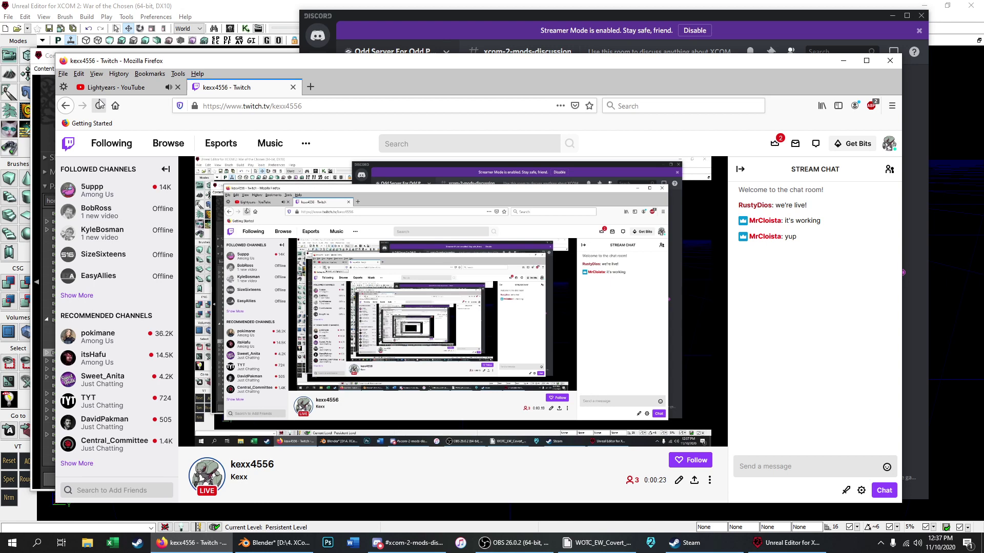
Step: Pause the Lightyears video on YouTube and return to the Twitch stream page
{"action": "left_click", "coordinate": [139, 90]}
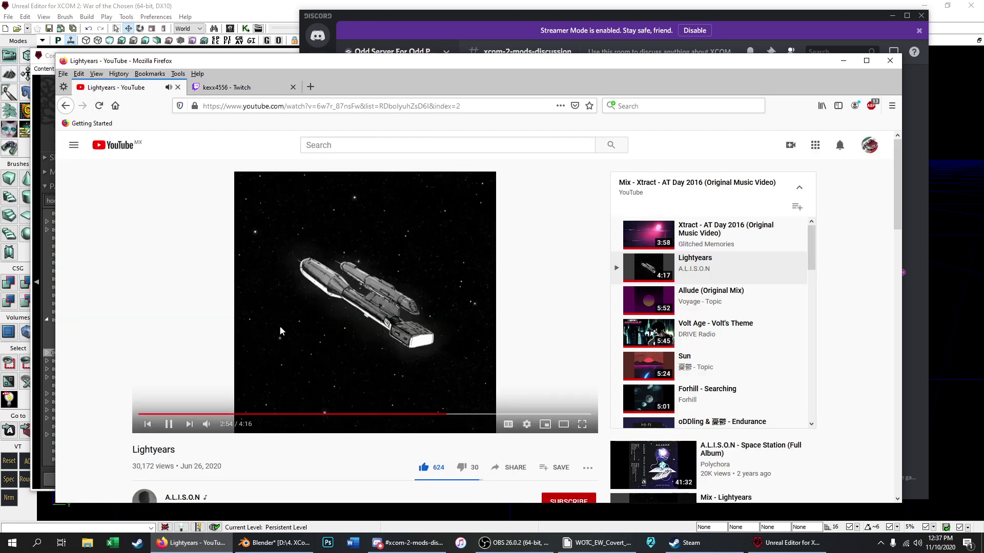
{"action": "left_click", "coordinate": [168, 425]}
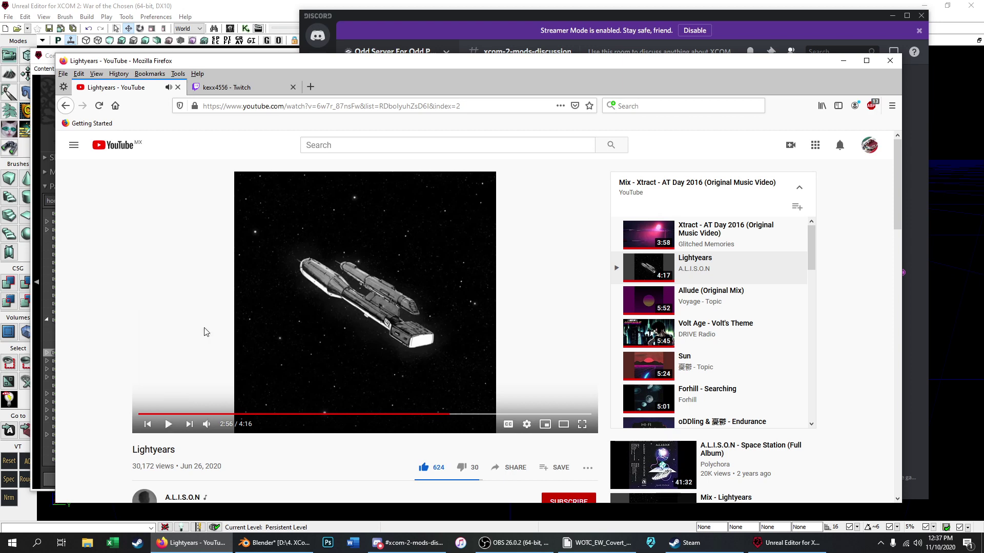
{"action": "left_click", "coordinate": [250, 86]}
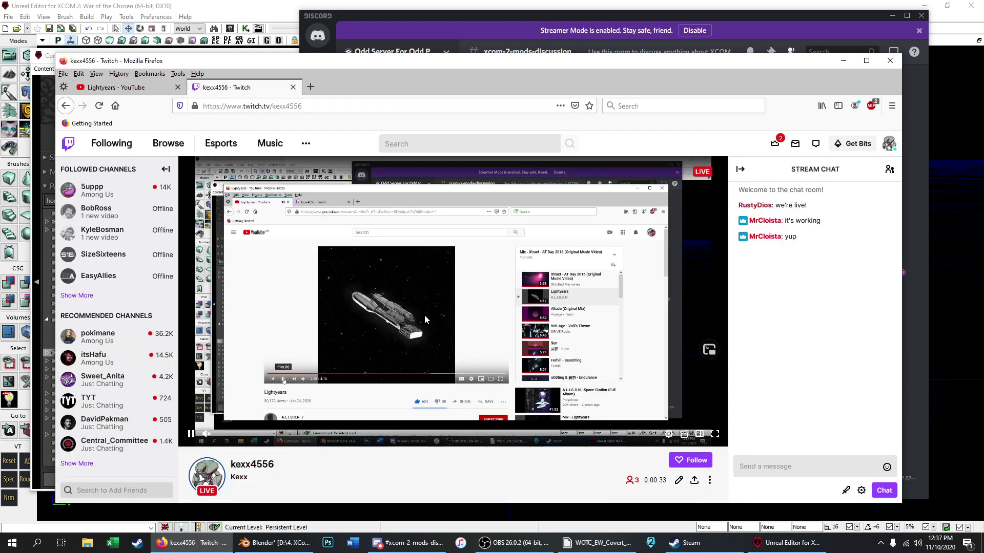
{"action": "left_click", "coordinate": [573, 545]}
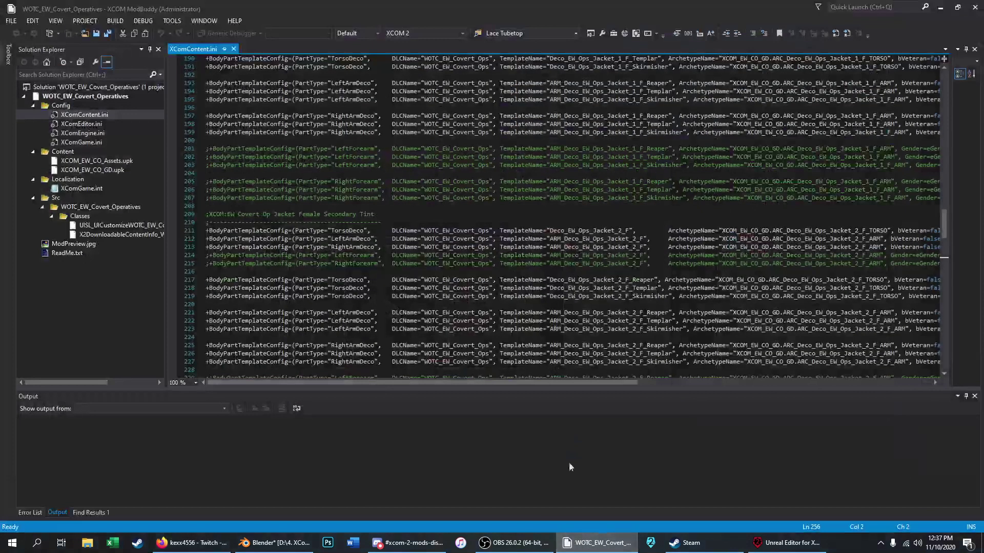
{"action": "left_click", "coordinate": [775, 547]}
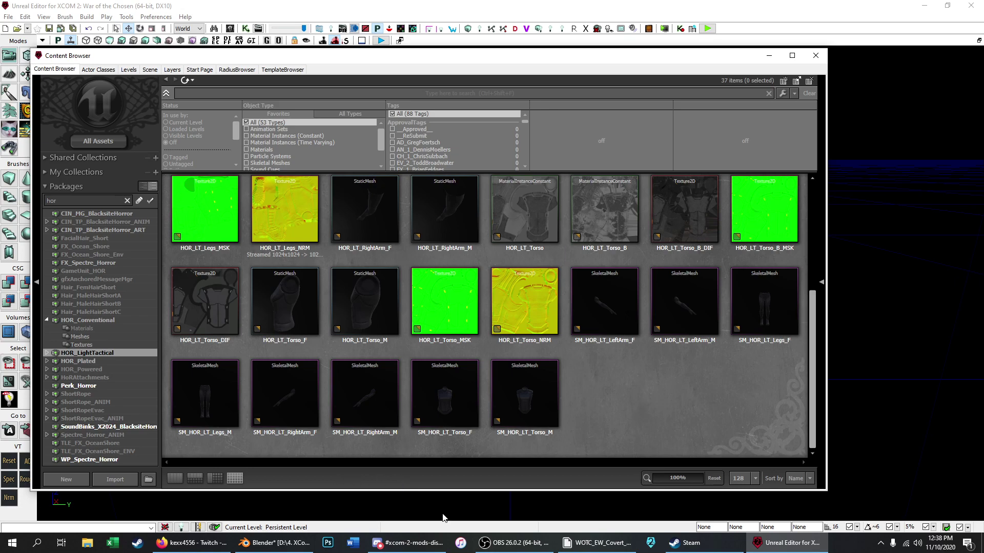
Step: Switch to OBS and check the desktop and microphone audio levels, along with the system speaker volume
{"action": "left_click", "coordinate": [492, 544]}
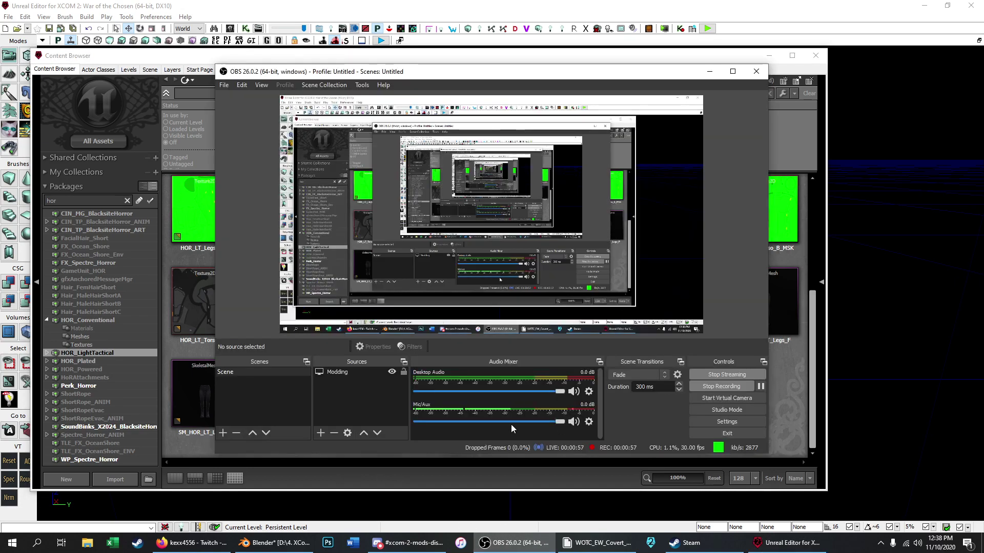
{"action": "left_click", "coordinate": [574, 421]}
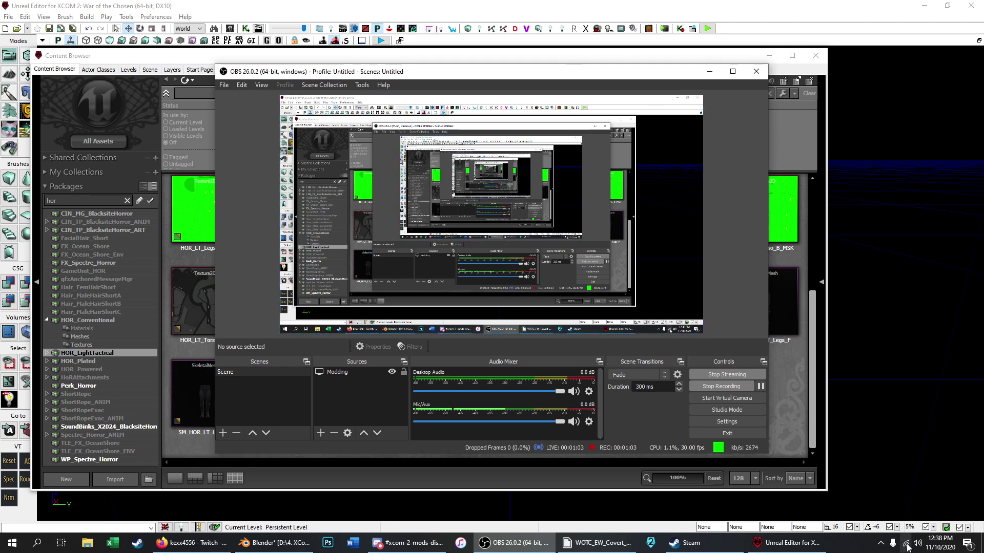
{"action": "left_click", "coordinate": [880, 544]}
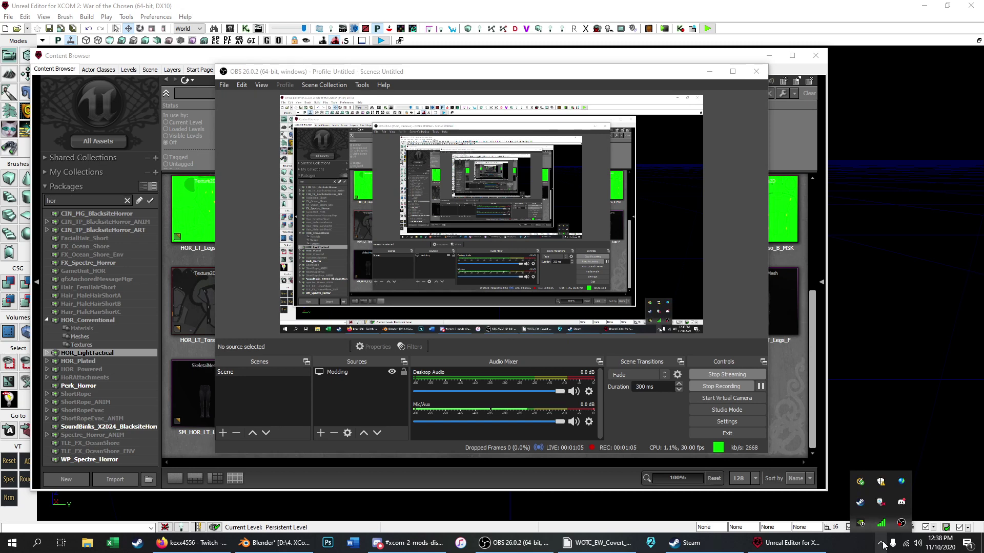
{"action": "left_click", "coordinate": [881, 544]}
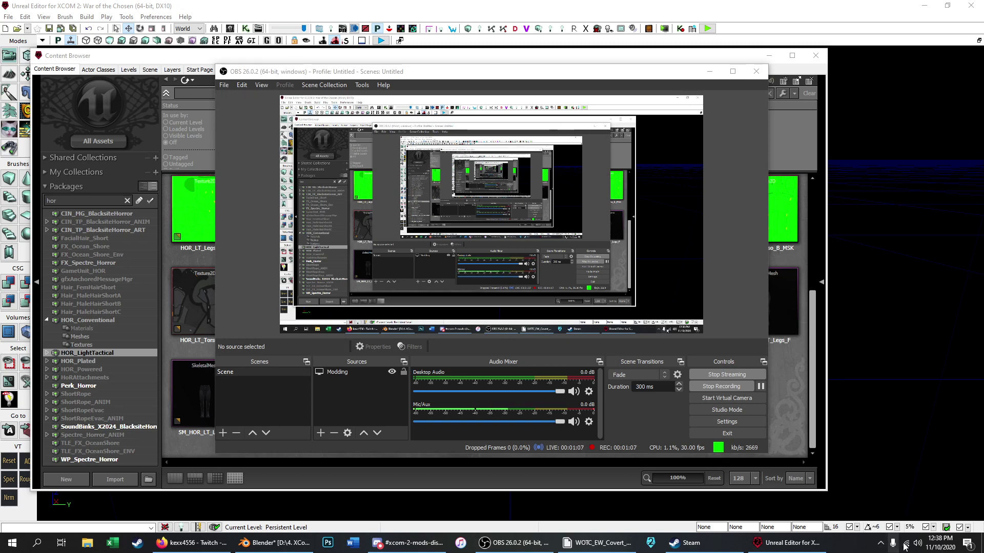
{"action": "left_click", "coordinate": [917, 544]}
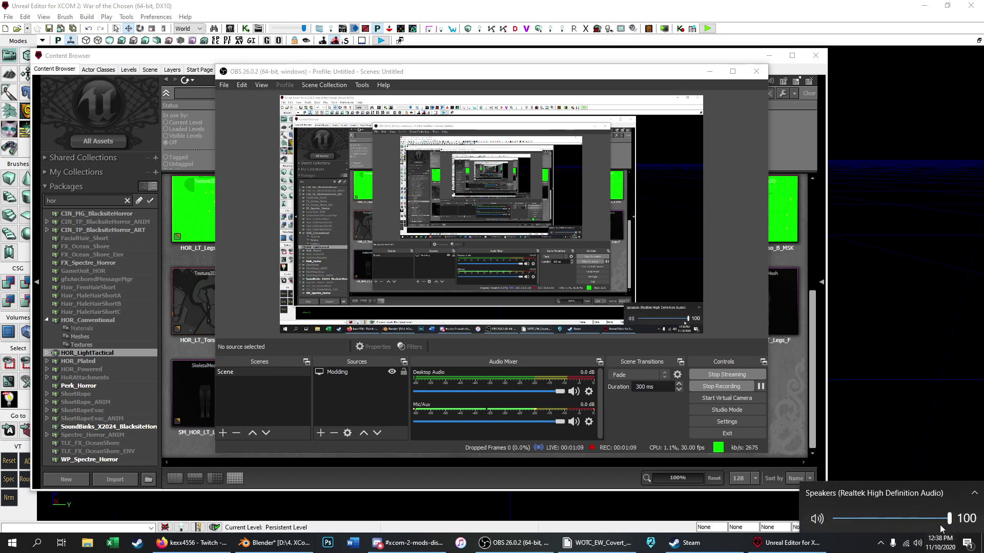
Step: Raise the System Sounds level to maximum in the Windows Volume Mixer and close the mixer
{"action": "right_click", "coordinate": [913, 543]}
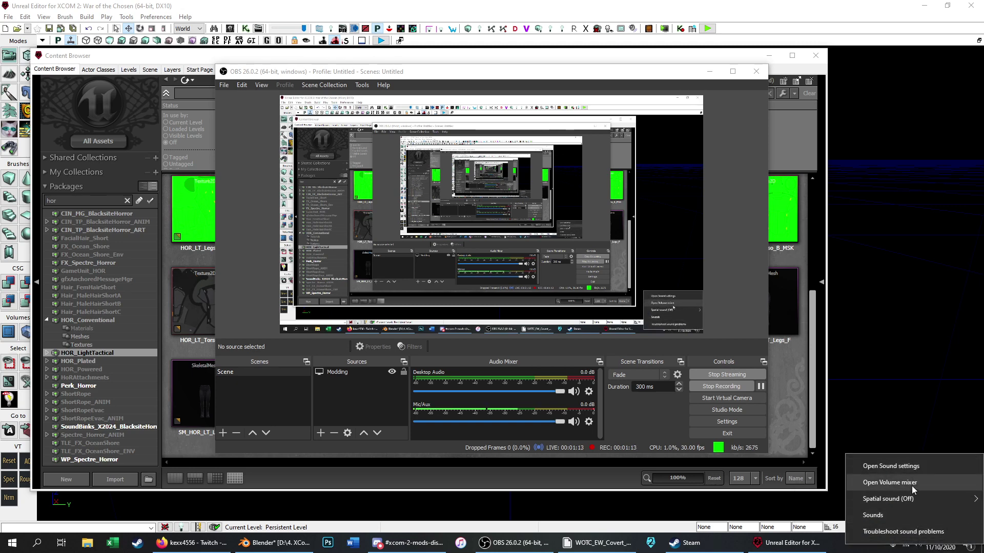
{"action": "left_click", "coordinate": [909, 484]}
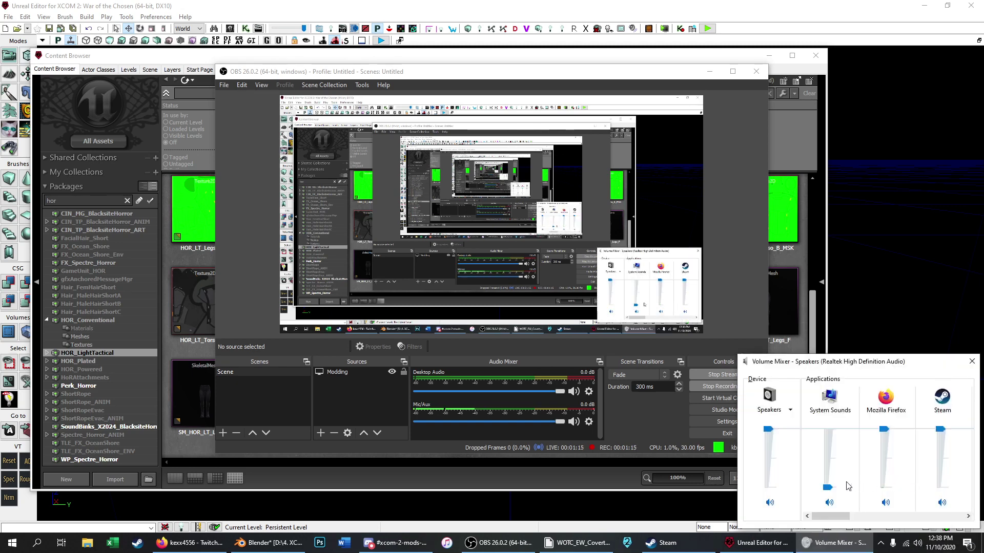
{"action": "left_click_drag", "start_coordinate": [828, 488], "coordinate": [824, 429]}
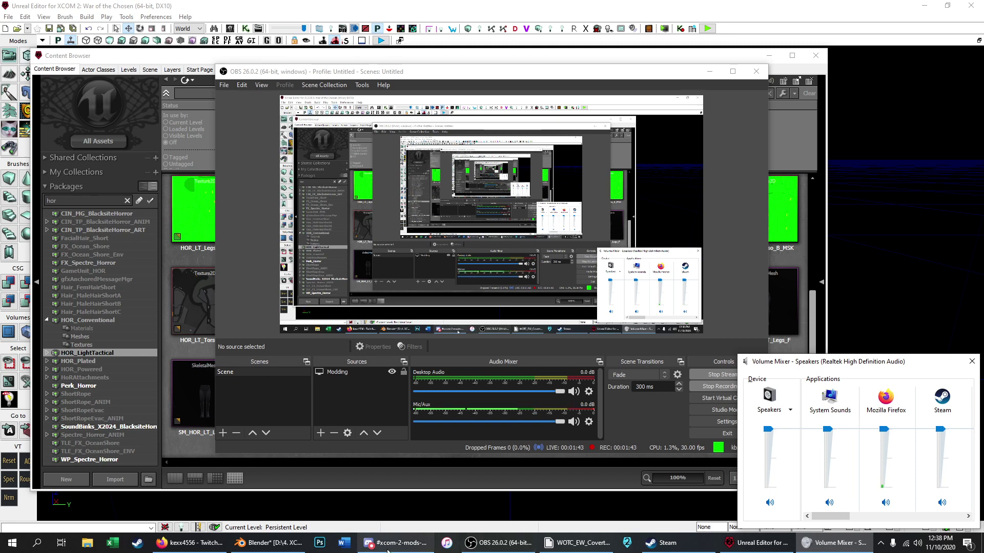
{"action": "mouse_move", "coordinate": [387, 551]}
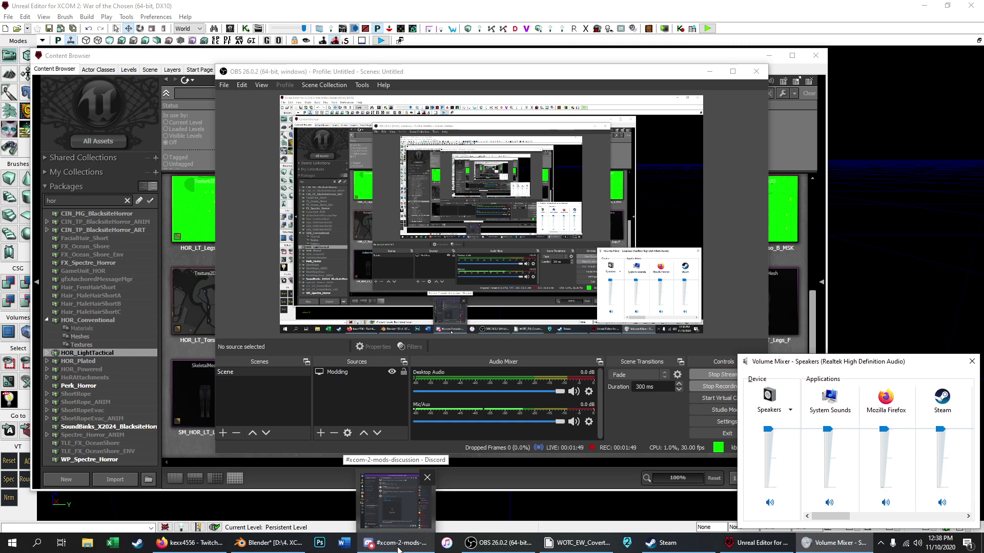
{"action": "left_click", "coordinate": [972, 362]}
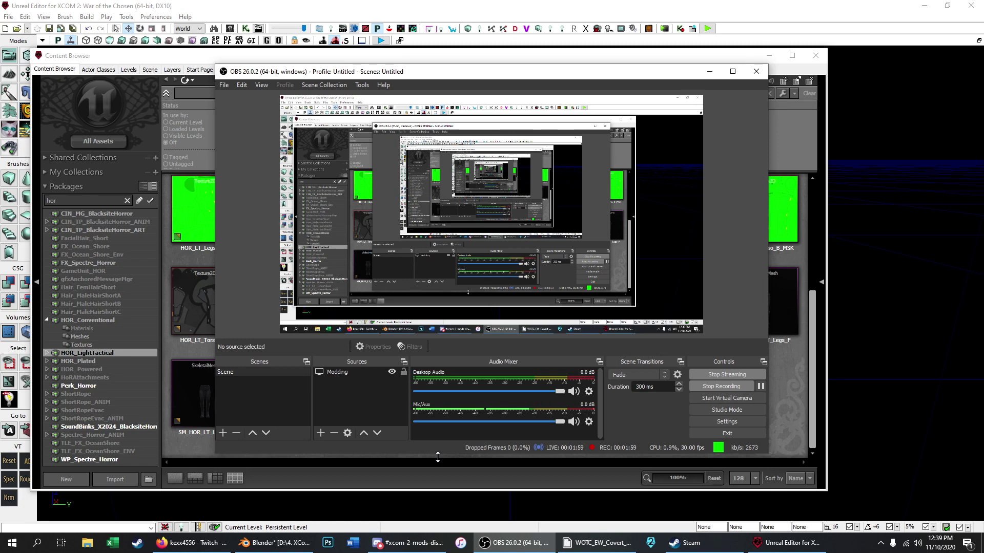
Step: Switch to Unreal Editor and inspect the SM_HOR_LT_Torso_M skeletal mesh from the front in the AnimSet Editor
{"action": "left_click", "coordinate": [596, 543]}
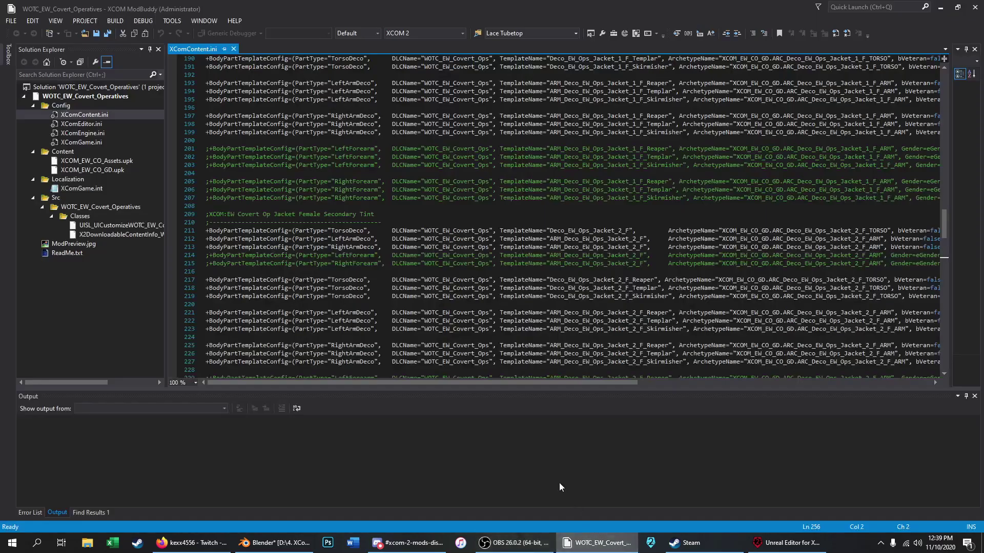
{"action": "left_click", "coordinate": [757, 542]}
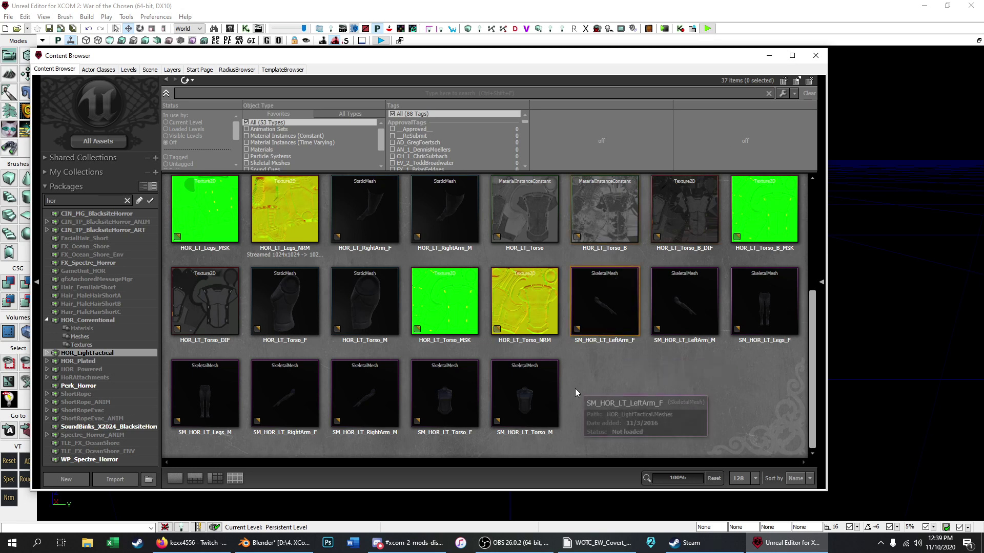
{"action": "left_click", "coordinate": [528, 390]}
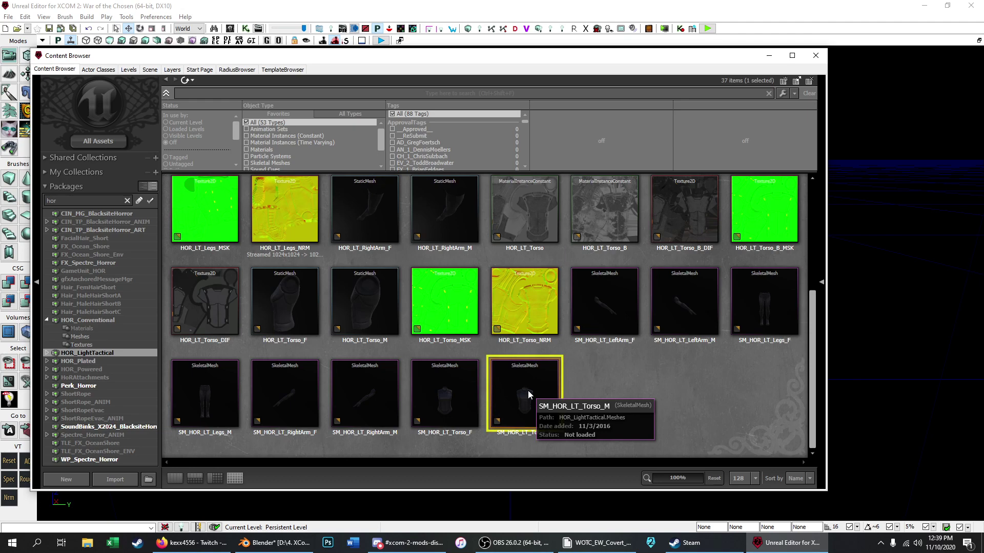
{"action": "double_click", "coordinate": [528, 391]}
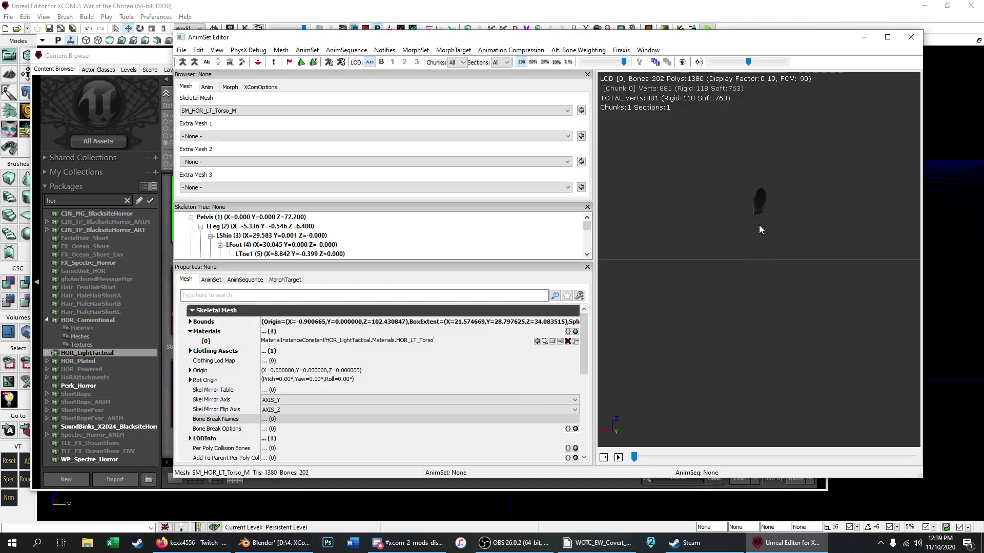
{"action": "middle_click_drag", "start_coordinate": [760, 226], "coordinate": [759, 200]}
{"action": "left_click_drag", "start_coordinate": [757, 276], "coordinate": [756, 272]}
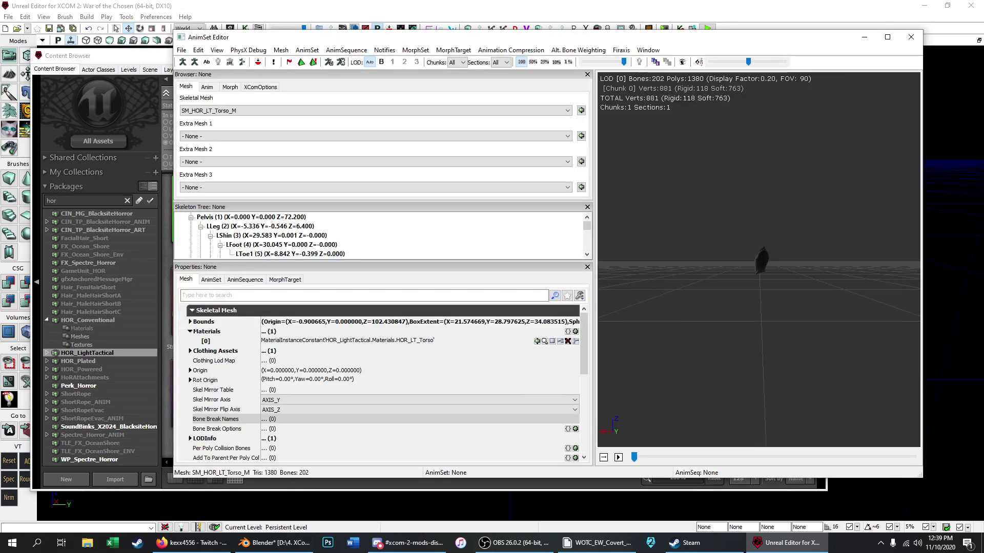
{"action": "right_click_drag", "start_coordinate": [758, 280], "coordinate": [757, 220]}
{"action": "left_click_drag", "start_coordinate": [743, 283], "coordinate": [763, 278]}
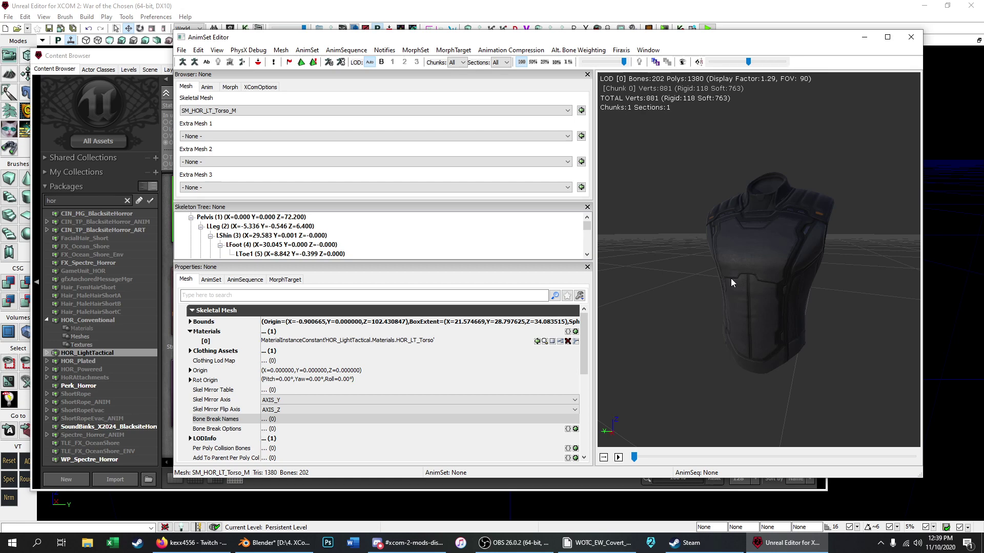
{"action": "left_click", "coordinate": [915, 41]}
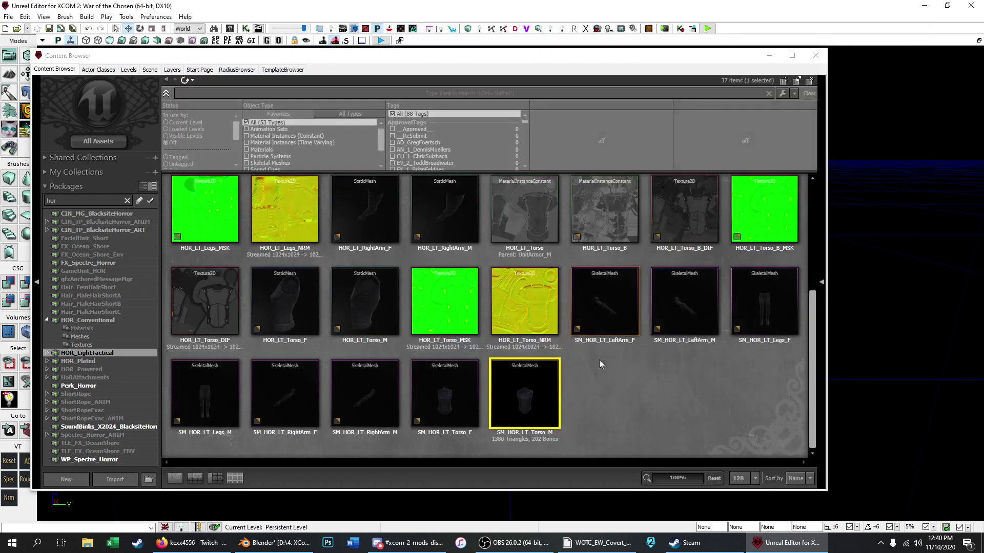
Step: Switch to XCOM ModBuddy, review XComContent.ini from its beginning and locate the command that launches the XCOM 2 Editor
{"action": "left_click", "coordinate": [597, 543]}
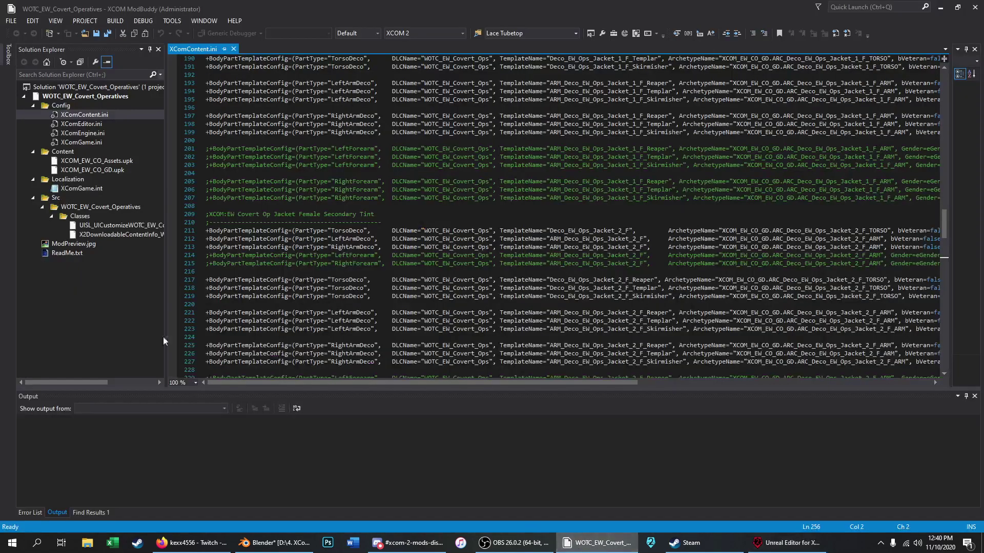
{"action": "scroll", "coordinate": [434, 239], "scroll_direction": "up", "scroll_amount": 19}
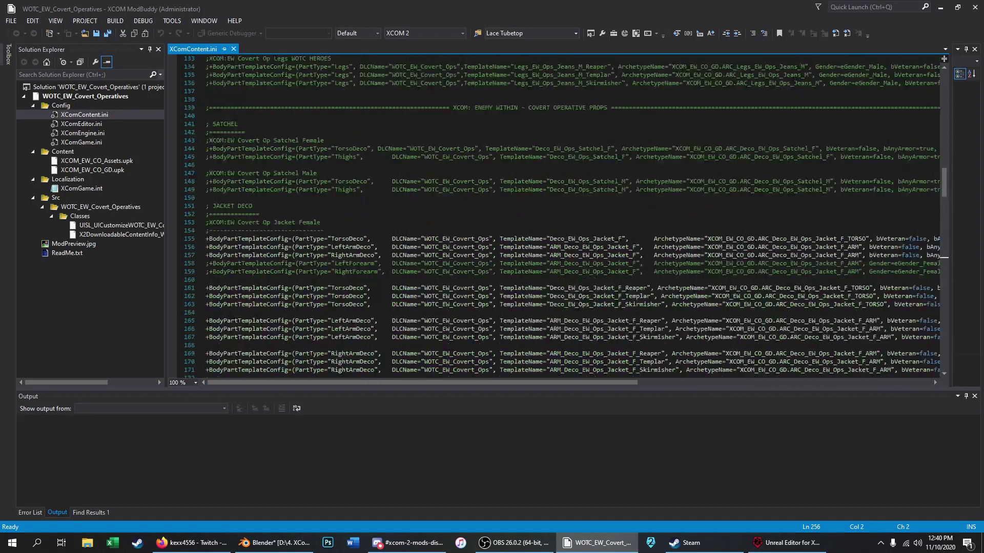
{"action": "left_click_drag", "start_coordinate": [945, 185], "coordinate": [944, 85]}
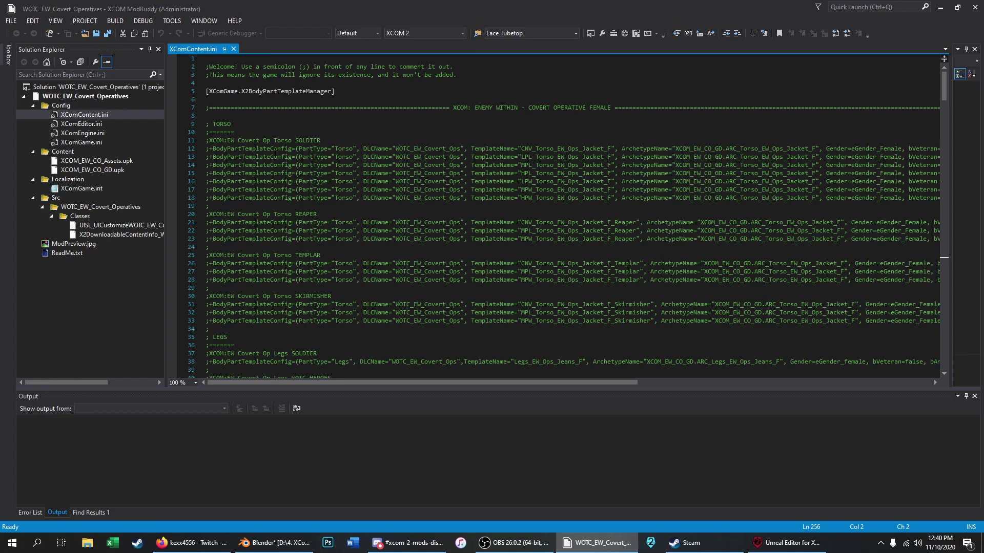
{"action": "left_click", "coordinate": [169, 22]}
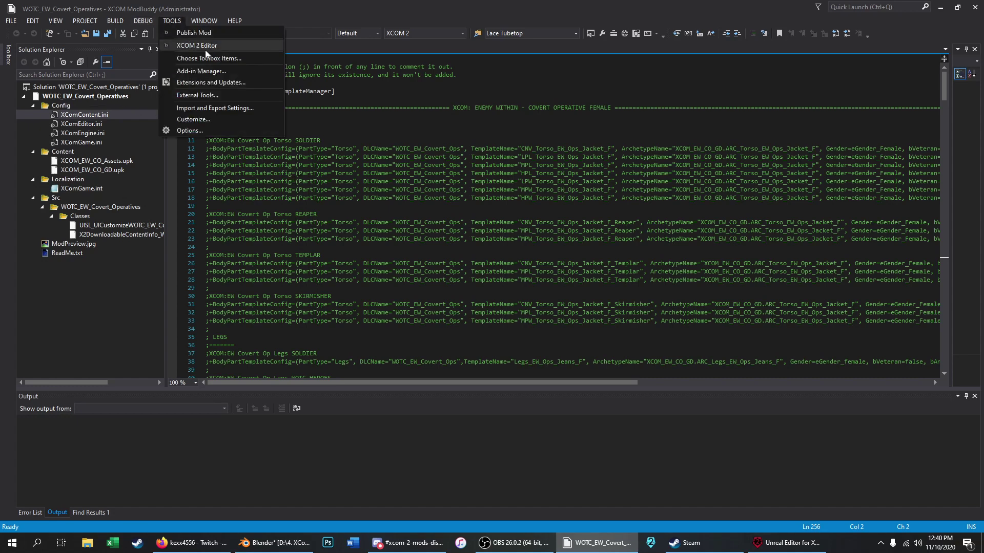
{"action": "left_click", "coordinate": [172, 21]}
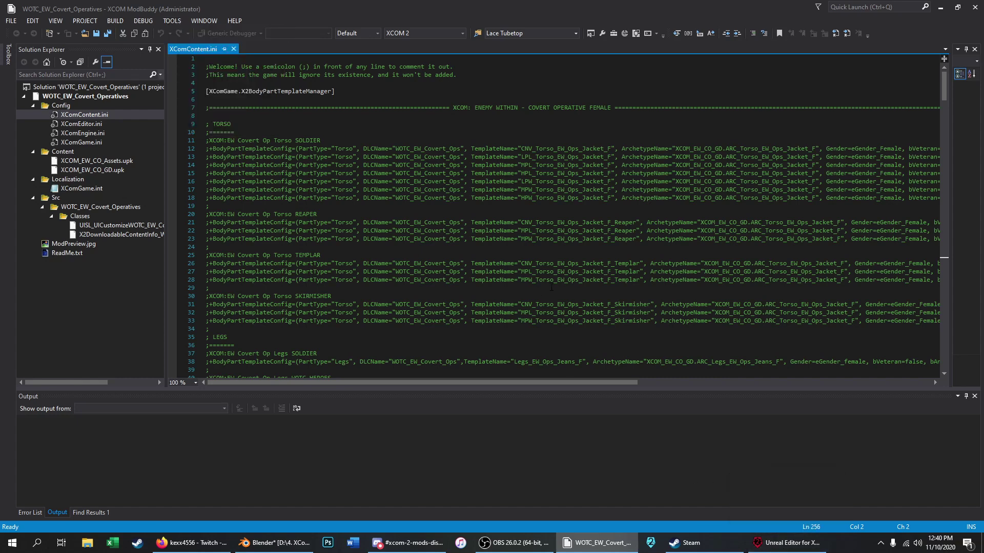
Step: Switch to Unreal Editor's Content Browser, try the asset search with arbitrary text and clear it
{"action": "left_click", "coordinate": [786, 542]}
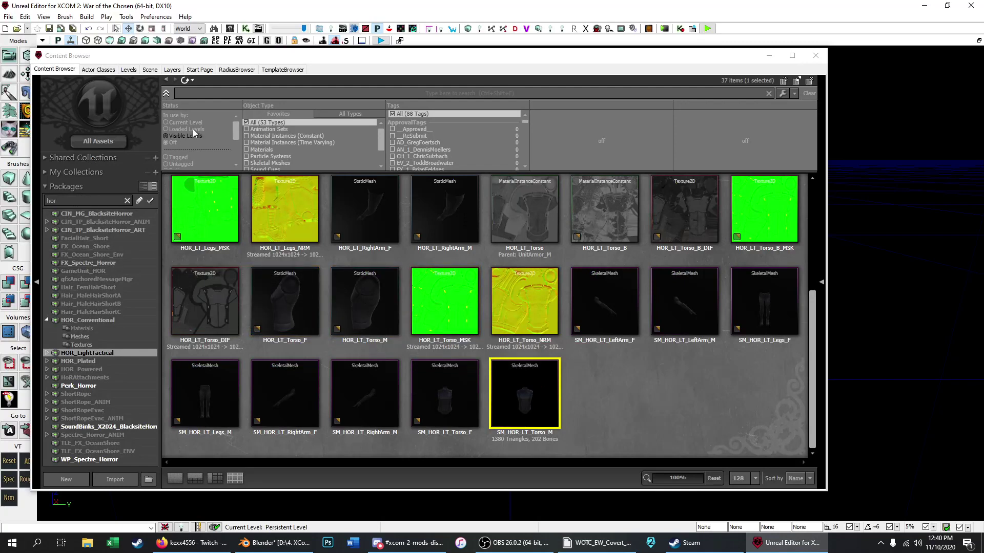
{"action": "left_click", "coordinate": [232, 93]}
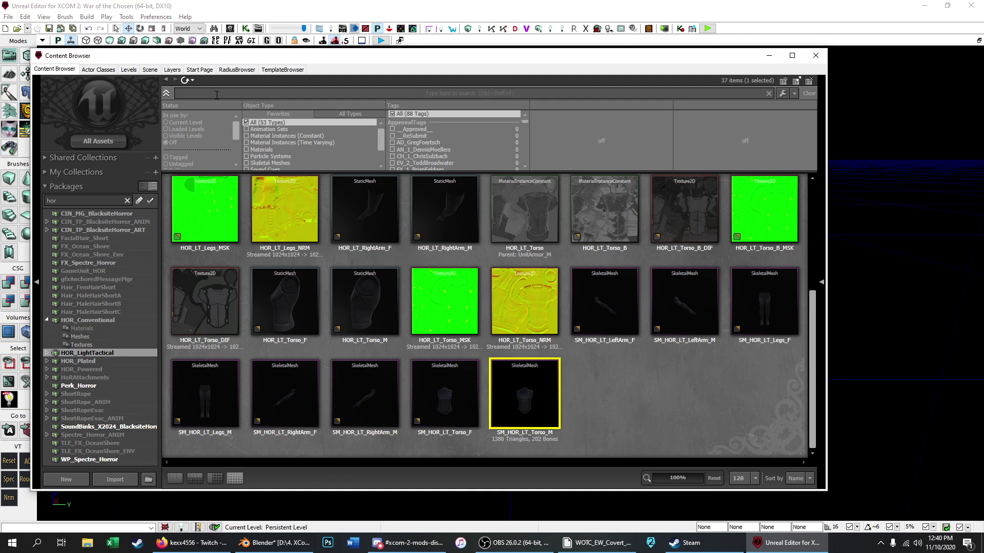
{"action": "type", "text": "d;alskdkfjasd;lfkjs;ldfkjadffad"}
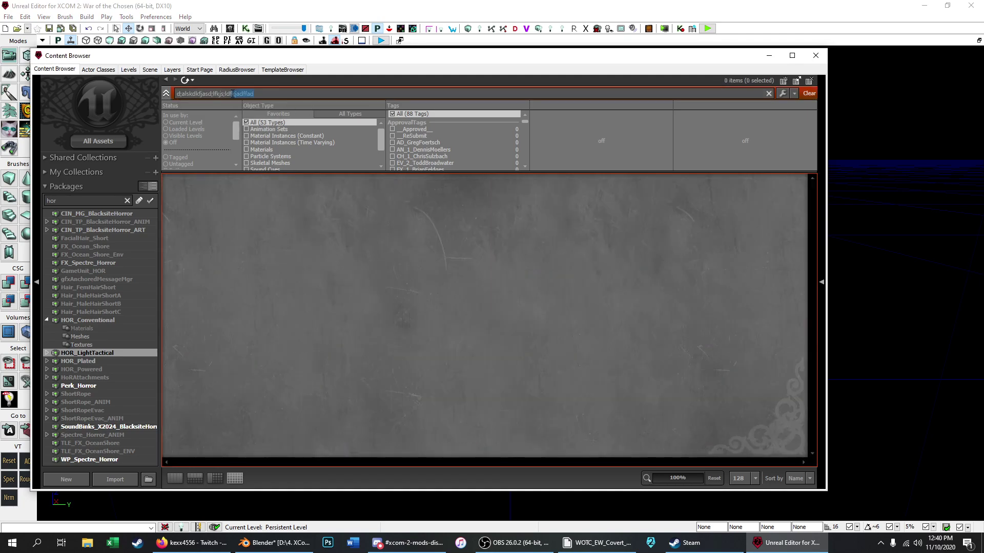
{"action": "left_click_drag", "start_coordinate": [232, 93], "coordinate": [158, 95]}
{"action": "key", "text": "BackSpace"}
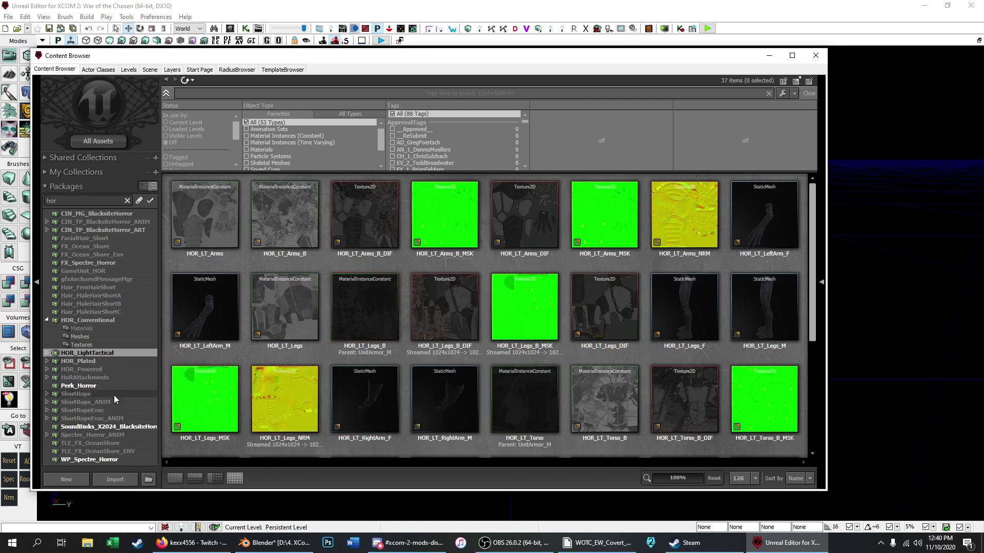
Step: Export the SM_HOR_LT_Torso_M skeletal mesh to the Desktop as SM_HOR_LT_Torso_M.FBX, using the FBX file type
{"action": "scroll", "coordinate": [533, 398], "scroll_direction": "down", "scroll_amount": 4}
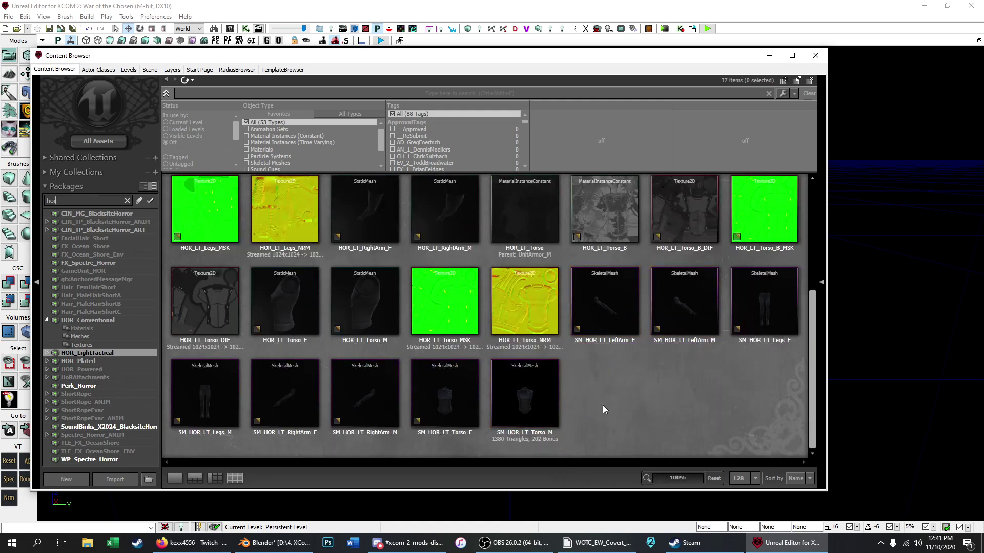
{"action": "right_click", "coordinate": [552, 400]}
{"action": "left_click", "coordinate": [588, 331]}
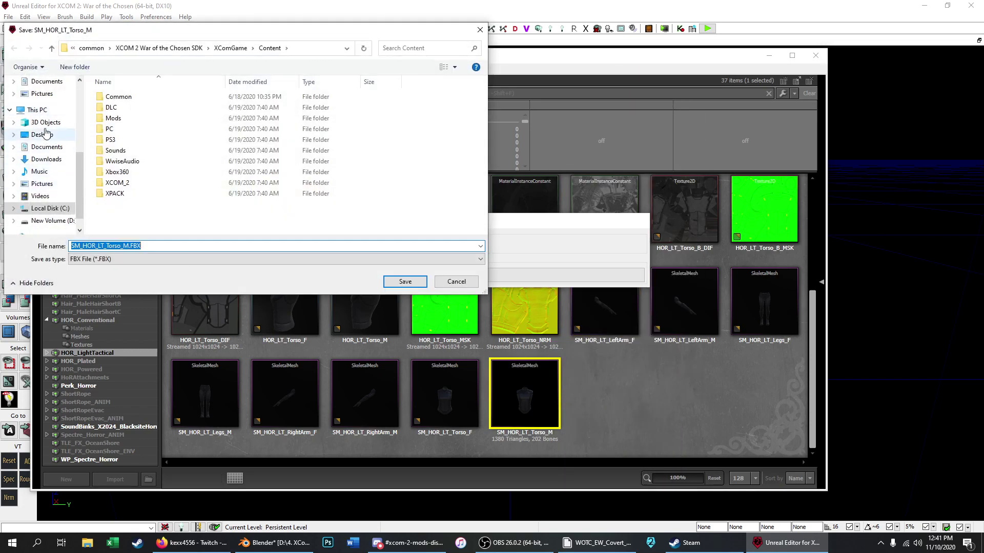
{"action": "left_click", "coordinate": [41, 134]}
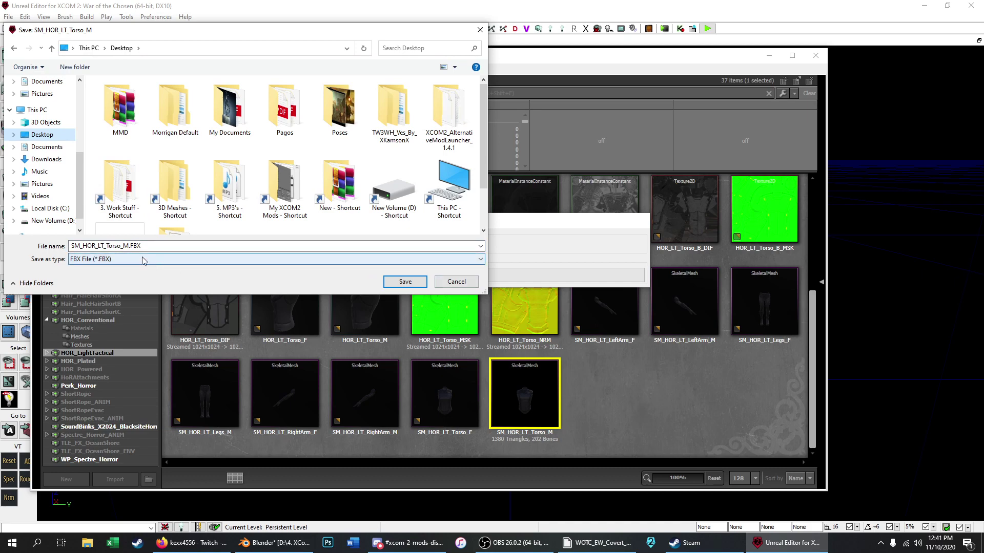
{"action": "left_click", "coordinate": [139, 260]}
{"action": "left_click", "coordinate": [127, 266]}
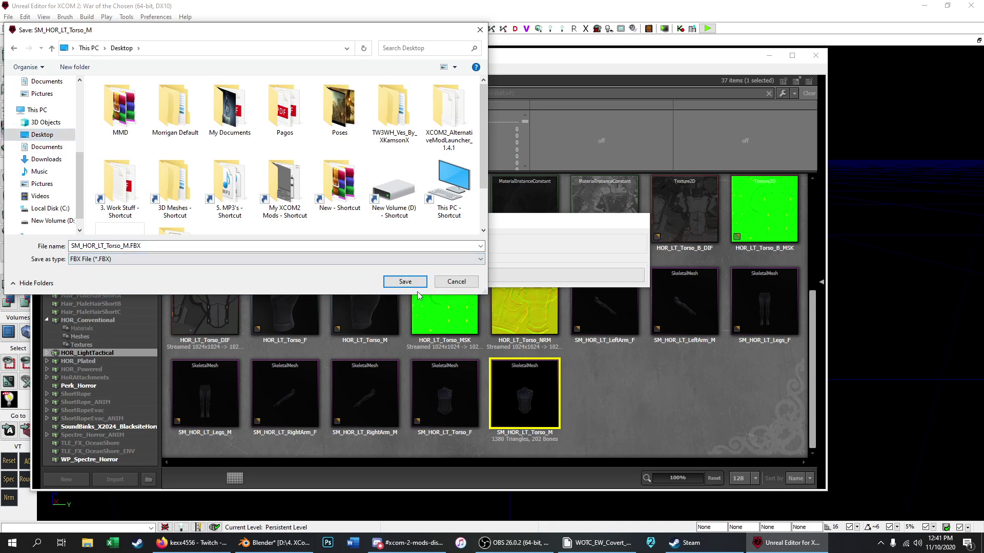
{"action": "left_click", "coordinate": [400, 286]}
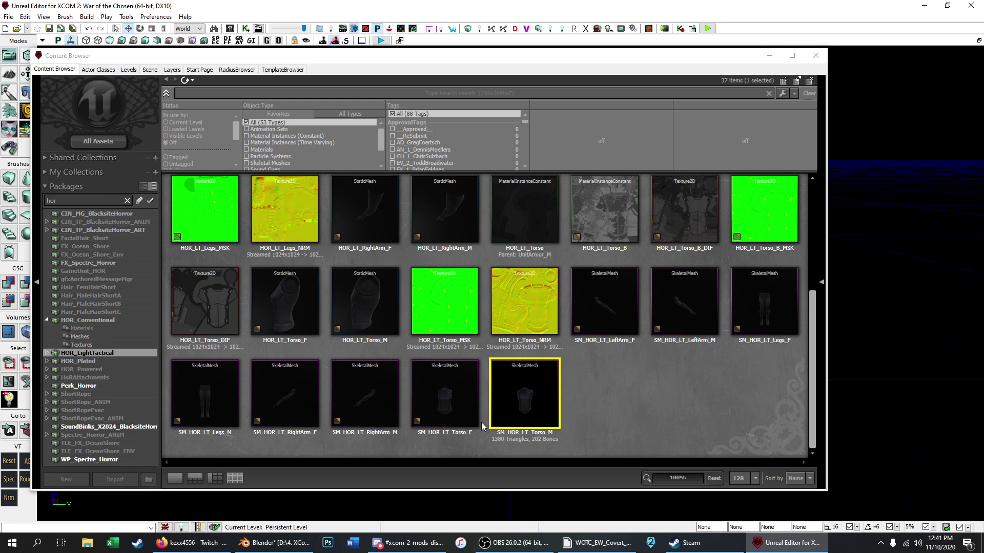
Step: Switch to Blender and examine the XCom_Male_Template body and its Root armature in the right orthographic view
{"action": "left_click", "coordinate": [276, 543]}
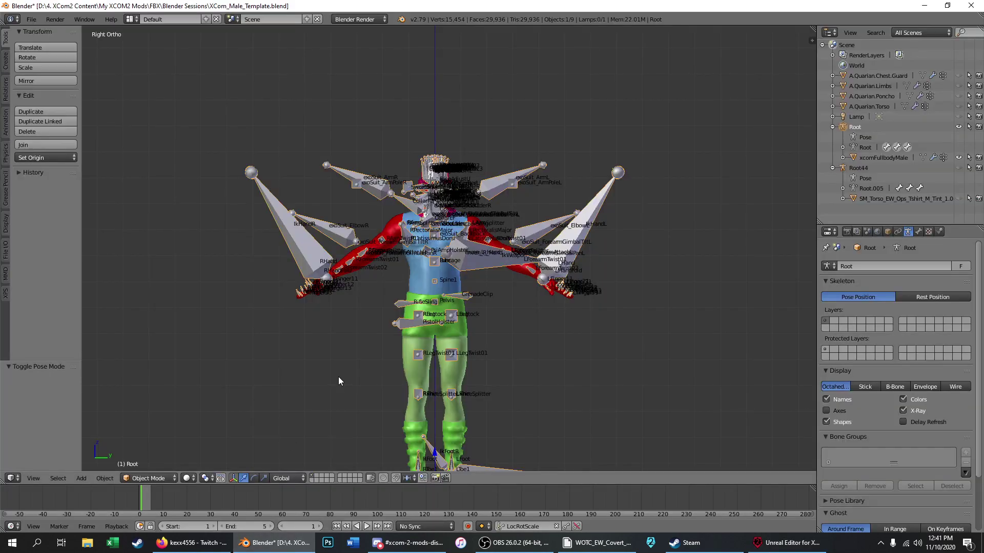
{"action": "scroll", "coordinate": [445, 109], "scroll_direction": "down", "scroll_amount": 1}
{"action": "scroll", "coordinate": [442, 292], "scroll_direction": "up", "scroll_amount": 1}
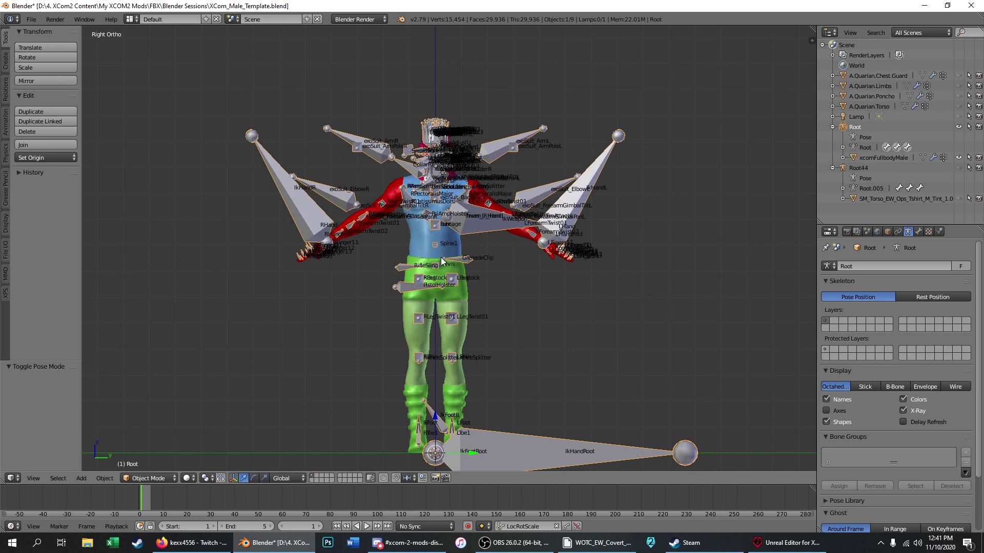
{"action": "scroll", "coordinate": [413, 217], "scroll_direction": "up", "scroll_amount": 3}
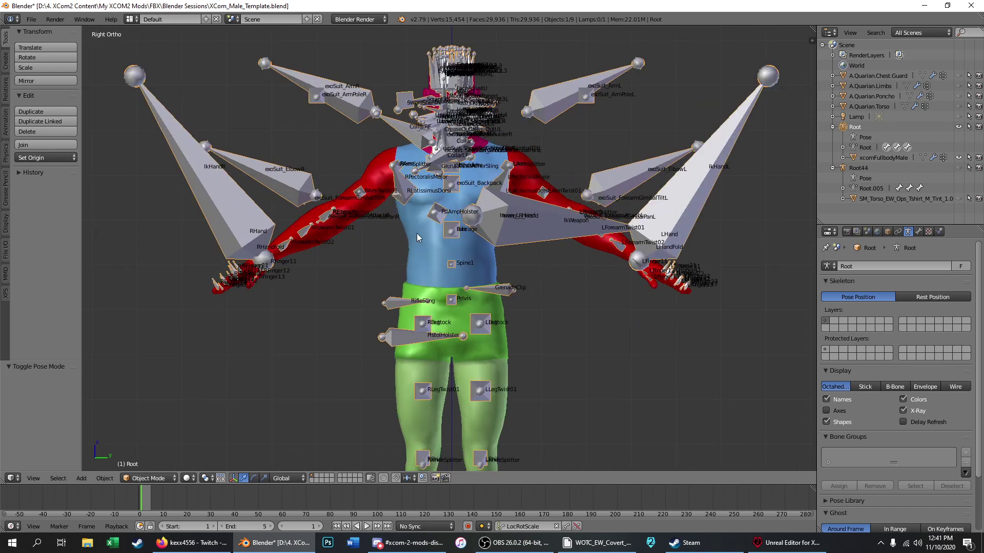
{"action": "scroll", "coordinate": [417, 262], "scroll_direction": "down", "scroll_amount": 1}
{"action": "scroll", "coordinate": [443, 219], "scroll_direction": "down", "scroll_amount": 1}
{"action": "scroll", "coordinate": [432, 371], "scroll_direction": "up", "scroll_amount": 2}
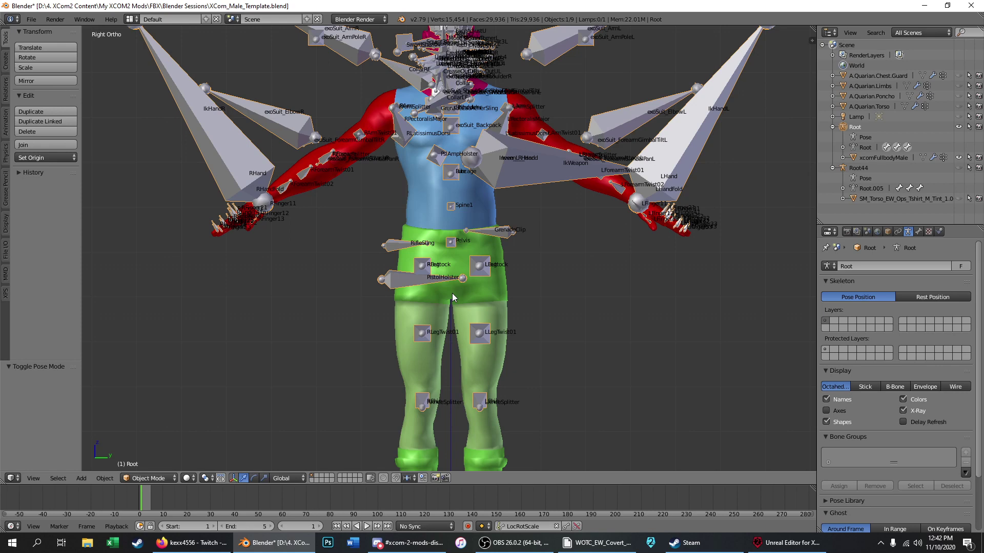
{"action": "scroll", "coordinate": [434, 318], "scroll_direction": "down", "scroll_amount": 1}
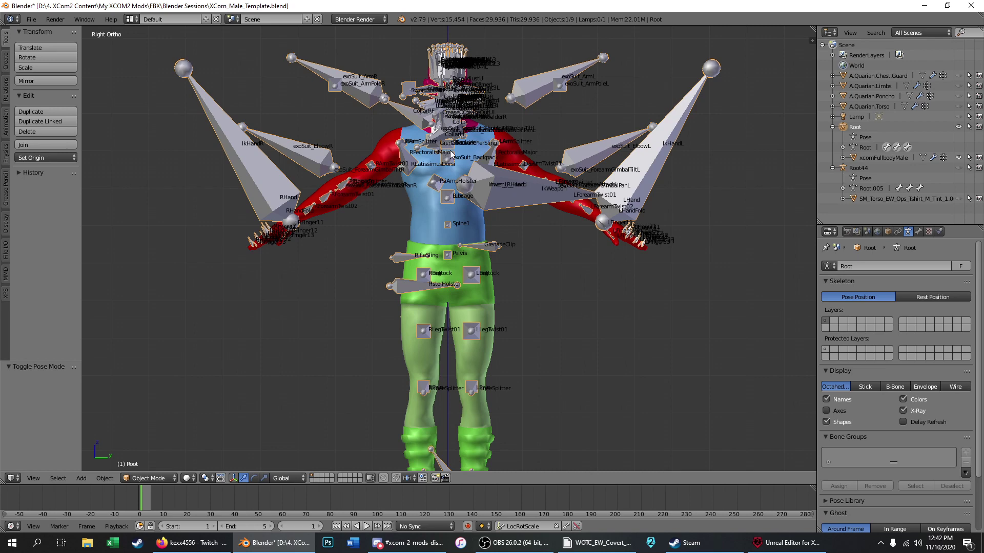
{"action": "scroll", "coordinate": [451, 152], "scroll_direction": "down", "scroll_amount": 2}
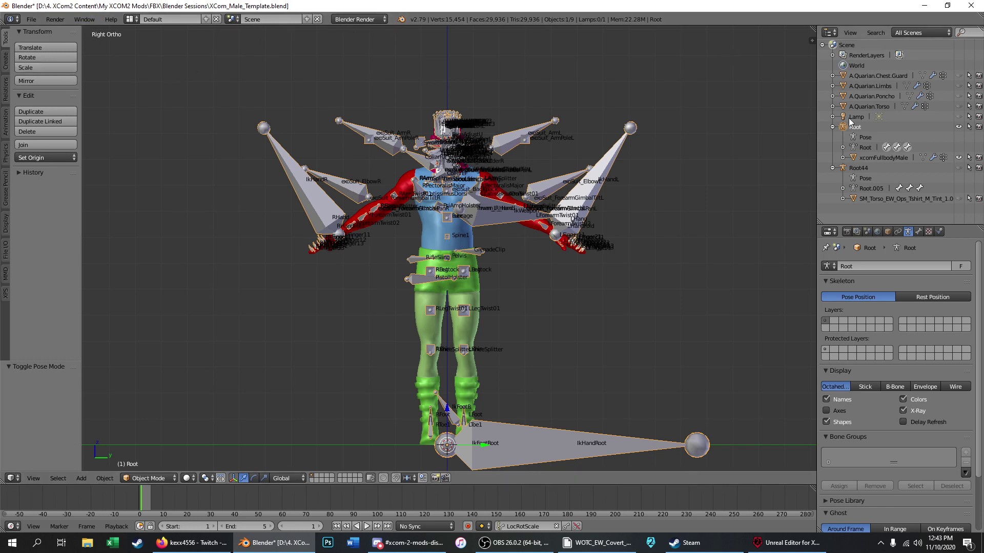
Step: Demonstrate zooming, panning and orbiting around the full male template and its armature
{"action": "scroll", "coordinate": [510, 230], "scroll_direction": "down", "scroll_amount": 4}
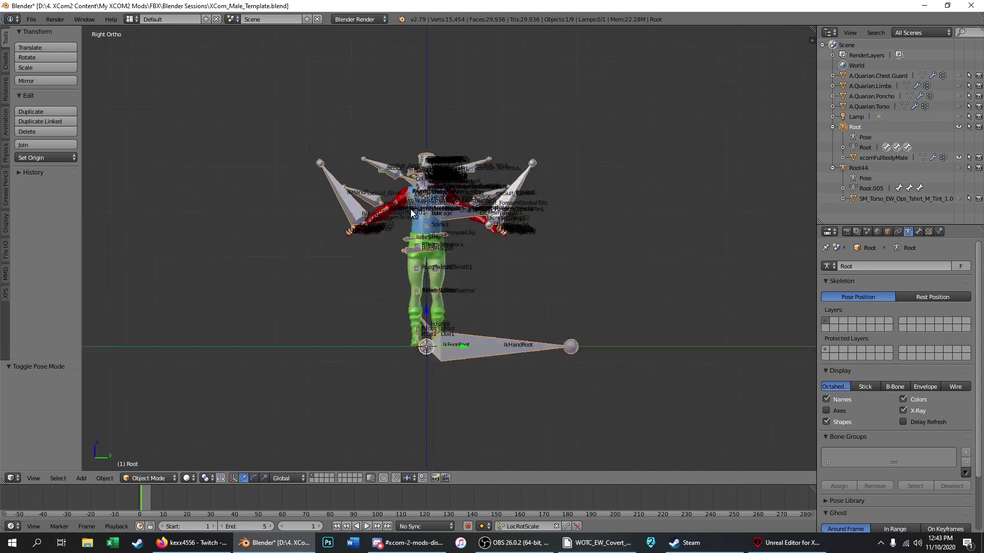
{"action": "scroll", "coordinate": [469, 220], "scroll_direction": "up", "scroll_amount": 4}
{"action": "scroll", "coordinate": [437, 198], "scroll_direction": "down", "scroll_amount": 4}
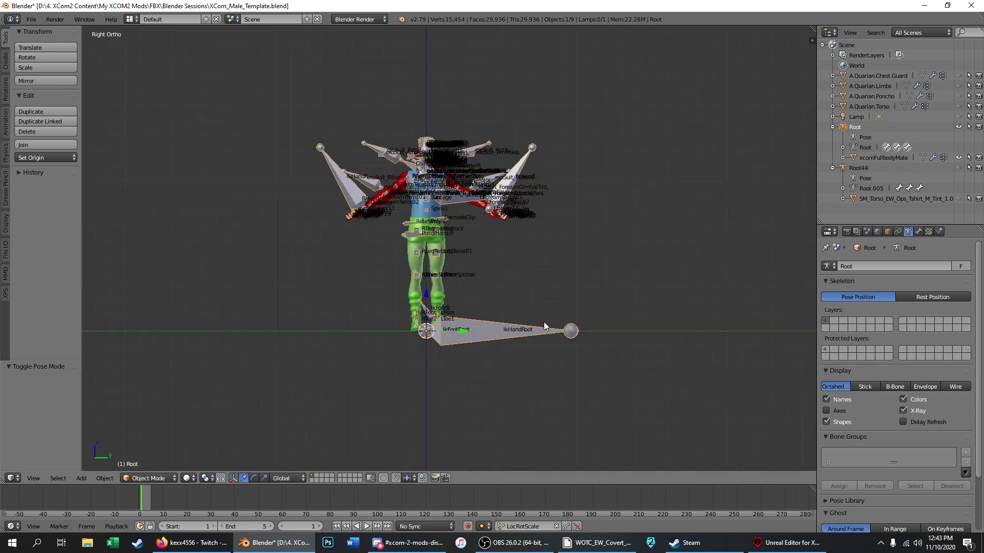
{"action": "scroll", "coordinate": [545, 326], "scroll_direction": "down", "scroll_amount": 2}
{"action": "scroll", "coordinate": [480, 225], "scroll_direction": "up", "scroll_amount": 1}
{"action": "scroll", "coordinate": [480, 223], "scroll_direction": "up", "scroll_amount": 6}
{"action": "scroll", "coordinate": [459, 160], "scroll_direction": "down", "scroll_amount": 3}
{"action": "middle_click_drag", "start_coordinate": [461, 144], "coordinate": [459, 159], "text": "shift"}
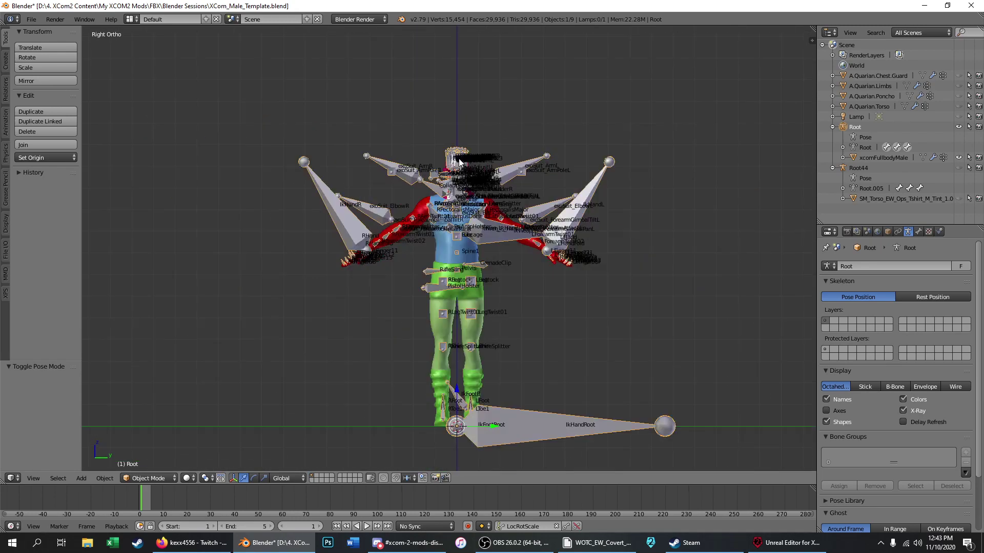
{"action": "scroll", "coordinate": [460, 159], "scroll_direction": "up", "scroll_amount": 3}
{"action": "scroll", "coordinate": [459, 158], "scroll_direction": "down", "scroll_amount": 3}
{"action": "scroll", "coordinate": [459, 158], "scroll_direction": "up", "scroll_amount": 2}
{"action": "scroll", "coordinate": [469, 109], "scroll_direction": "down", "scroll_amount": 2}
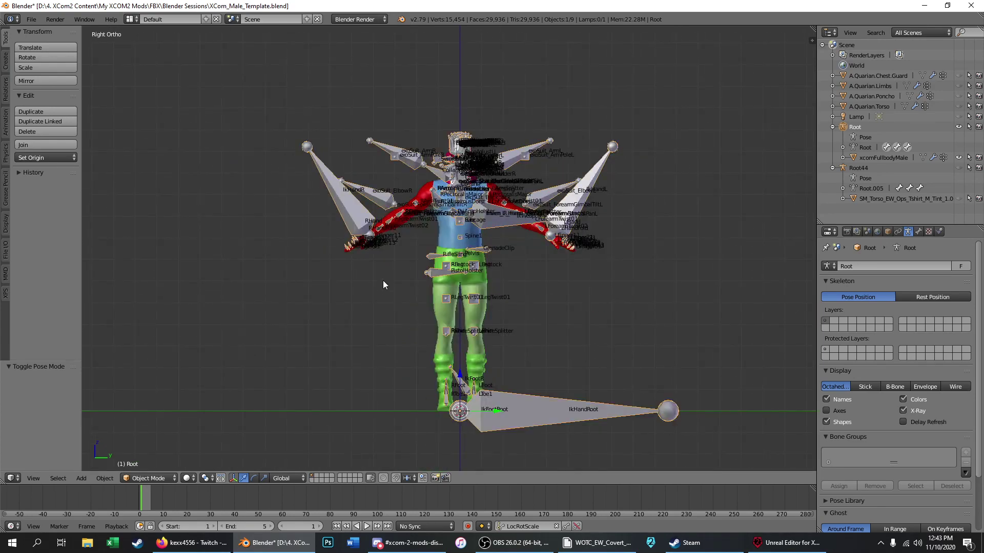
{"action": "middle_click_drag", "start_coordinate": [383, 281], "coordinate": [362, 283]}
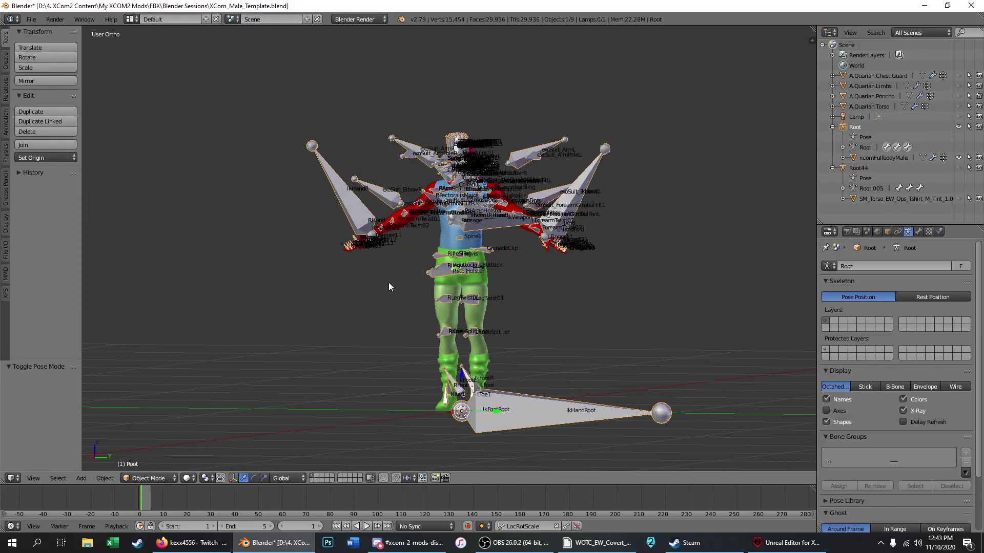
{"action": "mouse_move", "coordinate": [390, 282]}
{"action": "middle_mouse_down", "text": "shift"}
{"action": "mouse_move", "coordinate": [508, 281]}
{"action": "mouse_move", "coordinate": [282, 283]}
{"action": "mouse_move", "coordinate": [364, 303]}
{"action": "mouse_move", "coordinate": [553, 290]}
{"action": "mouse_move", "coordinate": [380, 269]}
{"action": "mouse_move", "coordinate": [374, 292]}
{"action": "middle_mouse_up", "text": "shift"}
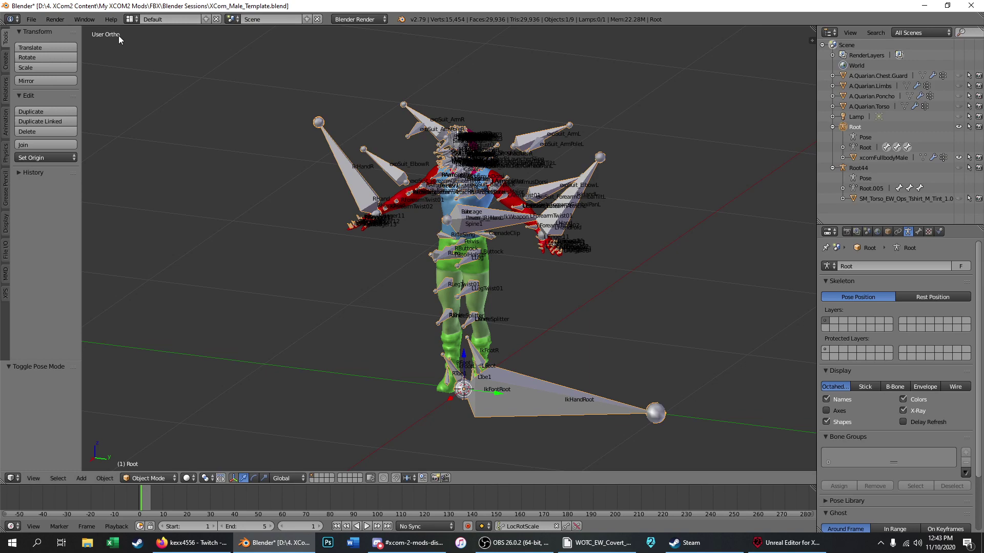
Step: Compare perspective and orthographic projection while inspecting the torso bones up close, ending in orthographic with the upper body framed
{"action": "key", "text": "KP_5"}
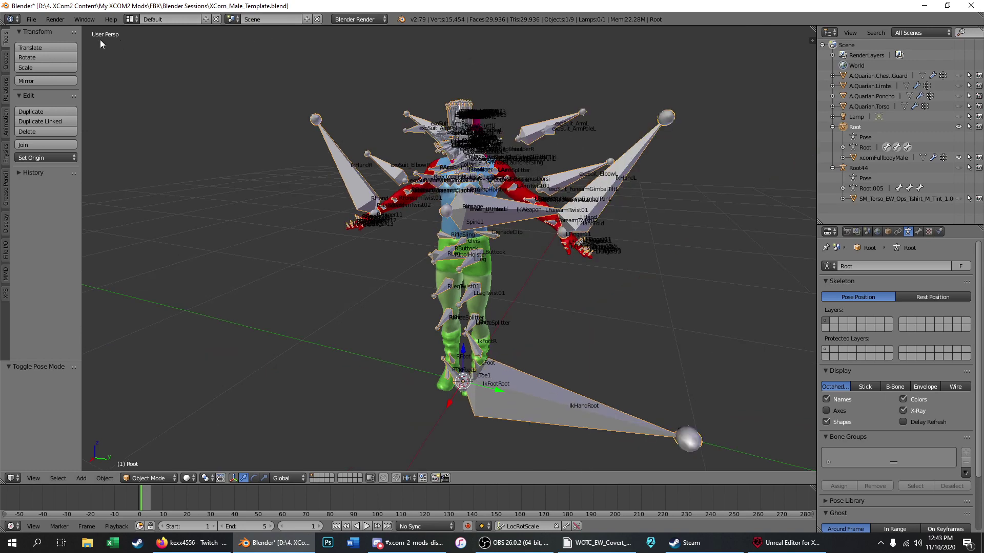
{"action": "scroll", "coordinate": [388, 202], "scroll_direction": "down", "scroll_amount": 3}
{"action": "scroll", "coordinate": [432, 228], "scroll_direction": "up", "scroll_amount": 6}
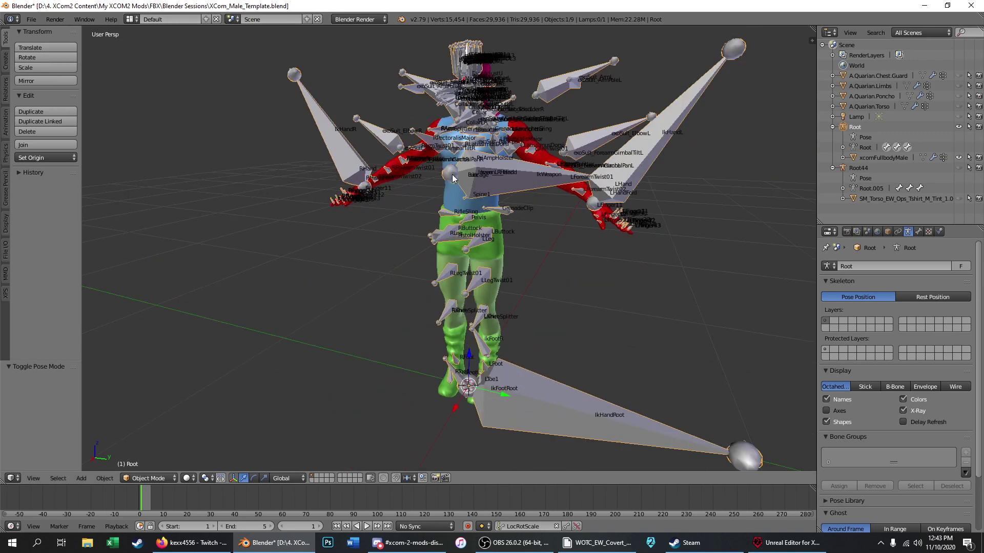
{"action": "scroll", "coordinate": [473, 161], "scroll_direction": "up", "scroll_amount": 5}
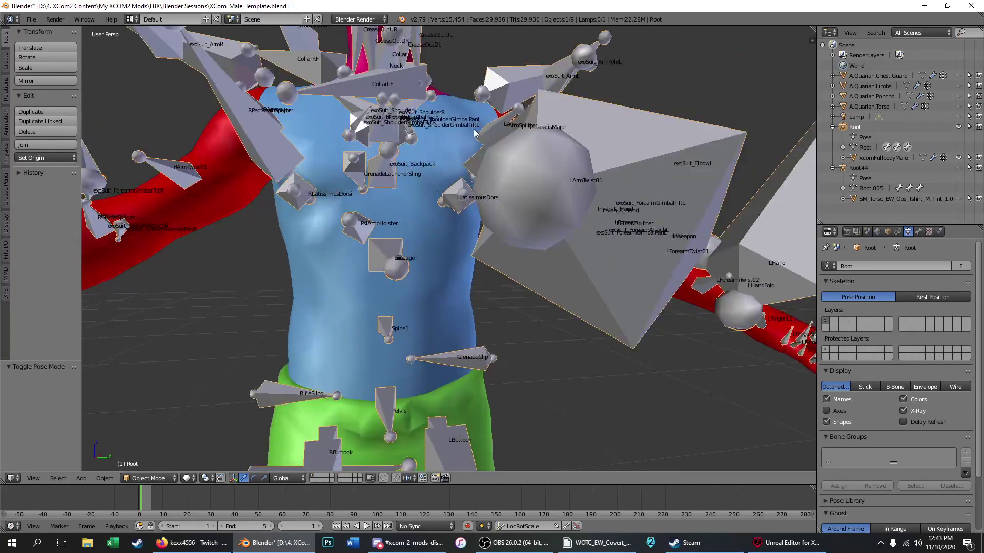
{"action": "scroll", "coordinate": [439, 172], "scroll_direction": "down", "scroll_amount": 3}
{"action": "scroll", "coordinate": [405, 216], "scroll_direction": "up", "scroll_amount": 8}
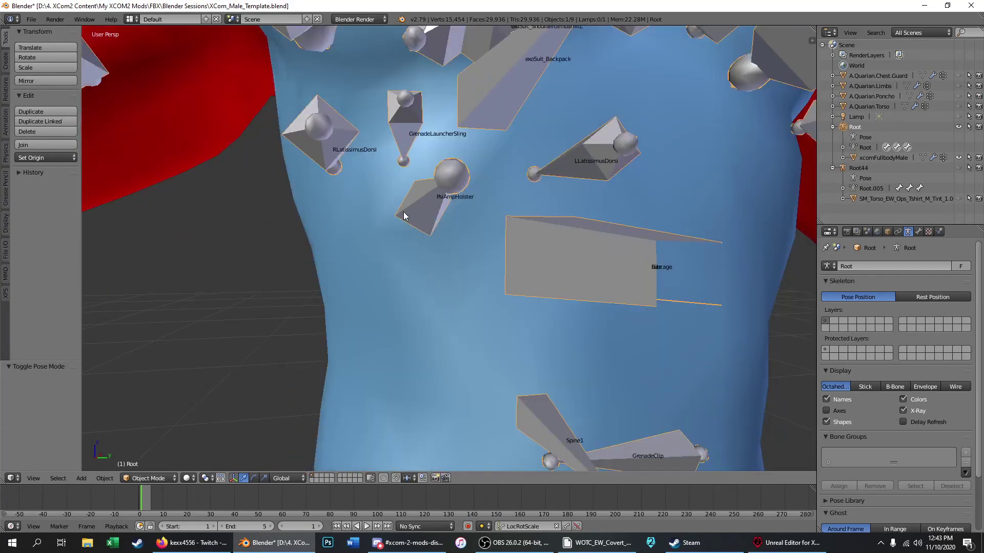
{"action": "middle_click_drag", "start_coordinate": [423, 235], "coordinate": [454, 250]}
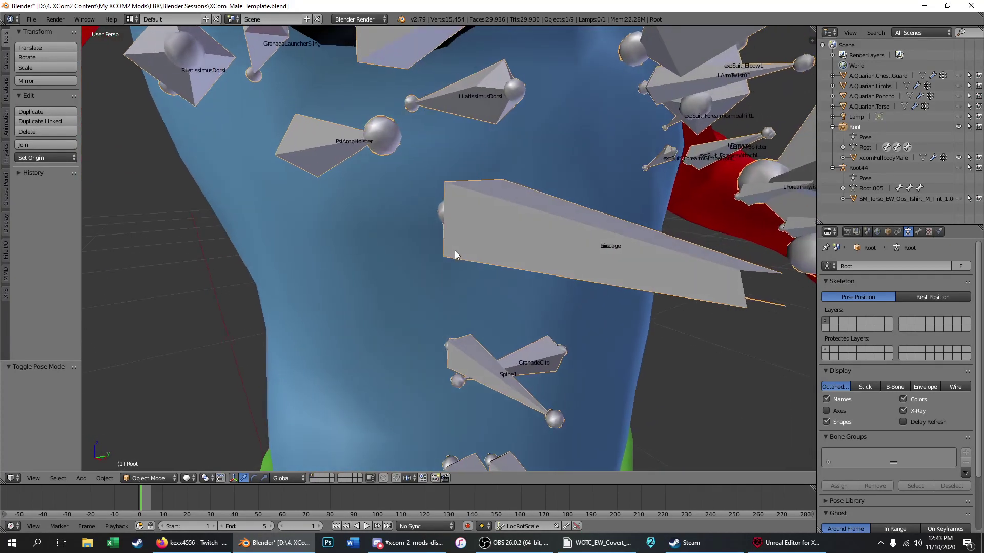
{"action": "scroll", "coordinate": [730, 289], "scroll_direction": "down", "scroll_amount": 1}
{"action": "scroll", "coordinate": [731, 290], "scroll_direction": "up", "scroll_amount": 2}
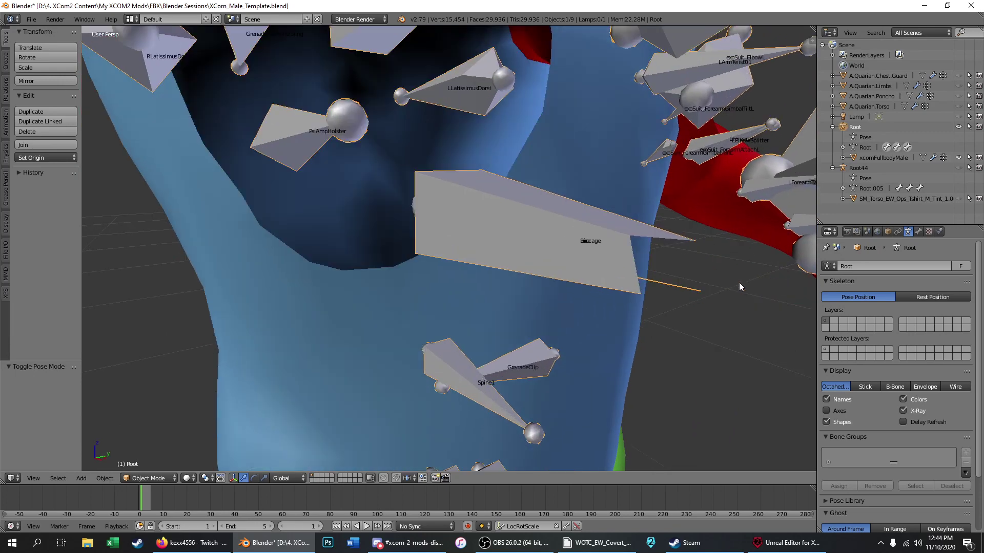
{"action": "scroll", "coordinate": [645, 279], "scroll_direction": "down", "scroll_amount": 1}
{"action": "key", "text": "KP_5"}
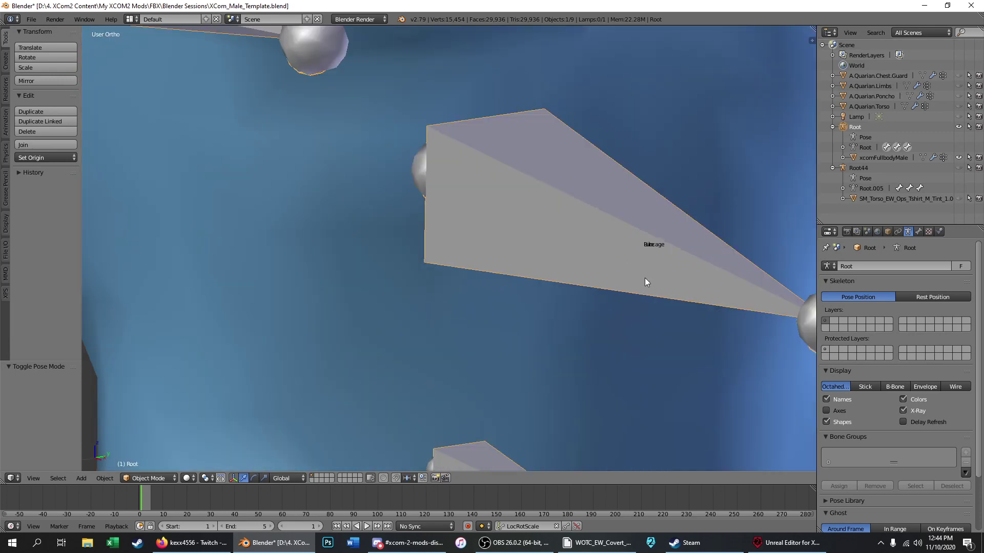
{"action": "scroll", "coordinate": [503, 238], "scroll_direction": "down", "scroll_amount": 8}
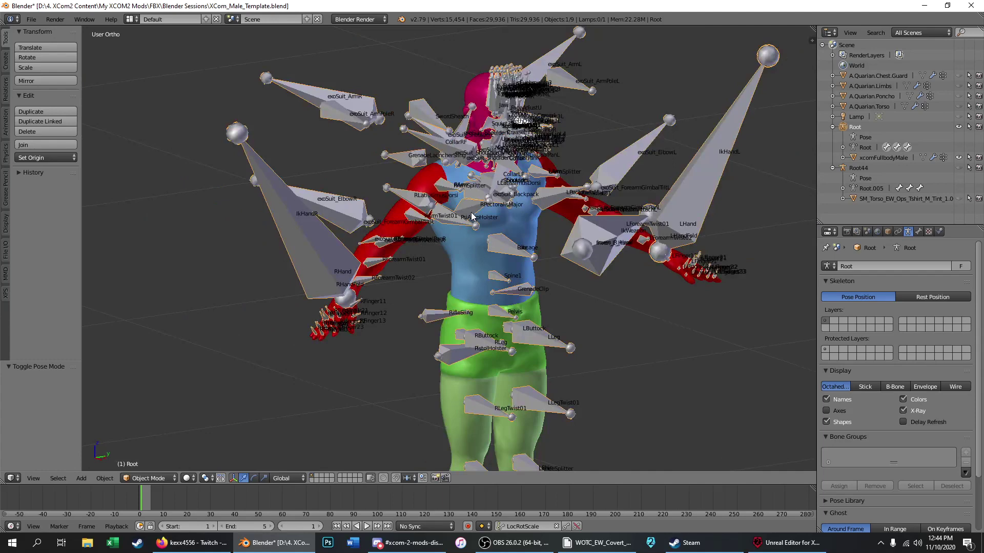
{"action": "scroll", "coordinate": [447, 200], "scroll_direction": "down", "scroll_amount": 1}
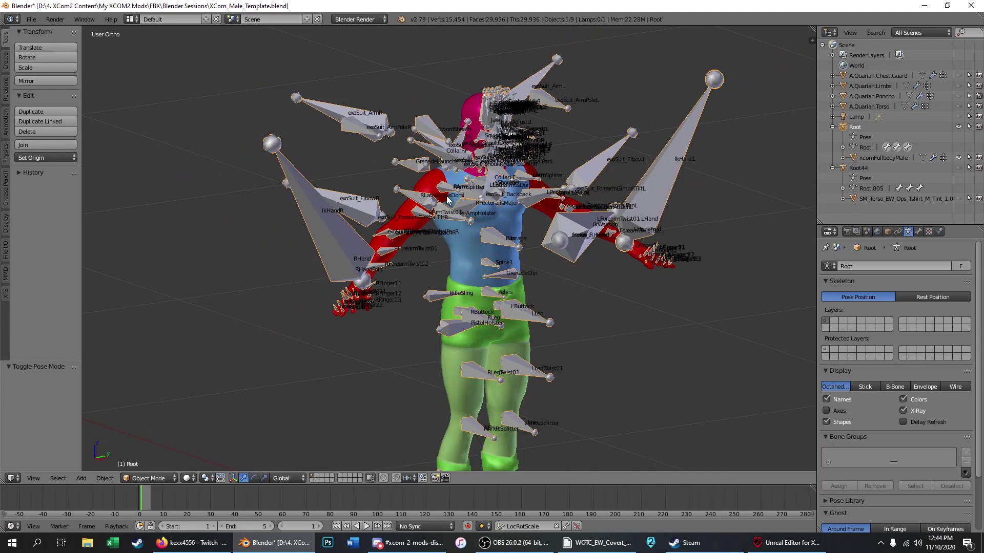
Step: Compare the male template in the front, right and top orthographic views, finishing on the right view
{"action": "key", "text": "KP_1"}
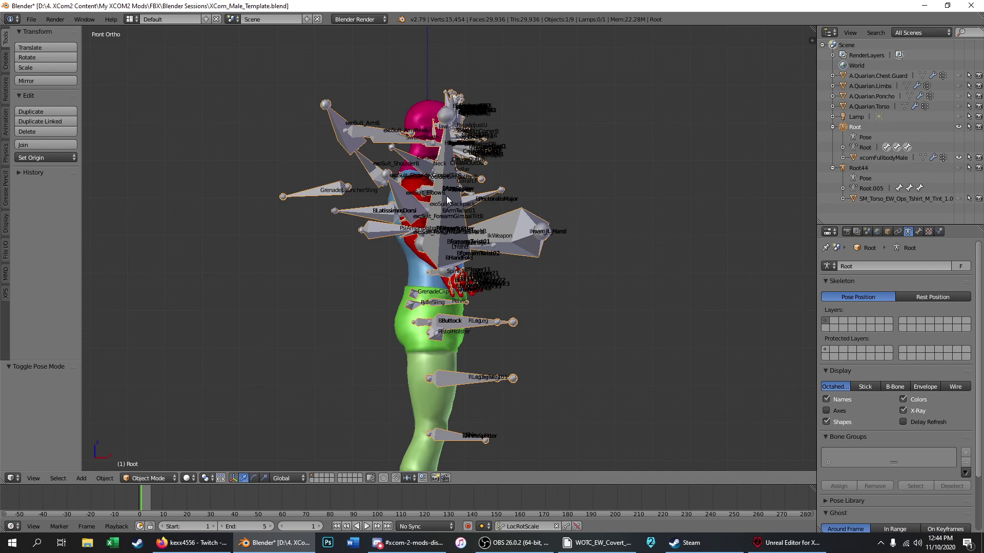
{"action": "key", "text": "KP_3"}
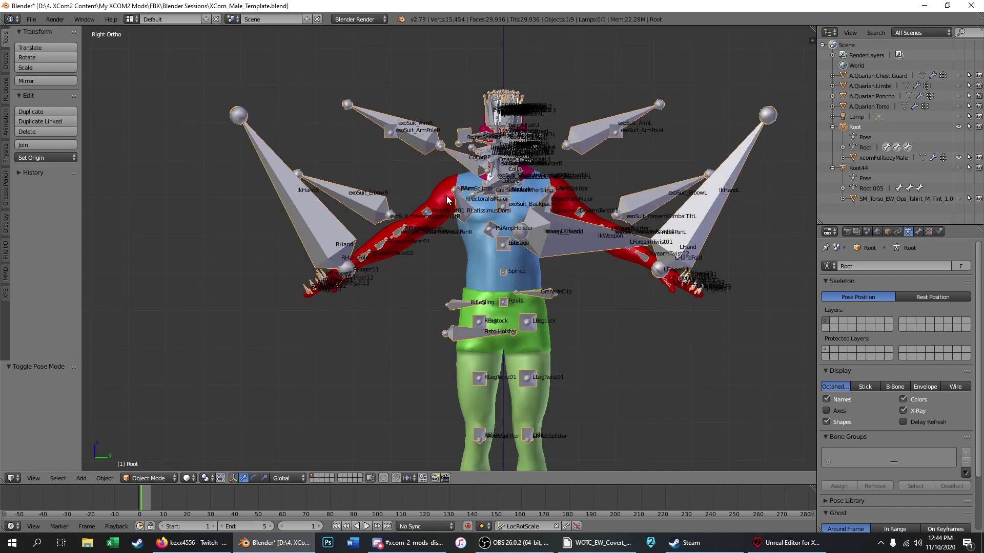
{"action": "key", "text": "KP_1"}
{"action": "key", "text": "KP_3"}
{"action": "key", "text": "KP_1"}
{"action": "key", "text": "KP_3"}
{"action": "key", "text": "KP_7"}
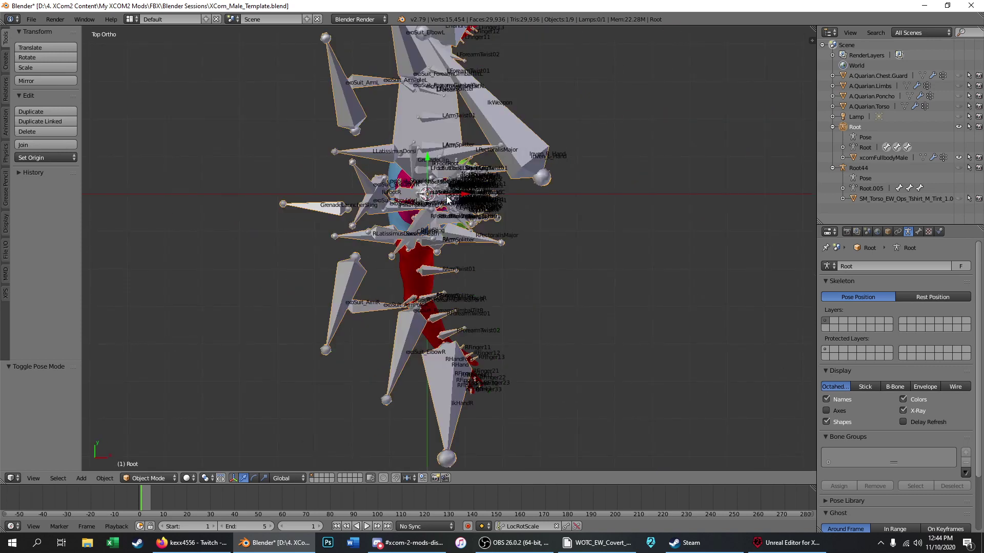
{"action": "key", "text": "KP_3"}
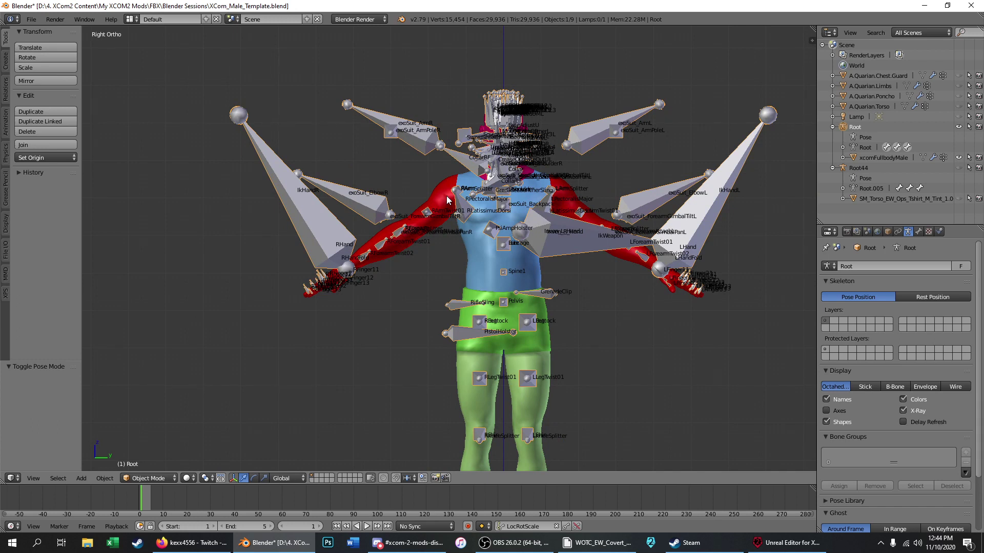
Step: Show the opposite of each standard view of the male template: front to back, right to left, and top to bottom
{"action": "key", "text": "KP_1"}
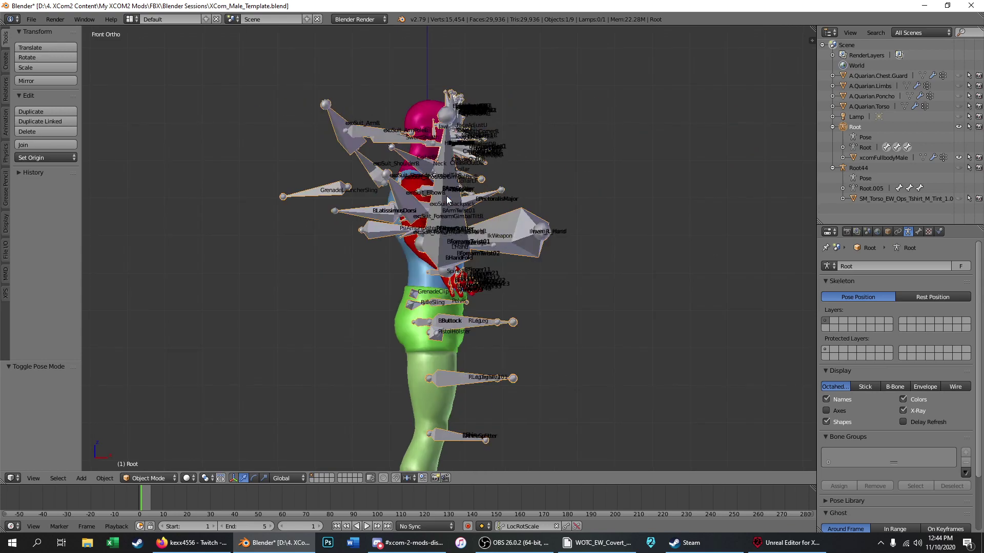
{"action": "key", "text": "ctrl+KP_1"}
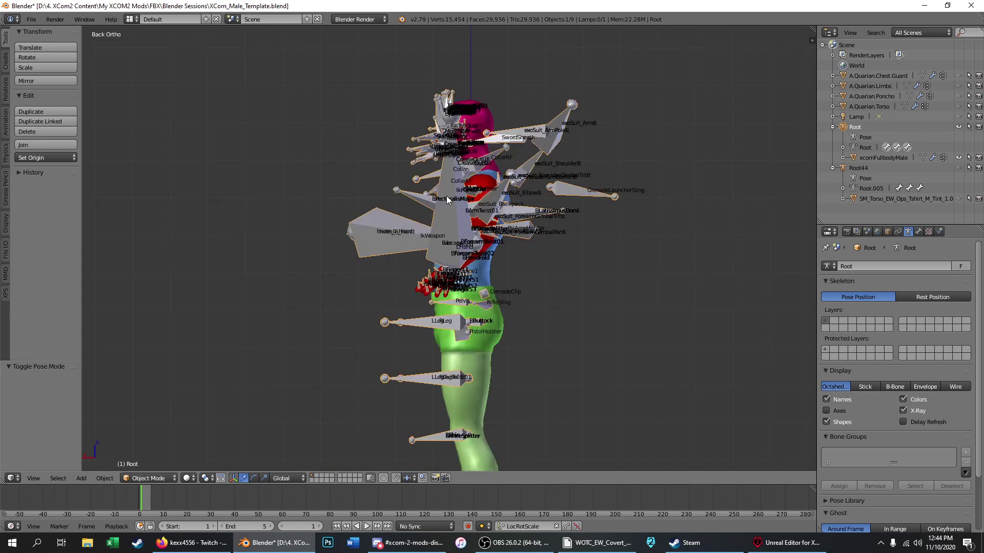
{"action": "key", "text": "KP_3"}
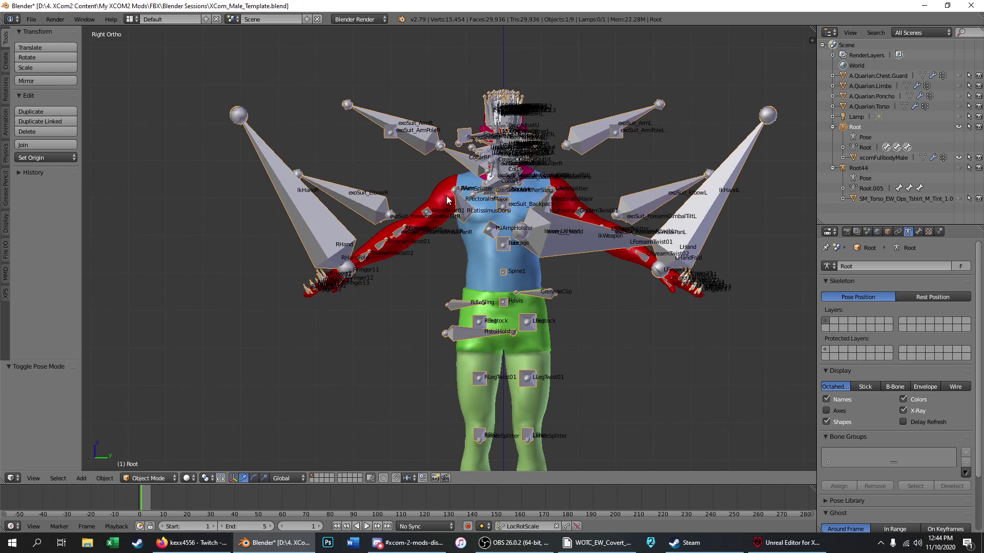
{"action": "key", "text": "ctrl+KP_3"}
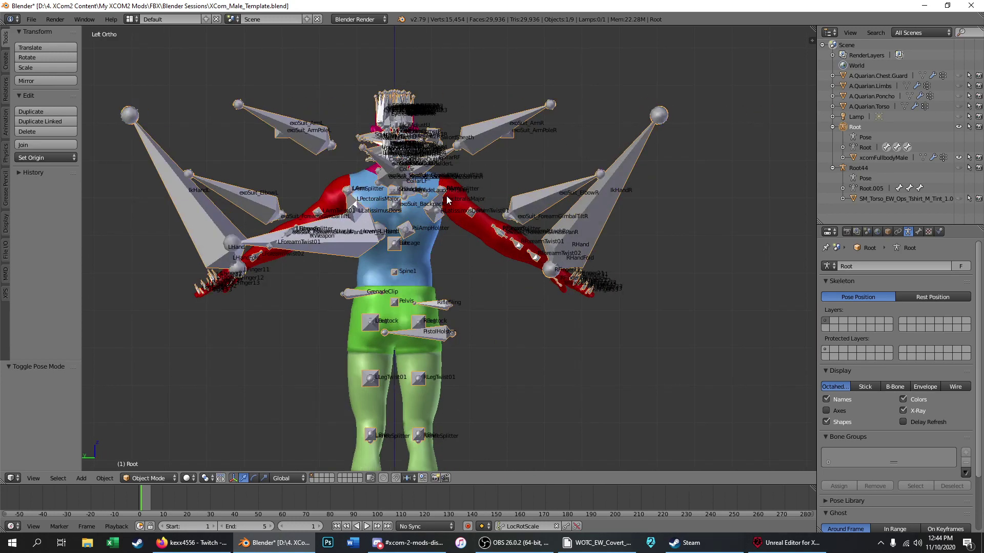
{"action": "key", "text": "KP_7"}
{"action": "key", "text": "ctrl+KP_7"}
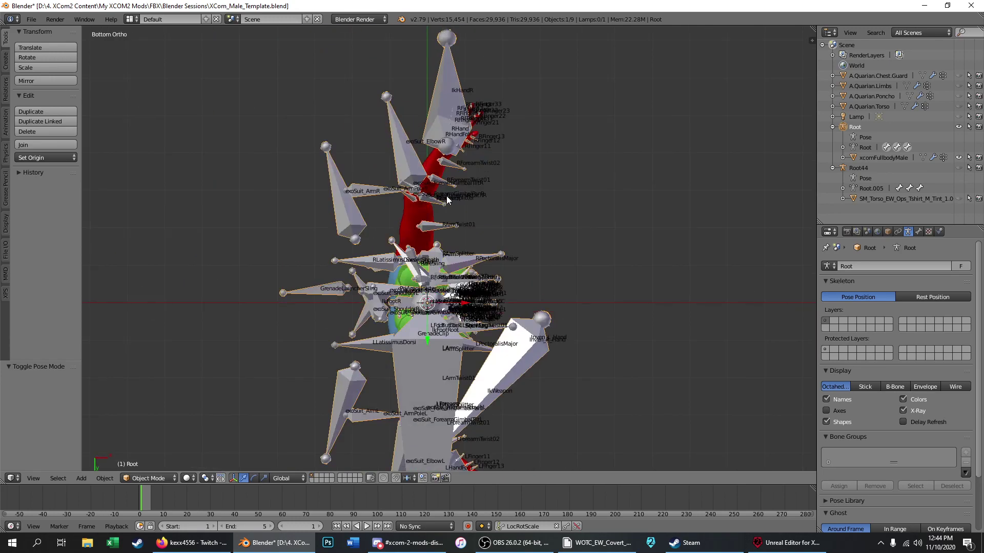
Step: Starting from the right orthographic view of the male template, rotate the view sideways in fixed increments
{"action": "key", "text": "KP_3"}
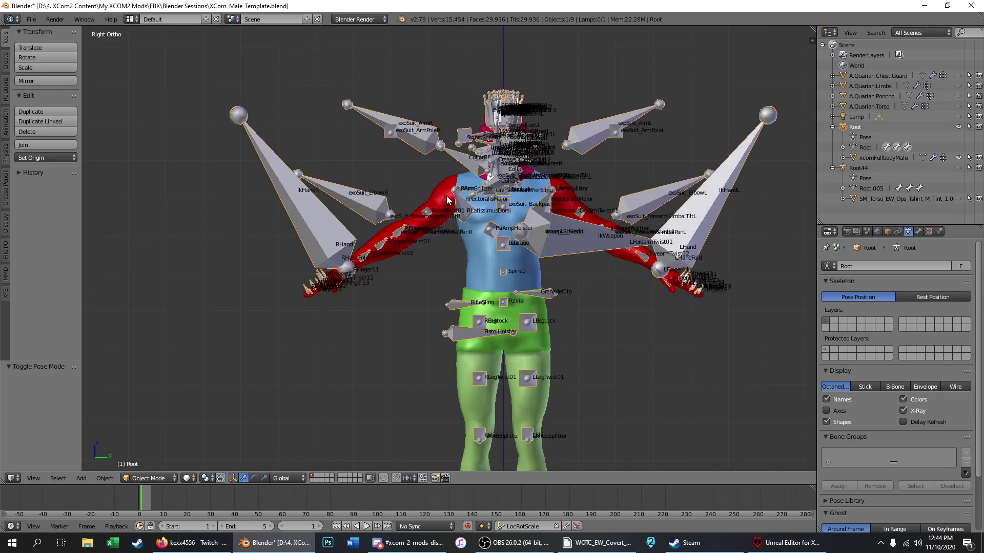
{"action": "key", "text": "KP_4"}
{"action": "key", "text": "KP_4"}
{"action": "key", "text": "KP_4"}
{"action": "key", "text": "KP_4"}
{"action": "key", "text": "KP_4"}
{"action": "key", "text": "KP_4"}
{"action": "key", "text": "KP_4"}
{"action": "key", "text": "KP_4"}
{"action": "key", "text": "KP_4"}
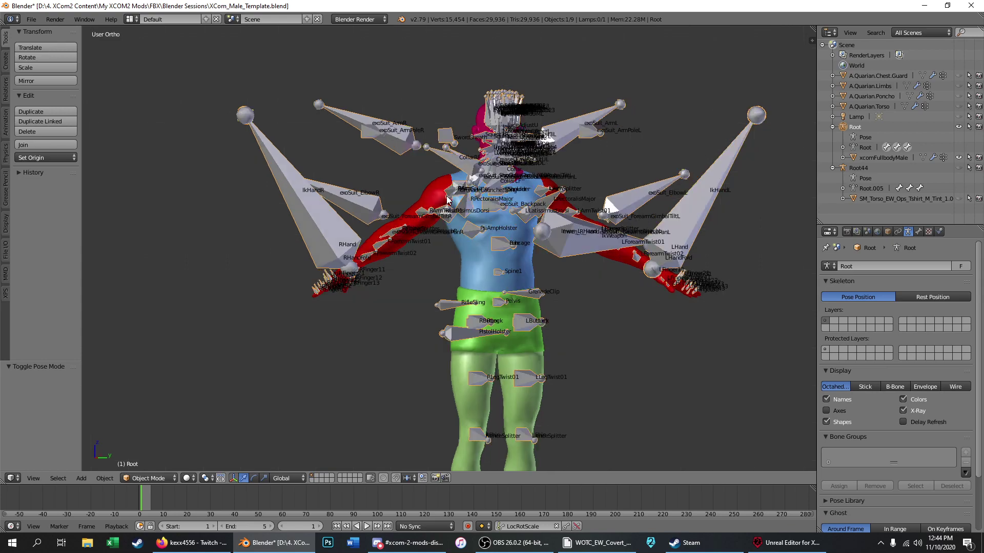
Step: Tilt the view vertically in fixed increments around the male template until the figure is seen upside down
{"action": "key", "text": "KP_8"}
{"action": "key", "text": "KP_8"}
{"action": "key", "text": "KP_8"}
{"action": "key", "text": "KP_8"}
{"action": "key", "text": "KP_8"}
{"action": "key", "text": "KP_8"}
{"action": "key", "text": "KP_8"}
{"action": "key", "text": "KP_8"}
{"action": "key", "text": "KP_8"}
{"action": "key", "text": "KP_8"}
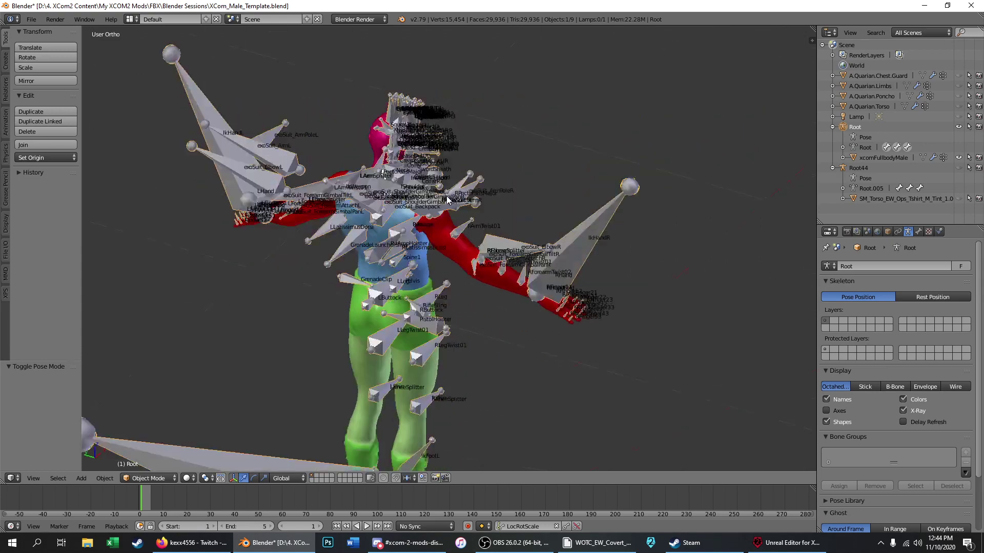
{"action": "key", "text": "KP_8"}
{"action": "key", "text": "KP_8"}
{"action": "key", "text": "KP_8"}
{"action": "key", "text": "KP_8"}
{"action": "key", "text": "KP_8"}
{"action": "key", "text": "KP_8"}
{"action": "key", "text": "KP_8"}
{"action": "key", "text": "KP_8"}
{"action": "key", "text": "KP_8"}
{"action": "key", "text": "KP_8"}
{"action": "key", "text": "KP_8"}
{"action": "key", "text": "KP_8"}
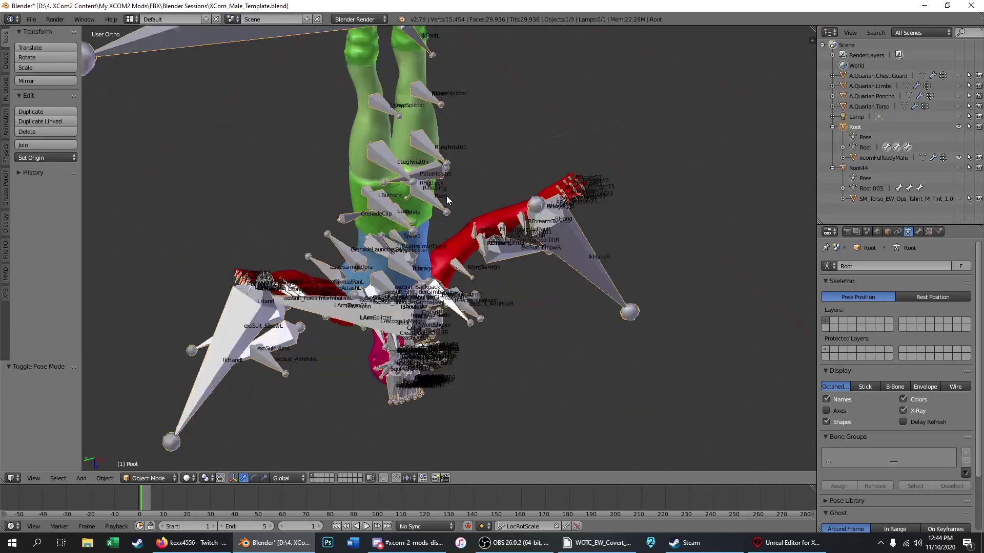
Step: Step the view rotation in the opposite vertical and sideways directions, finishing on the right orthographic view
{"action": "key", "text": "KP_2"}
{"action": "key", "text": "KP_2"}
{"action": "key", "text": "KP_6"}
{"action": "key", "text": "KP_6"}
{"action": "key", "text": "KP_6"}
{"action": "key", "text": "KP_6"}
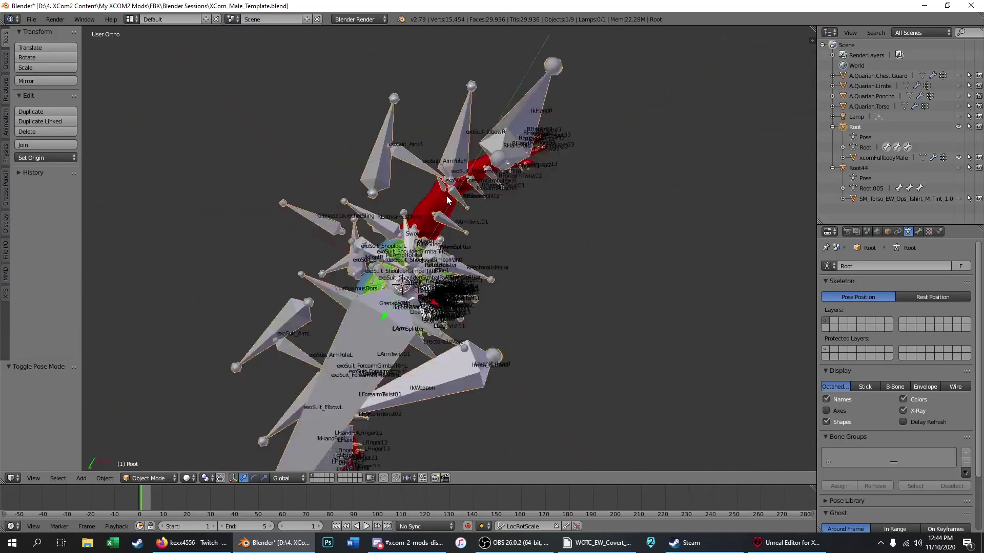
{"action": "key", "text": "KP_3"}
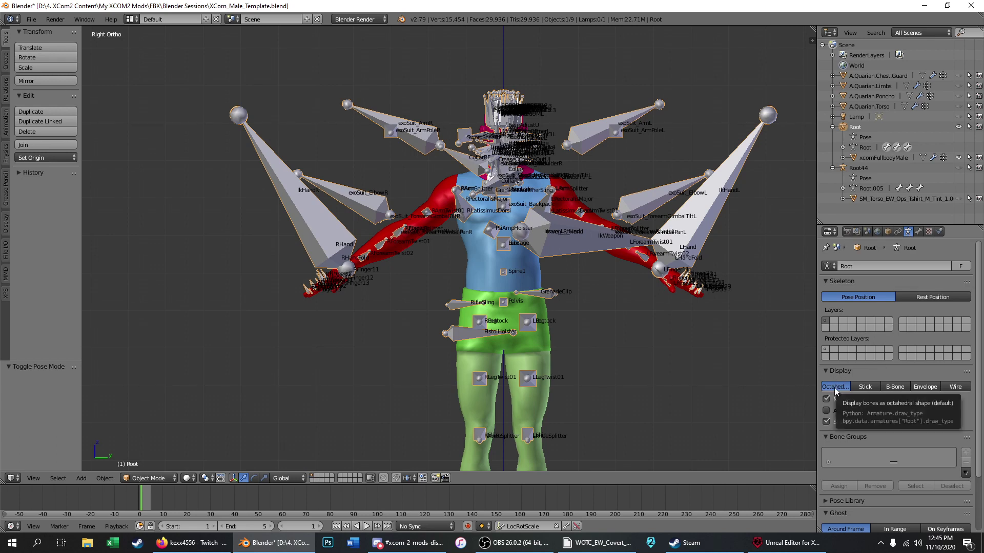
Step: Compare the Stick, B-Bone, Envelope and Wire bone display types on the Root armature, ending on Octahedral
{"action": "left_click", "coordinate": [859, 389]}
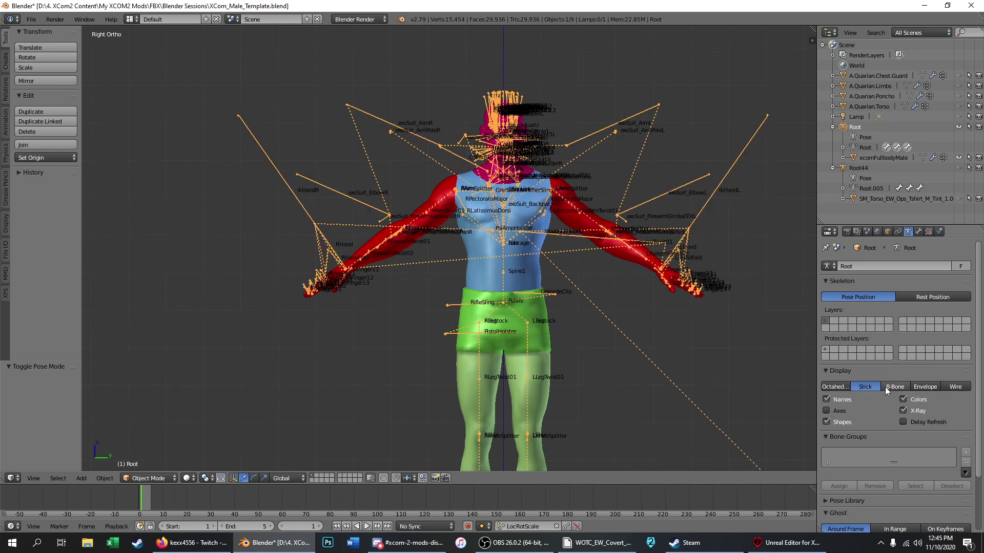
{"action": "left_click", "coordinate": [885, 386]}
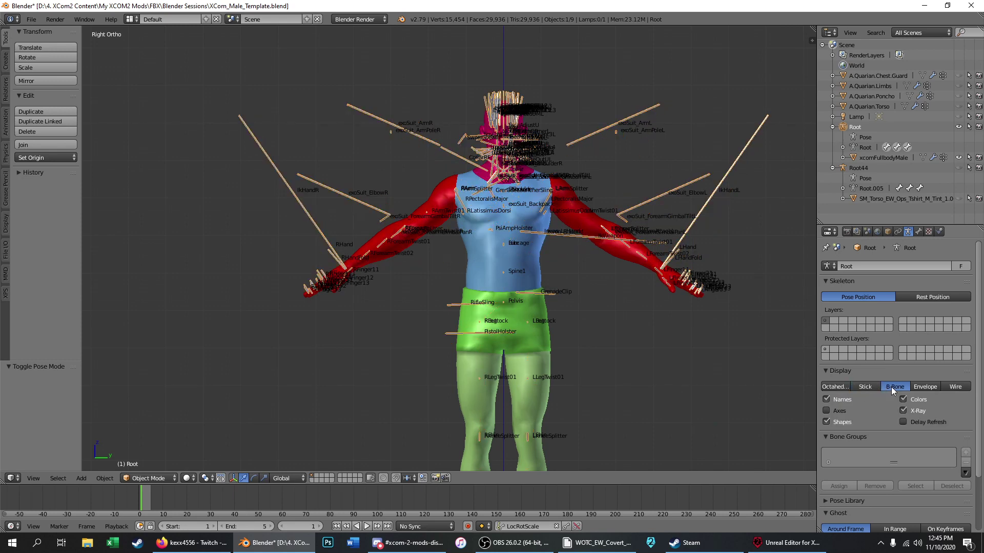
{"action": "left_click", "coordinate": [922, 386]}
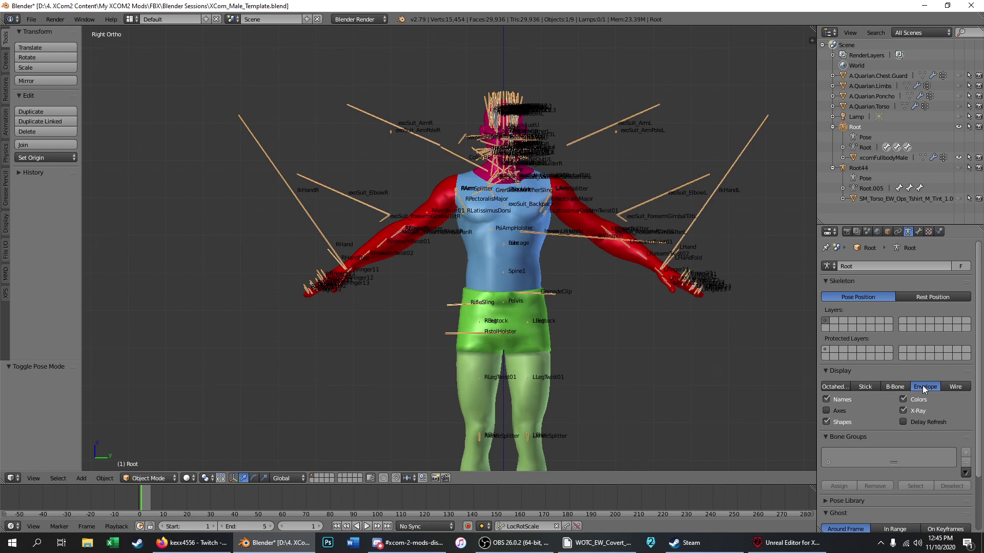
{"action": "left_click", "coordinate": [955, 388]}
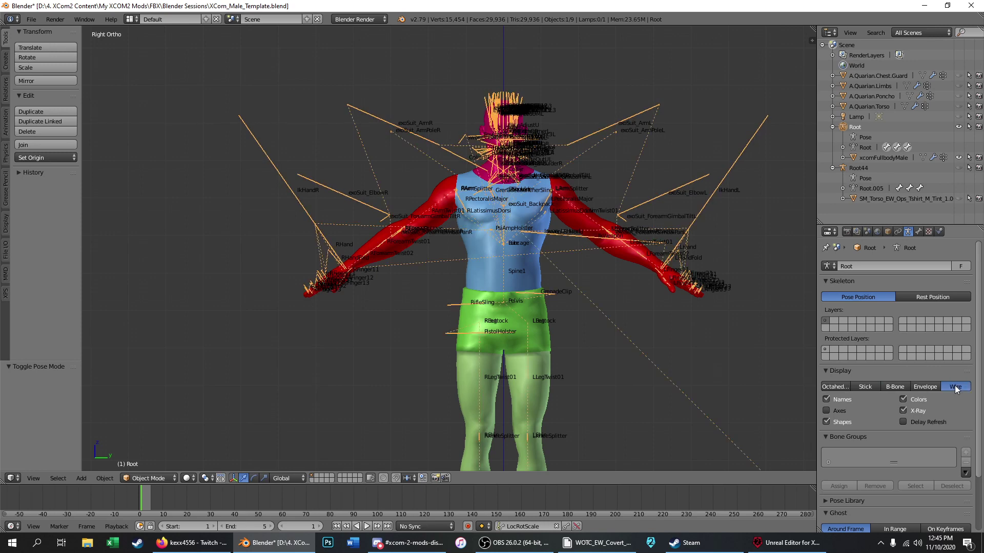
{"action": "left_click", "coordinate": [838, 388]}
{"action": "left_click", "coordinate": [866, 388]}
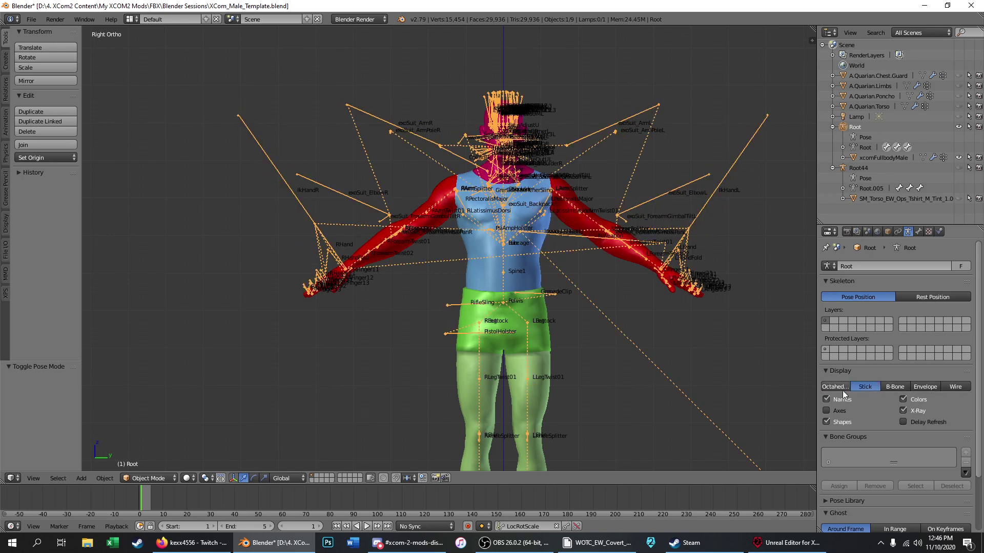
{"action": "left_click", "coordinate": [832, 386]}
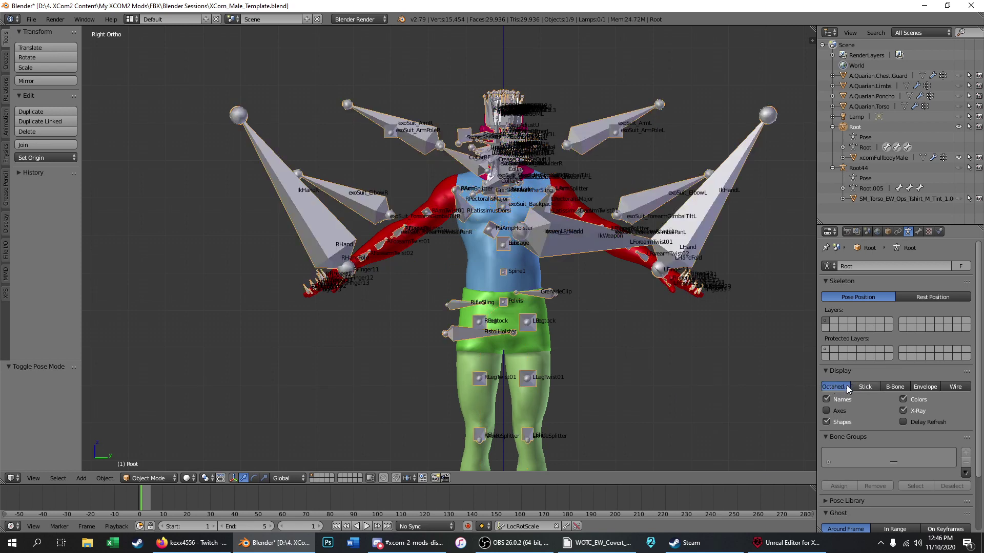
Step: Toggle the armature's bone names off and on, and enable bone axes with the right arm in close-up
{"action": "left_click", "coordinate": [823, 401]}
{"action": "left_click", "coordinate": [822, 401]}
{"action": "left_click", "coordinate": [826, 410]}
{"action": "scroll", "coordinate": [410, 259], "scroll_direction": "up", "scroll_amount": 6}
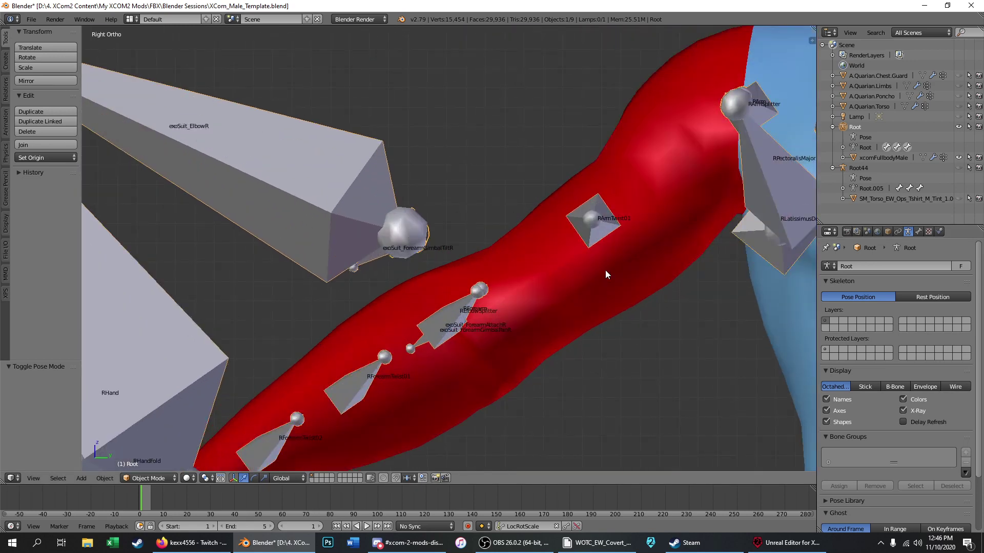
Step: Examine the right arm's bones in Stick display, ending with Octahedral display and the upper body in the right view
{"action": "left_click", "coordinate": [871, 384]}
{"action": "middle_click_drag", "start_coordinate": [363, 216], "coordinate": [676, 305]}
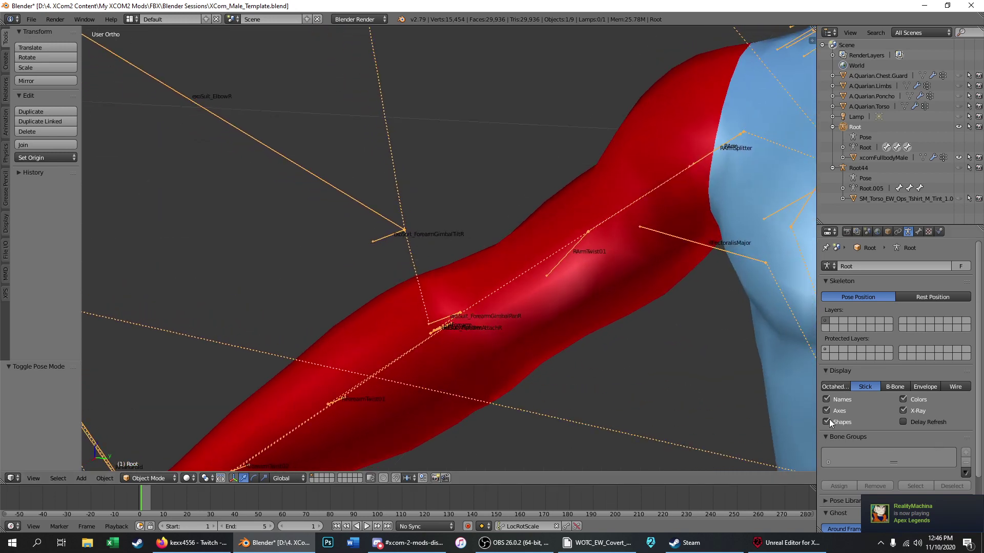
{"action": "scroll", "coordinate": [379, 163], "scroll_direction": "down", "scroll_amount": 3}
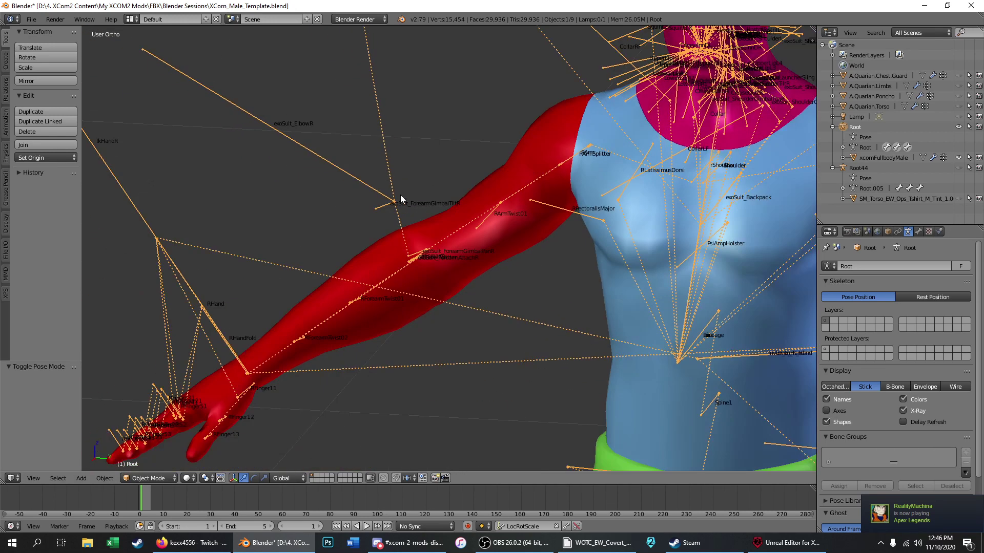
{"action": "key", "text": "KP_3"}
{"action": "scroll", "coordinate": [399, 197], "scroll_direction": "down", "scroll_amount": 4}
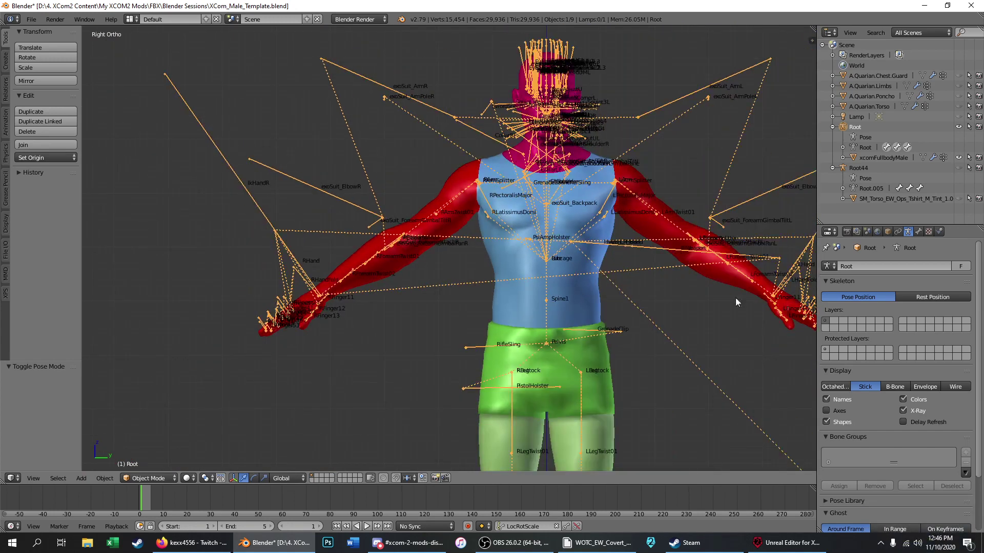
{"action": "left_click", "coordinate": [836, 389]}
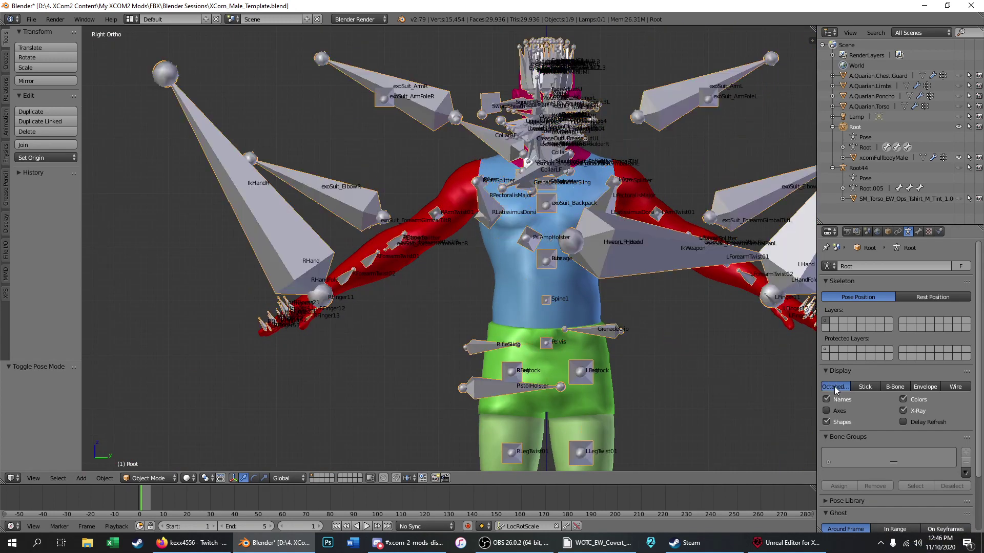
Step: Compare the armature with X-Ray off and on from several angles, ending with X-Ray on in the right view
{"action": "left_click", "coordinate": [904, 412]}
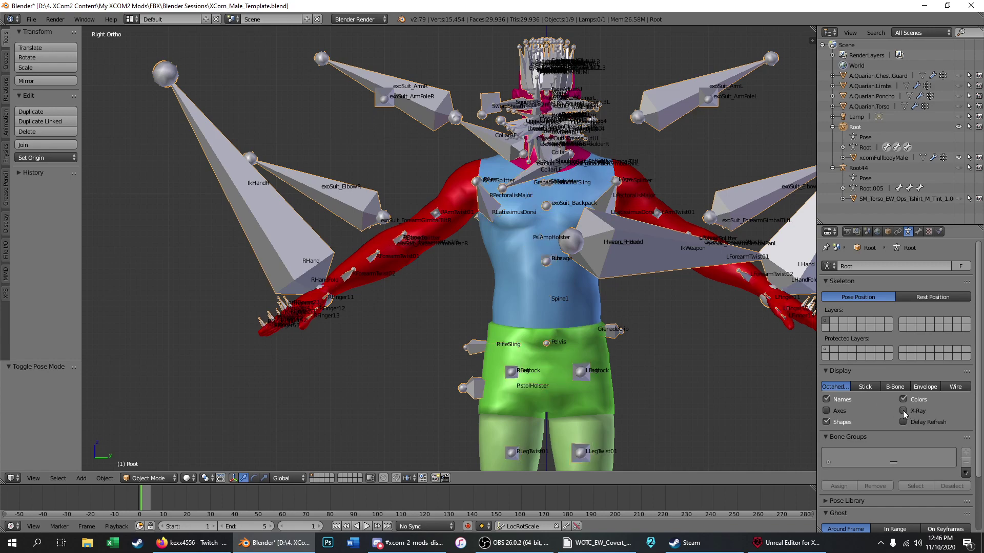
{"action": "mouse_move", "coordinate": [528, 239]}
{"action": "middle_mouse_down"}
{"action": "mouse_move", "coordinate": [580, 243]}
{"action": "mouse_move", "coordinate": [561, 265]}
{"action": "mouse_move", "coordinate": [520, 245]}
{"action": "middle_mouse_up"}
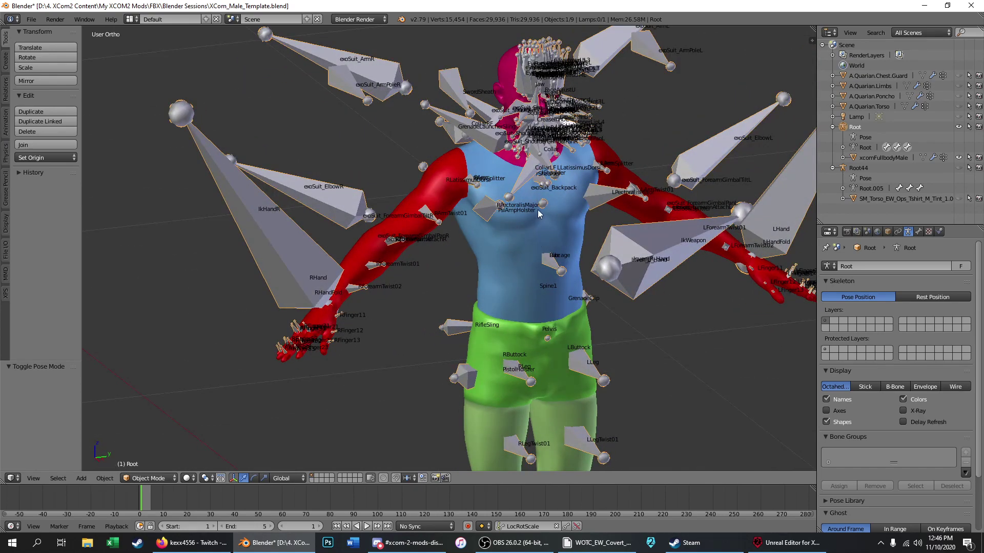
{"action": "left_click", "coordinate": [901, 412]}
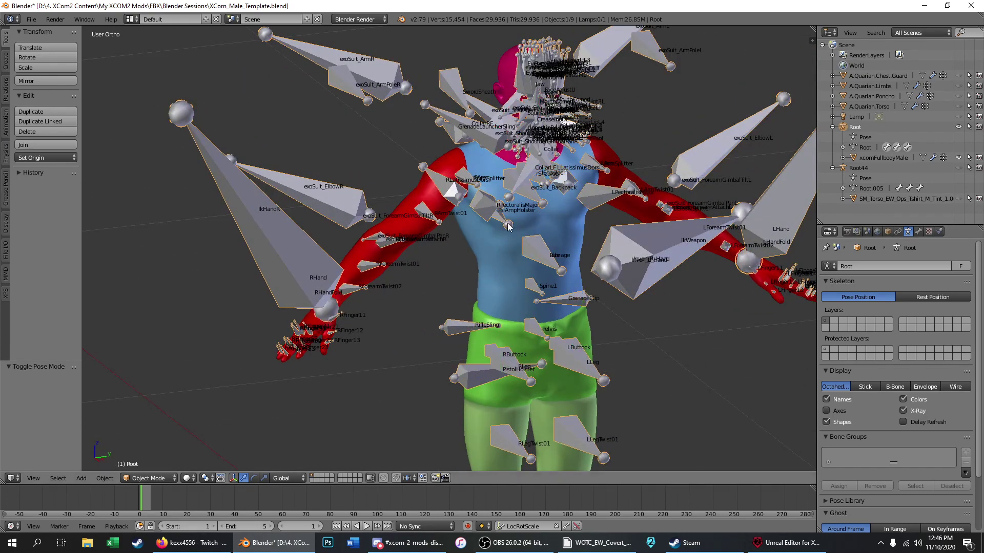
{"action": "mouse_move", "coordinate": [516, 243]}
{"action": "middle_mouse_down"}
{"action": "mouse_move", "coordinate": [600, 215]}
{"action": "mouse_move", "coordinate": [468, 263]}
{"action": "mouse_move", "coordinate": [493, 266]}
{"action": "mouse_move", "coordinate": [431, 243]}
{"action": "middle_mouse_up"}
{"action": "key", "text": "KP_3"}
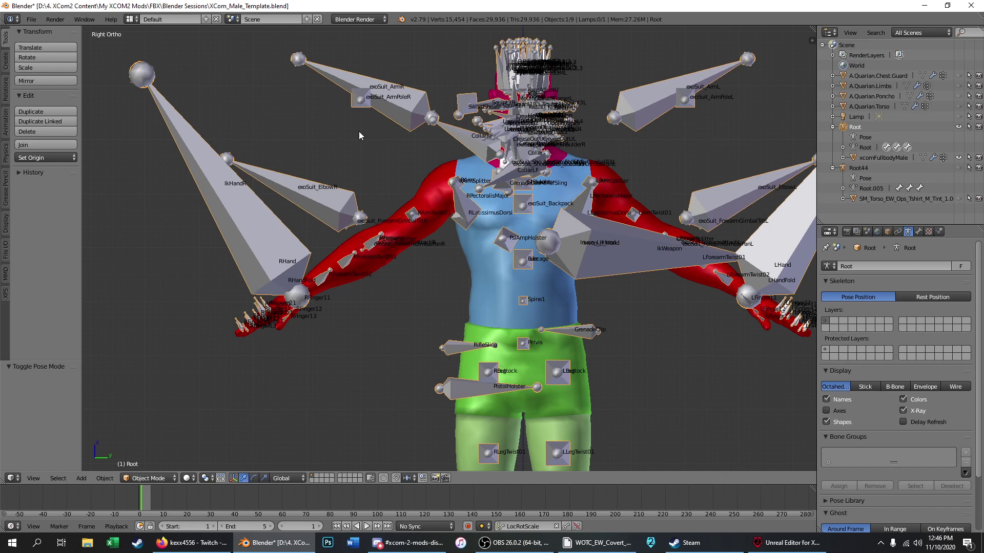
Step: Switch the armature to Pose Mode and try rotating the right upper arm bone RArm, cancelling the rotation
{"action": "scroll", "coordinate": [259, 183], "scroll_direction": "down", "scroll_amount": 2}
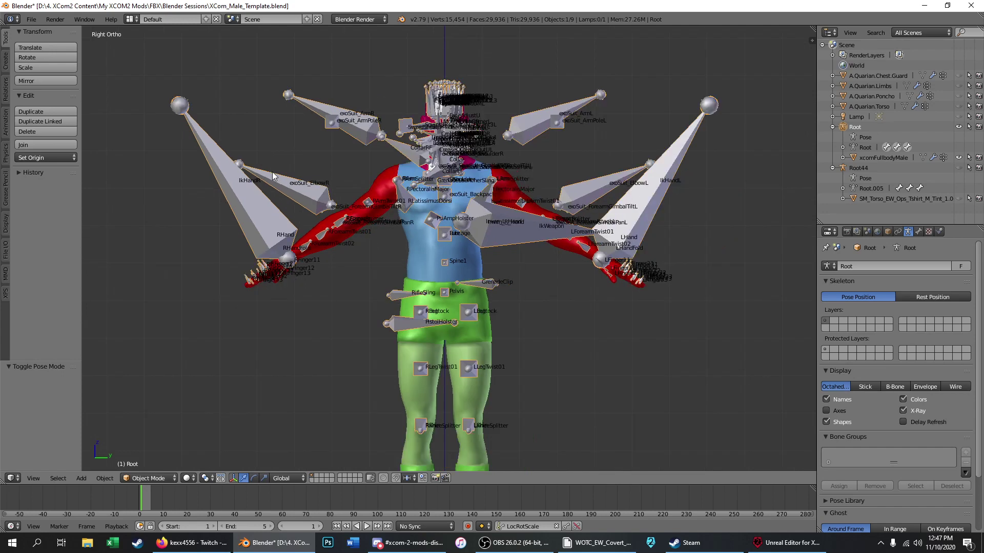
{"action": "scroll", "coordinate": [463, 146], "scroll_direction": "down", "scroll_amount": 1}
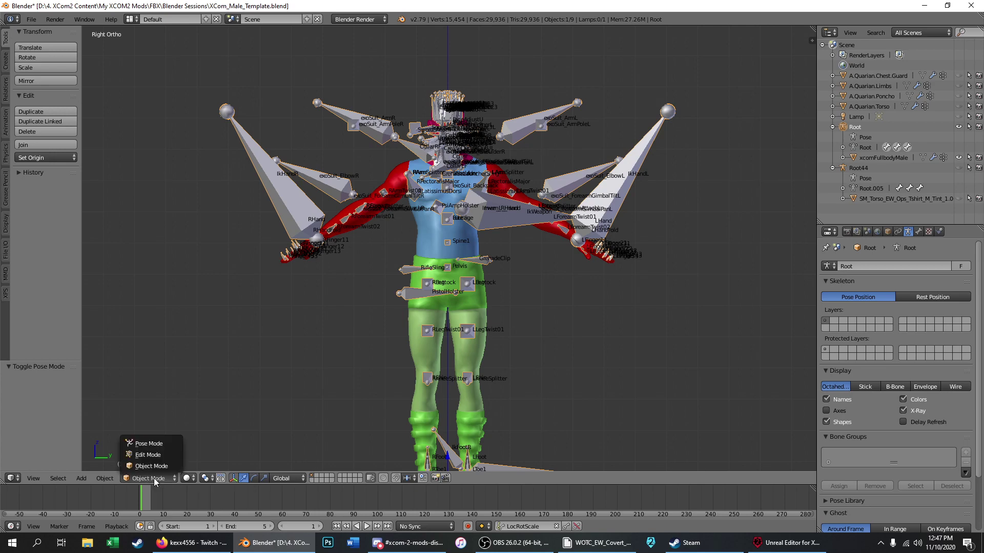
{"action": "left_click", "coordinate": [155, 443]}
{"action": "scroll", "coordinate": [373, 161], "scroll_direction": "up", "scroll_amount": 4}
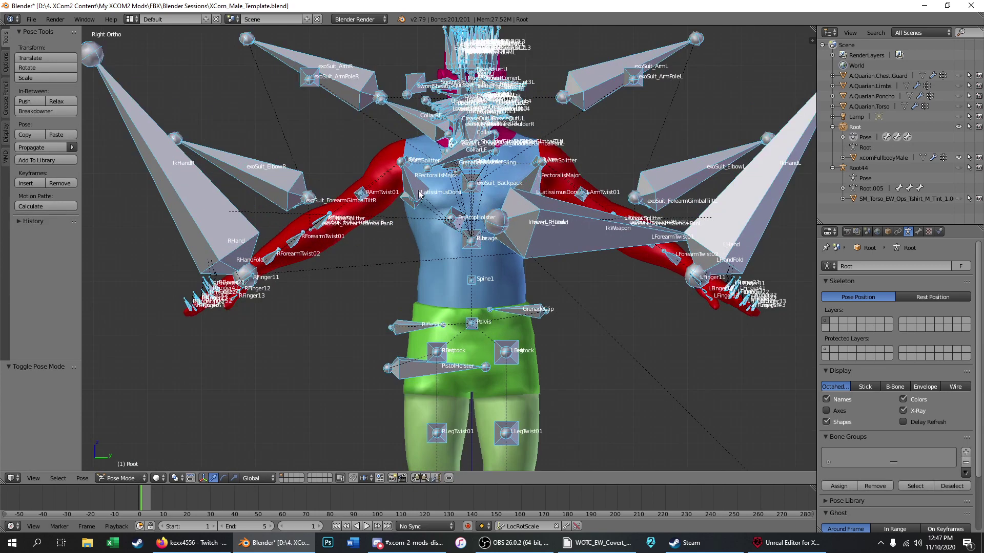
{"action": "right_click", "coordinate": [419, 156]}
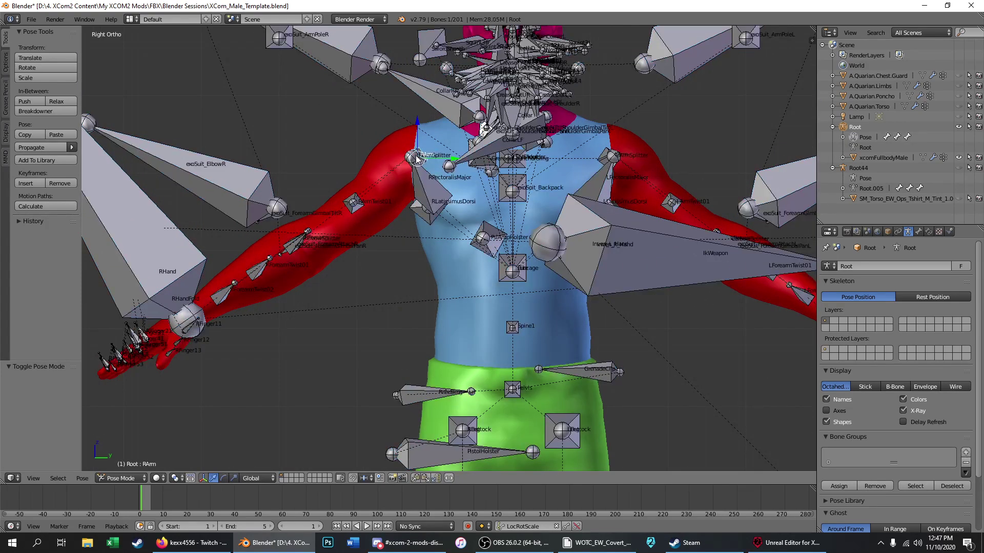
{"action": "scroll", "coordinate": [394, 266], "scroll_direction": "down", "scroll_amount": 2}
{"action": "left_click", "coordinate": [57, 67]}
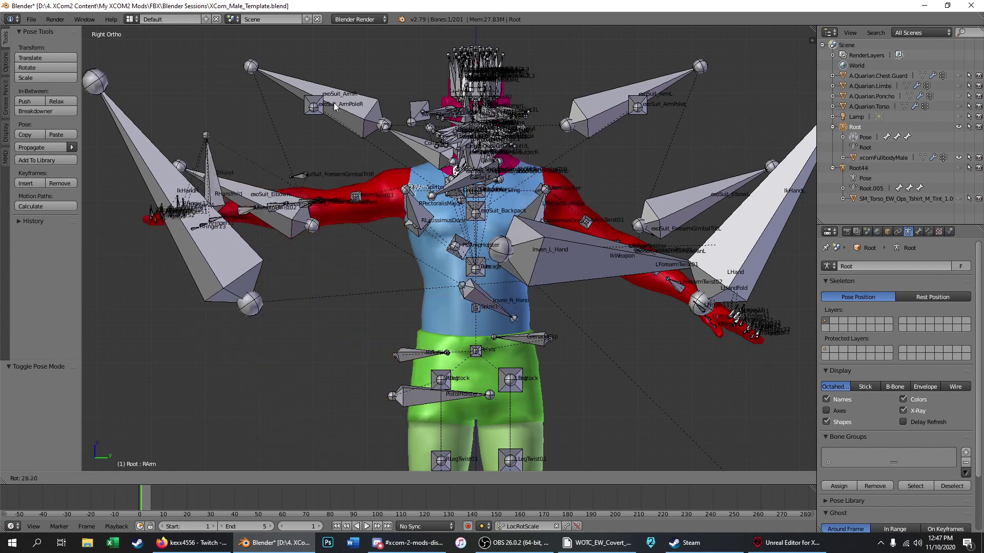
{"action": "right_click", "coordinate": [352, 260]}
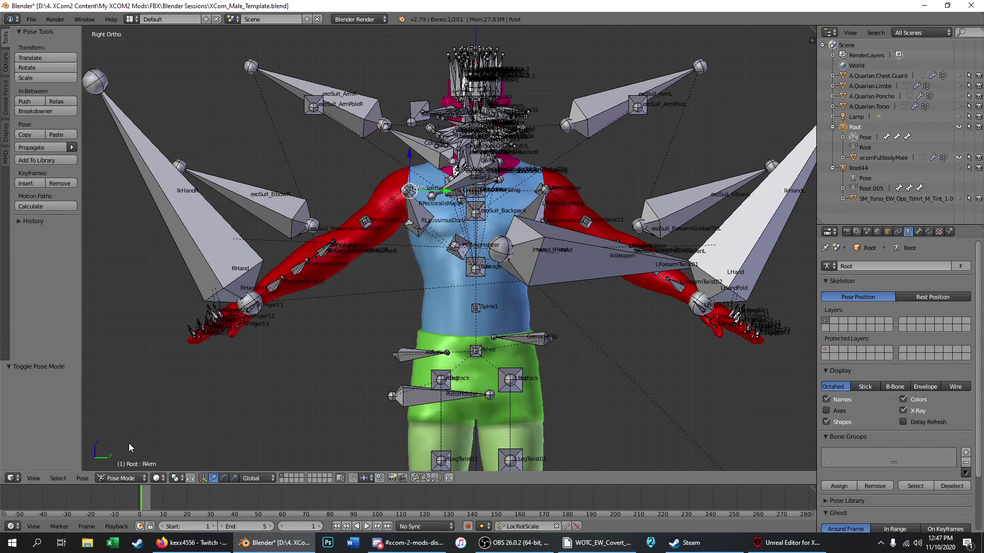
Step: Return the armature to Object Mode and put the xcomFullbodyMale mesh into Weight Paint mode
{"action": "left_click", "coordinate": [119, 478]}
{"action": "left_click", "coordinate": [125, 468]}
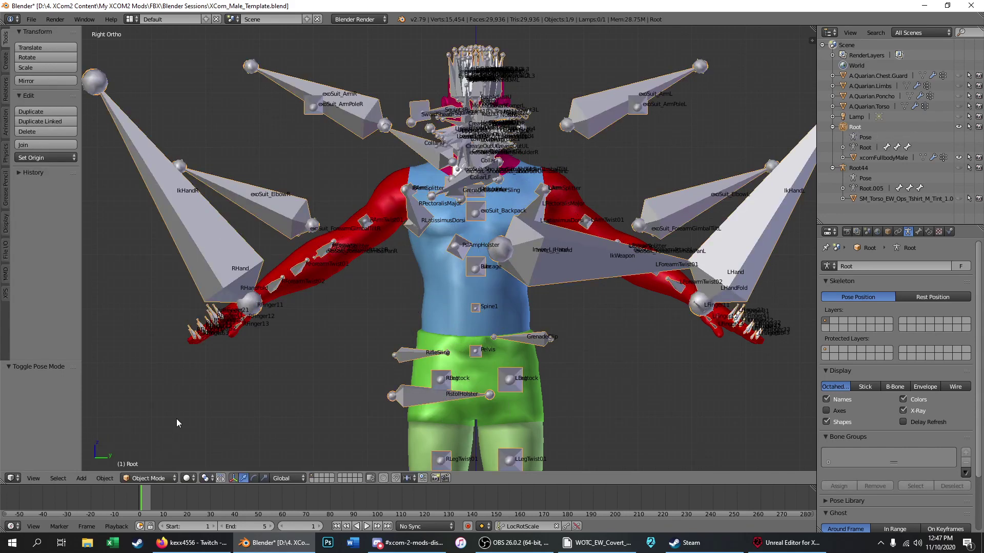
{"action": "right_click", "coordinate": [386, 202]}
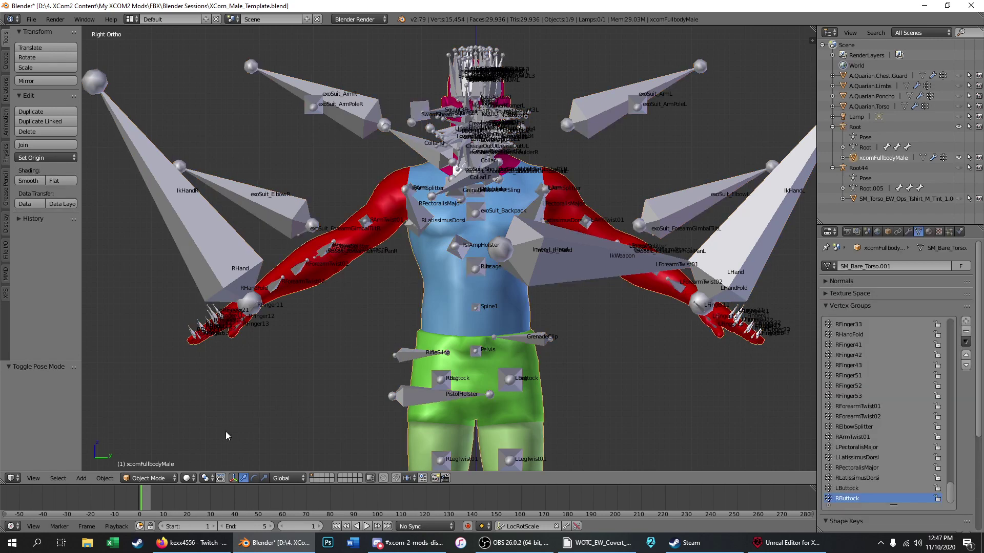
{"action": "left_click", "coordinate": [153, 478]}
{"action": "left_click", "coordinate": [162, 425]}
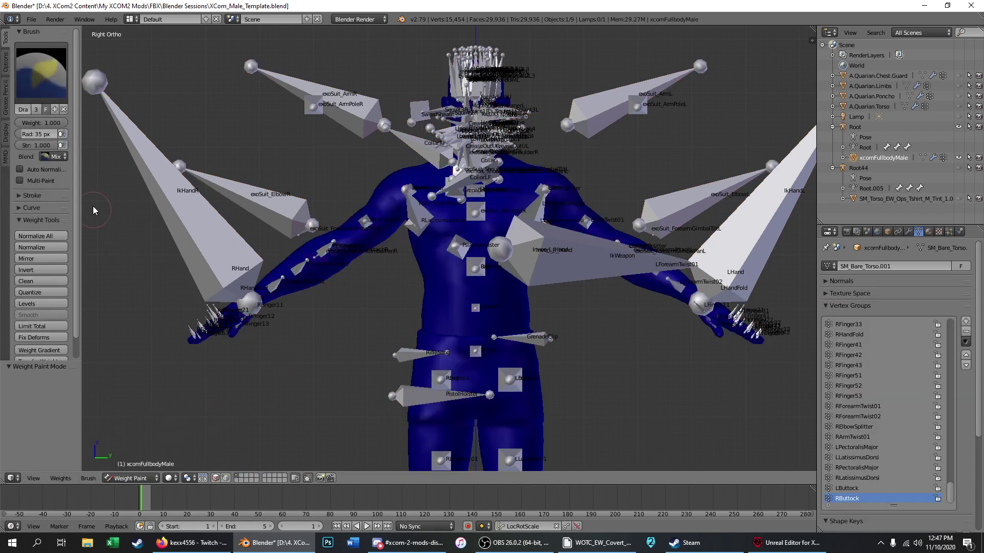
Step: Set the weight paint option Show Zero Weights to Active and return to the brush tools
{"action": "left_click", "coordinate": [5, 69]}
{"action": "left_click", "coordinate": [45, 214]}
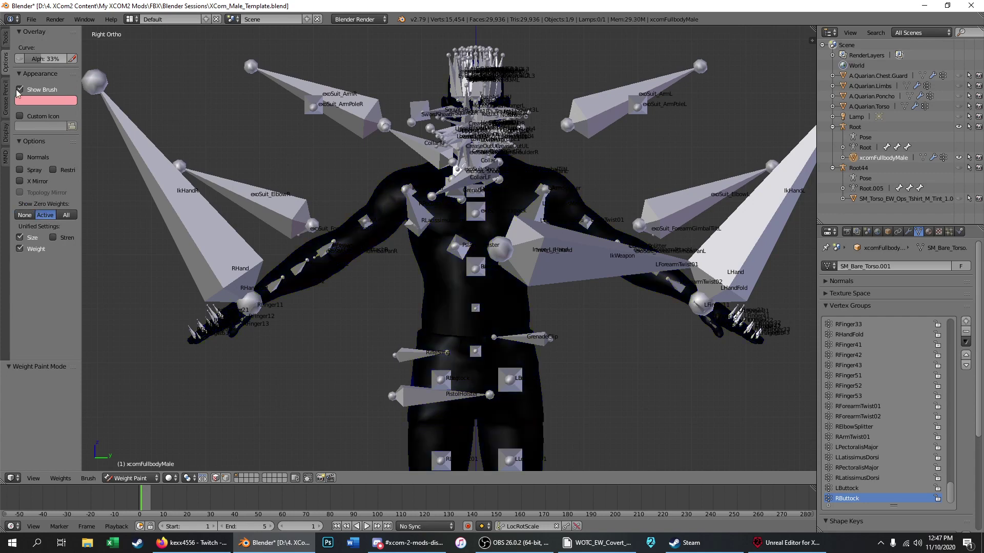
{"action": "left_click", "coordinate": [5, 41]}
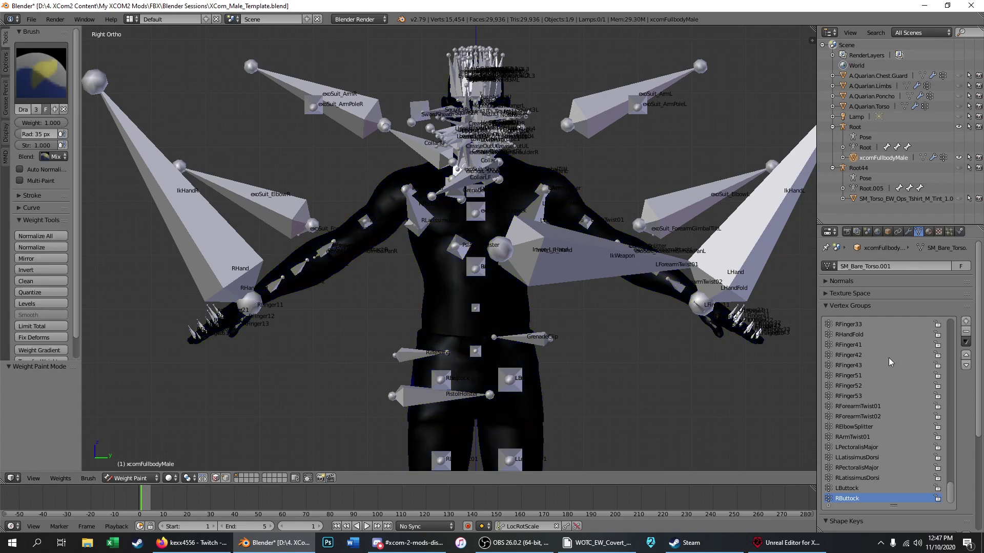
Step: Make Ribcage the active vertex group and show its weights with the wireframe overlaid, framed close on the torso
{"action": "left_click_drag", "start_coordinate": [952, 490], "coordinate": [956, 342]}
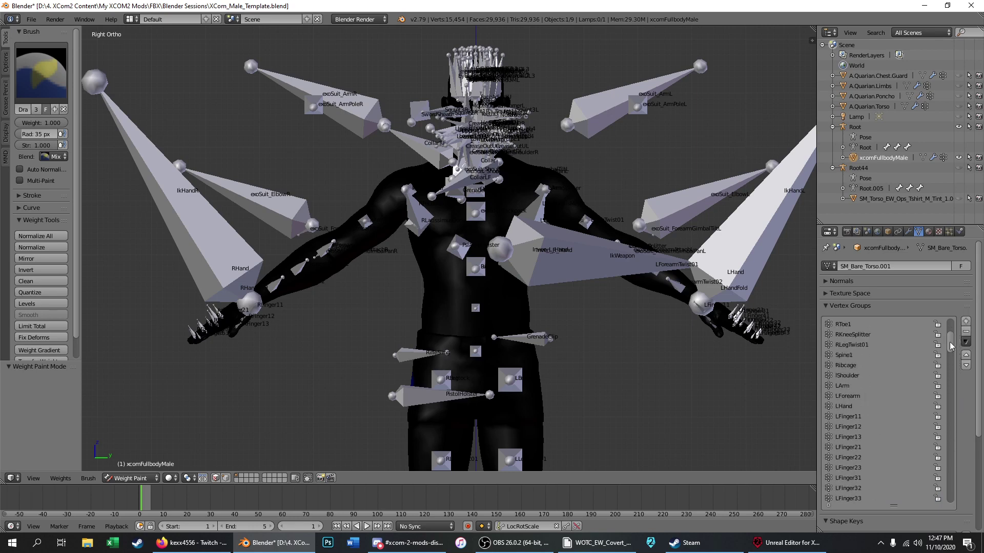
{"action": "left_click", "coordinate": [850, 365]}
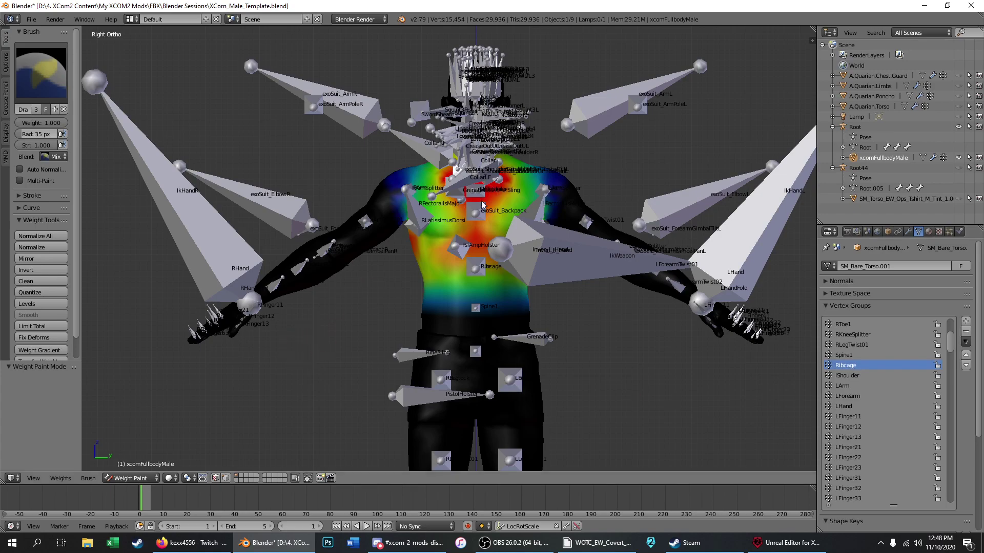
{"action": "key", "text": "z"}
{"action": "scroll", "coordinate": [482, 203], "scroll_direction": "up", "scroll_amount": 4}
{"action": "mouse_move", "coordinate": [447, 220]}
{"action": "middle_mouse_down"}
{"action": "mouse_move", "coordinate": [496, 216]}
{"action": "mouse_move", "coordinate": [453, 229]}
{"action": "middle_mouse_up"}
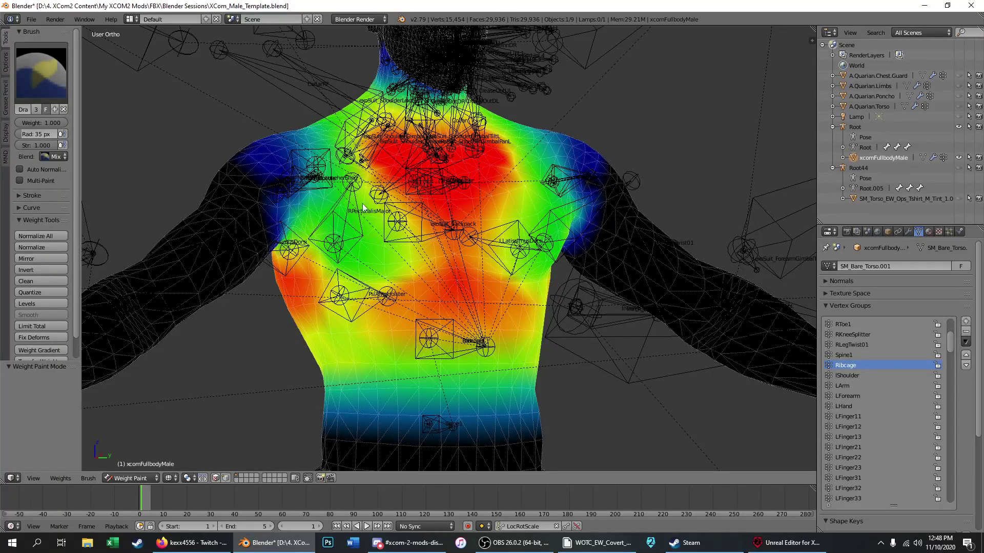
Step: Return xcomFullbodyMale to Object Mode and show it in solid shading from the right orthographic view
{"action": "scroll", "coordinate": [365, 205], "scroll_direction": "down", "scroll_amount": 2}
{"action": "scroll", "coordinate": [400, 210], "scroll_direction": "down", "scroll_amount": 2}
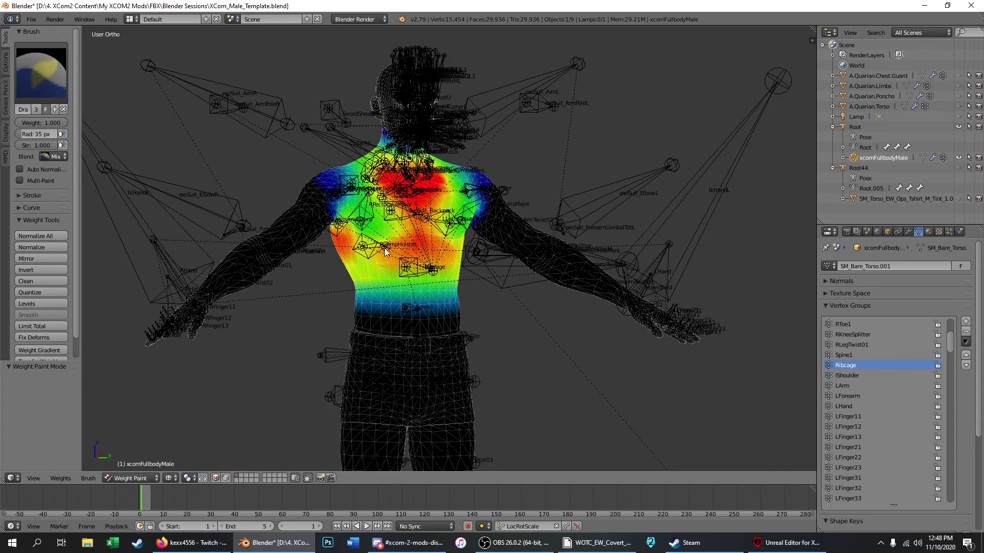
{"action": "left_click", "coordinate": [131, 479]}
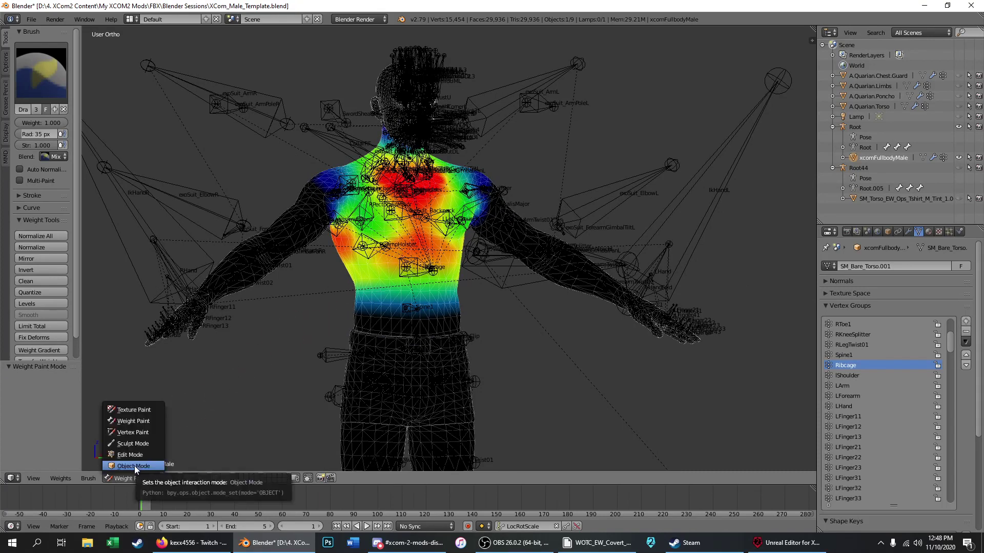
{"action": "left_click", "coordinate": [134, 466]}
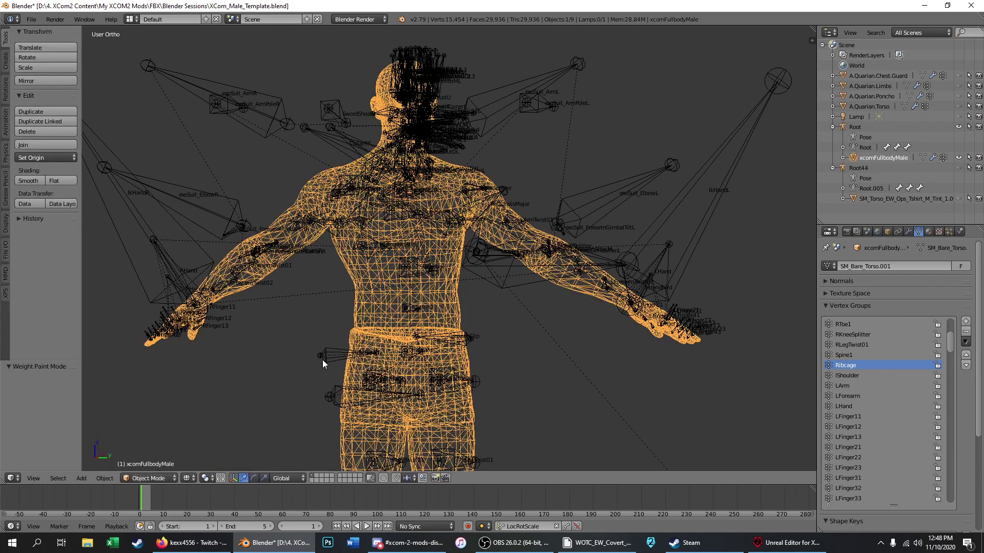
{"action": "key", "text": "z"}
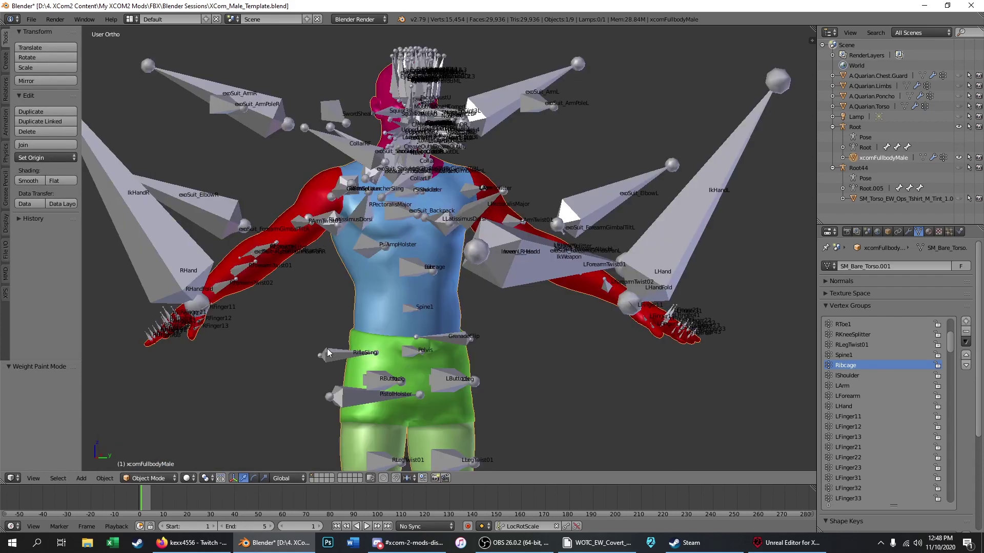
{"action": "key", "text": "KP_3"}
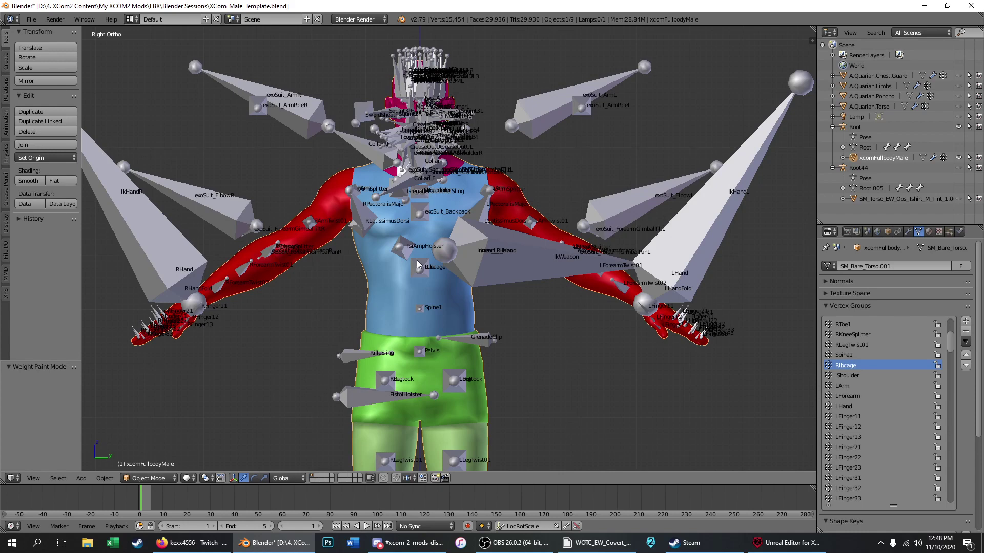
Step: Select the Root armature, try the Stick bone display and restore the Octahedral display
{"action": "right_click", "coordinate": [539, 130]}
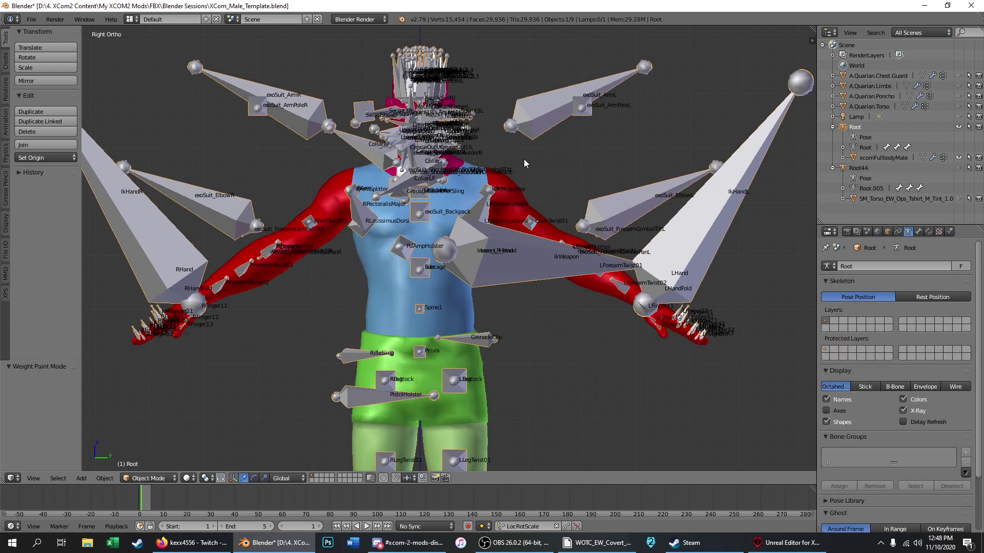
{"action": "left_click", "coordinate": [865, 388]}
{"action": "left_click", "coordinate": [838, 386]}
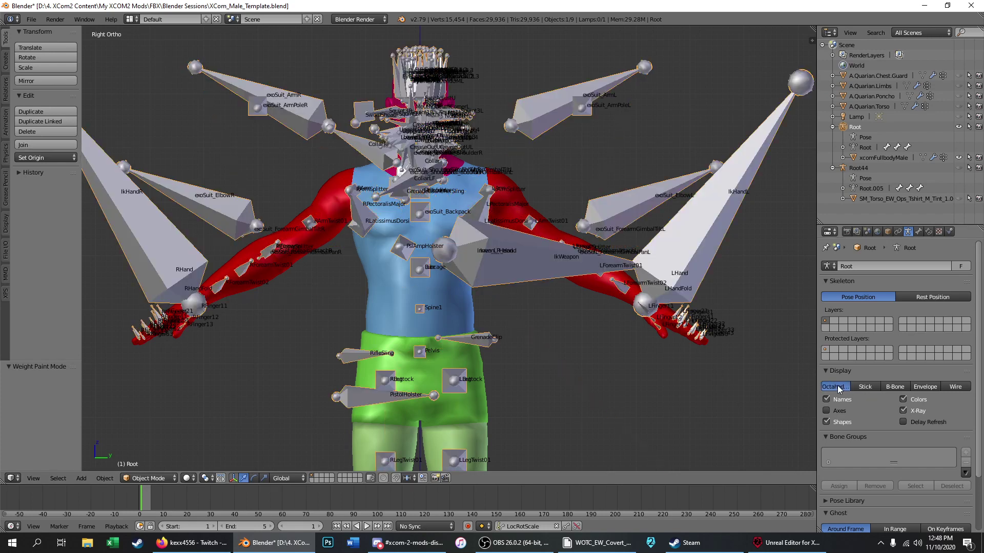
Step: Toggle the Root armature's visibility off and on in the scene hierarchy, leaving it shown and selected
{"action": "left_click", "coordinate": [958, 128]}
{"action": "left_click", "coordinate": [957, 127]}
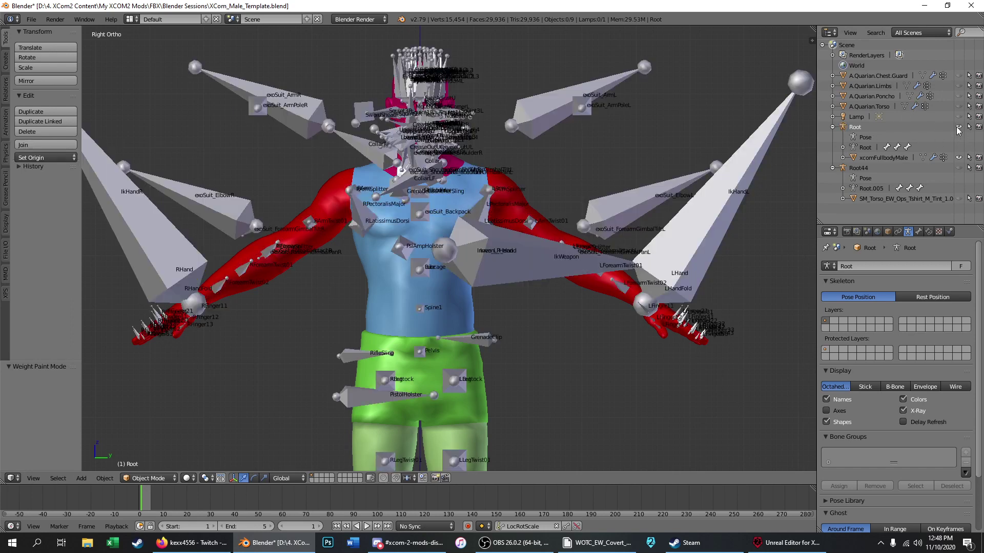
{"action": "left_click", "coordinate": [958, 128]}
{"action": "left_click", "coordinate": [958, 128]}
{"action": "left_click", "coordinate": [958, 127]}
{"action": "left_click", "coordinate": [958, 127]}
{"action": "left_click", "coordinate": [854, 128]}
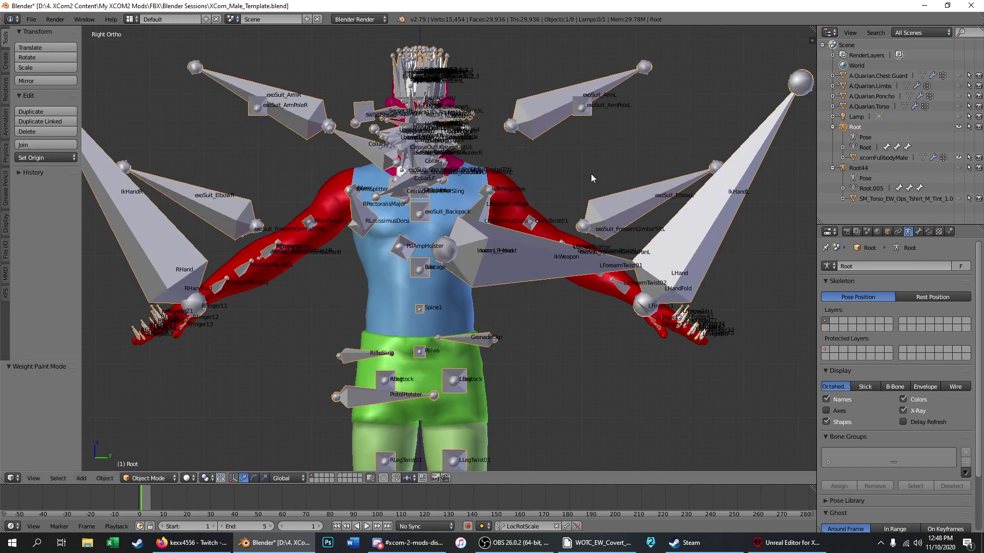
Step: Try hiding the Root armature and revealing all hidden objects, and undo both visibility changes
{"action": "key", "text": "h"}
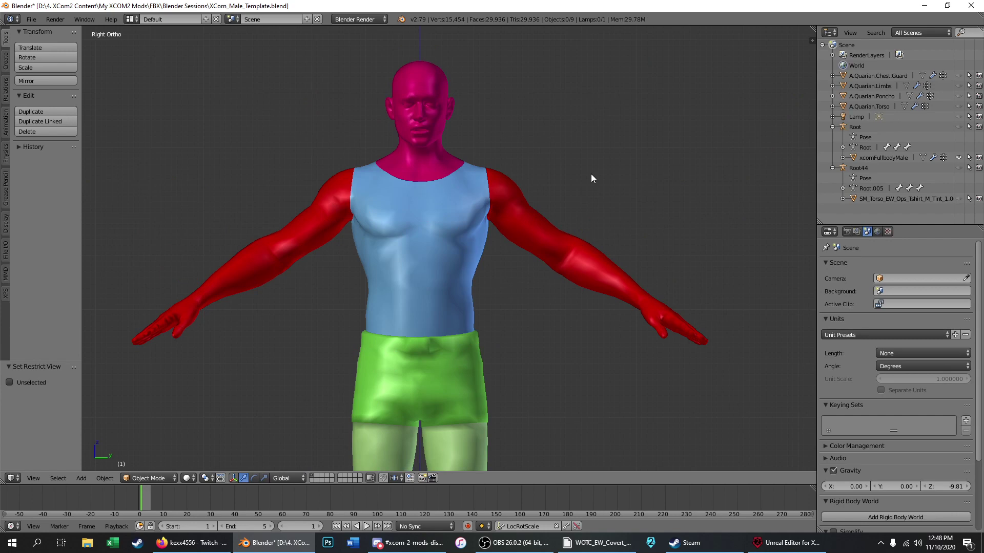
{"action": "key", "text": "alt+h"}
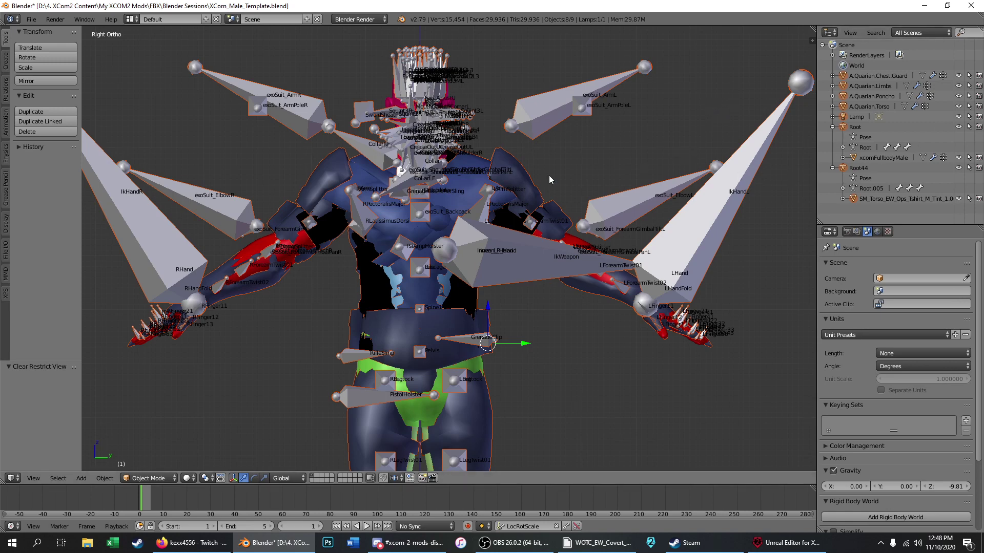
{"action": "key", "text": "ctrl+z"}
{"action": "key", "text": "ctrl+z"}
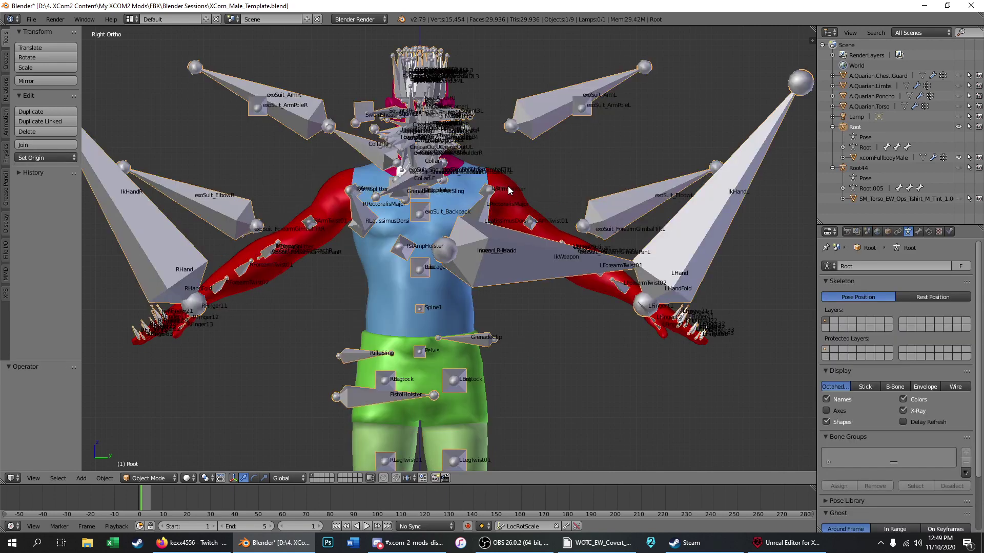
Step: Hide the Root armature so only the male body shows, and collapse the Root44 hierarchy
{"action": "key", "text": "h"}
{"action": "scroll", "coordinate": [458, 181], "scroll_direction": "down", "scroll_amount": 3}
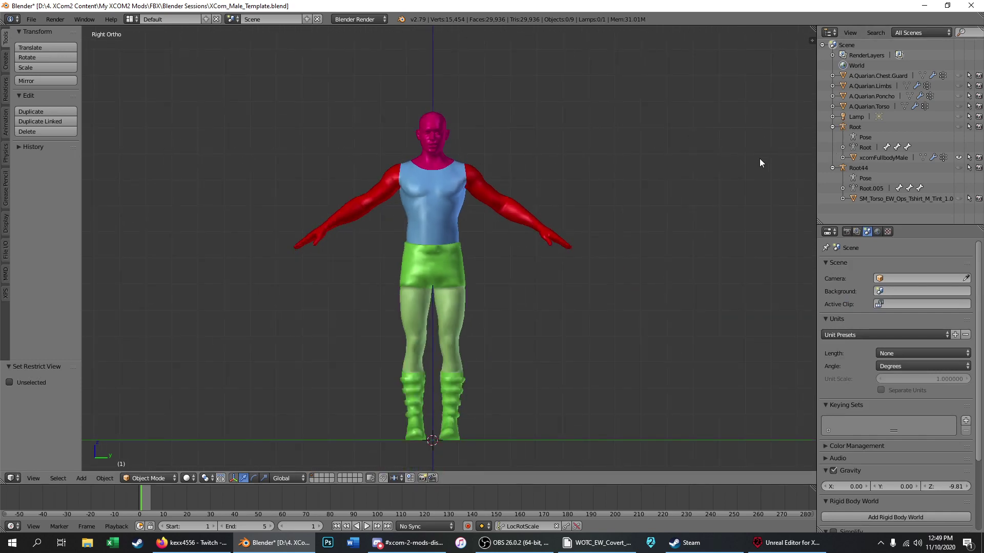
{"action": "left_click", "coordinate": [833, 168]}
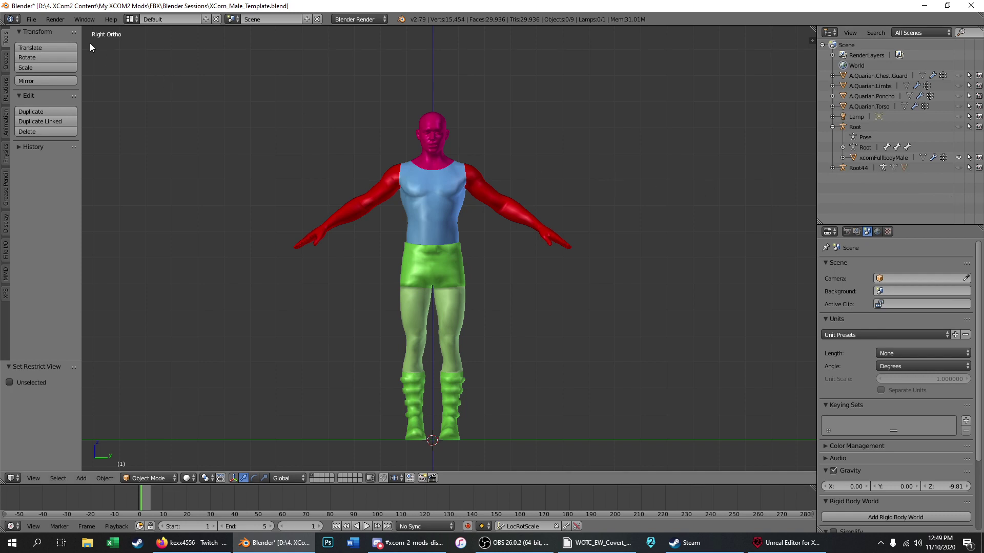
Step: Import the FBX file SM_HOR_LT_Torso_M.FBX from the Desktop folder
{"action": "left_click", "coordinate": [33, 19]}
{"action": "mouse_move", "coordinate": [109, 216]}
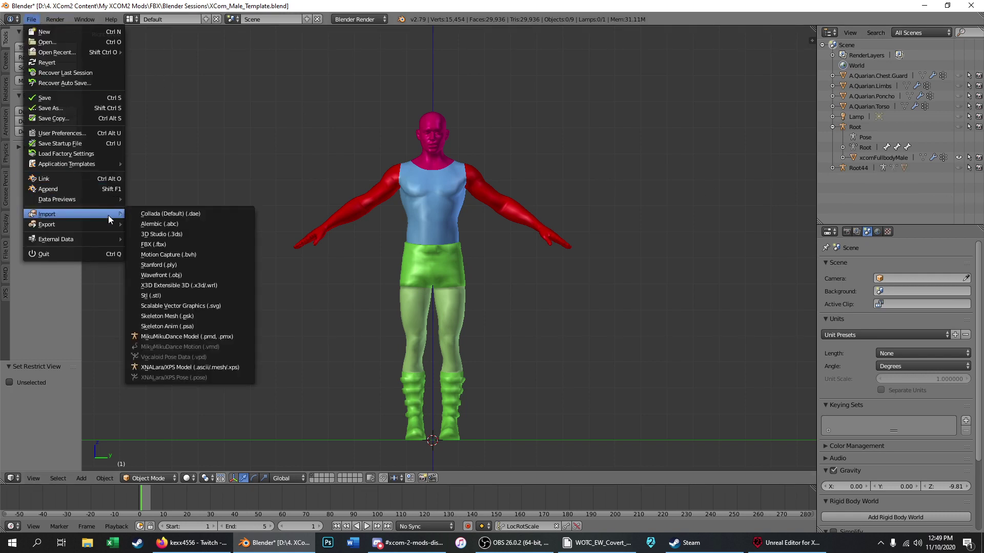
{"action": "left_click", "coordinate": [165, 244]}
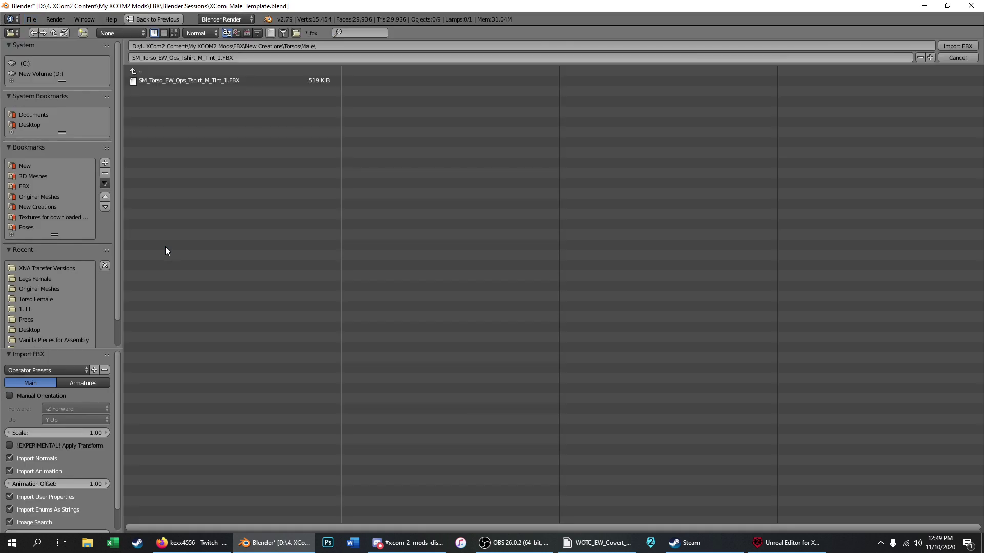
{"action": "left_click", "coordinate": [29, 127]}
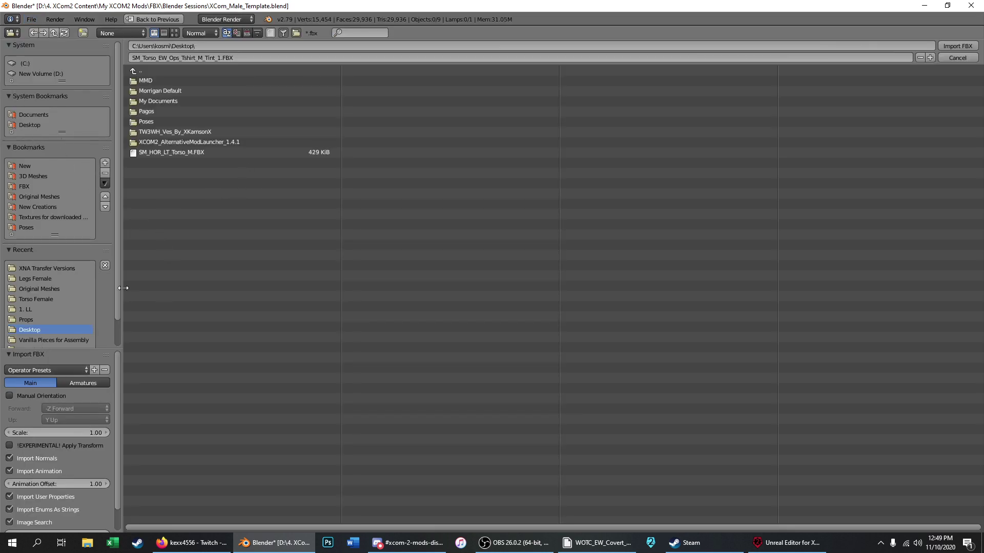
{"action": "double_click", "coordinate": [223, 153]}
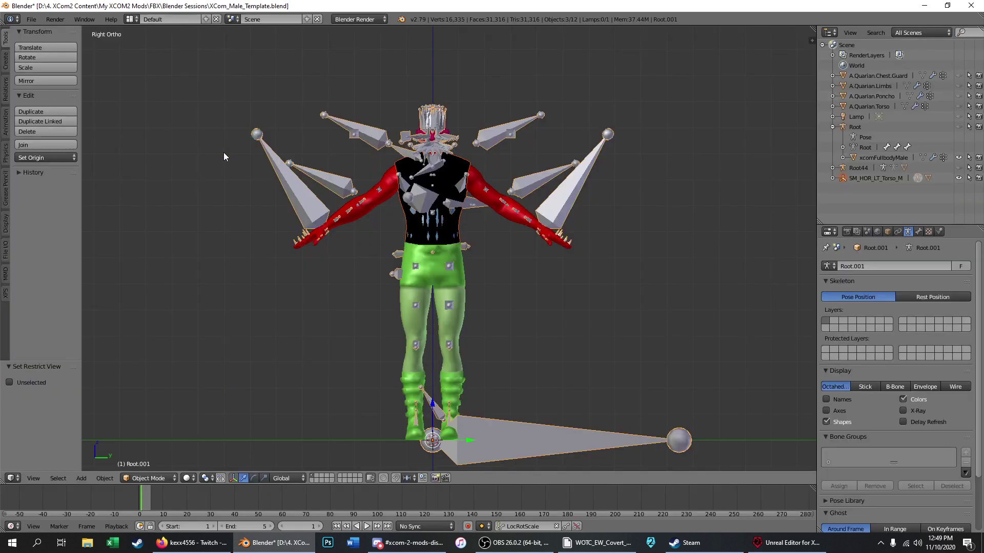
Step: Expand the imported SM_HOR_LT_Torso_M hierarchy down to the contents of Root.001 and select its parent empty
{"action": "scroll", "coordinate": [423, 164], "scroll_direction": "up", "scroll_amount": 2}
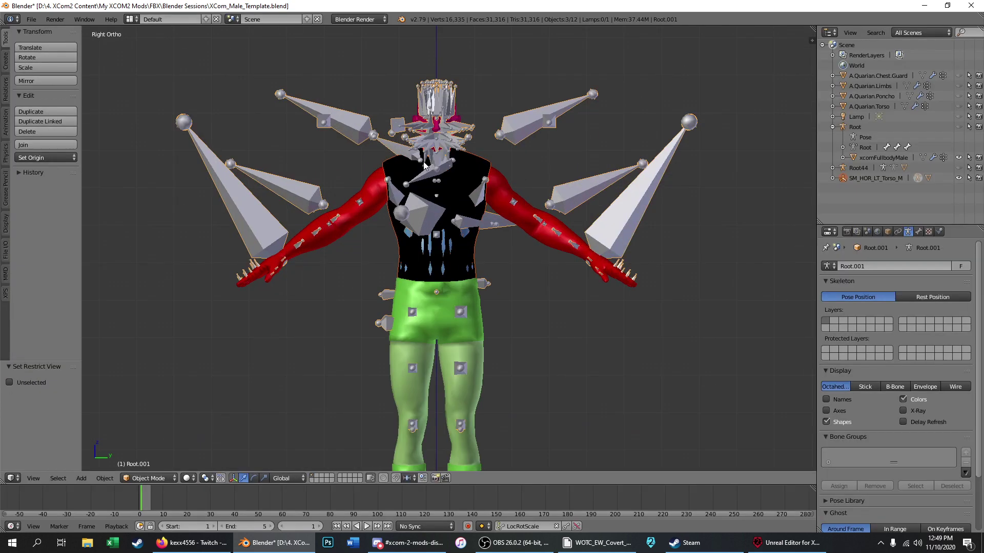
{"action": "scroll", "coordinate": [423, 164], "scroll_direction": "up", "scroll_amount": 2}
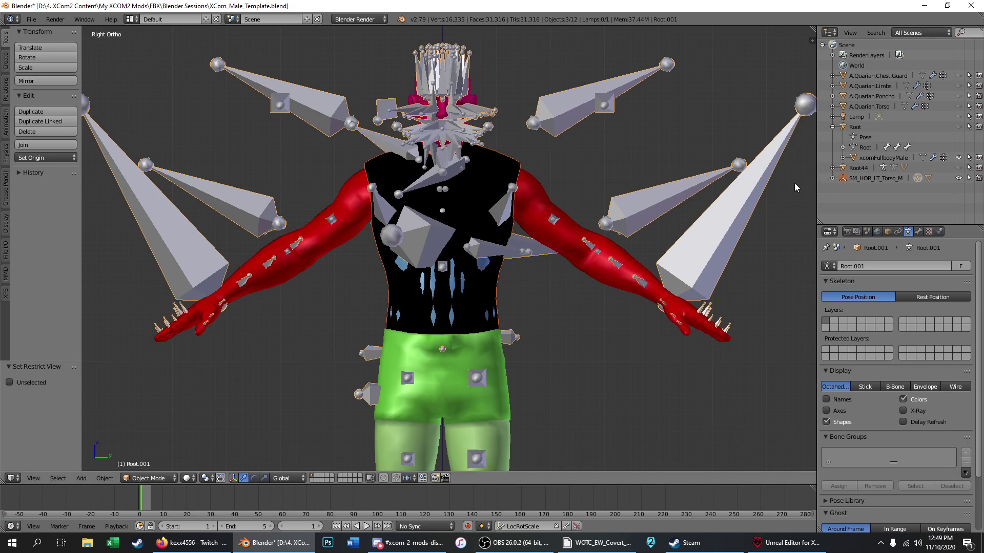
{"action": "left_click", "coordinate": [833, 178]}
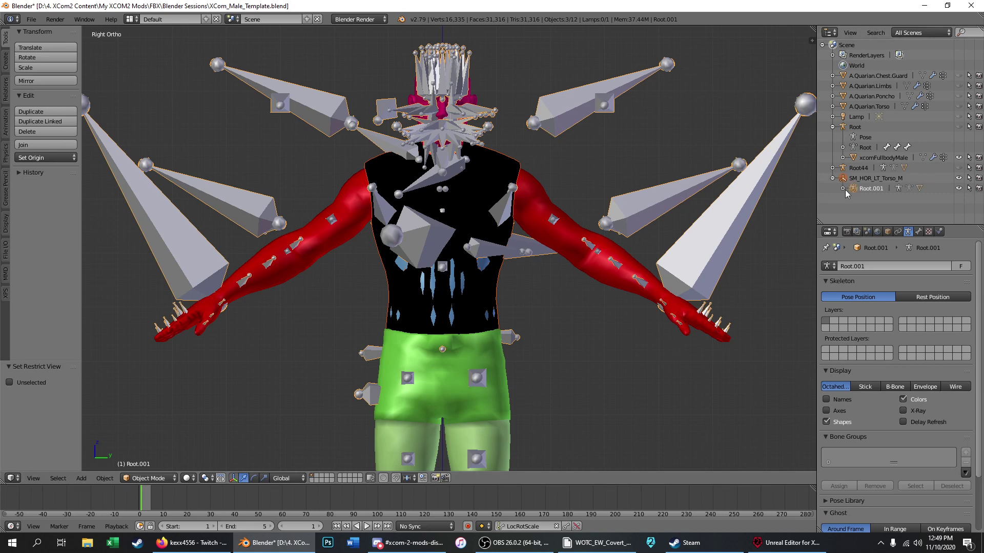
{"action": "left_click", "coordinate": [843, 188]}
{"action": "scroll", "coordinate": [865, 182], "scroll_direction": "down", "scroll_amount": 1}
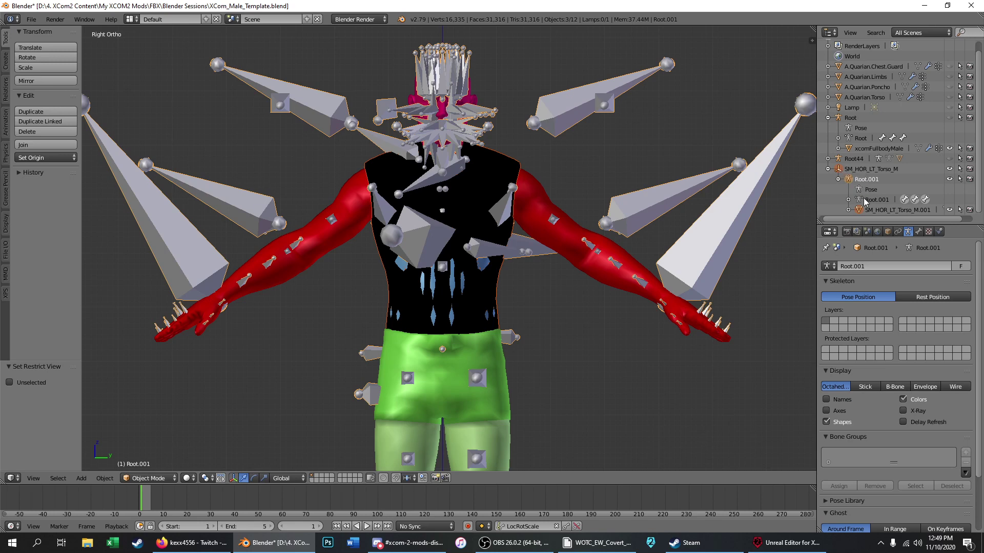
{"action": "left_click", "coordinate": [864, 170]}
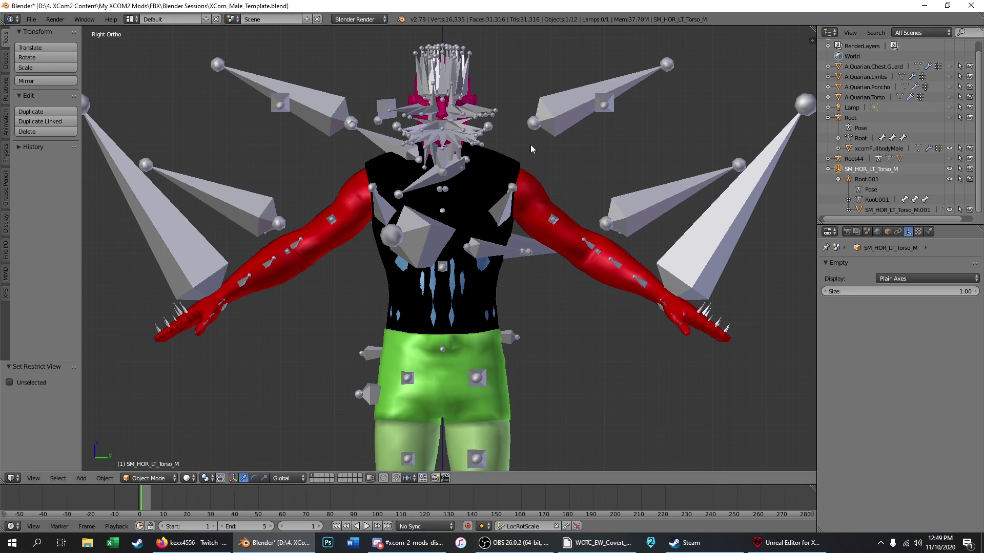
{"action": "scroll", "coordinate": [398, 120], "scroll_direction": "down", "scroll_amount": 6}
{"action": "scroll", "coordinate": [451, 165], "scroll_direction": "up", "scroll_amount": 3}
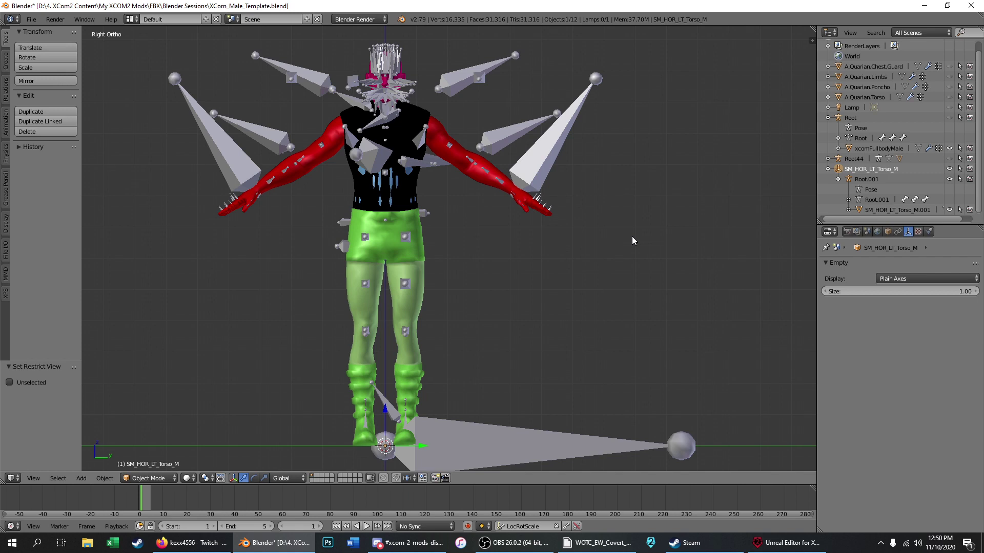
Step: Unparent the Root.001 armature from the SM_HOR_LT_Torso_M empty using Clear and Keep Transformation
{"action": "left_click", "coordinate": [871, 178]}
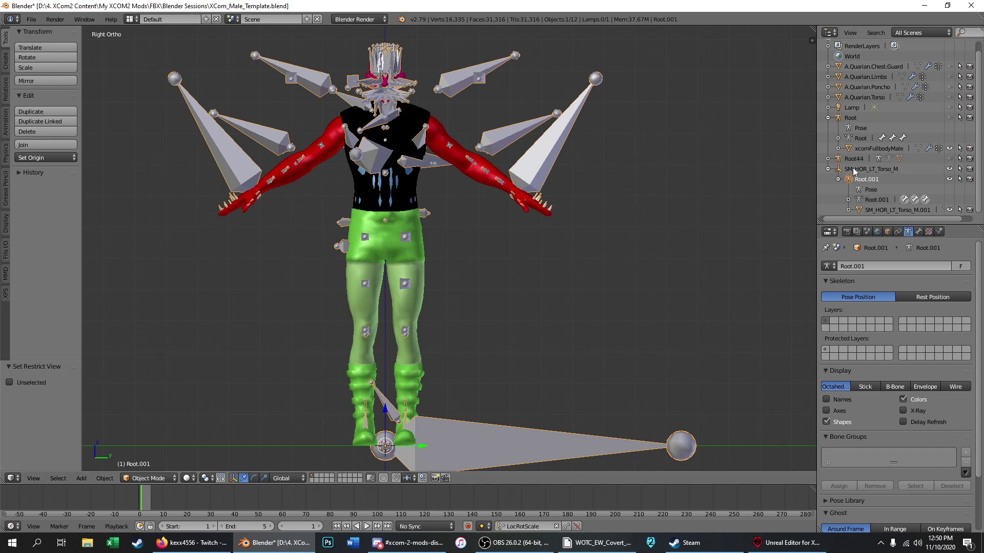
{"action": "left_click", "coordinate": [860, 169]}
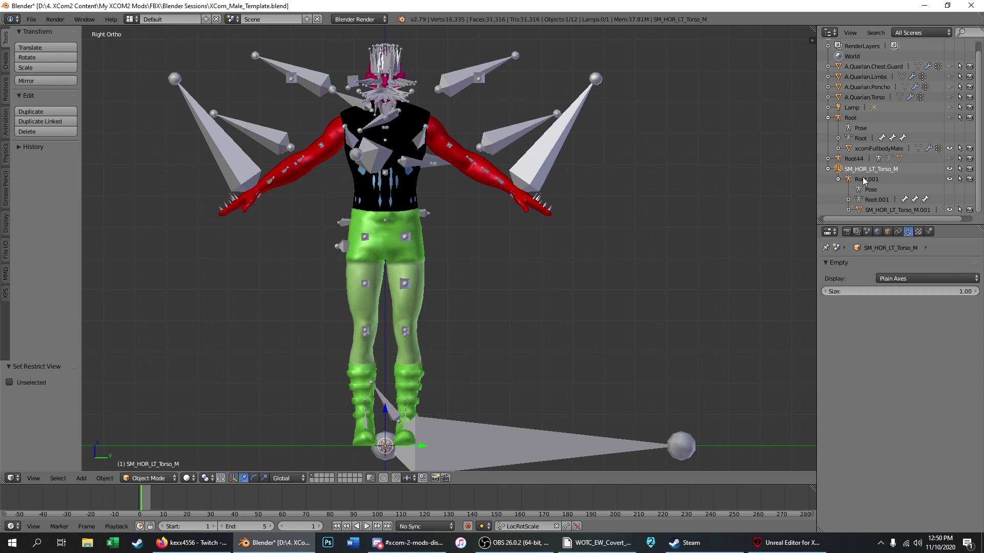
{"action": "left_click", "coordinate": [865, 180]}
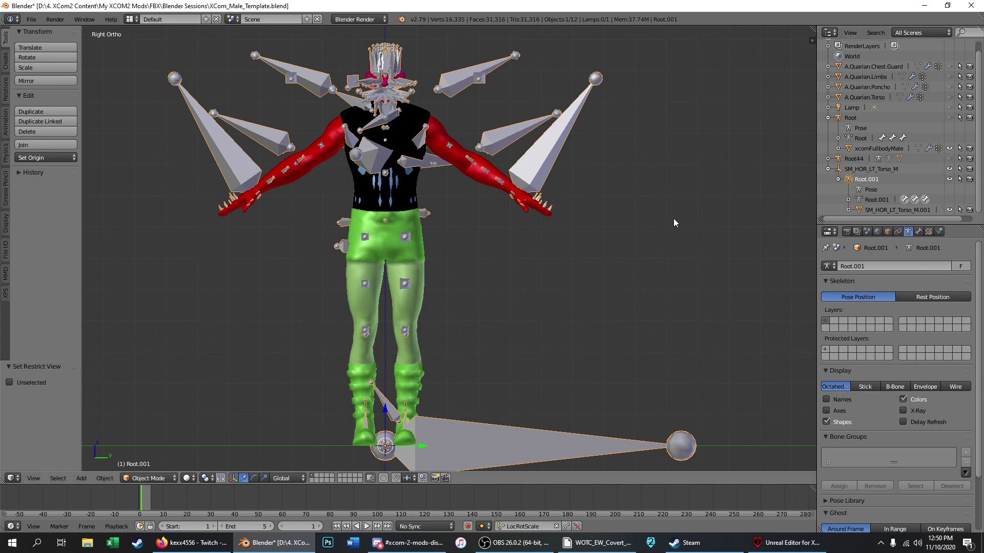
{"action": "key", "text": "alt+p"}
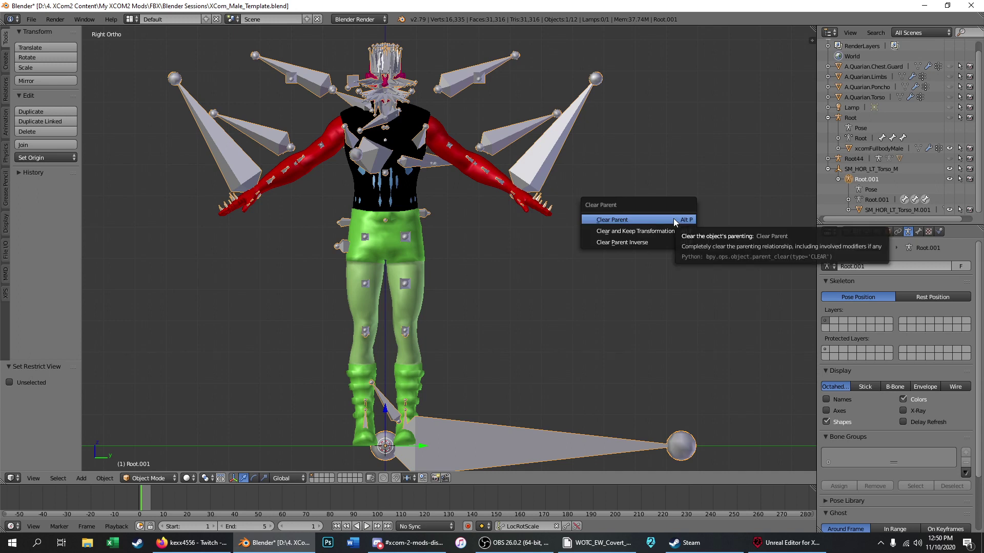
{"action": "left_click", "coordinate": [630, 232]}
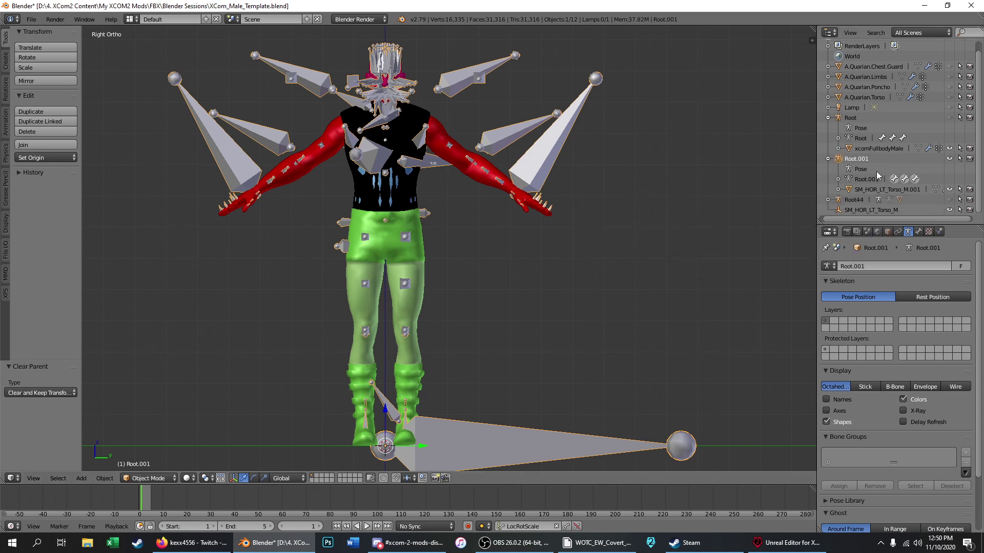
Step: Collapse the original Root hierarchy and delete the leftover SM_HOR_LT_Torso_M empty
{"action": "left_click", "coordinate": [828, 119]}
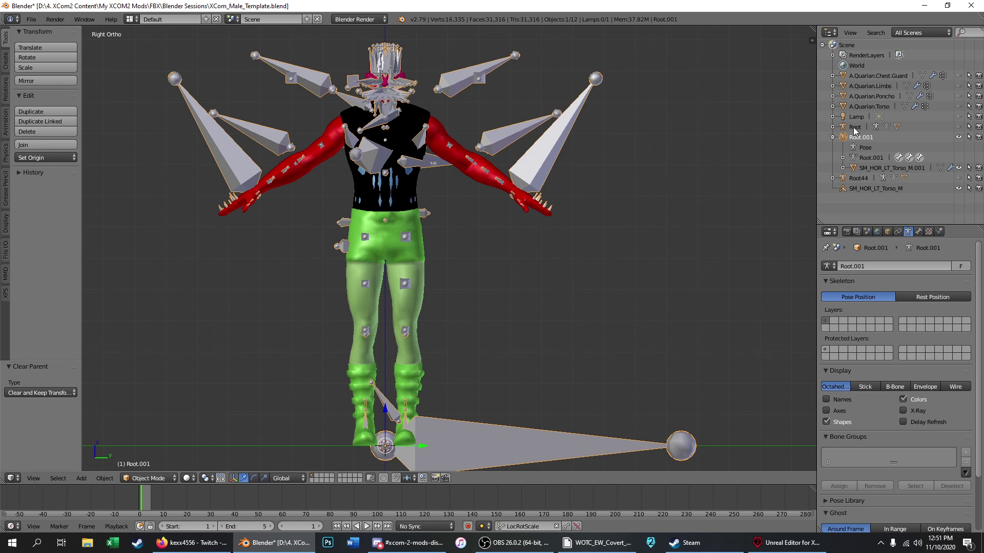
{"action": "left_click", "coordinate": [867, 168]}
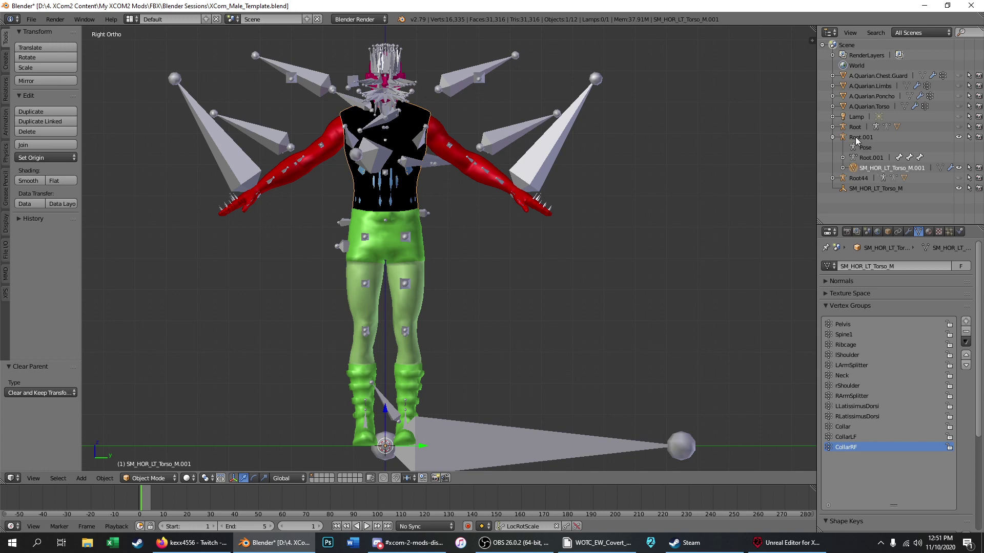
{"action": "left_click", "coordinate": [870, 190]}
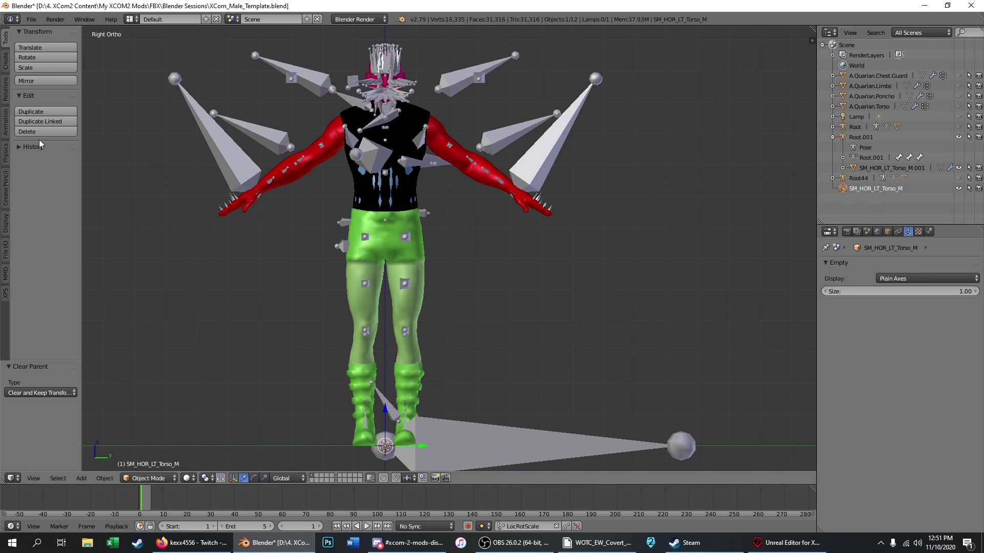
{"action": "left_click", "coordinate": [57, 126]}
{"action": "left_click", "coordinate": [52, 130]}
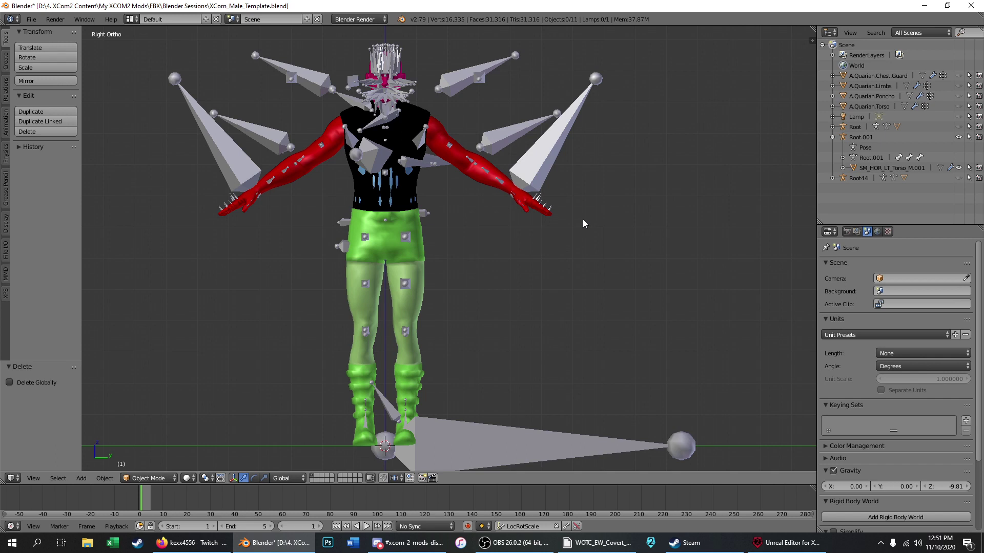
Step: Select the SM_HOR_LT_Torso_M.001 mesh from the object hierarchy and clear the selection
{"action": "left_click", "coordinate": [881, 167]}
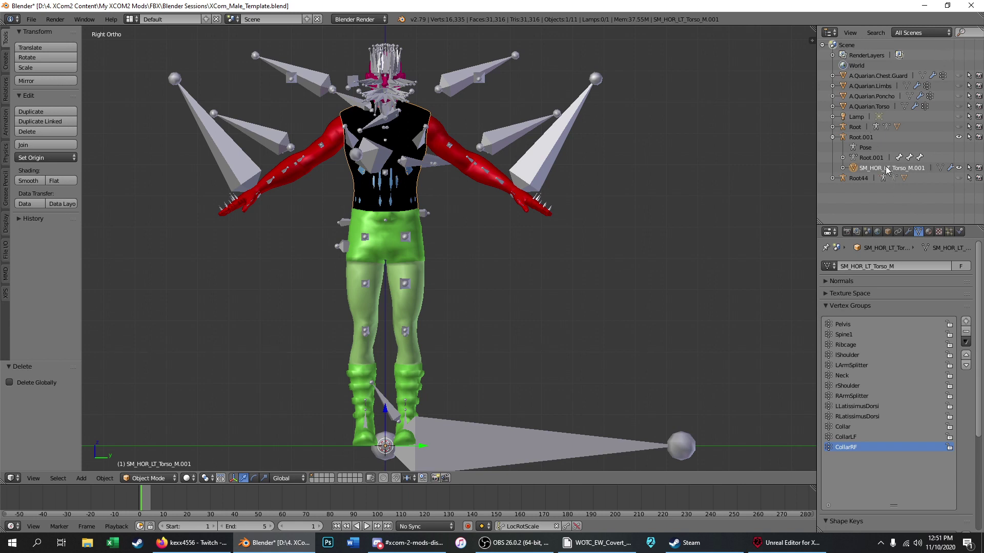
{"action": "scroll", "coordinate": [391, 133], "scroll_direction": "down", "scroll_amount": 4}
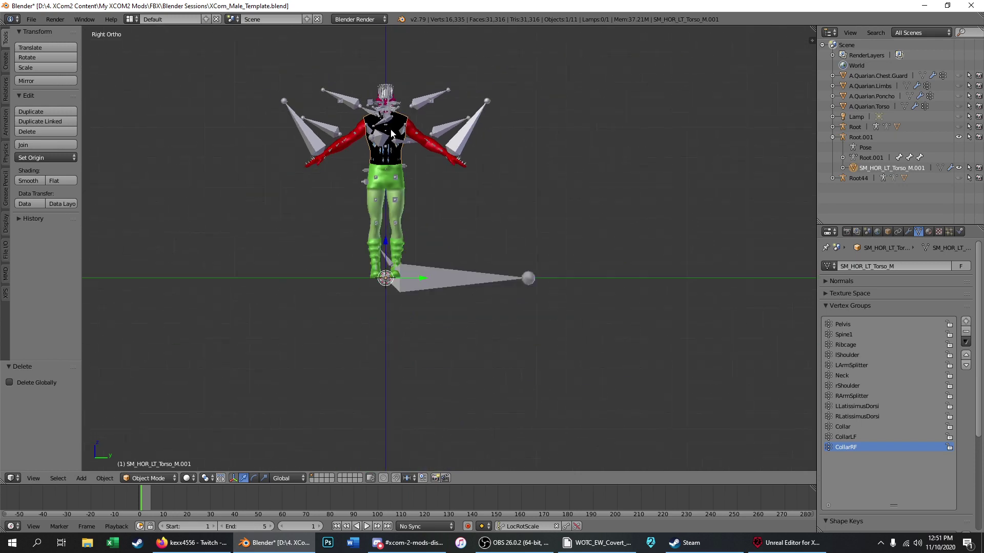
{"action": "scroll", "coordinate": [391, 133], "scroll_direction": "up", "scroll_amount": 11}
{"action": "key", "text": "a"}
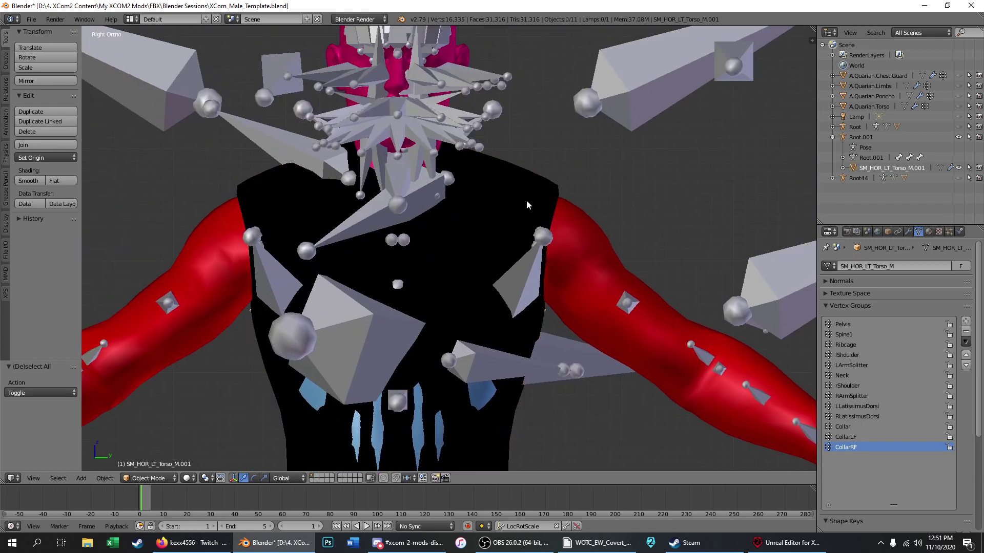
Step: Select the black torso mesh, add the full-body mesh and the Root.001 armature to the selection, and deselect everything
{"action": "right_click", "coordinate": [542, 177]}
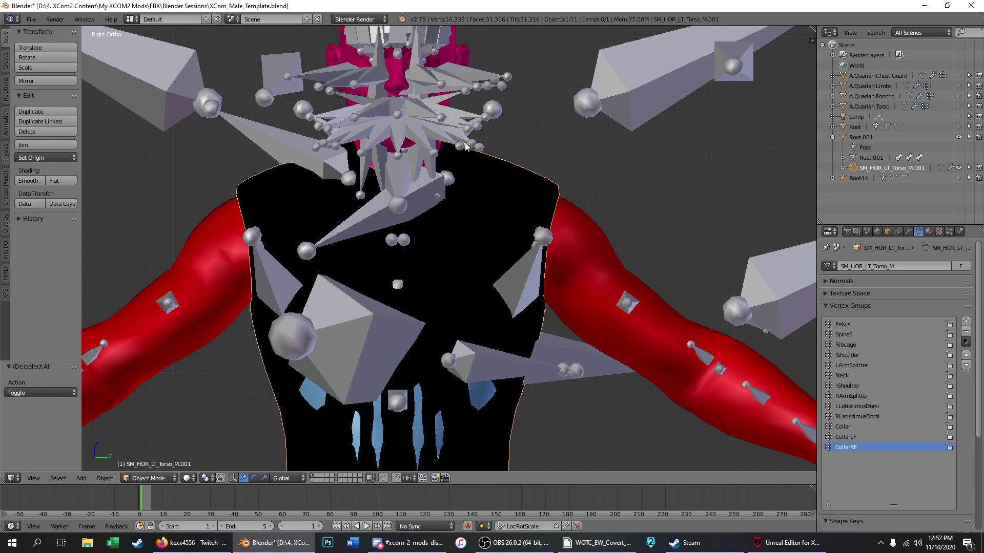
{"action": "scroll", "coordinate": [465, 146], "scroll_direction": "down", "scroll_amount": 4}
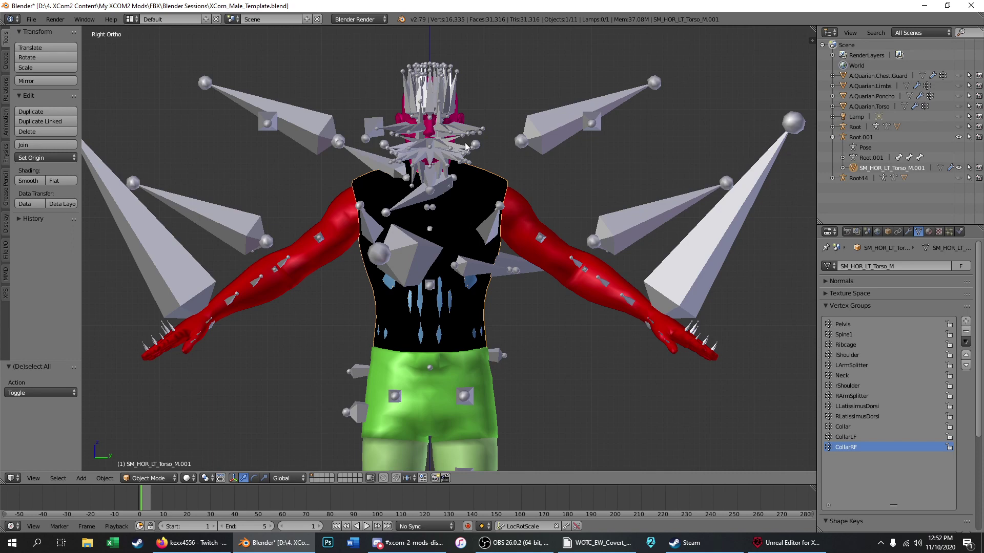
{"action": "right_click", "coordinate": [519, 196], "text": "shift"}
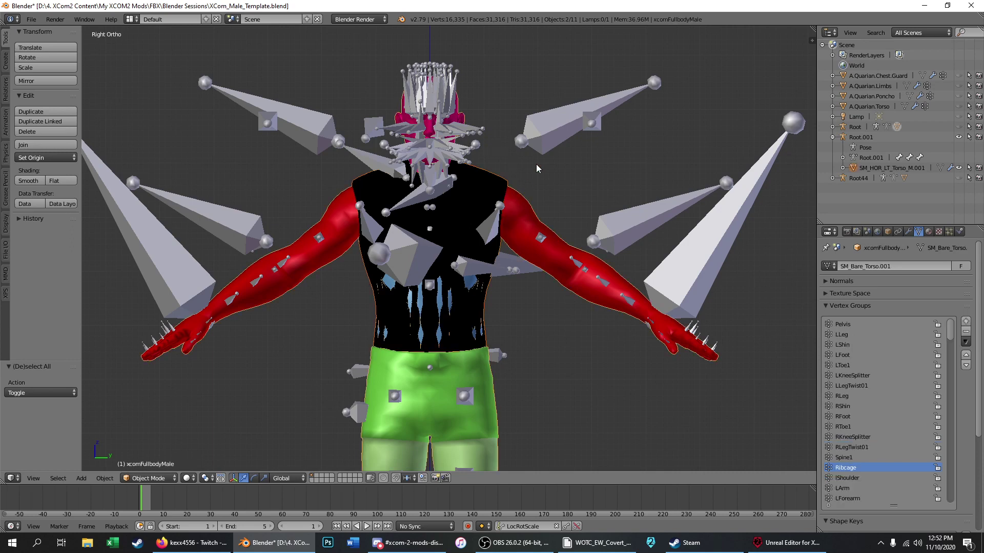
{"action": "right_click", "coordinate": [559, 124], "text": "shift"}
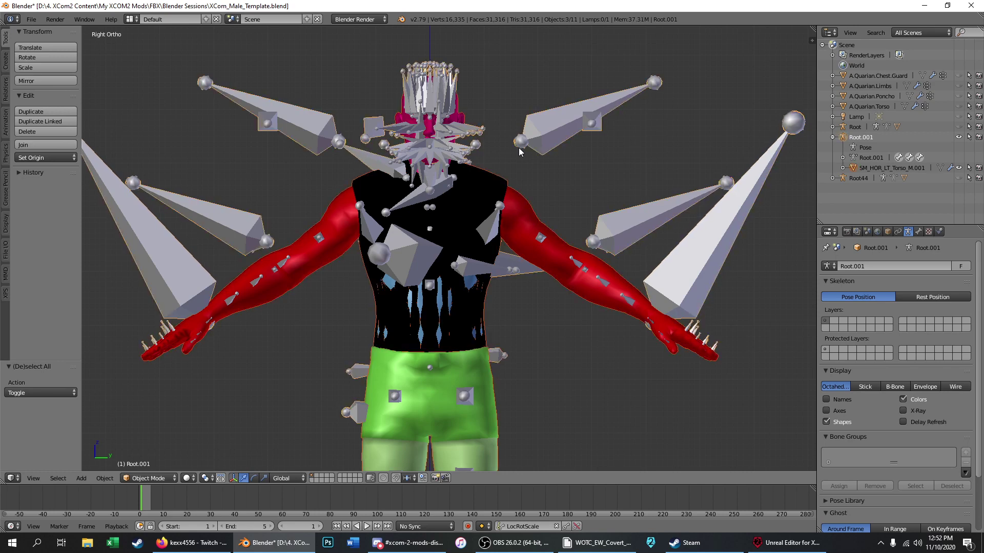
{"action": "key", "text": "a"}
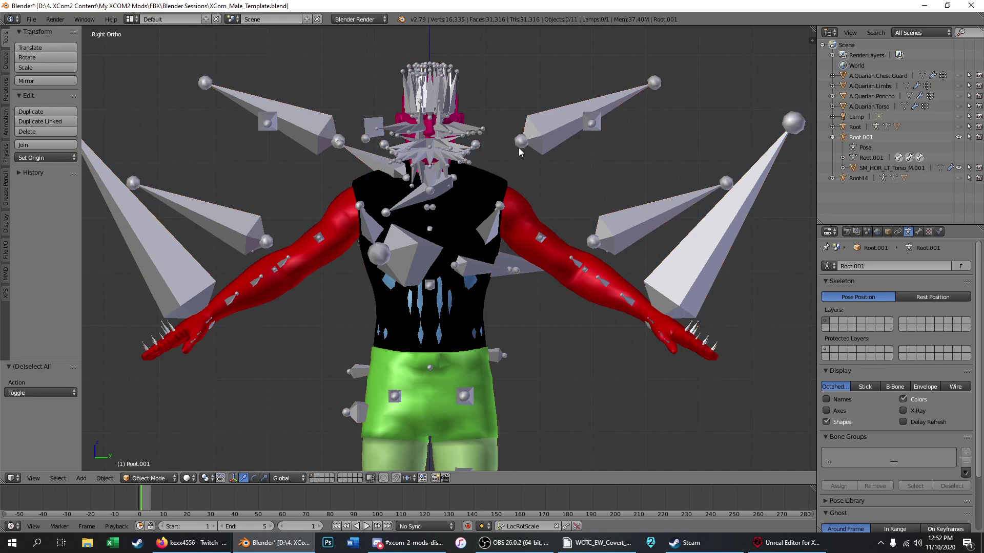
Step: Toggle the viewport repeatedly between wireframe and solid shading, ending on solid
{"action": "key", "text": "z"}
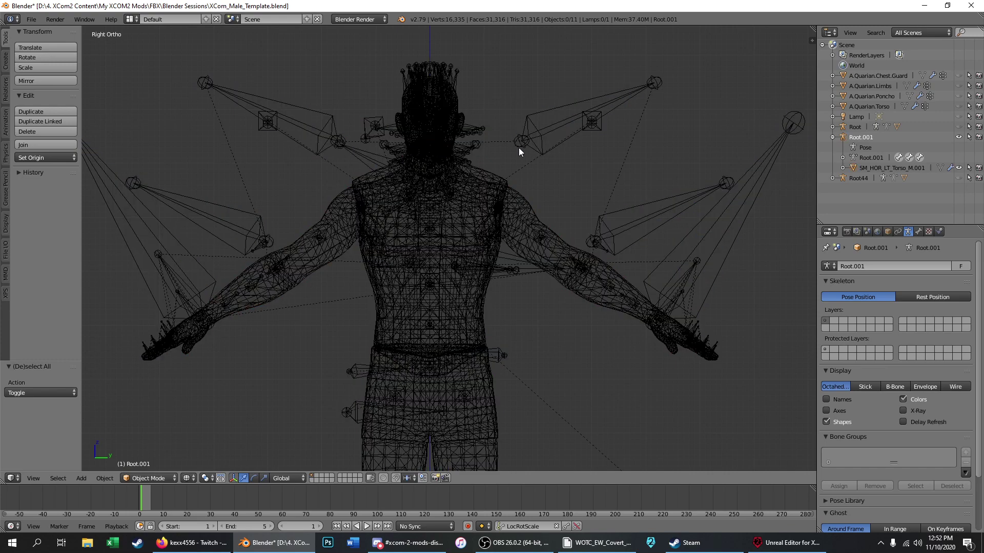
{"action": "key", "text": "z"}
{"action": "key", "text": "z"}
{"action": "key", "text": "z"}
{"action": "key", "text": "z"}
{"action": "key", "text": "z"}
Step: View the scene in Bounding Box and Wireframe shading, and return the viewport to Solid
{"action": "left_click", "coordinate": [188, 479]}
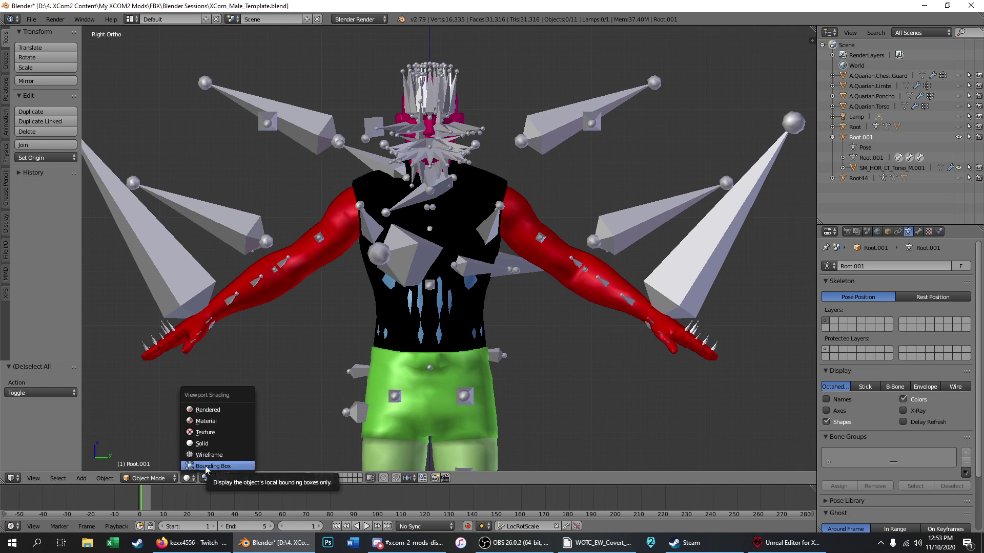
{"action": "left_click", "coordinate": [205, 466]}
{"action": "scroll", "coordinate": [386, 258], "scroll_direction": "down", "scroll_amount": 5}
{"action": "scroll", "coordinate": [470, 150], "scroll_direction": "down", "scroll_amount": 1}
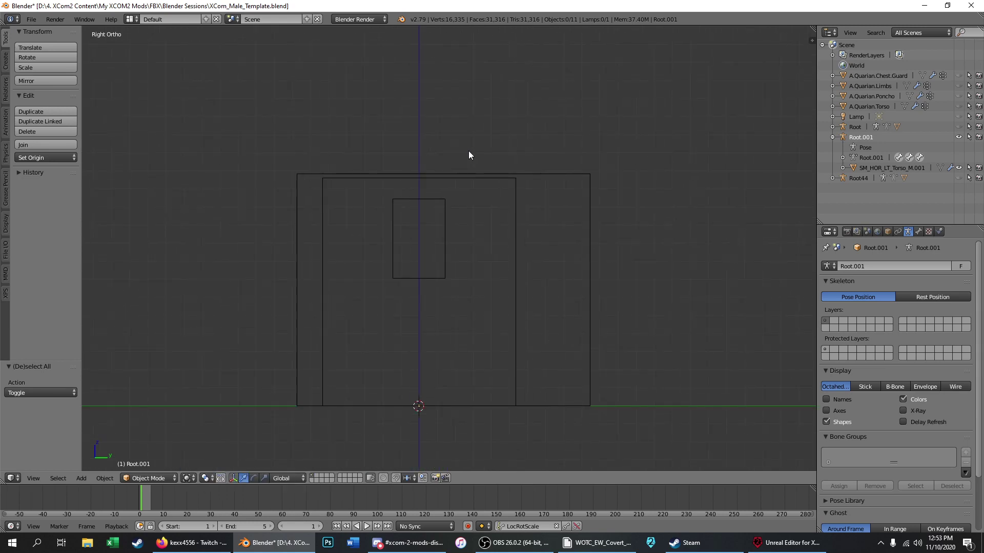
{"action": "scroll", "coordinate": [415, 292], "scroll_direction": "up", "scroll_amount": 2}
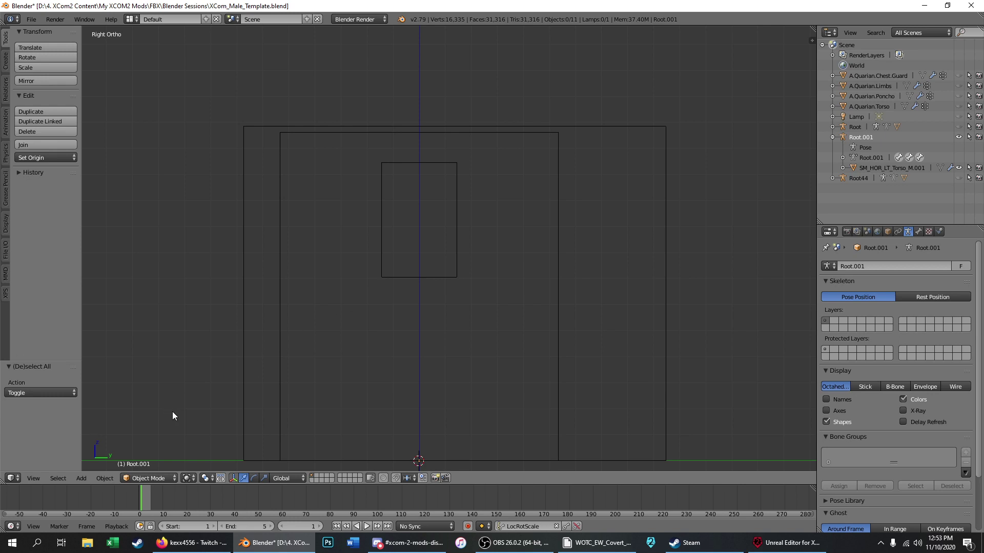
{"action": "left_click", "coordinate": [187, 478]}
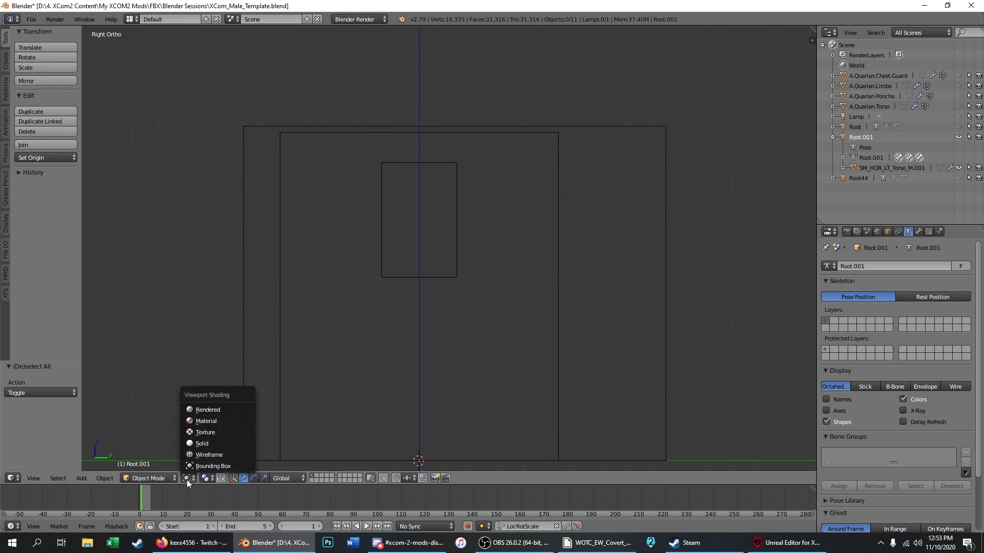
{"action": "left_click", "coordinate": [202, 456]}
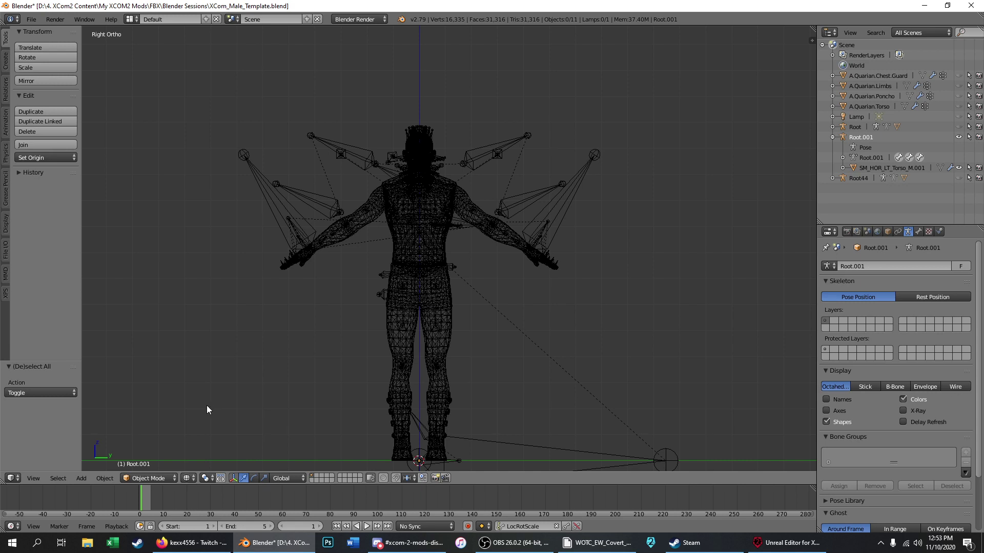
{"action": "left_click", "coordinate": [187, 478]}
{"action": "left_click", "coordinate": [198, 445]}
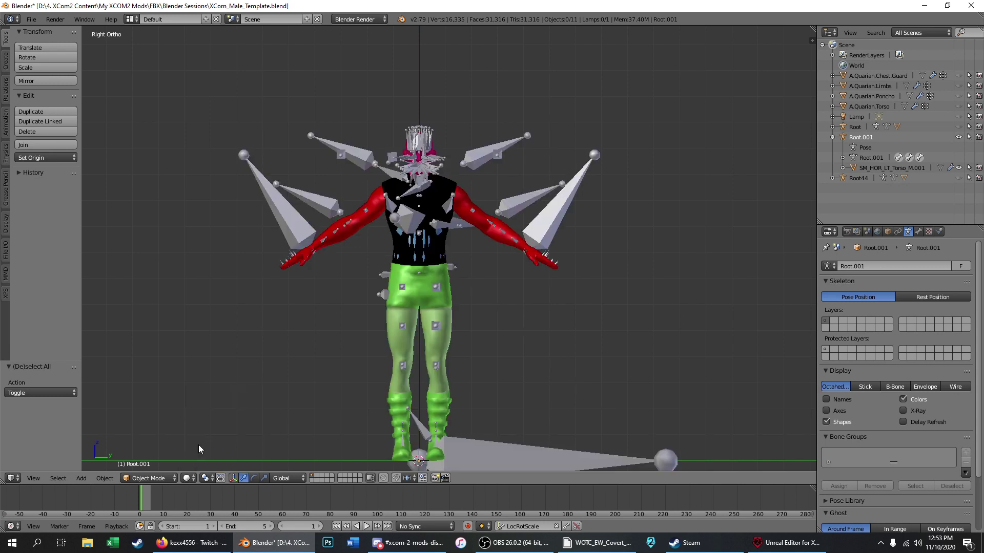
Step: Preview the character in Texture, Material and Rendered shading, and return the viewport to Solid
{"action": "left_click", "coordinate": [186, 479]}
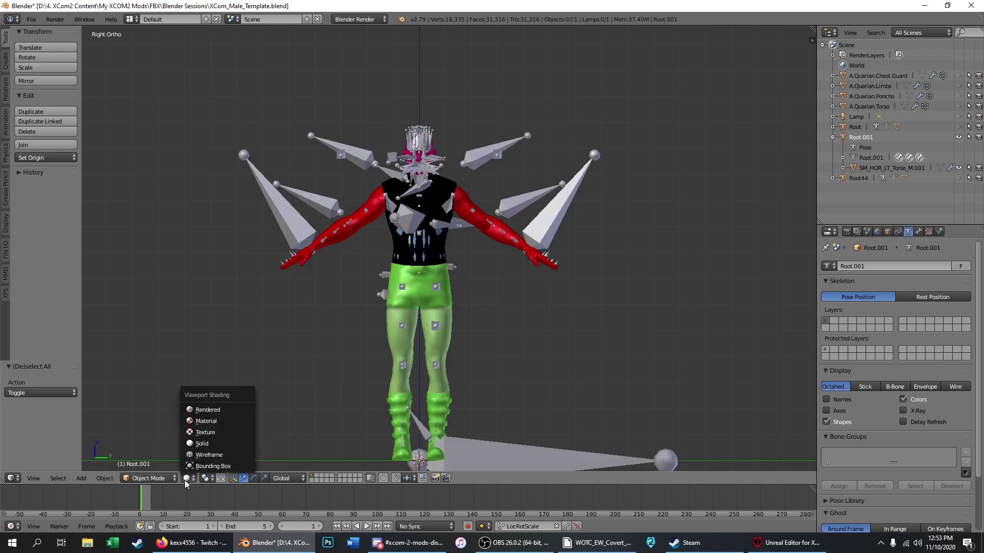
{"action": "left_click", "coordinate": [211, 435]}
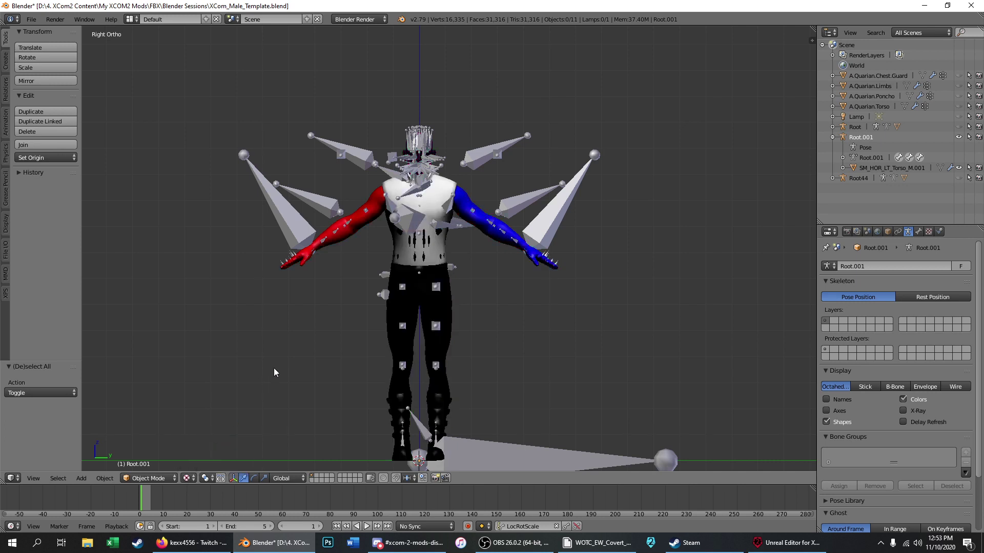
{"action": "left_click", "coordinate": [190, 478]}
{"action": "left_click", "coordinate": [208, 423]}
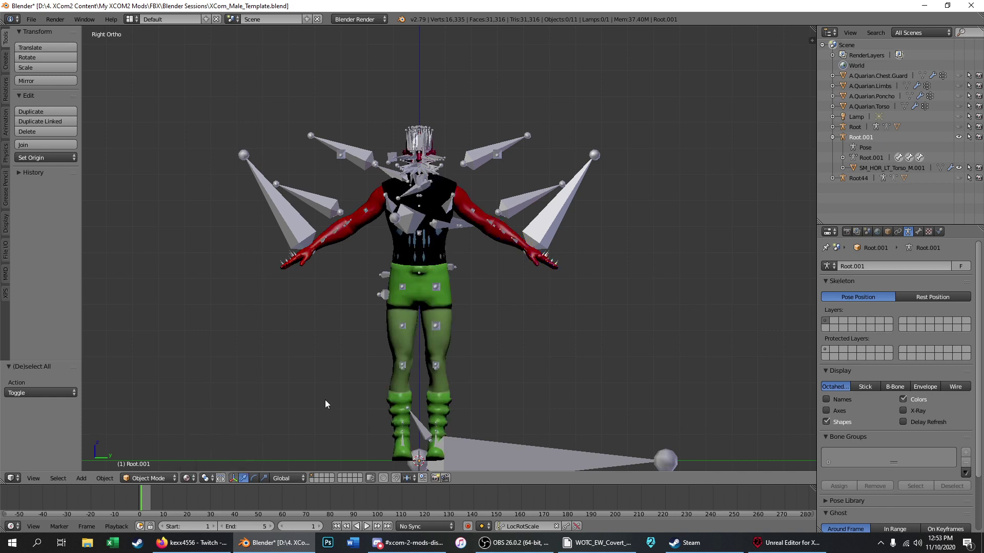
{"action": "left_click", "coordinate": [185, 478]}
{"action": "left_click", "coordinate": [216, 413]}
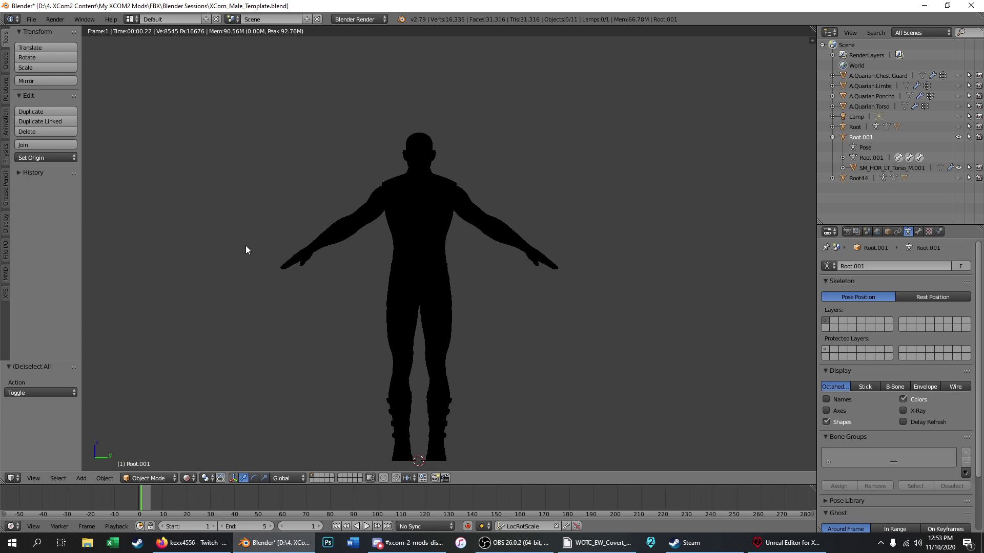
{"action": "key", "text": "z"}
{"action": "key", "text": "z"}
{"action": "key", "text": "z"}
{"action": "key", "text": "z"}
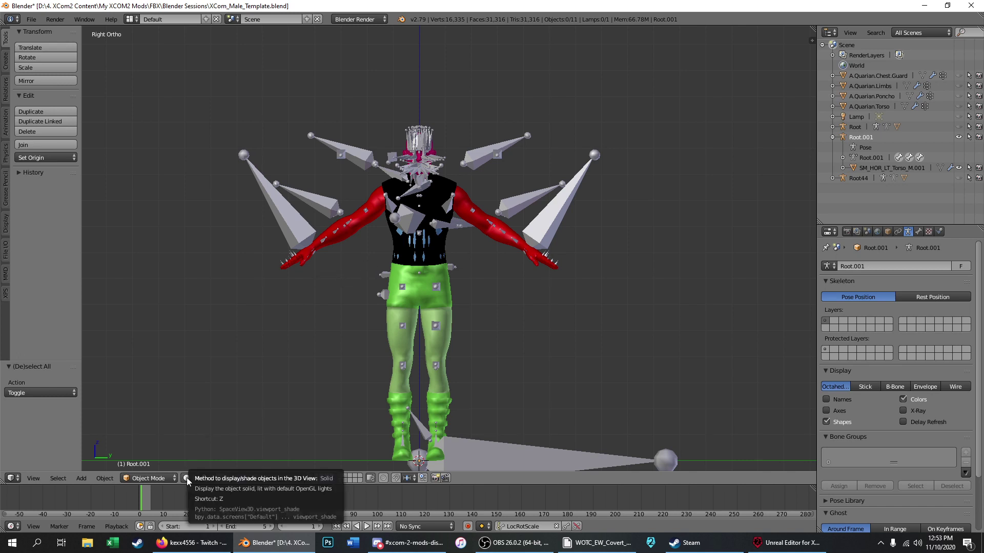
Step: View the armature's available interaction modes, and select the torso mesh, the Root.001 armature and the torso mesh again
{"action": "left_click", "coordinate": [154, 478]}
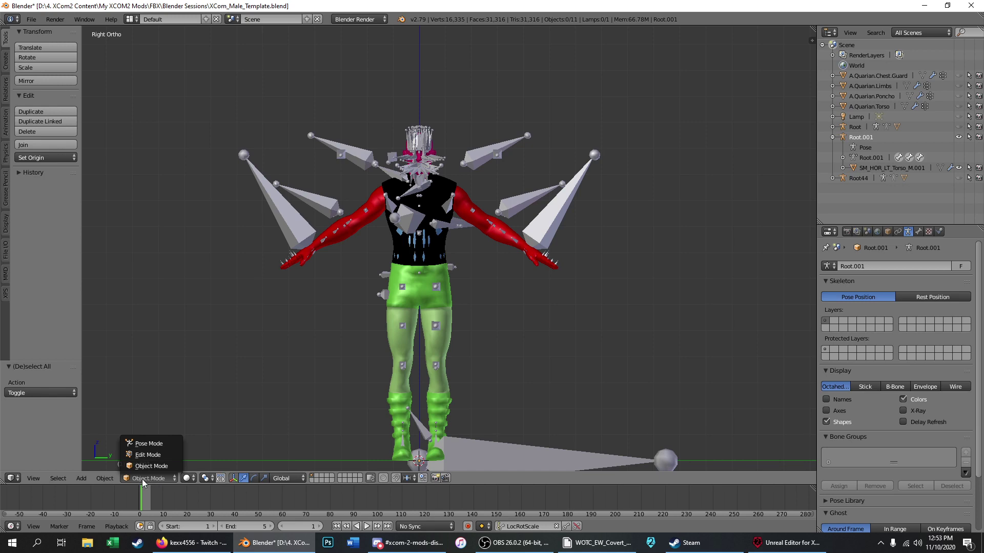
{"action": "left_click", "coordinate": [142, 480]}
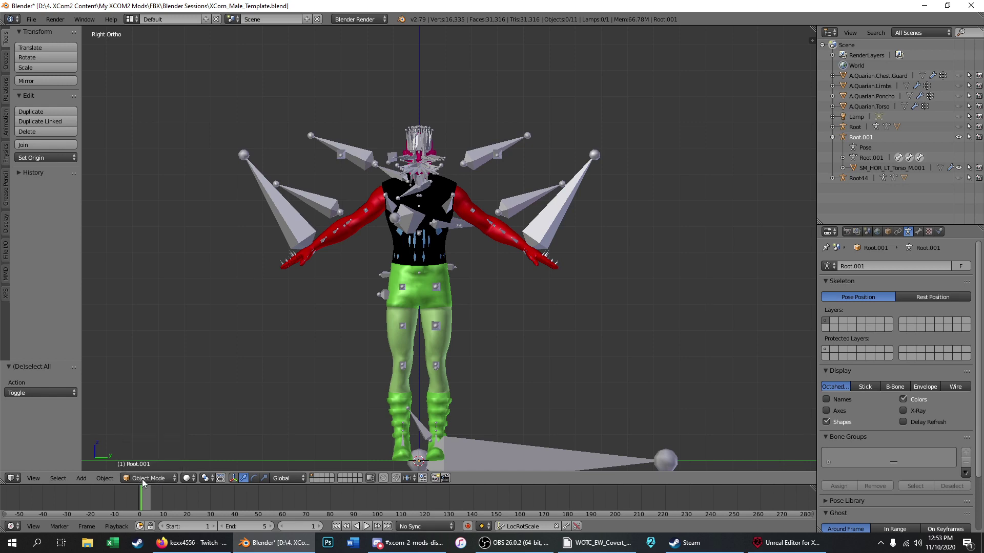
{"action": "right_click", "coordinate": [446, 296]}
{"action": "scroll", "coordinate": [444, 236], "scroll_direction": "up", "scroll_amount": 3}
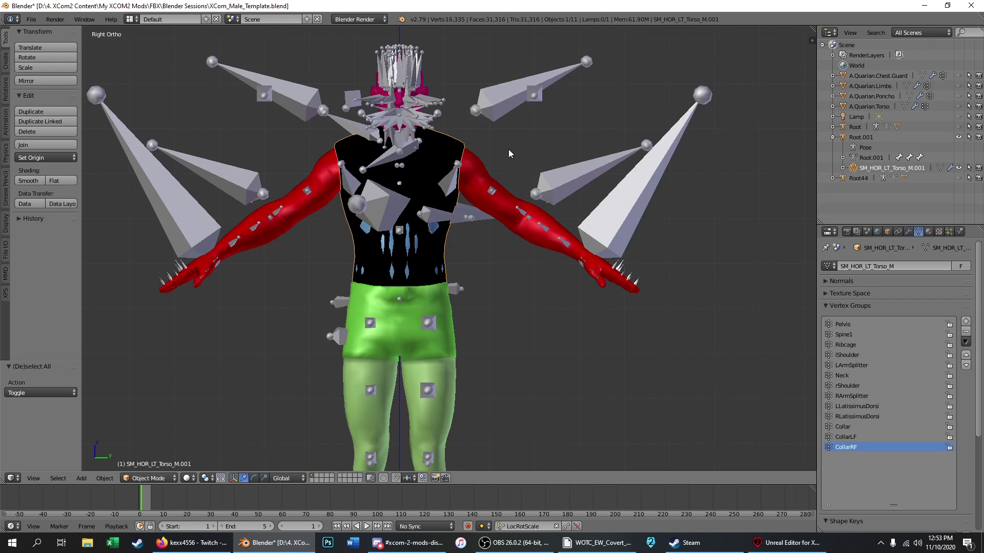
{"action": "right_click", "coordinate": [499, 110]}
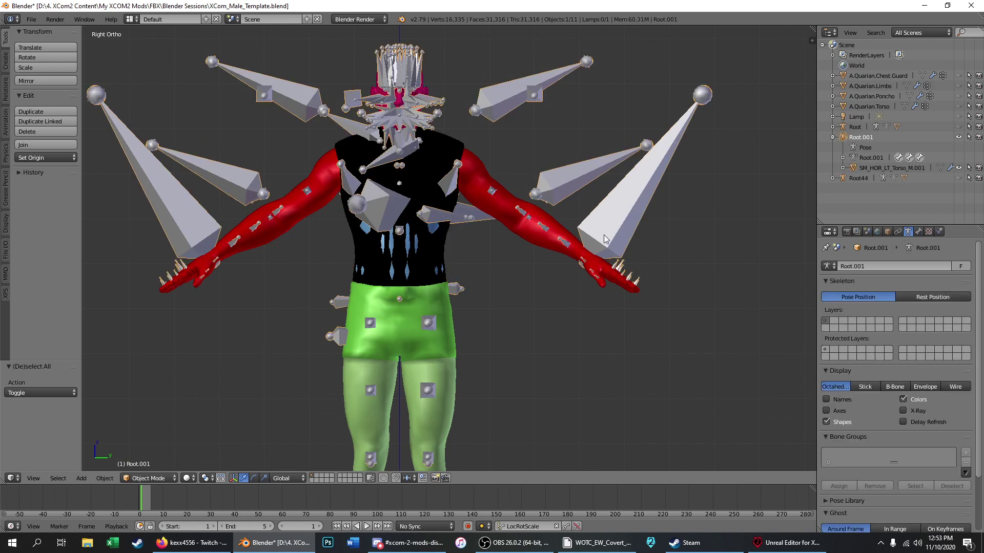
{"action": "right_click", "coordinate": [443, 247]}
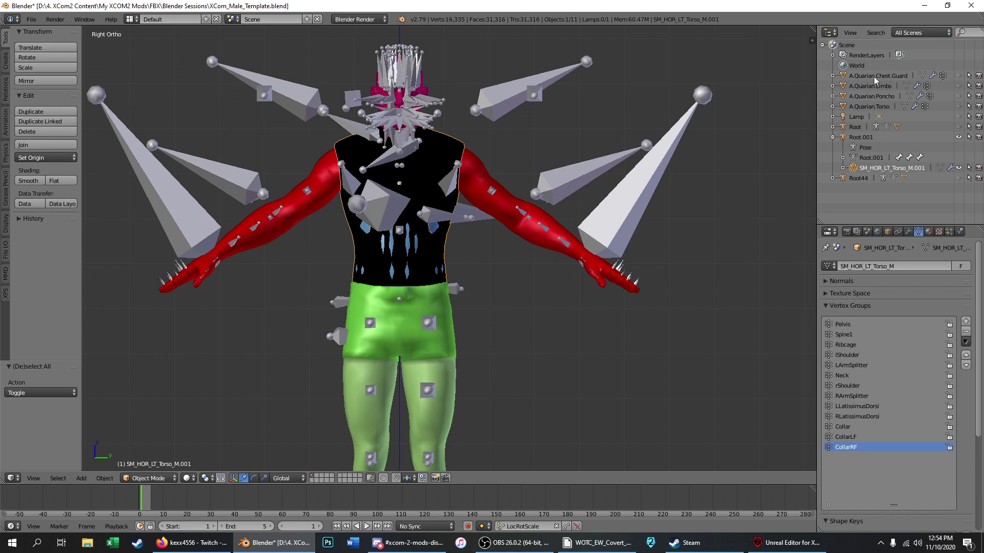
Step: Unhide the A.Quarian.Chest.Guard and A.Quarian.Limbs meshes, switch to wireframe shading and select the limbs mesh
{"action": "left_click", "coordinate": [959, 76]}
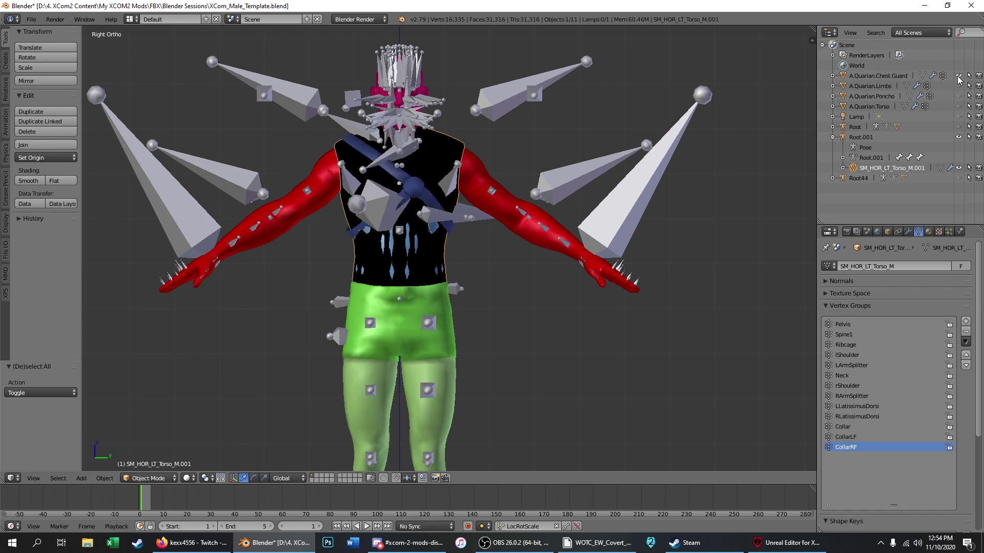
{"action": "right_click", "coordinate": [415, 192]}
{"action": "key", "text": "z"}
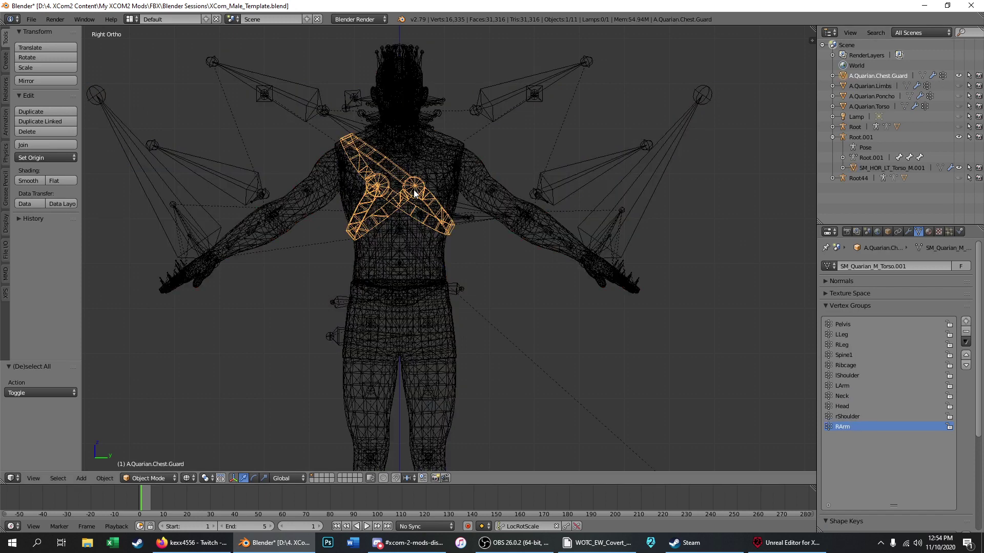
{"action": "left_click", "coordinate": [959, 86]}
{"action": "left_click", "coordinate": [879, 86]}
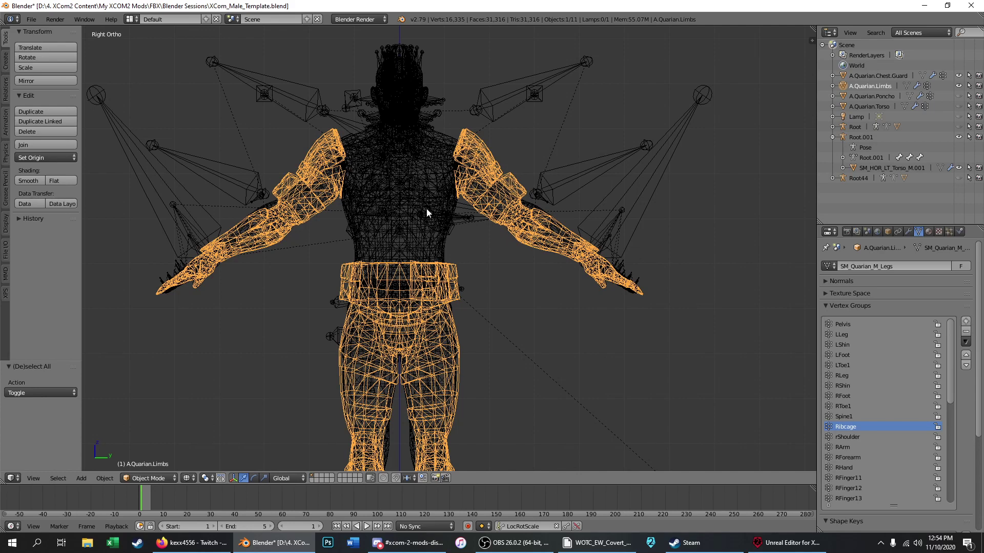
Step: Try to scale the whole A.Quarian.Limbs mesh in Object Mode
{"action": "scroll", "coordinate": [431, 161], "scroll_direction": "down", "scroll_amount": 3}
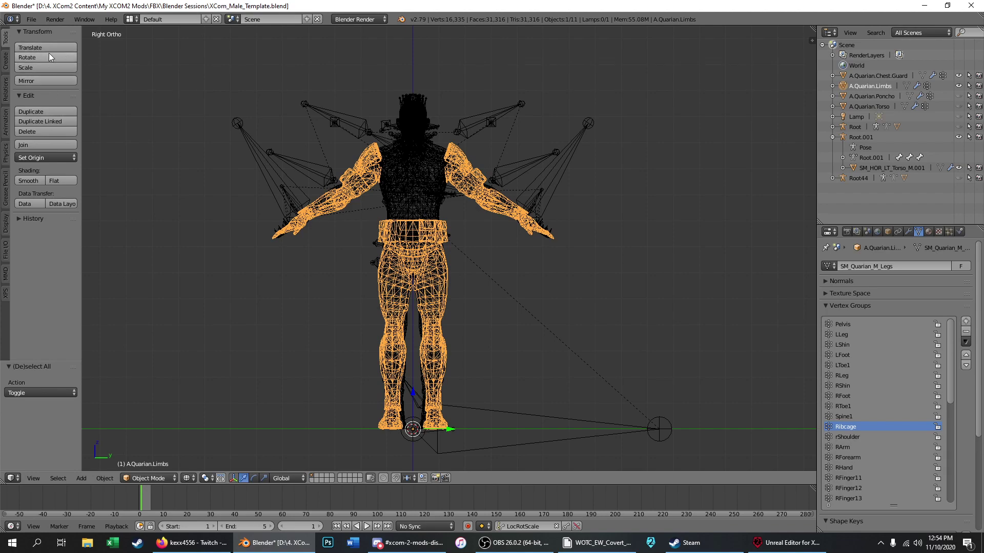
{"action": "left_click", "coordinate": [60, 70]}
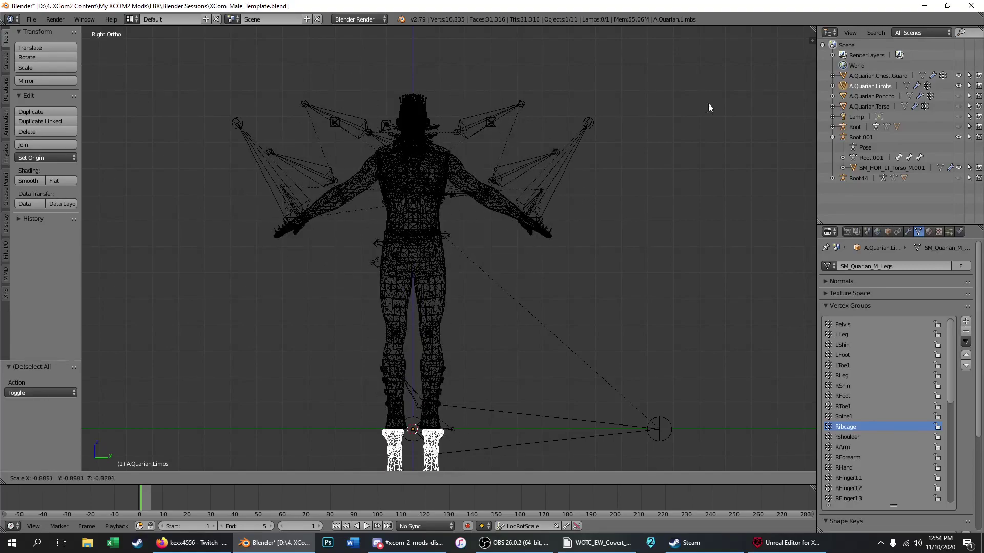
{"action": "right_click", "coordinate": [401, 430]}
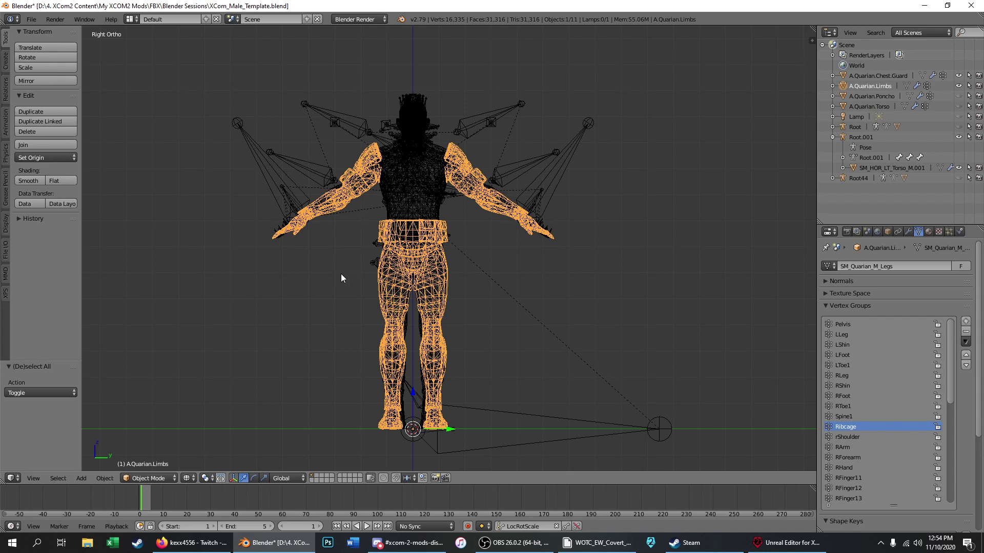
Step: Put the A.Quarian.Limbs mesh into Edit Mode and display it in solid shading
{"action": "left_click", "coordinate": [146, 478]}
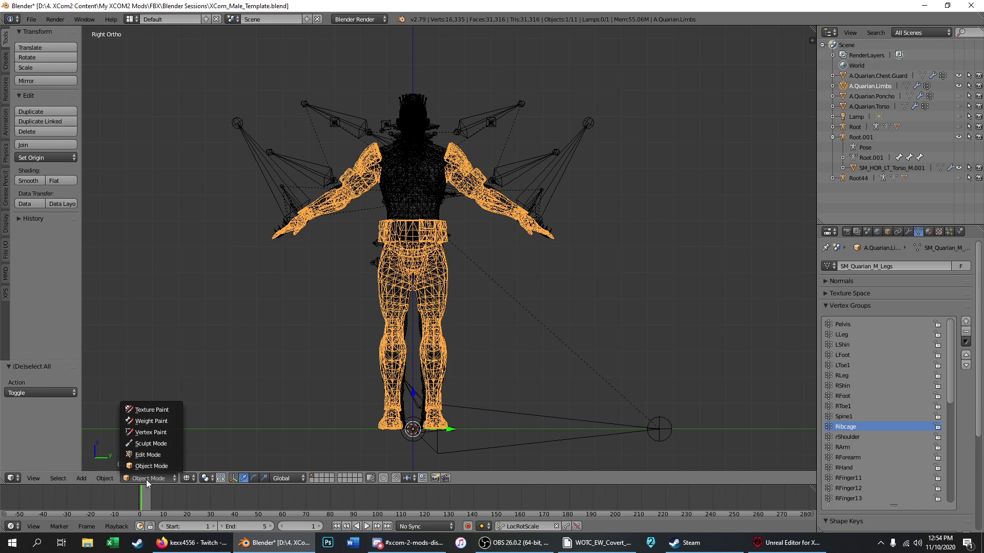
{"action": "left_click", "coordinate": [148, 454]}
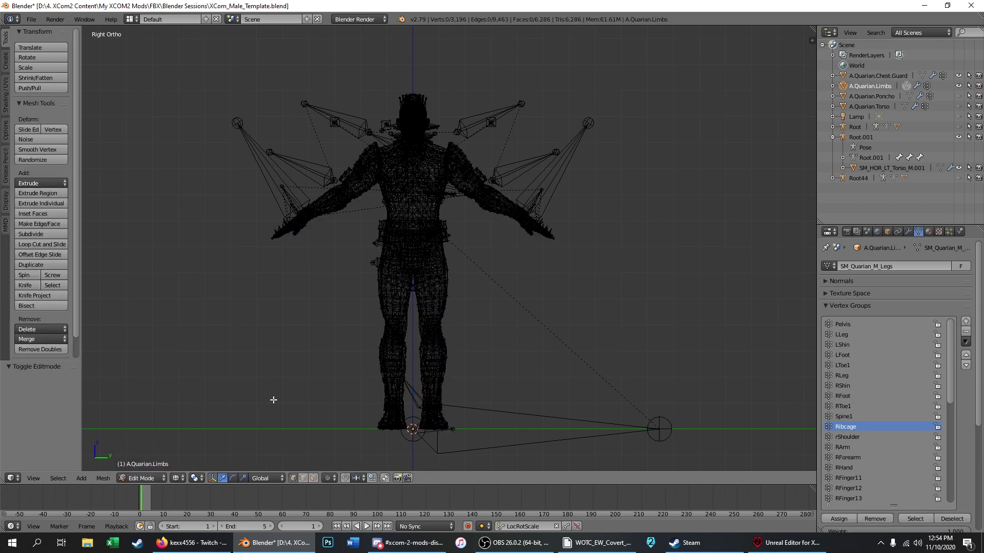
{"action": "key", "text": "z"}
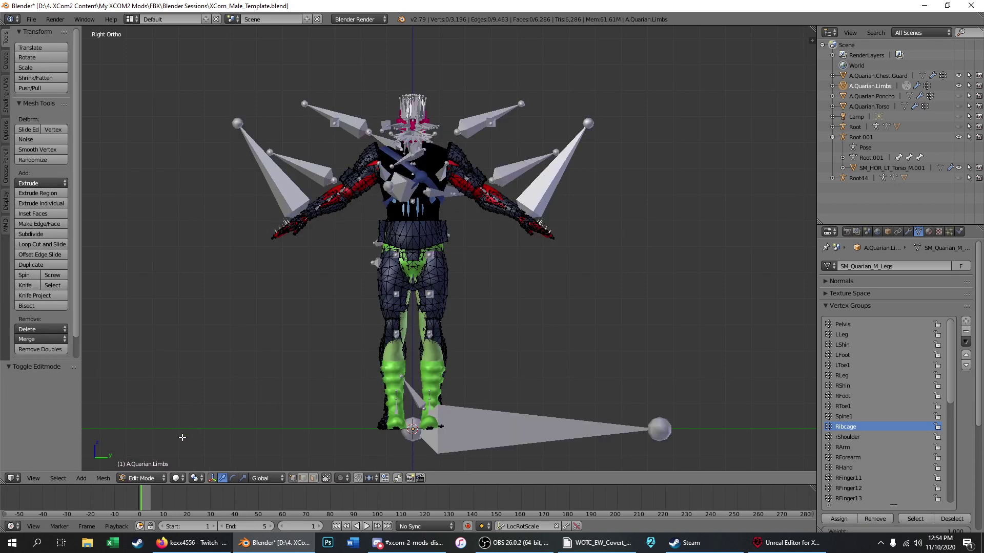
{"action": "key", "text": "Tab"}
{"action": "scroll", "coordinate": [399, 234], "scroll_direction": "up", "scroll_amount": 3}
{"action": "key", "text": "Tab"}
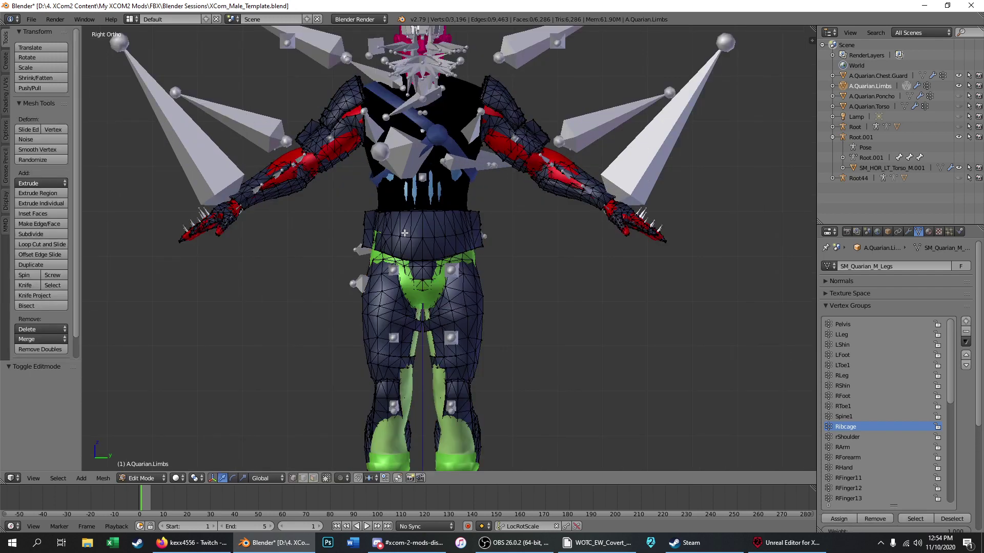
Step: Toggle the A.Quarian.Limbs mesh repeatedly between Edit Mode and Object Mode, ending in Edit Mode
{"action": "key", "text": "Tab"}
{"action": "key", "text": "Tab"}
{"action": "key", "text": "Tab"}
{"action": "key", "text": "Tab"}
{"action": "key", "text": "Tab"}
{"action": "key", "text": "Tab"}
{"action": "key", "text": "Tab"}
{"action": "key", "text": "Tab"}
{"action": "key", "text": "Tab"}
{"action": "key", "text": "Tab"}
{"action": "key", "text": "Tab"}
{"action": "key", "text": "Tab"}
{"action": "key", "text": "Tab"}
{"action": "key", "text": "Tab"}
Step: Select all vertices of the A.Quarian.Limbs mesh and try to scale them in Edit Mode with wireframe shading
{"action": "key", "text": "a"}
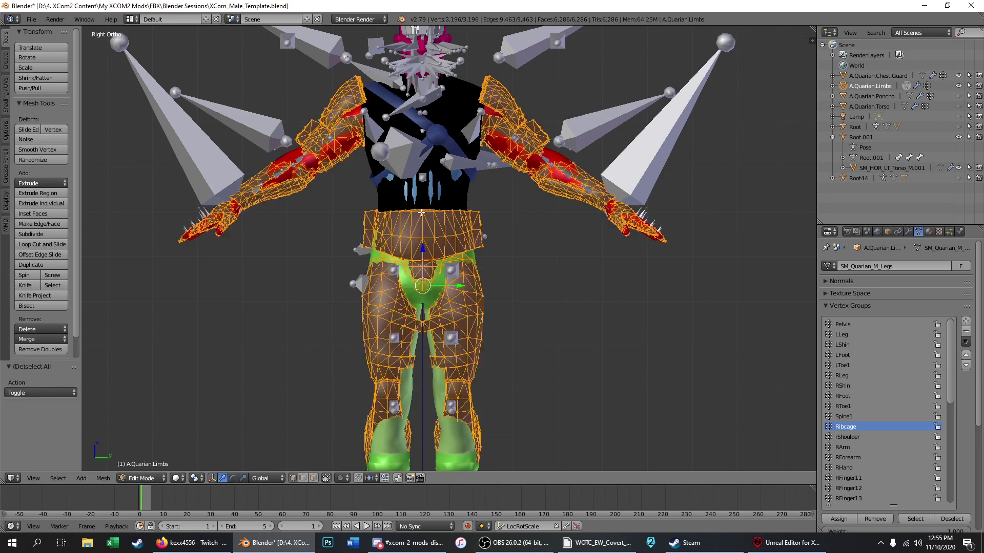
{"action": "key", "text": "z"}
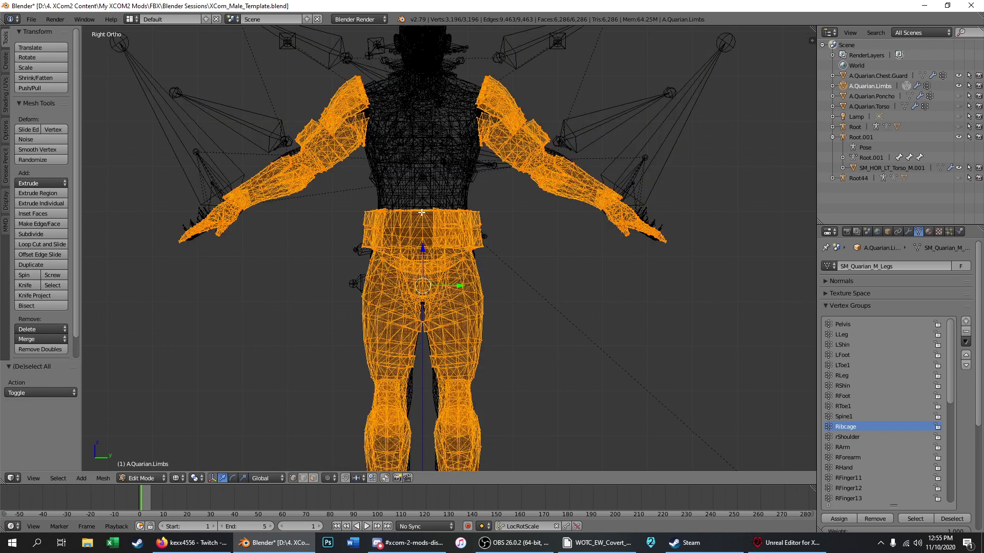
{"action": "scroll", "coordinate": [417, 270], "scroll_direction": "down", "scroll_amount": 1}
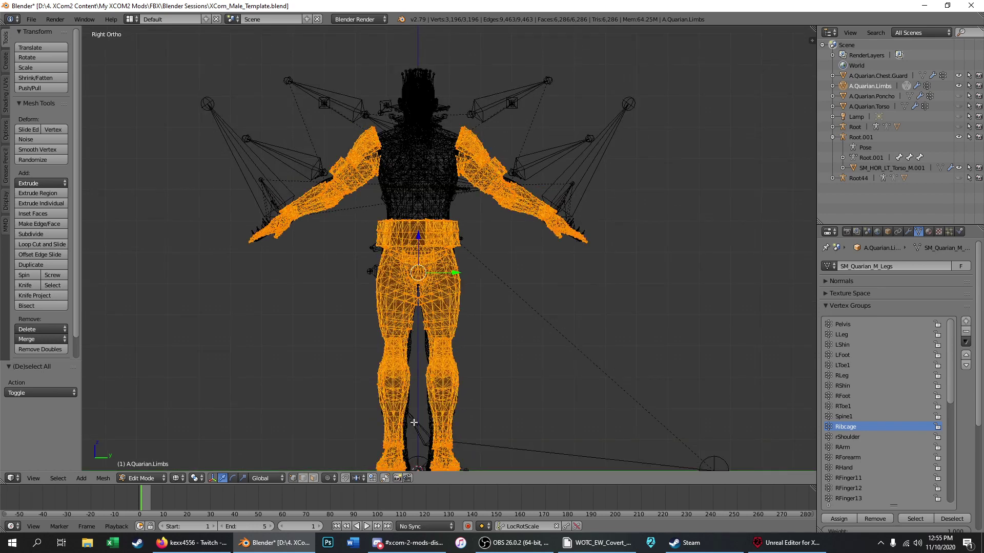
{"action": "scroll", "coordinate": [436, 418], "scroll_direction": "down", "scroll_amount": 2}
{"action": "scroll", "coordinate": [444, 281], "scroll_direction": "up", "scroll_amount": 1}
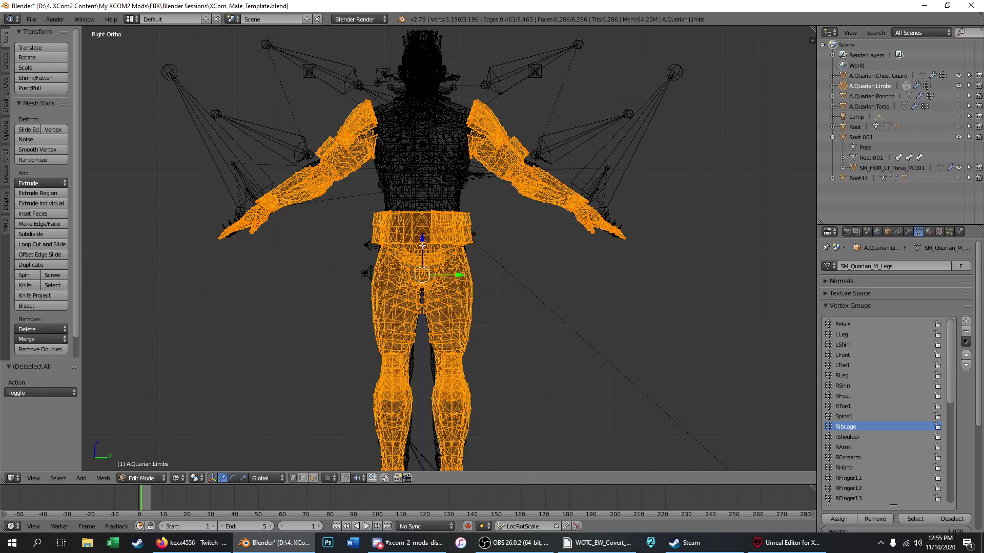
{"action": "left_click", "coordinate": [37, 69]}
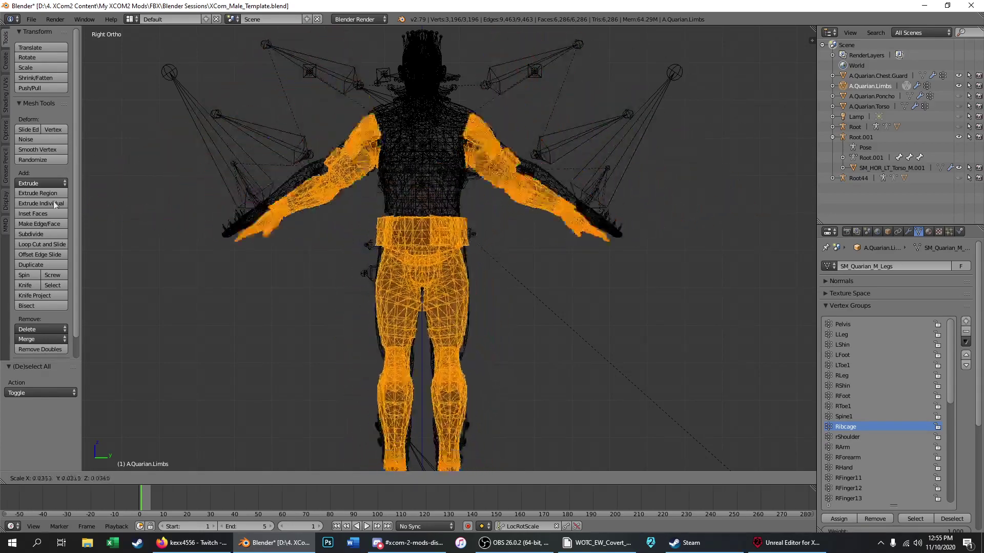
{"action": "right_click", "coordinate": [110, 206]}
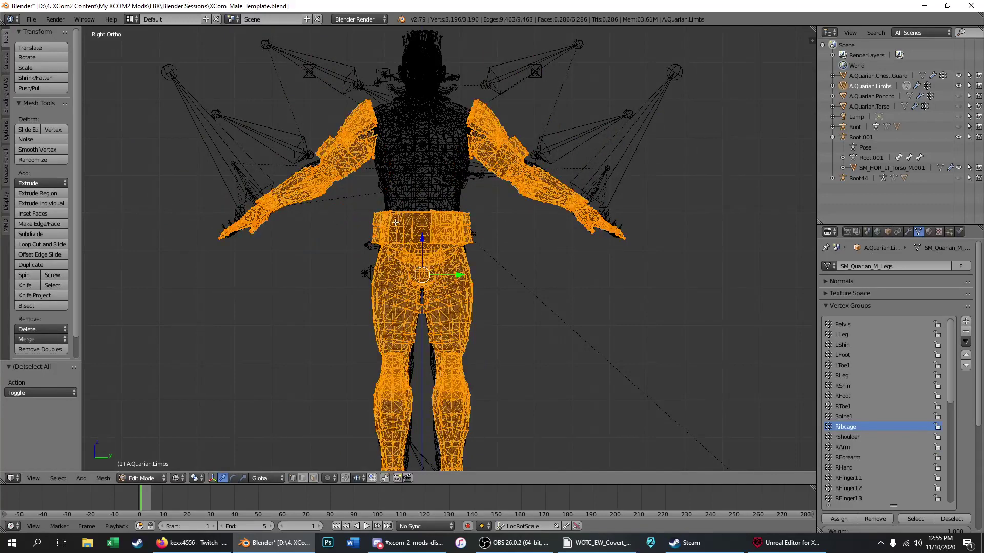
Step: Return to Object Mode with solid shading and hide the A.Quarian.Limbs and A.Quarian.Chest.Guard meshes
{"action": "key", "text": "Tab"}
{"action": "key", "text": "z"}
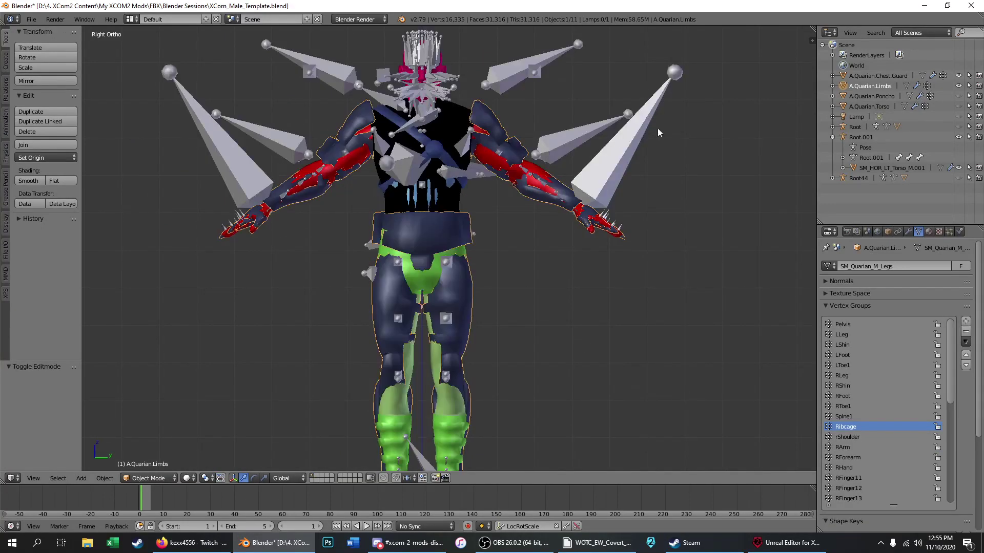
{"action": "left_click", "coordinate": [958, 86]}
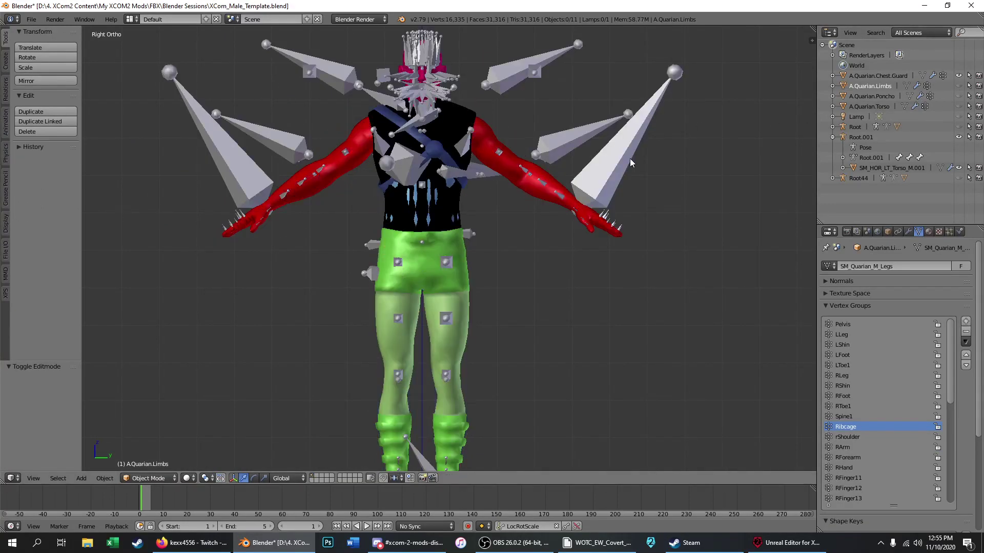
{"action": "left_click", "coordinate": [959, 76]}
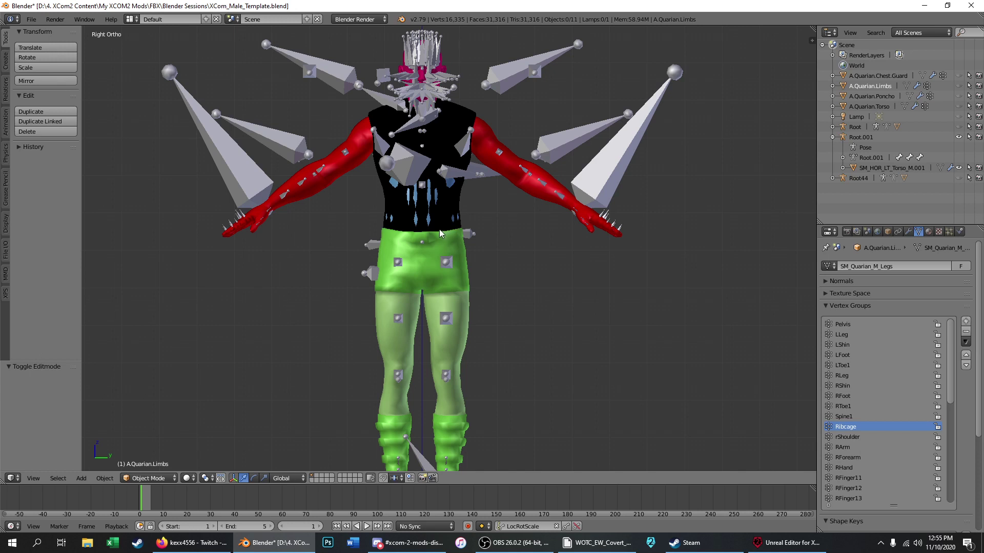
Step: Select the SM_HOR_LT_Torso_M.001 mesh and look through the Render, Render Layers, Scene and World properties
{"action": "right_click", "coordinate": [463, 108]}
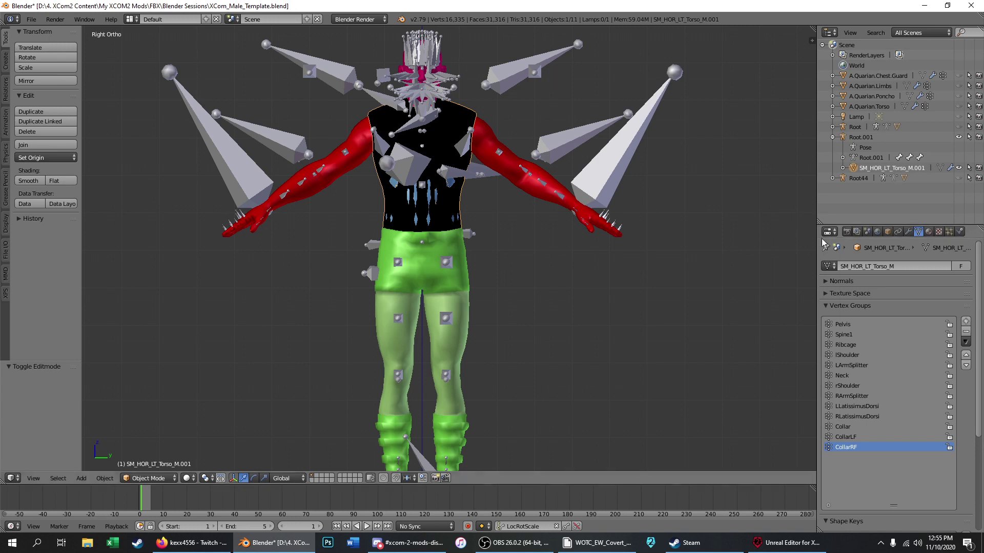
{"action": "left_click", "coordinate": [846, 231]}
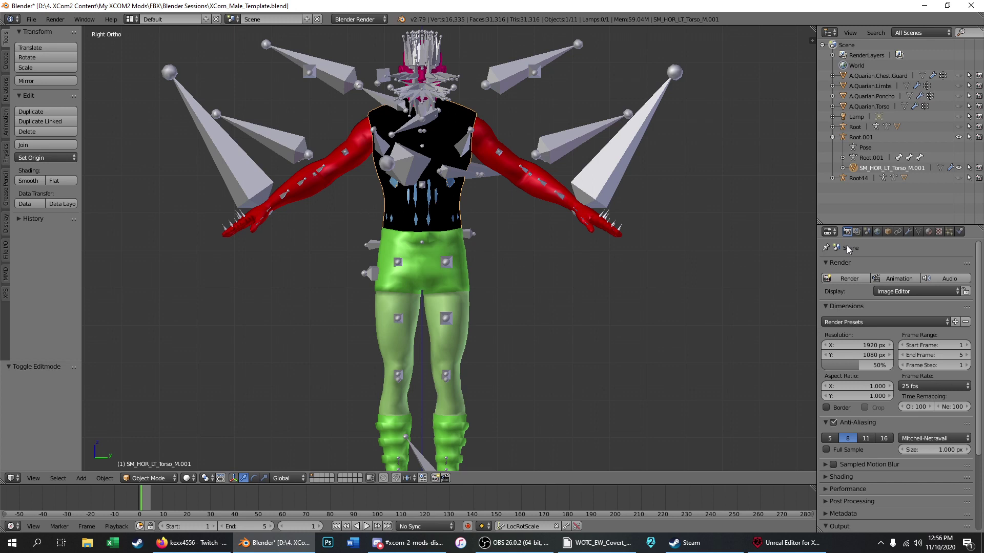
{"action": "scroll", "coordinate": [413, 210], "scroll_direction": "down", "scroll_amount": 3}
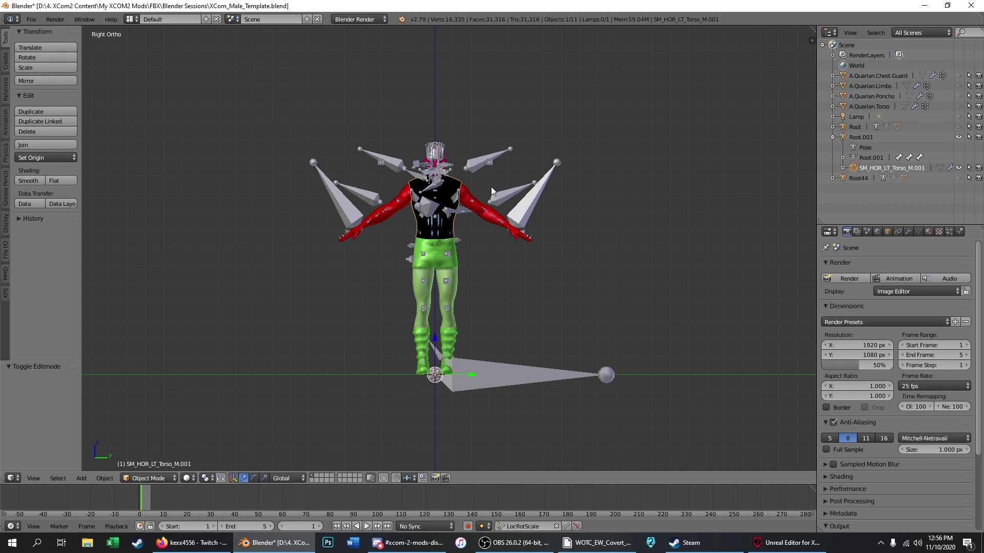
{"action": "scroll", "coordinate": [491, 187], "scroll_direction": "up", "scroll_amount": 3}
{"action": "left_click", "coordinate": [856, 232]}
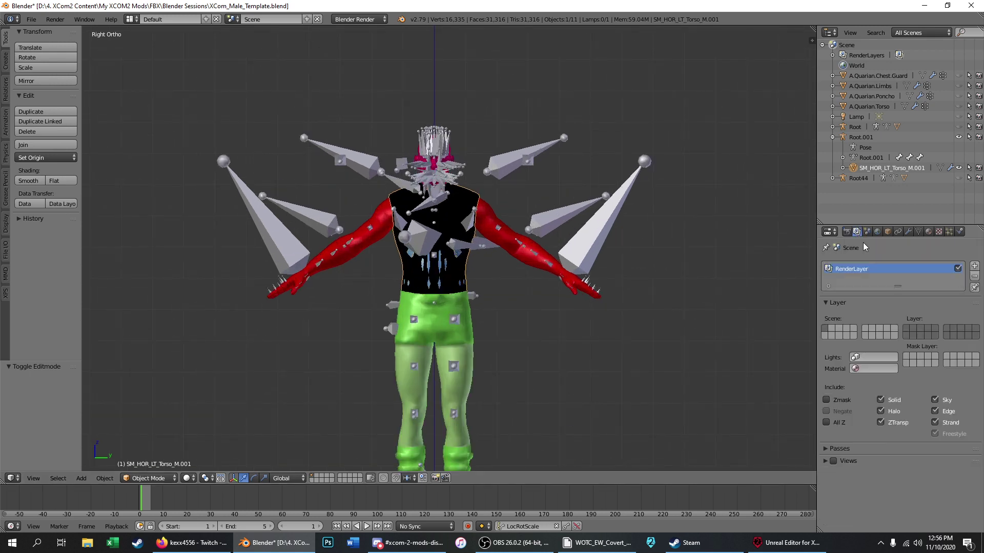
{"action": "left_click", "coordinate": [865, 232]}
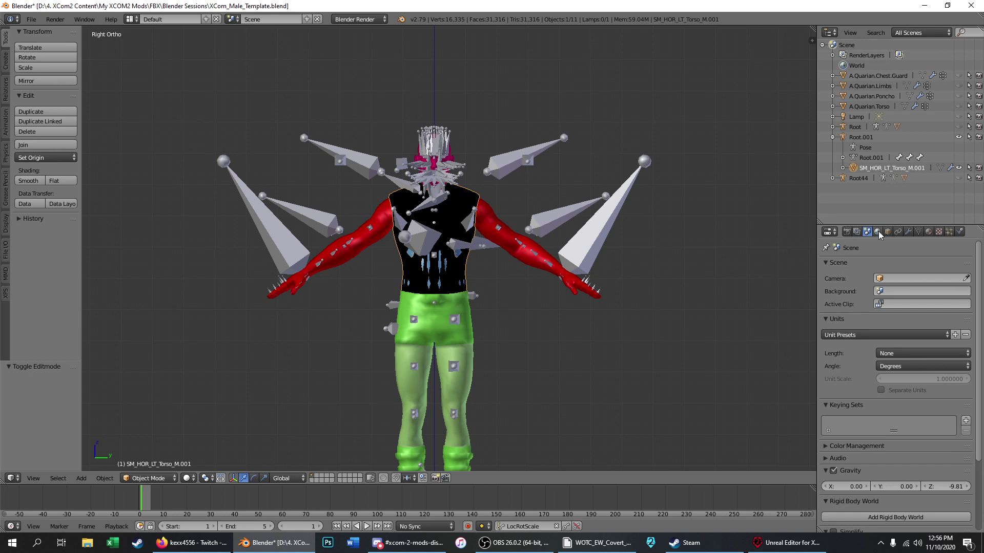
{"action": "left_click", "coordinate": [877, 232]}
Step: Review the torso mesh's object properties, armature modifier, vertex groups and UnitArmor_M material
{"action": "left_click", "coordinate": [888, 232]}
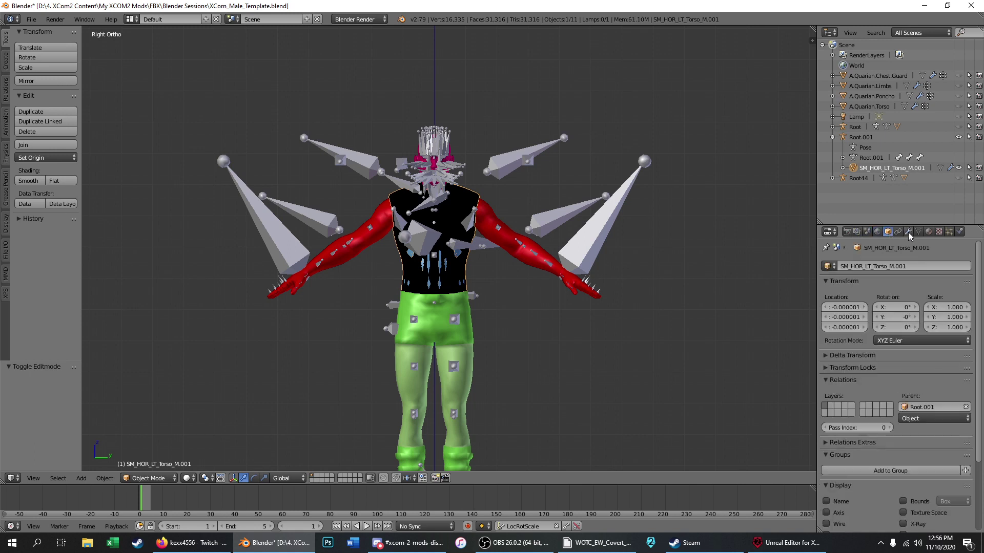
{"action": "left_click", "coordinate": [906, 232]}
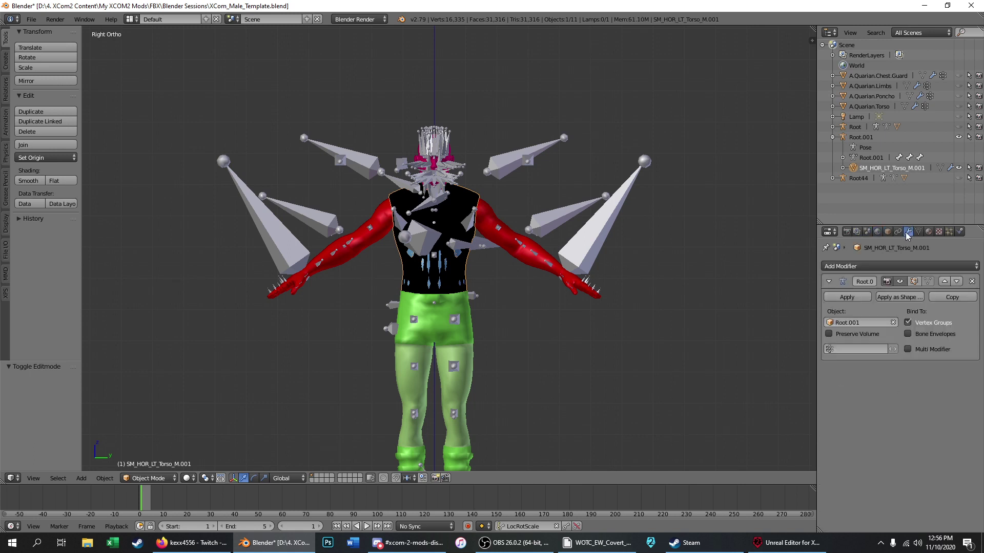
{"action": "left_click", "coordinate": [919, 231]}
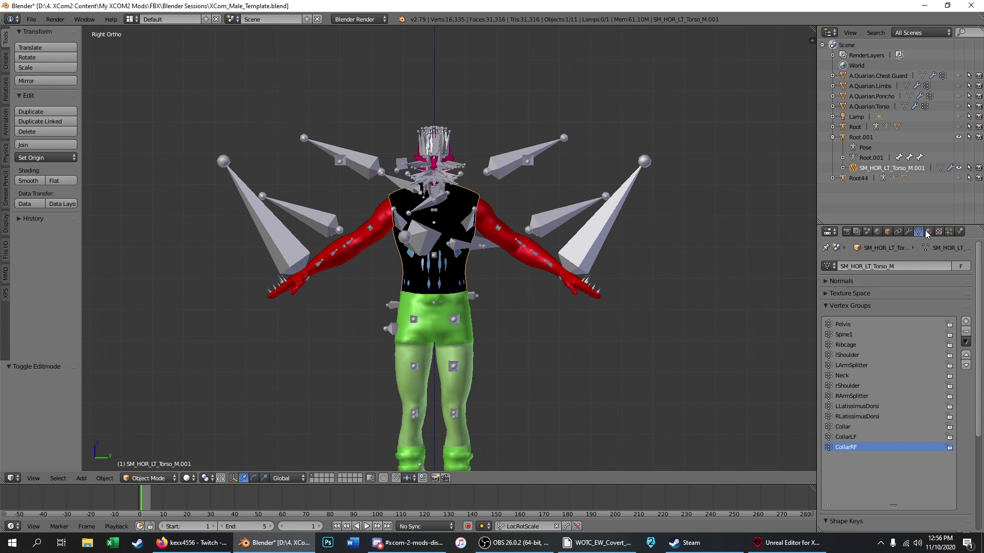
{"action": "left_click", "coordinate": [929, 232]}
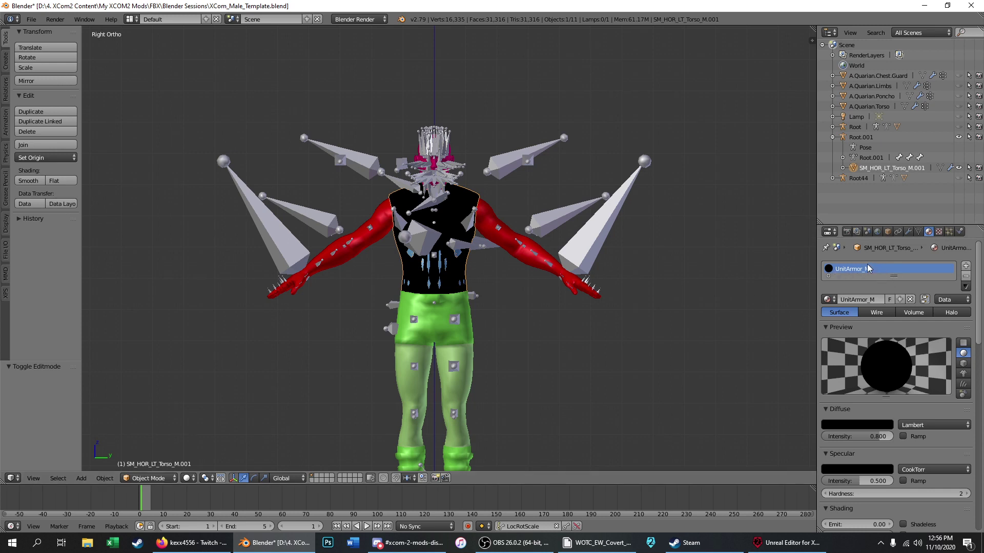
{"action": "left_click_drag", "start_coordinate": [893, 276], "coordinate": [893, 284]}
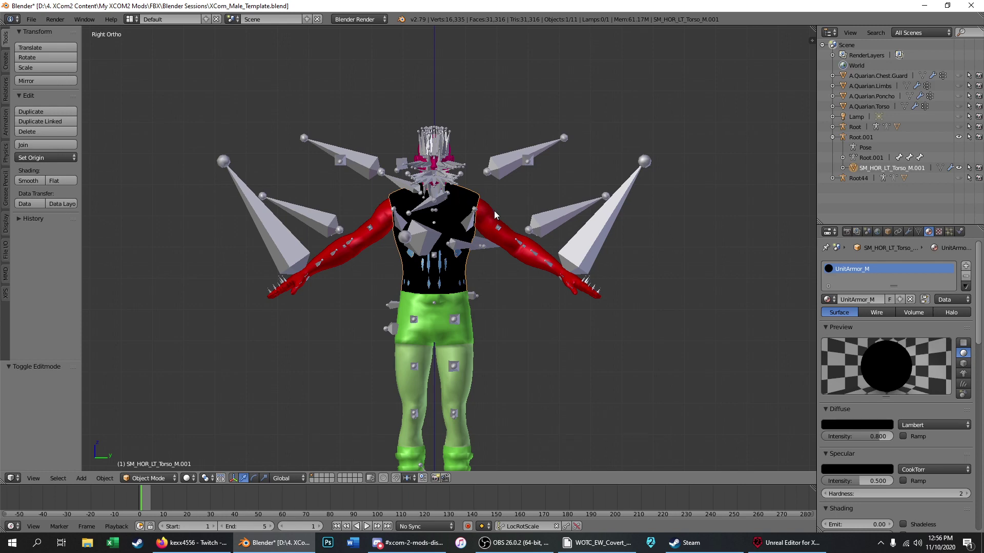
Step: Switch to wireframe shading and select the xcomFullbodyMale mesh to show its material slots
{"action": "key", "text": "z"}
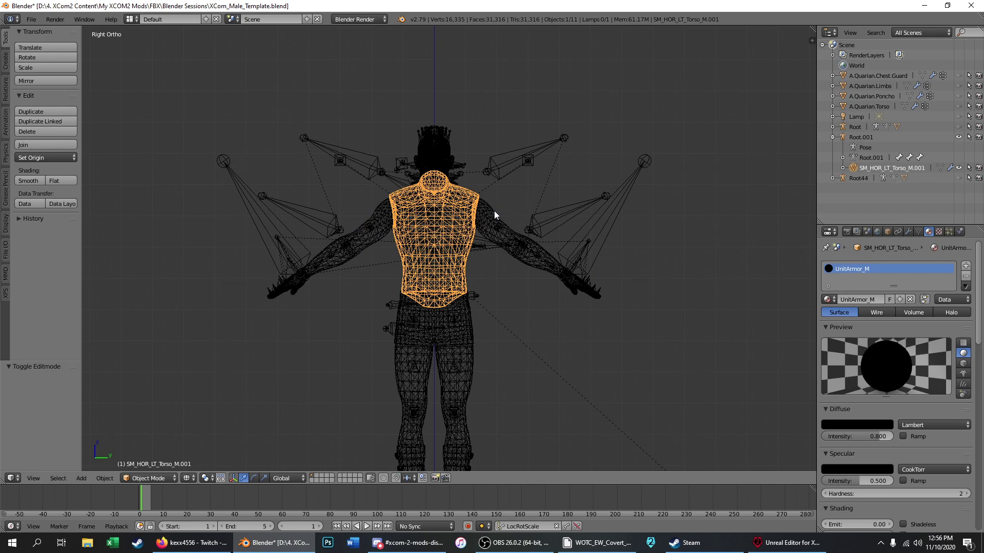
{"action": "right_click", "coordinate": [494, 211]}
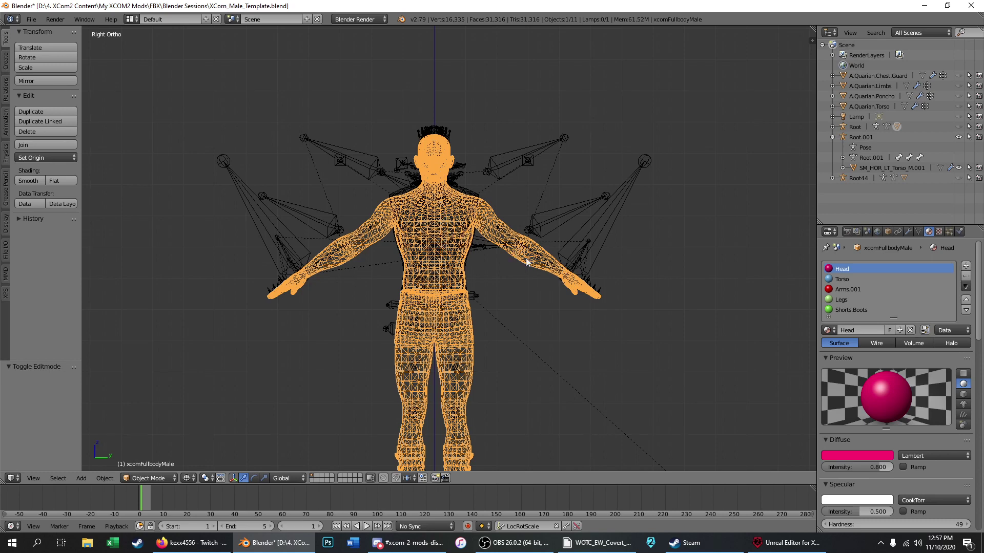
Step: Switch to the Unreal Editor for XCOM 2 and filter the Content Browser packages by "anim"
{"action": "left_click", "coordinate": [786, 543]}
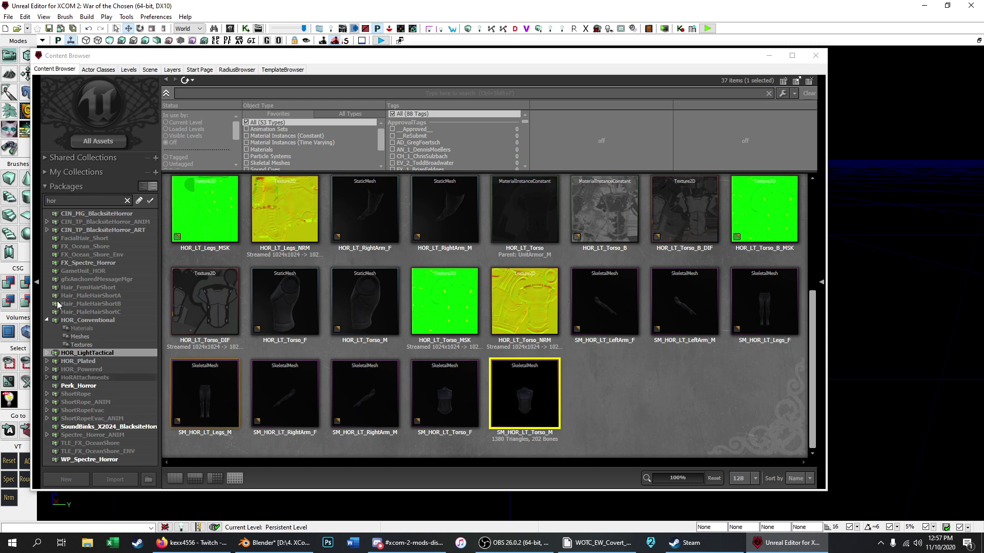
{"action": "left_click_drag", "start_coordinate": [71, 203], "coordinate": [29, 196]}
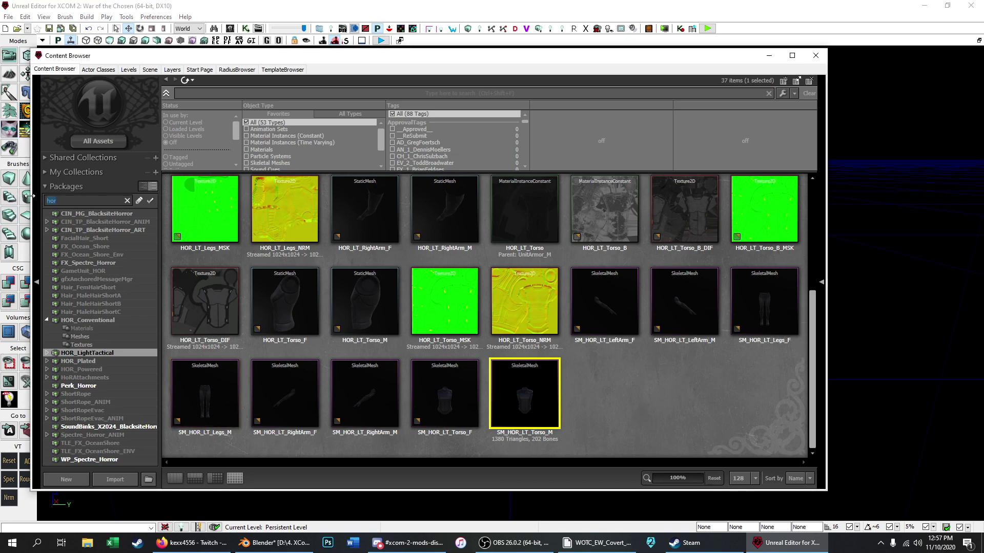
{"action": "type", "text": "anim"}
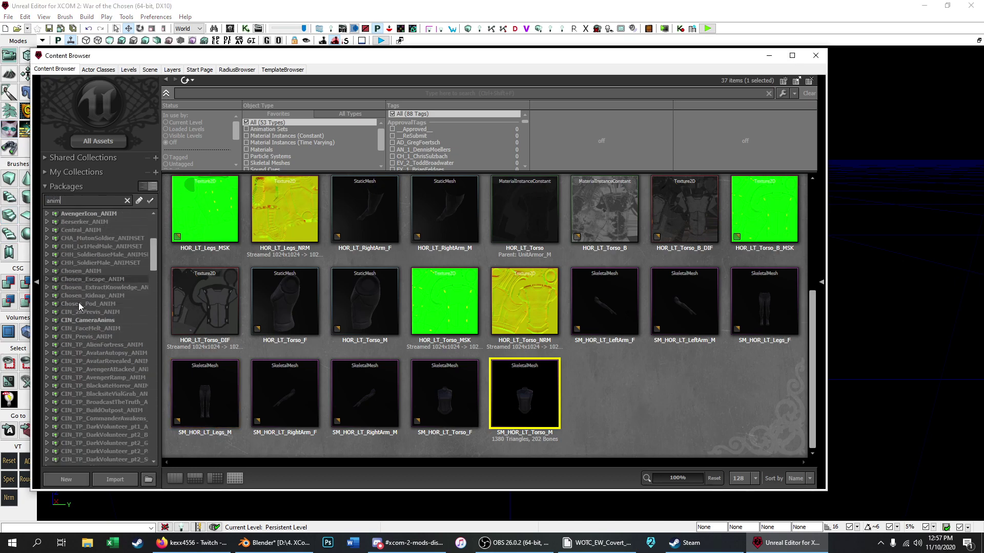
Step: Show the assets of the Soldier_ANIM package and open the SM_SldCnvMed_Reference_All_A_M skeletal mesh
{"action": "scroll", "coordinate": [79, 302], "scroll_direction": "down", "scroll_amount": 15}
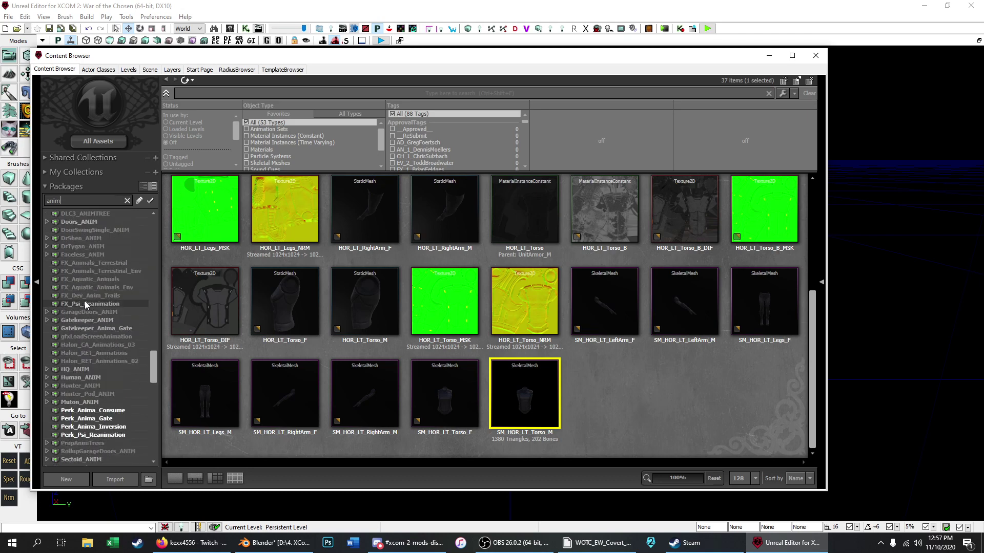
{"action": "scroll", "coordinate": [85, 301], "scroll_direction": "down", "scroll_amount": 1}
{"action": "left_click", "coordinate": [93, 344]}
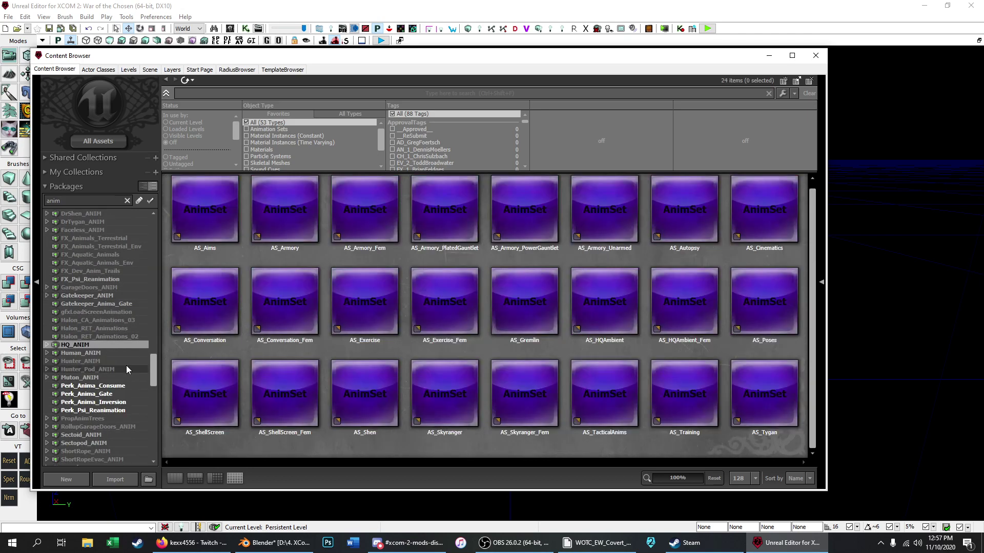
{"action": "scroll", "coordinate": [100, 389], "scroll_direction": "down", "scroll_amount": 2}
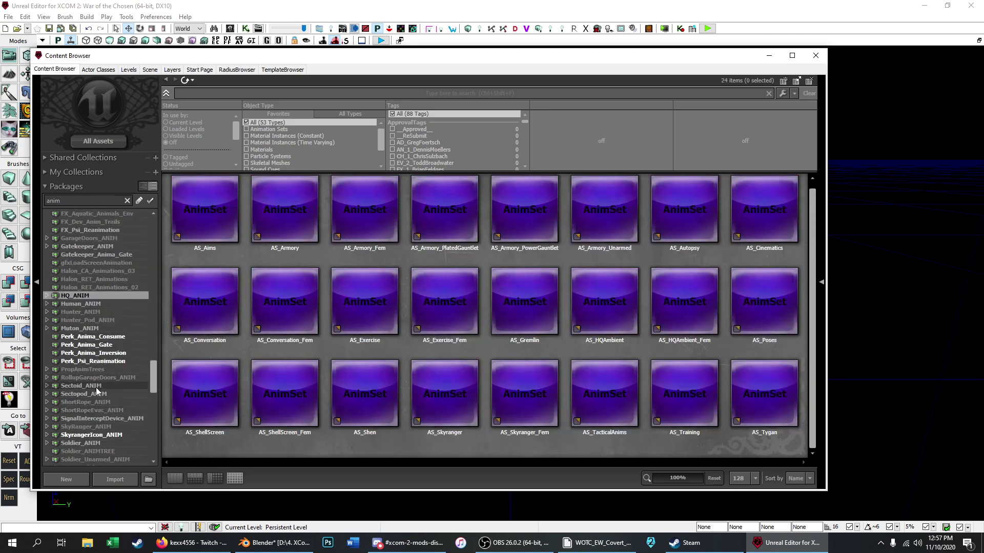
{"action": "left_click", "coordinate": [92, 444]}
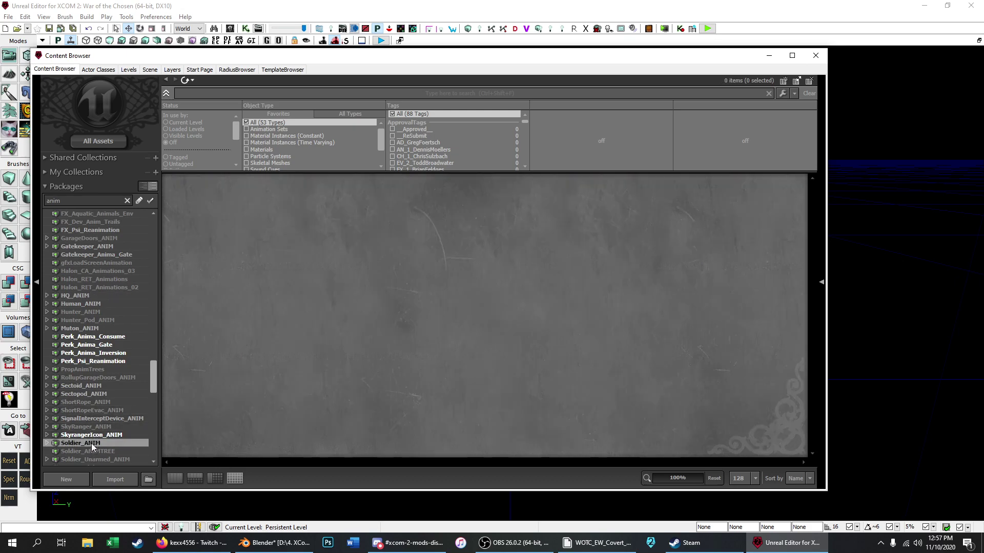
{"action": "scroll", "coordinate": [446, 356], "scroll_direction": "down", "scroll_amount": 6}
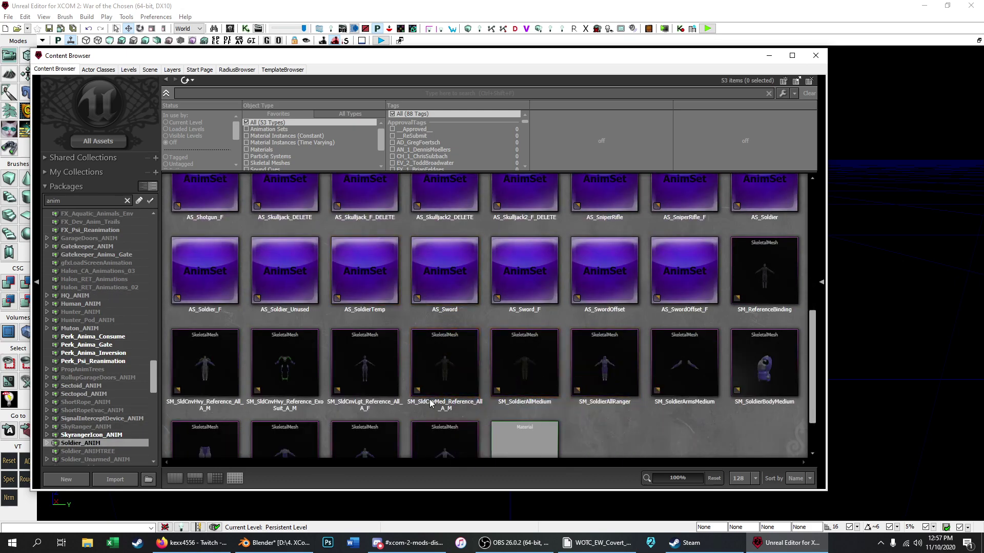
{"action": "left_click", "coordinate": [436, 355]}
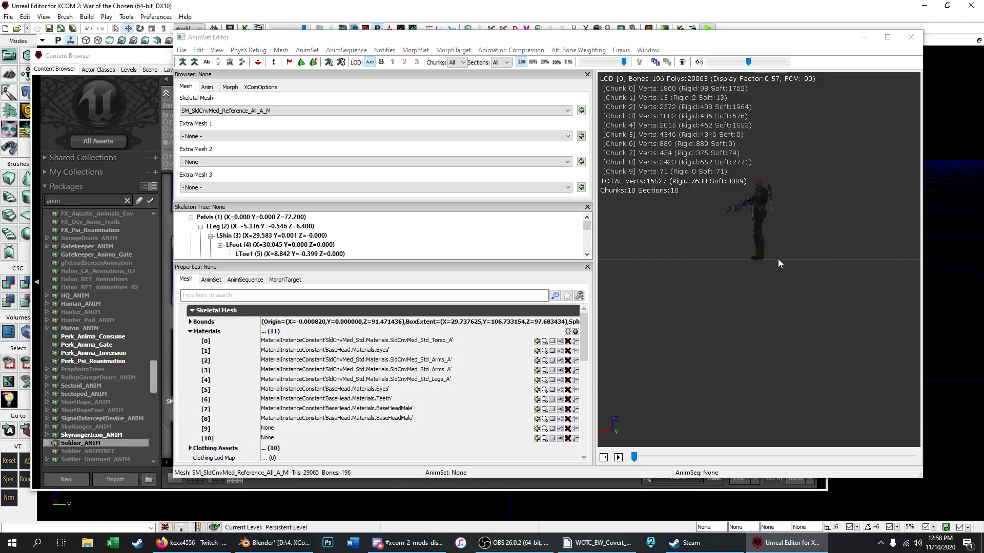
Step: Examine the soldier mesh from the front and highlight material slots 0 to 7 one by one to see which body parts they cover
{"action": "middle_click_drag", "start_coordinate": [776, 237], "coordinate": [768, 188]}
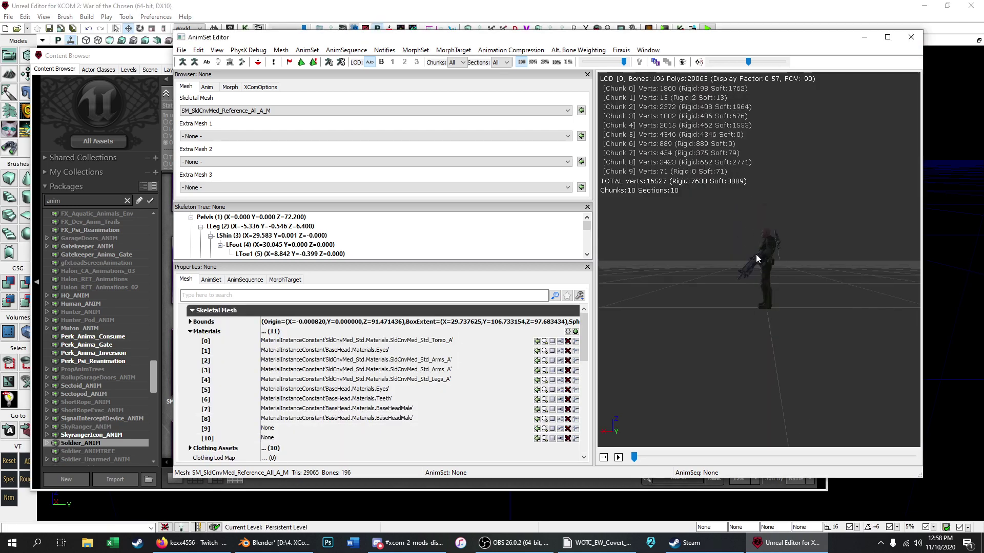
{"action": "right_click_drag", "start_coordinate": [755, 255], "coordinate": [764, 274]}
{"action": "left_click_drag", "start_coordinate": [764, 274], "coordinate": [942, 286]}
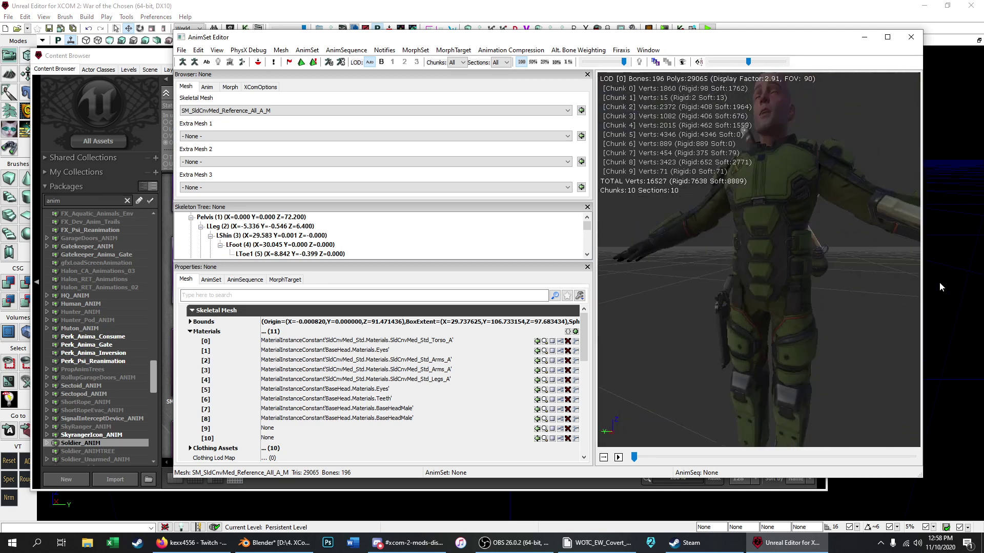
{"action": "scroll", "coordinate": [773, 253], "scroll_direction": "down", "scroll_amount": 4}
{"action": "left_click_drag", "start_coordinate": [767, 252], "coordinate": [755, 248]}
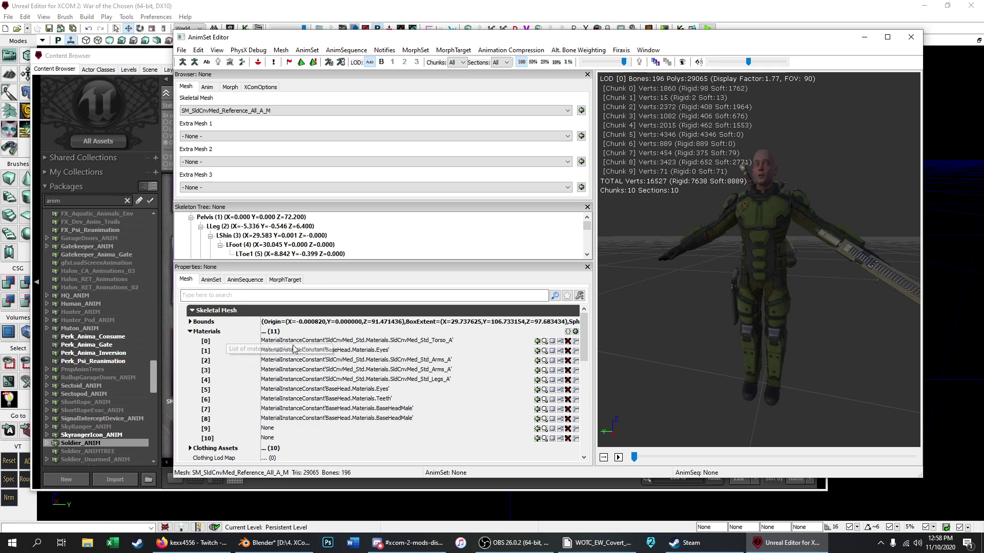
{"action": "left_click", "coordinate": [243, 341]}
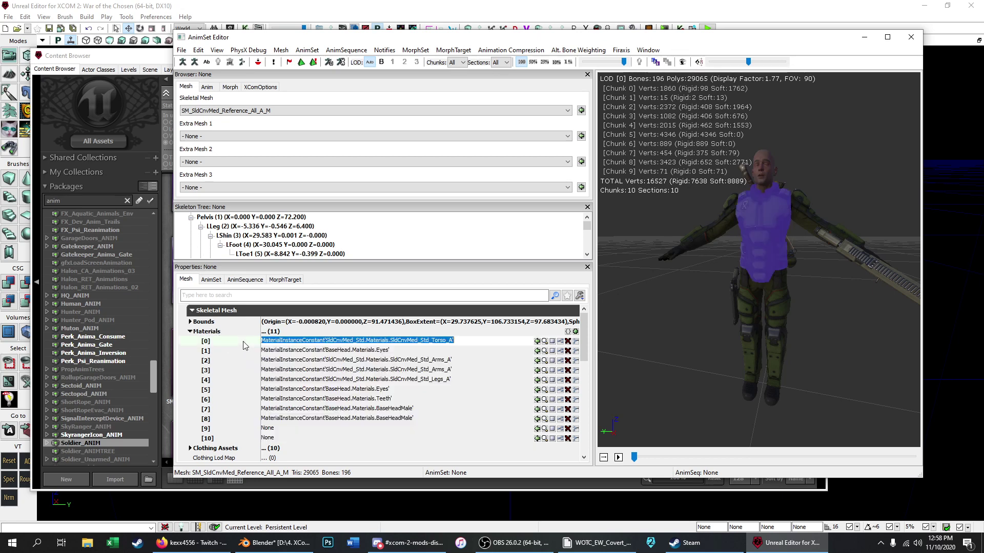
{"action": "left_click", "coordinate": [248, 349]}
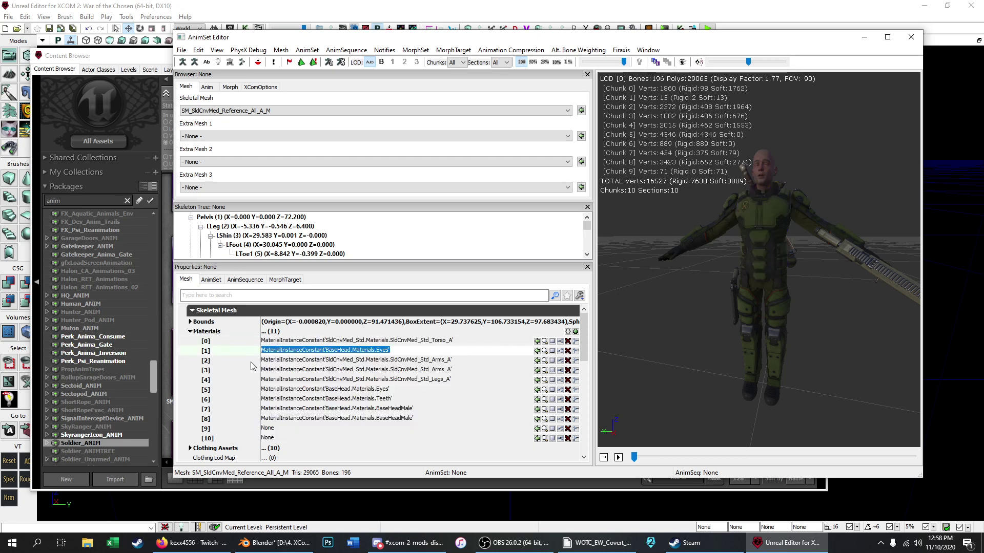
{"action": "left_click", "coordinate": [250, 360]}
{"action": "left_click", "coordinate": [251, 369]}
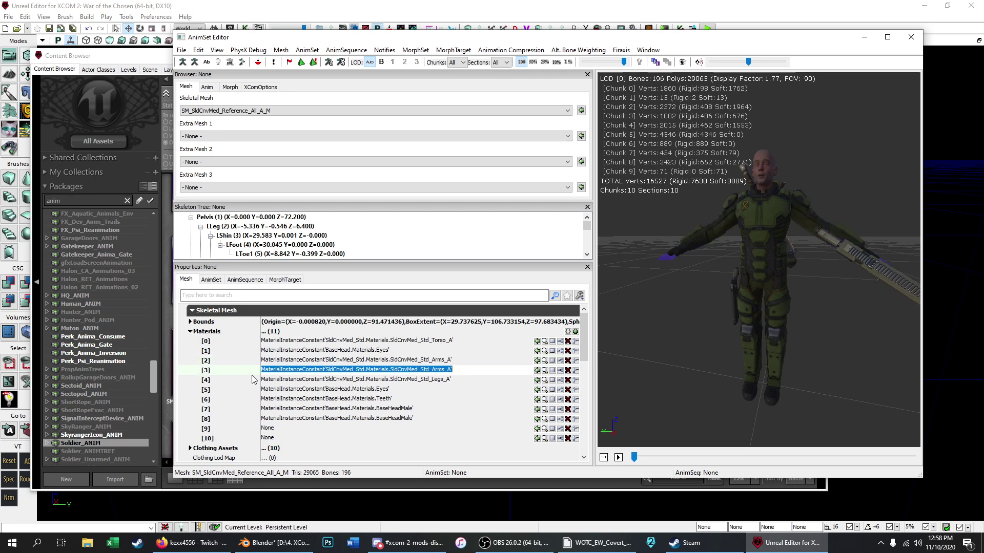
{"action": "left_click", "coordinate": [253, 381]}
{"action": "left_click", "coordinate": [252, 390]}
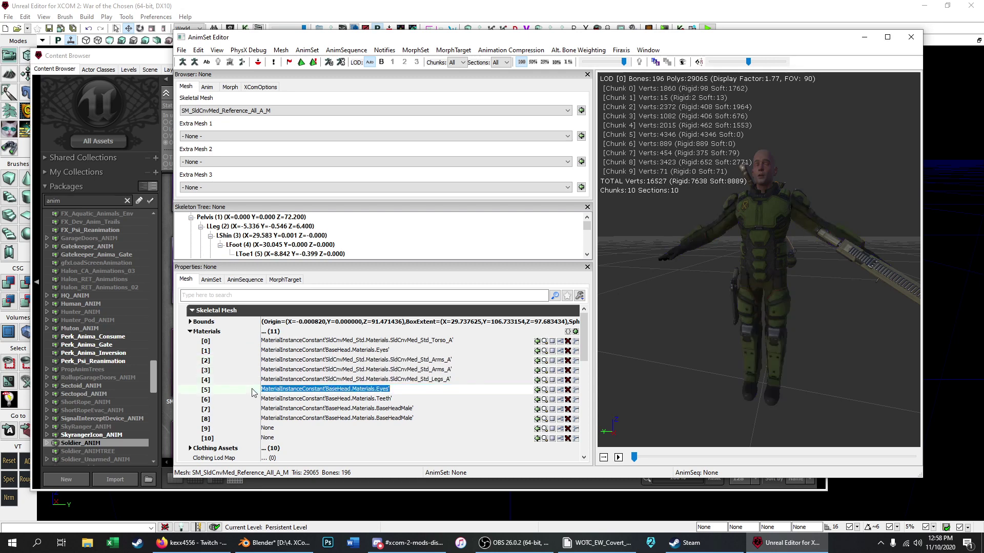
{"action": "left_click", "coordinate": [253, 399]}
{"action": "left_click", "coordinate": [252, 410]}
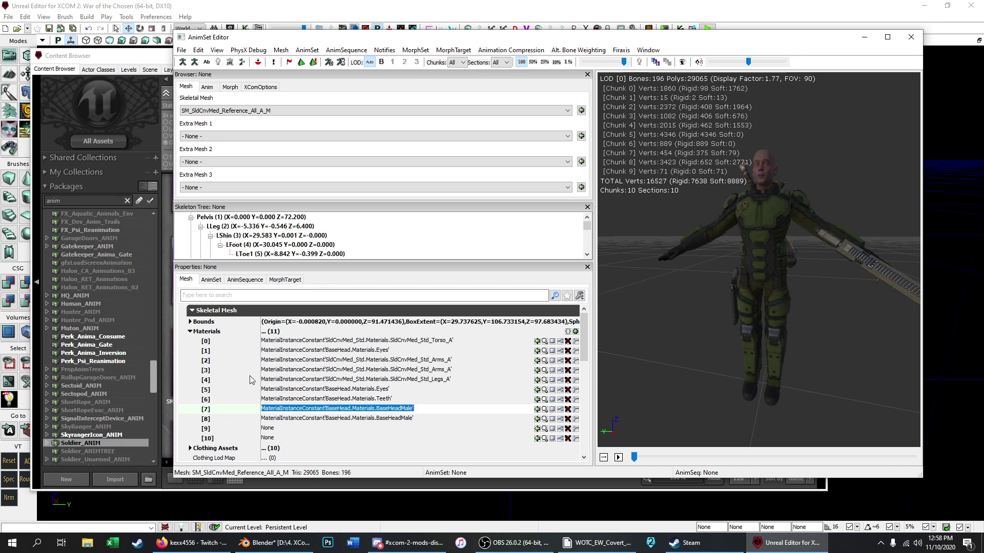
Step: Switch back to Blender, return to solid shading and set the diffuse colour of the torso's UnitArmor_M material to blue
{"action": "left_click", "coordinate": [282, 542]}
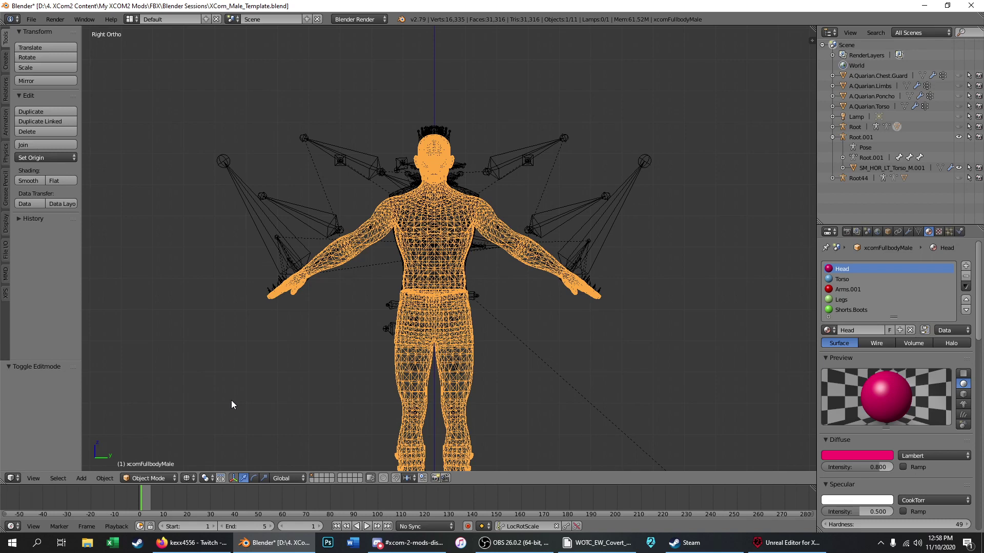
{"action": "key", "text": "z"}
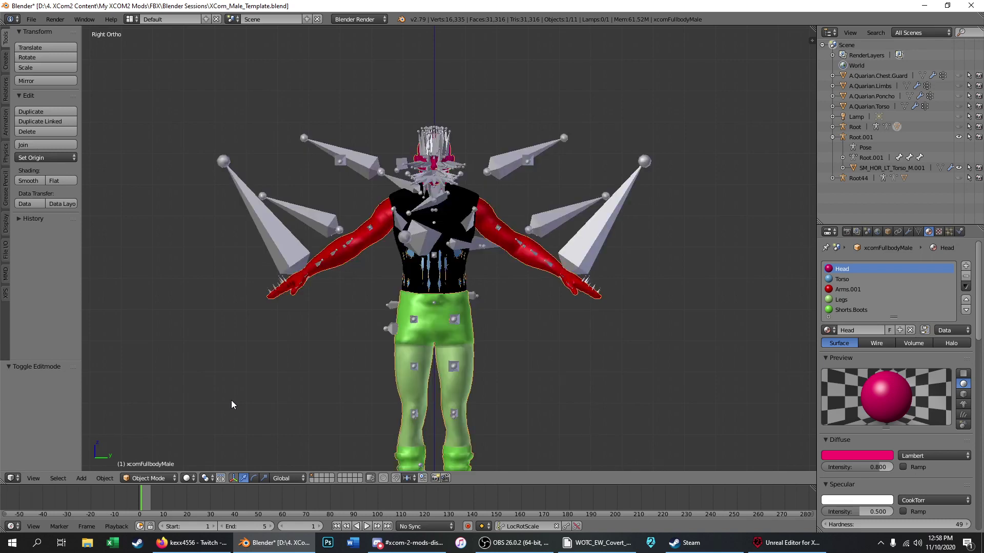
{"action": "right_click", "coordinate": [464, 186]}
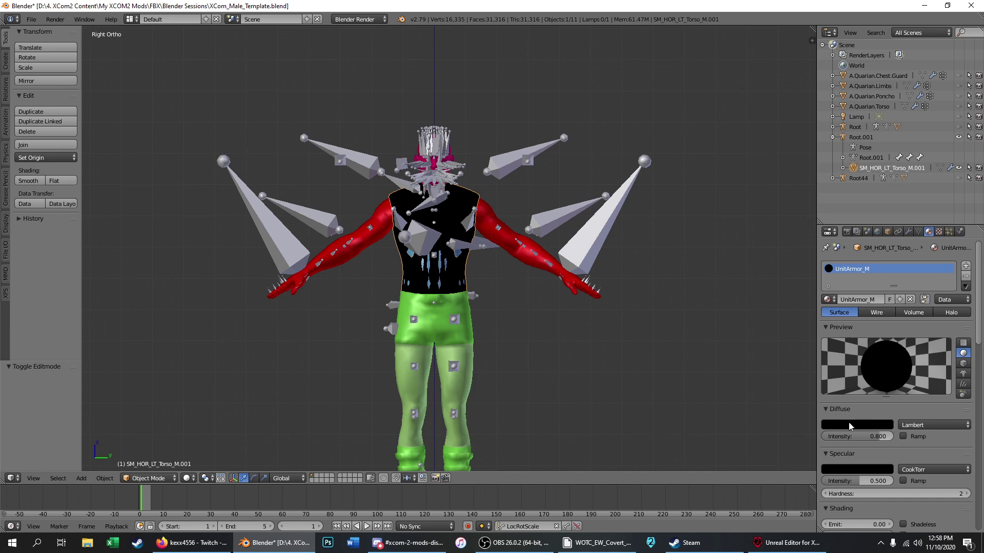
{"action": "left_click", "coordinate": [885, 425]}
{"action": "left_click_drag", "start_coordinate": [885, 363], "coordinate": [885, 288]}
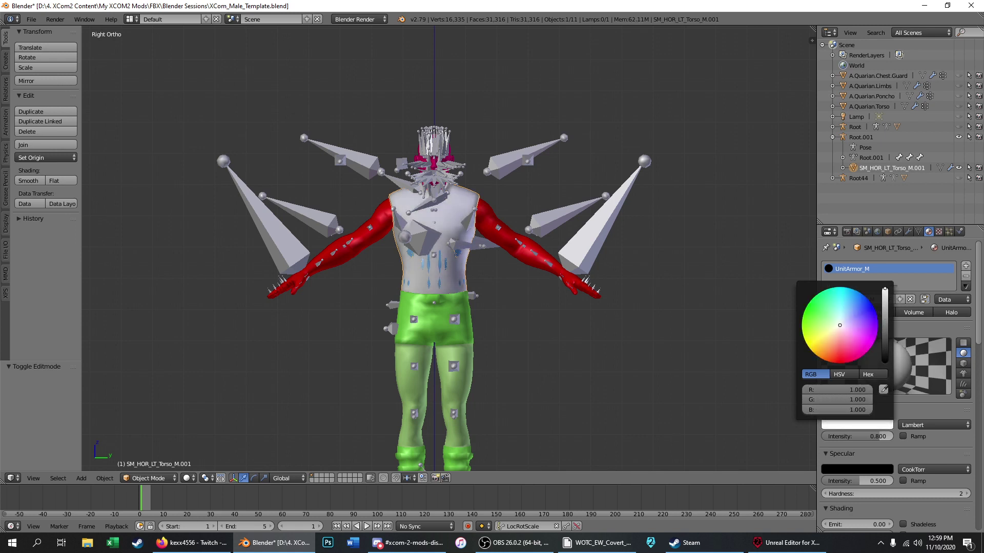
{"action": "left_click", "coordinate": [857, 310]}
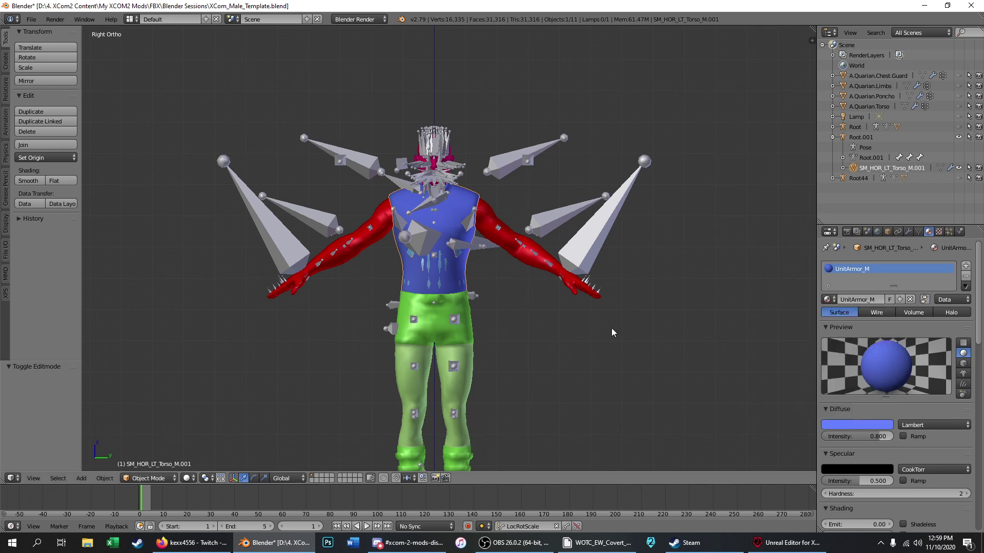
Step: Try a dark grey specular colour on the torso's UnitArmor_M material, then return it to black
{"action": "left_click", "coordinate": [858, 467]}
{"action": "left_click_drag", "start_coordinate": [884, 350], "coordinate": [885, 370]}
{"action": "scroll", "coordinate": [383, 205], "scroll_direction": "up", "scroll_amount": 2}
{"action": "middle_click_drag", "start_coordinate": [382, 205], "coordinate": [438, 222]}
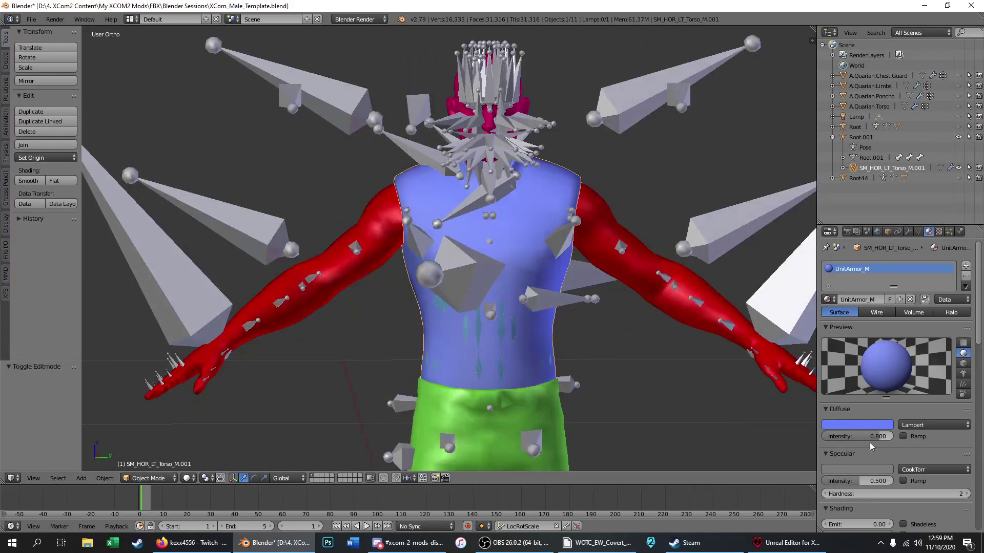
{"action": "left_click", "coordinate": [860, 469]}
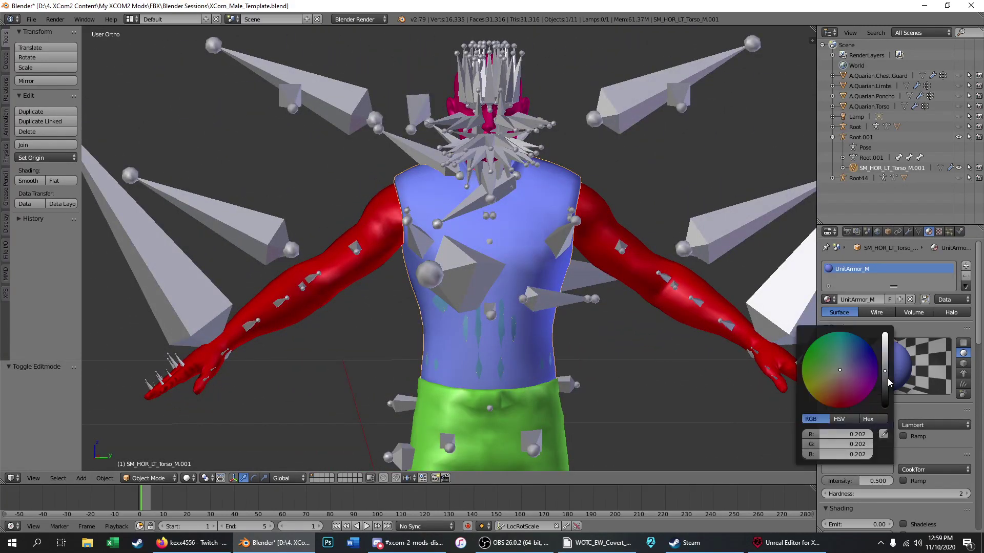
{"action": "left_click", "coordinate": [884, 383]}
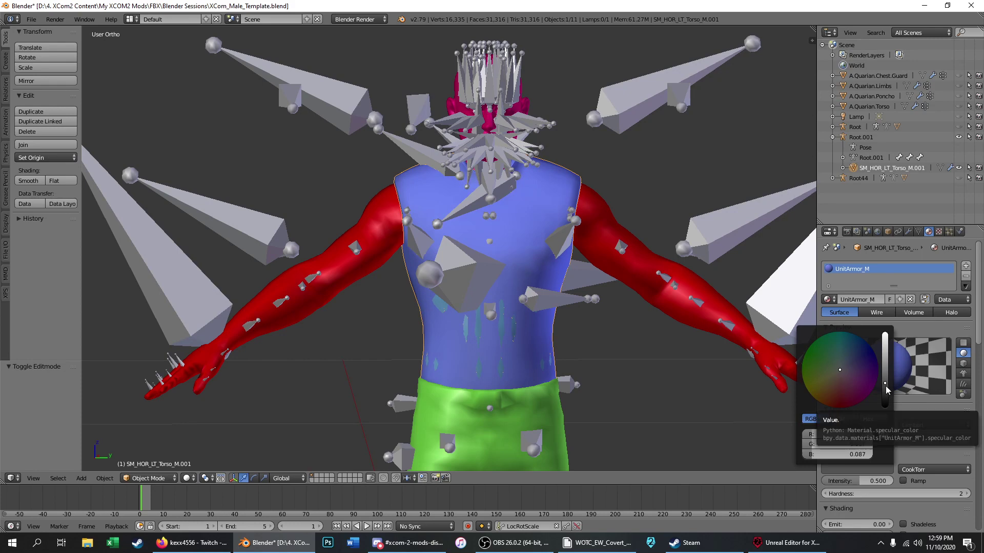
{"action": "left_click_drag", "start_coordinate": [885, 383], "coordinate": [883, 409]}
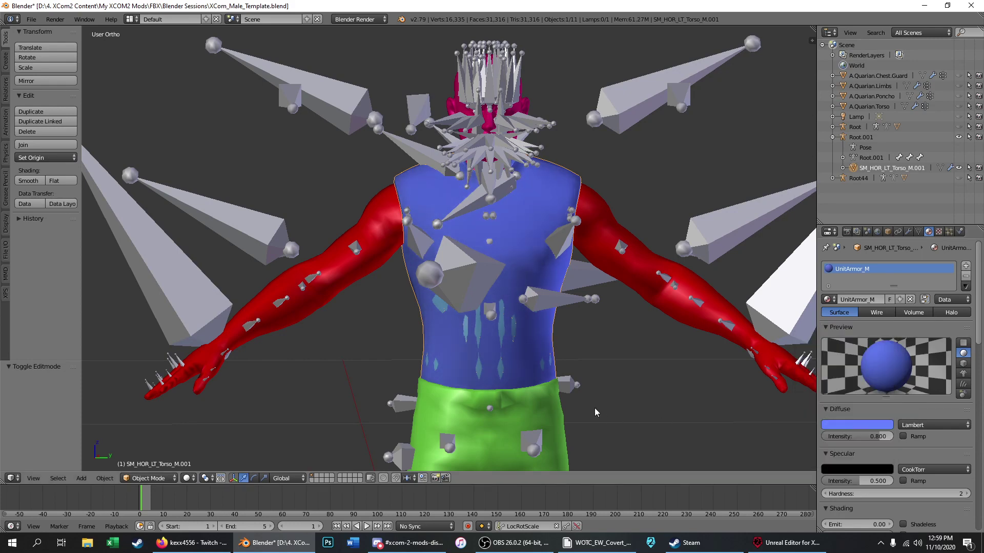
Step: Switch to the right orthographic view and hide the Root.001 armature so only the meshes are displayed
{"action": "scroll", "coordinate": [357, 232], "scroll_direction": "down", "scroll_amount": 3}
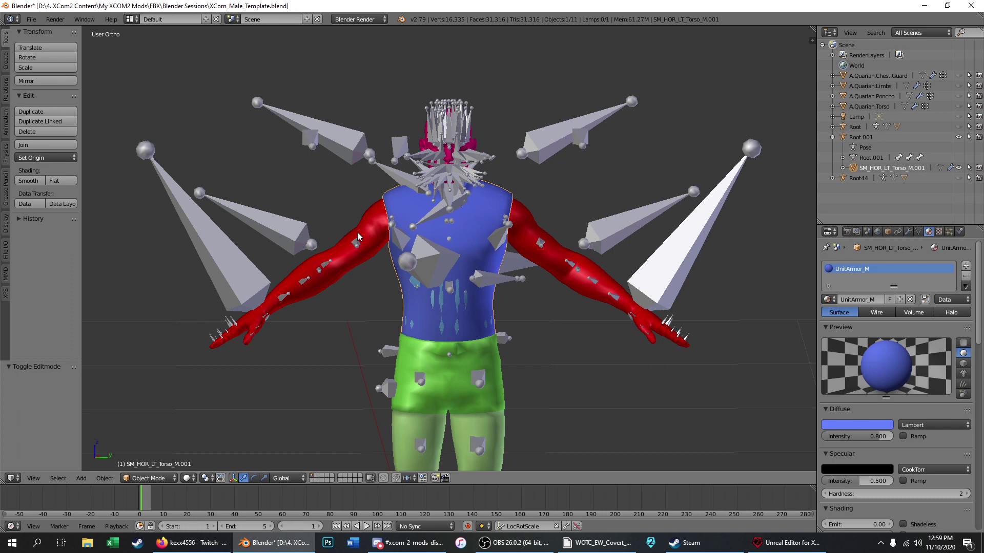
{"action": "key", "text": "KP_3"}
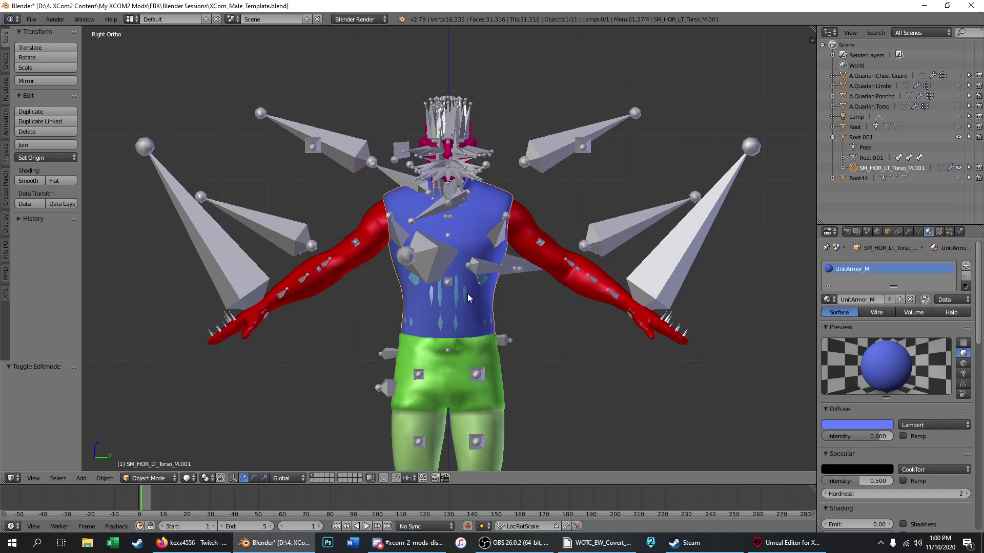
{"action": "scroll", "coordinate": [434, 148], "scroll_direction": "up", "scroll_amount": 5}
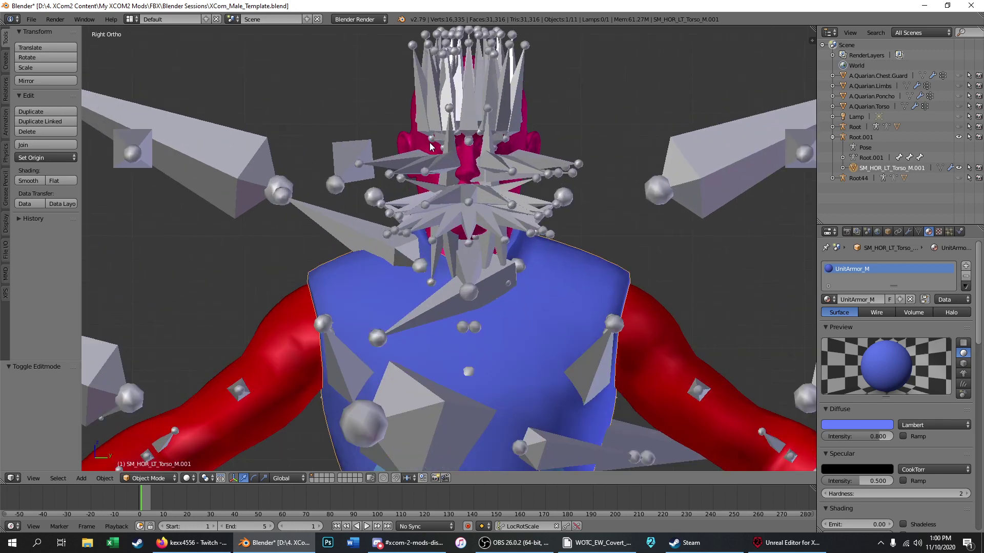
{"action": "scroll", "coordinate": [403, 111], "scroll_direction": "down", "scroll_amount": 2}
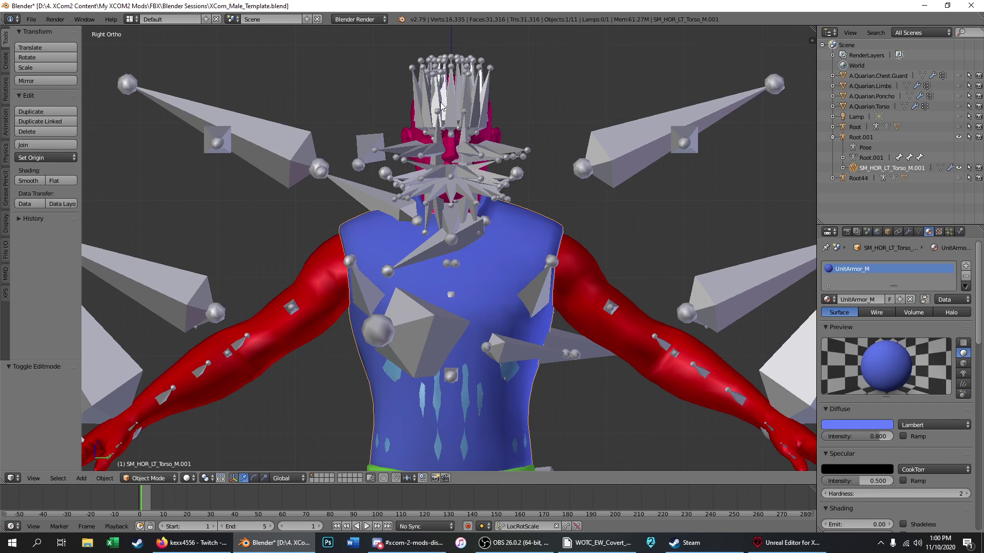
{"action": "scroll", "coordinate": [453, 135], "scroll_direction": "down", "scroll_amount": 1}
{"action": "scroll", "coordinate": [455, 139], "scroll_direction": "down", "scroll_amount": 1}
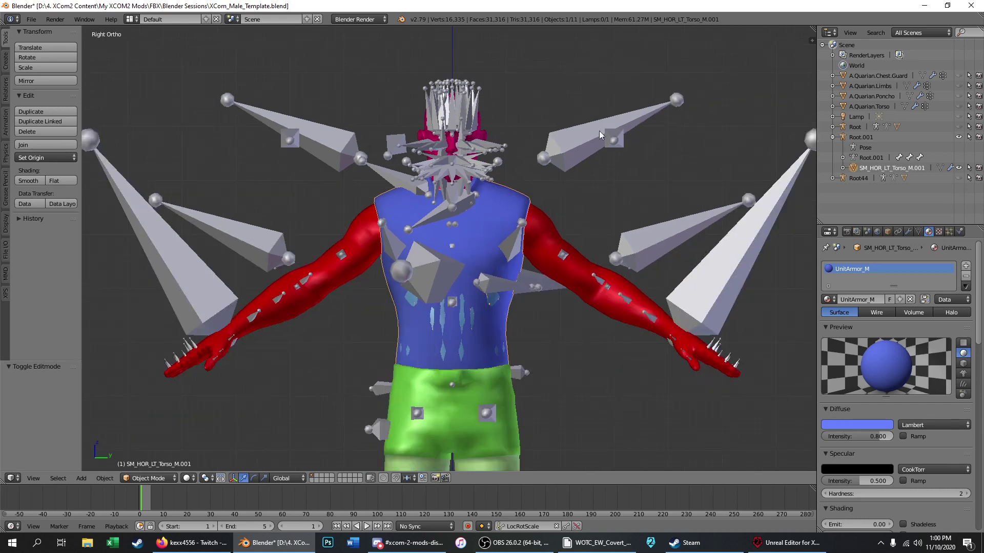
{"action": "left_click", "coordinate": [957, 137]}
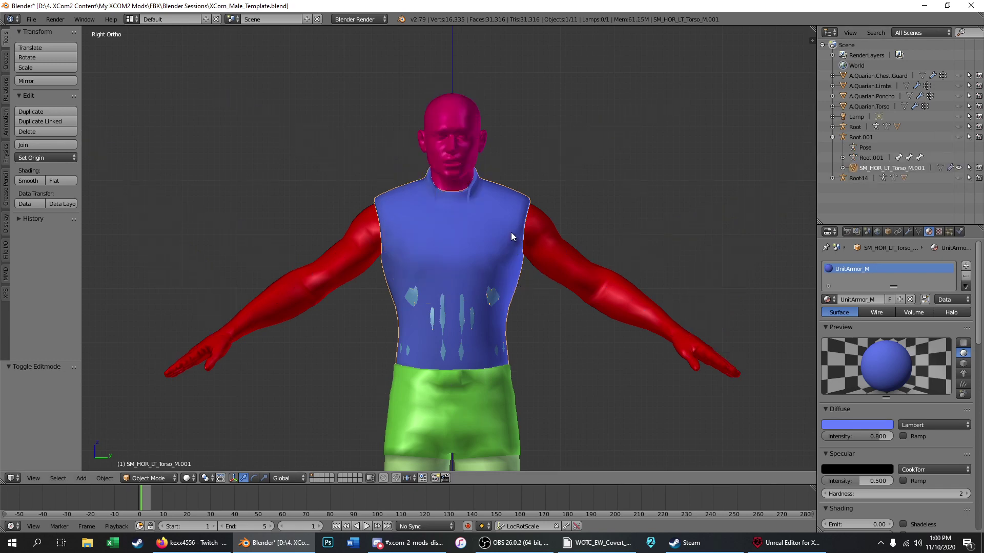
Step: Select the xcomFullbodyMale body mesh and add a new image texture to its Head material
{"action": "right_click", "coordinate": [542, 233]}
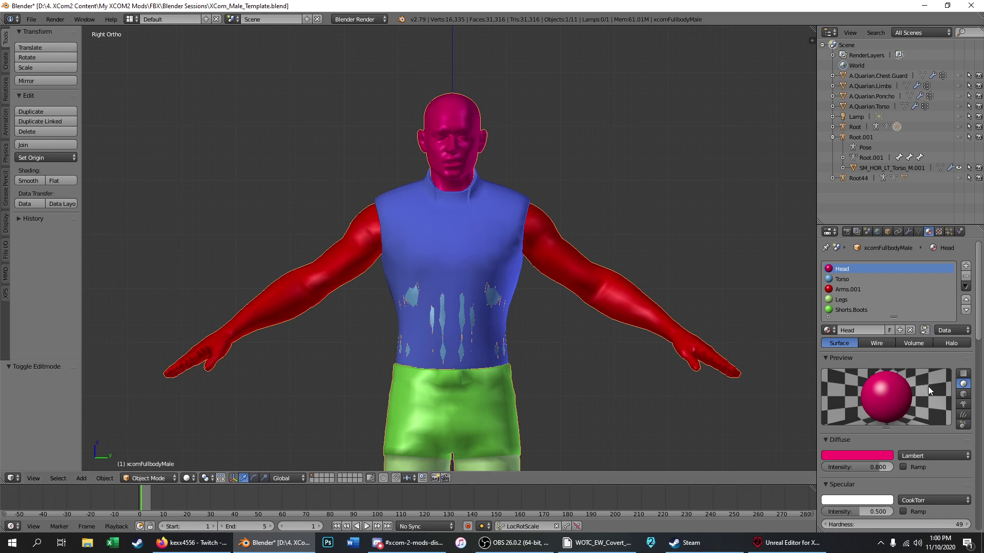
{"action": "scroll", "coordinate": [930, 386], "scroll_direction": "down", "scroll_amount": 4}
{"action": "scroll", "coordinate": [929, 386], "scroll_direction": "up", "scroll_amount": 4}
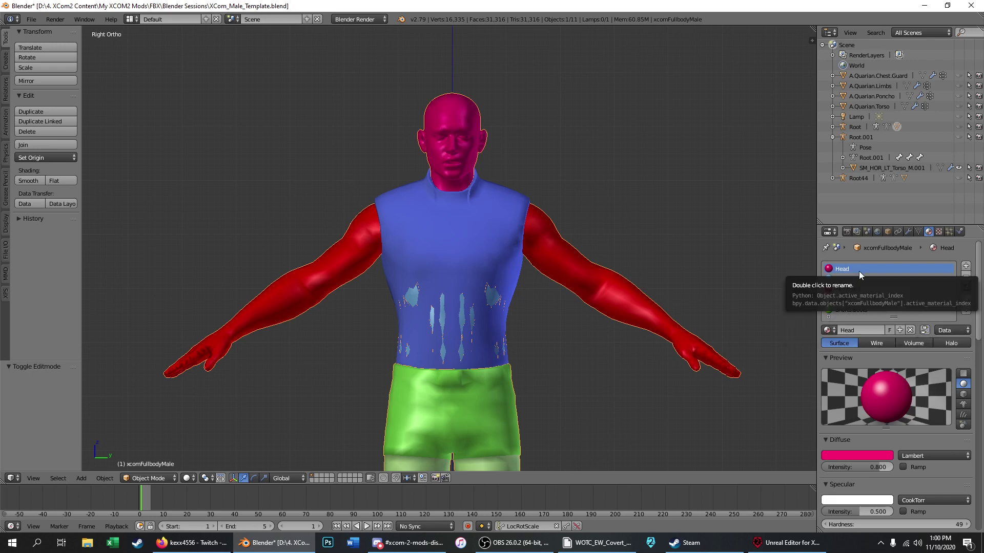
{"action": "left_click", "coordinate": [939, 233]}
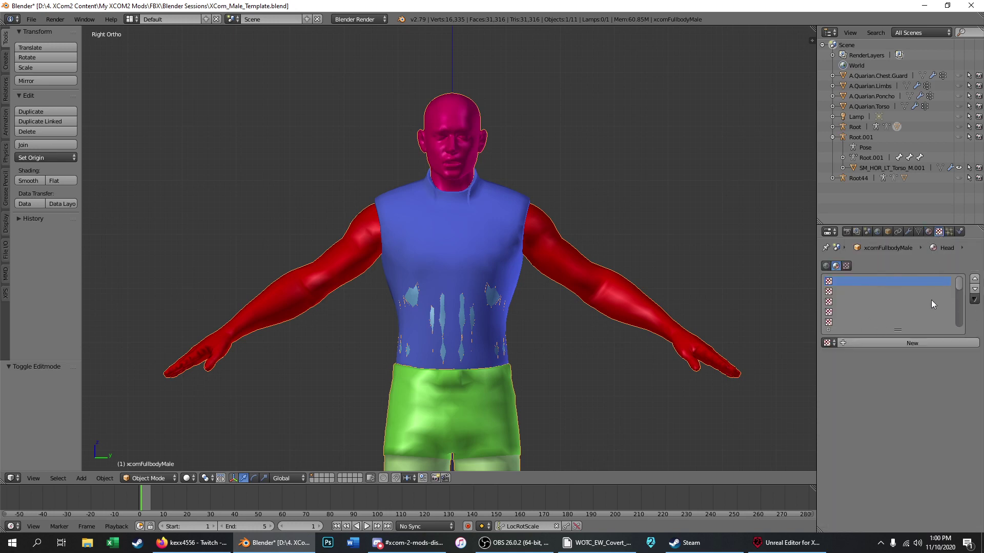
{"action": "left_click", "coordinate": [883, 343]}
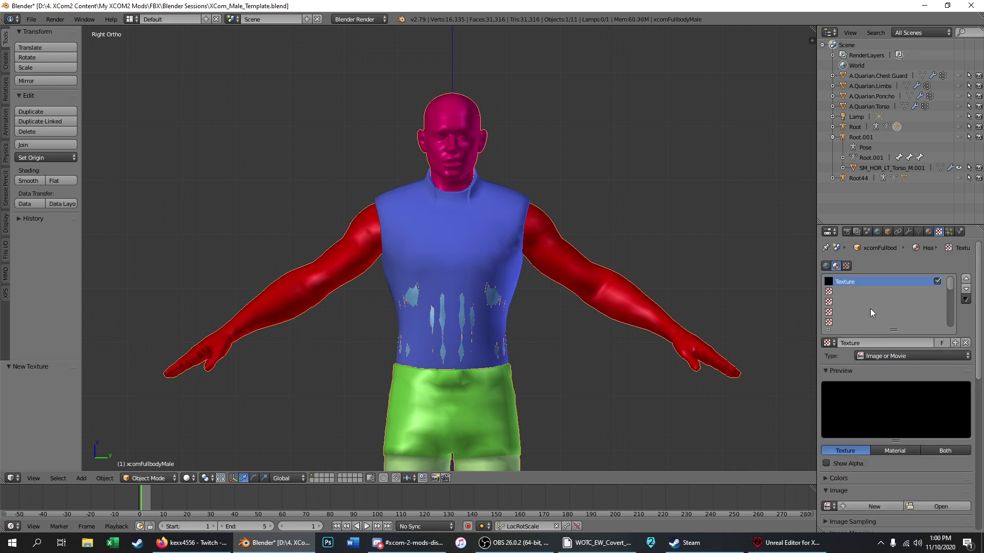
{"action": "scroll", "coordinate": [922, 472], "scroll_direction": "down", "scroll_amount": 4}
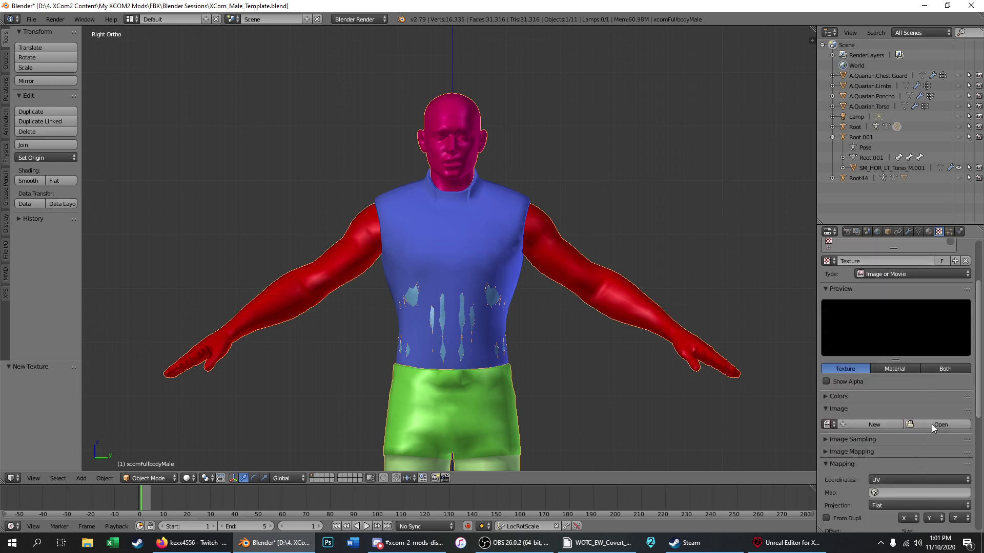
Step: Load CaucFemA_NRM.TGA from the TGAs\Originals NEVER DELETE THESE\Head Female folder as the Head material's texture image
{"action": "left_click", "coordinate": [932, 424]}
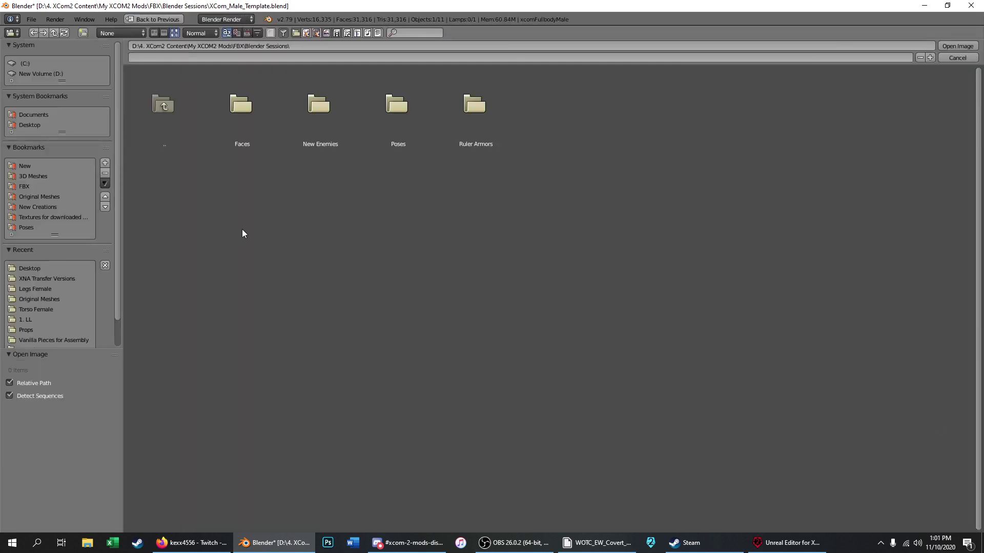
{"action": "left_click", "coordinate": [57, 220]}
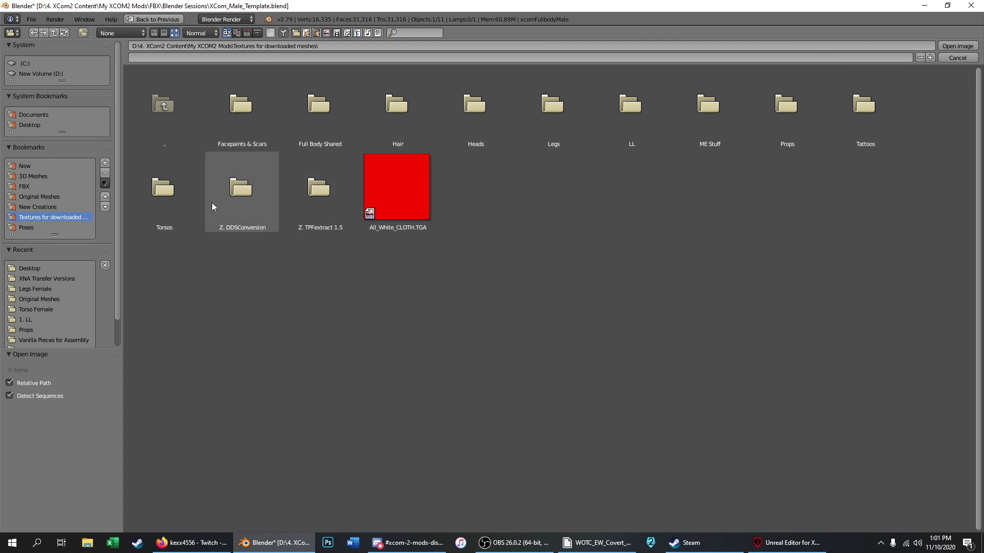
{"action": "left_click", "coordinate": [168, 112]}
{"action": "left_click", "coordinate": [622, 129]}
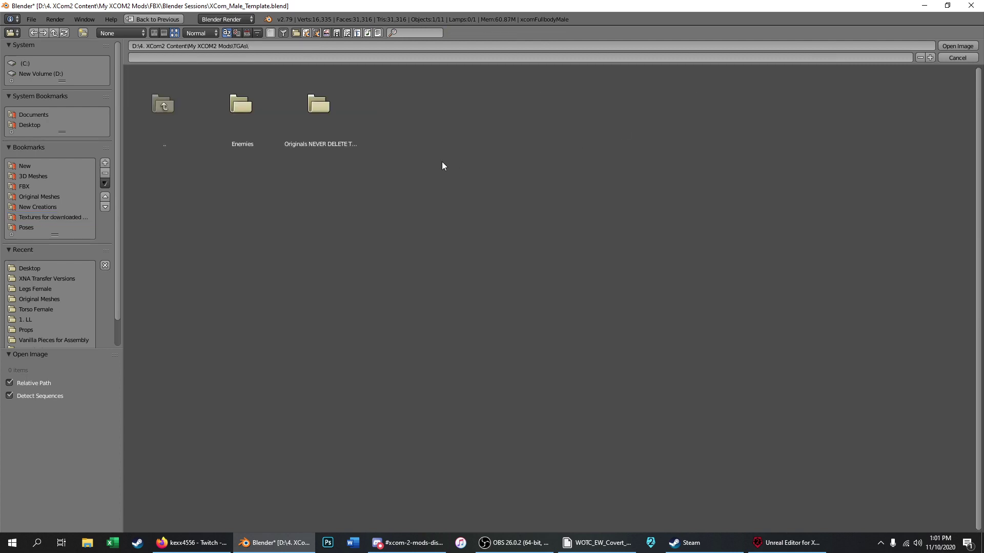
{"action": "left_click", "coordinate": [342, 122]}
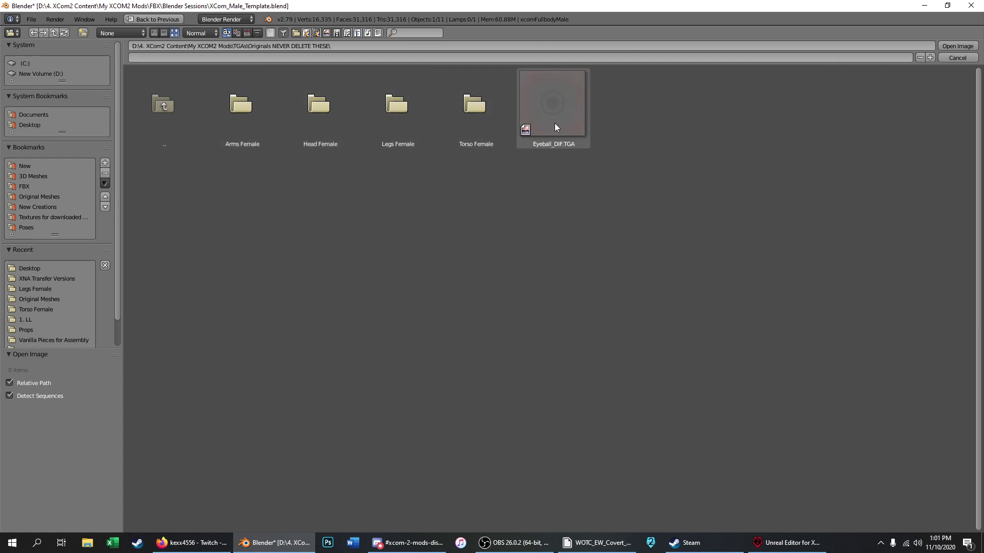
{"action": "left_click", "coordinate": [244, 127]}
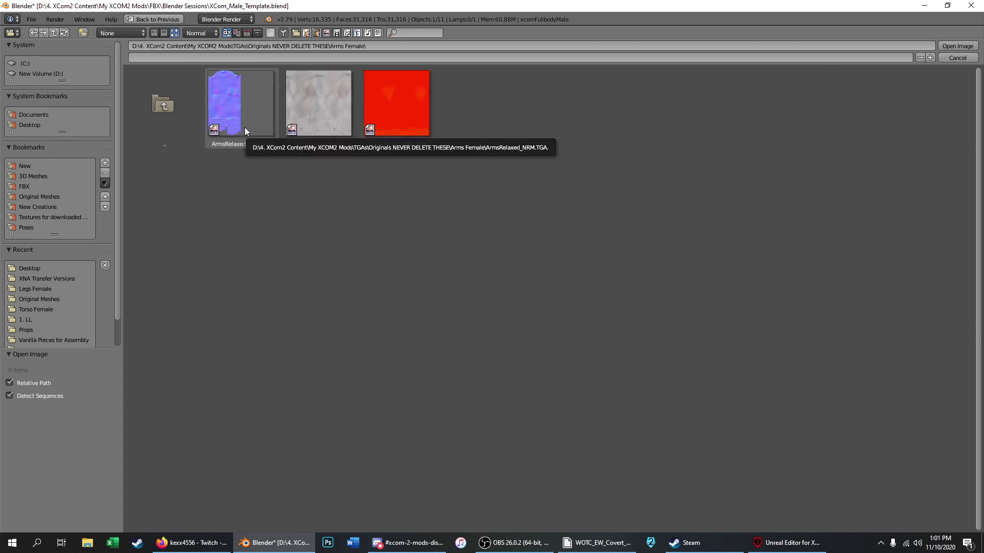
{"action": "left_click", "coordinate": [162, 107]}
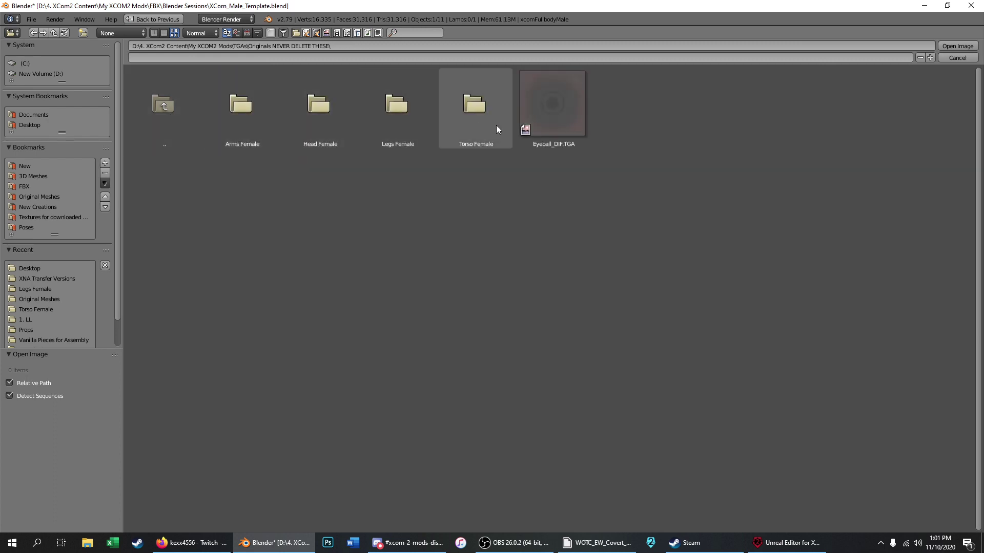
{"action": "left_click", "coordinate": [320, 122]}
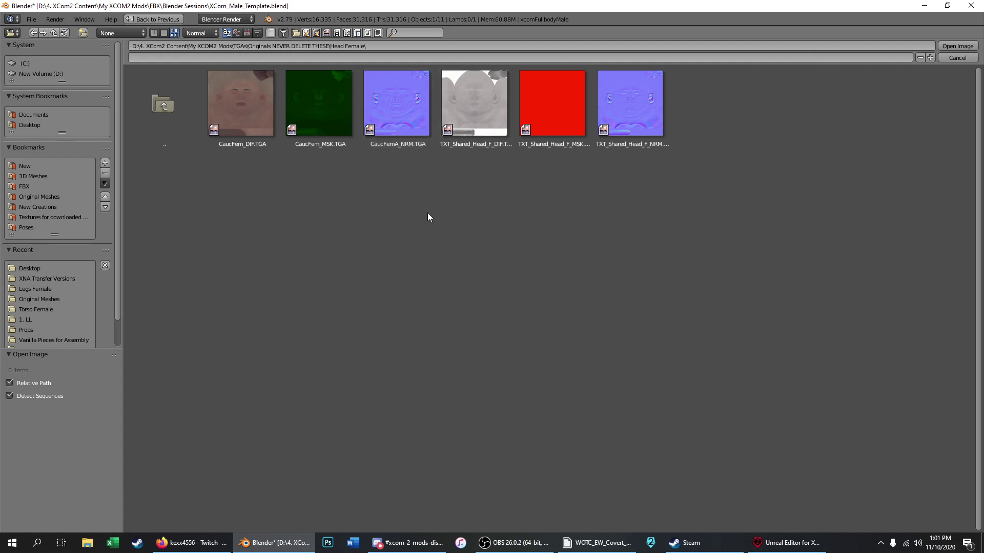
{"action": "double_click", "coordinate": [399, 124]}
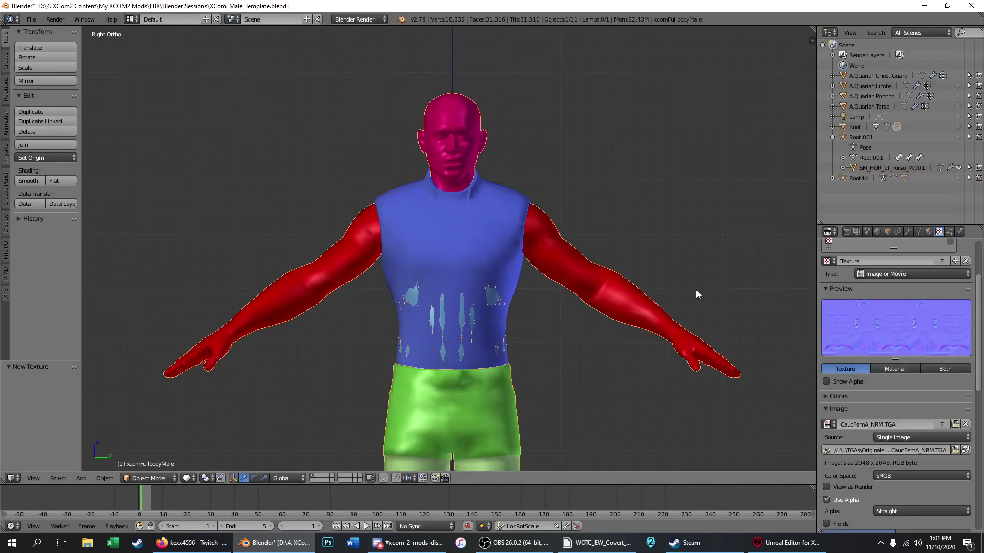
Step: Try Texture viewport shading on the meshes, then switch the viewport to Material shading
{"action": "scroll", "coordinate": [925, 400], "scroll_direction": "up", "scroll_amount": 4}
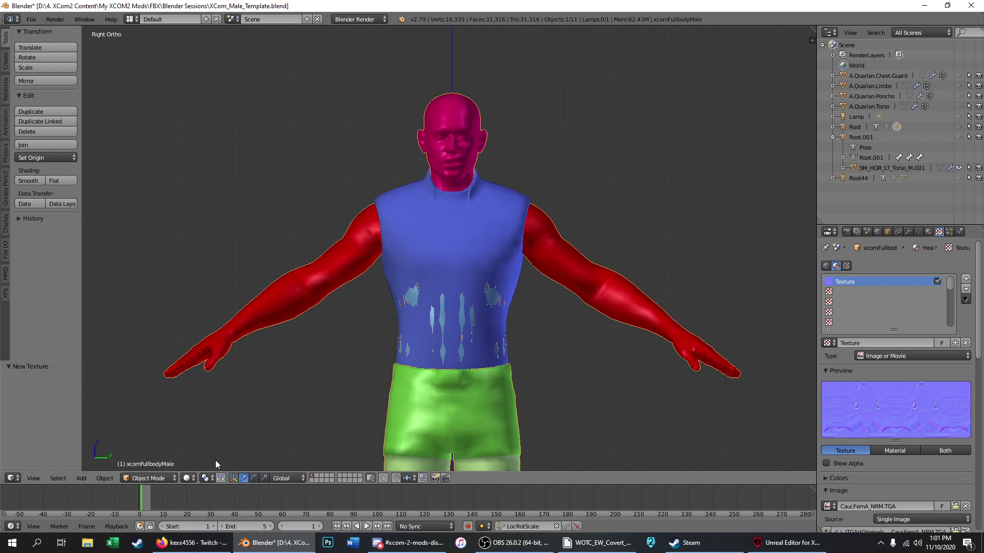
{"action": "left_click", "coordinate": [189, 479]}
{"action": "left_click", "coordinate": [210, 437]}
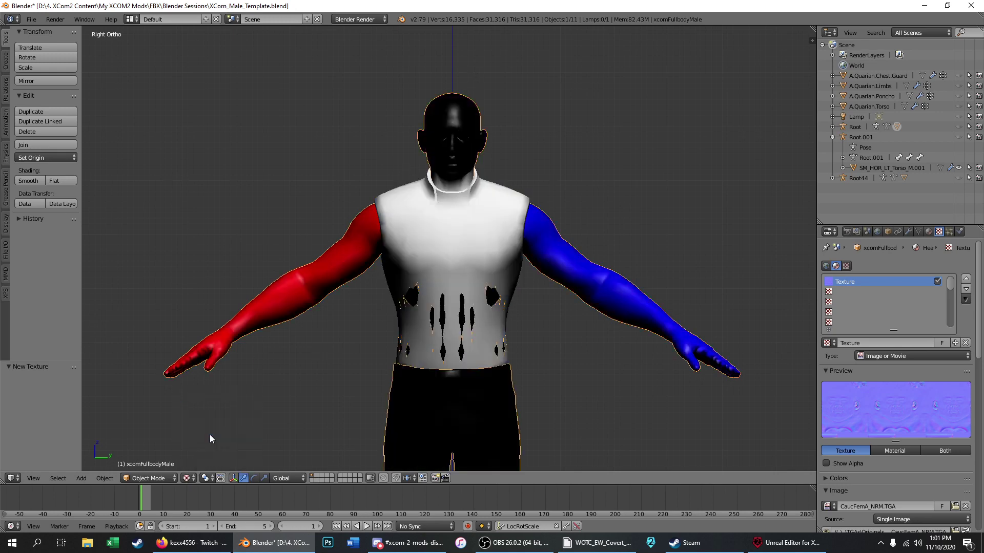
{"action": "left_click", "coordinate": [186, 478]}
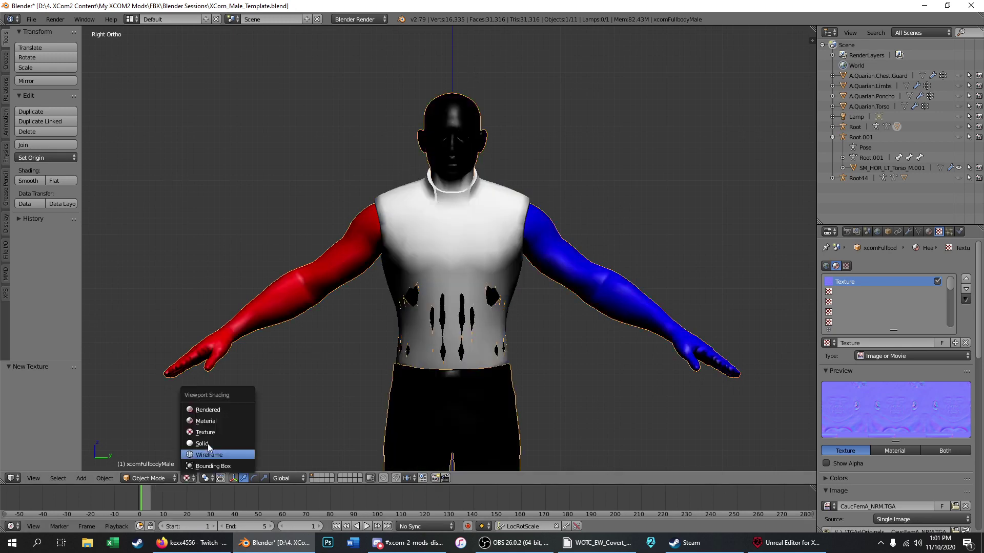
{"action": "left_click", "coordinate": [217, 421]}
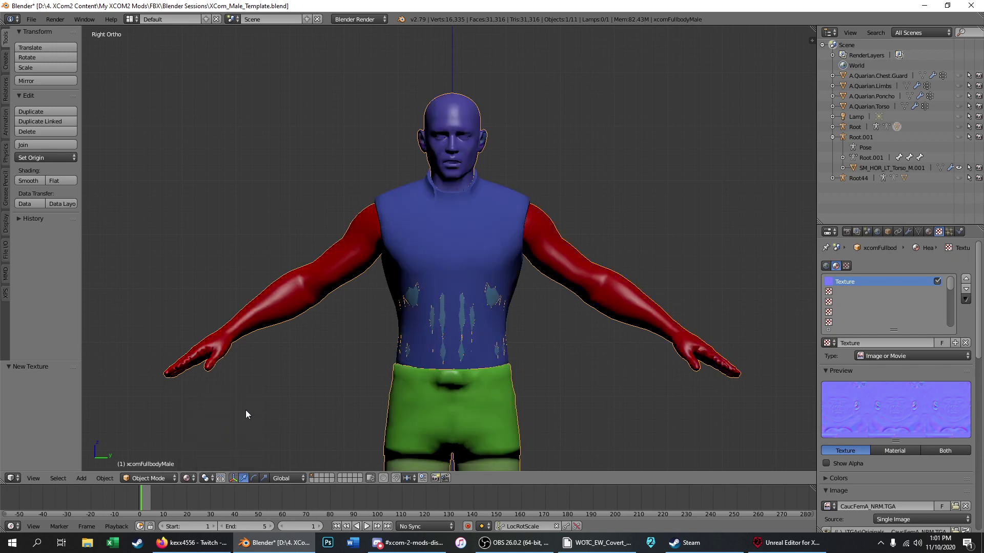
Step: Examine the textured head up close and review the texture's image, mapping and influence settings
{"action": "scroll", "coordinate": [455, 150], "scroll_direction": "up", "scroll_amount": 6}
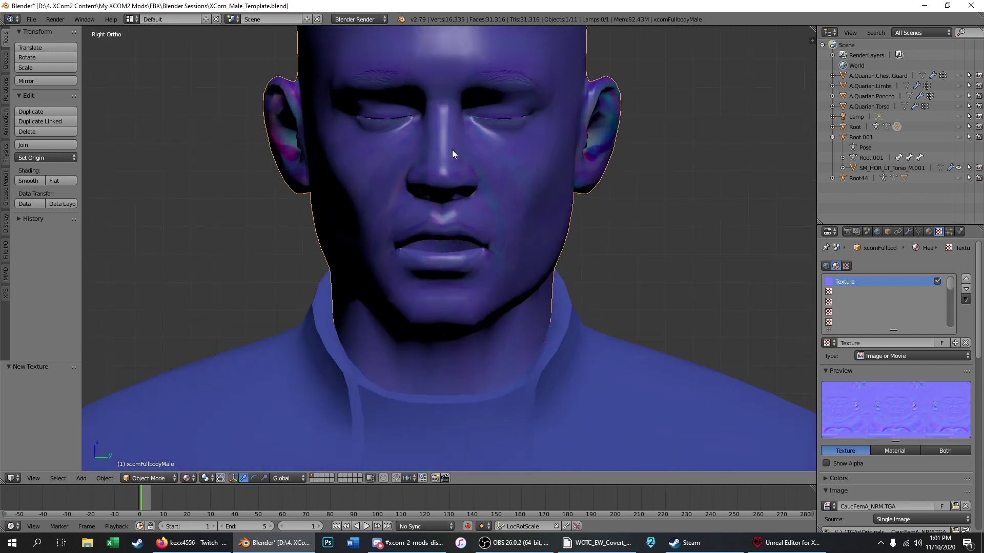
{"action": "middle_click_drag", "start_coordinate": [447, 193], "coordinate": [424, 138]}
{"action": "scroll", "coordinate": [432, 112], "scroll_direction": "down", "scroll_amount": 2}
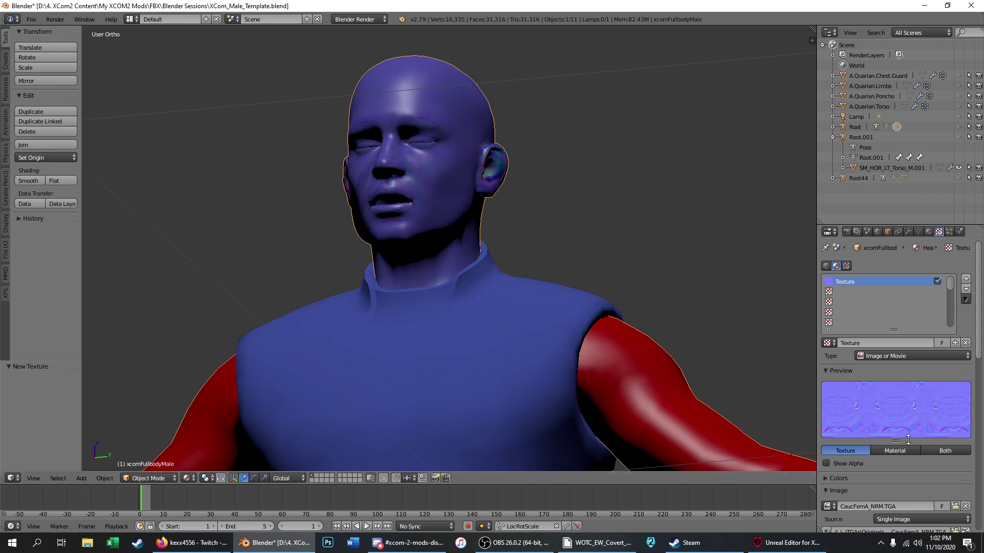
{"action": "scroll", "coordinate": [912, 471], "scroll_direction": "down", "scroll_amount": 6}
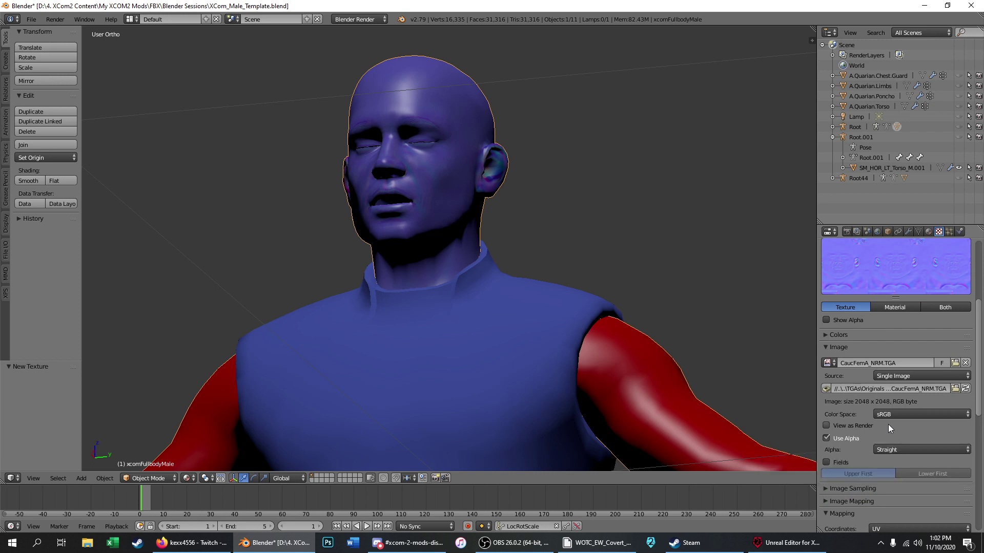
{"action": "scroll", "coordinate": [887, 424], "scroll_direction": "down", "scroll_amount": 12}
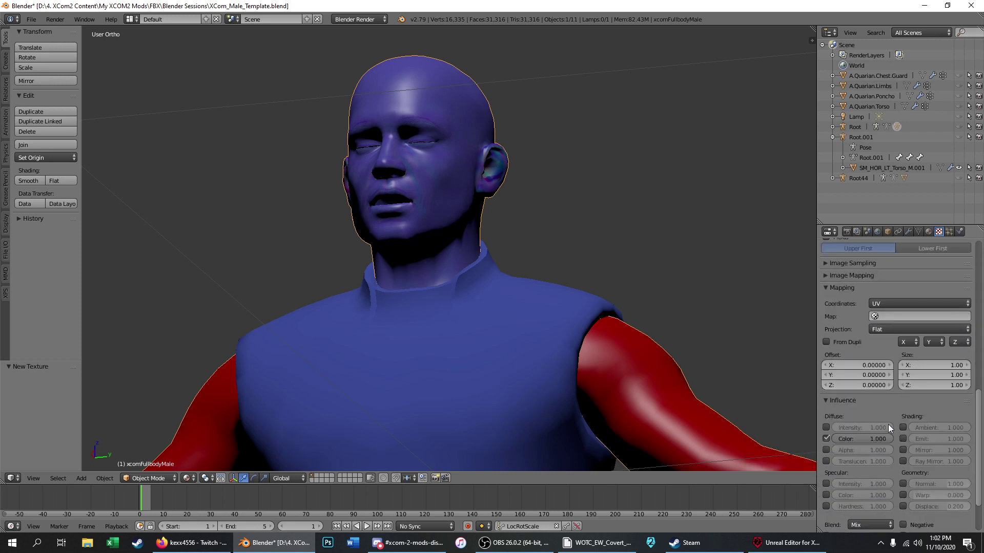
{"action": "scroll", "coordinate": [888, 425], "scroll_direction": "up", "scroll_amount": 15}
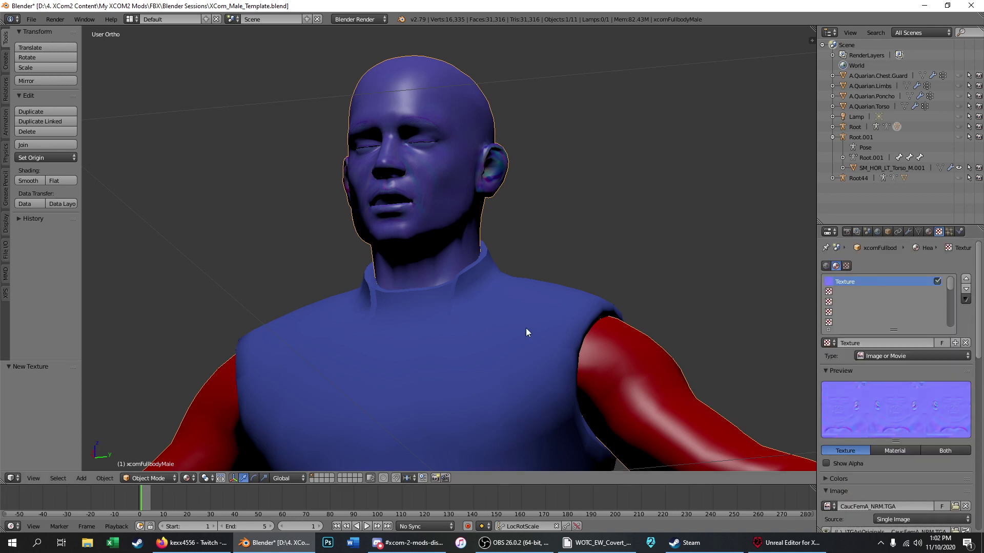
{"action": "key", "text": "KP_3"}
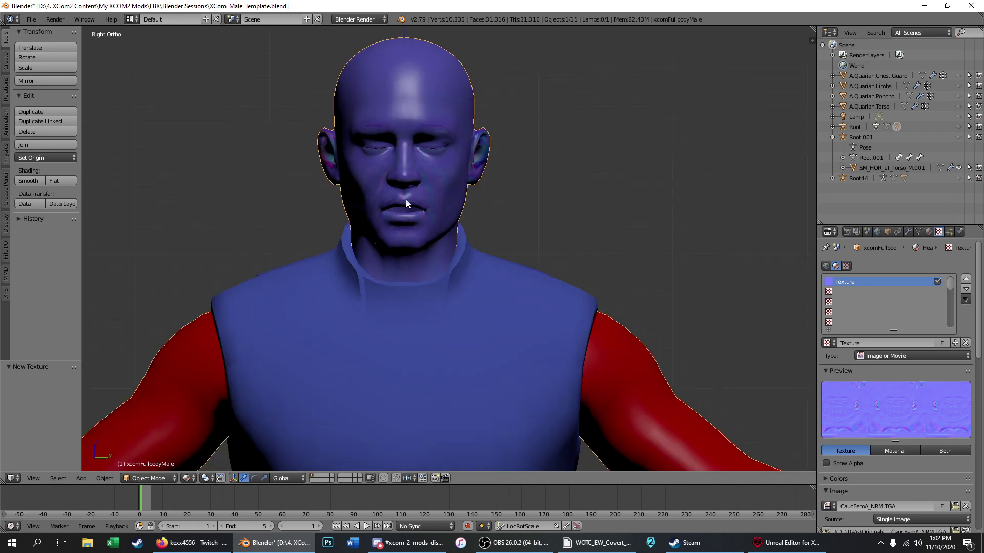
Step: Try the Shadeless option on the Head material, inspect the normal map on the face from several angles, then turn it off
{"action": "left_click", "coordinate": [928, 232]}
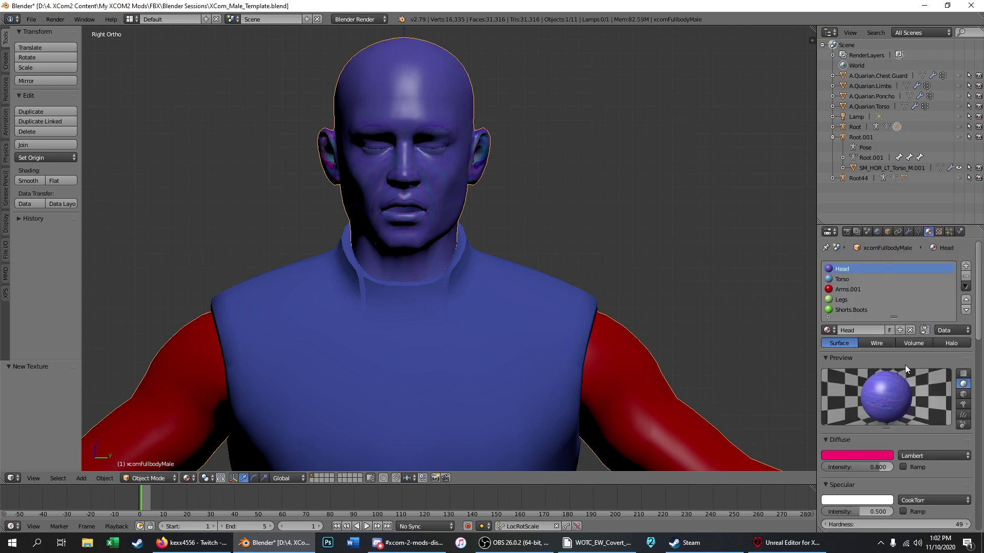
{"action": "scroll", "coordinate": [929, 355], "scroll_direction": "down", "scroll_amount": 8}
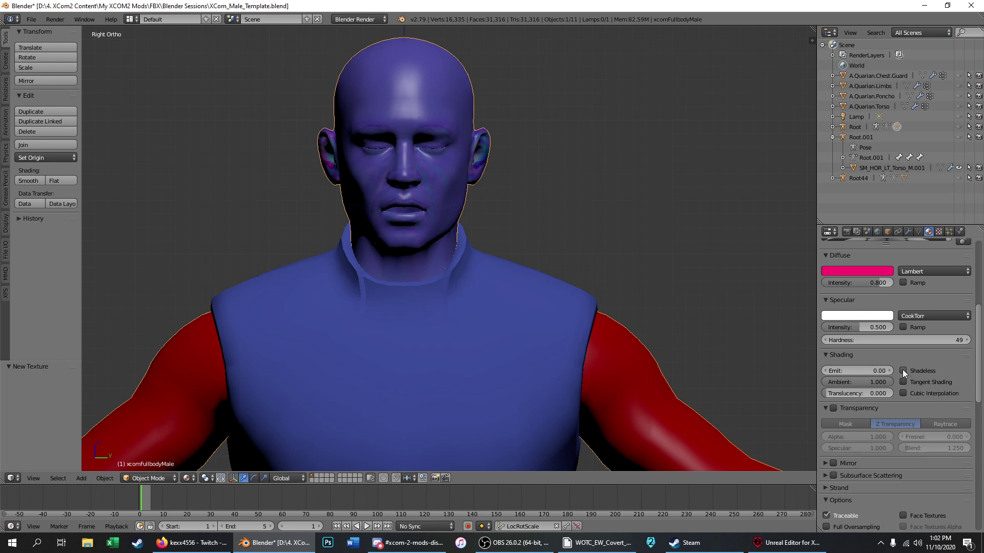
{"action": "left_click", "coordinate": [903, 371]}
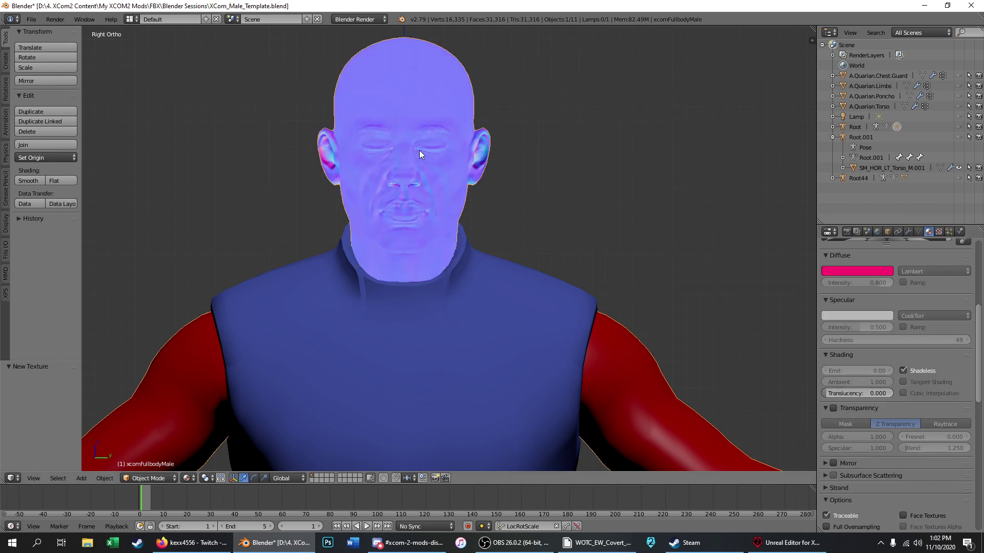
{"action": "scroll", "coordinate": [384, 131], "scroll_direction": "down", "scroll_amount": 2}
{"action": "scroll", "coordinate": [389, 143], "scroll_direction": "up", "scroll_amount": 4}
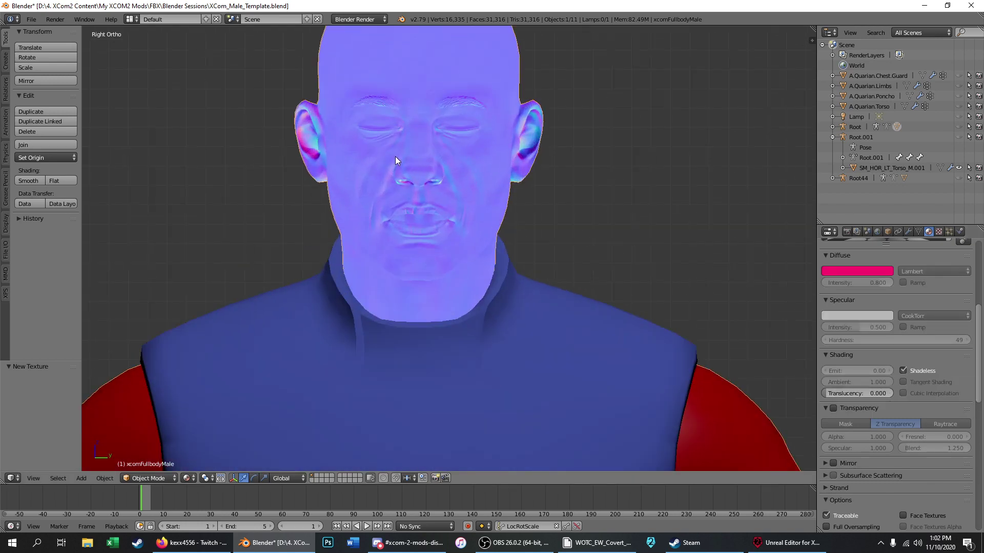
{"action": "scroll", "coordinate": [397, 169], "scroll_direction": "up", "scroll_amount": 1}
{"action": "middle_click_drag", "start_coordinate": [395, 178], "coordinate": [459, 176]}
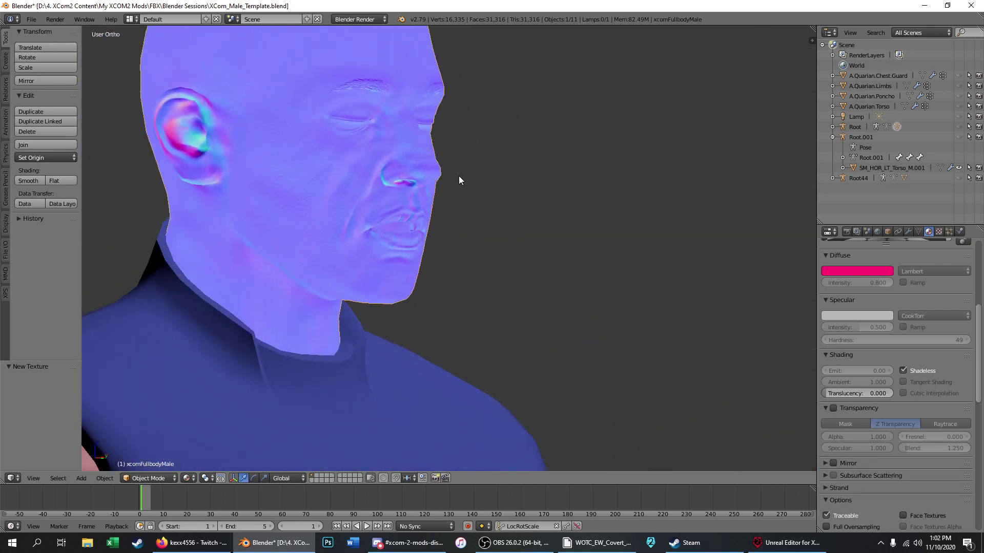
{"action": "key", "text": "KP_3"}
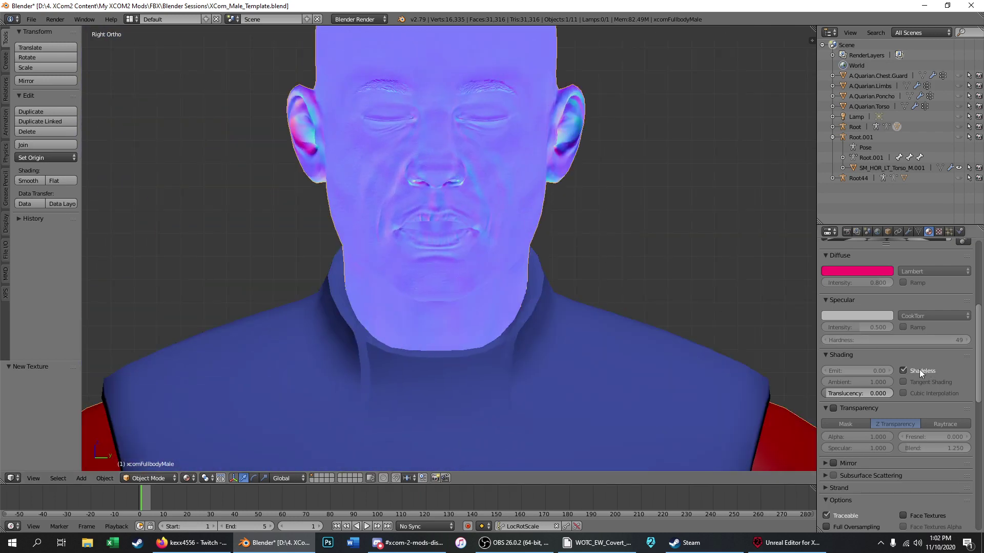
{"action": "left_click", "coordinate": [903, 371]}
{"action": "scroll", "coordinate": [445, 236], "scroll_direction": "down", "scroll_amount": 2}
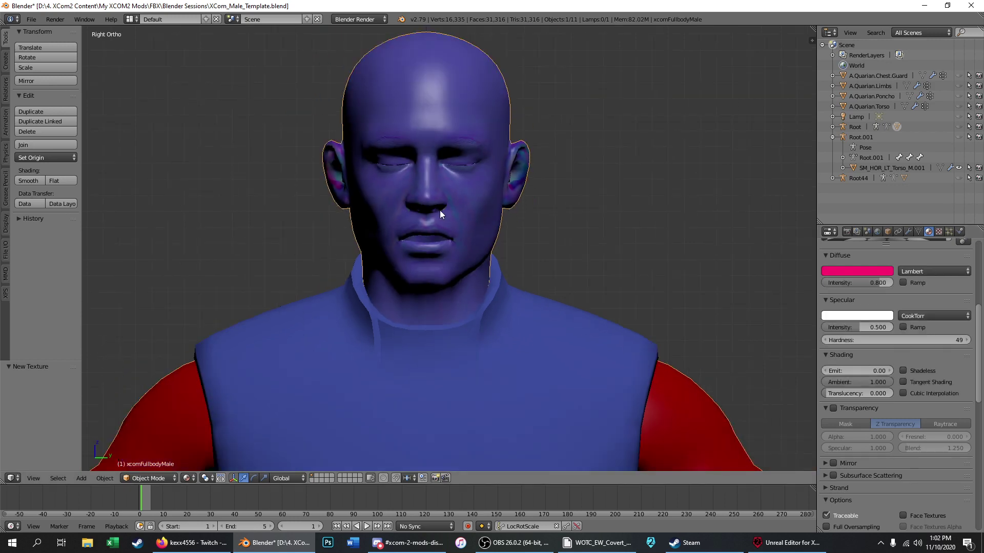
Step: Enter edit mode on the body mesh, deselect everything and try picking vertices on the unlit back of the head
{"action": "key", "text": "ctrl+KP_3"}
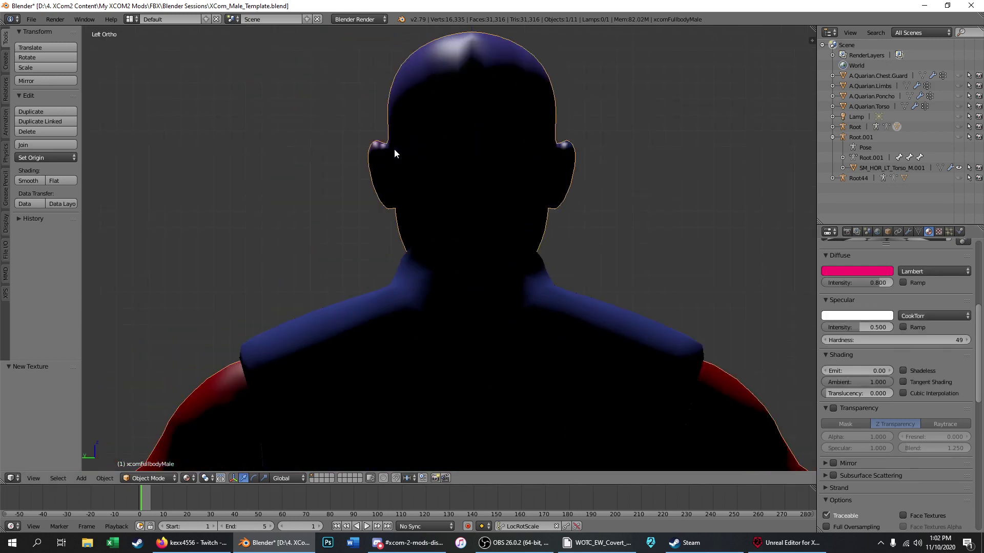
{"action": "middle_click_drag", "start_coordinate": [431, 159], "coordinate": [475, 167]}
{"action": "key", "text": "Tab"}
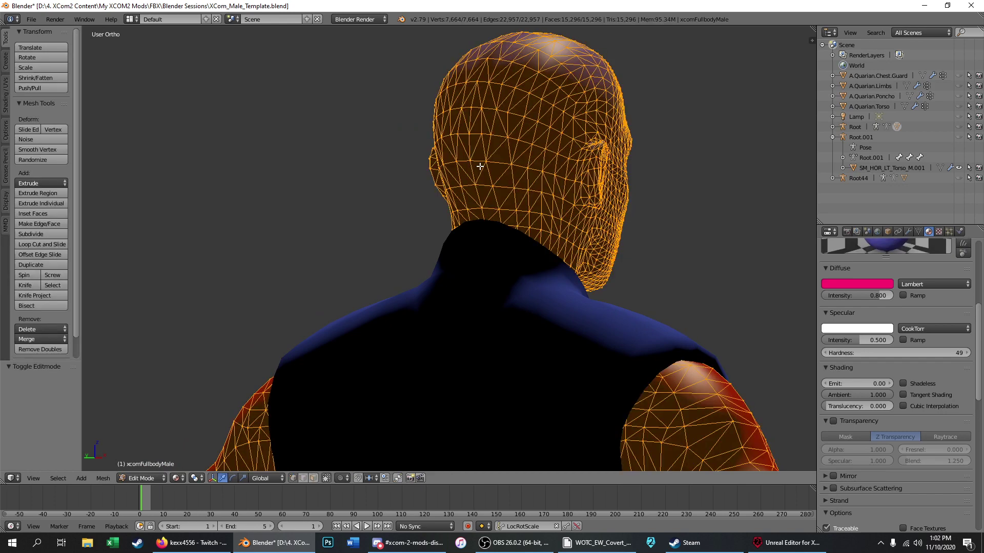
{"action": "key", "text": "a"}
{"action": "scroll", "coordinate": [479, 160], "scroll_direction": "up", "scroll_amount": 4}
{"action": "middle_click_drag", "start_coordinate": [530, 185], "coordinate": [504, 179]}
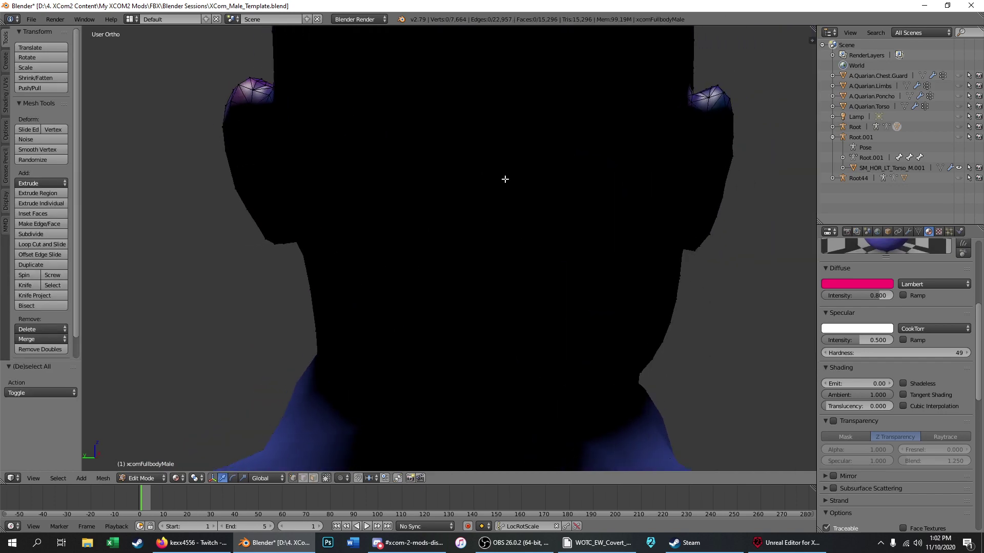
{"action": "right_click", "coordinate": [500, 163]}
{"action": "right_click", "coordinate": [419, 98]}
{"action": "right_click", "coordinate": [506, 92]}
{"action": "right_click", "coordinate": [455, 211]}
{"action": "right_click", "coordinate": [366, 223]}
Step: Enable Shadeless on the Head material and pick individual vertices across the back of the head
{"action": "left_click", "coordinate": [905, 385]}
{"action": "middle_click_drag", "start_coordinate": [481, 184], "coordinate": [440, 169]}
{"action": "right_click", "coordinate": [448, 158]}
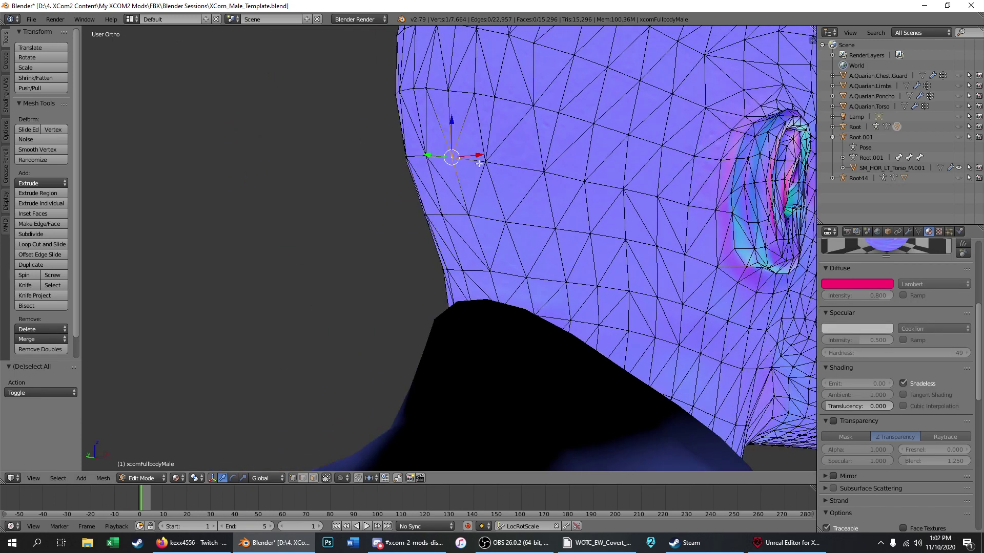
{"action": "right_click", "coordinate": [483, 163]}
{"action": "right_click", "coordinate": [498, 97]}
{"action": "right_click", "coordinate": [475, 94]}
{"action": "right_click", "coordinate": [449, 90]}
{"action": "right_click", "coordinate": [427, 89]}
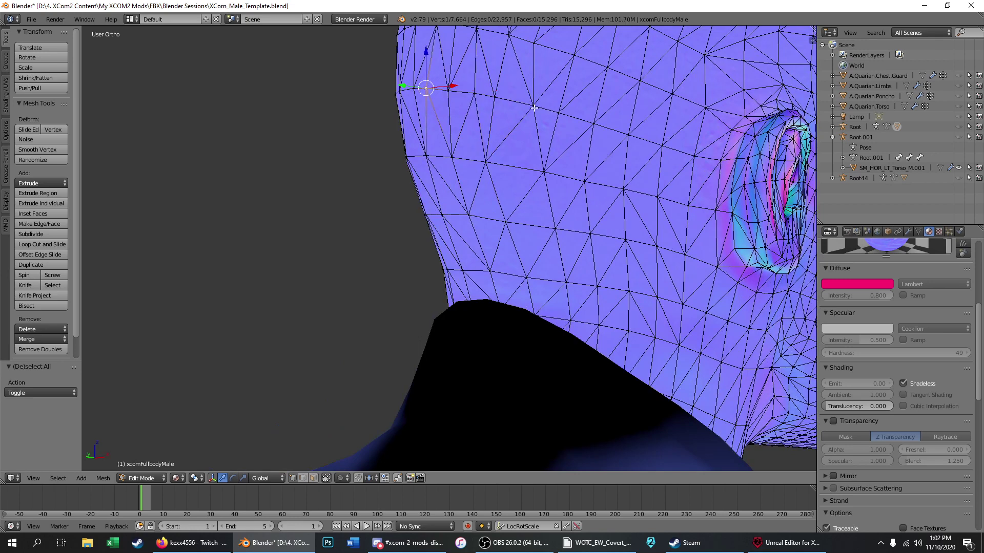
{"action": "right_click", "coordinate": [534, 108]}
{"action": "right_click", "coordinate": [560, 116]}
{"action": "right_click", "coordinate": [543, 170]}
{"action": "right_click", "coordinate": [483, 160]}
{"action": "right_click", "coordinate": [451, 158]}
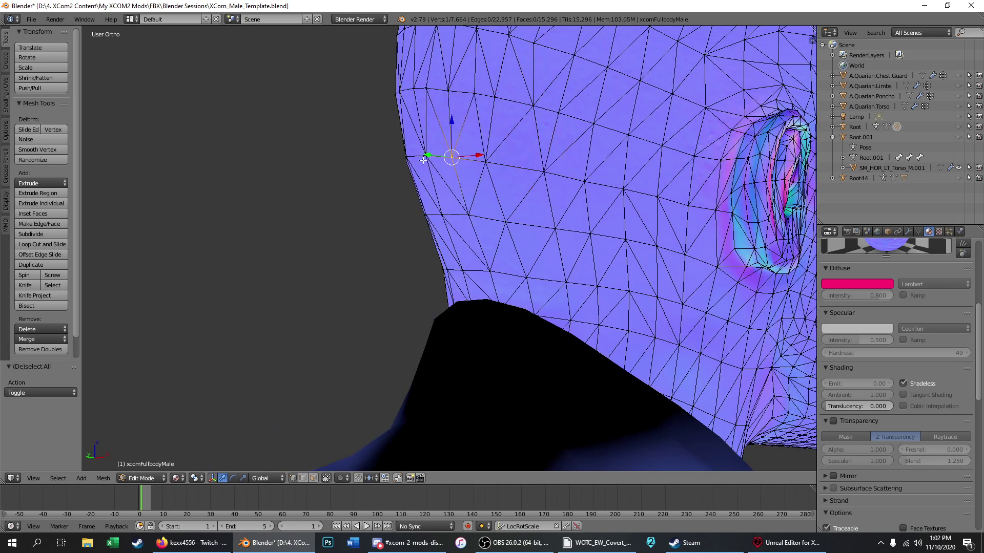
{"action": "right_click", "coordinate": [423, 160]}
Step: Deselect all vertices, return to object mode in the right orthographic view and disable Shadeless on the Head material
{"action": "key", "text": "a"}
{"action": "scroll", "coordinate": [438, 195], "scroll_direction": "down", "scroll_amount": 4}
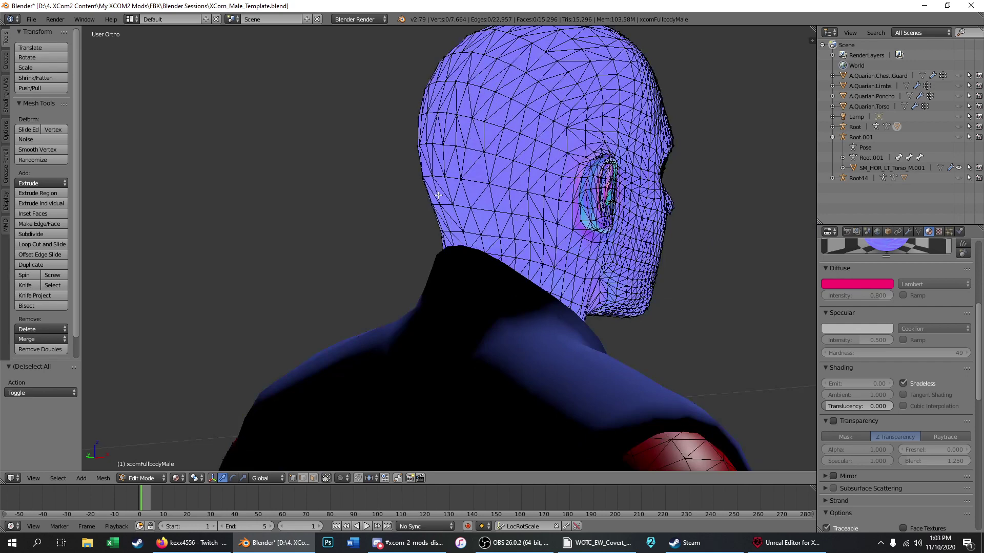
{"action": "key", "text": "Tab"}
{"action": "key", "text": "KP_3"}
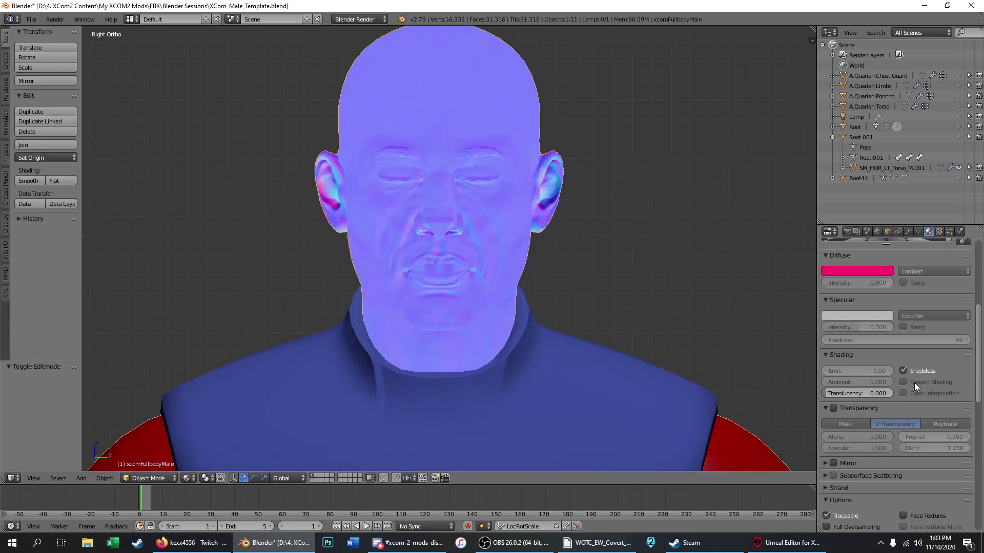
{"action": "left_click", "coordinate": [904, 370]}
{"action": "scroll", "coordinate": [425, 90], "scroll_direction": "down", "scroll_amount": 5}
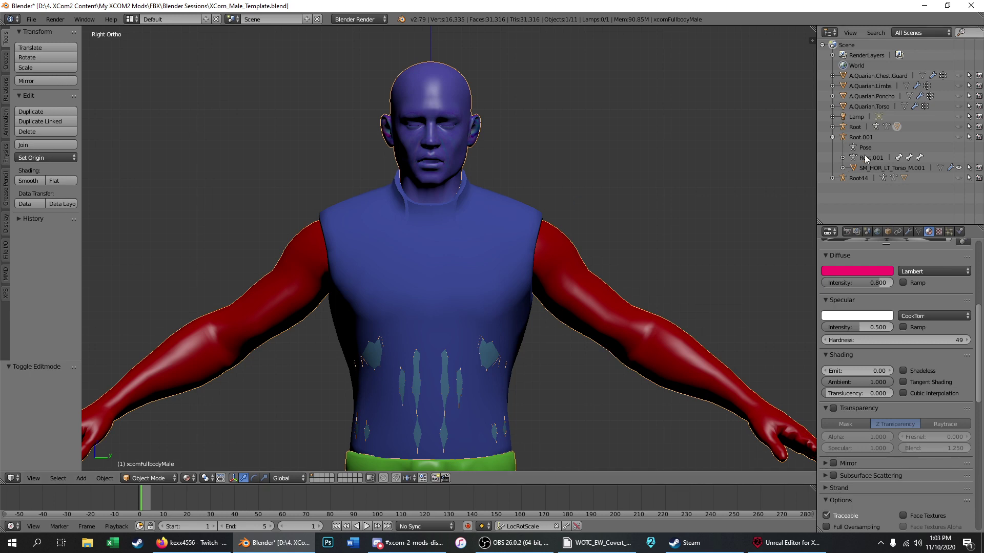
Step: Unhide the imported Root.001 armature, select its torso mesh and inspect it in wireframe before switching to solid shading
{"action": "left_click", "coordinate": [833, 127]}
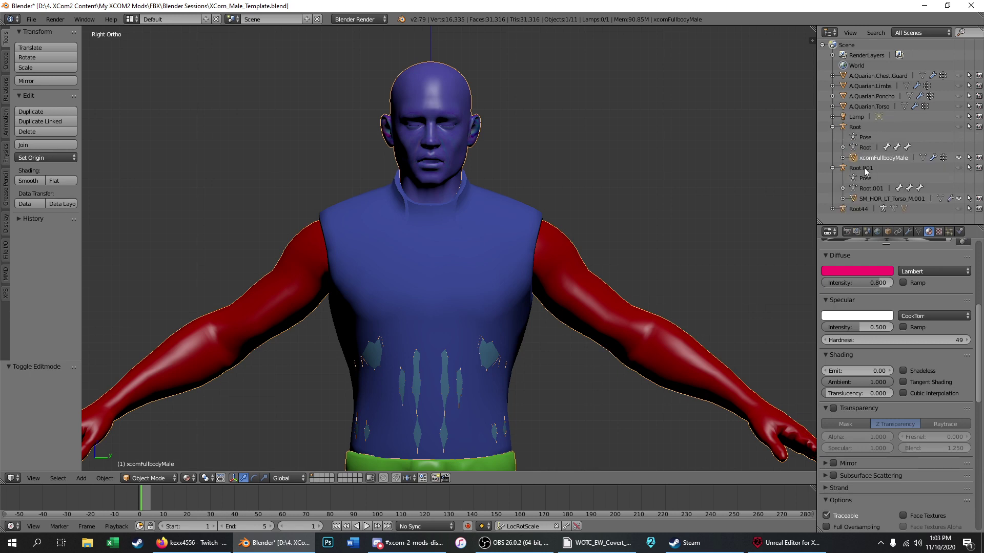
{"action": "left_click", "coordinate": [958, 167]}
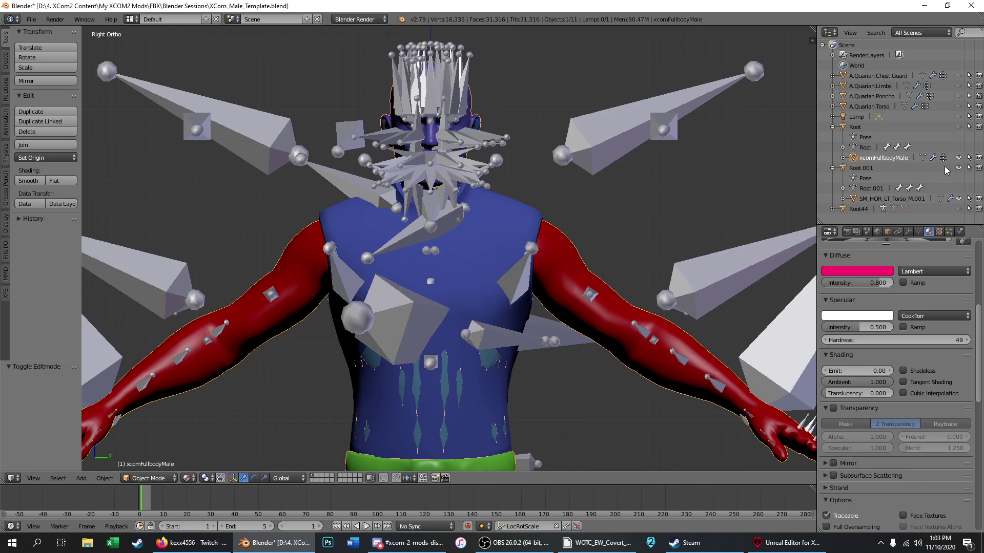
{"action": "left_click", "coordinate": [877, 198]}
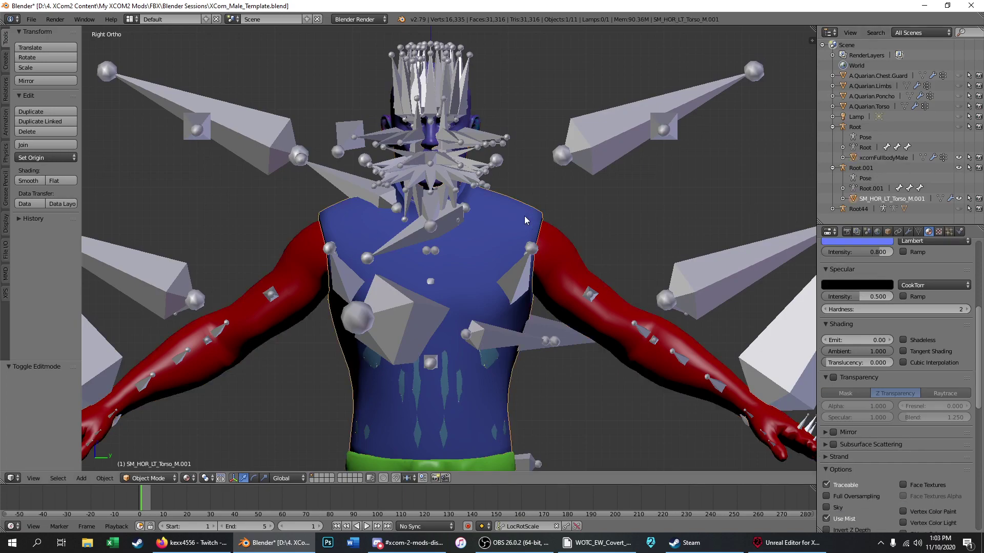
{"action": "key", "text": "z"}
{"action": "scroll", "coordinate": [406, 103], "scroll_direction": "down", "scroll_amount": 2}
{"action": "middle_click_drag", "start_coordinate": [451, 247], "coordinate": [487, 243]}
{"action": "key", "text": "KP_3"}
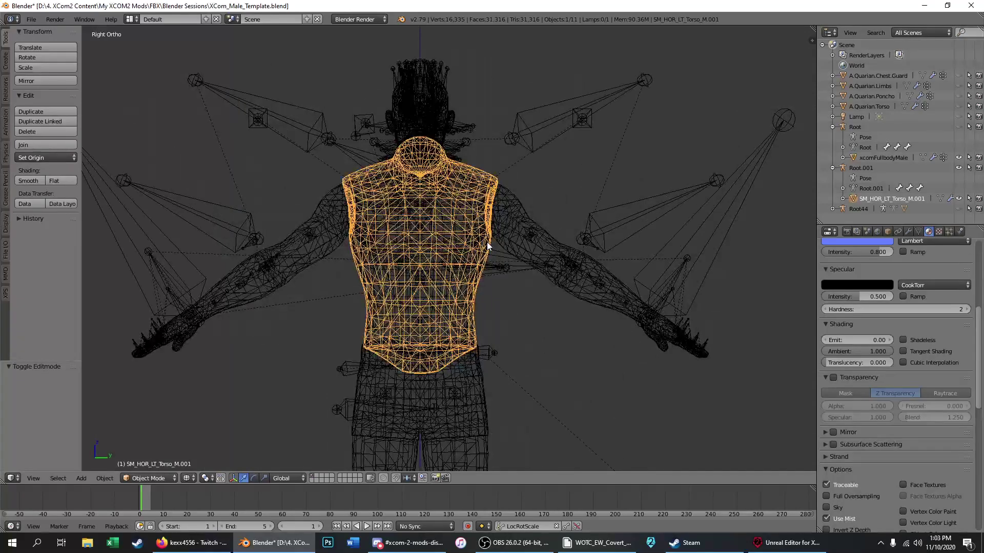
{"action": "key", "text": "z"}
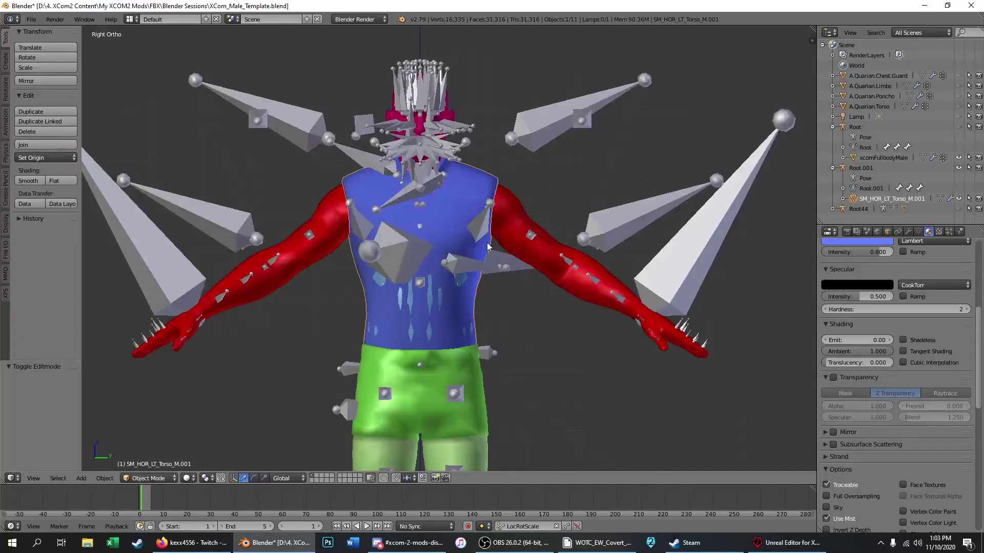
Step: Rename the imported torso mesh under Root.001 to Reaper.Torso
{"action": "double_click", "coordinate": [870, 199]}
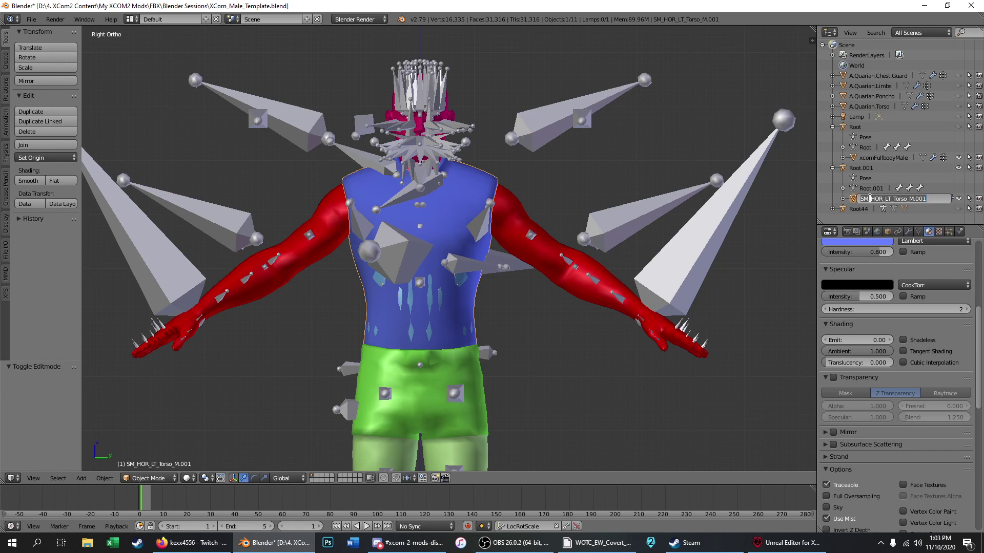
{"action": "type", "text": "Reaper.Tors"}
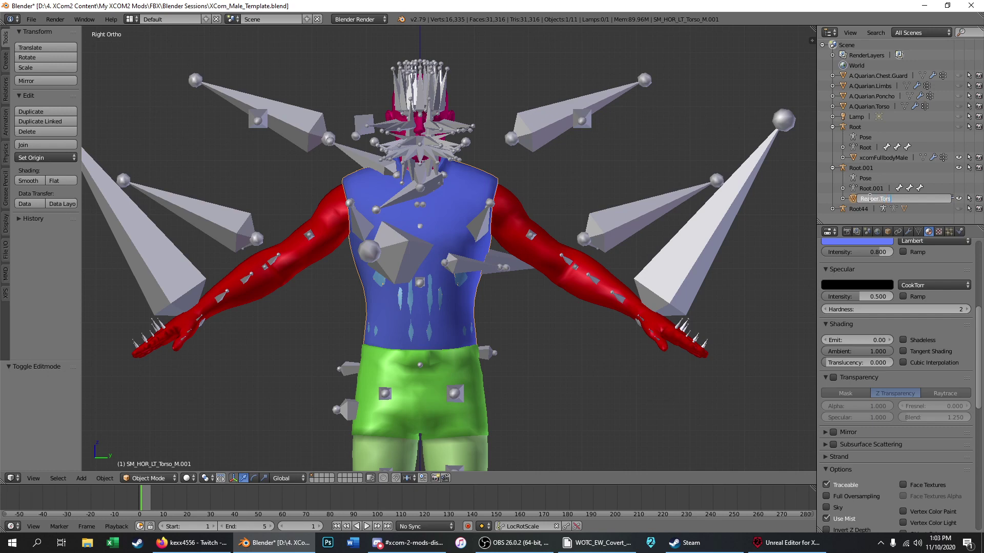
{"action": "type", "text": "o"}
{"action": "key", "text": "Return"}
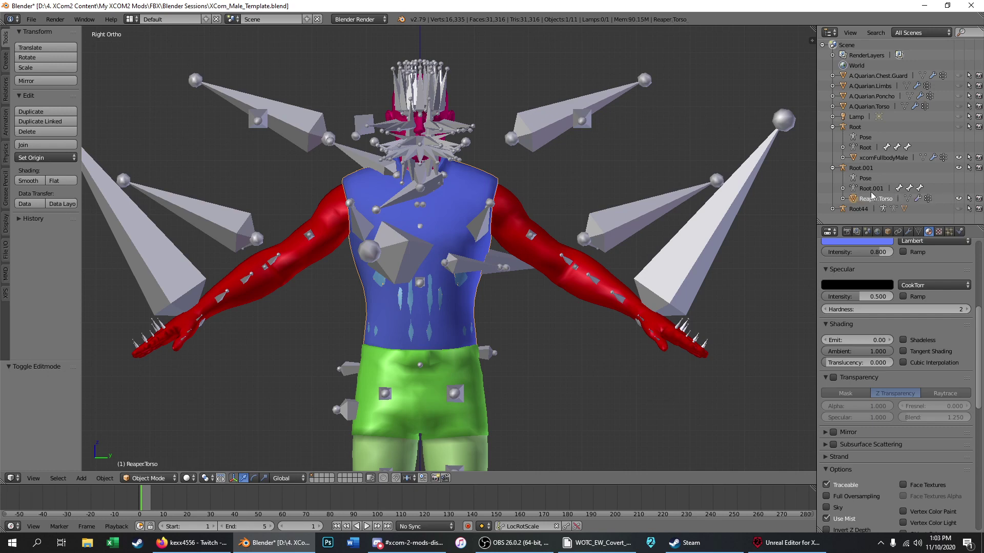
Step: Clear the Reaper.Torso mesh's parent with Clear and Keep Transformation to detach it from the Root.001 armature
{"action": "right_click", "coordinate": [644, 230]}
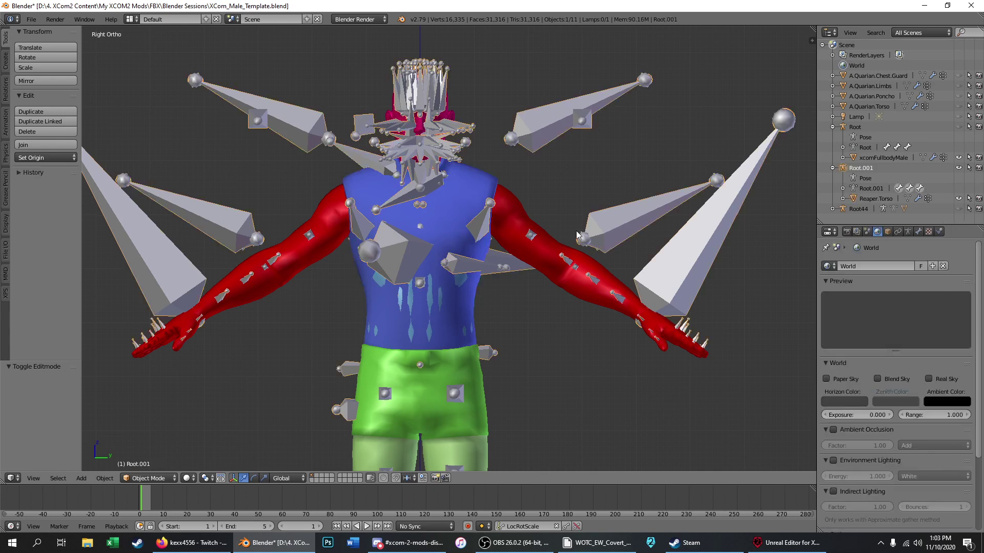
{"action": "right_click", "coordinate": [479, 176]}
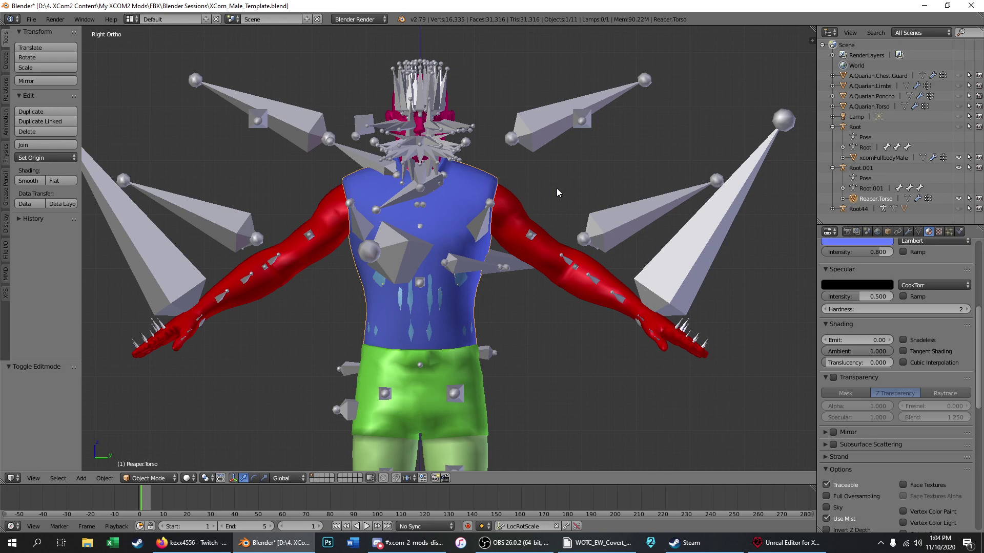
{"action": "key", "text": "alt+p"}
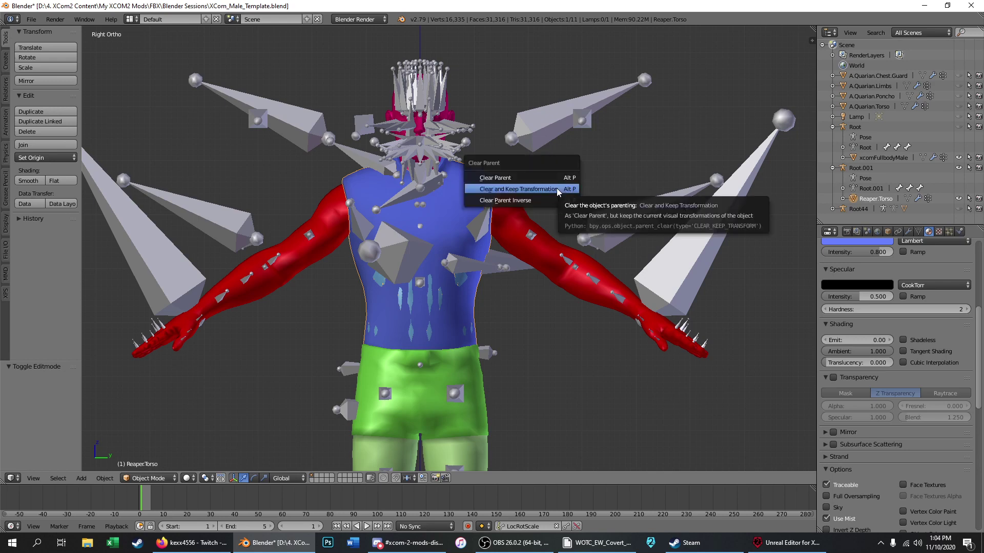
{"action": "left_click", "coordinate": [557, 192]}
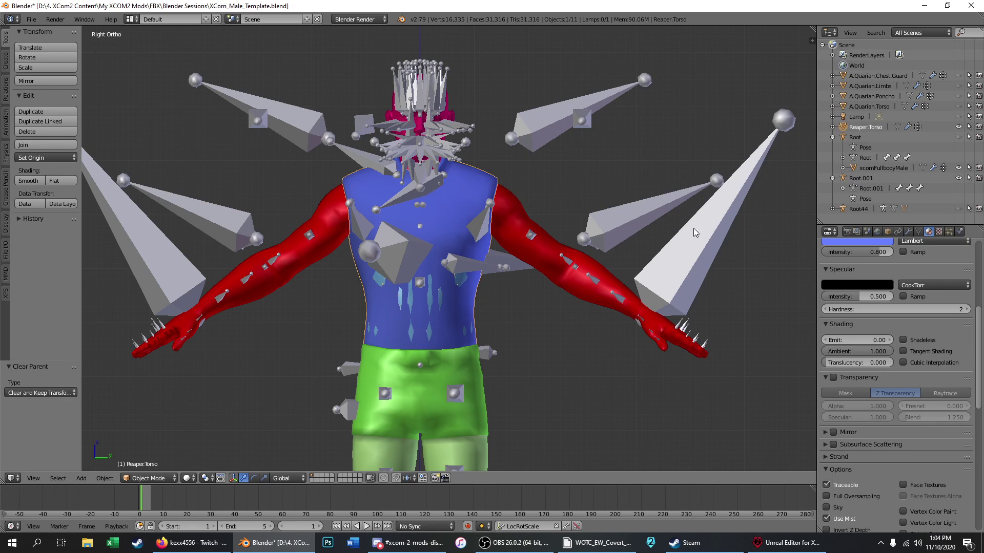
Step: Delete the leftover Root.001 armature and unhide the template's Root armature
{"action": "left_click", "coordinate": [861, 178]}
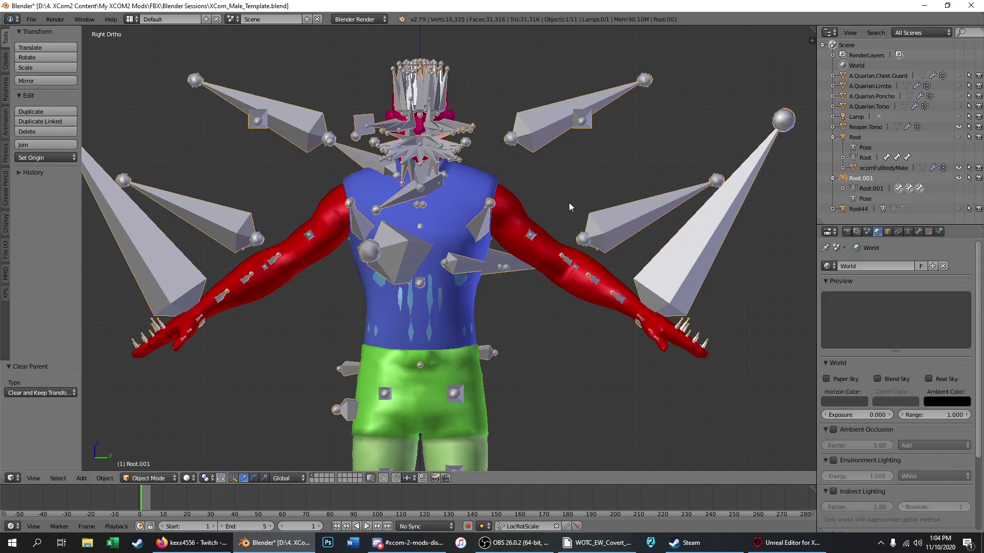
{"action": "left_click", "coordinate": [31, 132]}
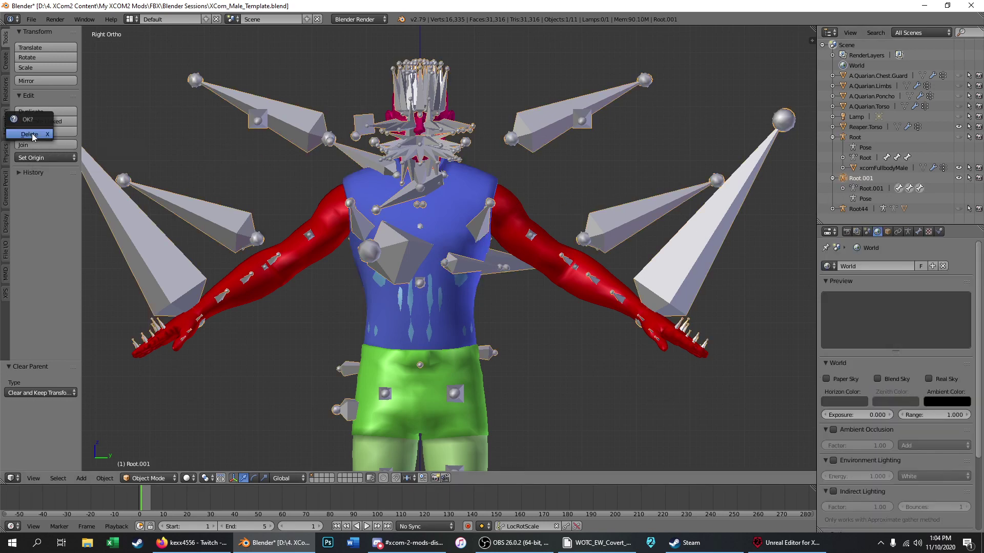
{"action": "left_click", "coordinate": [30, 134]}
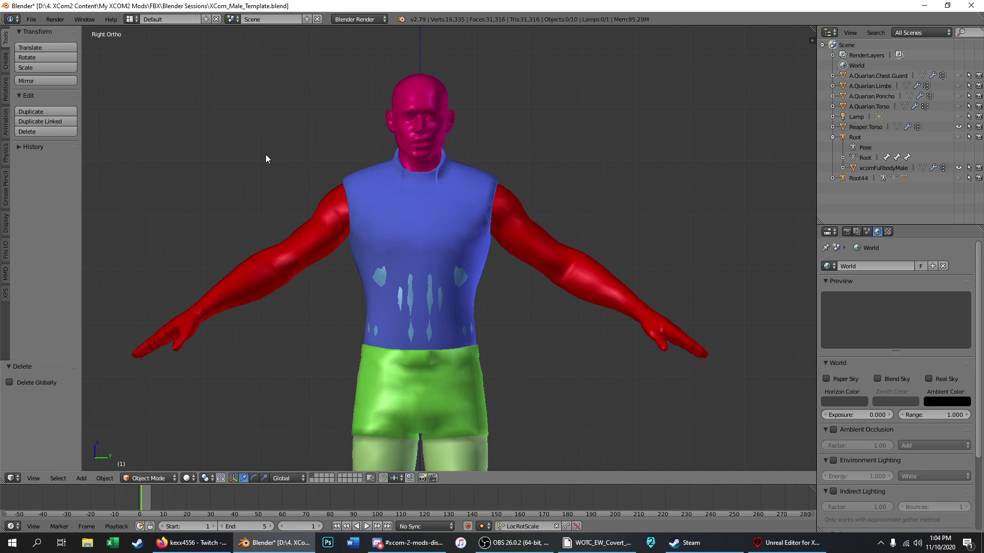
{"action": "right_click", "coordinate": [453, 161]}
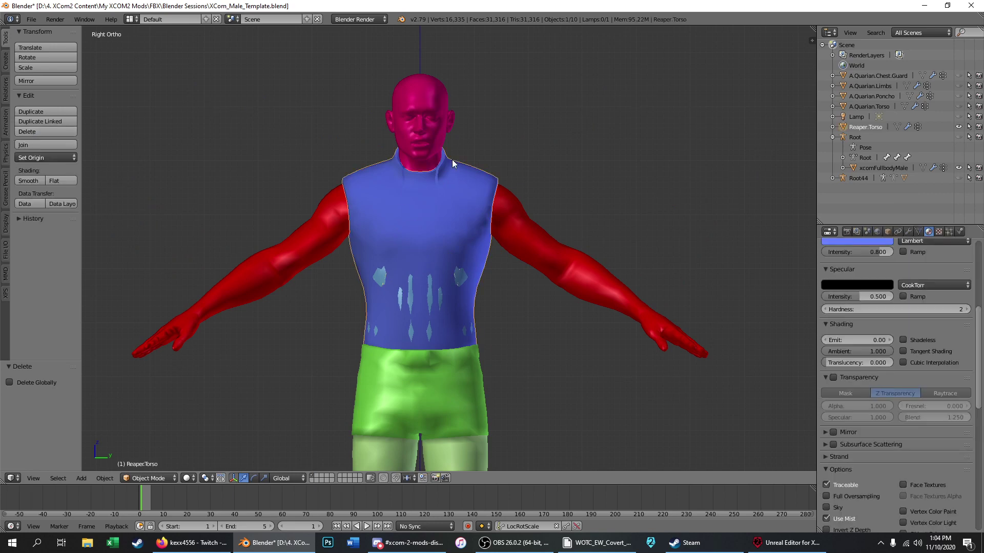
{"action": "left_click", "coordinate": [959, 137]}
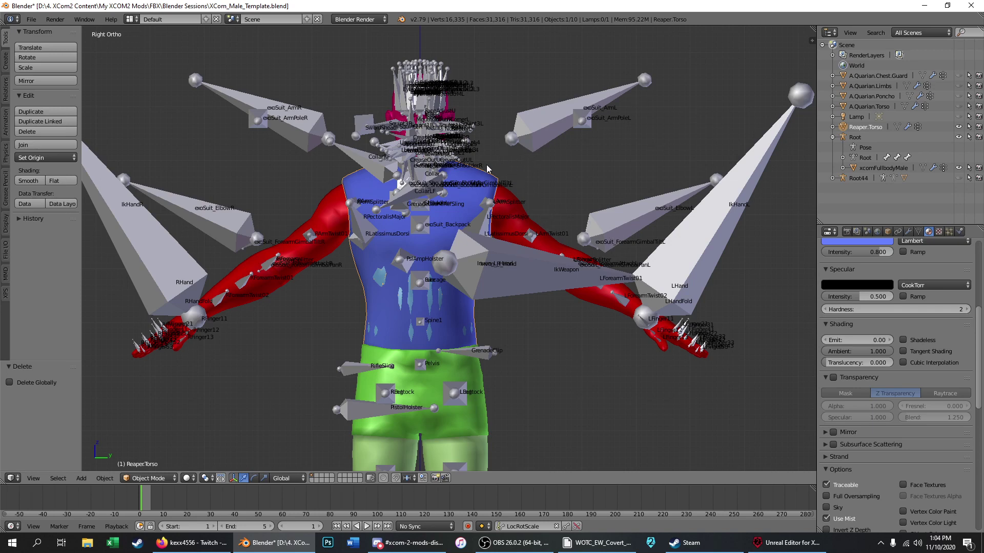
Step: Select the torso mesh and then the Root armature, and parent them with Armature Deform
{"action": "key", "text": "a"}
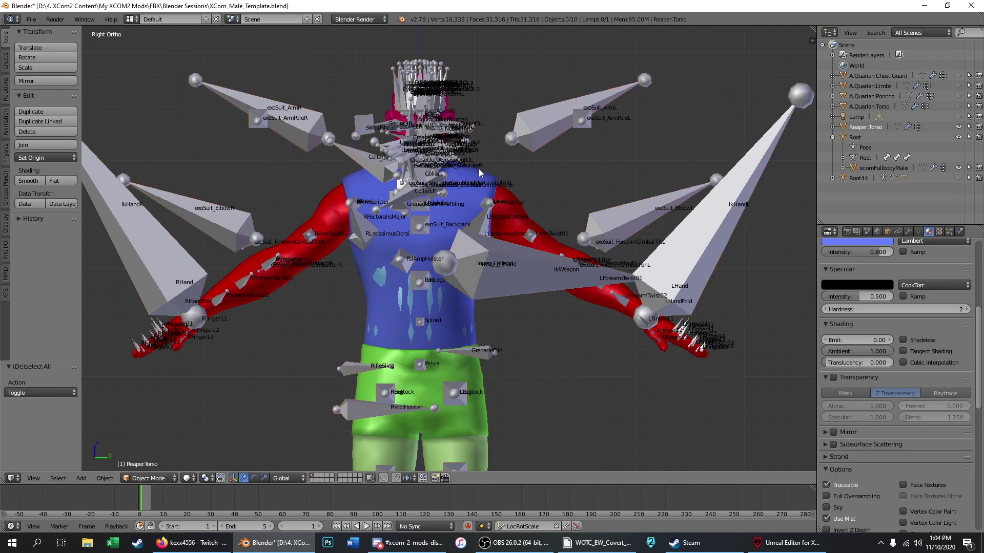
{"action": "right_click", "coordinate": [480, 173]}
{"action": "right_click", "coordinate": [541, 150], "text": "shift"}
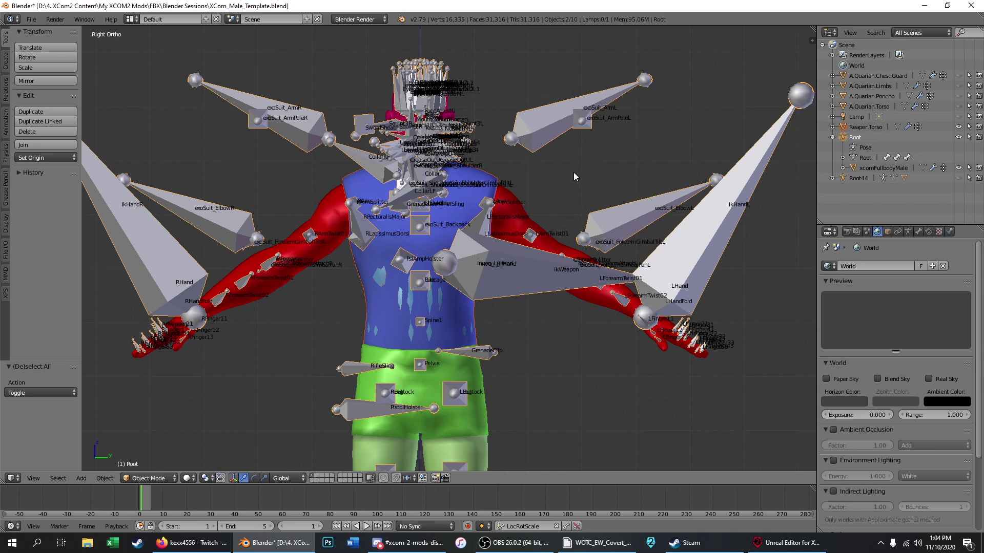
{"action": "key", "text": "ctrl+p"}
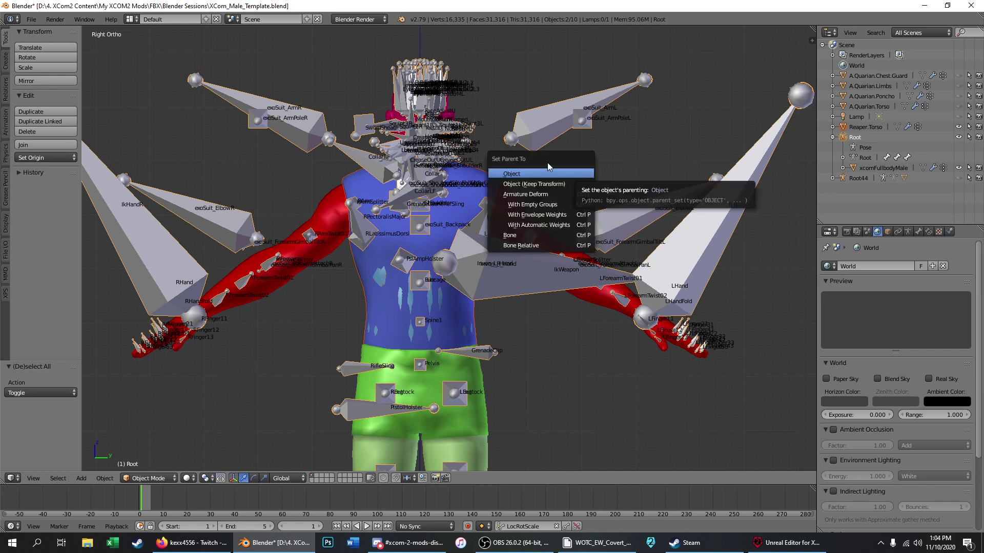
{"action": "left_click", "coordinate": [560, 194]}
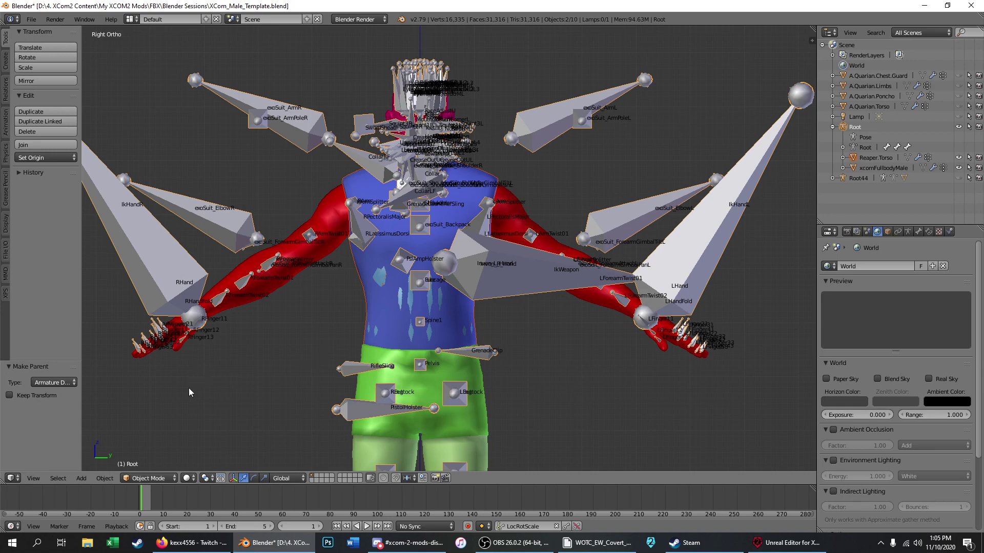
Step: Enter pose mode on the Root armature and test-rotate the Ribcage bone to check the torso's deformation, cancelling the rotation
{"action": "left_click", "coordinate": [148, 478]}
{"action": "left_click", "coordinate": [149, 454]}
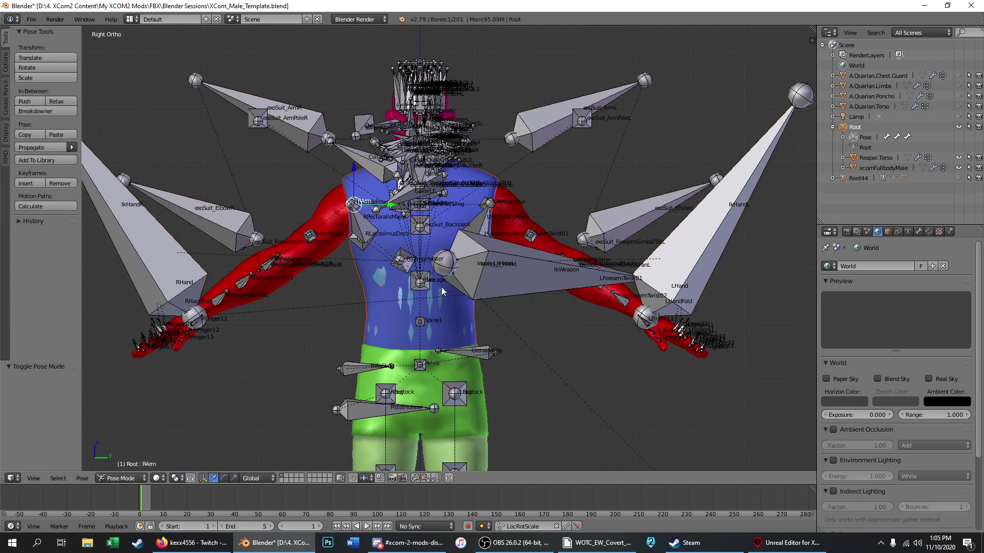
{"action": "right_click", "coordinate": [420, 285]}
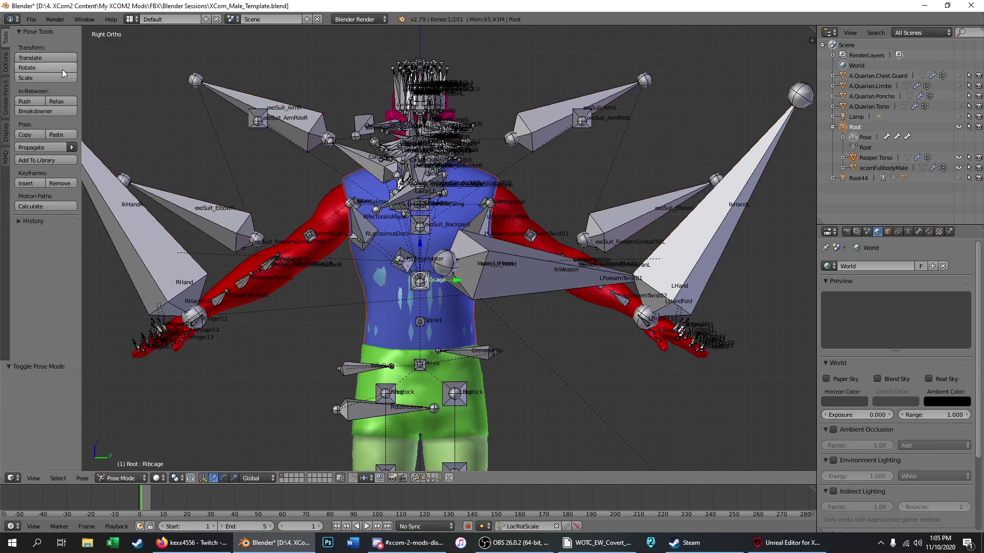
{"action": "left_click", "coordinate": [46, 67]}
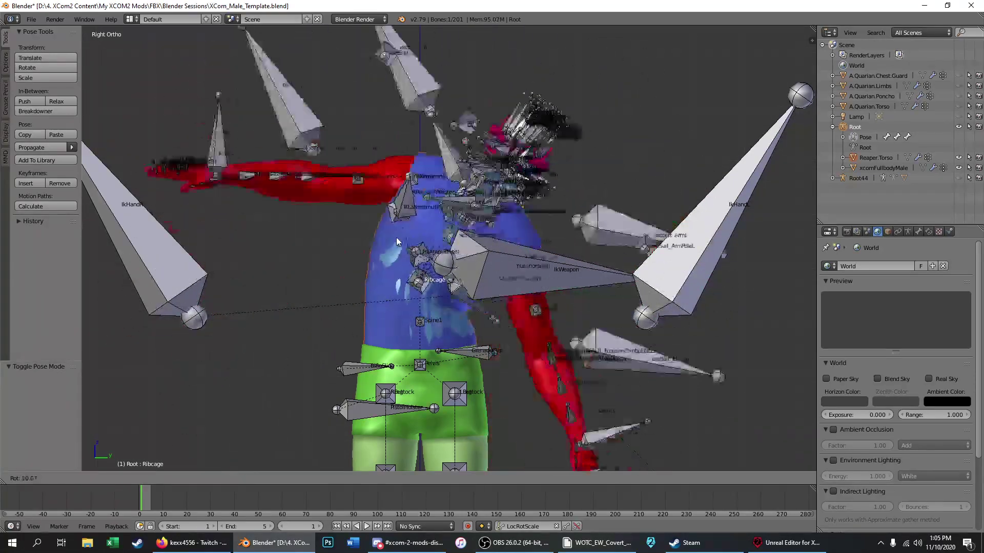
{"action": "right_click", "coordinate": [378, 253]}
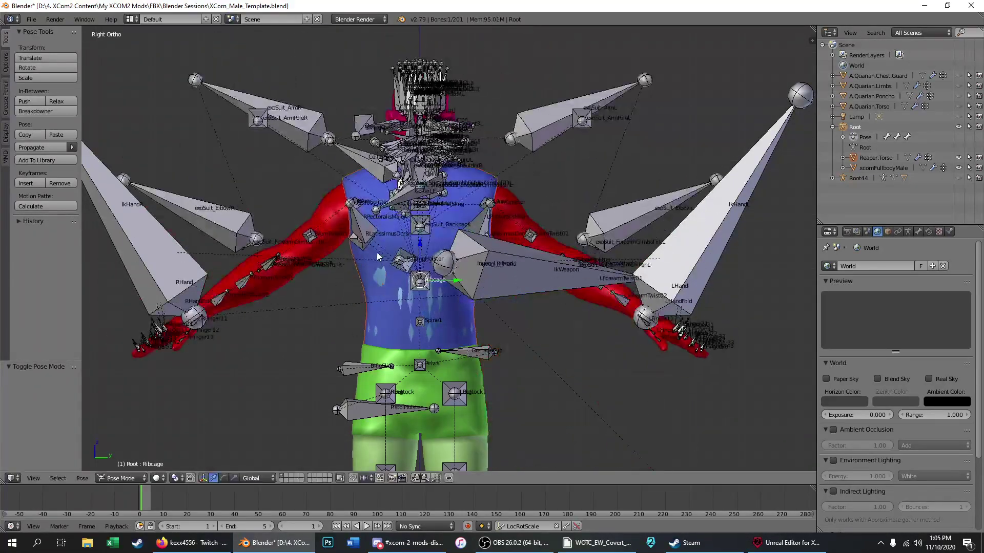
Step: Return to object mode and undo the posing and selection steps back past the torso's Armature Deform parenting
{"action": "left_click", "coordinate": [127, 480]}
{"action": "left_click", "coordinate": [128, 466]}
{"action": "key", "text": "ctrl+z"}
{"action": "key", "text": "ctrl+z"}
{"action": "key", "text": "ctrl+z"}
{"action": "key", "text": "ctrl+z"}
{"action": "key", "text": "ctrl+z"}
{"action": "key", "text": "ctrl+z"}
{"action": "key", "text": "ctrl+z"}
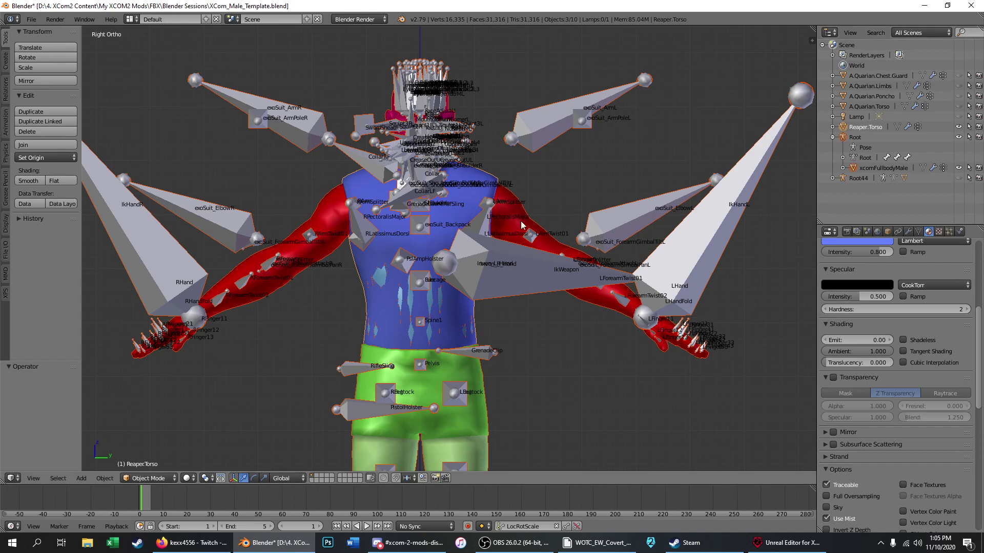
Step: Test-rotate the Root armature's Ribcage bone with the torso unparented, cancel the rotation and return to object mode
{"action": "right_click", "coordinate": [234, 235]}
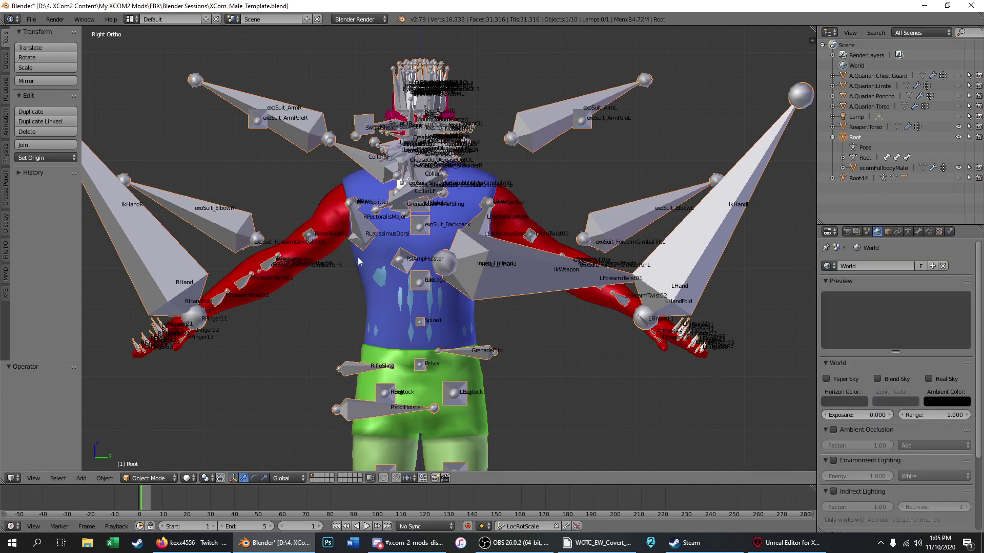
{"action": "left_click", "coordinate": [148, 478]}
{"action": "left_click", "coordinate": [144, 442]}
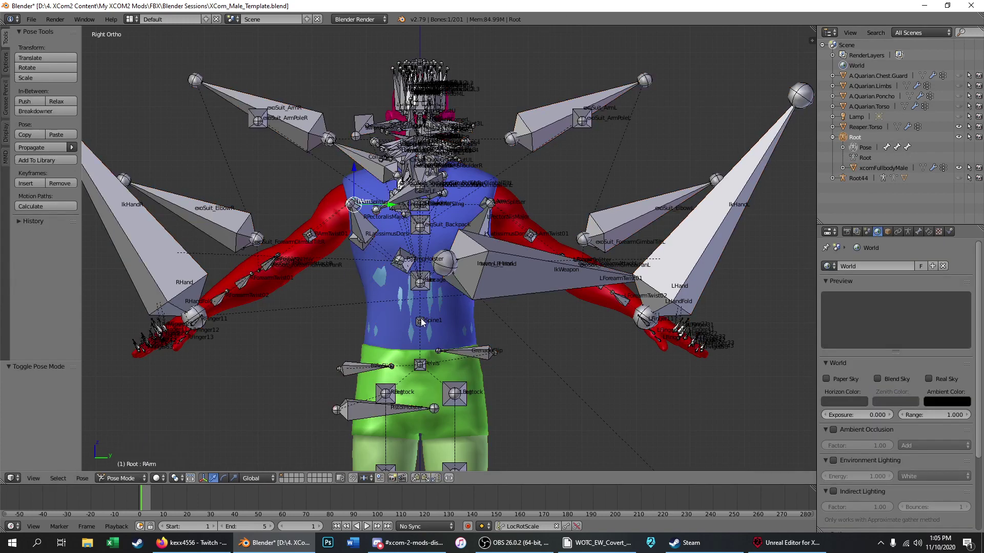
{"action": "right_click", "coordinate": [424, 285]}
{"action": "left_click", "coordinate": [58, 68]}
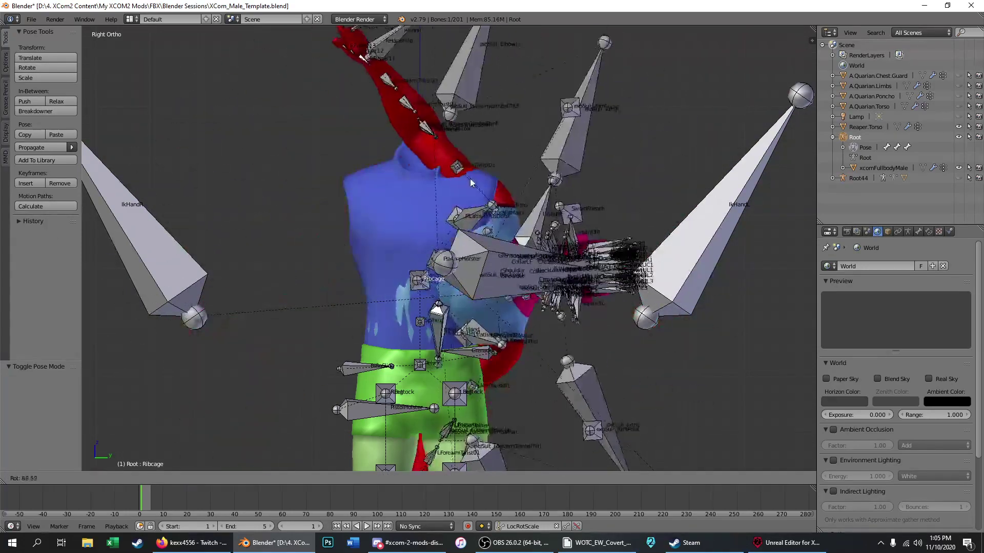
{"action": "right_click", "coordinate": [335, 290]}
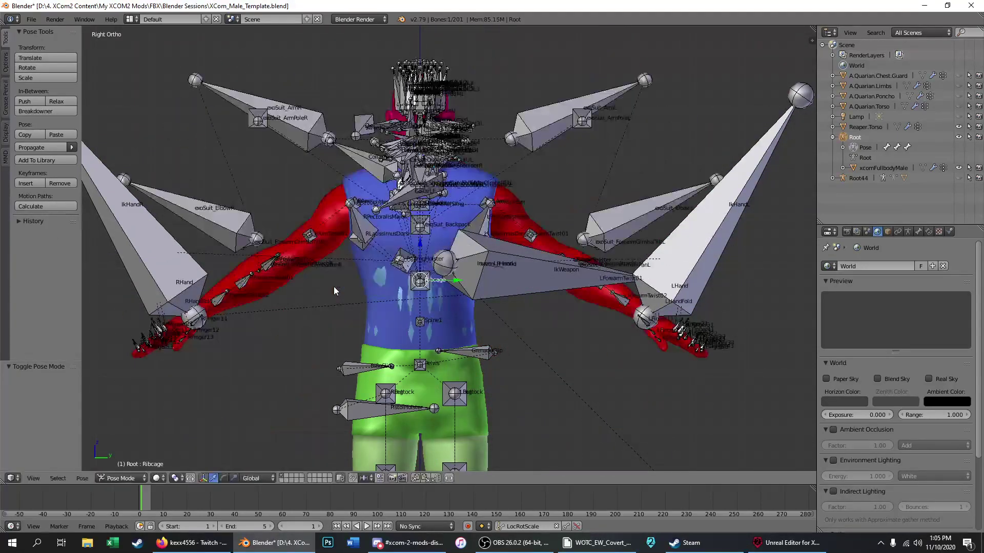
{"action": "left_click", "coordinate": [119, 478]}
{"action": "left_click", "coordinate": [125, 467]}
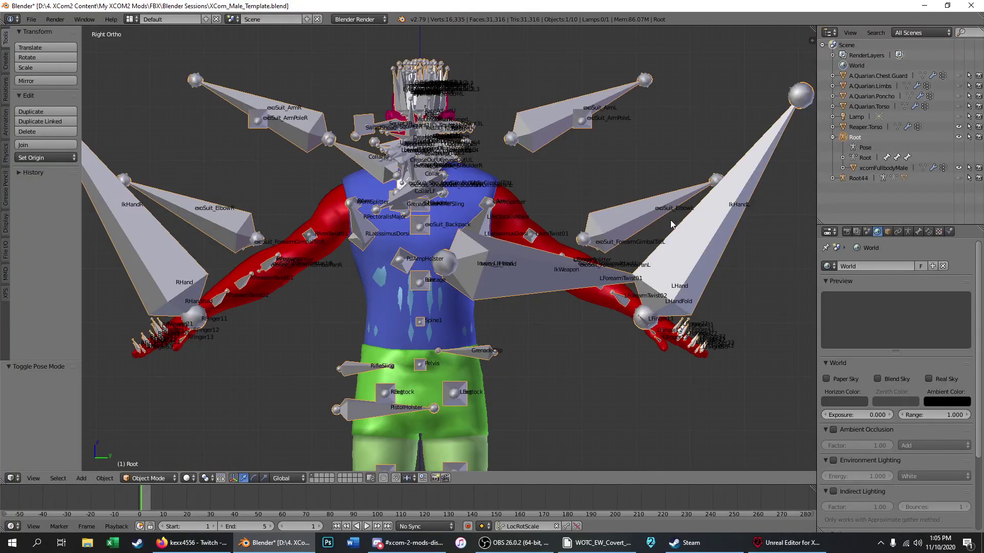
Step: Parent the Reaper.Torso mesh to the Root armature with Armature Deform, leaving the armature hidden and everything deselected
{"action": "right_click", "coordinate": [495, 180]}
{"action": "right_click", "coordinate": [521, 147], "text": "shift"}
{"action": "key", "text": "ctrl+p"}
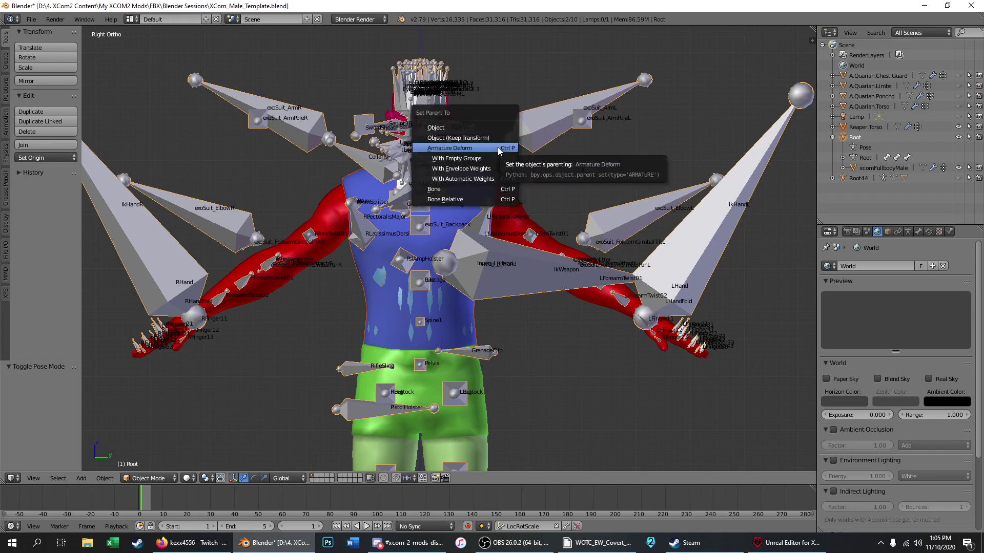
{"action": "left_click", "coordinate": [497, 146]}
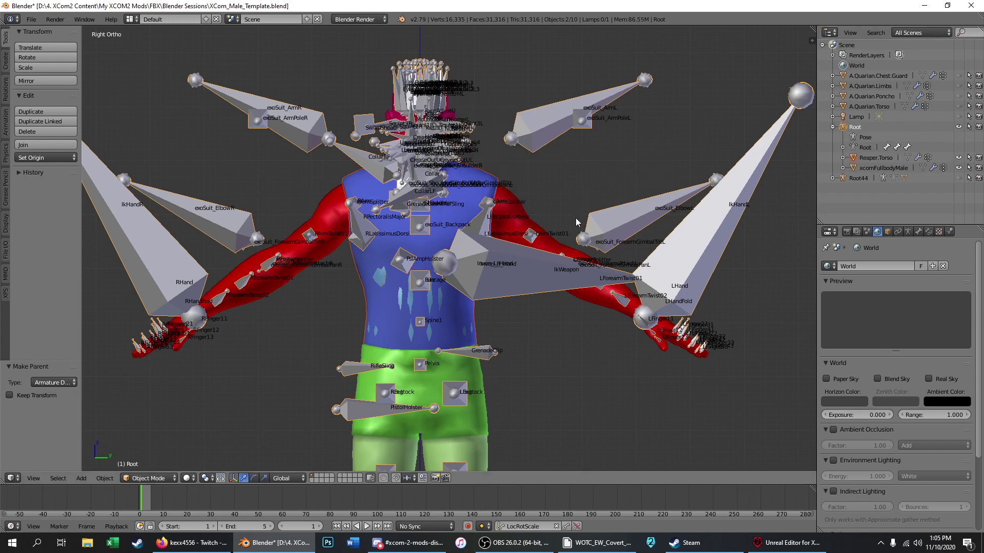
{"action": "left_click", "coordinate": [959, 127]}
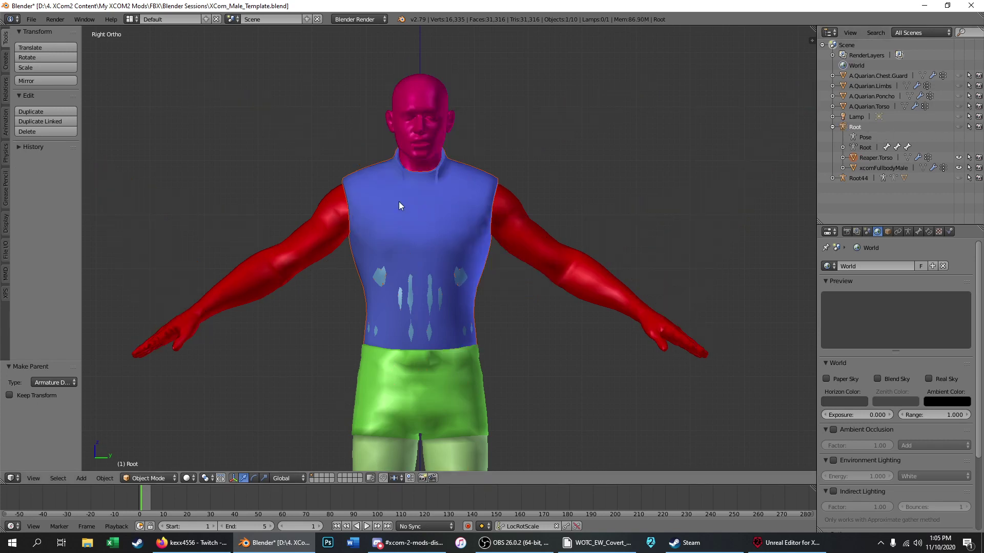
{"action": "key", "text": "a"}
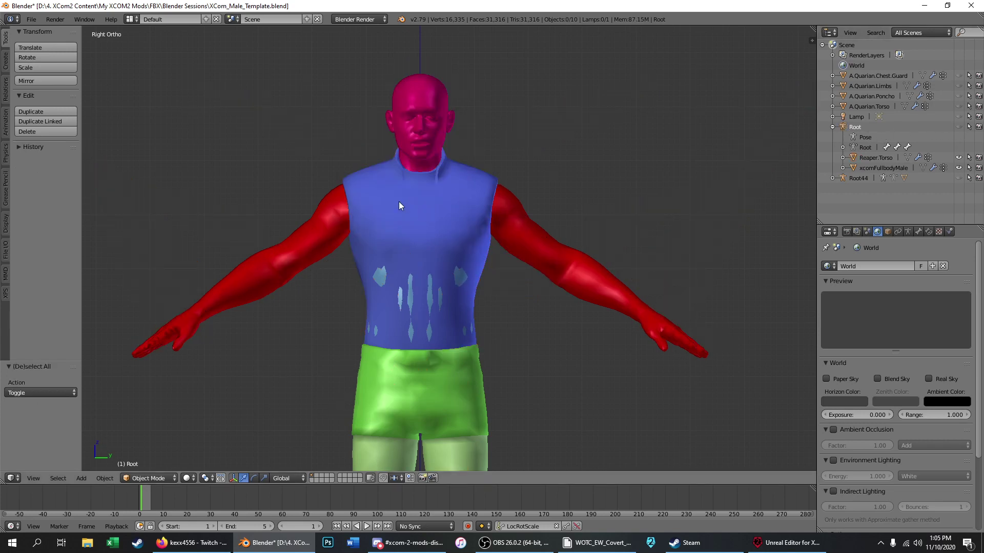
Step: Start an FBX import and select SM_Props_Torso_Deco_EW_Ops_Jacket_F.FBX in the New Creations Props folder
{"action": "left_click", "coordinate": [31, 19]}
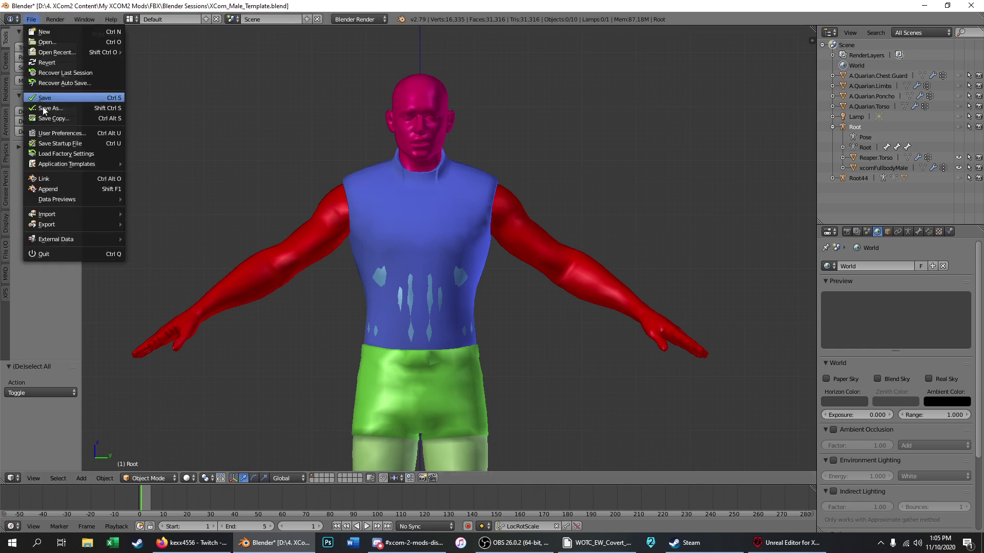
{"action": "mouse_move", "coordinate": [98, 228]}
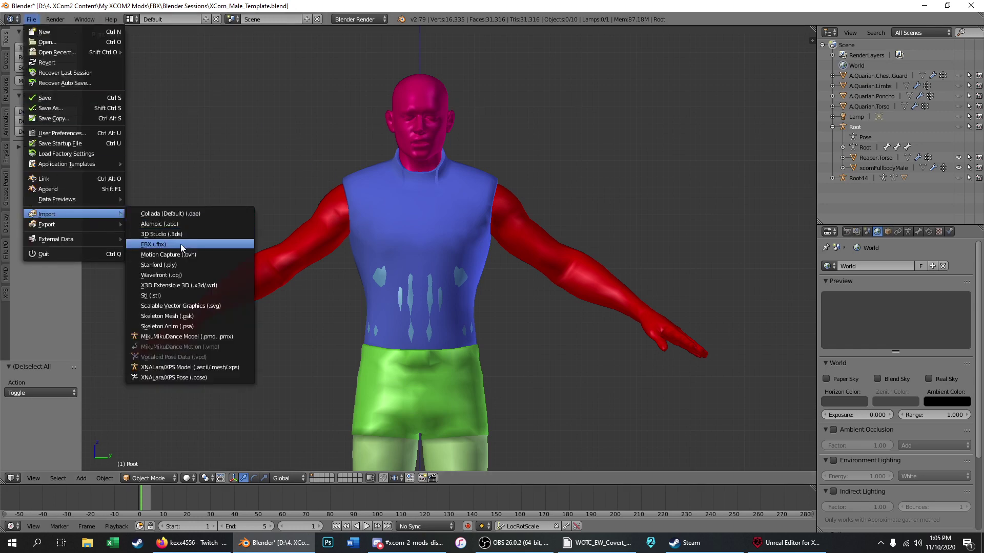
{"action": "left_click", "coordinate": [181, 244]}
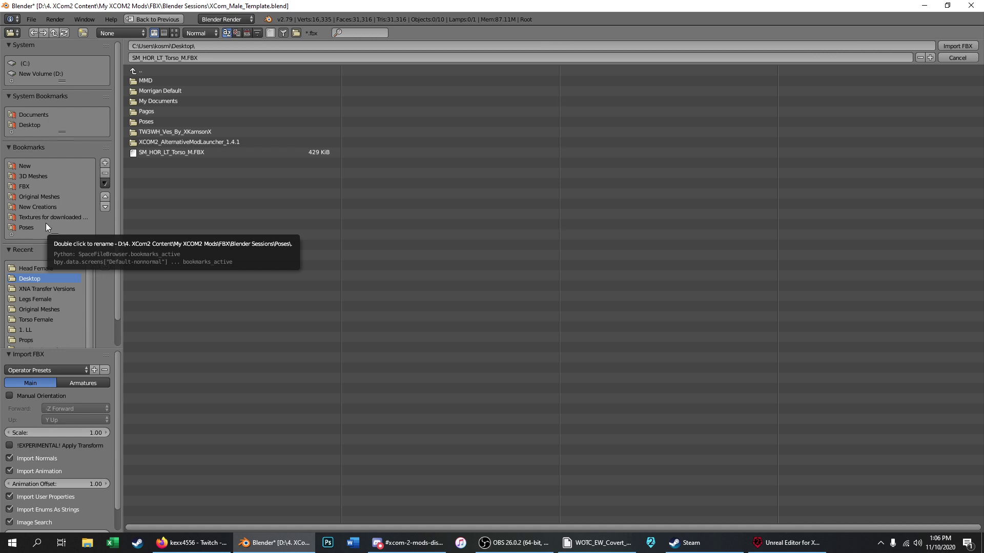
{"action": "left_click", "coordinate": [39, 205]}
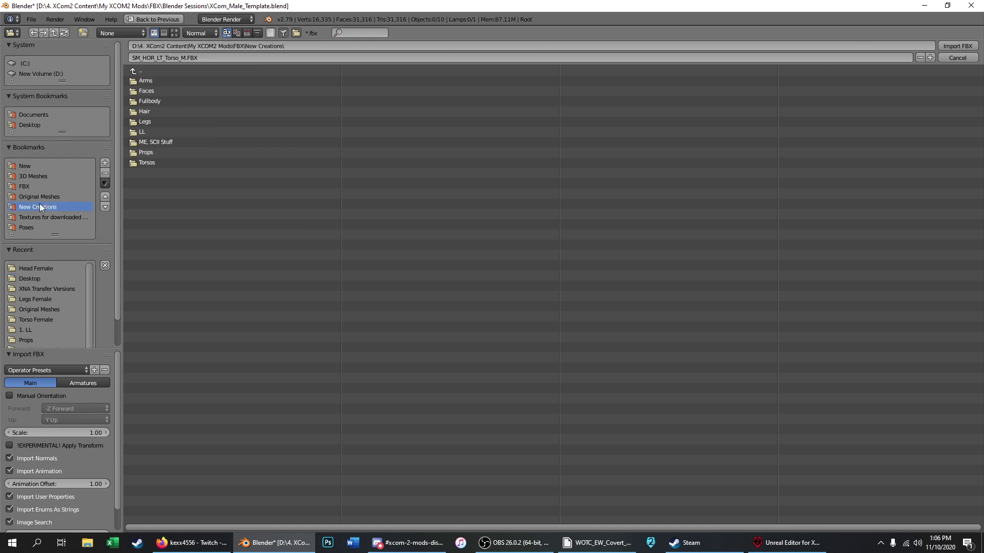
{"action": "left_click", "coordinate": [173, 153]}
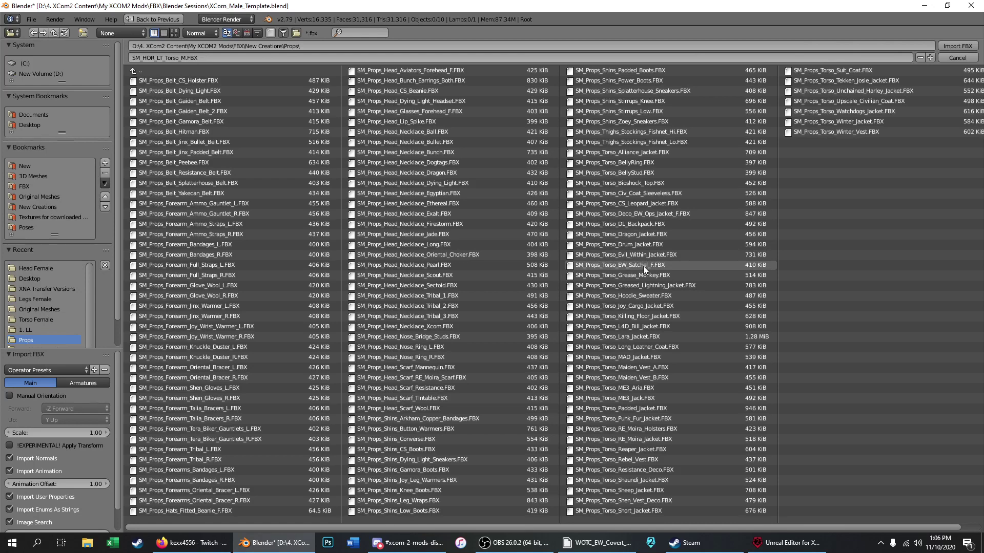
{"action": "left_click", "coordinate": [640, 213]}
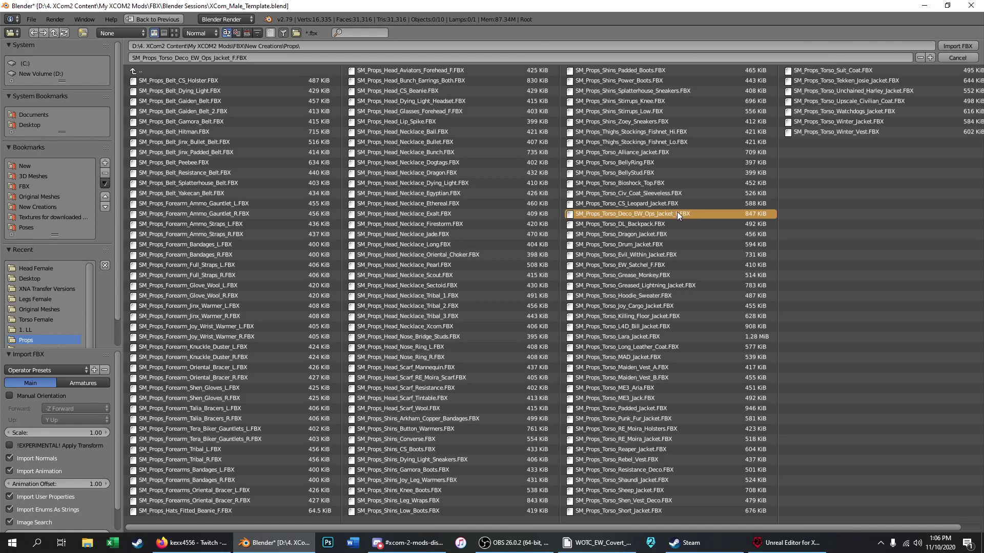
Step: Try importing SM_Torso_EW_Ops_Tshirt_M_Tint_1.FBX from the New Creations Torsos\Male folder and remove the imported objects from the scene
{"action": "left_click", "coordinate": [196, 73]}
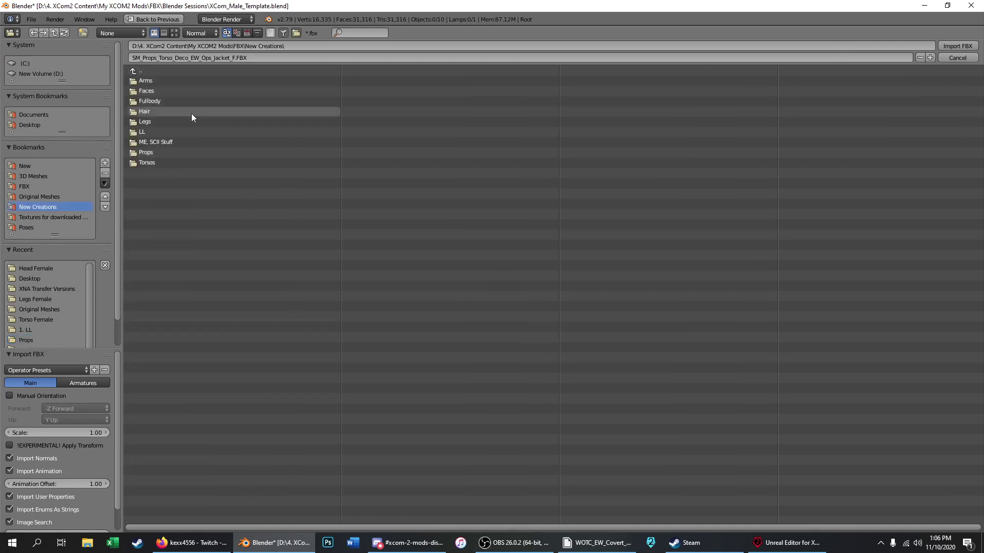
{"action": "left_click", "coordinate": [174, 72]}
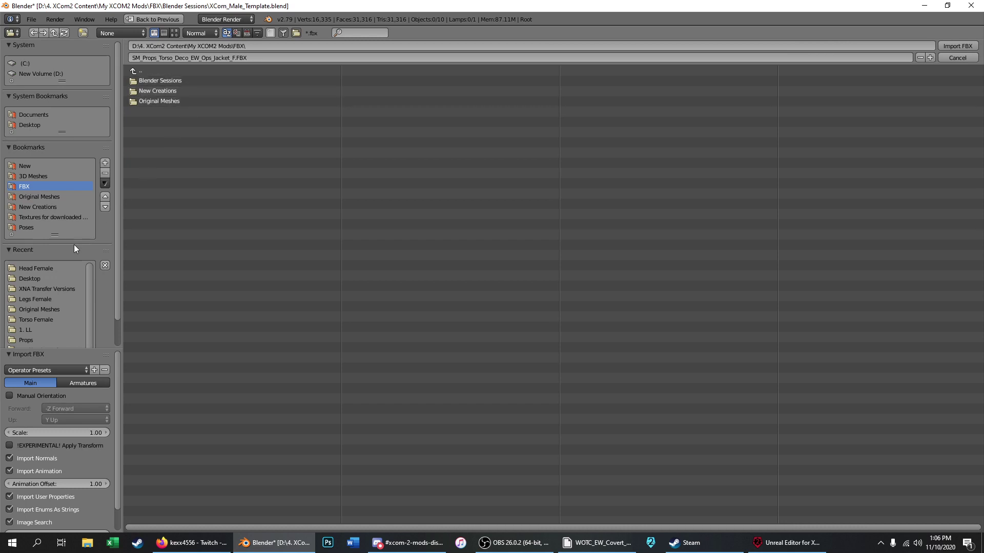
{"action": "left_click", "coordinate": [61, 208]}
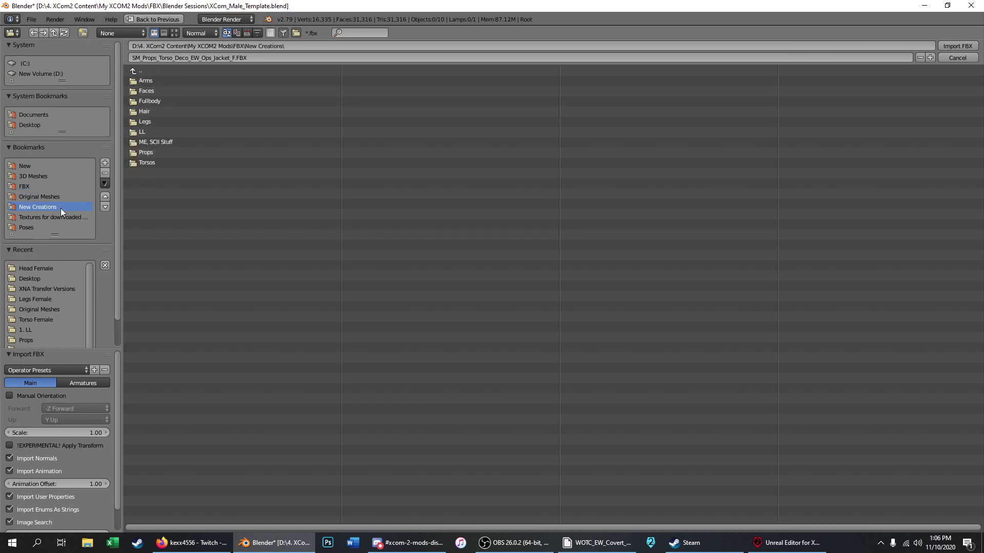
{"action": "left_click", "coordinate": [189, 78]}
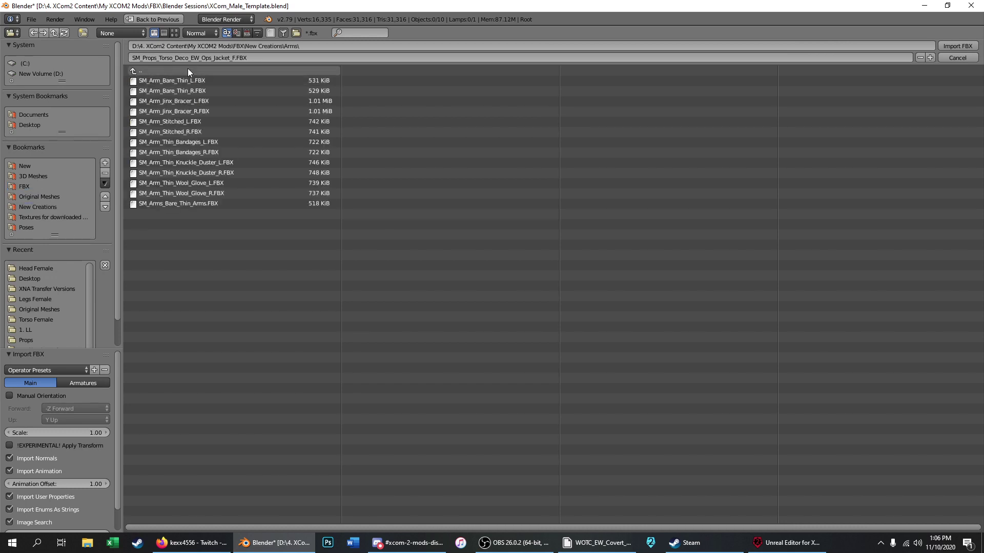
{"action": "left_click", "coordinate": [187, 70]}
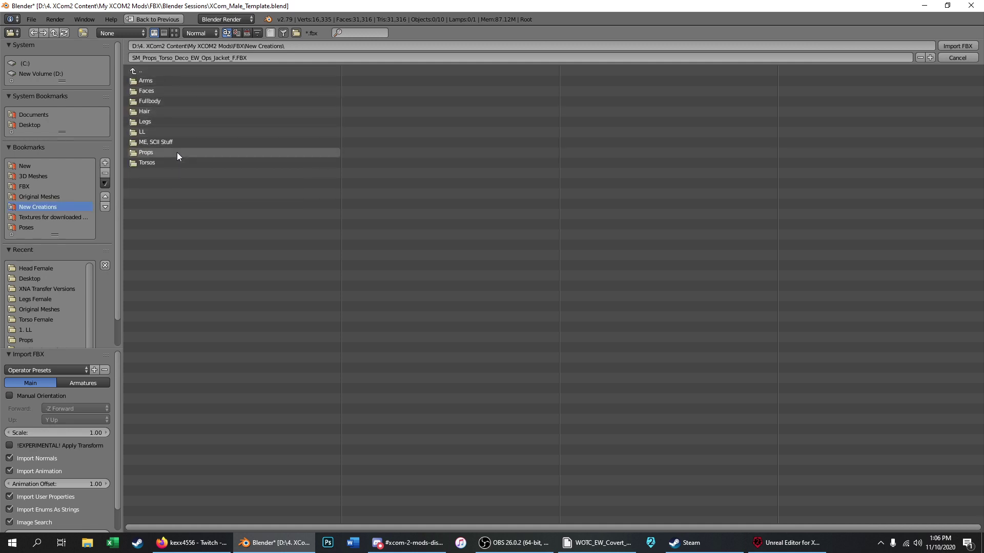
{"action": "left_click", "coordinate": [177, 163]}
{"action": "left_click", "coordinate": [179, 82]}
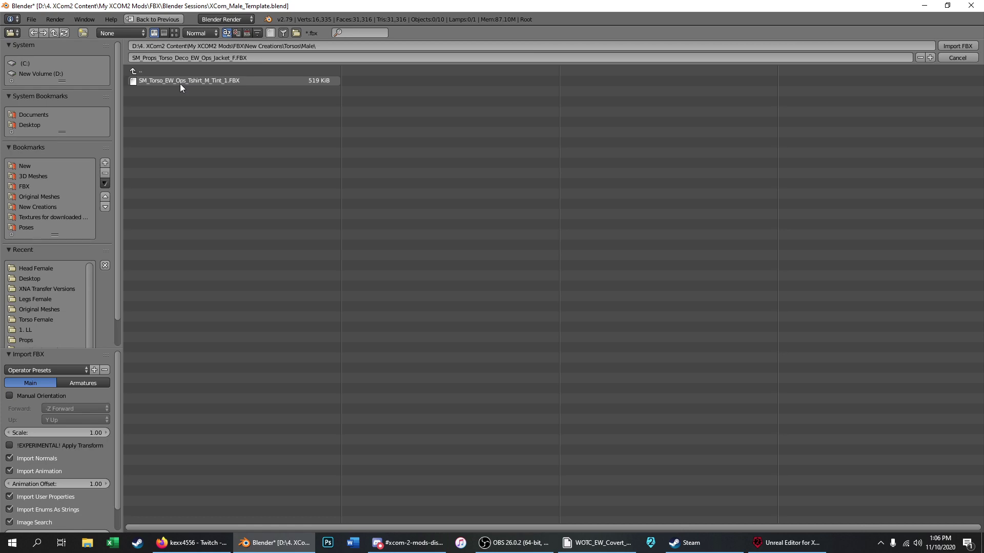
{"action": "double_click", "coordinate": [180, 84]}
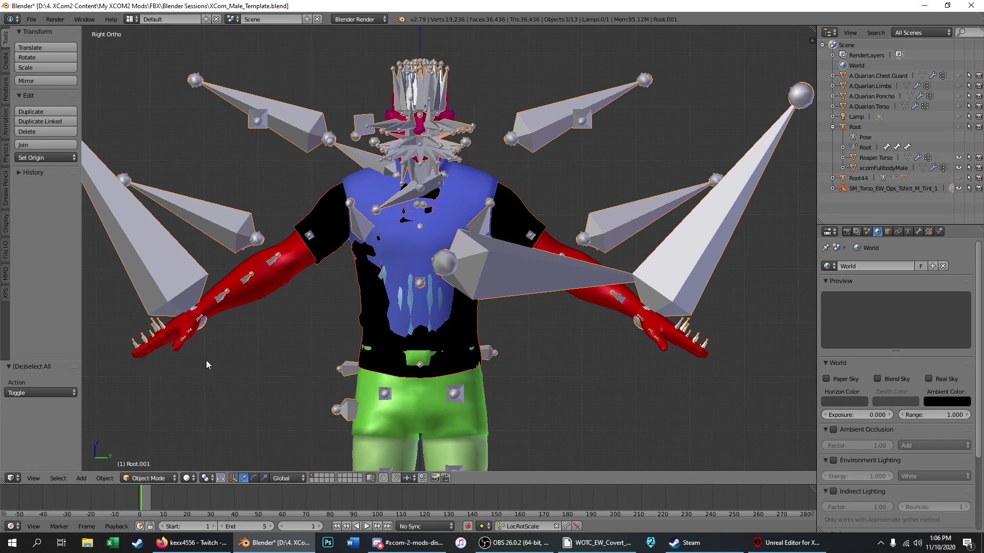
{"action": "key", "text": "Delete"}
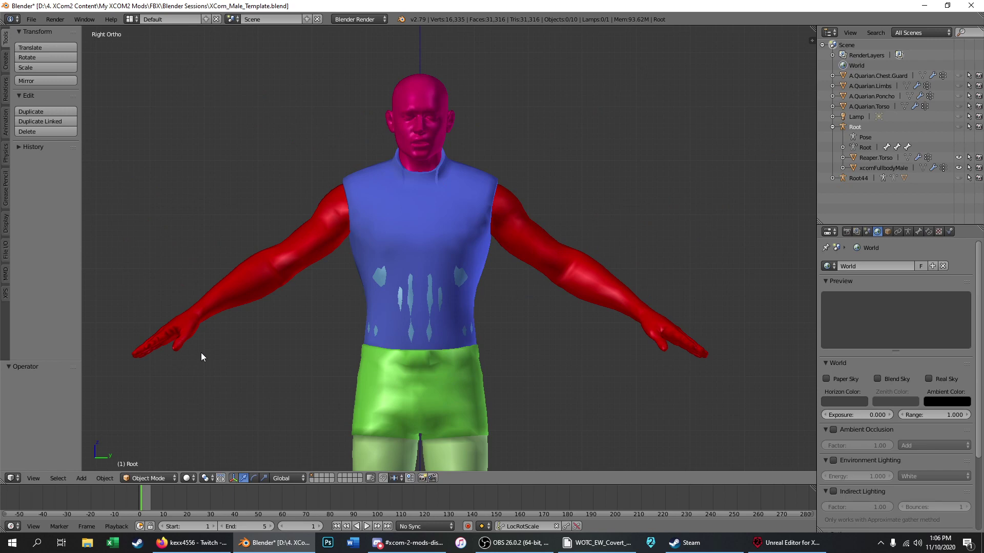
Step: Switch to Discord and look back through the older messages in the xcom-2-mods-discussion channel
{"action": "left_click", "coordinate": [398, 548]}
{"action": "scroll", "coordinate": [592, 193], "scroll_direction": "up", "scroll_amount": 3}
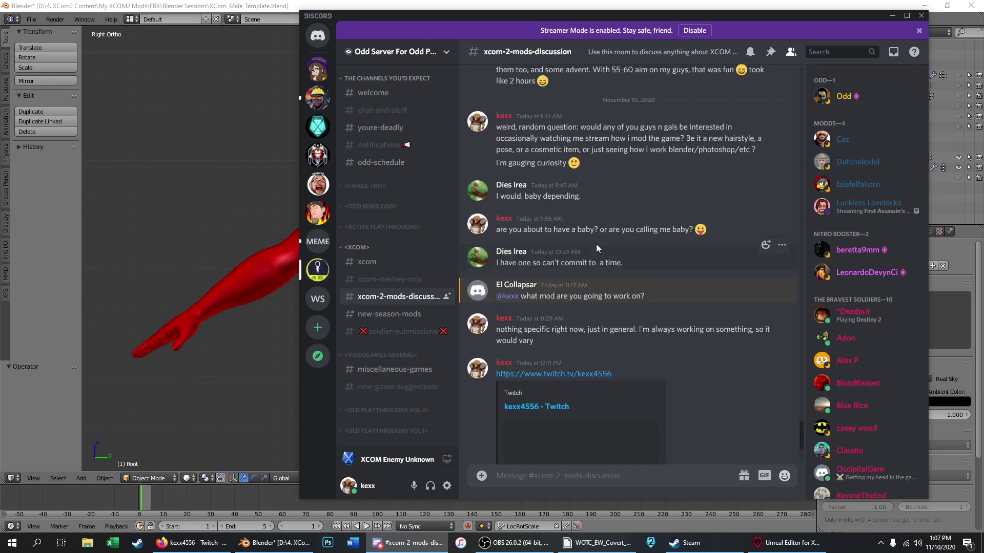
{"action": "scroll", "coordinate": [597, 248], "scroll_direction": "up", "scroll_amount": 10}
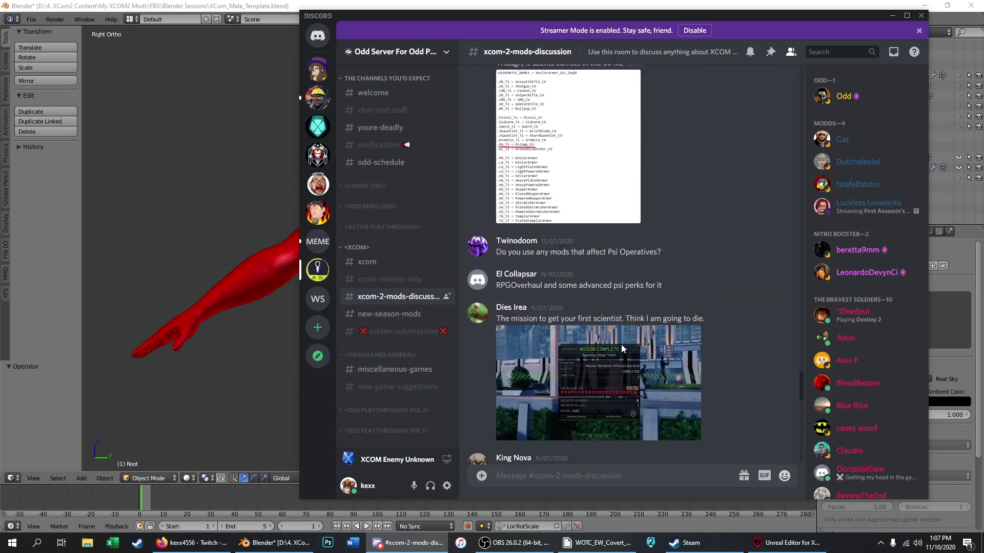
Step: Look through the Discord mod-discussion channels for the shared x2models.rar archive of skeletal meshes
{"action": "scroll", "coordinate": [621, 344], "scroll_direction": "down", "scroll_amount": 10}
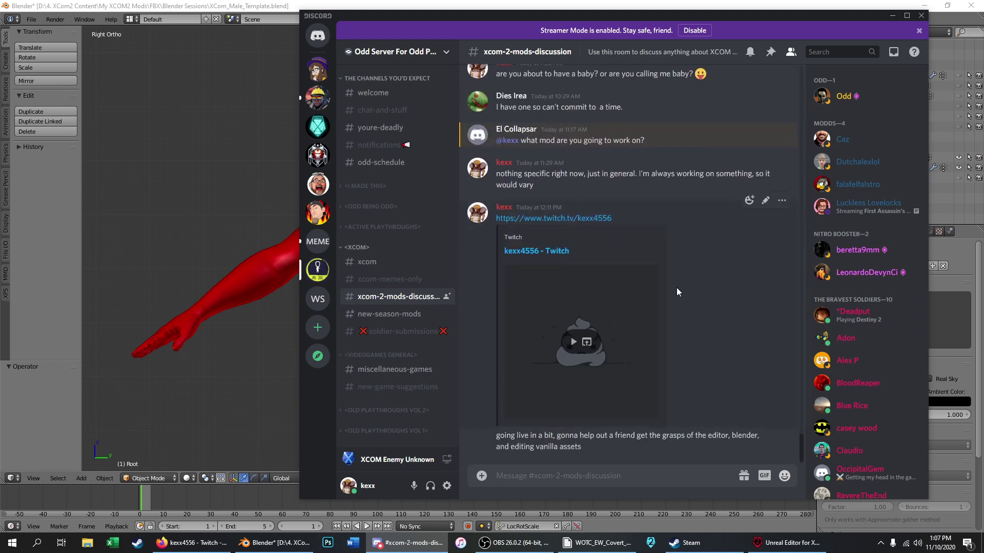
{"action": "scroll", "coordinate": [676, 275], "scroll_direction": "up", "scroll_amount": 3}
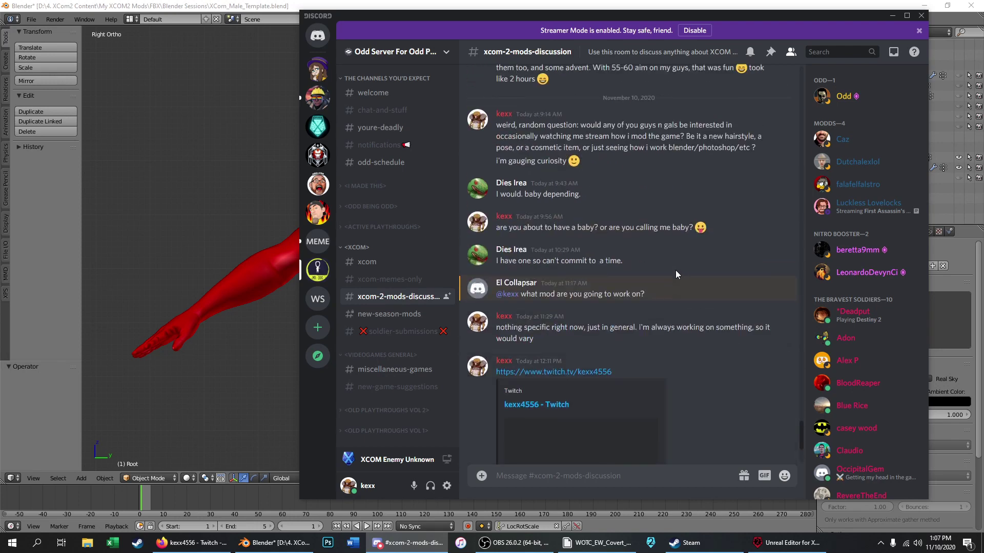
{"action": "scroll", "coordinate": [675, 274], "scroll_direction": "up", "scroll_amount": 6}
{"action": "scroll", "coordinate": [676, 268], "scroll_direction": "up", "scroll_amount": 15}
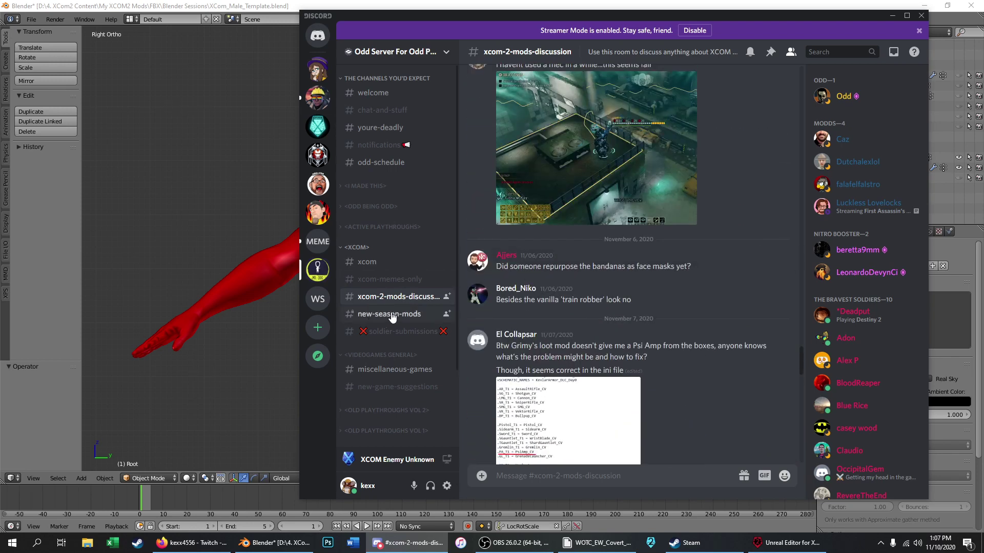
{"action": "left_click", "coordinate": [318, 241]}
{"action": "scroll", "coordinate": [622, 318], "scroll_direction": "up", "scroll_amount": 4}
{"action": "scroll", "coordinate": [666, 308], "scroll_direction": "up", "scroll_amount": 10}
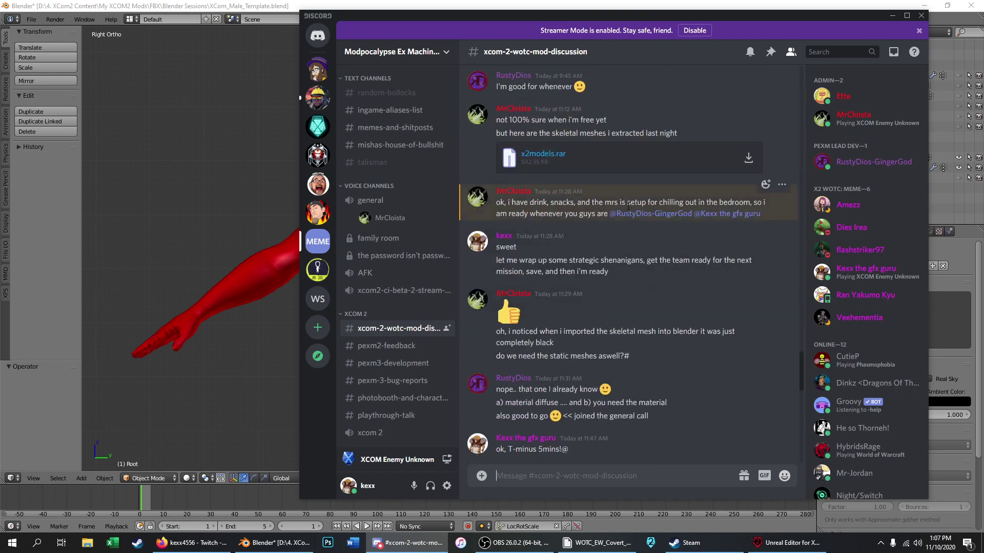
{"action": "left_click", "coordinate": [748, 158]}
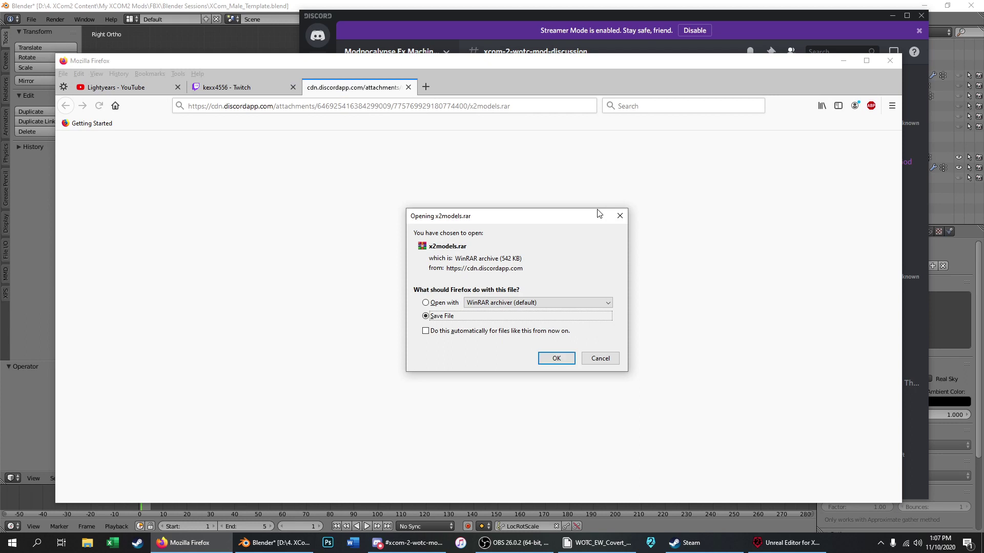
{"action": "left_click", "coordinate": [599, 359]}
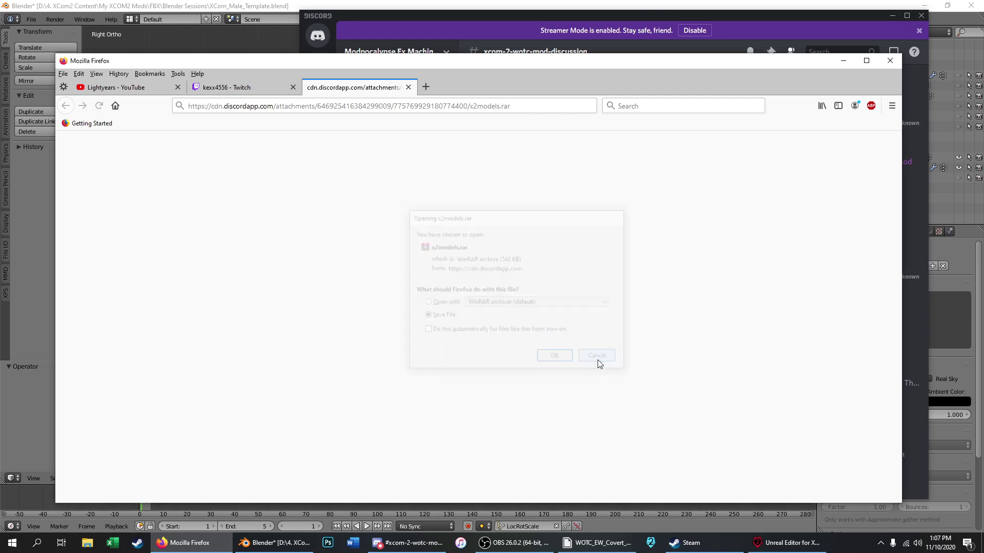
{"action": "left_click", "coordinate": [409, 88]}
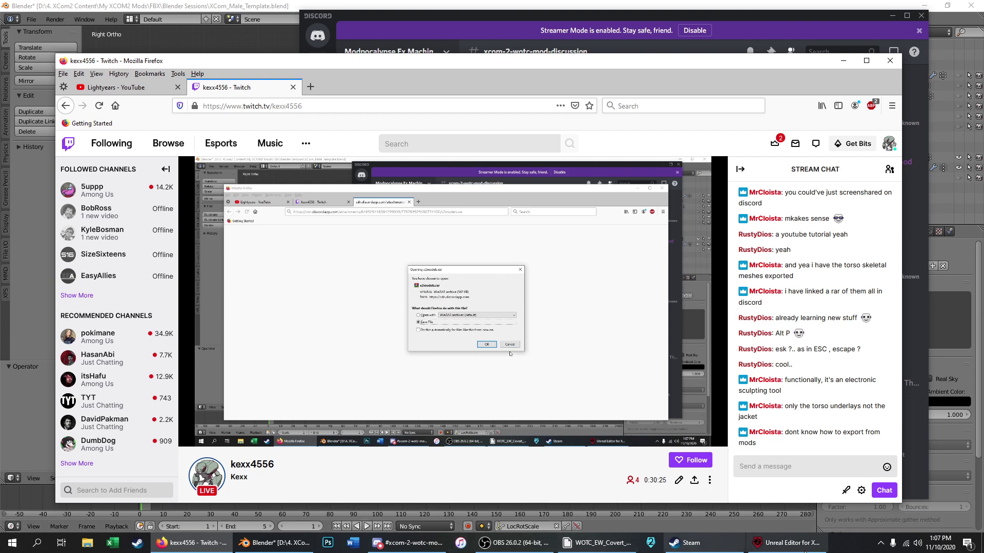
Step: Switch to Unreal Editor, close its AnimSet Editor, and minimize the full-screen program windows to reach the desktop
{"action": "left_click", "coordinate": [786, 543]}
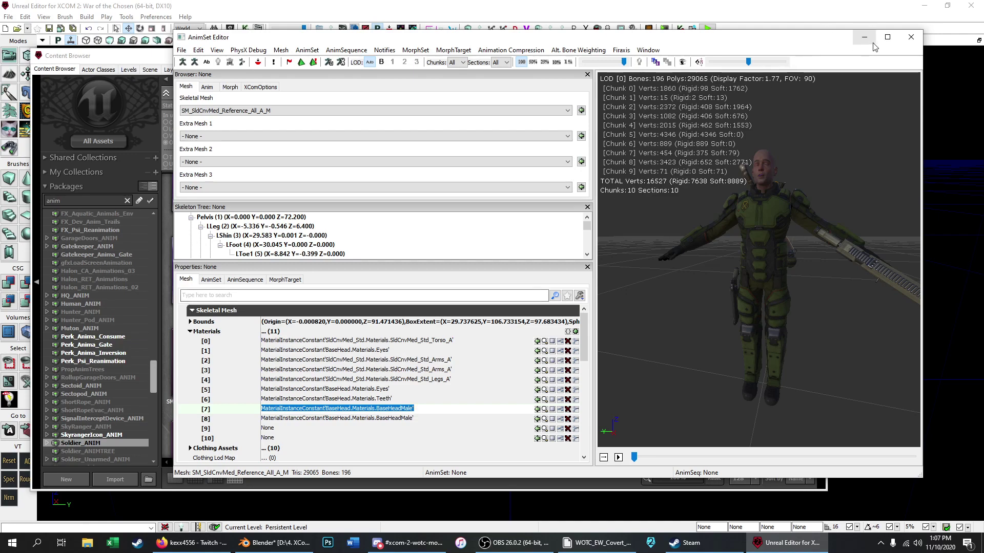
{"action": "left_click", "coordinate": [908, 41]}
{"action": "left_click", "coordinate": [926, 7]}
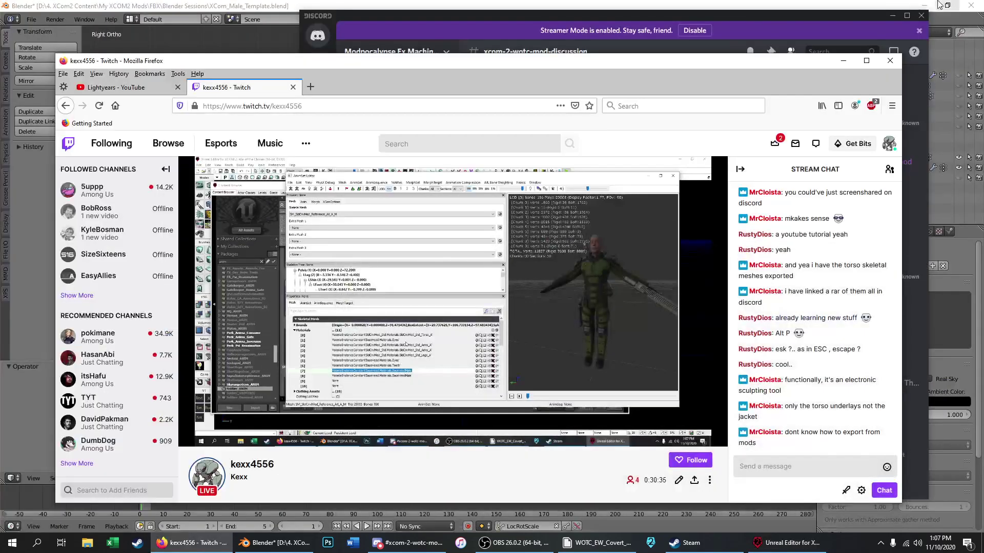
{"action": "left_click", "coordinate": [931, 8]}
{"action": "left_click", "coordinate": [930, 7]}
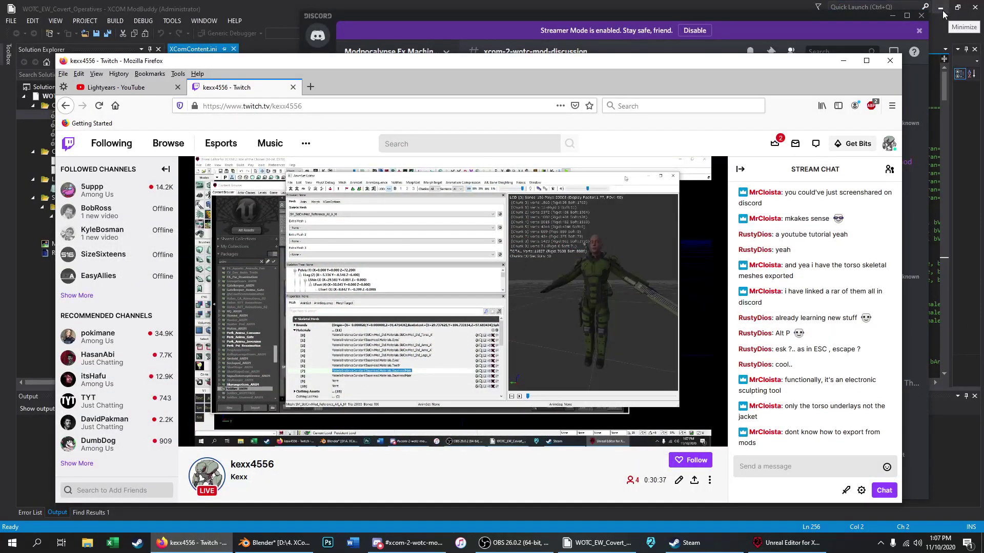
{"action": "left_click", "coordinate": [943, 11]}
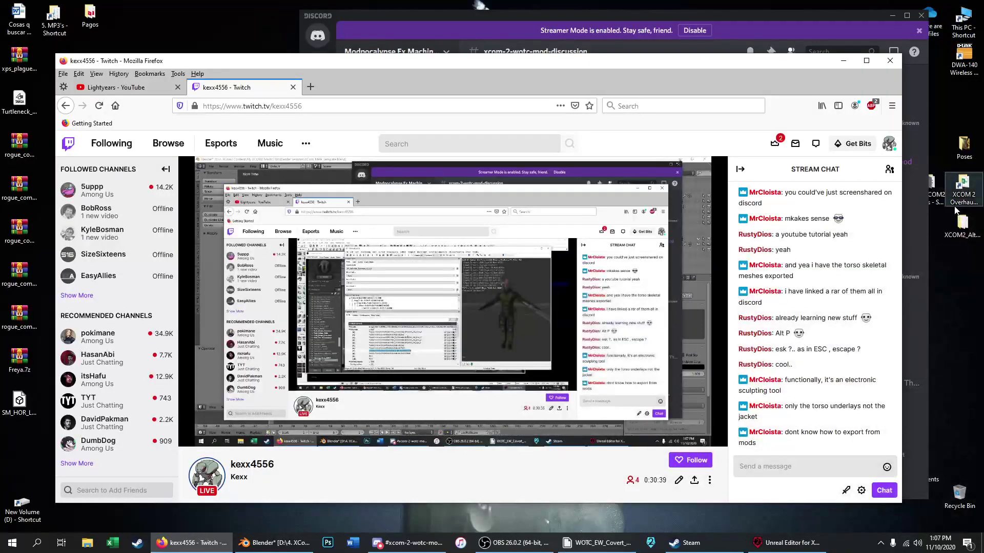
Step: In File Explorer, inspect the package files in the WOTC_EW_Covert_Operatives mod's Content folder under OneDrive Documents, and close the window
{"action": "double_click", "coordinate": [957, 197]}
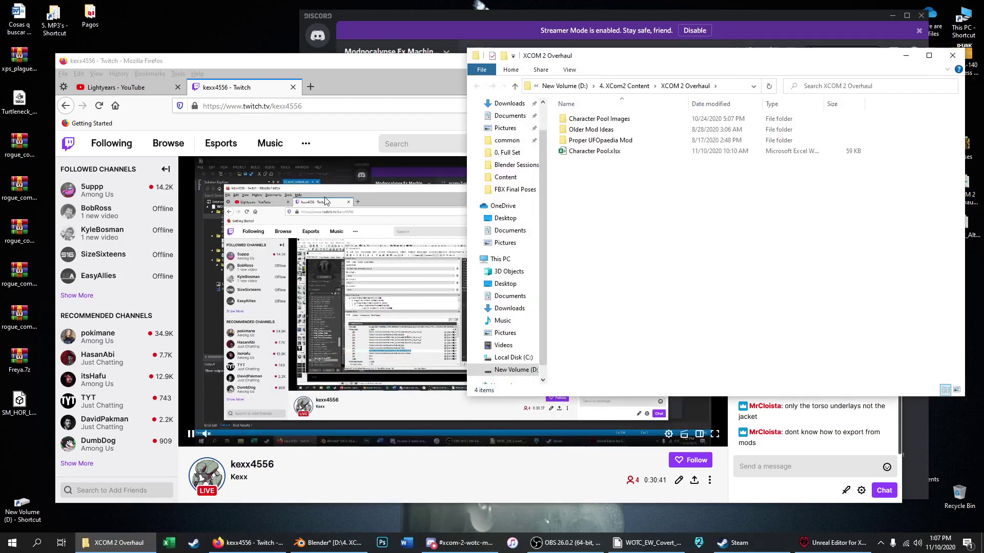
{"action": "scroll", "coordinate": [516, 145], "scroll_direction": "up", "scroll_amount": 1}
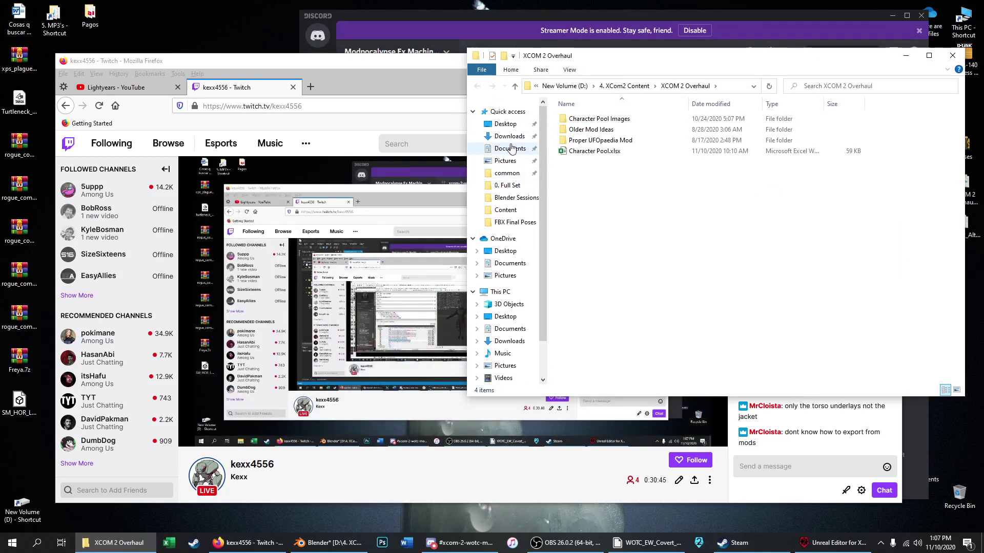
{"action": "left_click", "coordinate": [512, 265]}
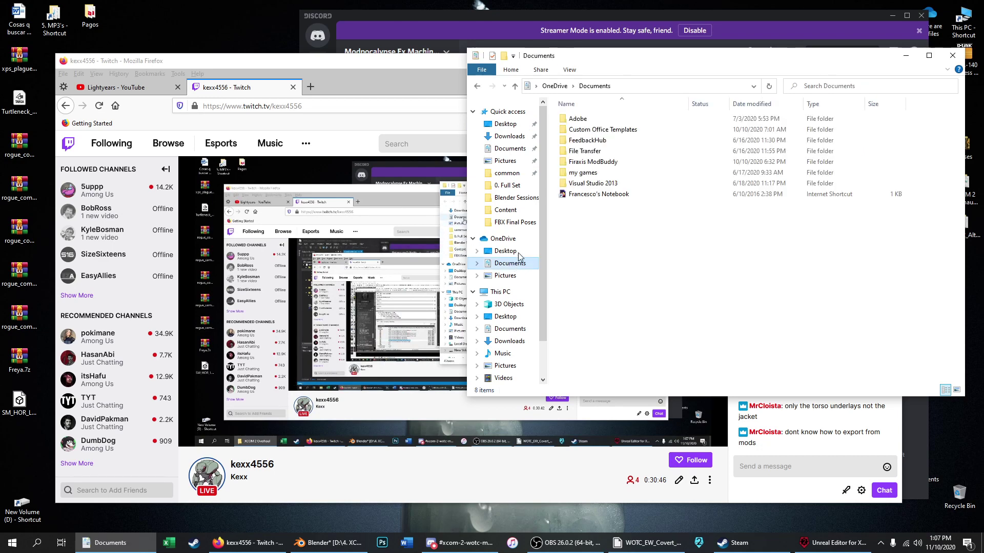
{"action": "double_click", "coordinate": [602, 164]}
{"action": "double_click", "coordinate": [610, 119]}
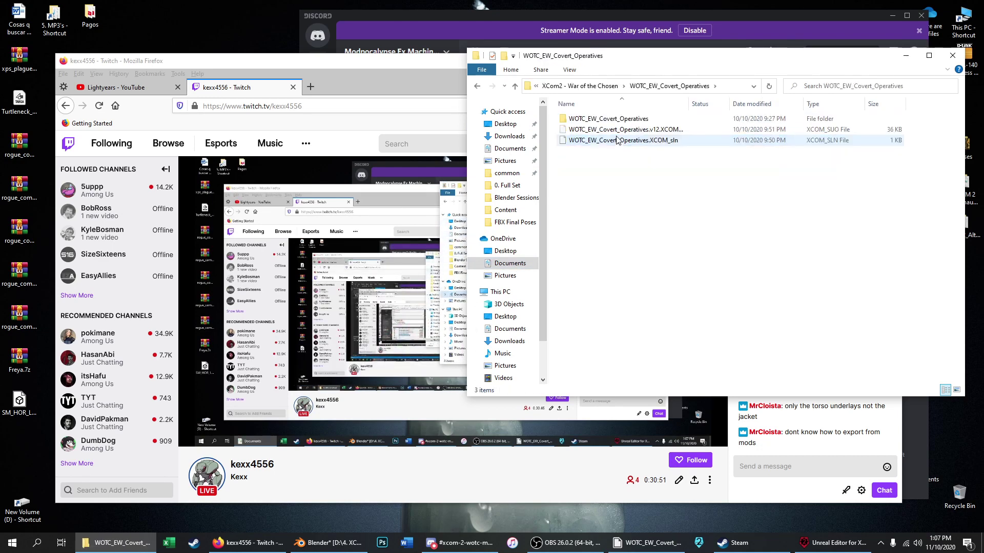
{"action": "double_click", "coordinate": [610, 119]}
{"action": "double_click", "coordinate": [602, 130]}
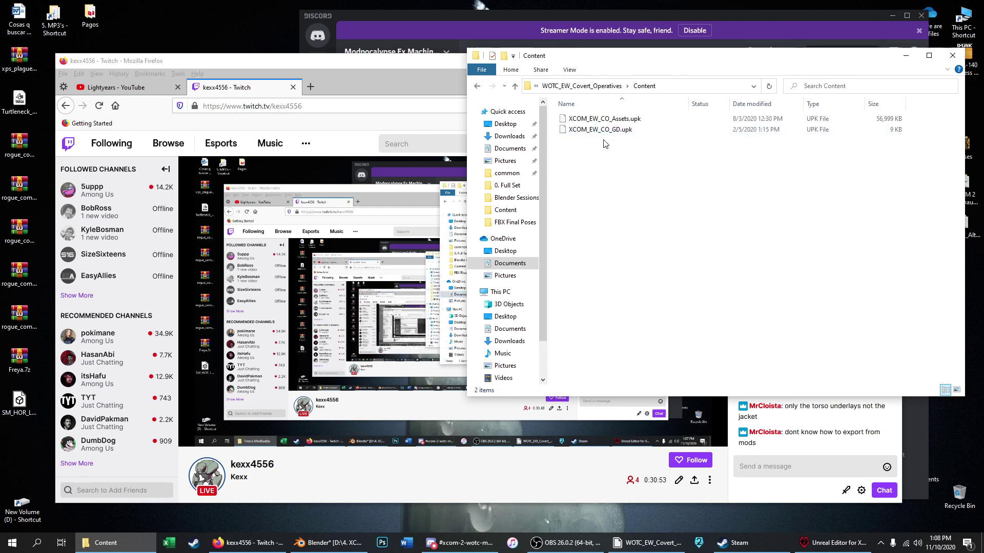
{"action": "left_click", "coordinate": [952, 55]}
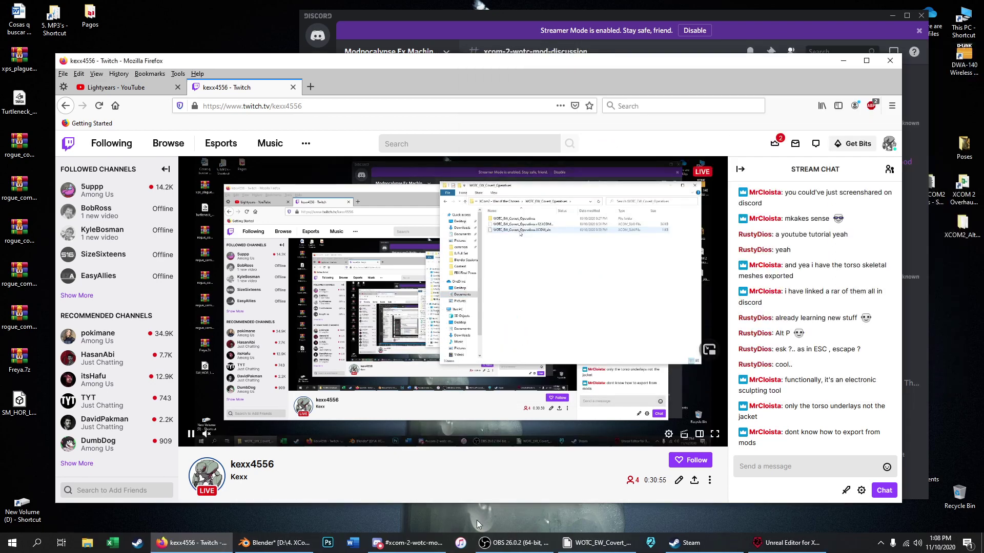
Step: Switch to Unreal Editor and start opening a package, browsing to the Steam workshop content folder 268500
{"action": "left_click", "coordinate": [758, 543]}
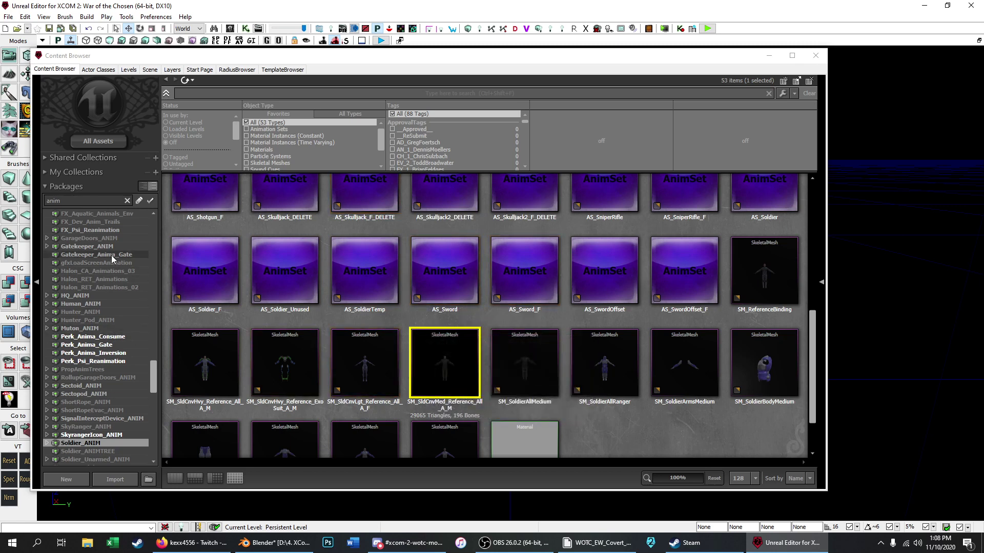
{"action": "left_click", "coordinate": [148, 482]}
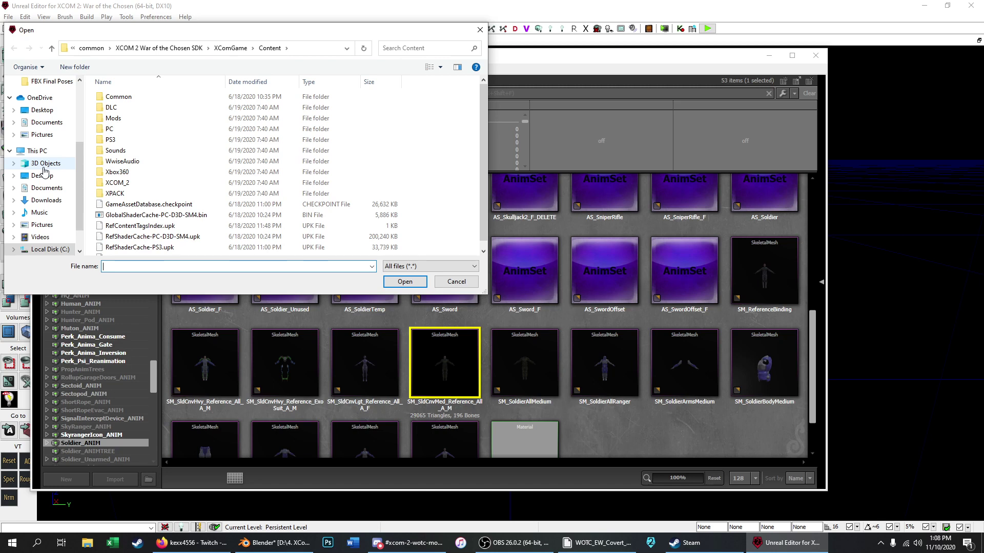
{"action": "scroll", "coordinate": [45, 171], "scroll_direction": "up", "scroll_amount": 5}
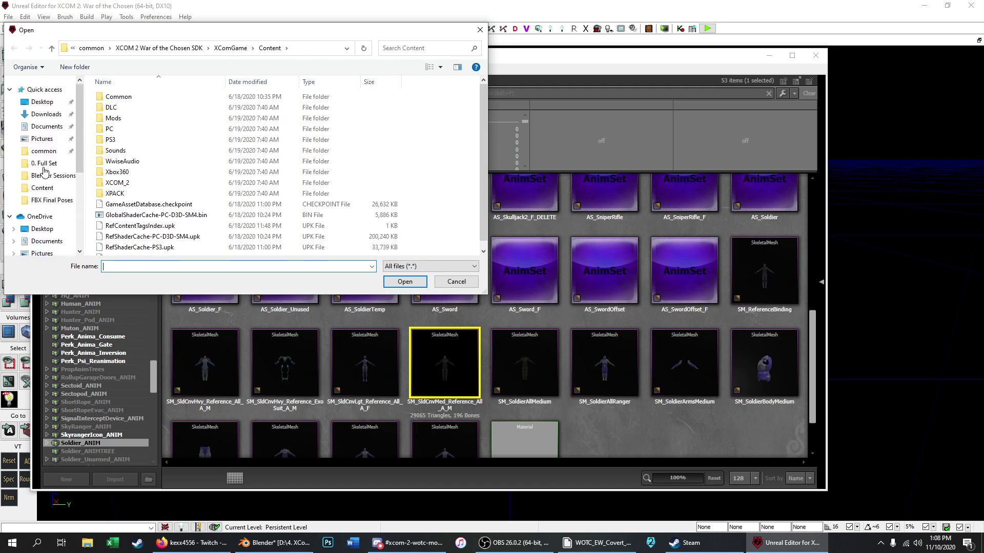
{"action": "left_click", "coordinate": [43, 151]}
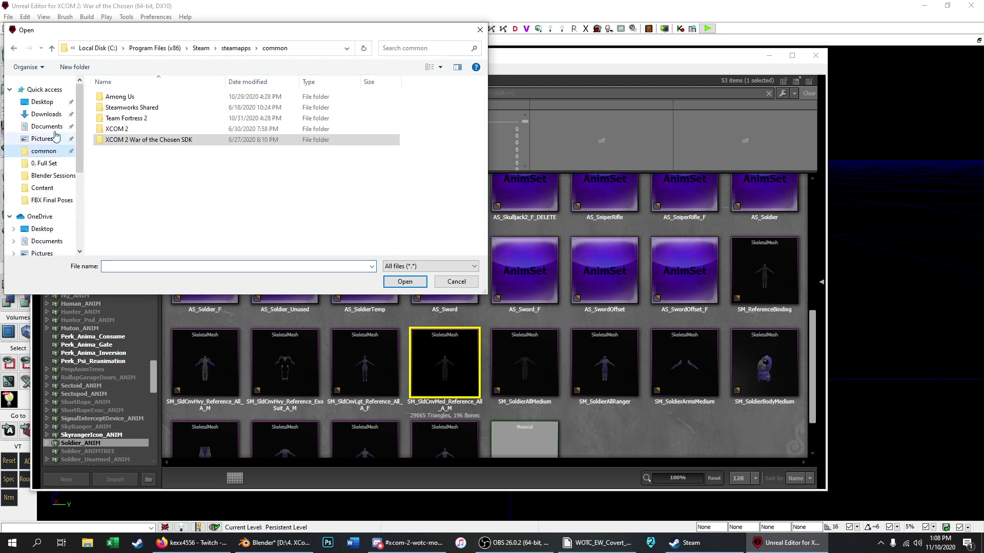
{"action": "left_click", "coordinate": [52, 48]}
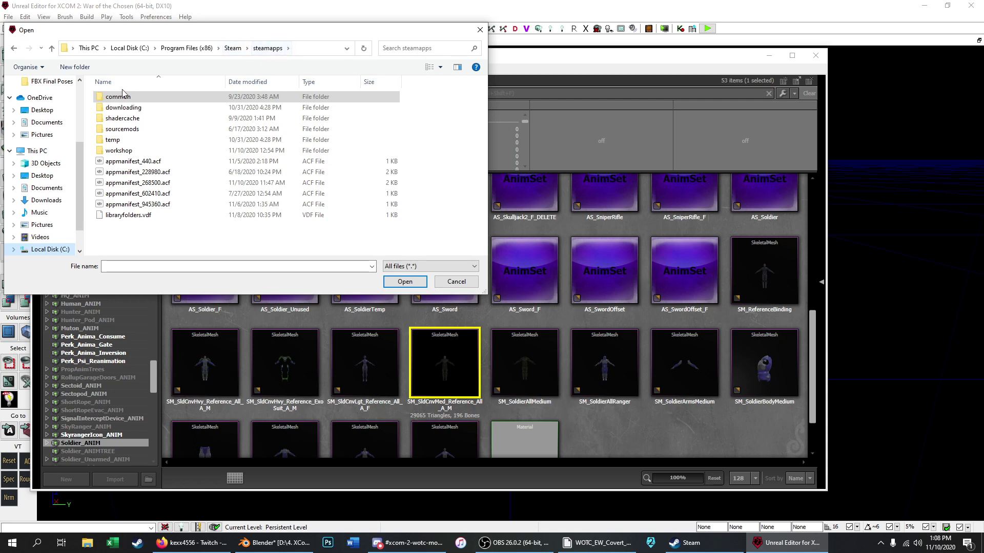
{"action": "double_click", "coordinate": [129, 151]}
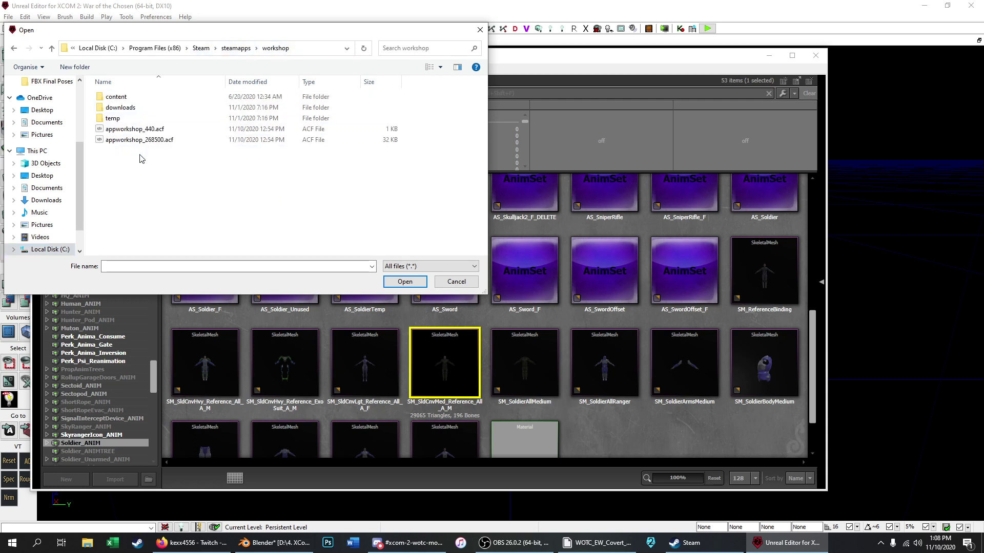
{"action": "double_click", "coordinate": [131, 97]}
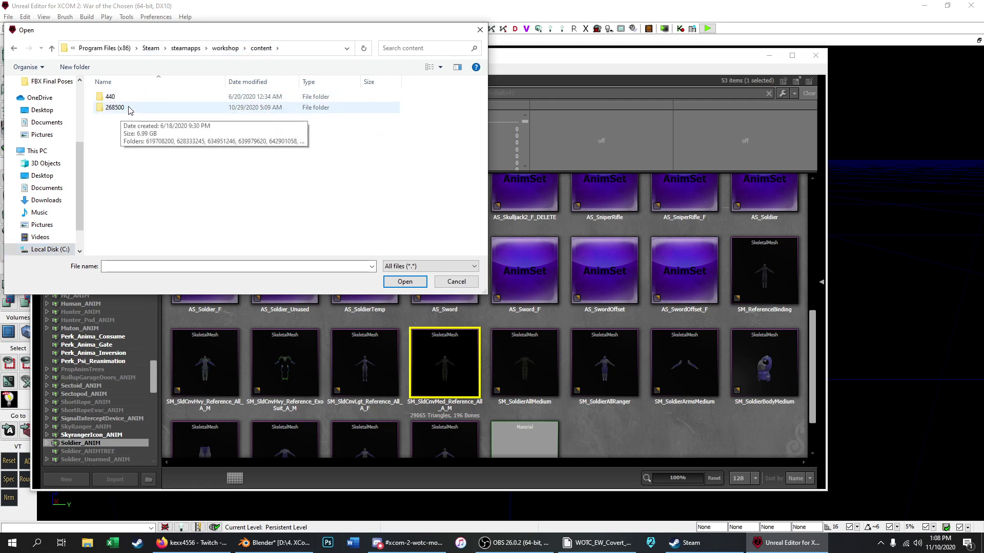
{"action": "double_click", "coordinate": [129, 110]}
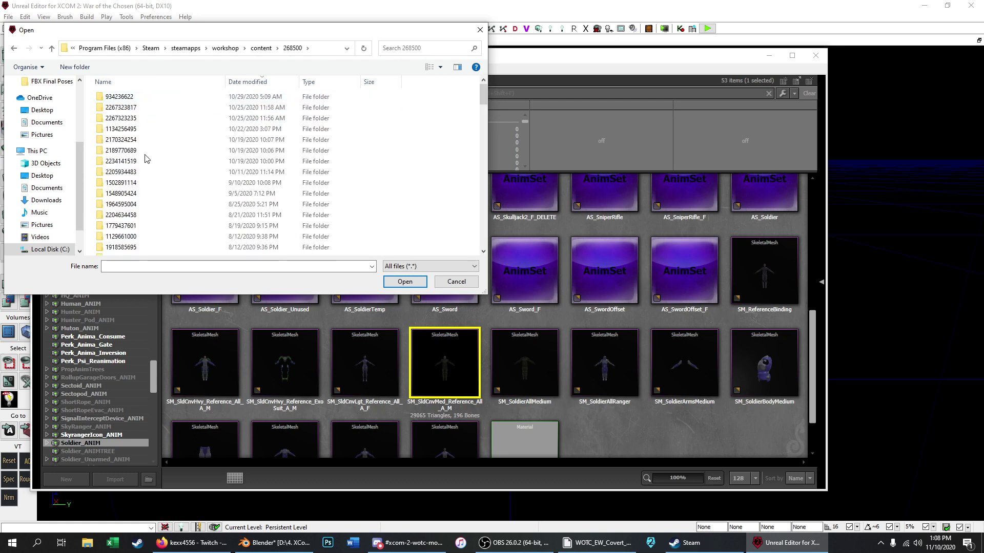
{"action": "scroll", "coordinate": [143, 176], "scroll_direction": "down", "scroll_amount": 5}
{"action": "scroll", "coordinate": [143, 176], "scroll_direction": "down", "scroll_amount": 20}
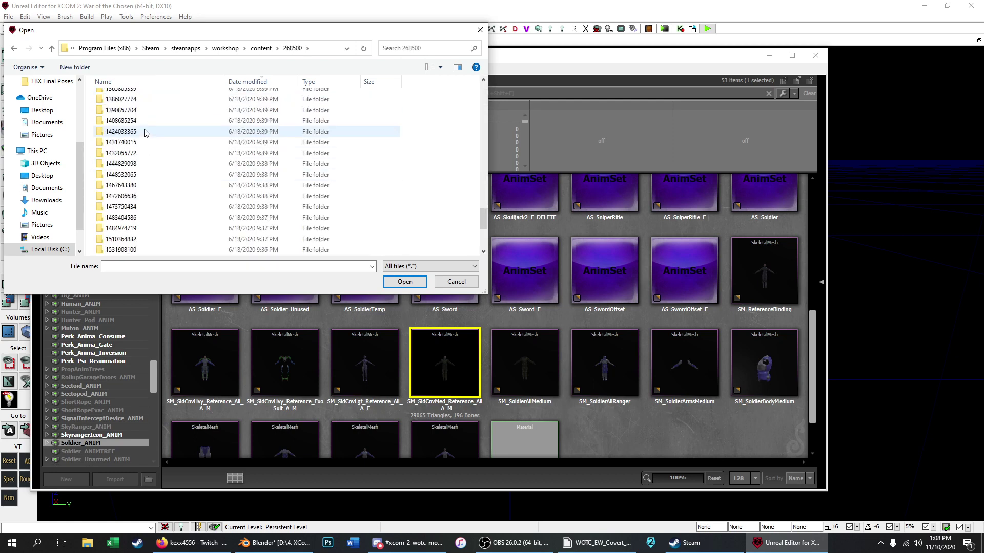
{"action": "scroll", "coordinate": [157, 258], "scroll_direction": "up", "scroll_amount": 20}
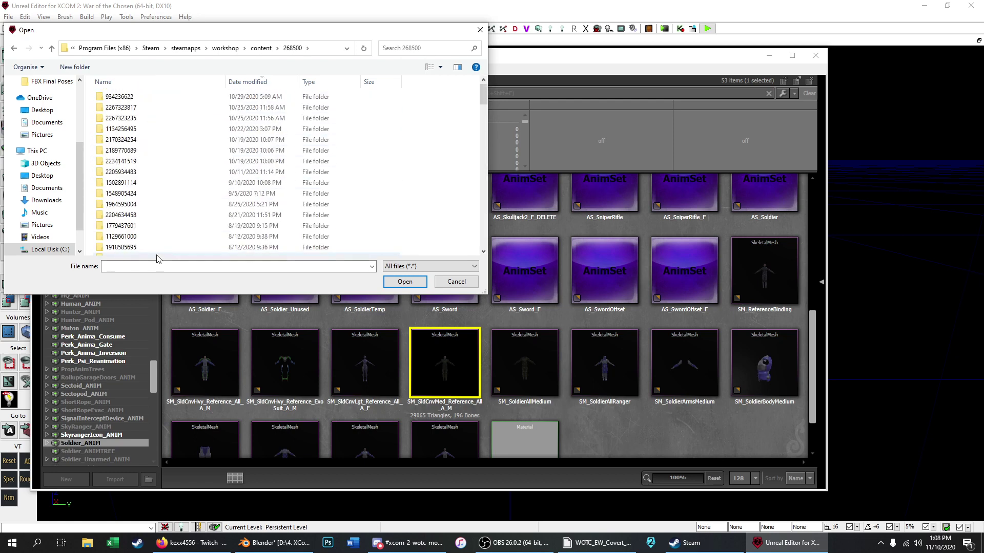
{"action": "left_click", "coordinate": [151, 119]}
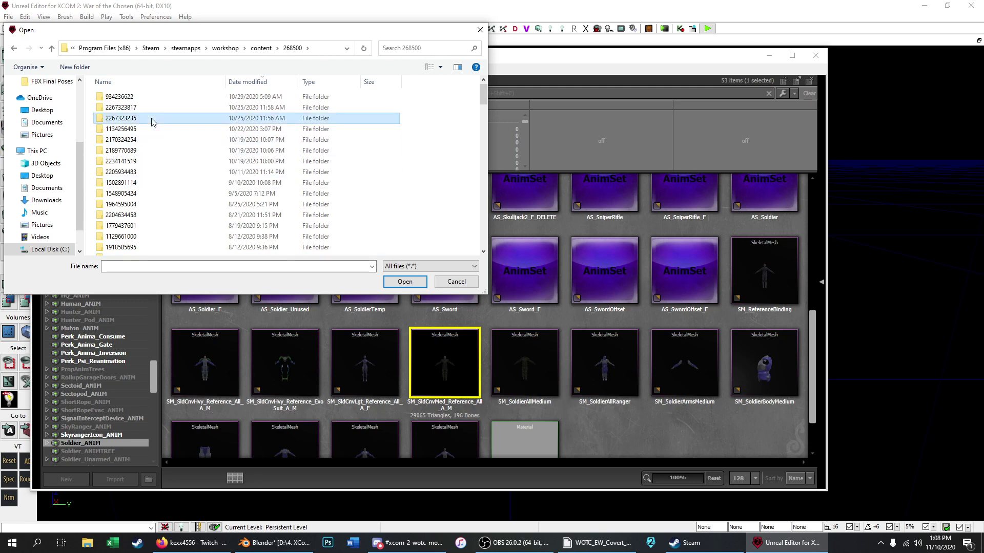
{"action": "double_click", "coordinate": [151, 118]}
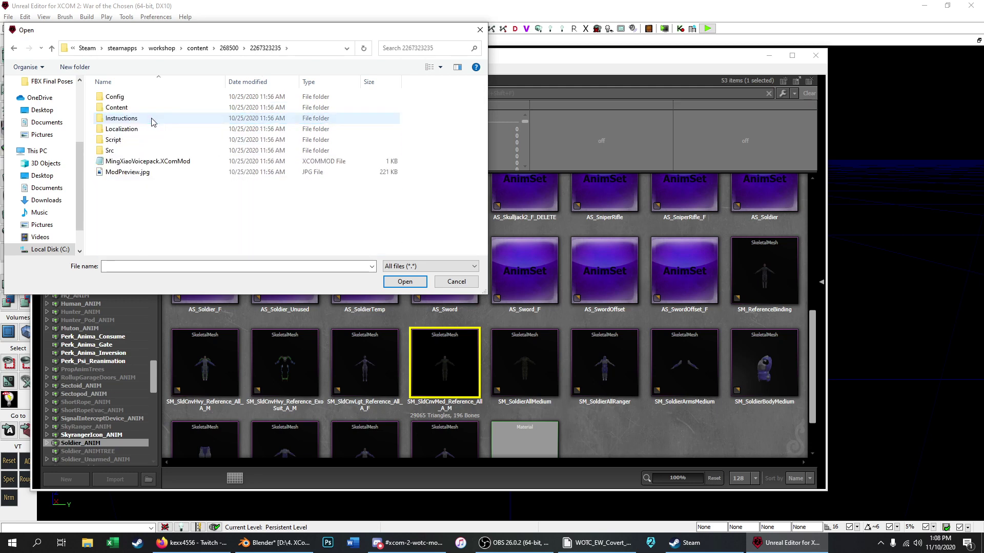
{"action": "left_click", "coordinate": [51, 48]}
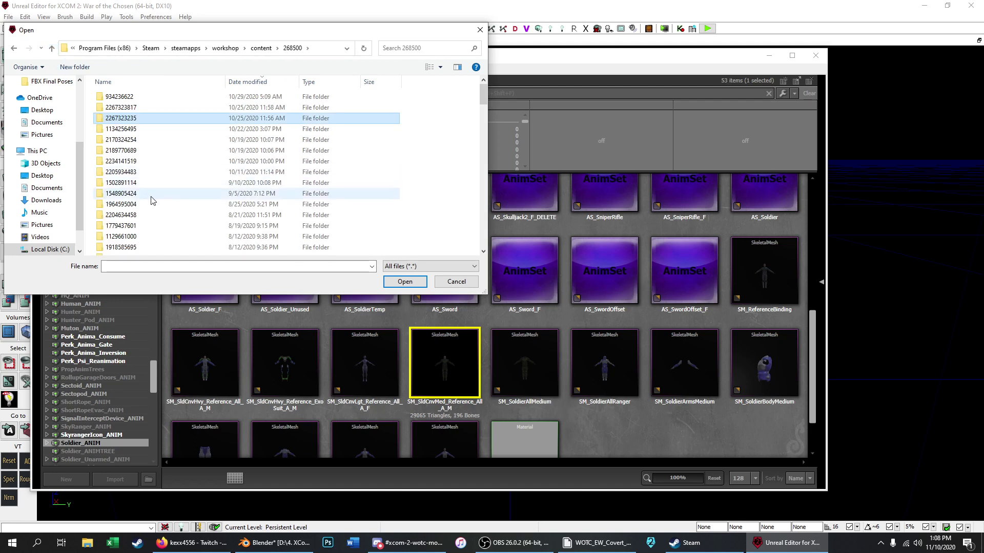
{"action": "double_click", "coordinate": [156, 215]}
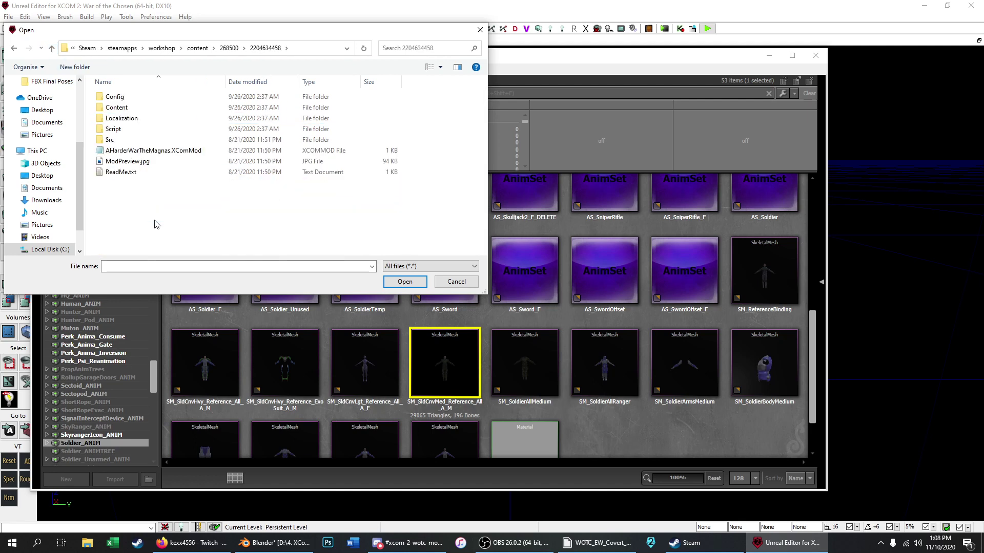
{"action": "left_click", "coordinate": [144, 110]}
{"action": "double_click", "coordinate": [145, 108]}
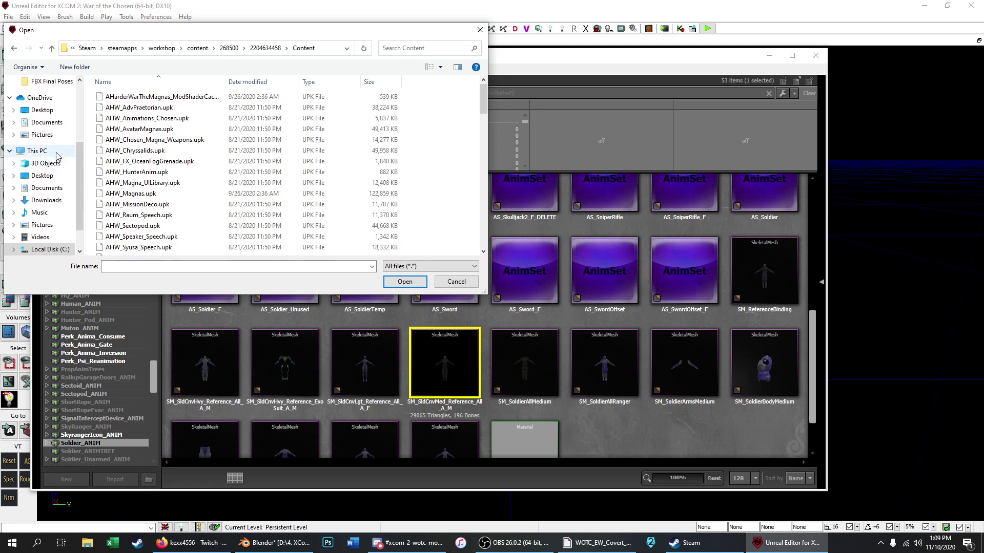
{"action": "left_click", "coordinate": [56, 188]}
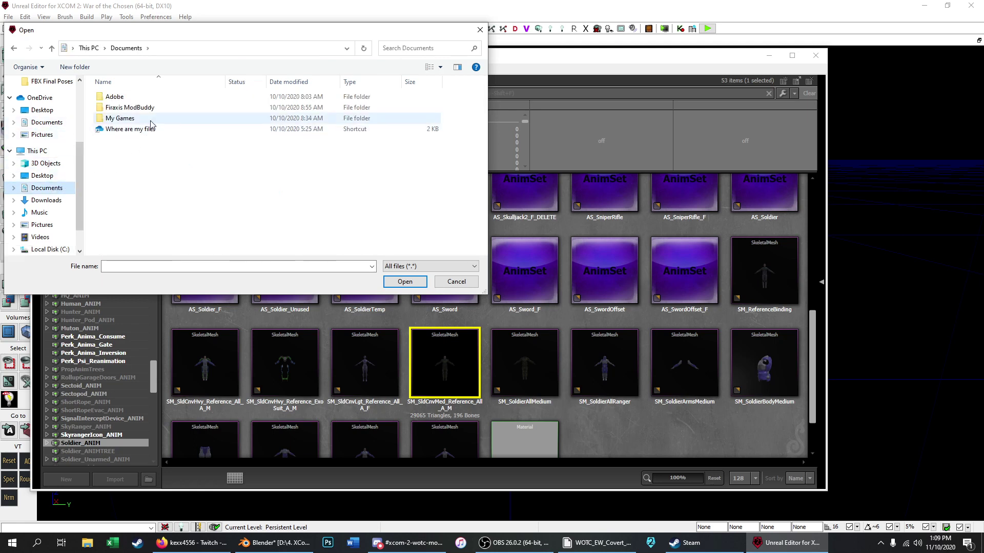
{"action": "double_click", "coordinate": [125, 119]}
{"action": "double_click", "coordinate": [131, 108]}
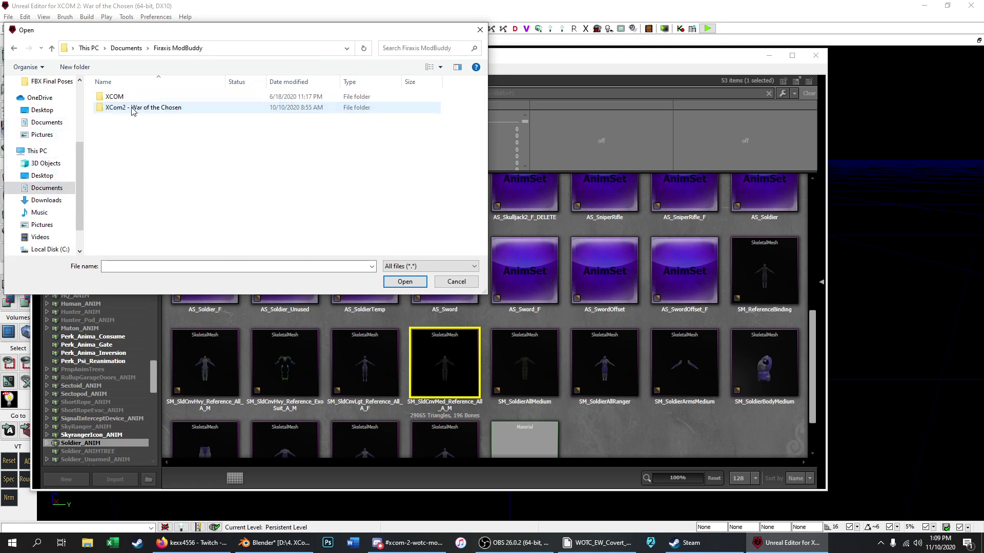
Step: Open XCOM_EW_CO_Assets.upk and XCOM_EW_CO_GD.upk from the WOTC_EW_Covert_Operatives Content folder in the OneDrive Documents Firaxis ModBuddy projects
{"action": "left_click", "coordinate": [37, 124]}
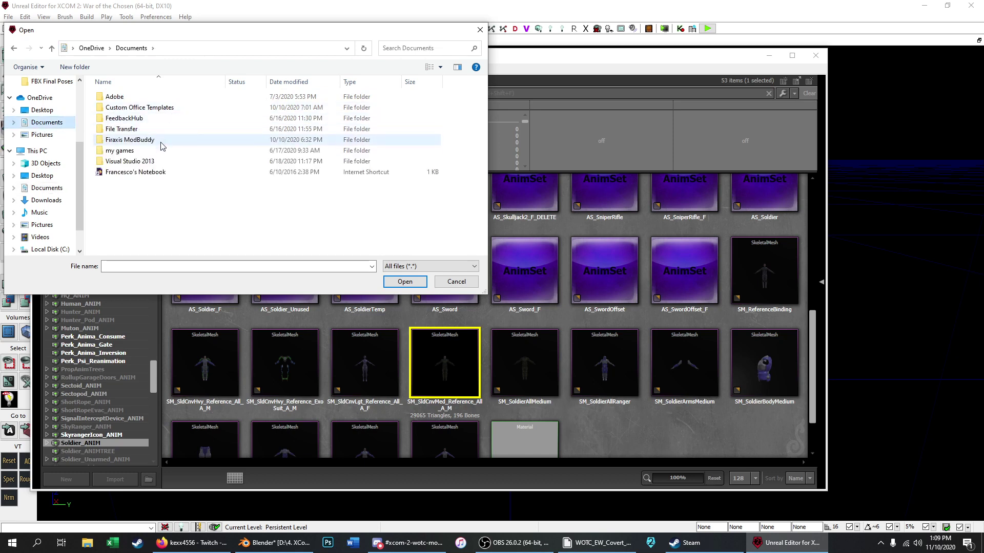
{"action": "double_click", "coordinate": [160, 141]}
{"action": "double_click", "coordinate": [147, 96]}
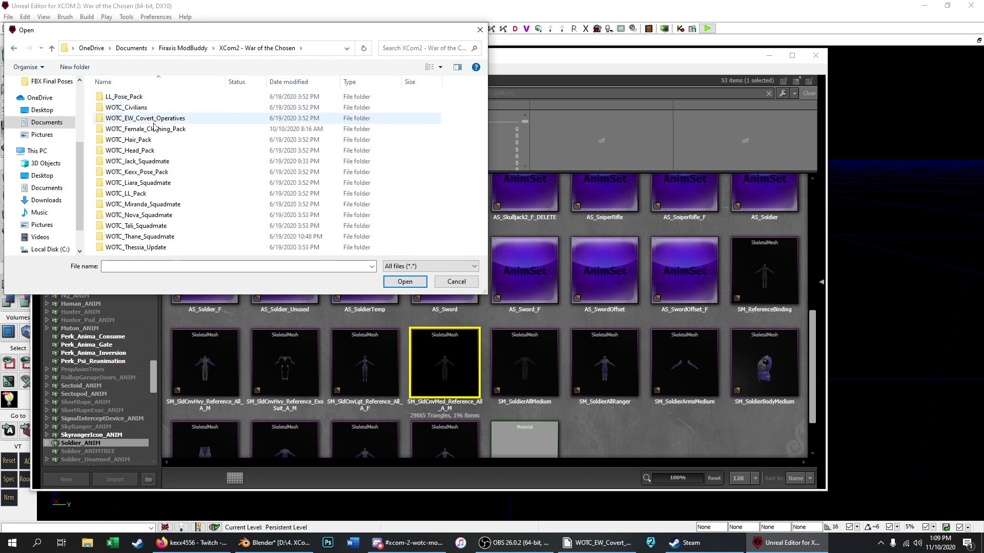
{"action": "double_click", "coordinate": [153, 120]}
{"action": "double_click", "coordinate": [141, 96]}
{"action": "double_click", "coordinate": [148, 107]}
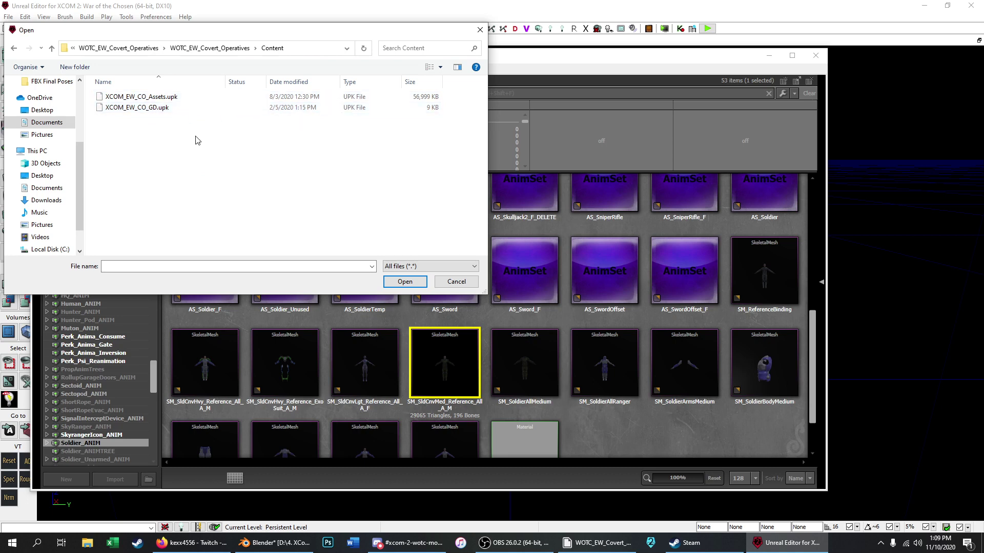
{"action": "left_click_drag", "start_coordinate": [197, 140], "coordinate": [165, 97]}
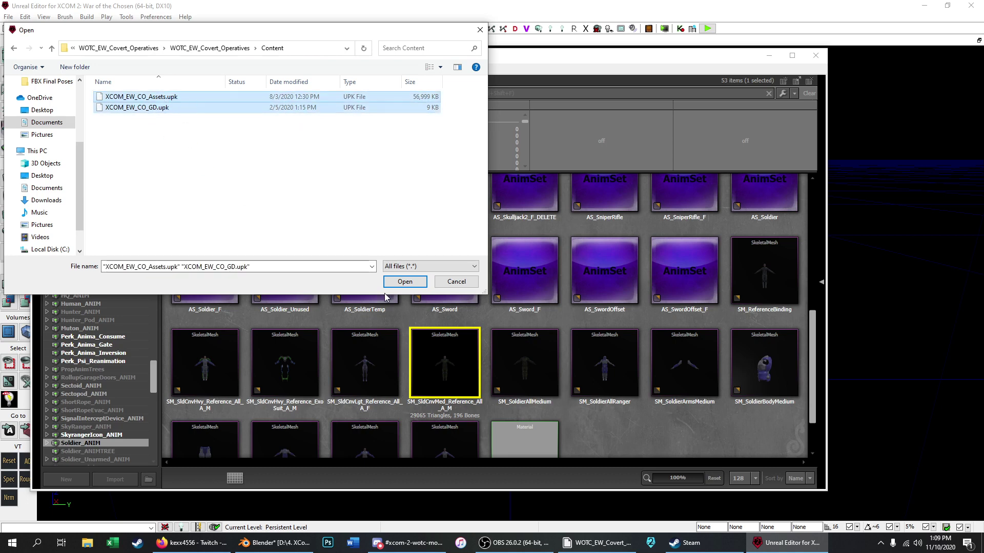
{"action": "left_click", "coordinate": [404, 283]}
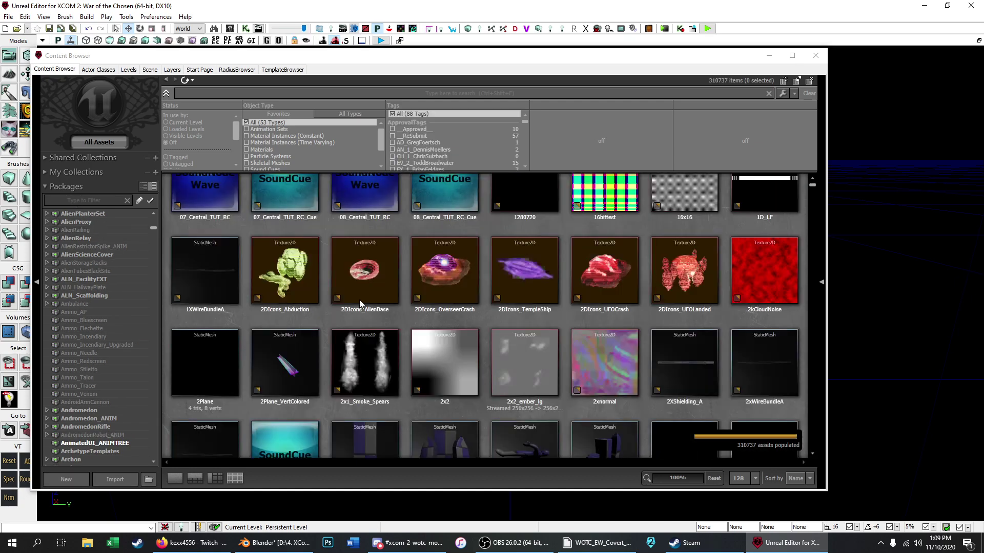
Step: Filter the package list by "EW_" and look through the assets of XCOM_EW_CO_GD and XCOM_EW_CO_Assets
{"action": "left_click", "coordinate": [86, 200]}
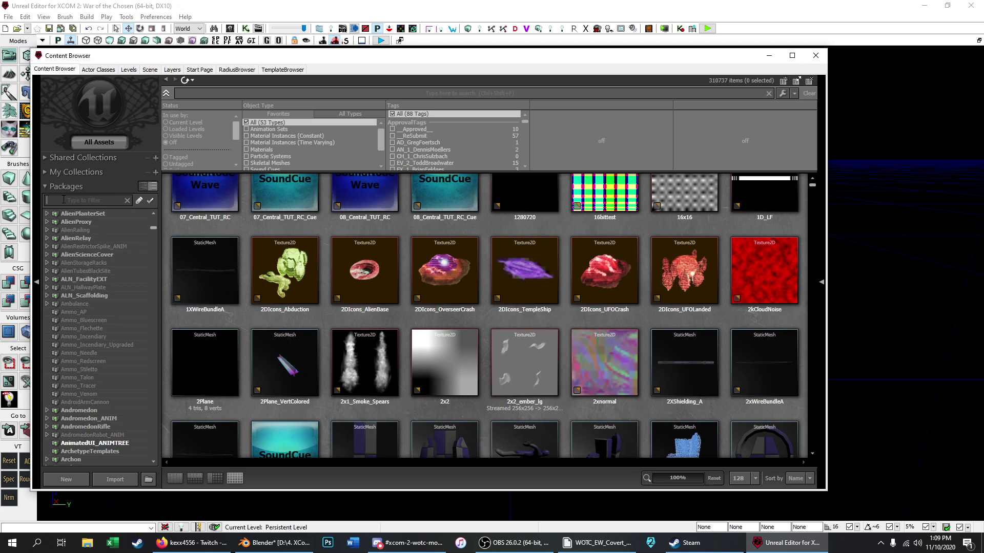
{"action": "type", "text": "EW"}
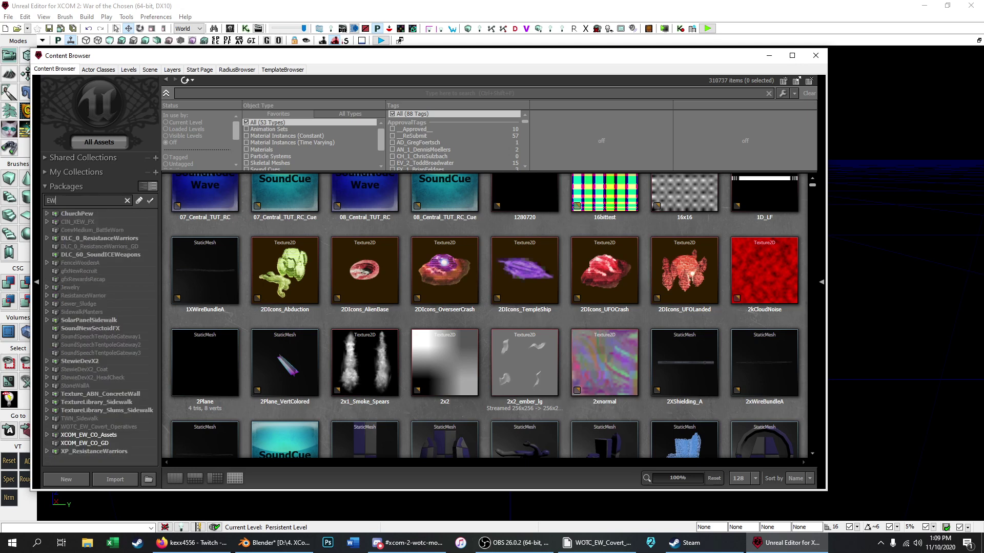
{"action": "type", "text": "_"}
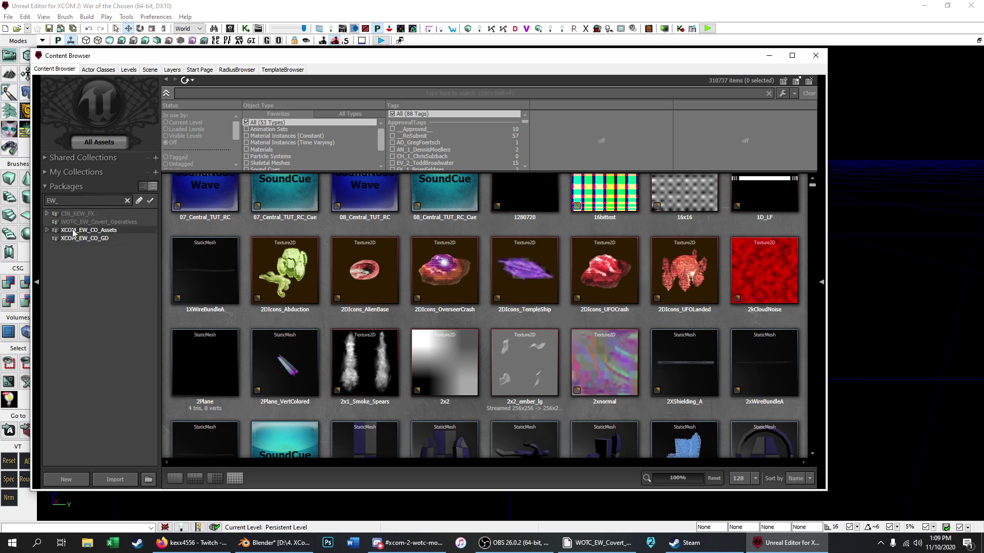
{"action": "left_click", "coordinate": [112, 238]}
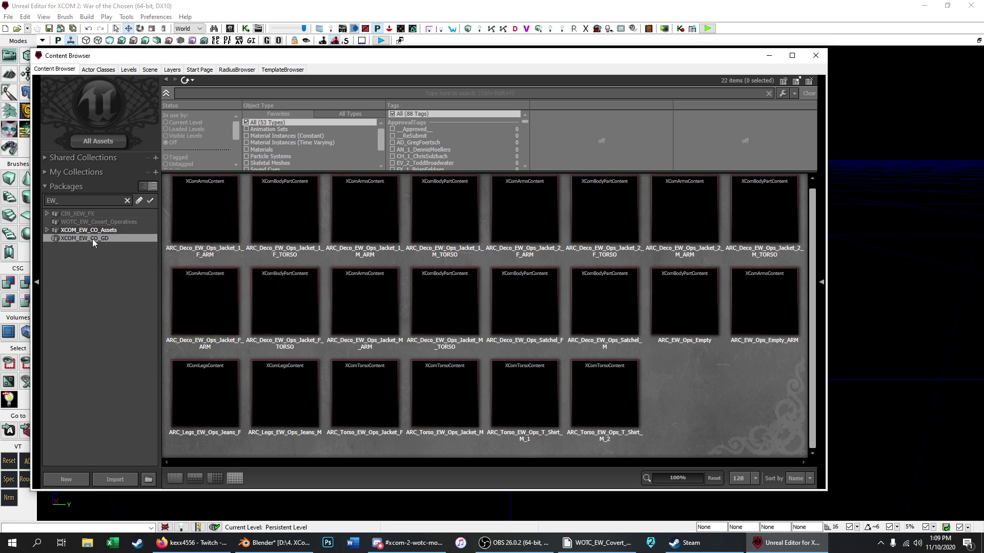
{"action": "left_click", "coordinate": [118, 231]}
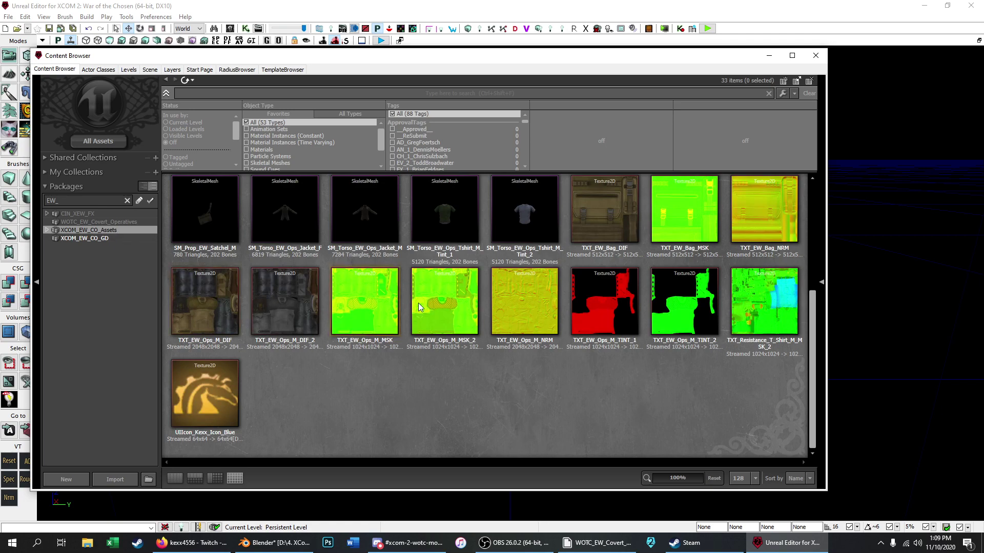
{"action": "scroll", "coordinate": [383, 290], "scroll_direction": "up", "scroll_amount": 2}
{"action": "scroll", "coordinate": [382, 295], "scroll_direction": "up", "scroll_amount": 1}
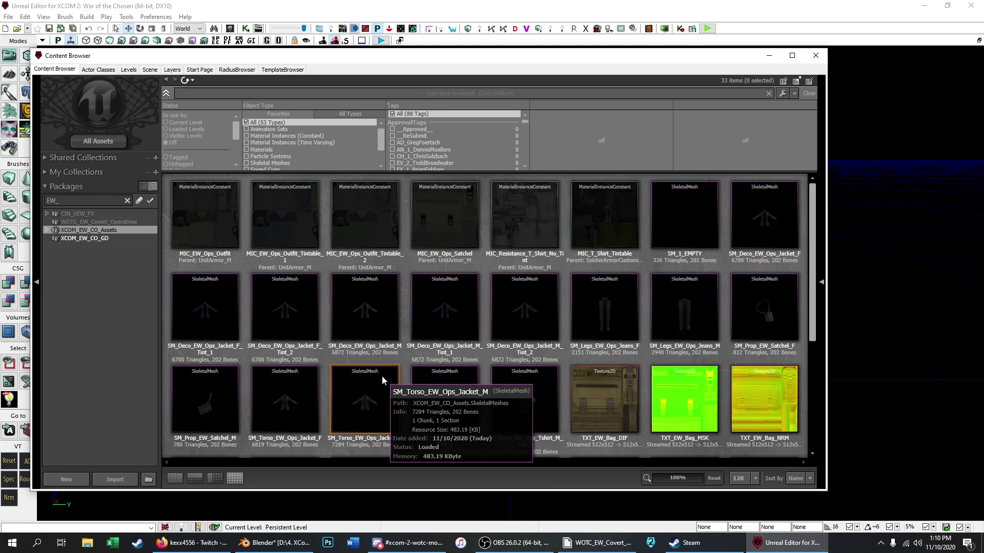
Step: Export the skeletal mesh SM_Deco_EW_Ops_Jacket_M to the Desktop as SM_Deco_EW_Ops_Jacket_M.FBX
{"action": "left_click", "coordinate": [372, 332]}
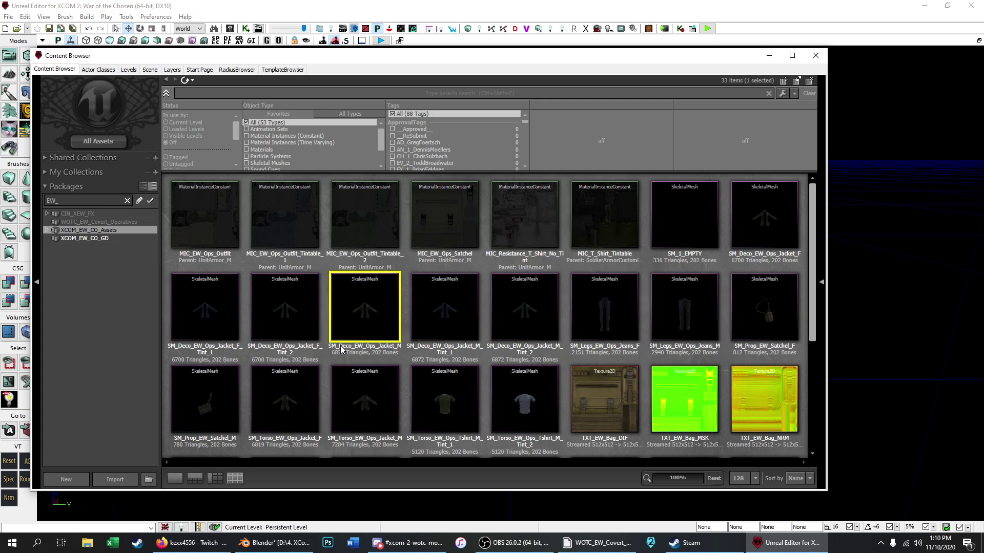
{"action": "right_click", "coordinate": [352, 320]}
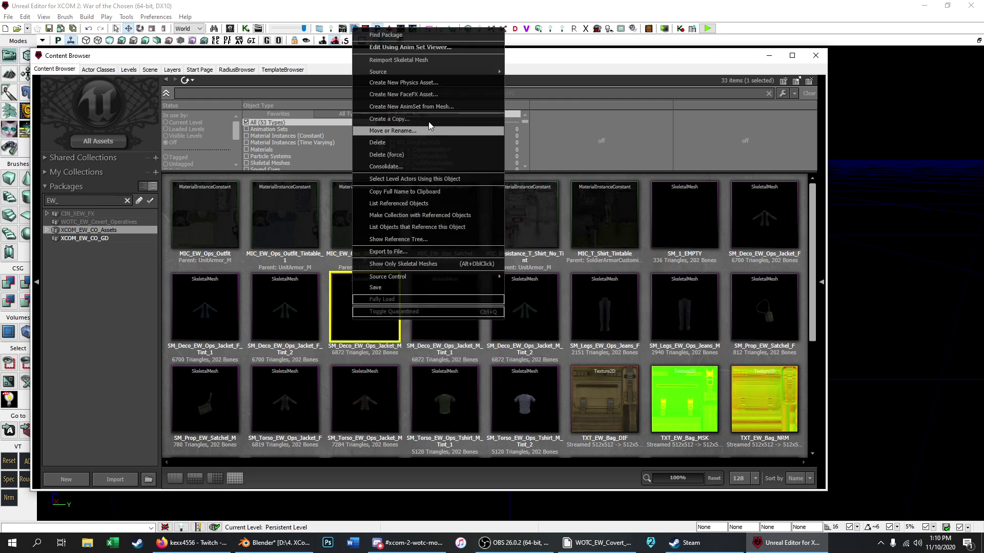
{"action": "left_click", "coordinate": [407, 251]}
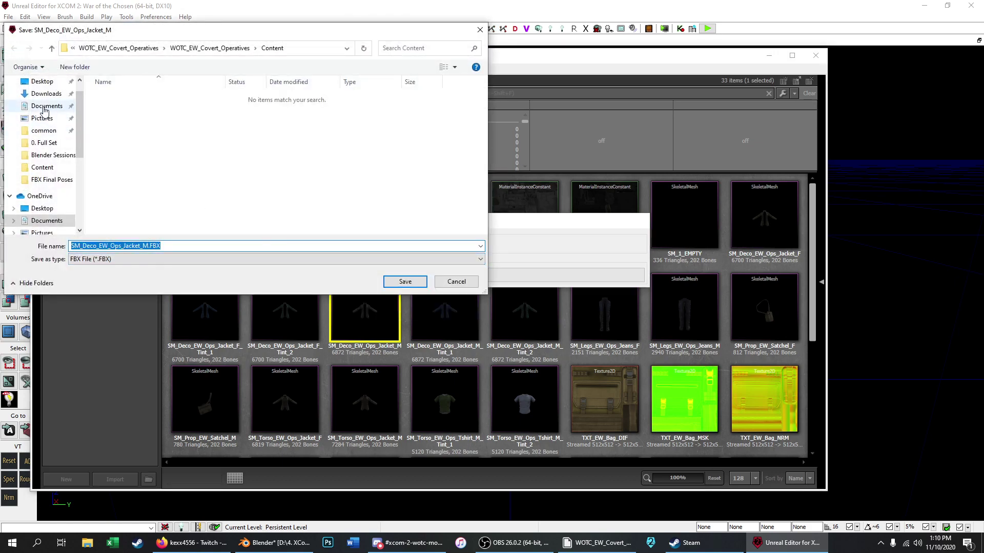
{"action": "scroll", "coordinate": [49, 126], "scroll_direction": "up", "scroll_amount": 2}
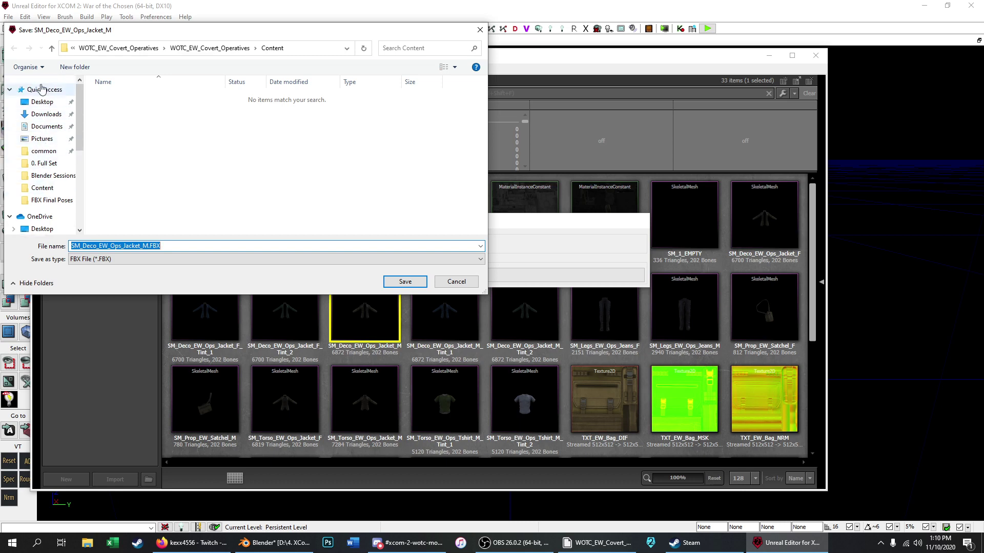
{"action": "left_click", "coordinate": [42, 102]}
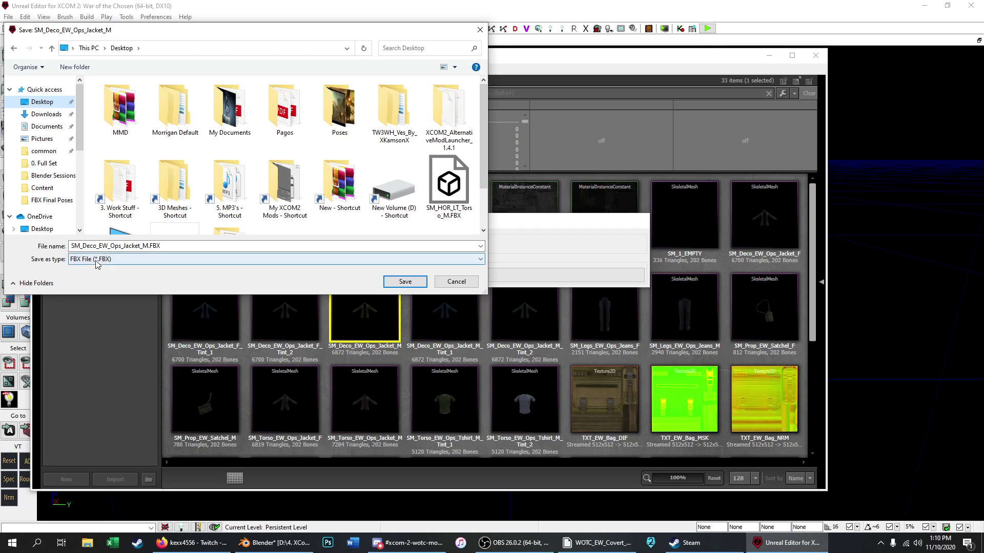
{"action": "left_click", "coordinate": [405, 282]}
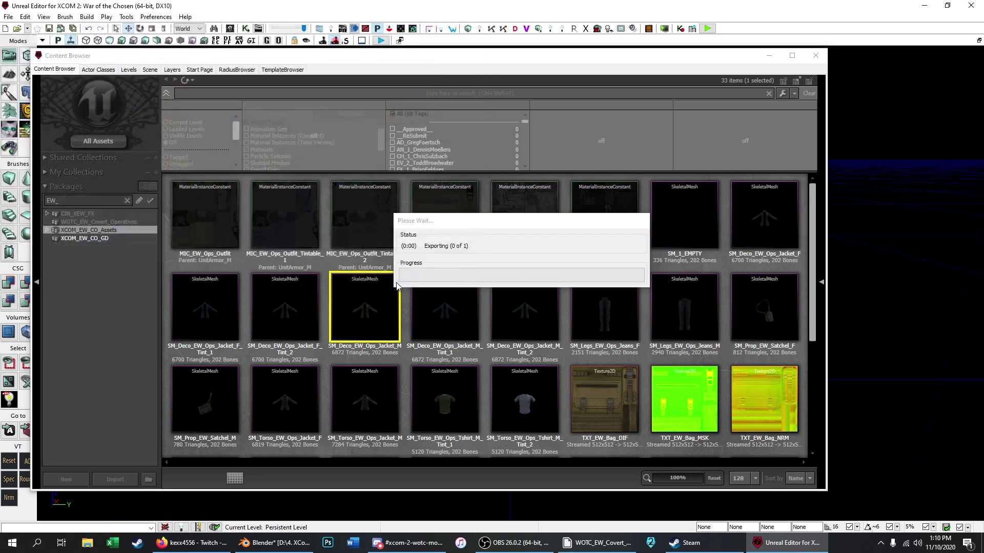
Step: Switch to Blender and import SM_Deco_EW_Ops_Jacket_M.FBX from the Desktop into the male template scene
{"action": "left_click", "coordinate": [925, 6]}
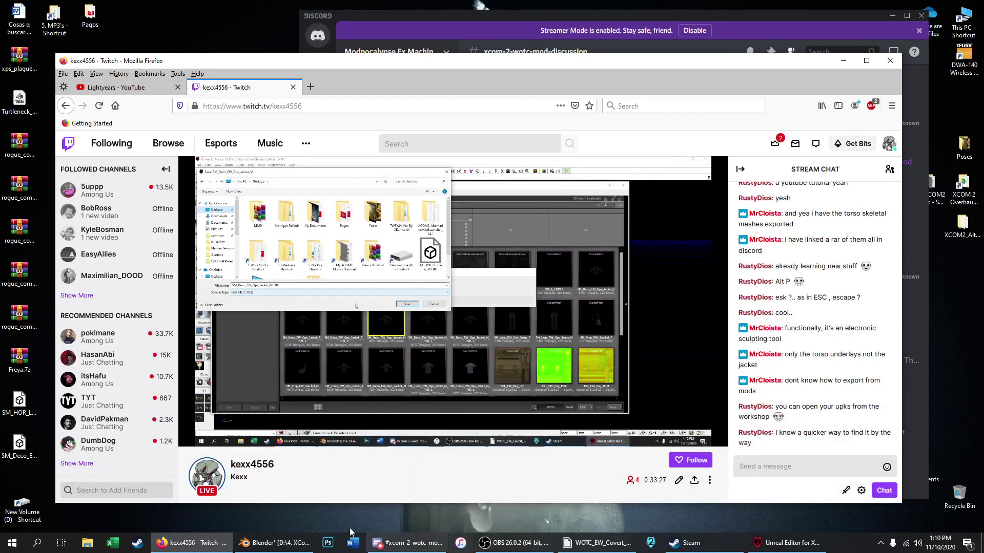
{"action": "left_click", "coordinate": [277, 543]}
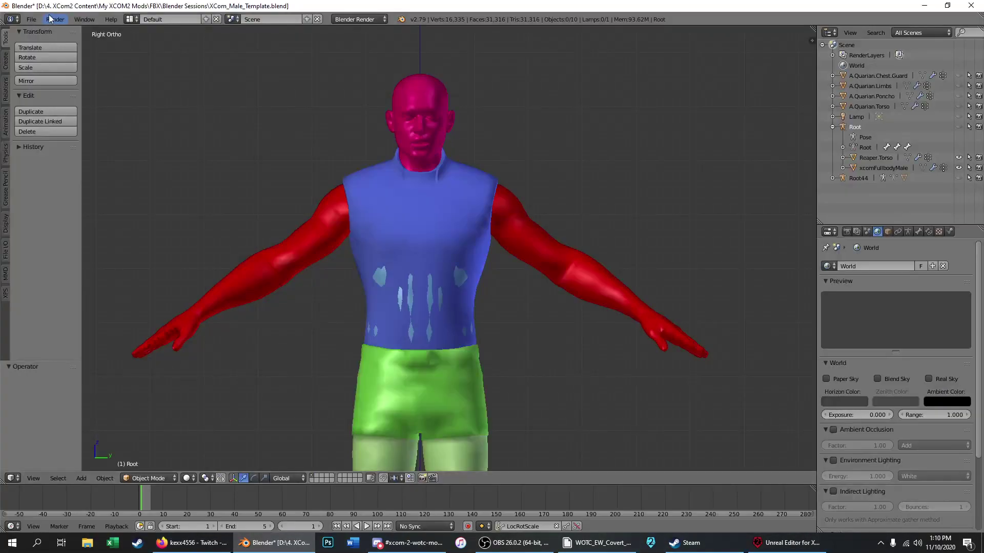
{"action": "left_click", "coordinate": [31, 19]}
{"action": "mouse_move", "coordinate": [93, 220]}
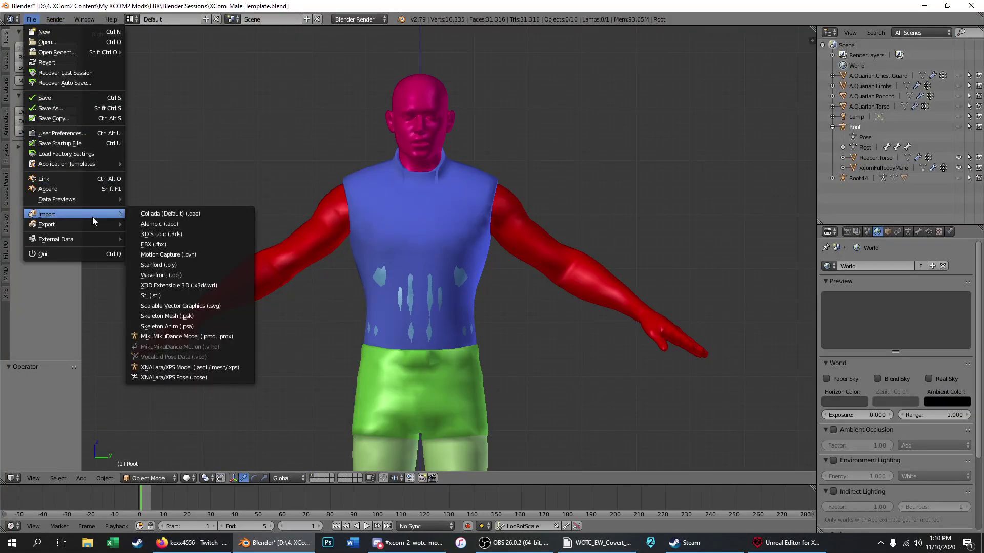
{"action": "left_click", "coordinate": [175, 245]}
{"action": "left_click", "coordinate": [30, 125]}
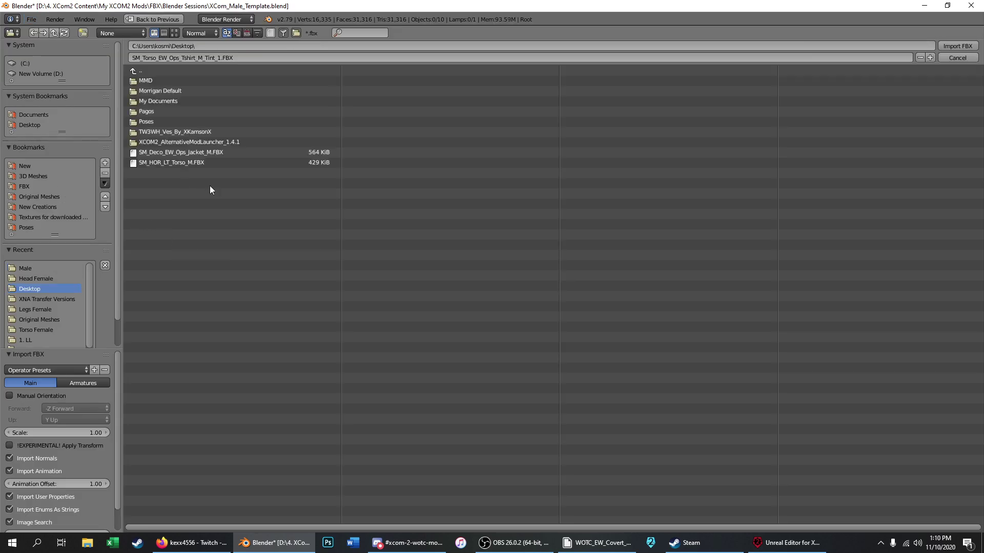
{"action": "left_click", "coordinate": [234, 152]}
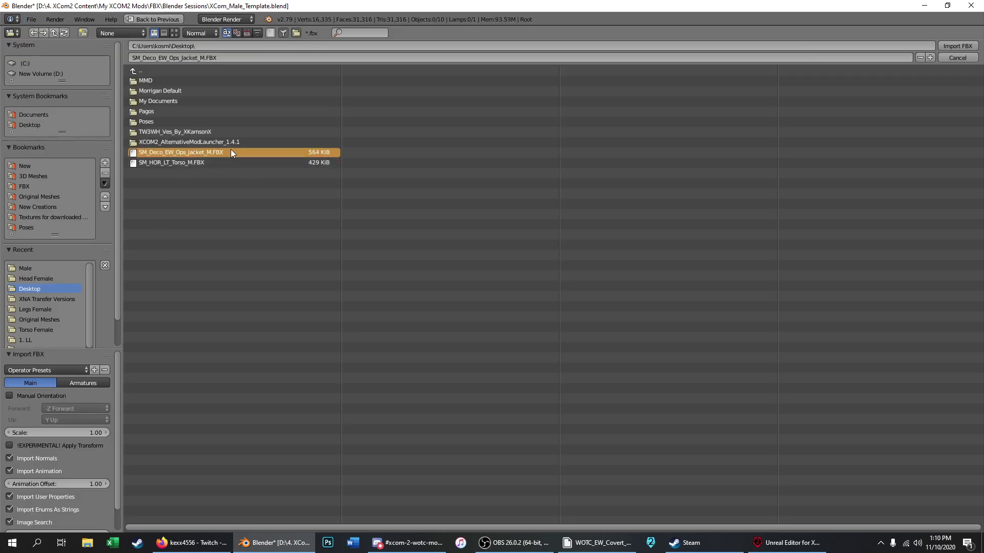
{"action": "double_click", "coordinate": [241, 152]}
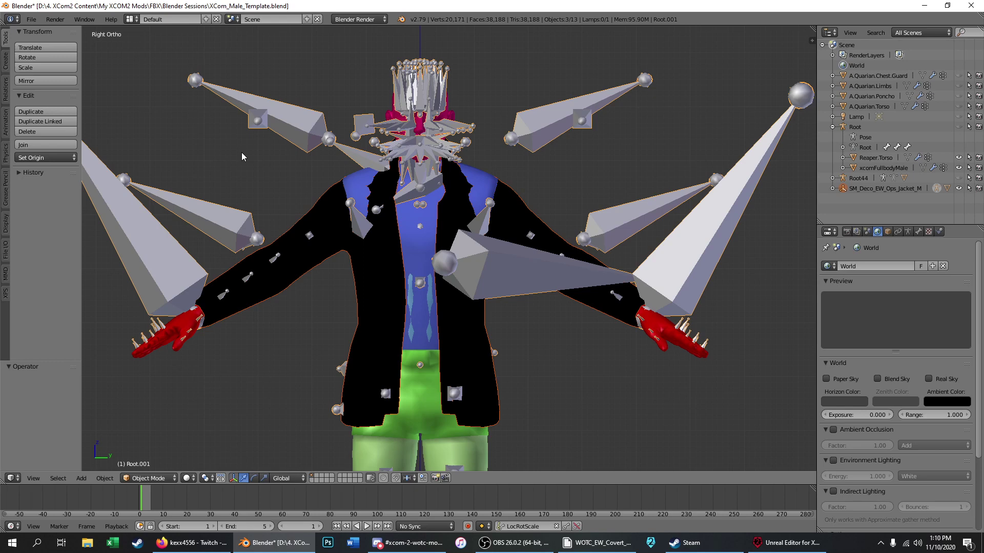
{"action": "left_click", "coordinate": [786, 543]}
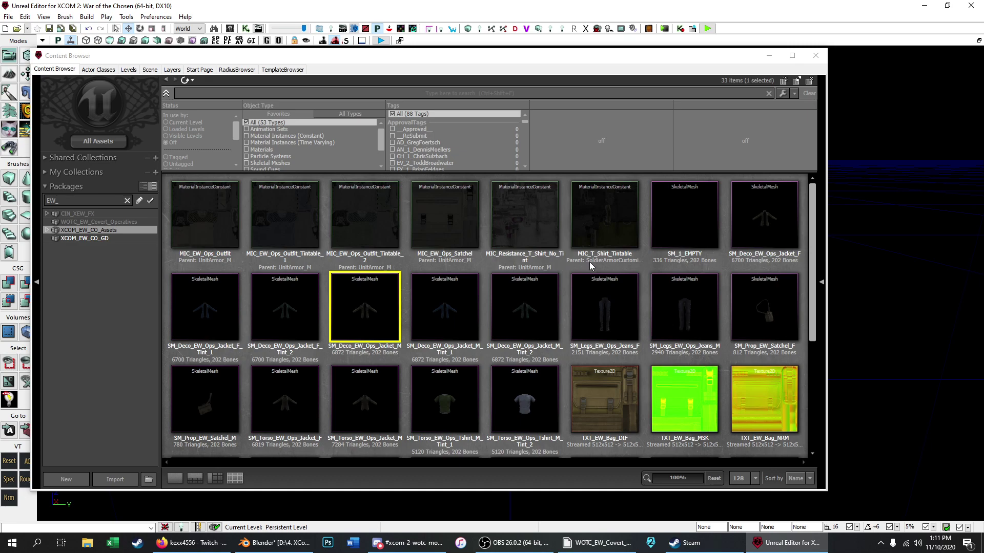
{"action": "left_click", "coordinate": [928, 9]}
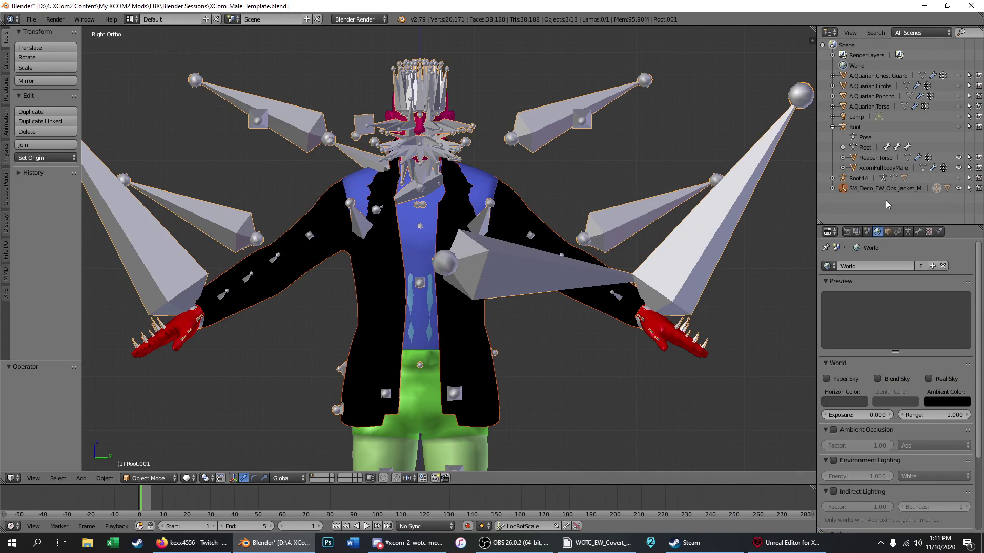
Step: Unparent the Root.001 armature from the SM_Deco_EW_Ops_Jacket_M object using Clear and Keep Transformation
{"action": "left_click", "coordinate": [833, 188]}
{"action": "left_click", "coordinate": [843, 199]}
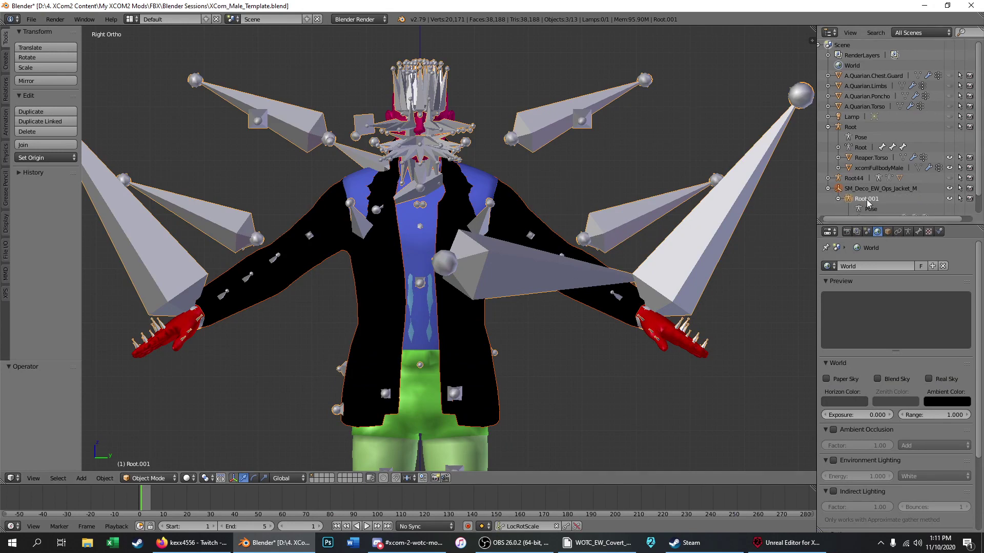
{"action": "scroll", "coordinate": [868, 203], "scroll_direction": "down", "scroll_amount": 1}
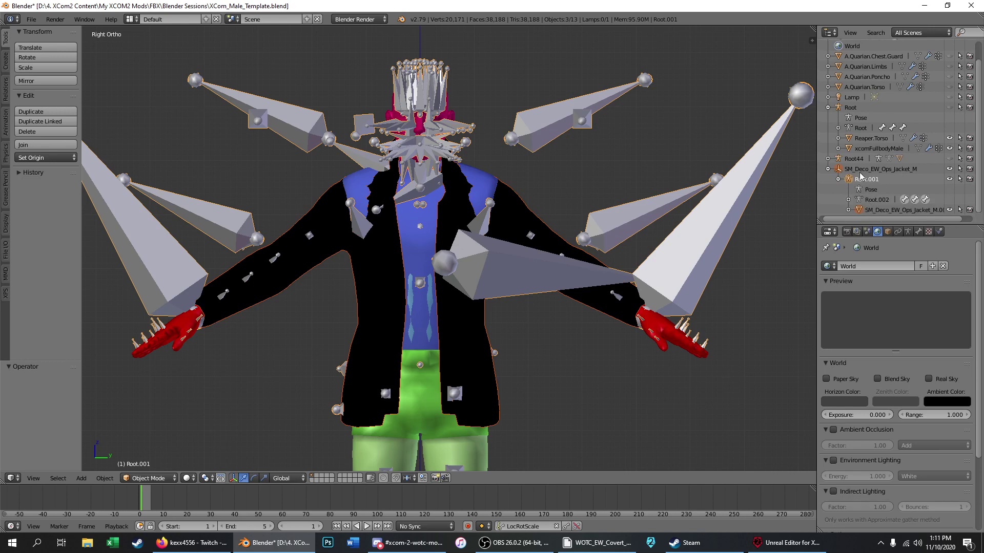
{"action": "left_click", "coordinate": [861, 179]}
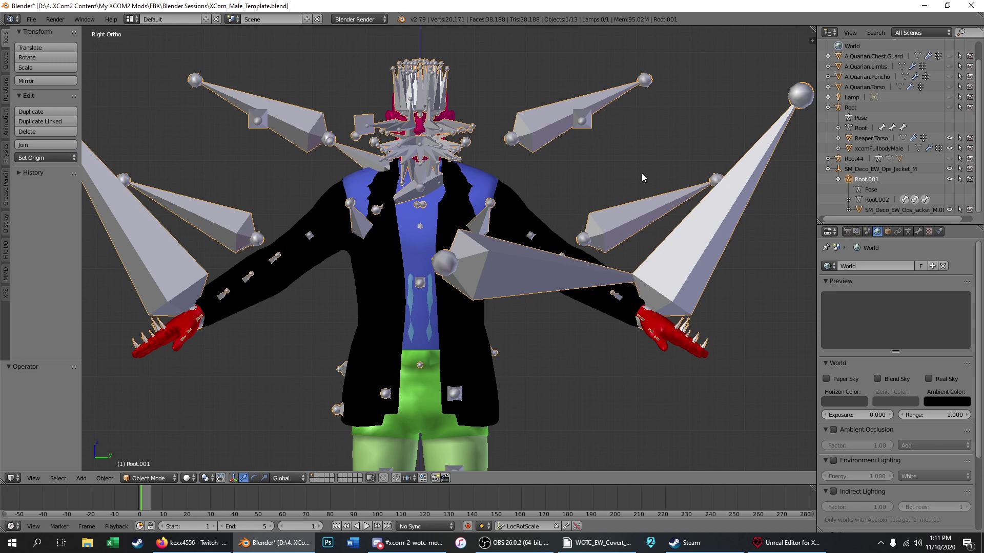
{"action": "key", "text": "alt+p"}
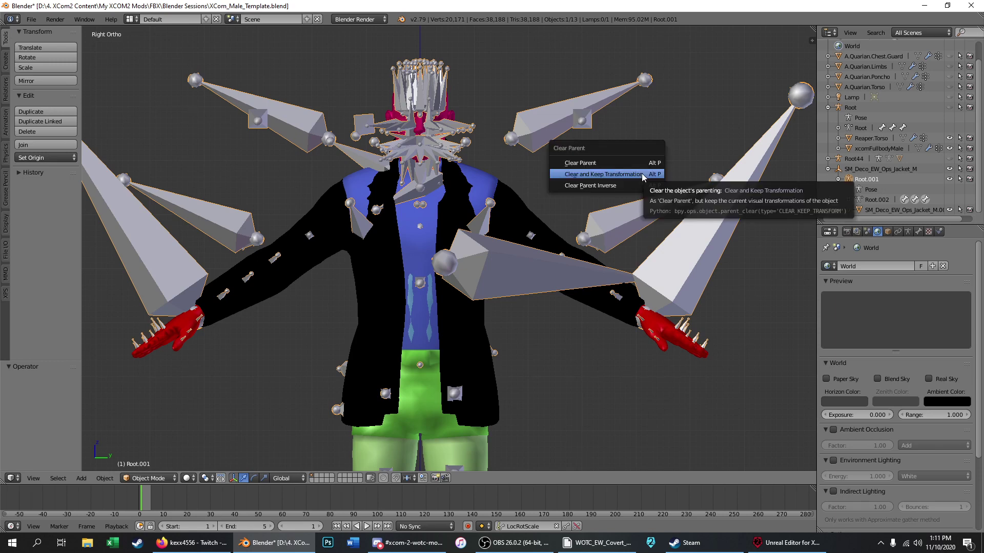
{"action": "left_click", "coordinate": [641, 177]}
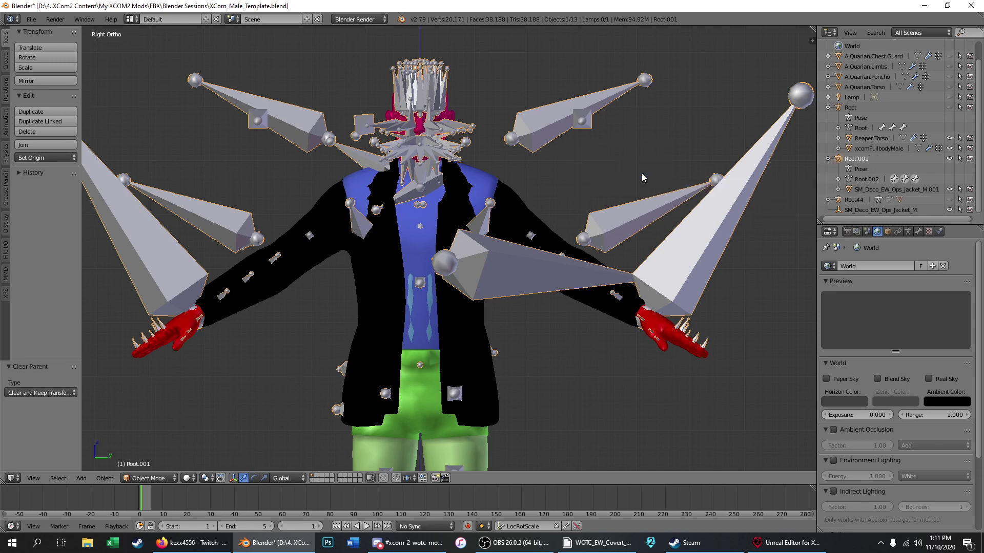
Step: Delete the parent object SM_Deco_EW_Ops_Jacket_M that came with the imported jacket
{"action": "left_click", "coordinate": [866, 210]}
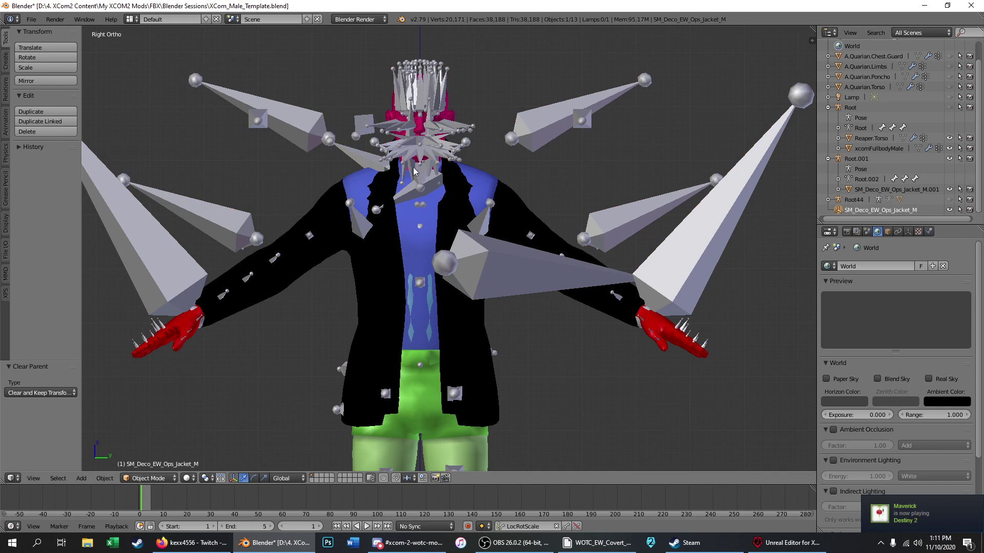
{"action": "left_click", "coordinate": [53, 132]}
{"action": "left_click", "coordinate": [53, 132]}
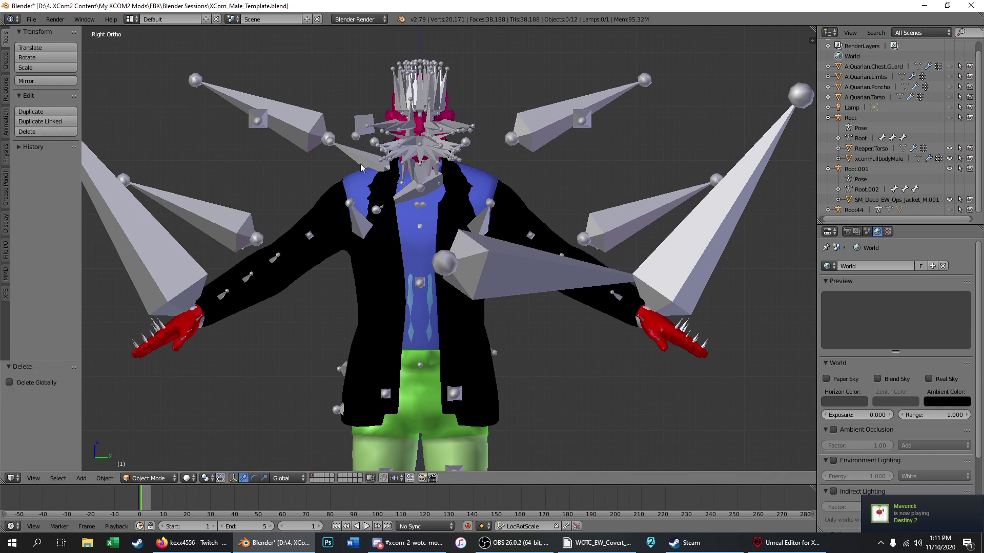
Step: Undo the deletion of the SM_Deco_EW_Ops_Jacket_M parent object and the unparenting of the Root.001 armature
{"action": "right_click", "coordinate": [534, 206]}
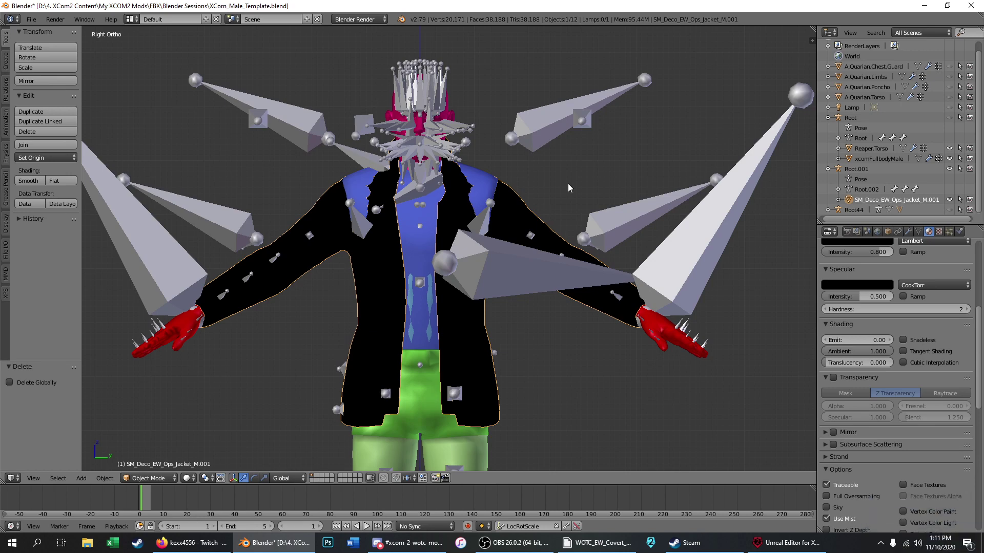
{"action": "key", "text": "ctrl+z"}
{"action": "key", "text": "ctrl+z"}
{"action": "key", "text": "ctrl+z"}
{"action": "key", "text": "ctrl+z"}
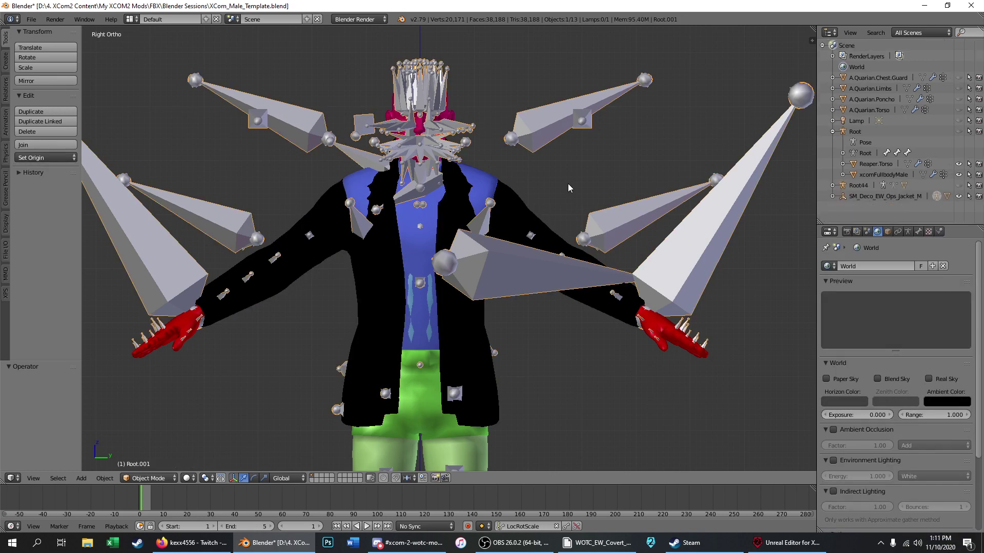
Step: Unparent the SM_Deco_EW_Ops_Jacket_M.001 mesh from the Root.001 armature using Clear and Keep Transformation
{"action": "left_click", "coordinate": [832, 193]}
{"action": "scroll", "coordinate": [856, 201], "scroll_direction": "down", "scroll_amount": 1}
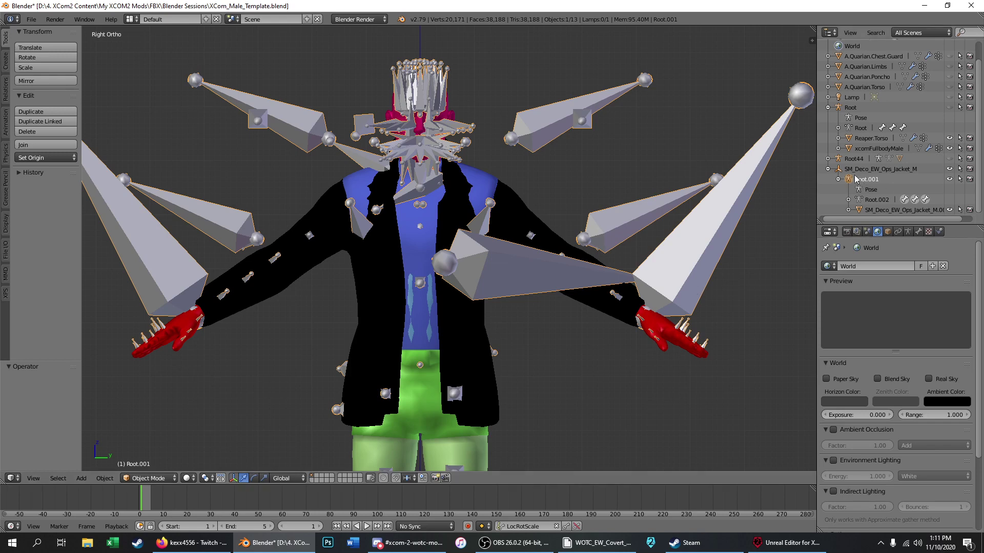
{"action": "left_click", "coordinate": [875, 211]}
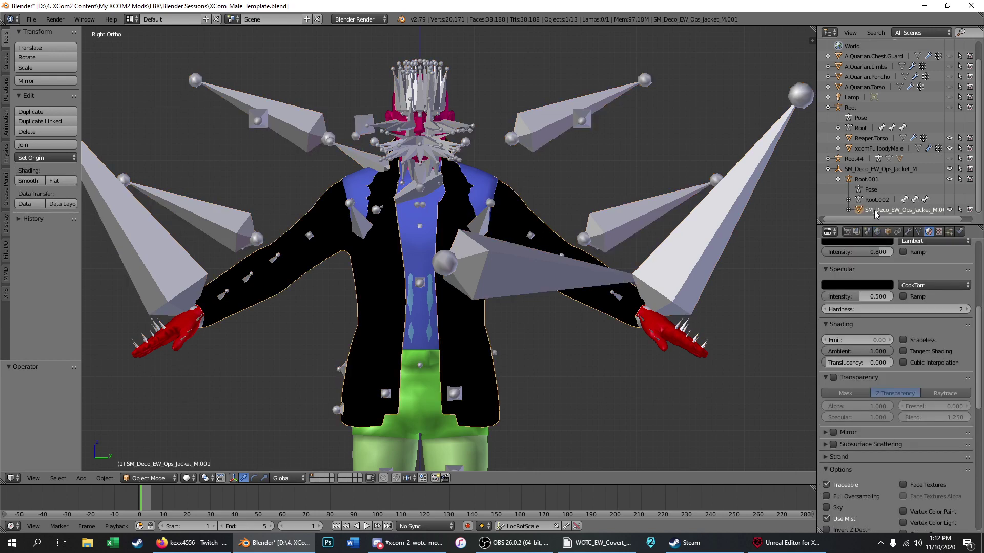
{"action": "key", "text": "alt+p"}
{"action": "left_click", "coordinate": [546, 212]}
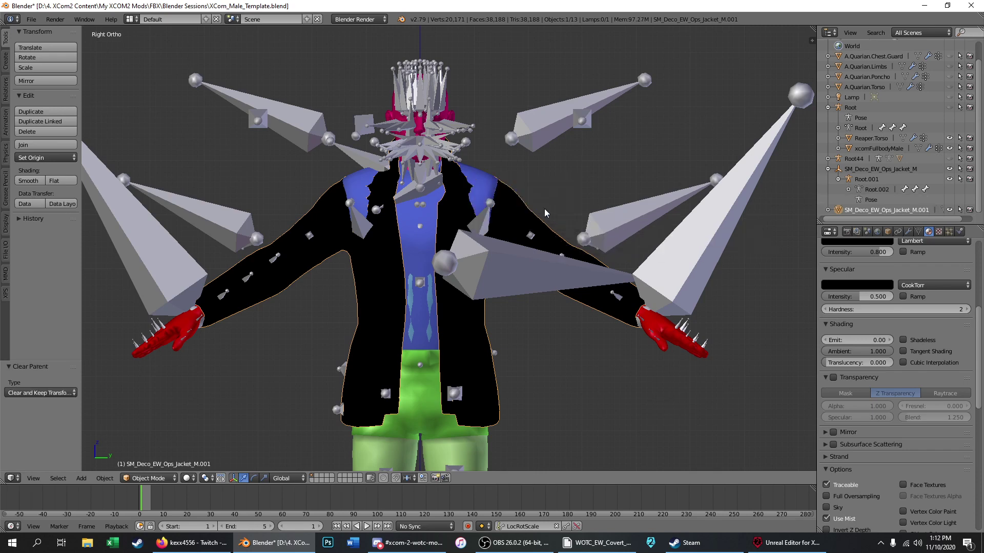
Step: Delete the imported Root.001 armature together with its SM_Deco_EW_Ops_Jacket_M parent object
{"action": "left_click", "coordinate": [866, 180]}
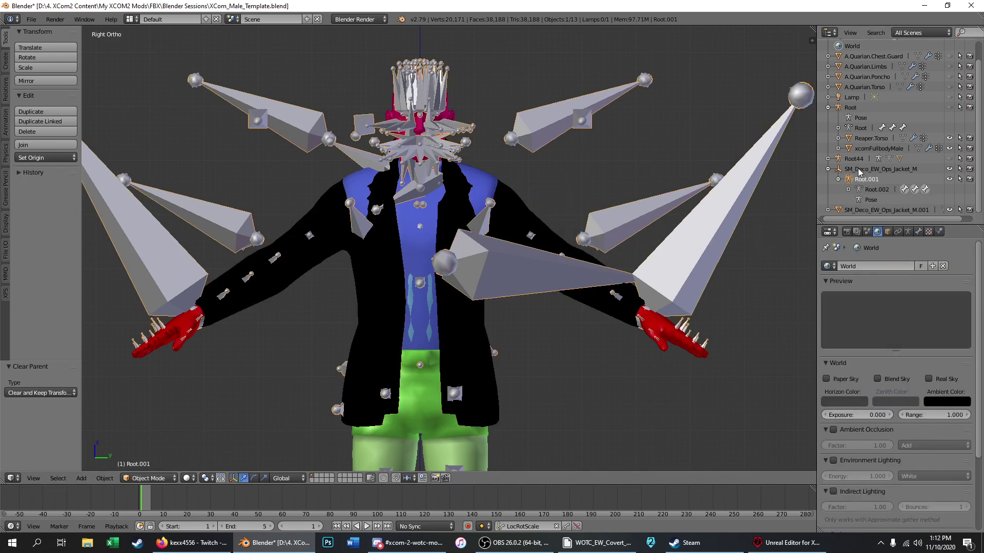
{"action": "left_click", "coordinate": [858, 169], "text": "shift"}
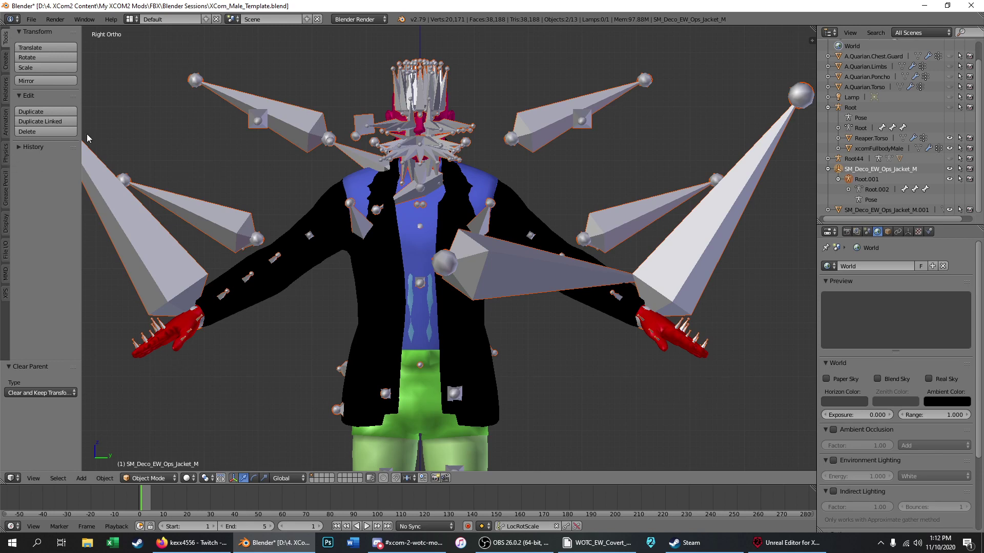
{"action": "key", "text": "x"}
{"action": "left_click", "coordinate": [60, 136]}
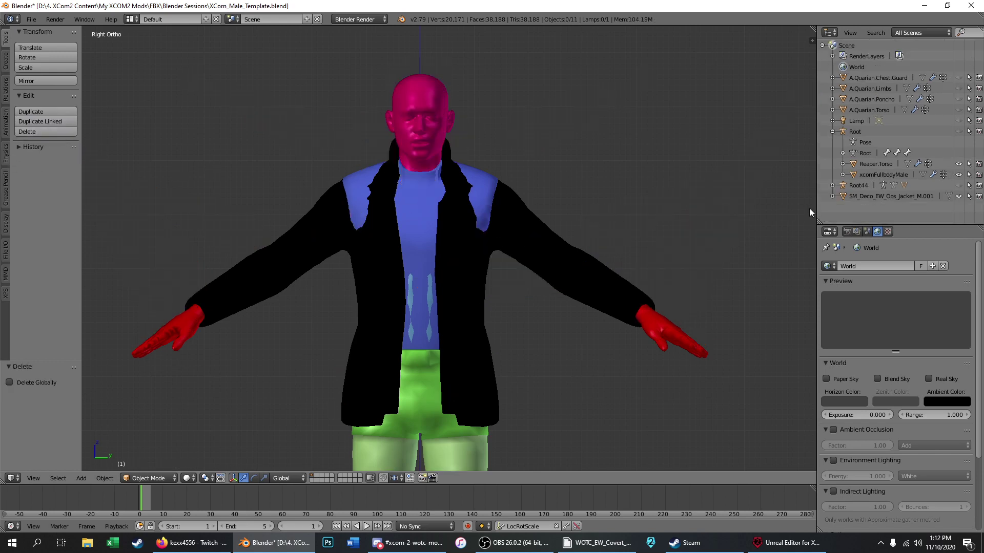
Step: Unhide the template's Root armature and parent the SM_Deco_EW_Ops_Jacket_M.001 mesh to it with Armature Deform
{"action": "left_click", "coordinate": [874, 195]}
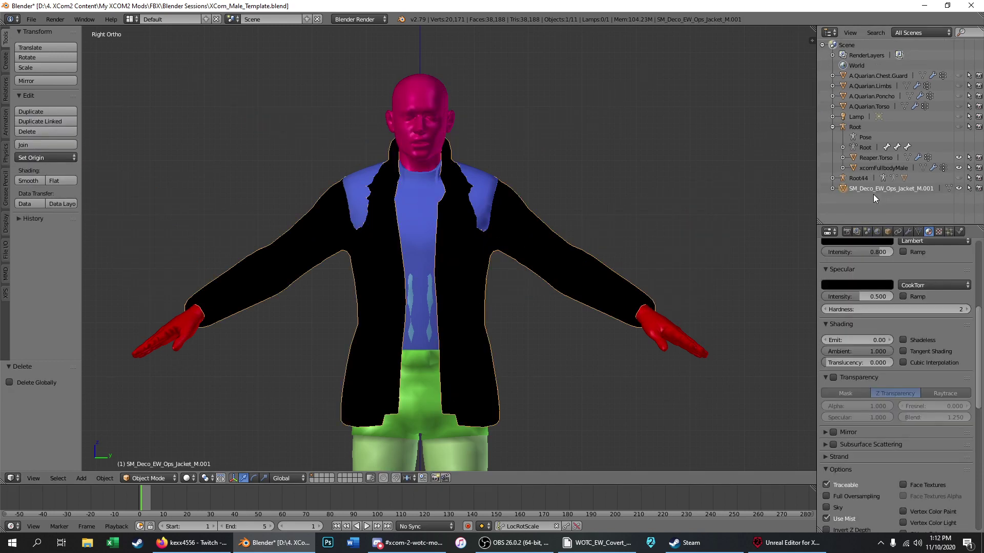
{"action": "left_click", "coordinate": [958, 127]}
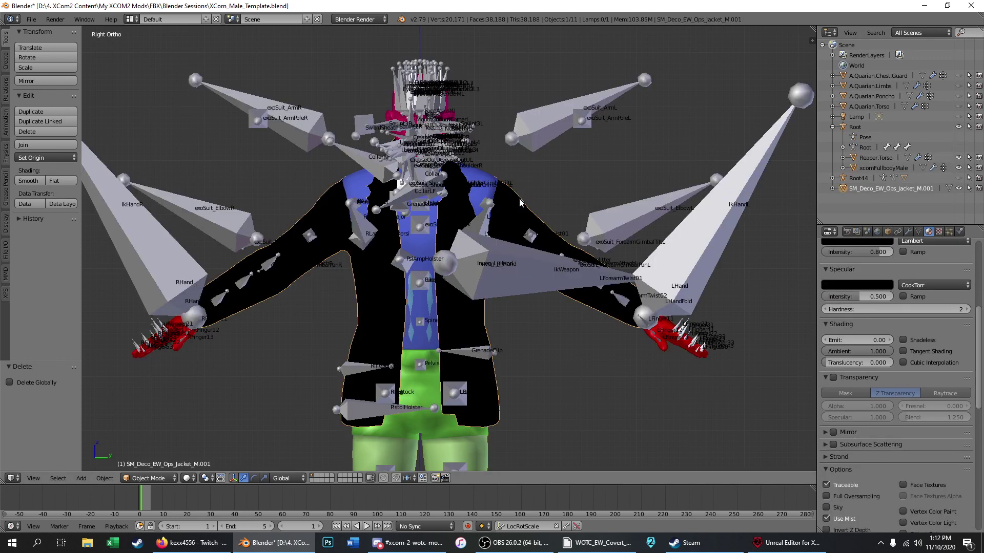
{"action": "left_click", "coordinate": [531, 146], "text": "shift"}
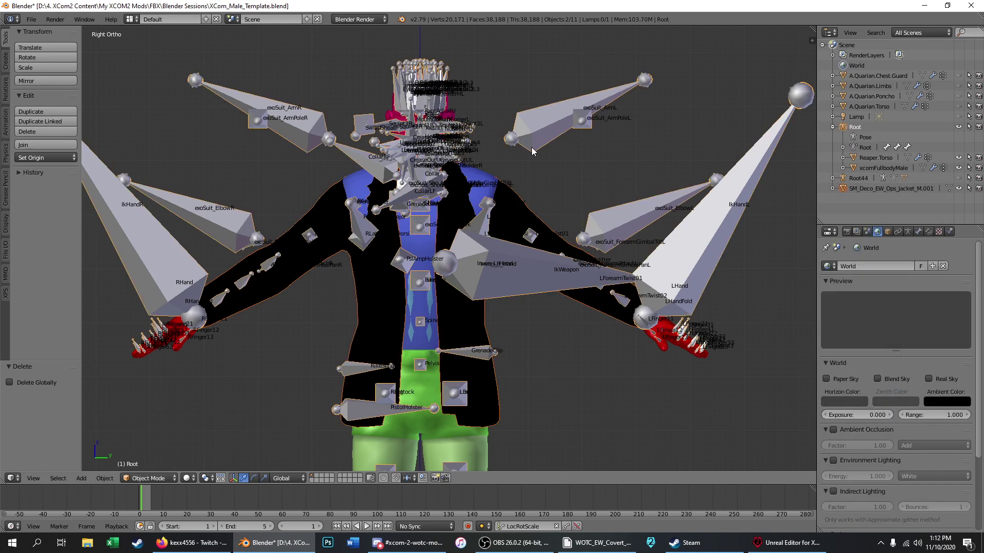
{"action": "key", "text": "ctrl+p"}
{"action": "left_click", "coordinate": [531, 146]}
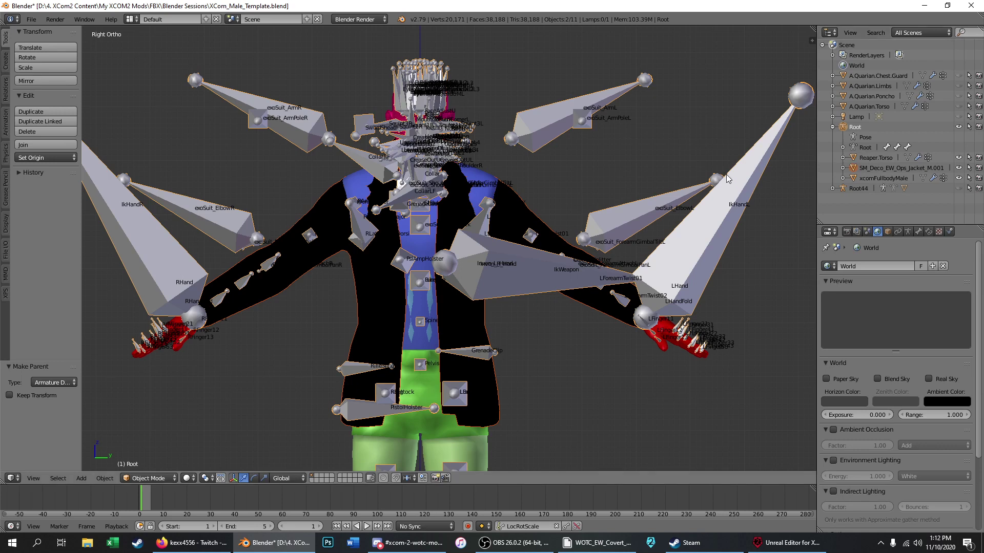
Step: Set the jacket material's diffuse color to olive green with RGB 0.263, 0.319, 0.116
{"action": "left_click", "coordinate": [872, 169]}
{"action": "scroll", "coordinate": [887, 353], "scroll_direction": "up", "scroll_amount": 8}
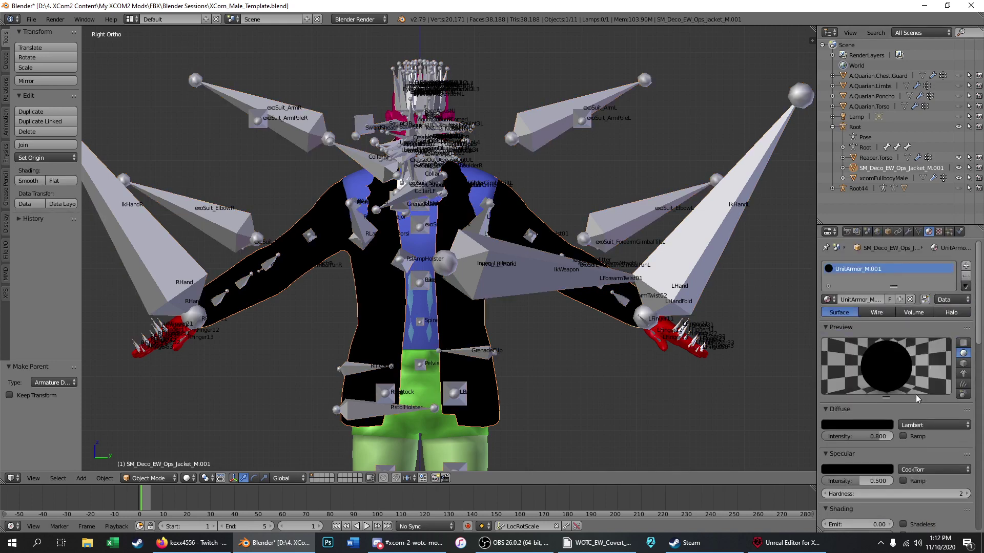
{"action": "left_click", "coordinate": [839, 425]}
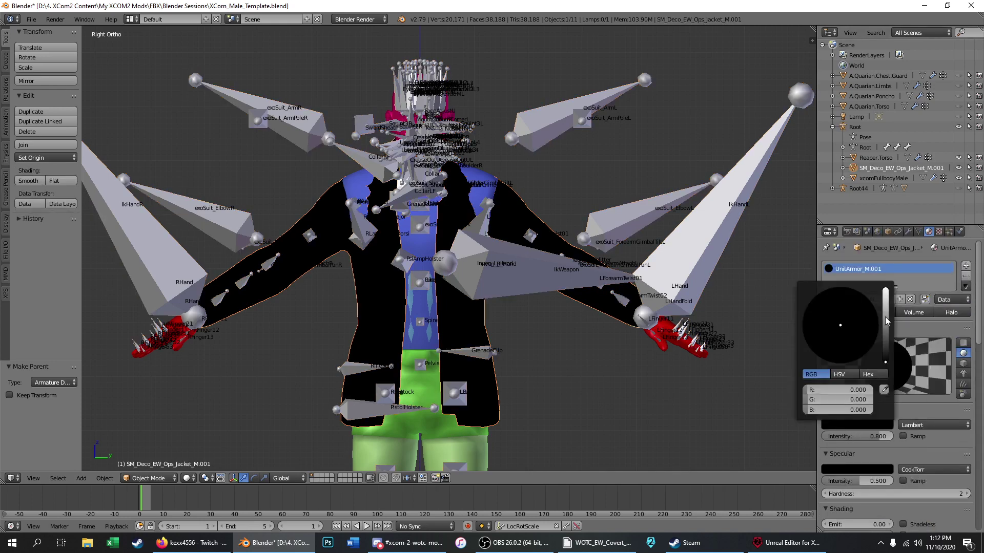
{"action": "left_click_drag", "start_coordinate": [886, 320], "coordinate": [886, 306]}
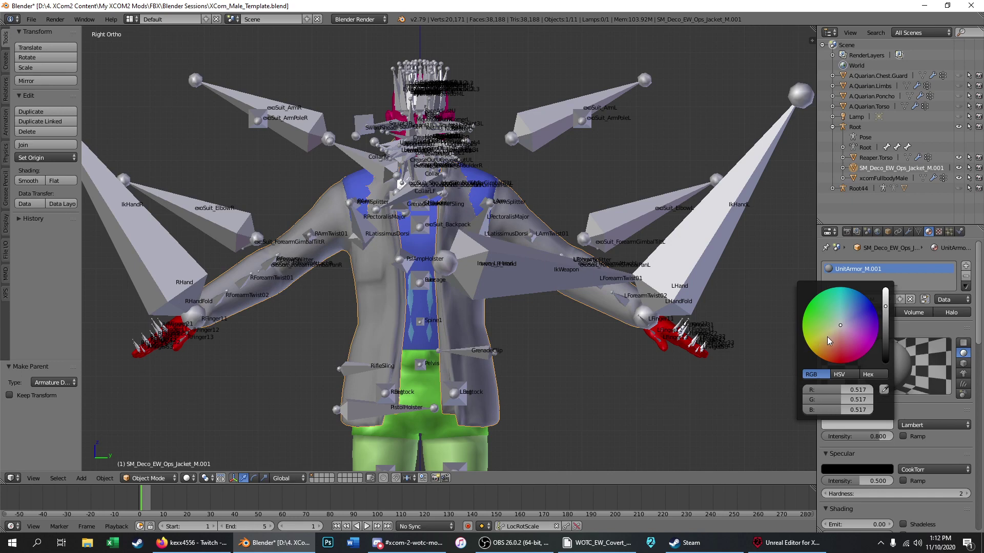
{"action": "left_click", "coordinate": [827, 337]}
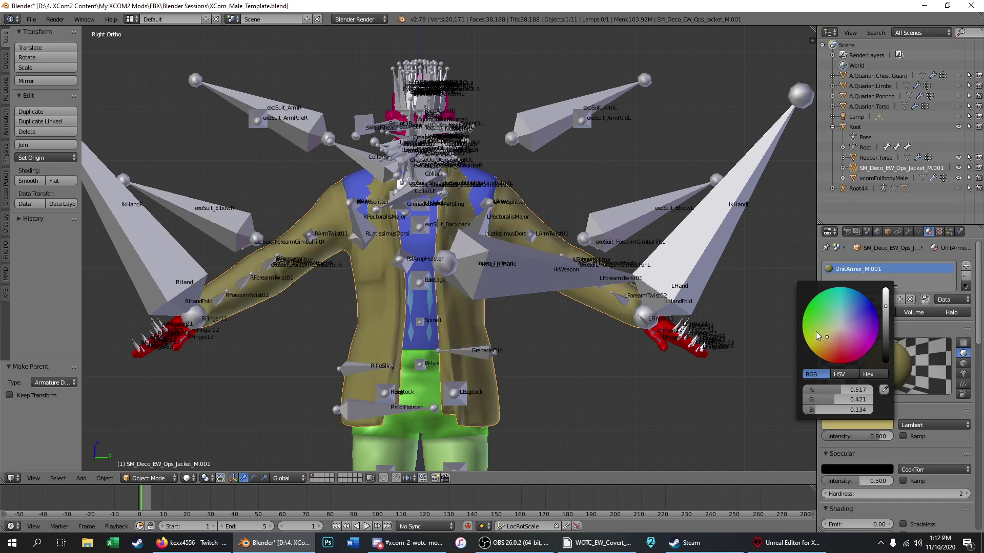
{"action": "left_click", "coordinate": [815, 331]}
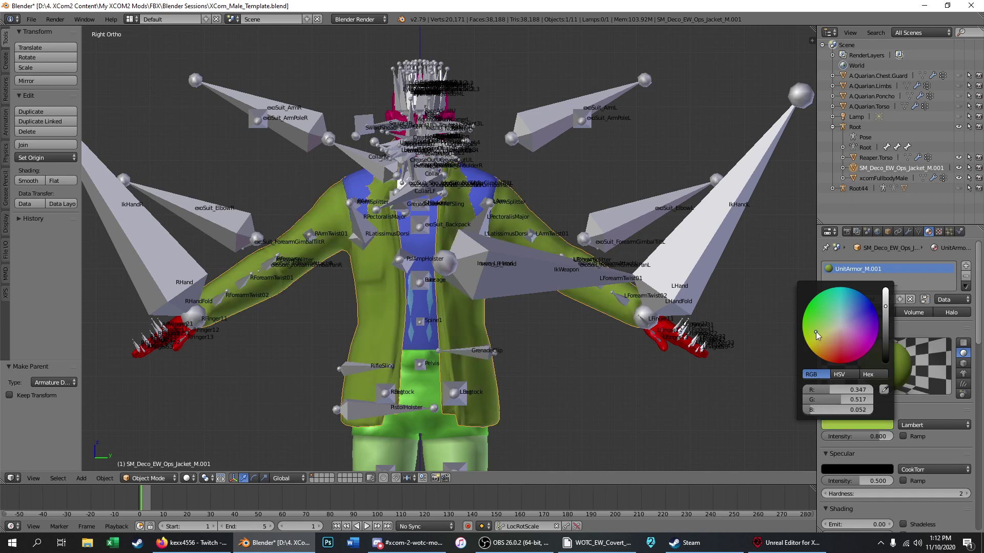
{"action": "left_click", "coordinate": [885, 318]}
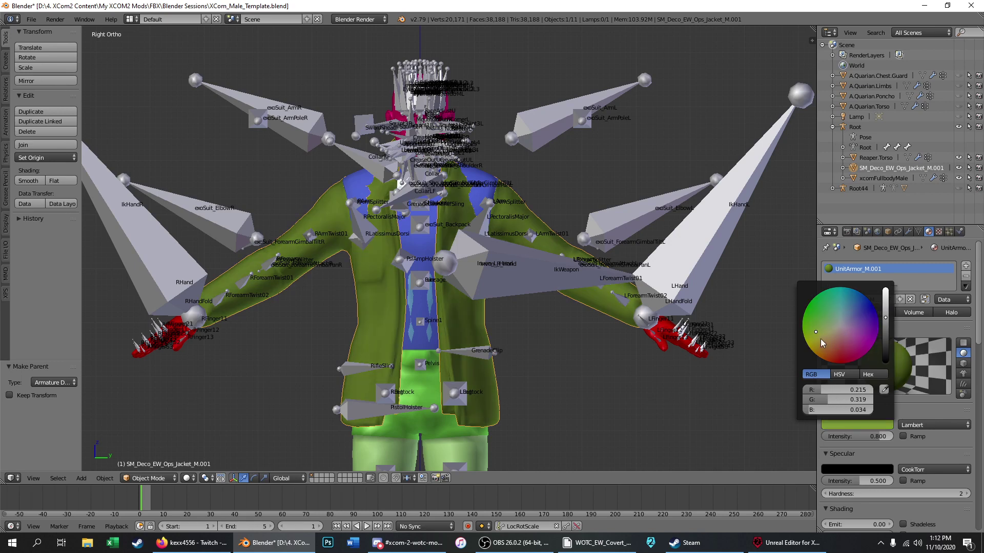
{"action": "left_click", "coordinate": [826, 329]}
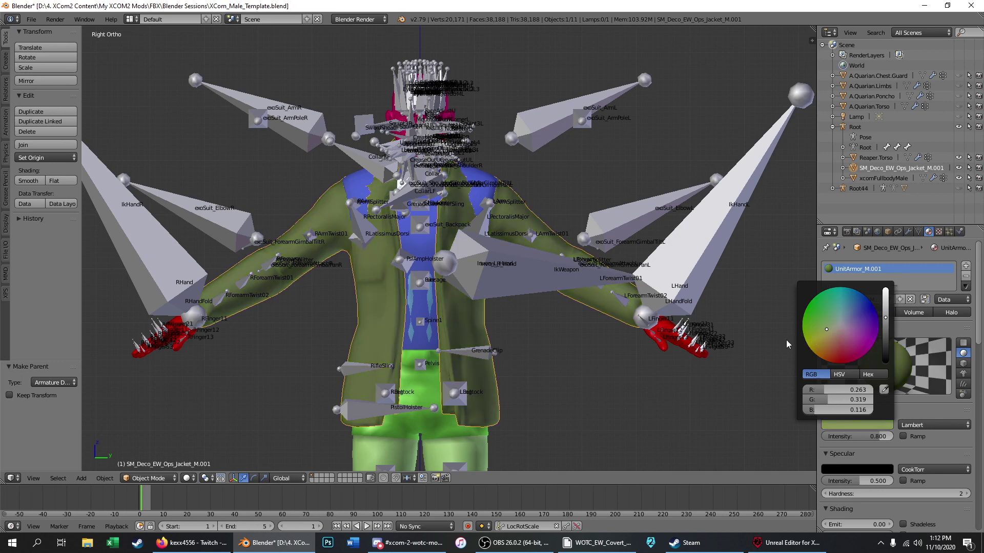
Step: Check the recolored jacket on the rigged body and hide the Root armature
{"action": "scroll", "coordinate": [395, 264], "scroll_direction": "up", "scroll_amount": 3}
{"action": "middle_click_drag", "start_coordinate": [395, 263], "coordinate": [368, 259]}
{"action": "scroll", "coordinate": [401, 198], "scroll_direction": "down", "scroll_amount": 3}
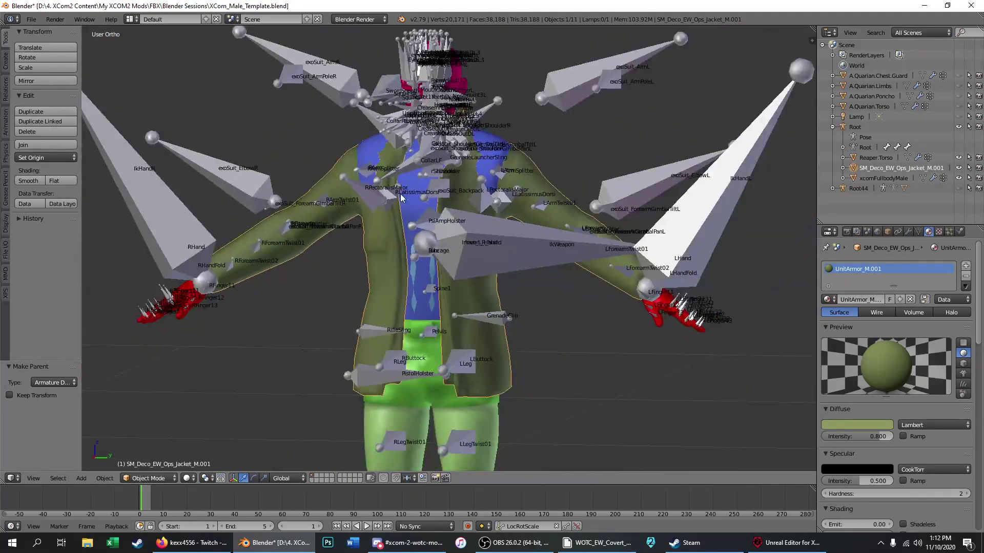
{"action": "key", "text": "KP_3"}
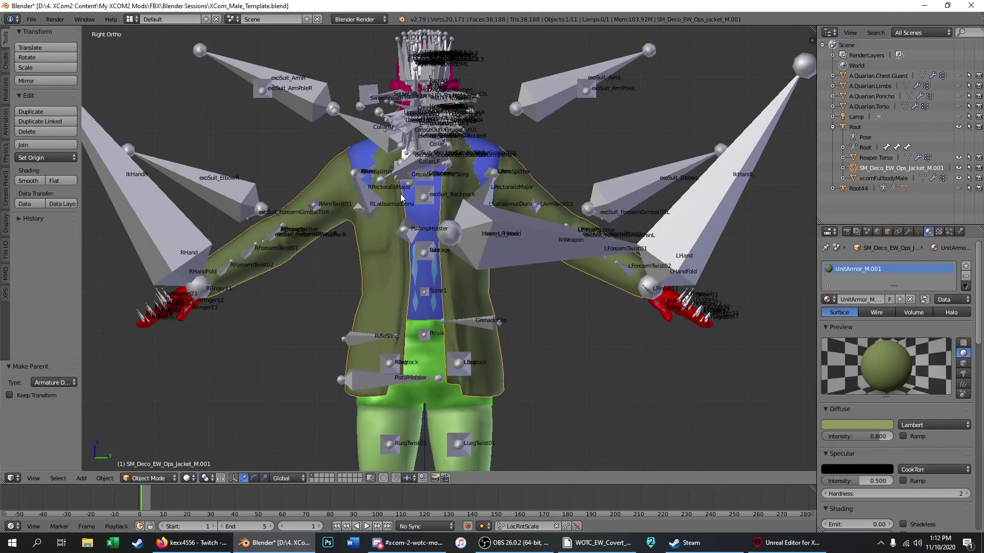
{"action": "left_click", "coordinate": [959, 127]}
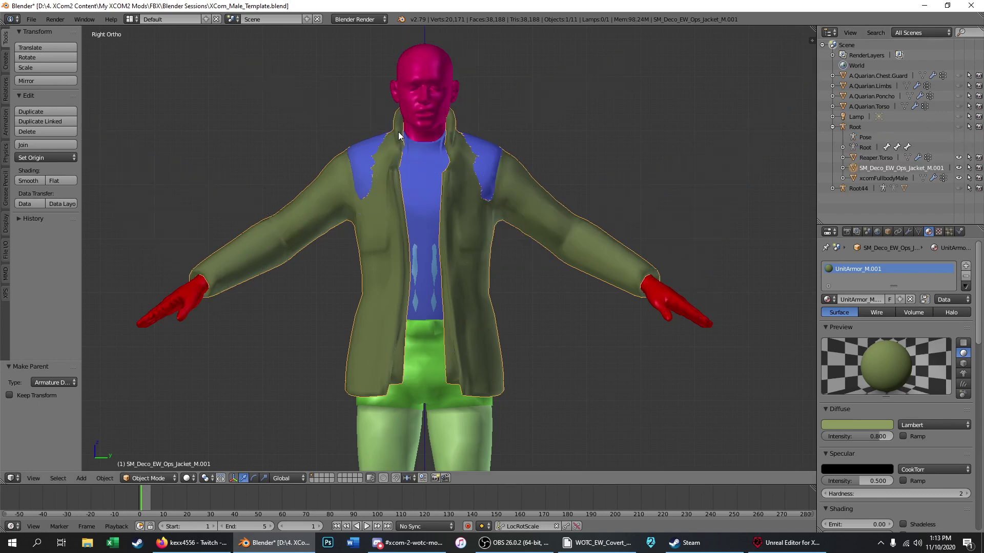
Step: Add Reaper.Torso to the jacket selection and examine in wireframe how the two meshes overlap at the shoulders
{"action": "scroll", "coordinate": [410, 151], "scroll_direction": "up", "scroll_amount": 2}
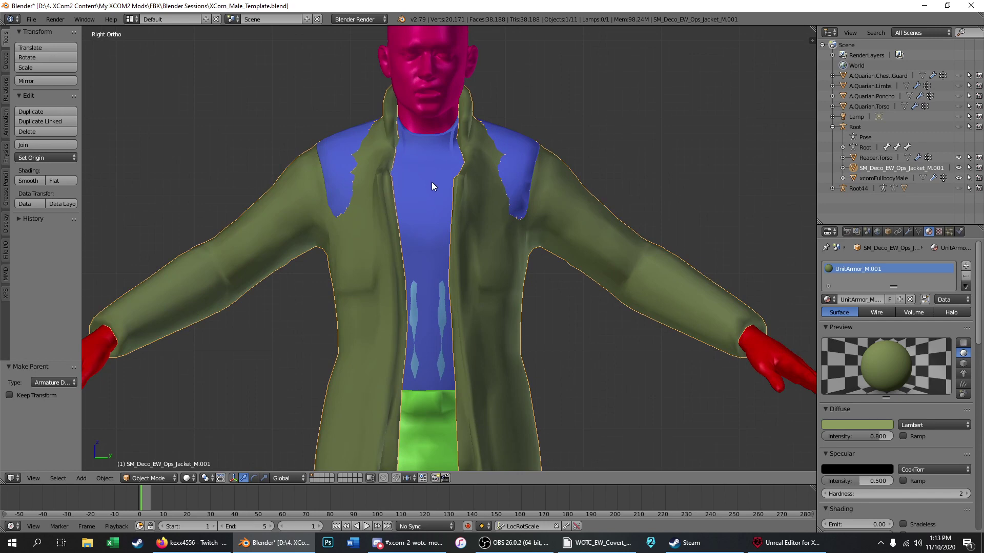
{"action": "mouse_move", "coordinate": [429, 190]}
{"action": "middle_mouse_down"}
{"action": "mouse_move", "coordinate": [227, 188]}
{"action": "mouse_move", "coordinate": [433, 192]}
{"action": "middle_mouse_up"}
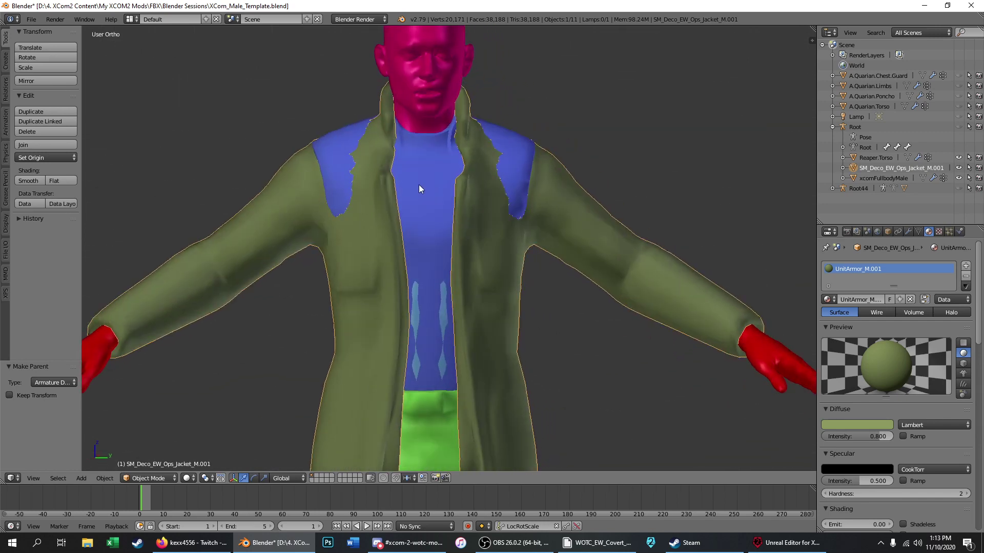
{"action": "key", "text": "KP_3"}
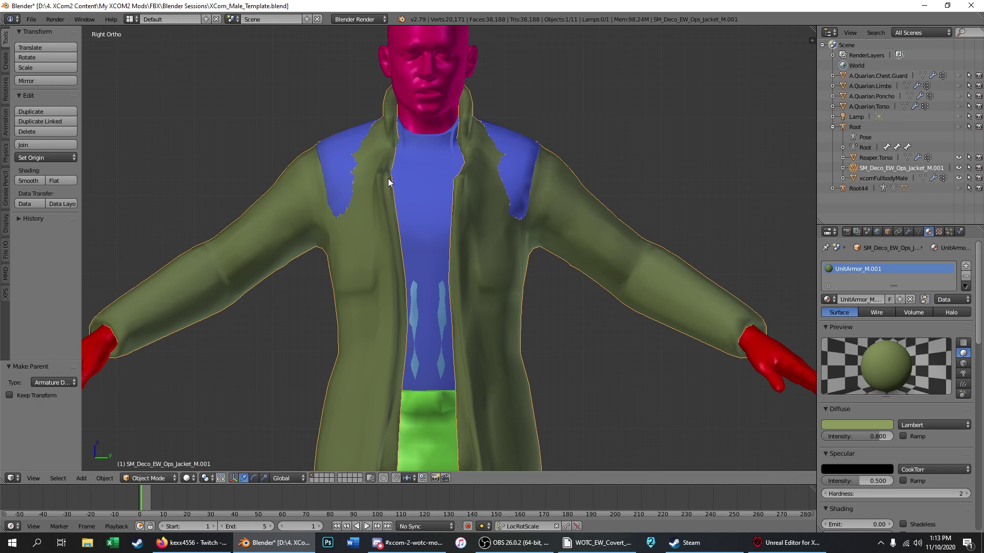
{"action": "key", "text": "z"}
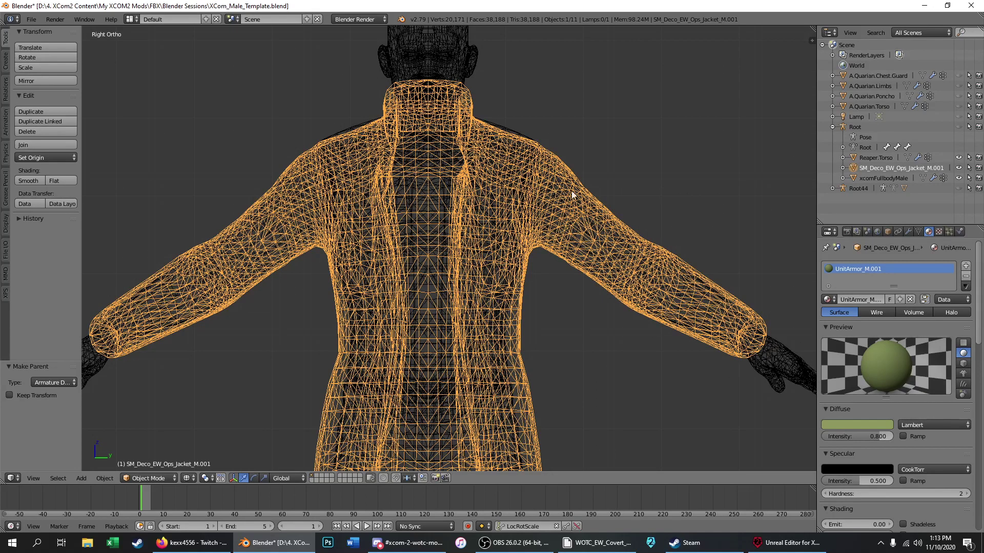
{"action": "right_click", "coordinate": [515, 126], "text": "shift"}
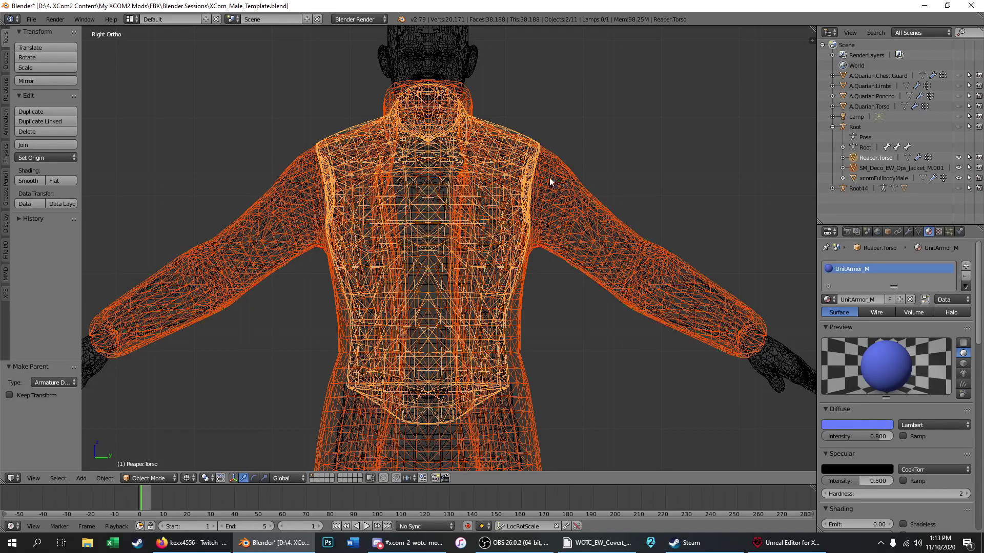
{"action": "scroll", "coordinate": [496, 169], "scroll_direction": "up", "scroll_amount": 6}
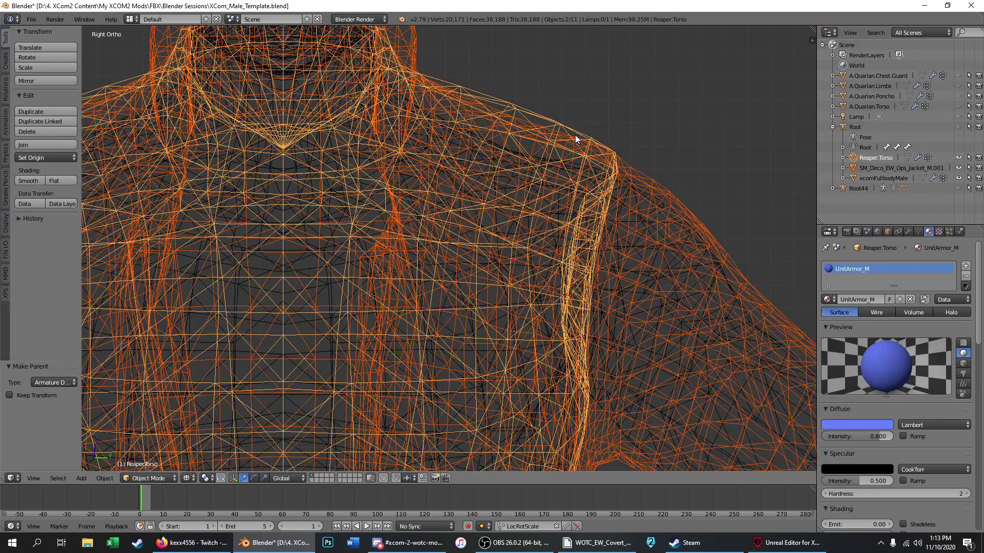
{"action": "scroll", "coordinate": [518, 131], "scroll_direction": "down", "scroll_amount": 3}
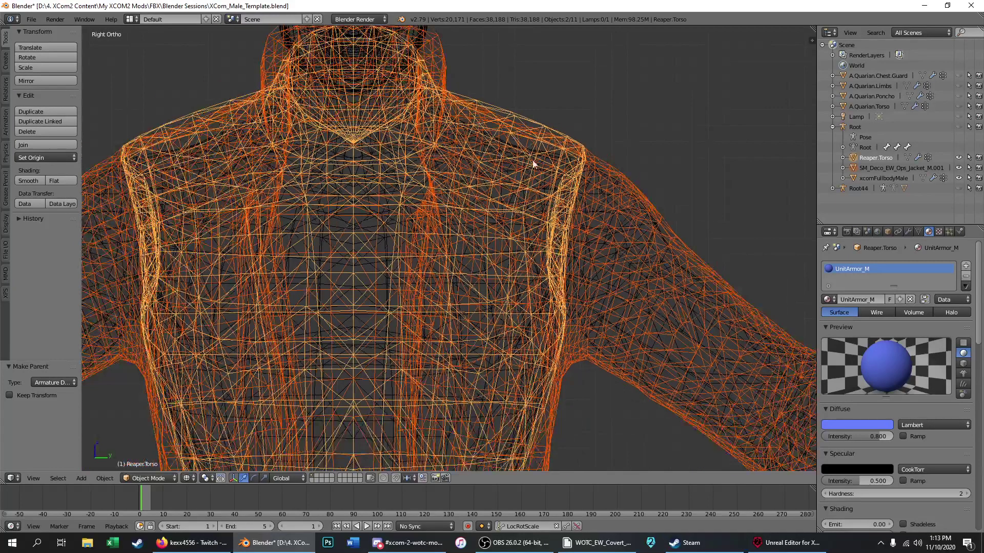
Step: Select xcomFullbodyMale together with Reaper.Torso and compare their shoulder shapes in solid and wireframe display
{"action": "scroll", "coordinate": [429, 120], "scroll_direction": "down", "scroll_amount": 4}
{"action": "right_click", "coordinate": [426, 48]}
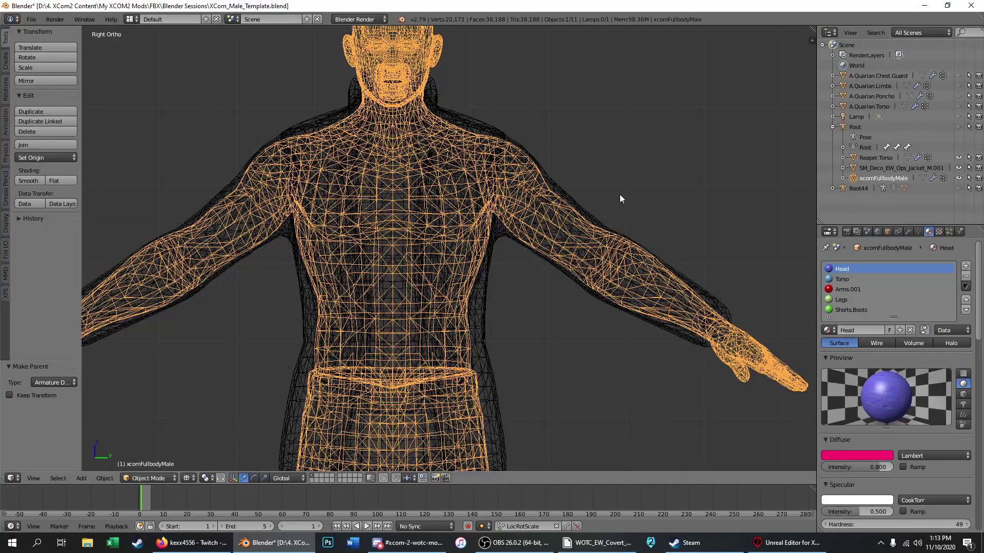
{"action": "key", "text": "z"}
{"action": "right_click", "coordinate": [479, 115], "text": "shift"}
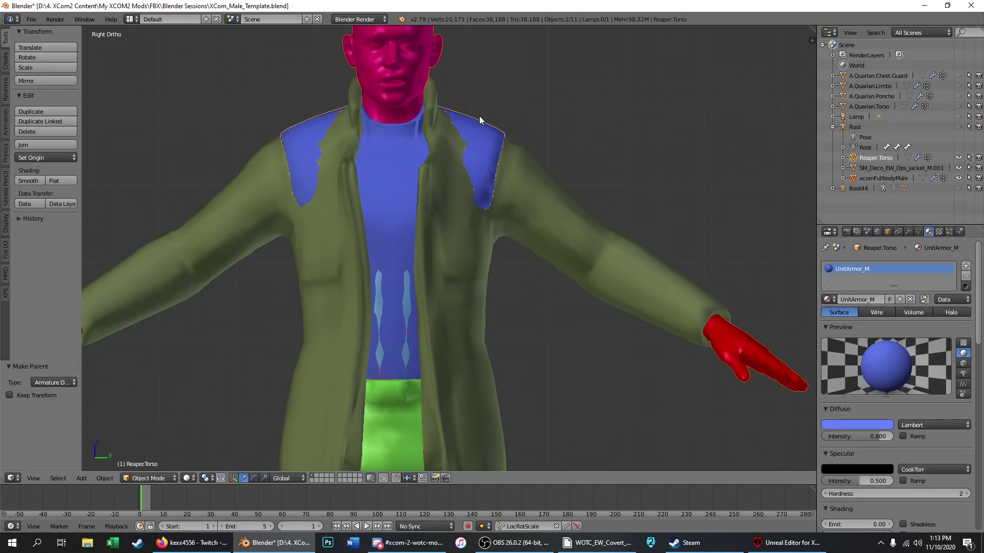
{"action": "key", "text": "z"}
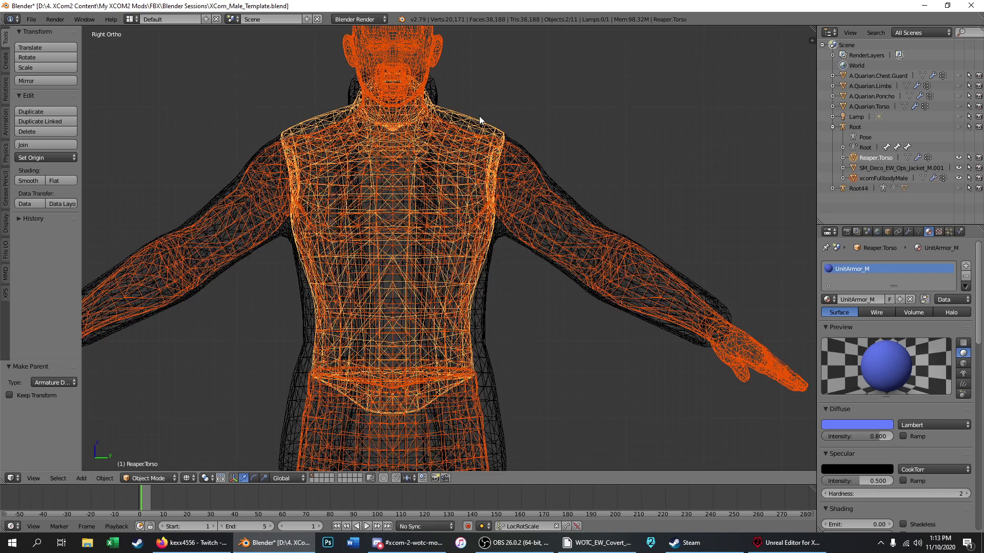
{"action": "scroll", "coordinate": [487, 122], "scroll_direction": "up", "scroll_amount": 5}
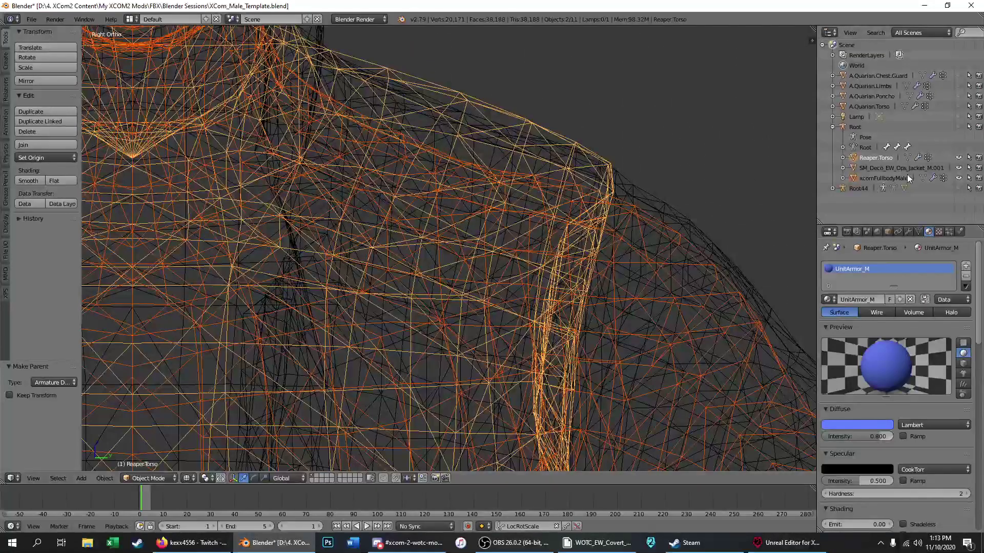
Step: Hide the SM_Deco_EW_Ops_Jacket_M.001 mesh and rename it EWJacket
{"action": "left_click", "coordinate": [959, 168]}
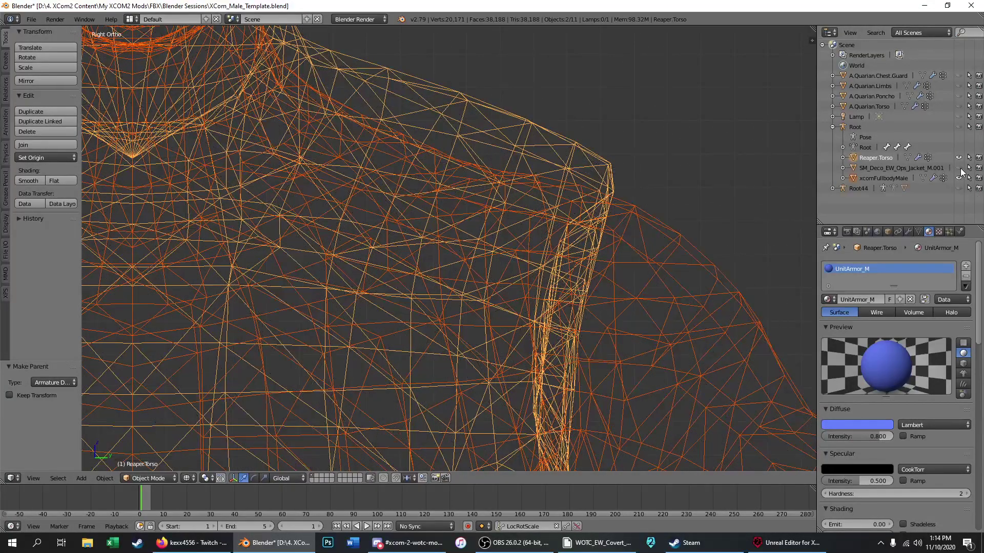
{"action": "double_click", "coordinate": [879, 169]}
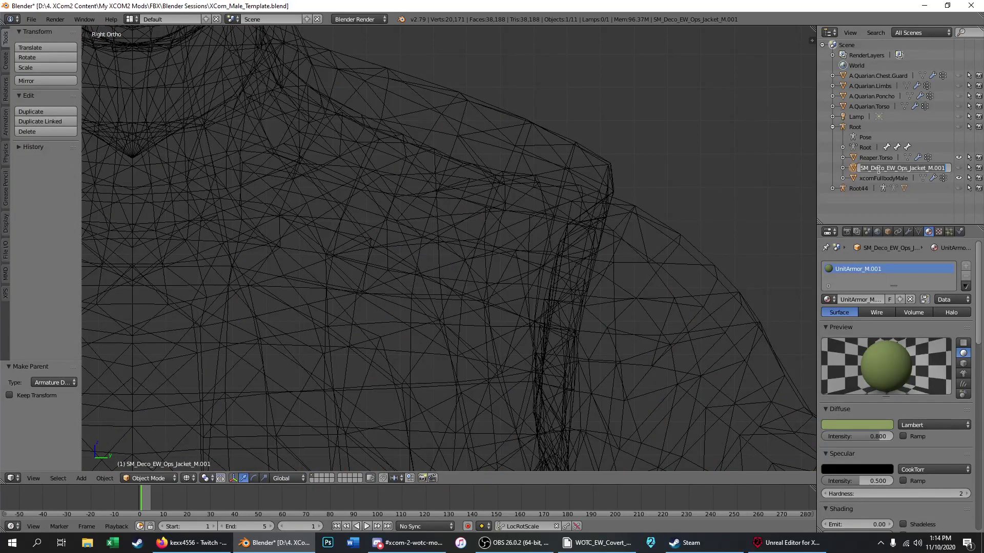
{"action": "type", "text": "EWJa"}
{"action": "type", "text": "cket"}
{"action": "key", "text": "Return"}
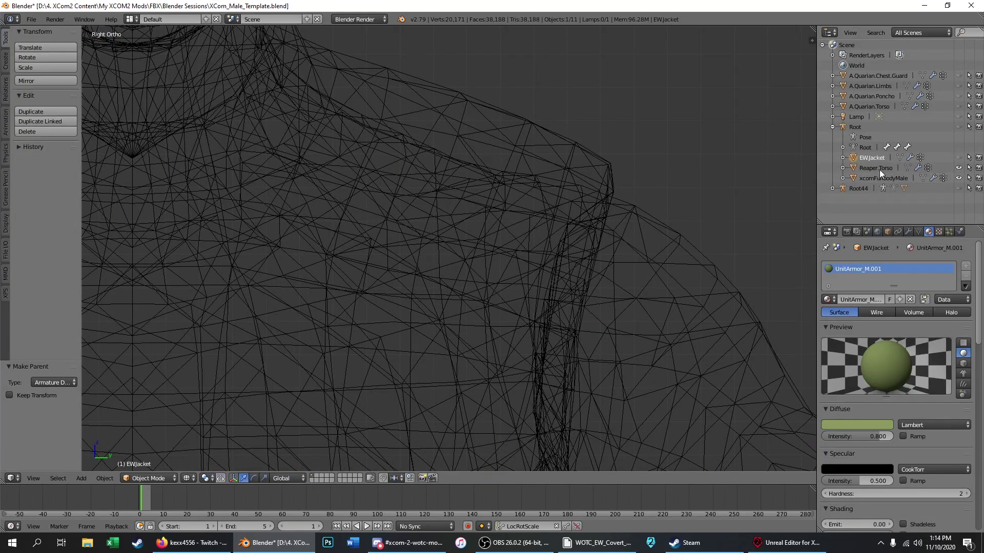
Step: Select Reaper.Torso and xcomFullbodyMale together and compare their wireframe shapes from the Front and Right views
{"action": "scroll", "coordinate": [512, 111], "scroll_direction": "down", "scroll_amount": 3}
{"action": "right_click", "coordinate": [512, 113]}
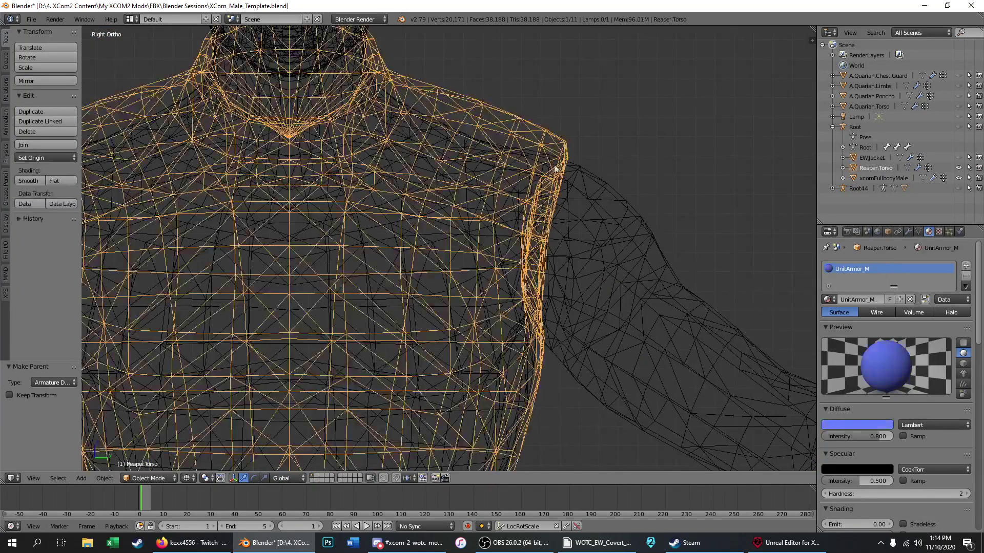
{"action": "right_click", "coordinate": [582, 170], "text": "shift"}
{"action": "scroll", "coordinate": [451, 110], "scroll_direction": "down", "scroll_amount": 4}
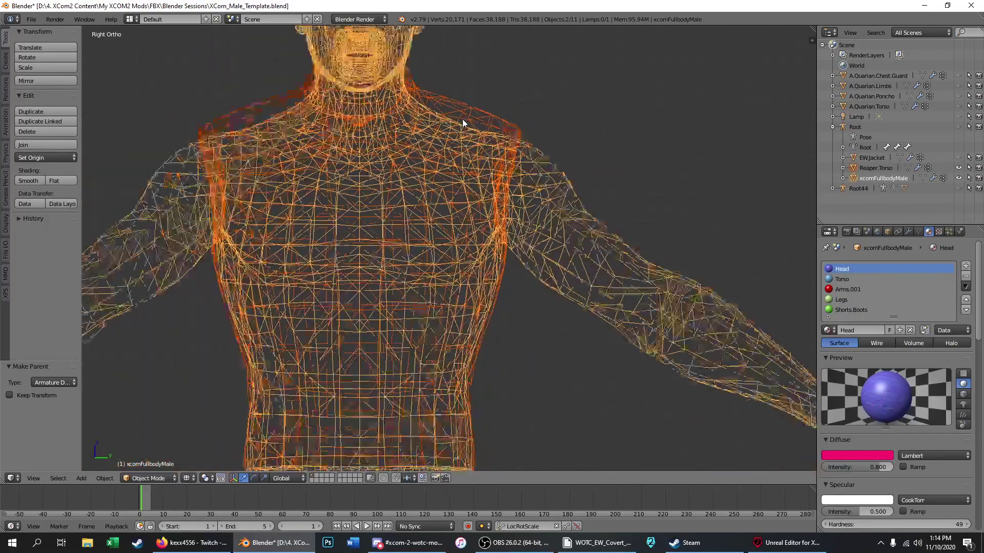
{"action": "scroll", "coordinate": [441, 103], "scroll_direction": "up", "scroll_amount": 3}
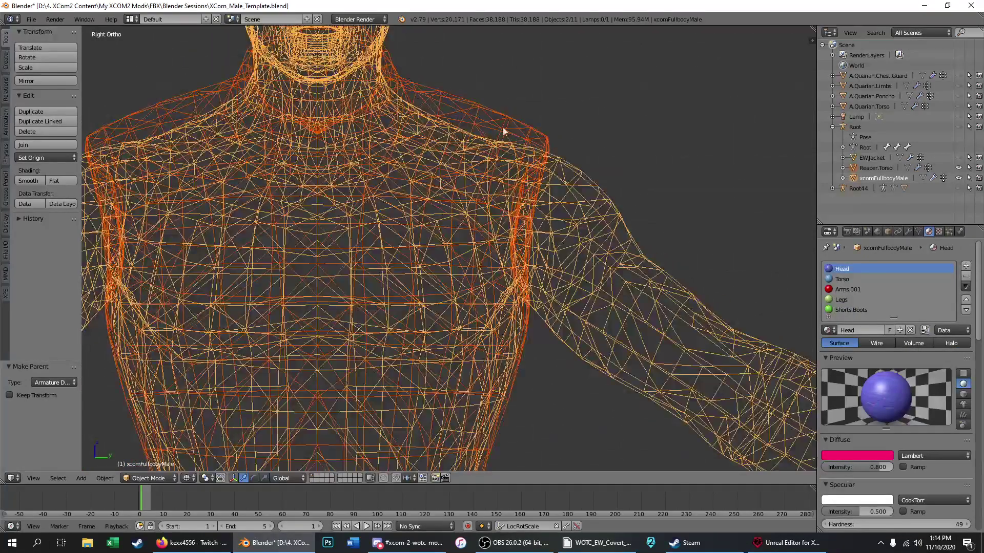
{"action": "scroll", "coordinate": [489, 124], "scroll_direction": "down", "scroll_amount": 2}
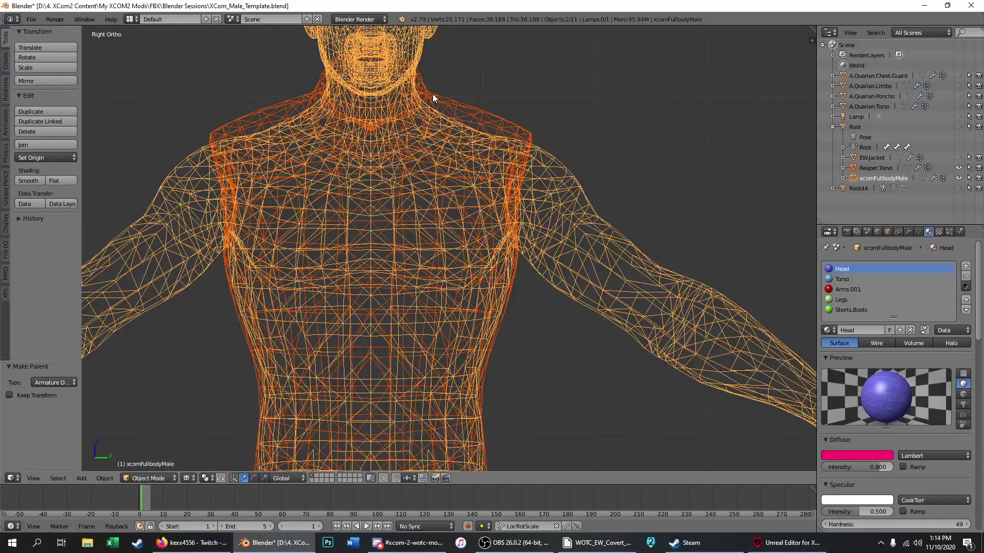
{"action": "scroll", "coordinate": [467, 103], "scroll_direction": "down", "scroll_amount": 2}
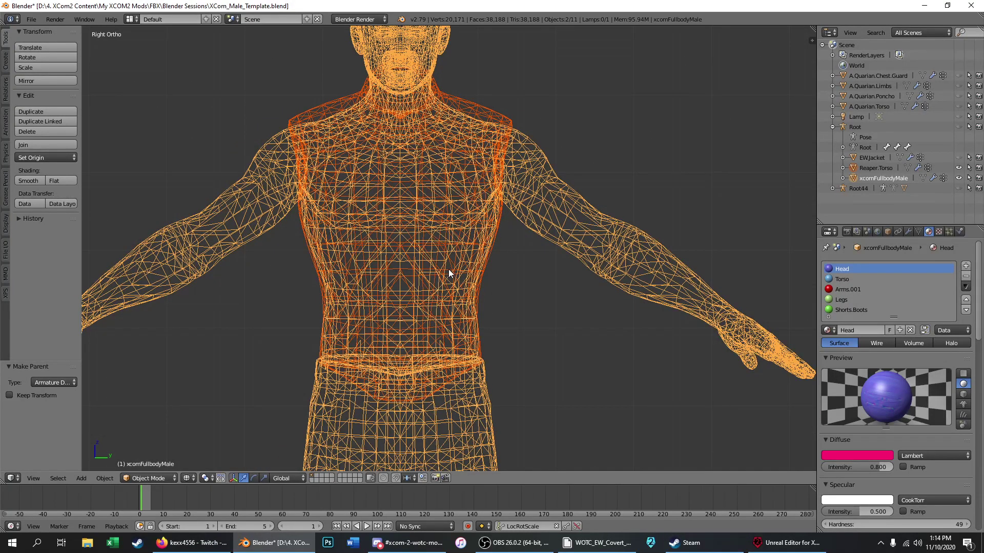
{"action": "key", "text": "KP_1"}
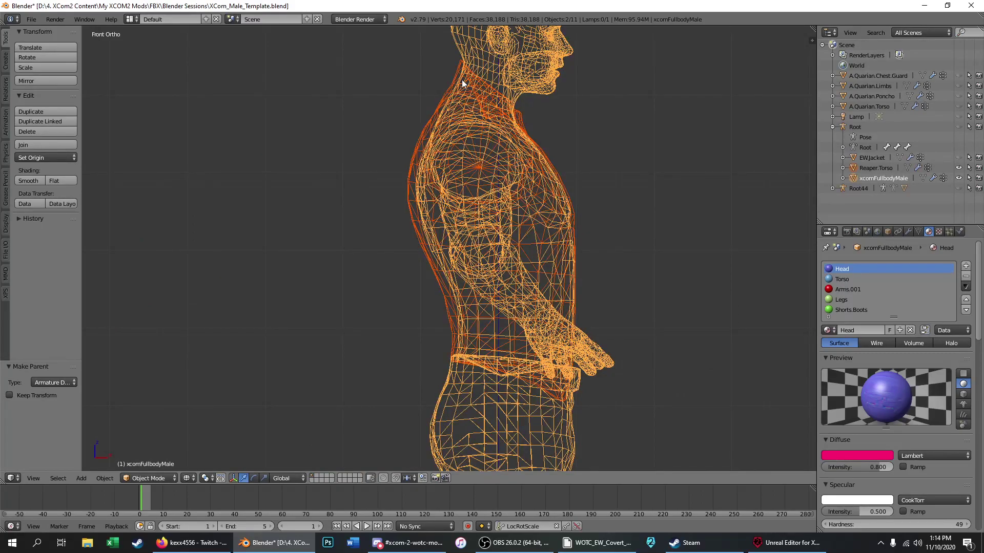
{"action": "mouse_move", "coordinate": [436, 127]}
{"action": "middle_mouse_down"}
{"action": "mouse_move", "coordinate": [580, 127]}
{"action": "mouse_move", "coordinate": [443, 124]}
{"action": "middle_mouse_up"}
{"action": "key", "text": "KP_3"}
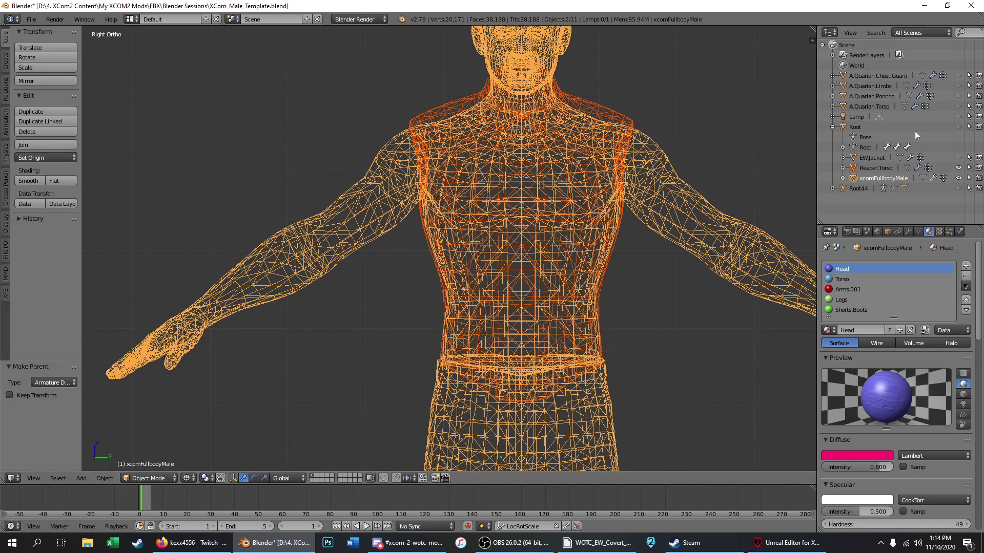
Step: Return to solid display, unhide EWJacket, and select only that mesh
{"action": "key", "text": "z"}
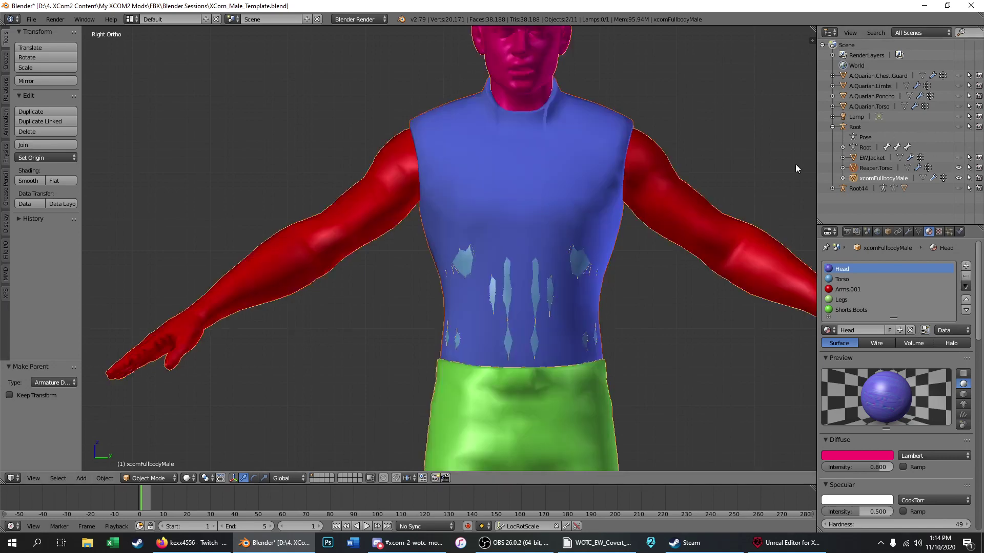
{"action": "left_click", "coordinate": [959, 157]}
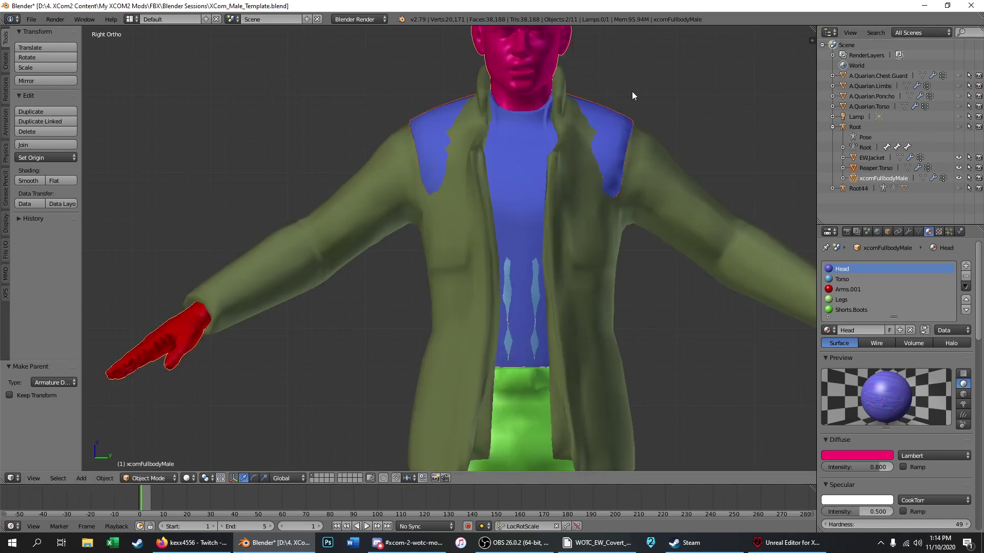
{"action": "right_click", "coordinate": [659, 164]}
{"action": "scroll", "coordinate": [292, 177], "scroll_direction": "down", "scroll_amount": 3}
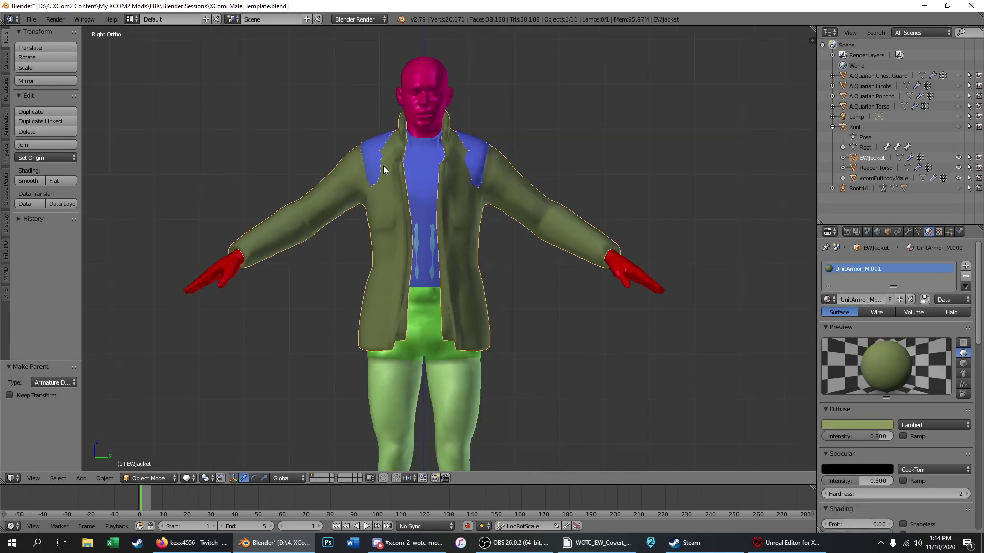
Step: Open the EWJacket mesh in Edit Mode and deselect all of its geometry
{"action": "key", "text": "Tab"}
{"action": "scroll", "coordinate": [446, 159], "scroll_direction": "up", "scroll_amount": 3}
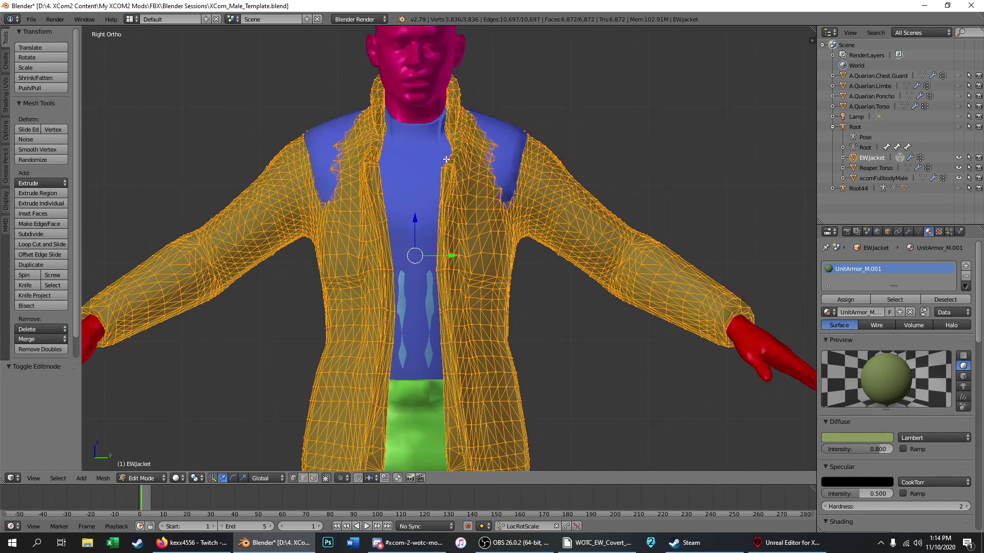
{"action": "key", "text": "Tab"}
{"action": "key", "text": "Tab"}
{"action": "key", "text": "Tab"}
{"action": "key", "text": "Tab"}
{"action": "key", "text": "Tab"}
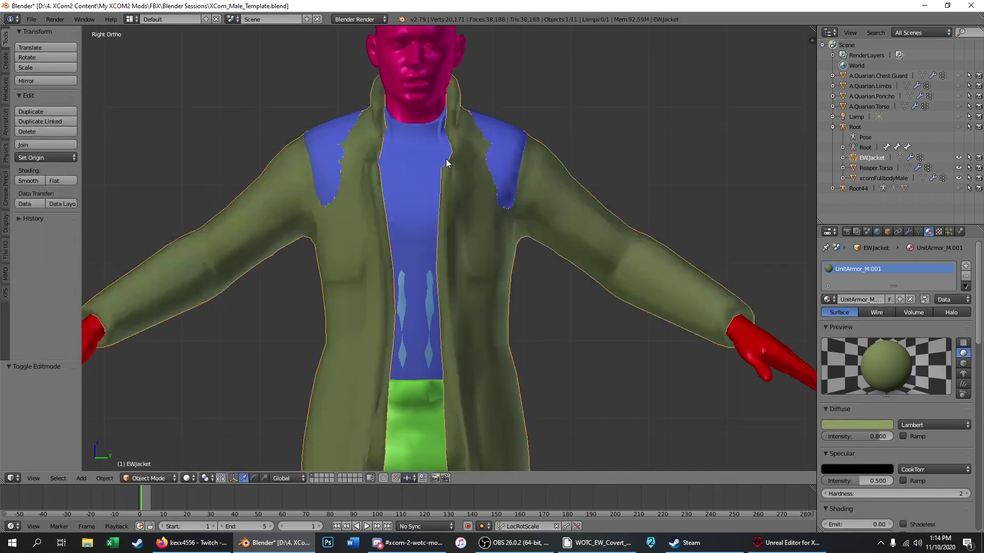
{"action": "key", "text": "Tab"}
{"action": "key", "text": "Tab"}
{"action": "key", "text": "Tab"}
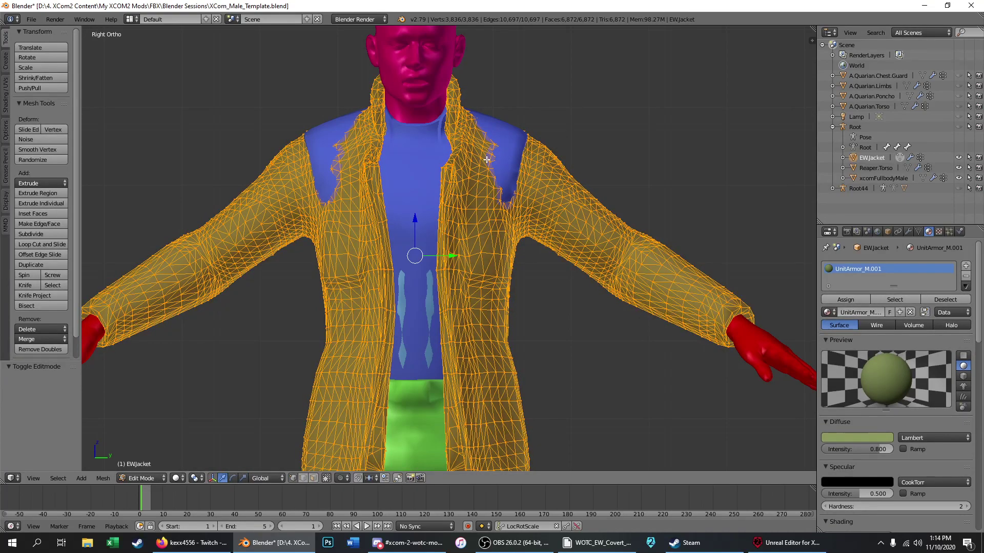
{"action": "key", "text": "a"}
Step: Examine the EWJacket mesh around the shoulders and collar from several angles, ending in the Right view
{"action": "middle_click_drag", "start_coordinate": [488, 159], "coordinate": [374, 166]}
{"action": "scroll", "coordinate": [469, 109], "scroll_direction": "down", "scroll_amount": 3}
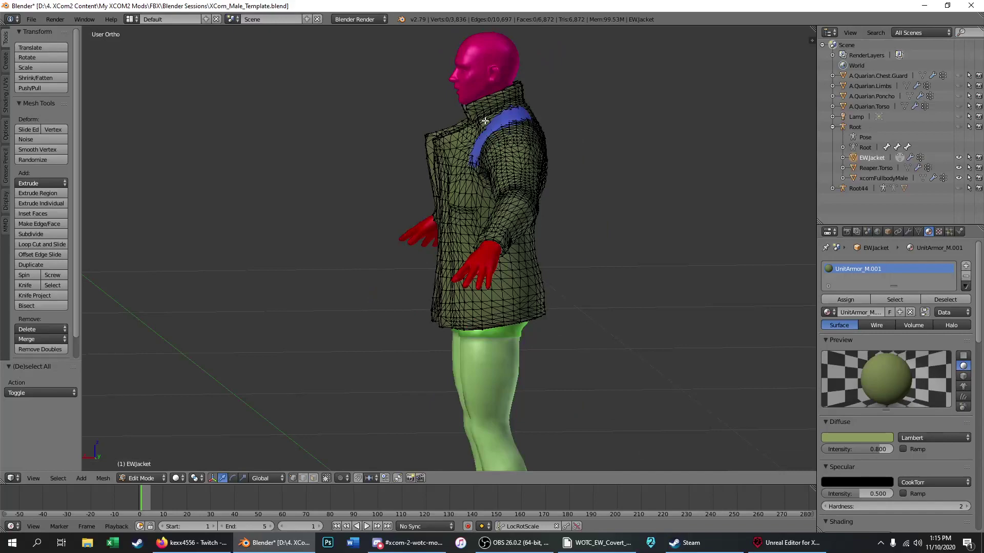
{"action": "middle_click_drag", "start_coordinate": [486, 122], "coordinate": [585, 105]}
{"action": "scroll", "coordinate": [485, 110], "scroll_direction": "up", "scroll_amount": 3}
{"action": "scroll", "coordinate": [519, 155], "scroll_direction": "down", "scroll_amount": 2}
{"action": "scroll", "coordinate": [412, 168], "scroll_direction": "up", "scroll_amount": 3}
{"action": "middle_click_drag", "start_coordinate": [412, 167], "coordinate": [512, 158]}
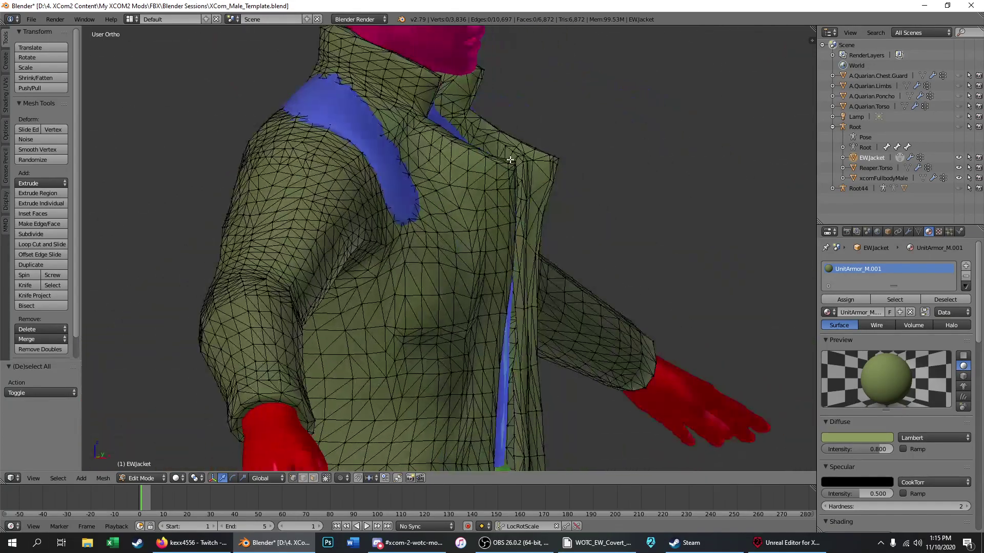
{"action": "scroll", "coordinate": [512, 158], "scroll_direction": "down", "scroll_amount": 3}
{"action": "middle_click_drag", "start_coordinate": [429, 162], "coordinate": [383, 173]}
{"action": "key", "text": "KP_3"}
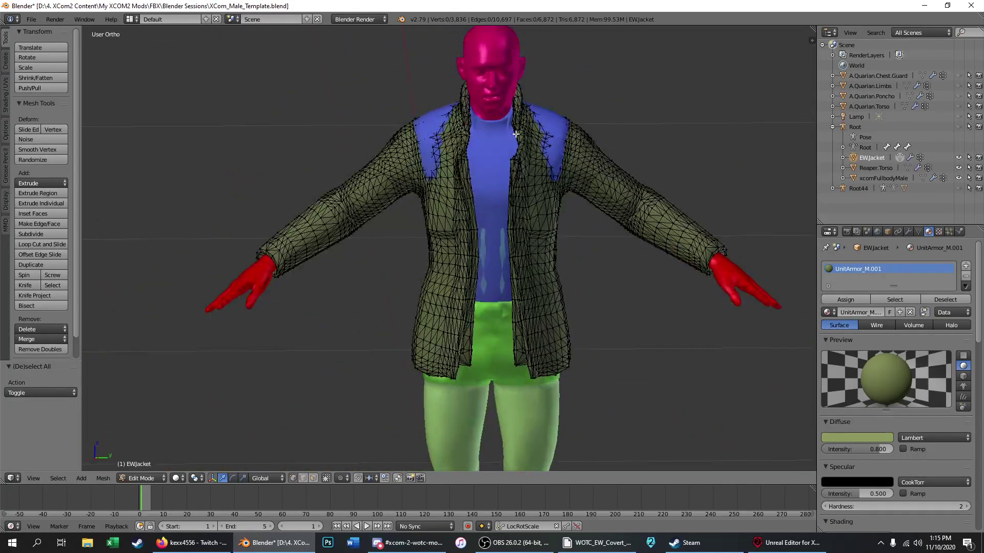
{"action": "scroll", "coordinate": [520, 125], "scroll_direction": "up", "scroll_amount": 4}
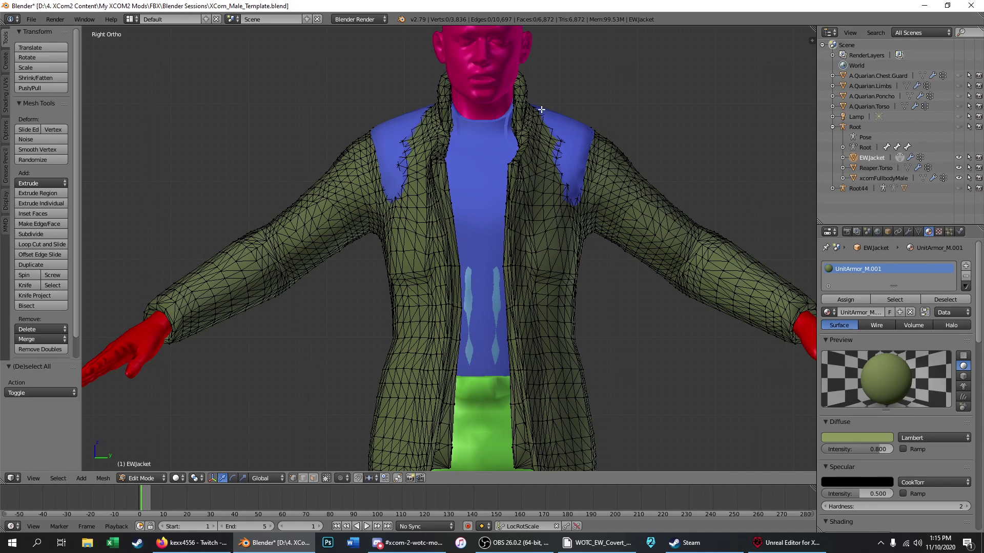
{"action": "scroll", "coordinate": [533, 118], "scroll_direction": "up", "scroll_amount": 2}
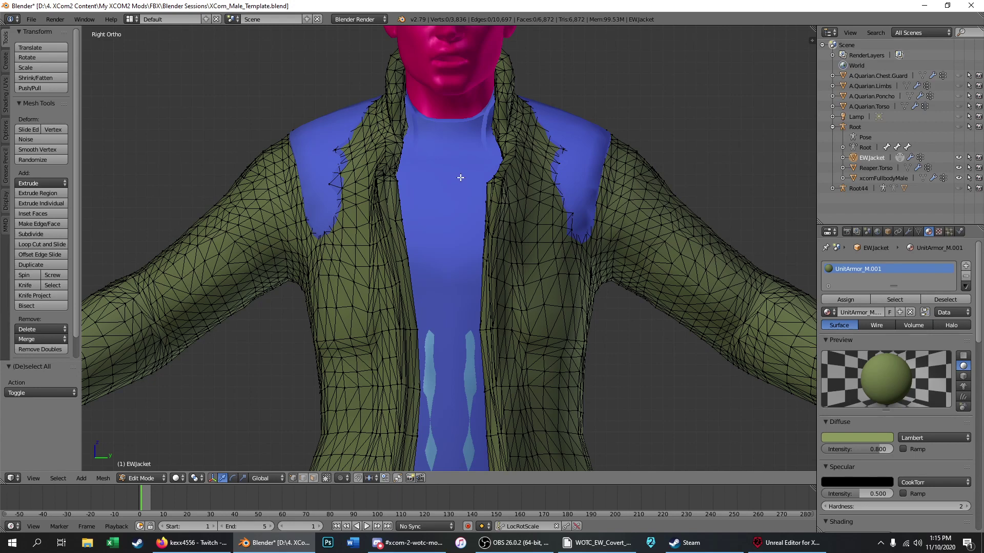
Step: Return to Object Mode, hide EWJacket, Reaper.Torso and xcomFullbodyMale, and show the four A.Quarian meshes for inspection
{"action": "key", "text": "Tab"}
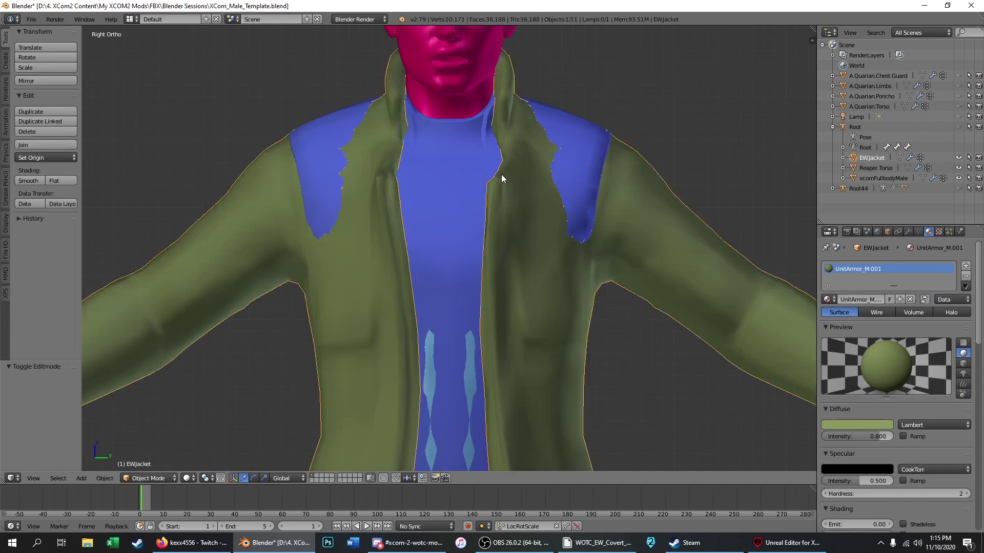
{"action": "left_click", "coordinate": [958, 157]}
{"action": "left_click", "coordinate": [959, 97]}
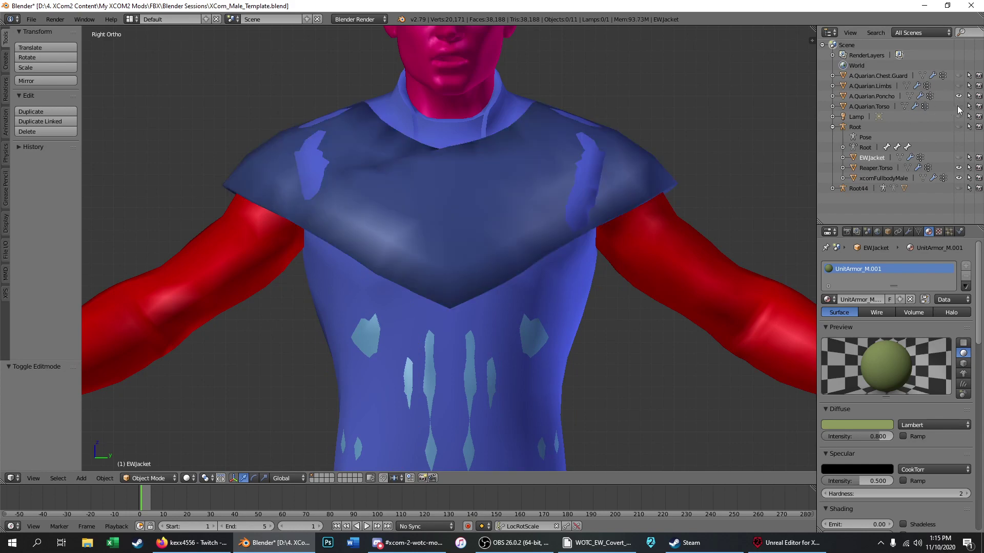
{"action": "left_click", "coordinate": [958, 106]}
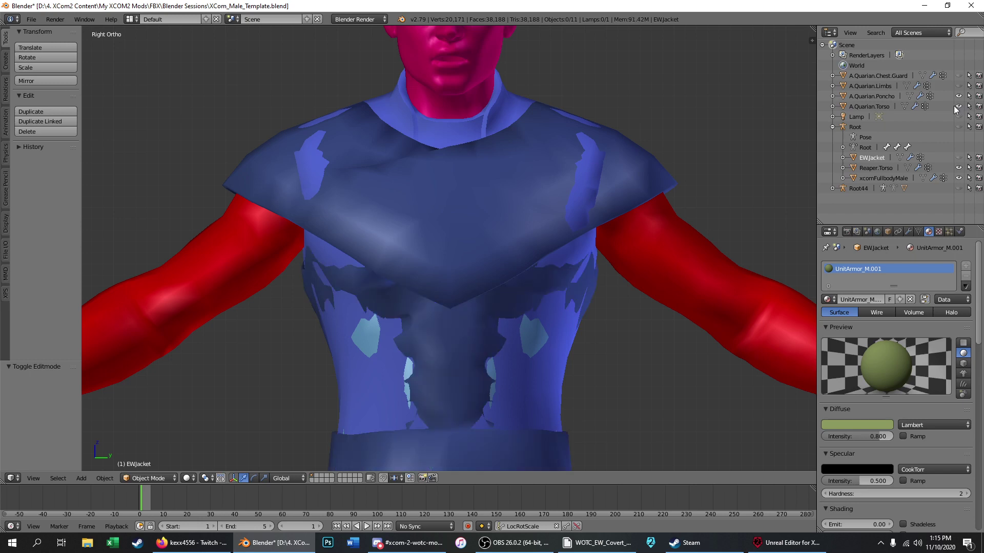
{"action": "left_click", "coordinate": [959, 167]}
{"action": "left_click", "coordinate": [958, 178]}
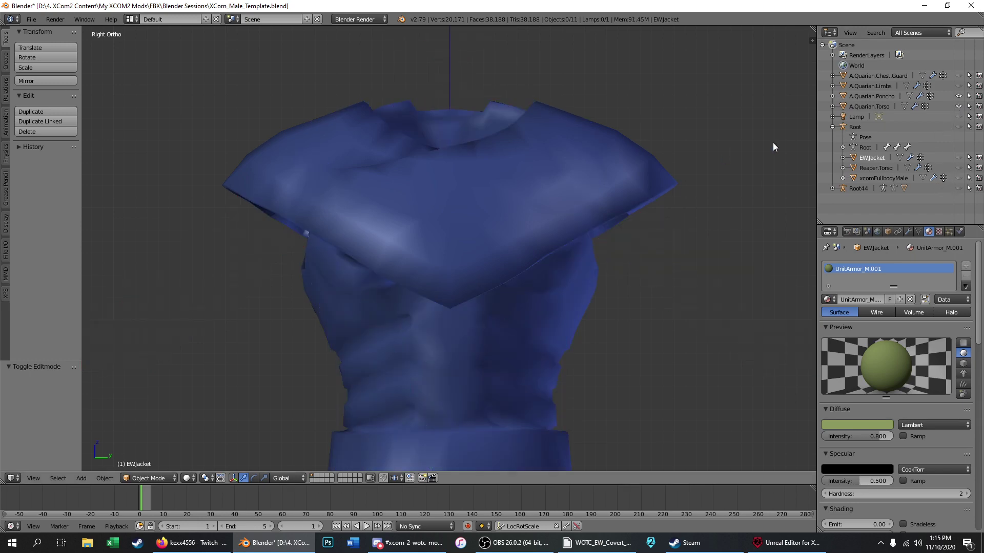
{"action": "left_click", "coordinate": [958, 86]}
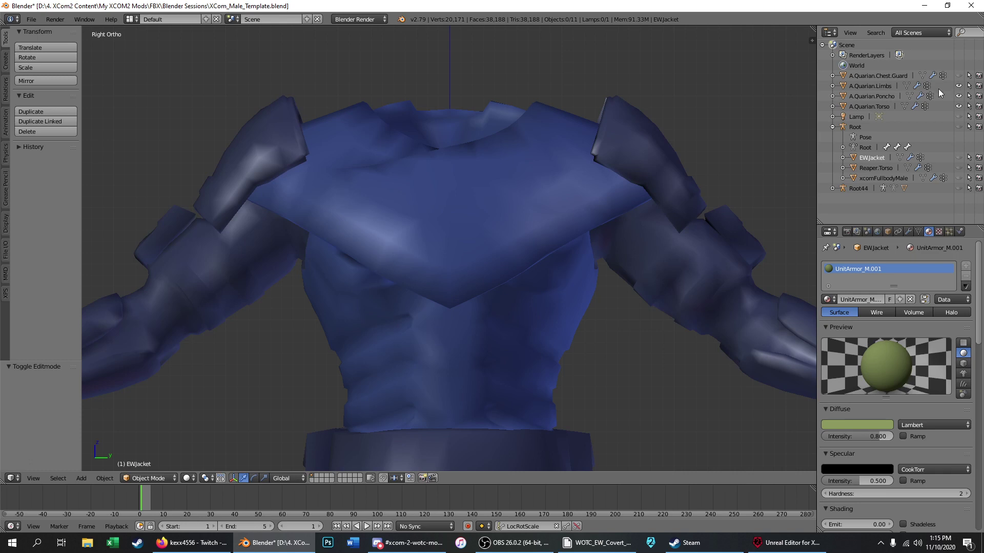
{"action": "left_click", "coordinate": [958, 75]}
{"action": "scroll", "coordinate": [455, 120], "scroll_direction": "down", "scroll_amount": 3}
{"action": "middle_click_drag", "start_coordinate": [455, 120], "coordinate": [395, 179]}
{"action": "scroll", "coordinate": [490, 161], "scroll_direction": "up", "scroll_amount": 3}
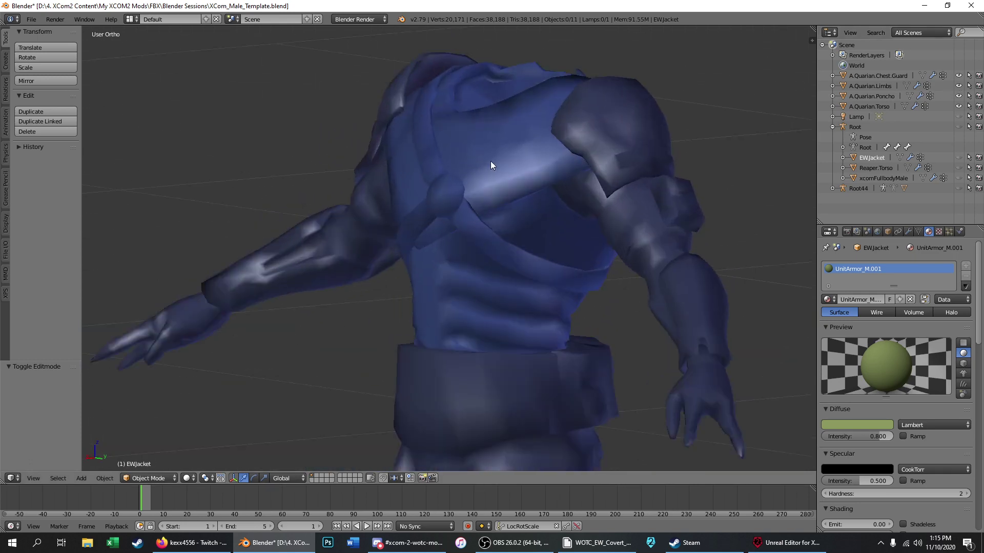
{"action": "middle_click_drag", "start_coordinate": [490, 160], "coordinate": [537, 173]}
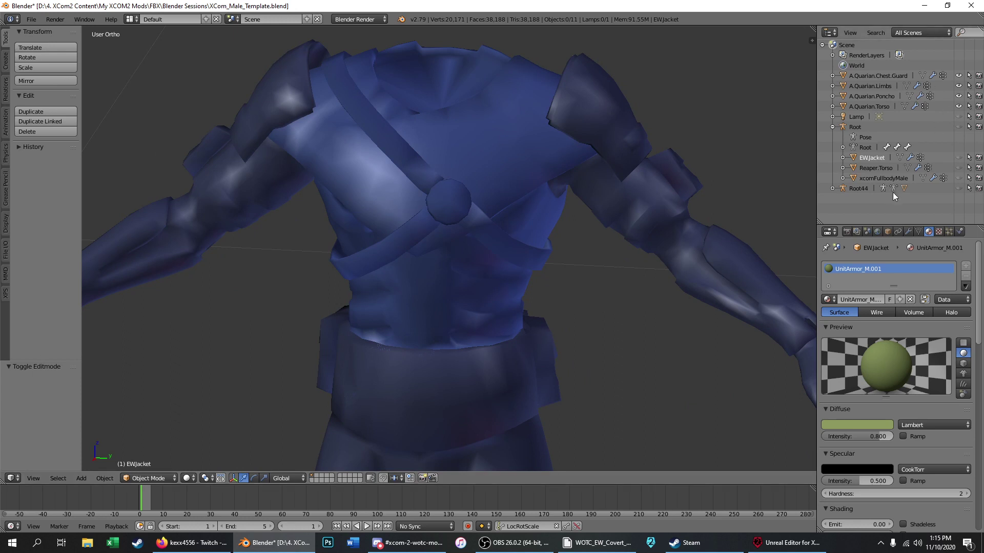
Step: Show xcomFullbodyMale, hide A.Quarian.Torso and A.Quarian.Limbs, and inspect the poncho and chest guard on the body
{"action": "left_click", "coordinate": [960, 179]}
{"action": "scroll", "coordinate": [501, 193], "scroll_direction": "down", "scroll_amount": 2}
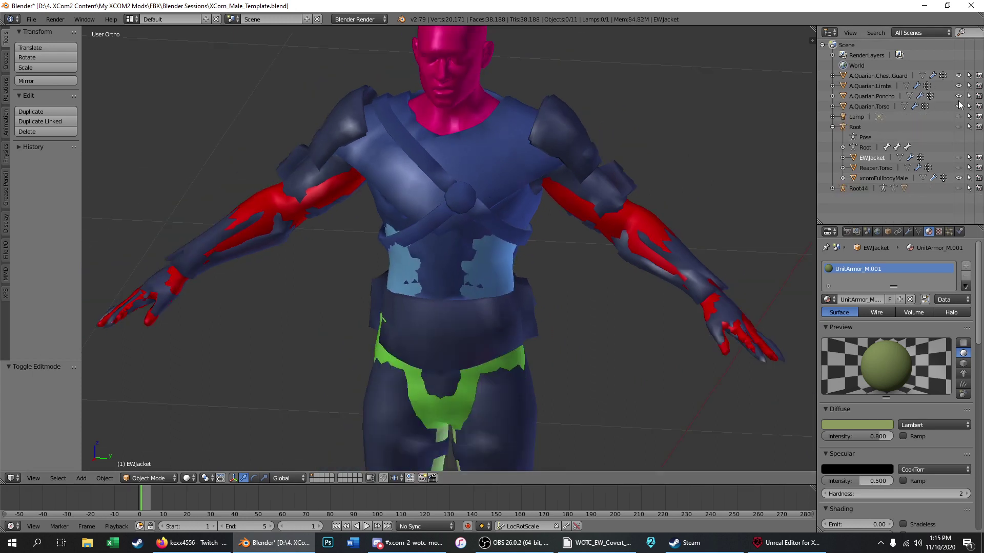
{"action": "left_click", "coordinate": [958, 106]}
{"action": "left_click", "coordinate": [959, 86]}
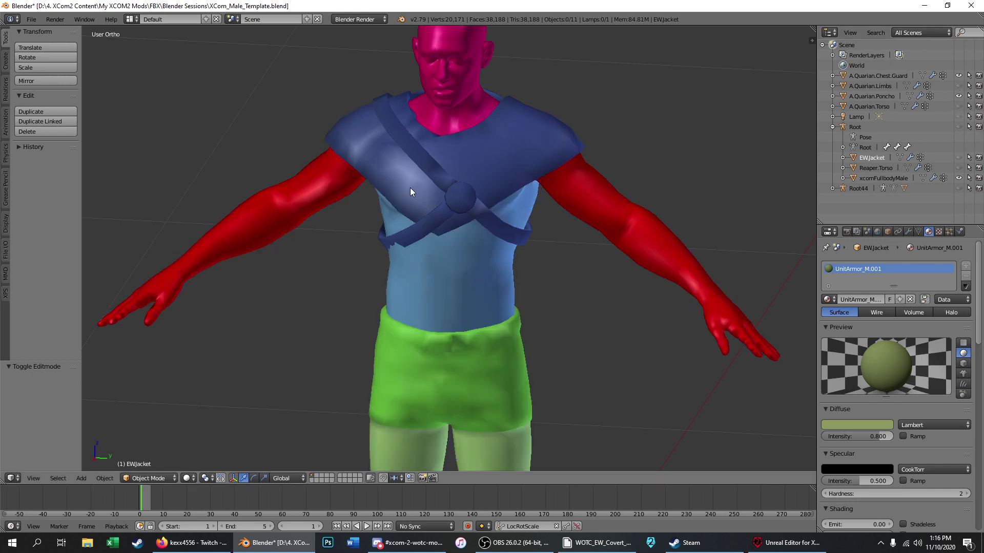
{"action": "scroll", "coordinate": [467, 147], "scroll_direction": "up", "scroll_amount": 3}
{"action": "middle_click_drag", "start_coordinate": [468, 148], "coordinate": [527, 139]}
{"action": "scroll", "coordinate": [477, 156], "scroll_direction": "down", "scroll_amount": 3}
{"action": "scroll", "coordinate": [469, 168], "scroll_direction": "up", "scroll_amount": 2}
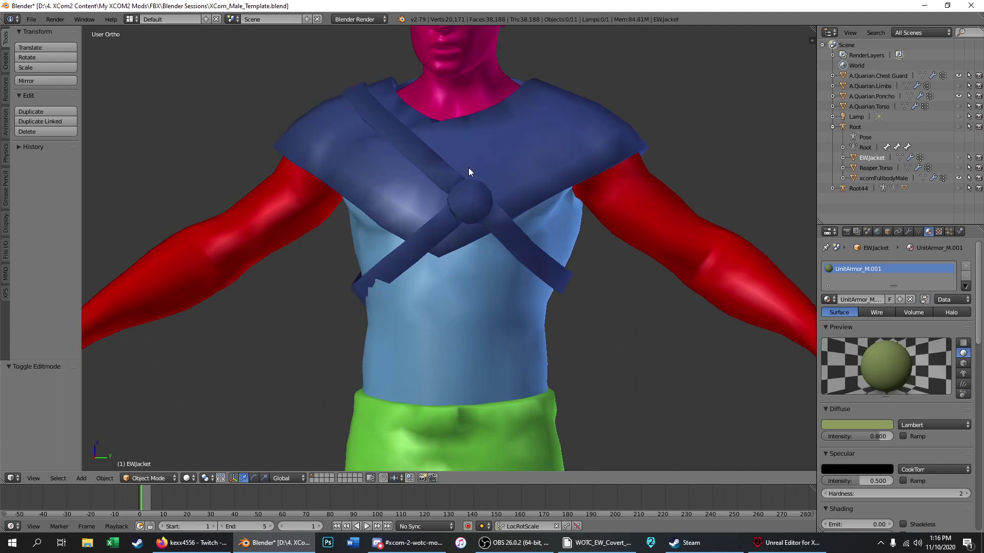
{"action": "key", "text": "KP_3"}
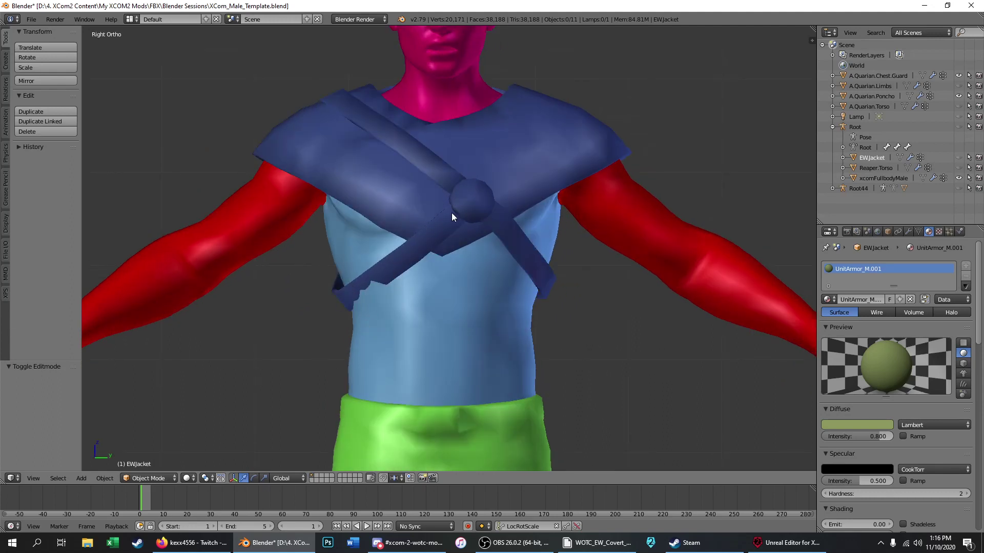
{"action": "mouse_move", "coordinate": [340, 126]}
{"action": "middle_mouse_down"}
{"action": "mouse_move", "coordinate": [494, 132]}
{"action": "mouse_move", "coordinate": [340, 135]}
{"action": "middle_mouse_up"}
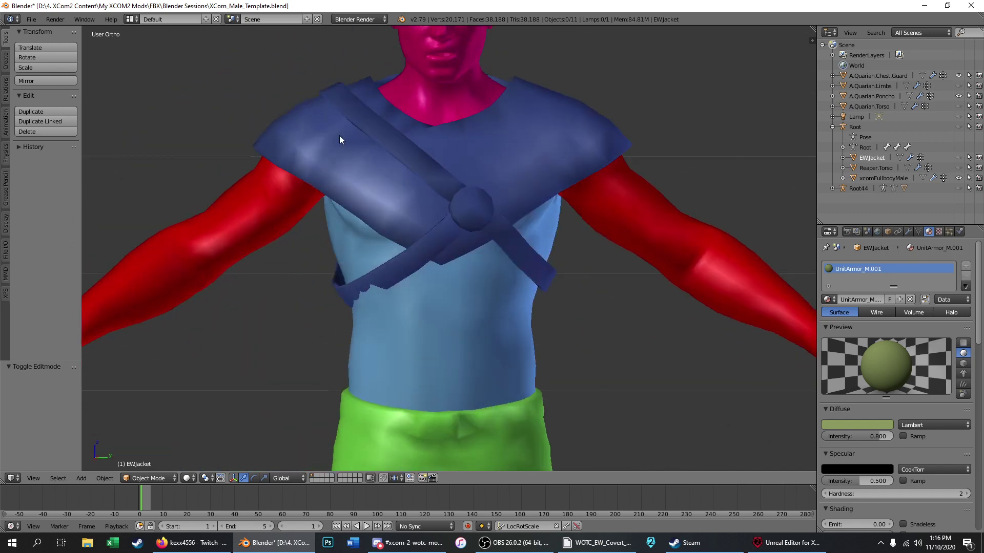
{"action": "key", "text": "KP_3"}
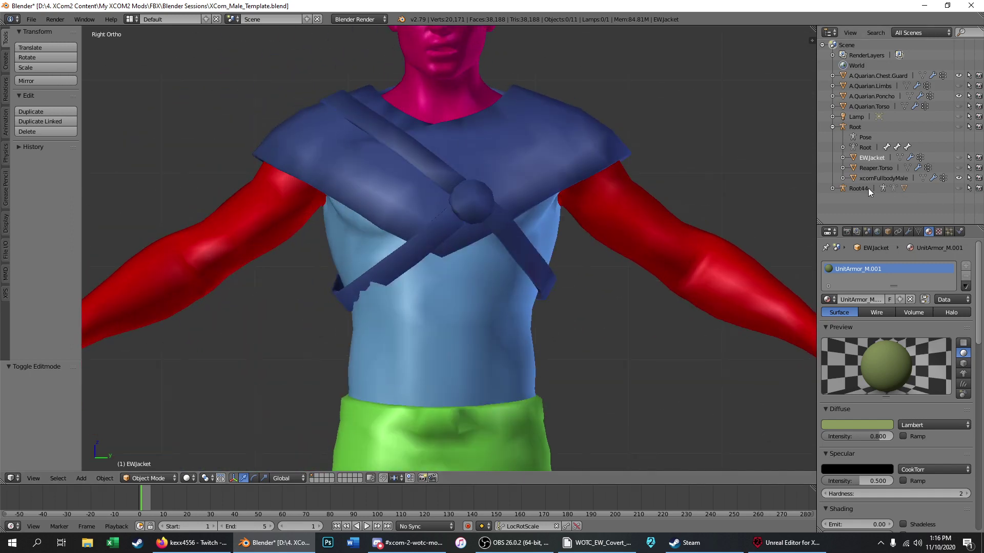
Step: Expand the Root44 armature, show its SM_Torso_EW_Ops_Tshirt mesh, and inspect it under the poncho, ending in the Right view
{"action": "left_click", "coordinate": [832, 188]}
{"action": "scroll", "coordinate": [880, 207], "scroll_direction": "down", "scroll_amount": 1}
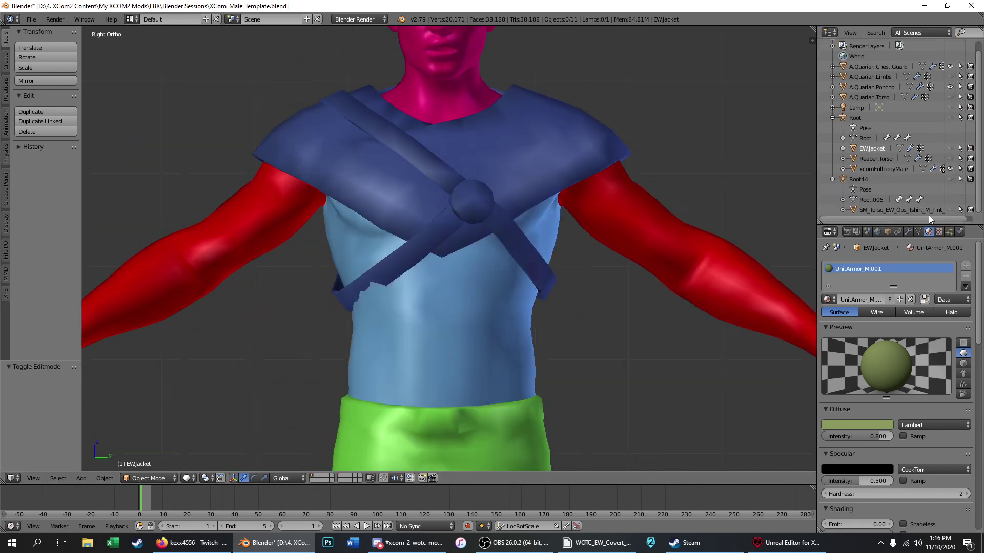
{"action": "left_click", "coordinate": [951, 209]}
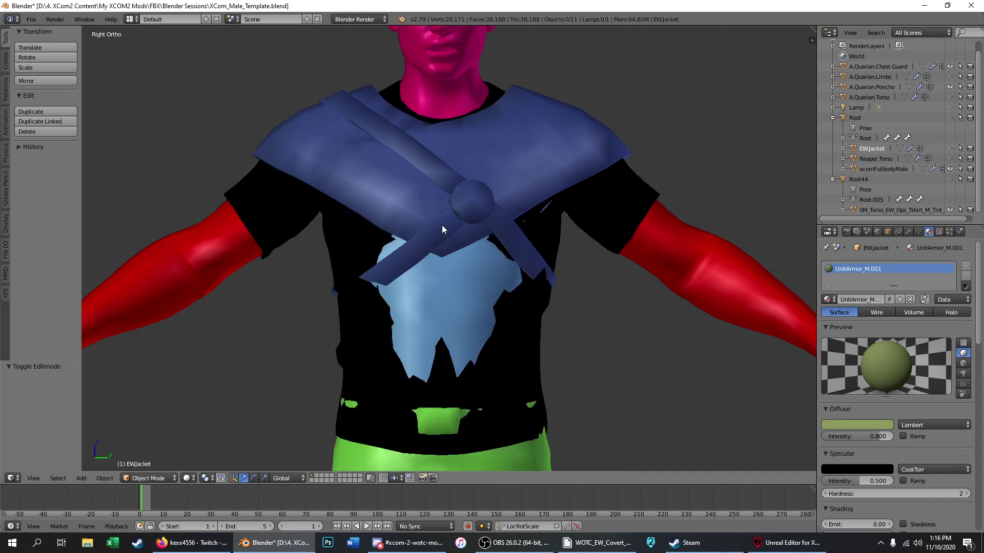
{"action": "middle_click_drag", "start_coordinate": [322, 161], "coordinate": [527, 214]}
{"action": "key", "text": "KP_3"}
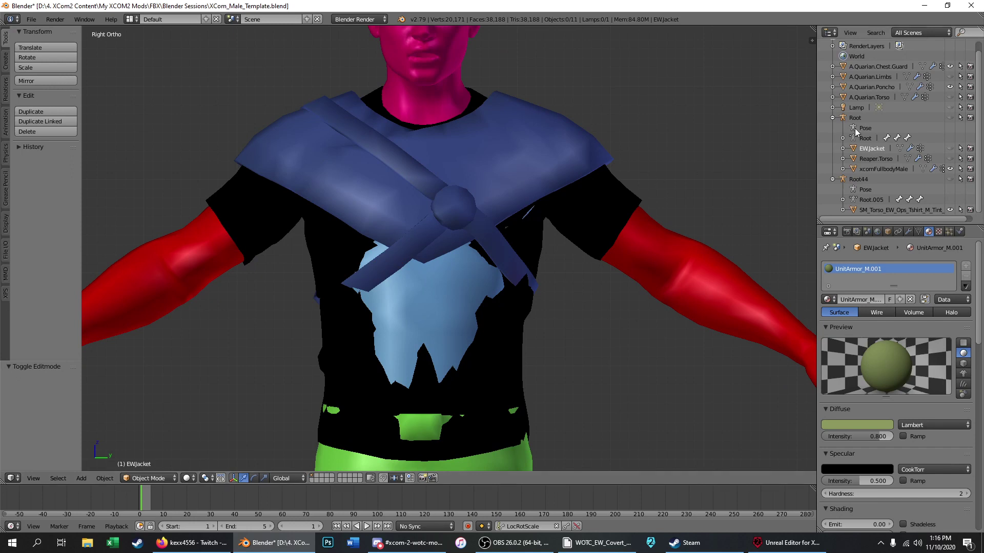
Step: Hide A.Quarian.Poncho and A.Quarian.Chest.Guard so only the T-shirt is layered on the body
{"action": "left_click", "coordinate": [949, 87]}
{"action": "mouse_move", "coordinate": [419, 211]}
{"action": "middle_mouse_down"}
{"action": "mouse_move", "coordinate": [532, 207]}
{"action": "mouse_move", "coordinate": [404, 216]}
{"action": "middle_mouse_up"}
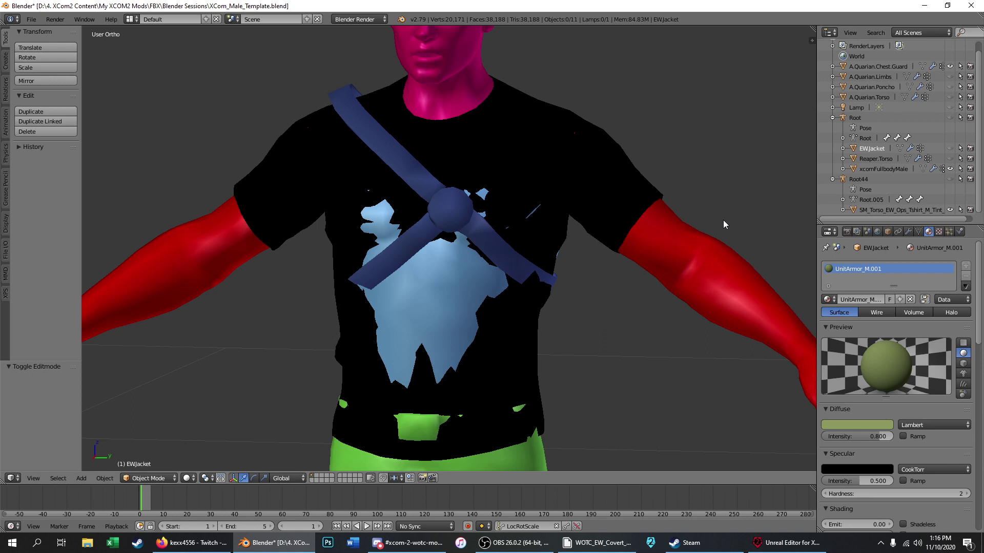
{"action": "left_click", "coordinate": [950, 66]}
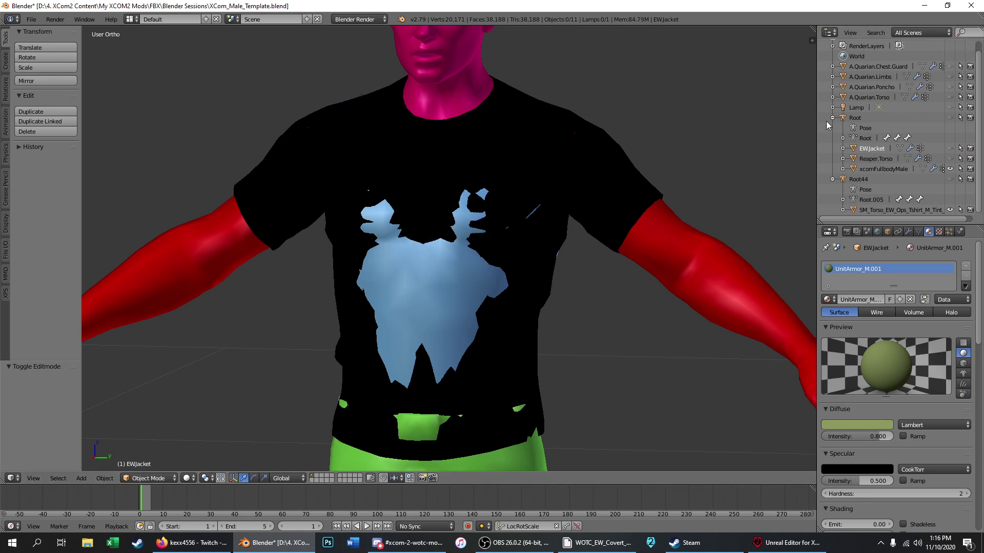
Step: Rename the SM_Torso_EW_Ops_Tshirt mesh under Root44 to T.Shirt
{"action": "double_click", "coordinate": [897, 210]}
{"action": "type", "text": "T"}
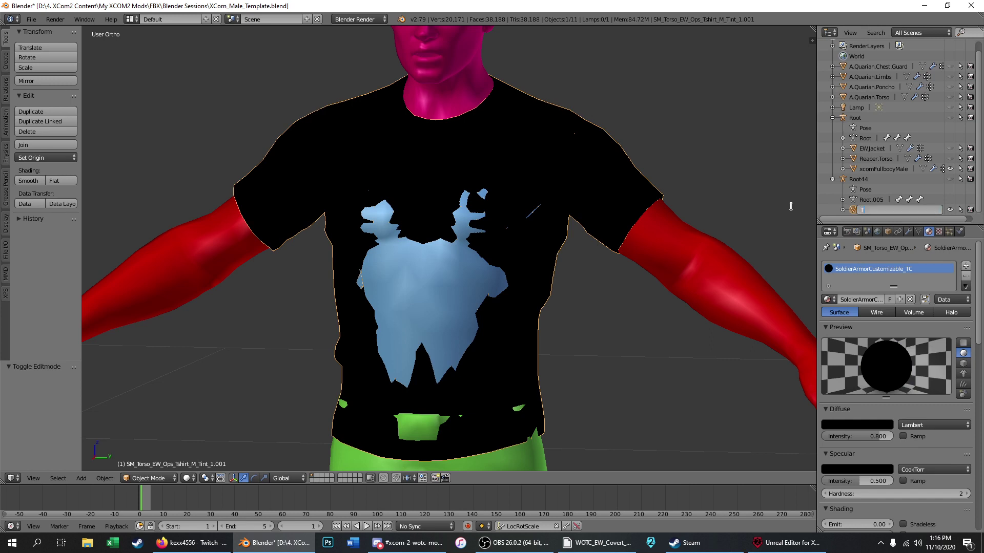
{"action": "type", "text": "Shirt"}
{"action": "key", "text": "Return"}
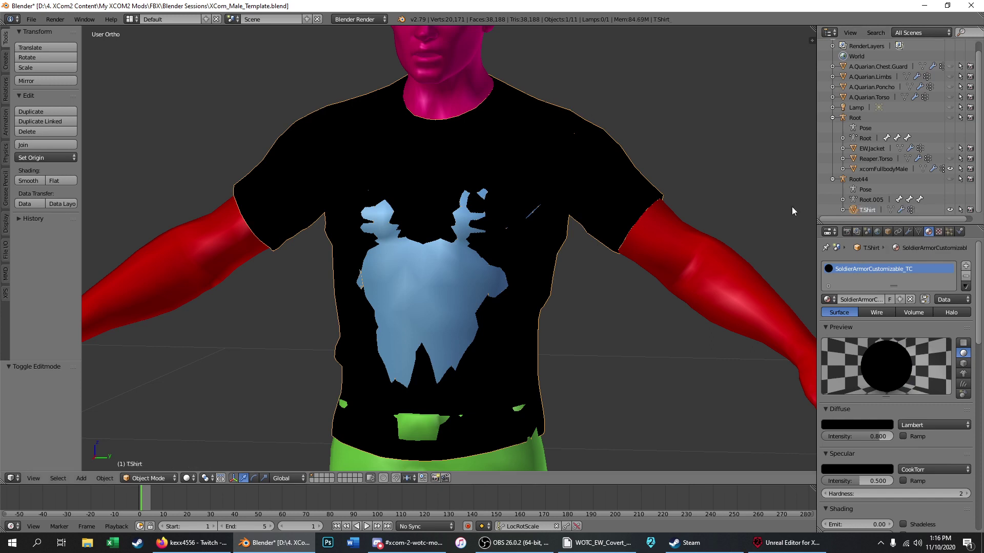
Step: Show EWJacket over the T-shirt, deselect everything, and inspect the layered meshes from several angles
{"action": "left_click", "coordinate": [949, 148]}
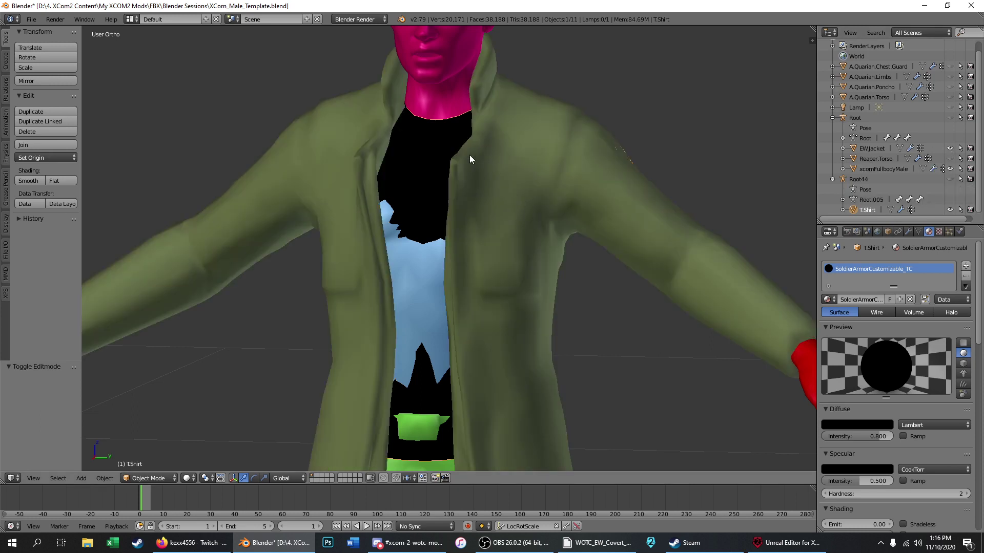
{"action": "key", "text": "a"}
{"action": "middle_click_drag", "start_coordinate": [469, 155], "coordinate": [246, 156]}
{"action": "scroll", "coordinate": [437, 107], "scroll_direction": "down", "scroll_amount": 4}
{"action": "middle_click_drag", "start_coordinate": [459, 172], "coordinate": [669, 172]}
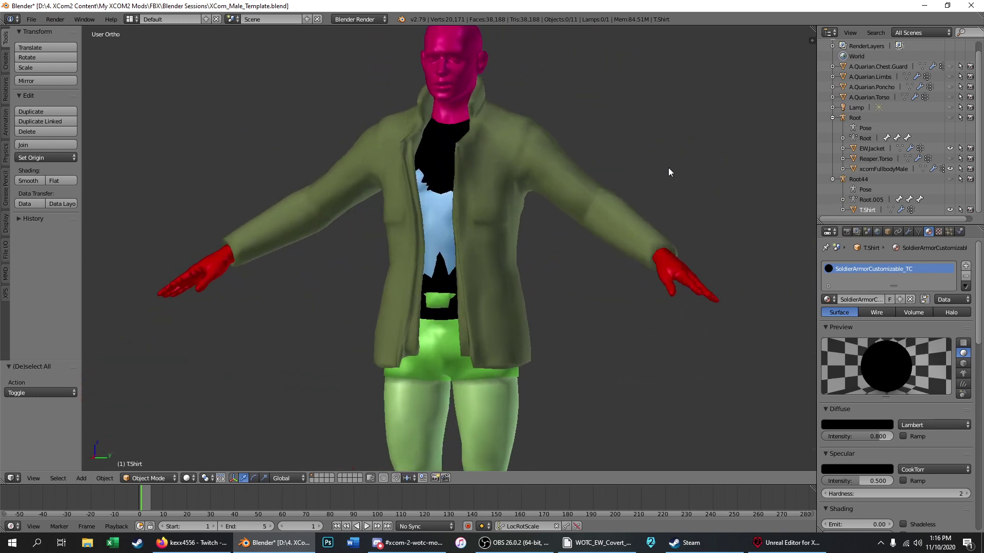
{"action": "scroll", "coordinate": [445, 120], "scroll_direction": "up", "scroll_amount": 1}
Step: Select T.Shirt and xcomFullbodyMale in wireframe from the Right view and compare their shoulders and sleeves with the jacket
{"action": "key", "text": "KP_3"}
{"action": "key", "text": "z"}
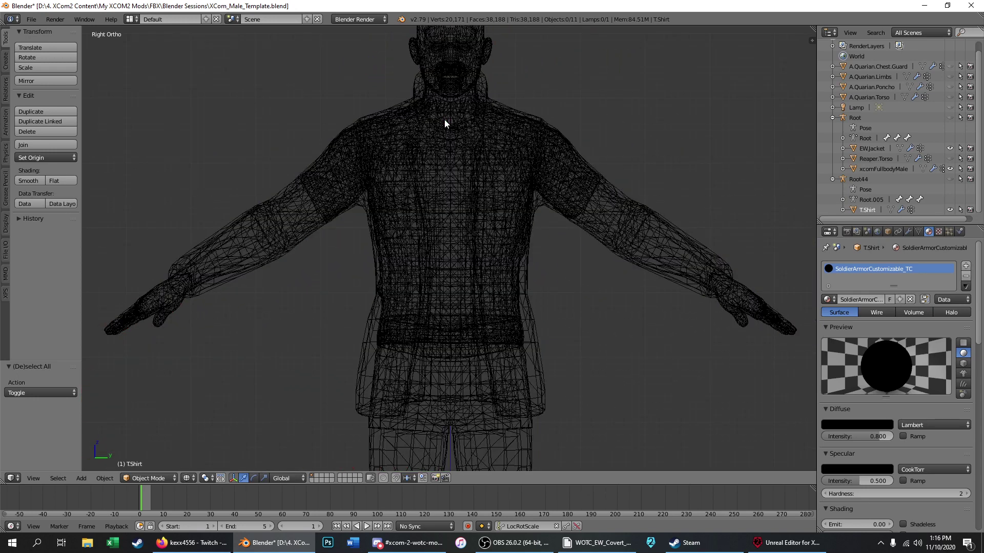
{"action": "right_click", "coordinate": [458, 153]}
{"action": "right_click", "coordinate": [458, 153]}
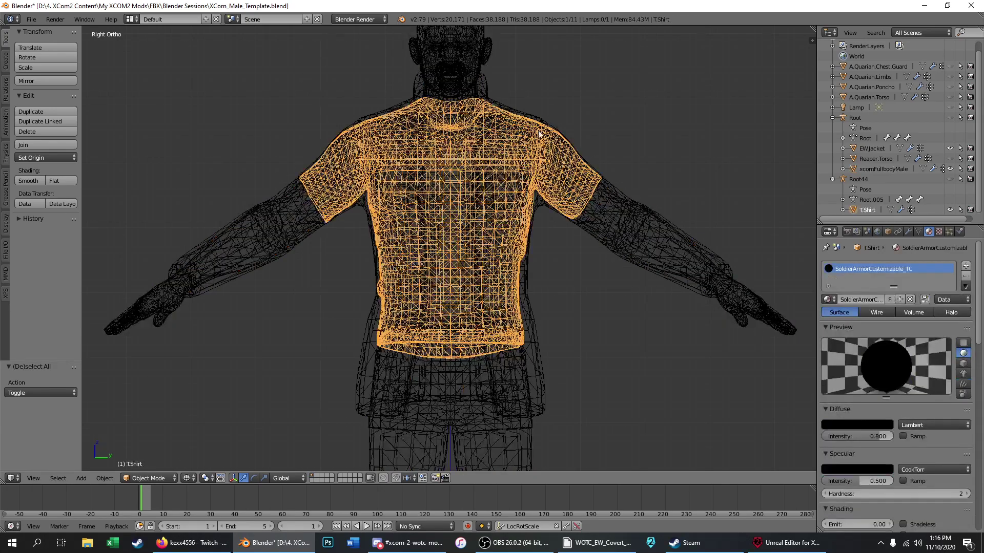
{"action": "scroll", "coordinate": [533, 128], "scroll_direction": "up", "scroll_amount": 6}
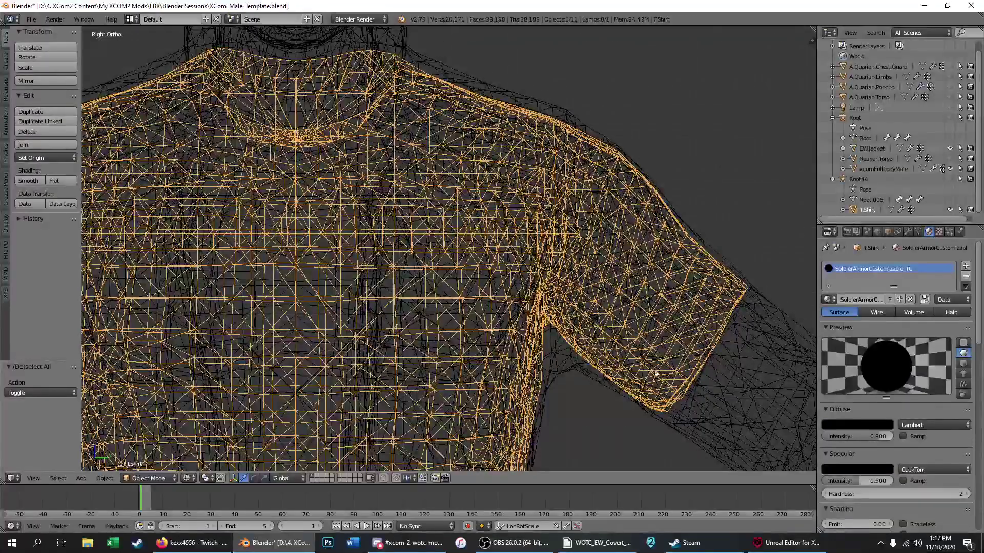
{"action": "scroll", "coordinate": [655, 373], "scroll_direction": "down", "scroll_amount": 5}
{"action": "right_click", "coordinate": [493, 189], "text": "shift"}
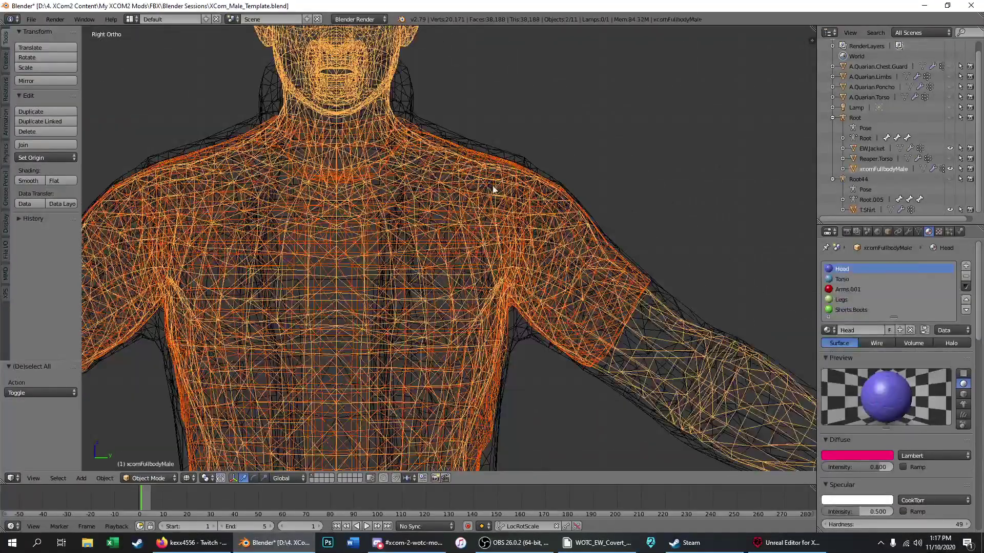
{"action": "scroll", "coordinate": [494, 189], "scroll_direction": "up", "scroll_amount": 2}
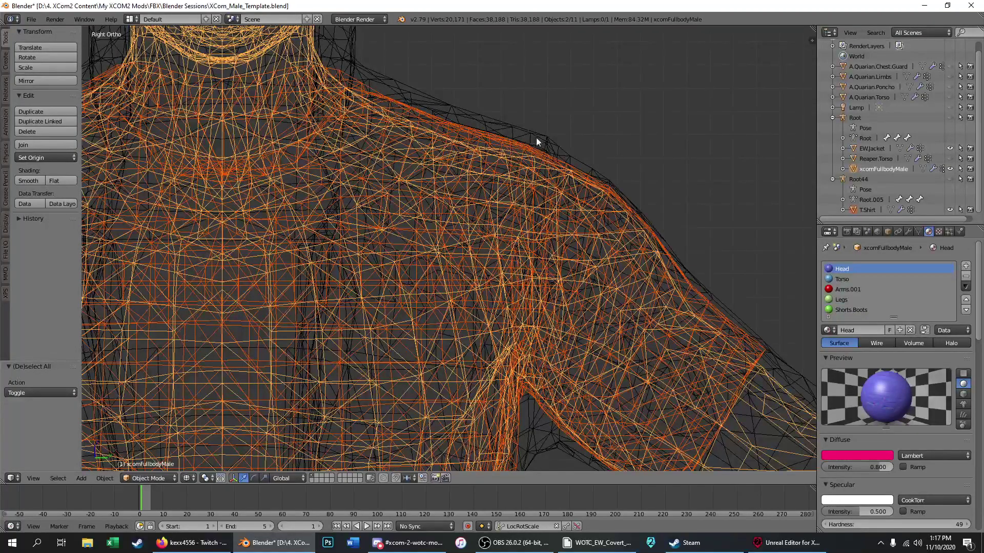
{"action": "scroll", "coordinate": [533, 128], "scroll_direction": "down", "scroll_amount": 4}
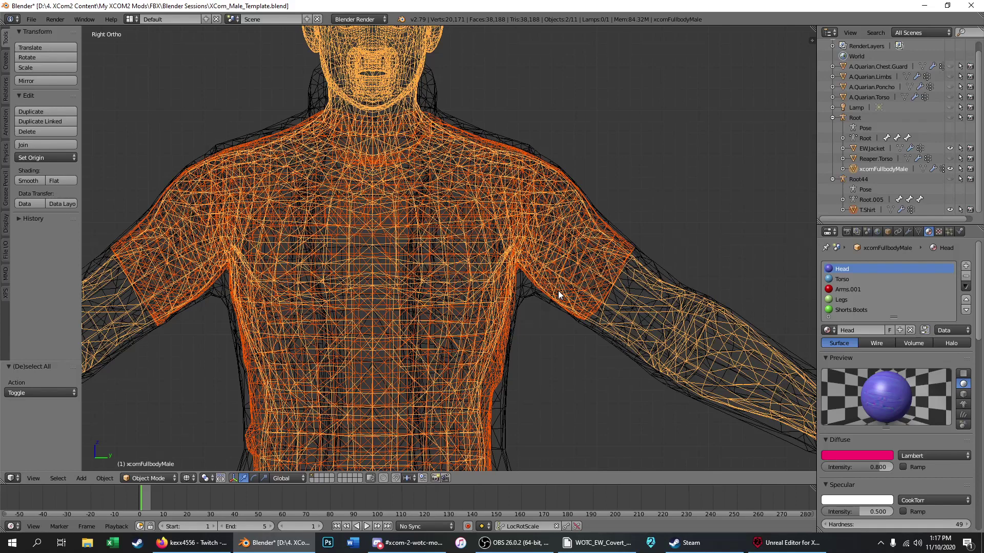
{"action": "scroll", "coordinate": [472, 133], "scroll_direction": "down", "scroll_amount": 2}
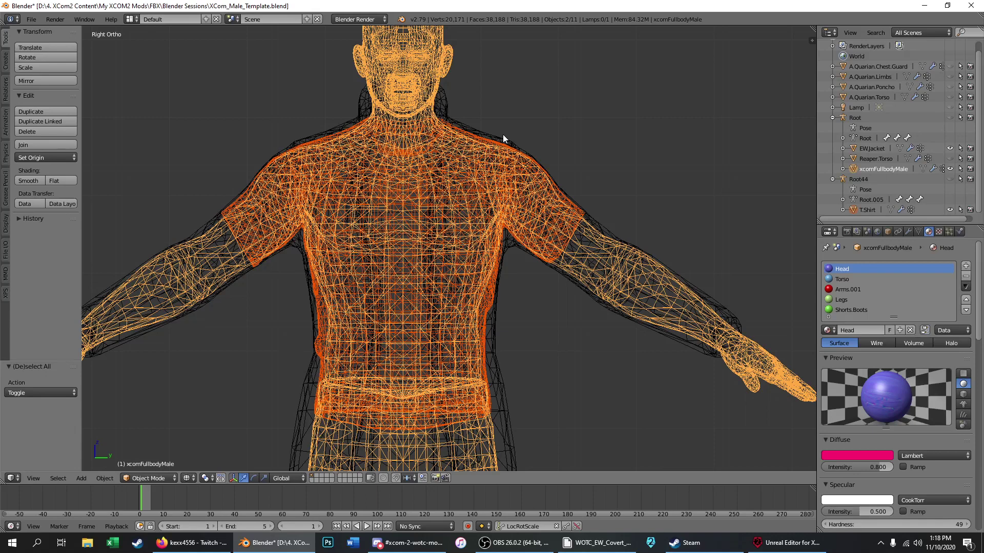
Step: Return to solid shading, hide T.Shirt, and show Reaper.Torso under the jacket
{"action": "key", "text": "z"}
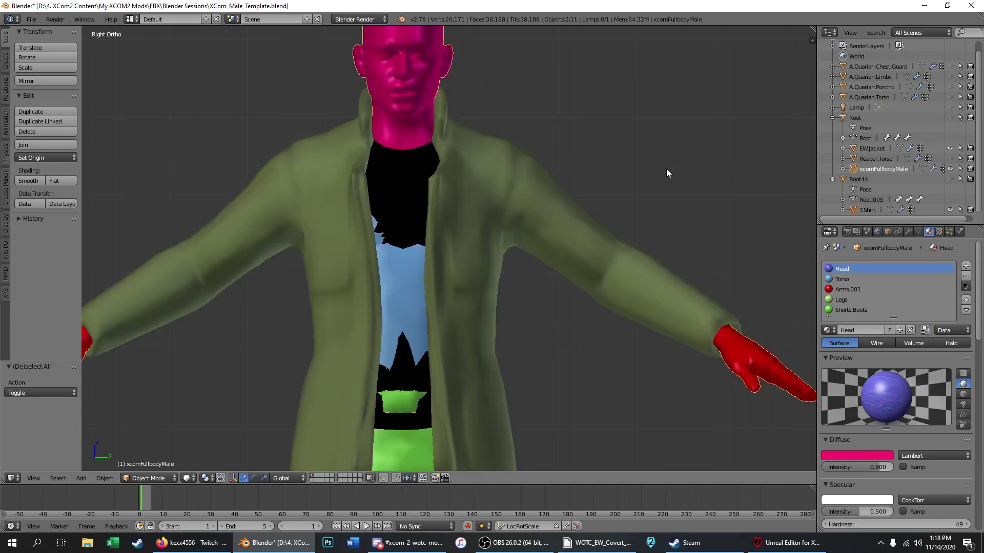
{"action": "left_click", "coordinate": [949, 210]}
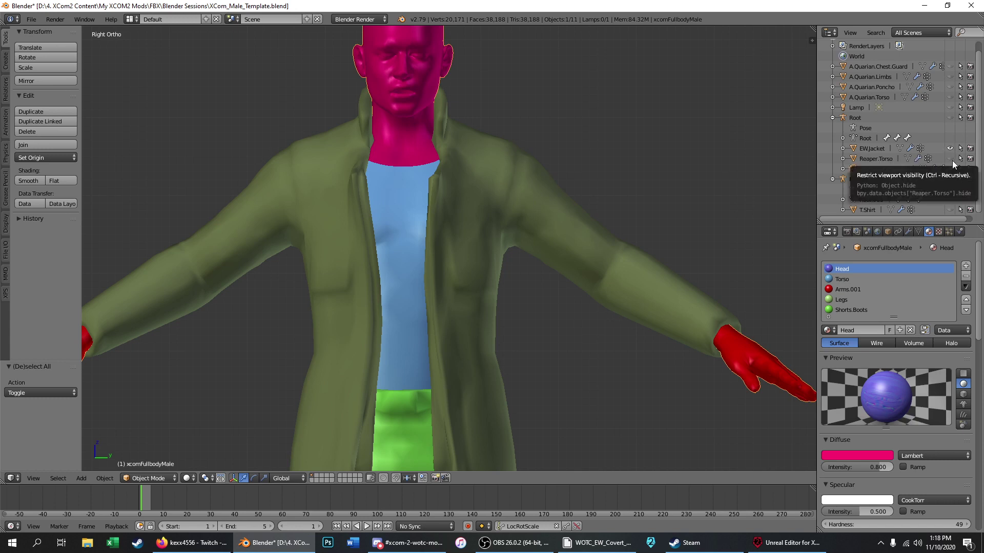
{"action": "left_click", "coordinate": [951, 159]}
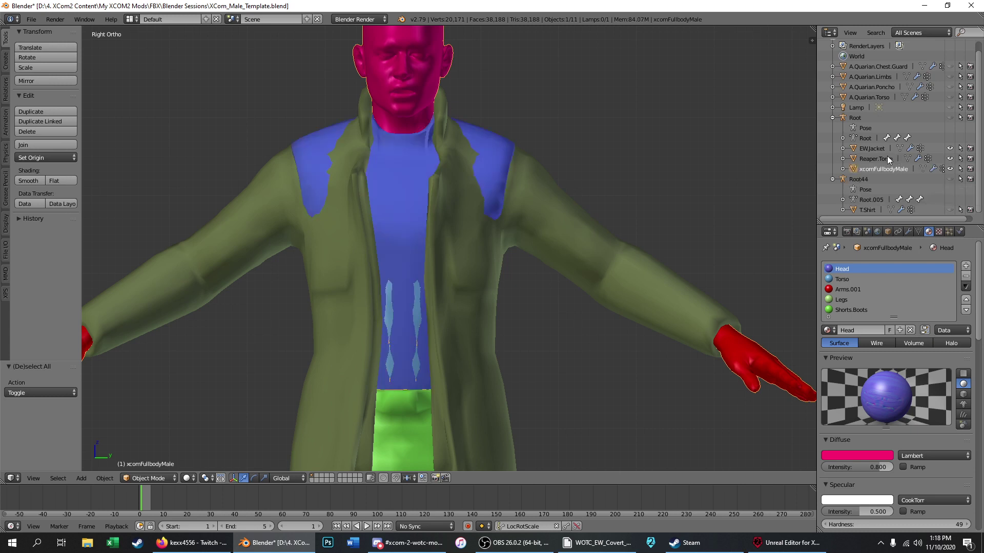
Step: Examine Reaper.Torso's full geometry against the jacket in Edit Mode with wireframe shading, then return to solid shading and Object Mode
{"action": "left_click", "coordinate": [888, 157]}
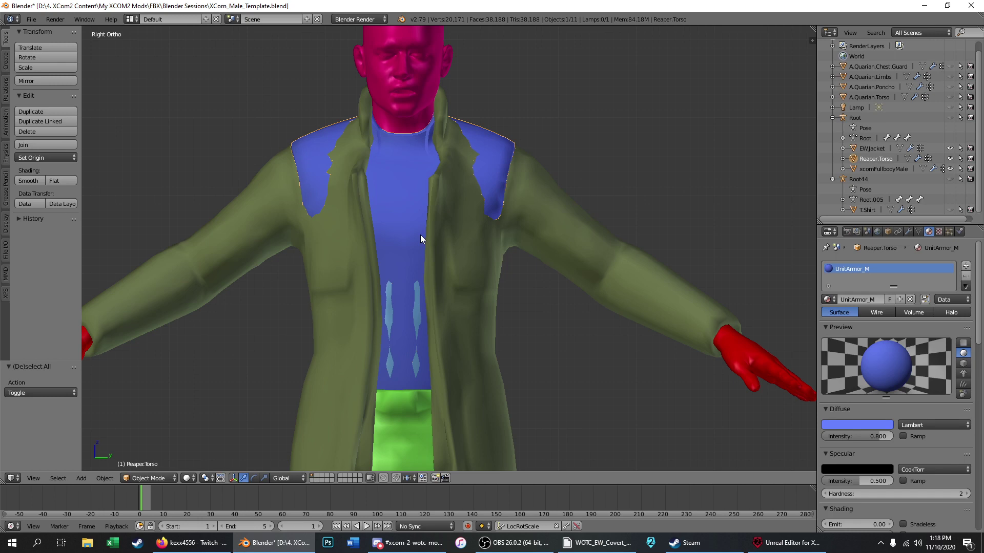
{"action": "key", "text": "Tab"}
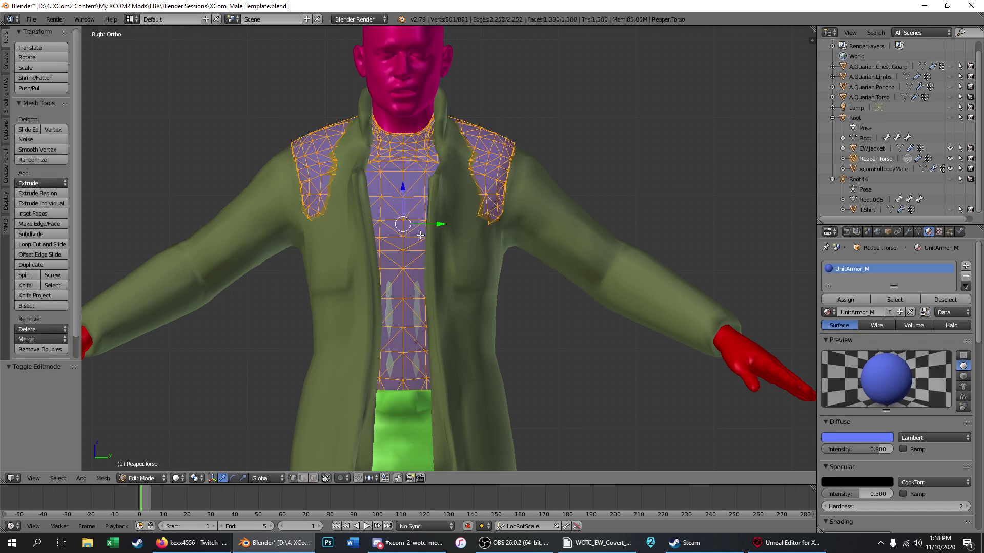
{"action": "key", "text": "a"}
{"action": "key", "text": "a"}
{"action": "key", "text": "z"}
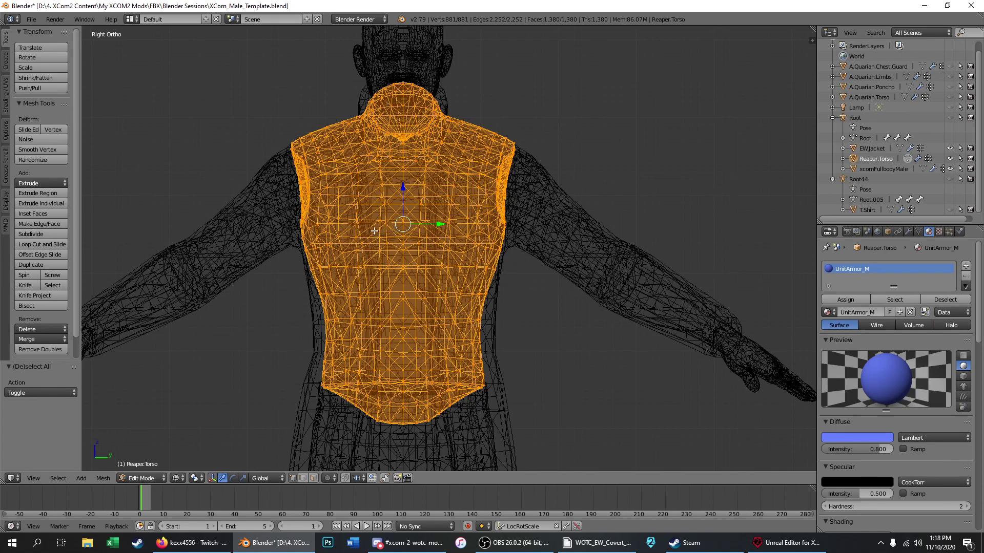
{"action": "key", "text": "a"}
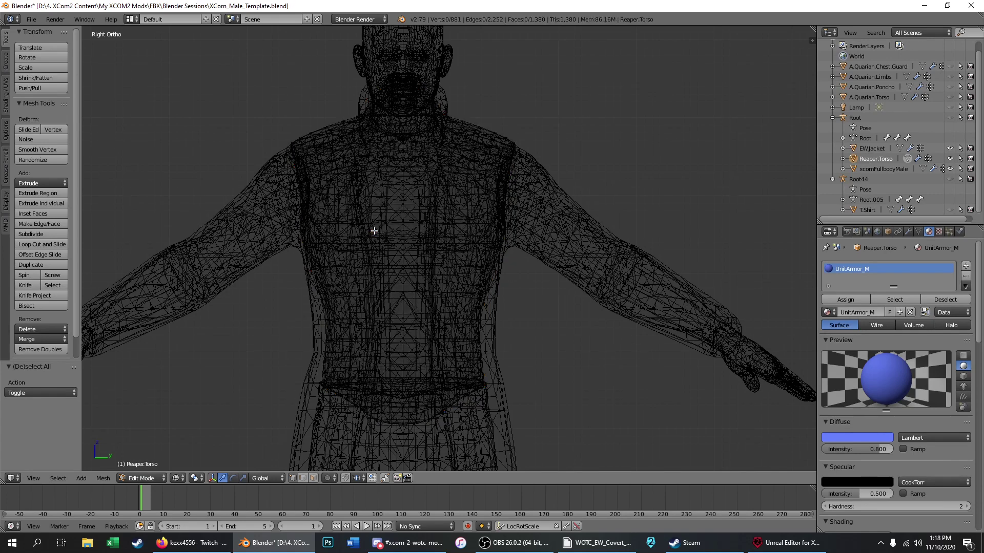
{"action": "key", "text": "a"}
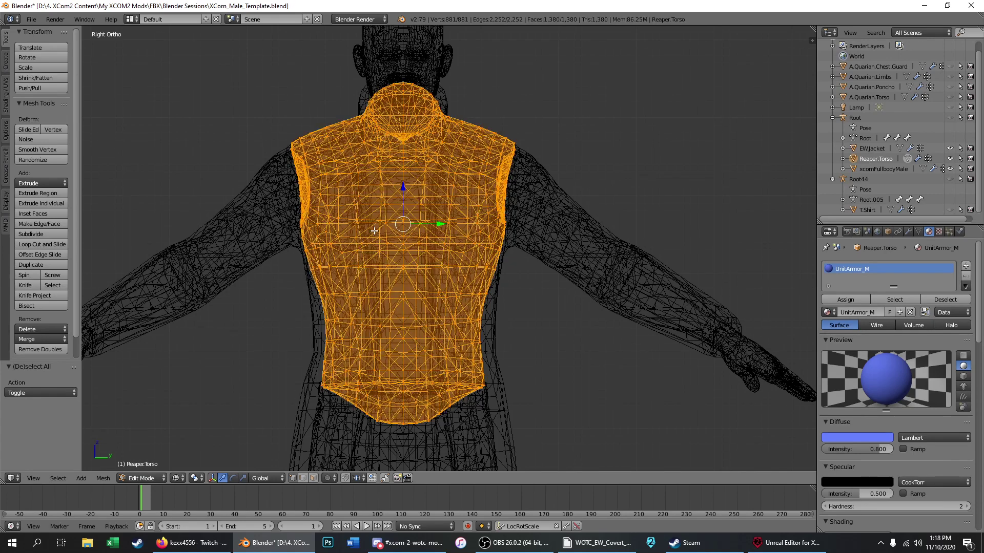
{"action": "key", "text": "z"}
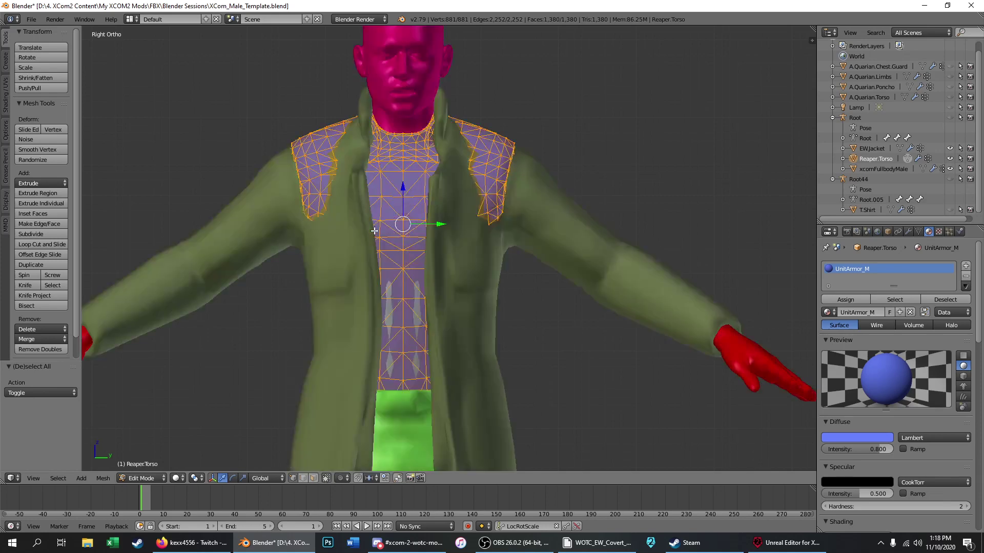
{"action": "key", "text": "Tab"}
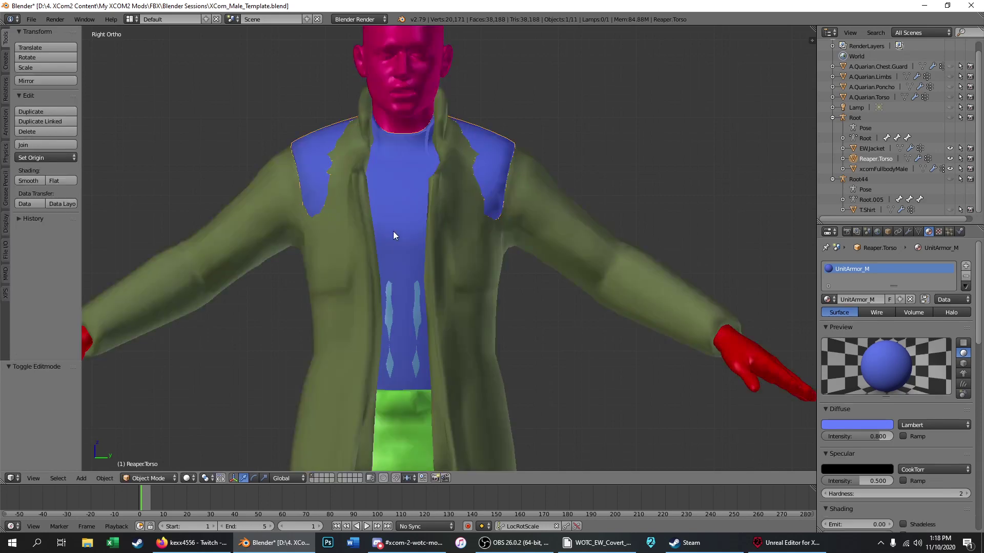
Step: Hide Reaper.Torso and EWJacket, leave only xcomFullbodyMale visible, and open it in Edit Mode
{"action": "left_click", "coordinate": [950, 169]}
{"action": "left_click", "coordinate": [949, 159]}
{"action": "left_click", "coordinate": [950, 148]}
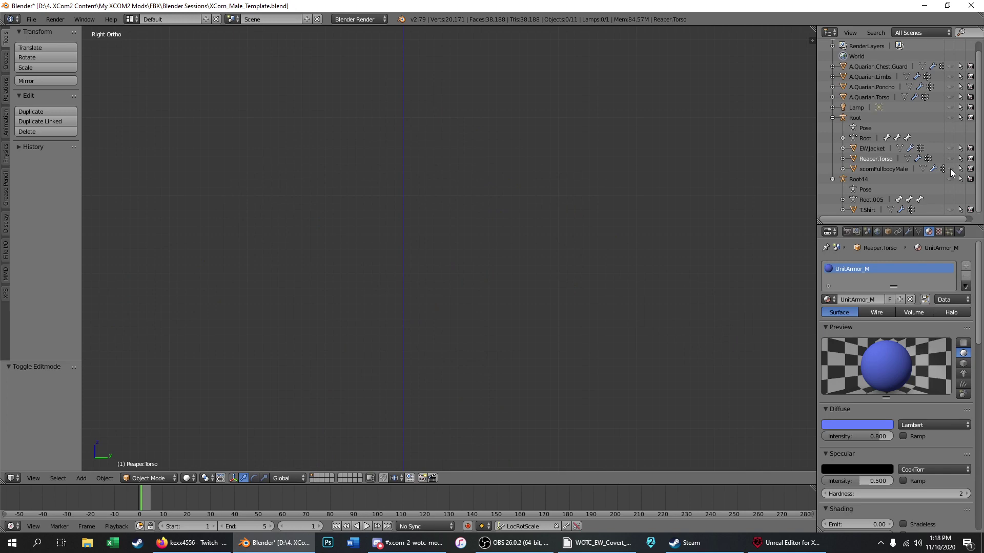
{"action": "left_click", "coordinate": [950, 169]}
{"action": "right_click", "coordinate": [426, 192]}
{"action": "scroll", "coordinate": [426, 174], "scroll_direction": "down", "scroll_amount": 2}
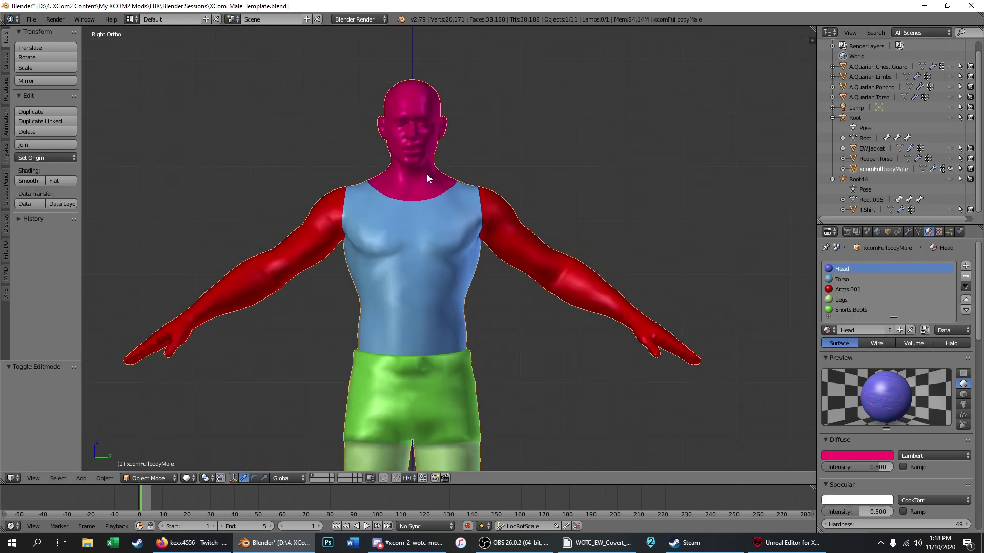
{"action": "key", "text": "Tab"}
{"action": "scroll", "coordinate": [433, 188], "scroll_direction": "down", "scroll_amount": 1}
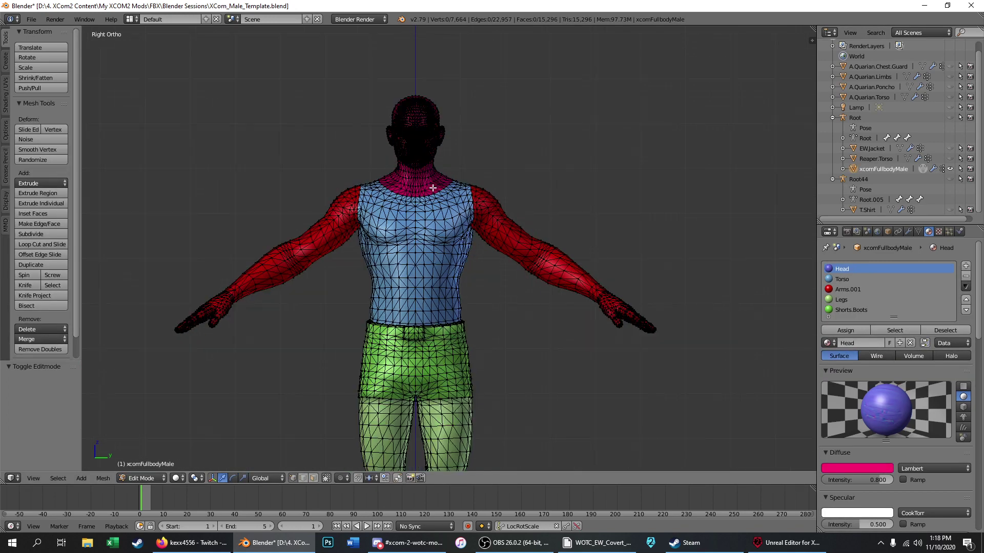
Step: Select three neighbouring vertices at the middle of the body's chest that form one triangular face
{"action": "scroll", "coordinate": [427, 260], "scroll_direction": "up", "scroll_amount": 3}
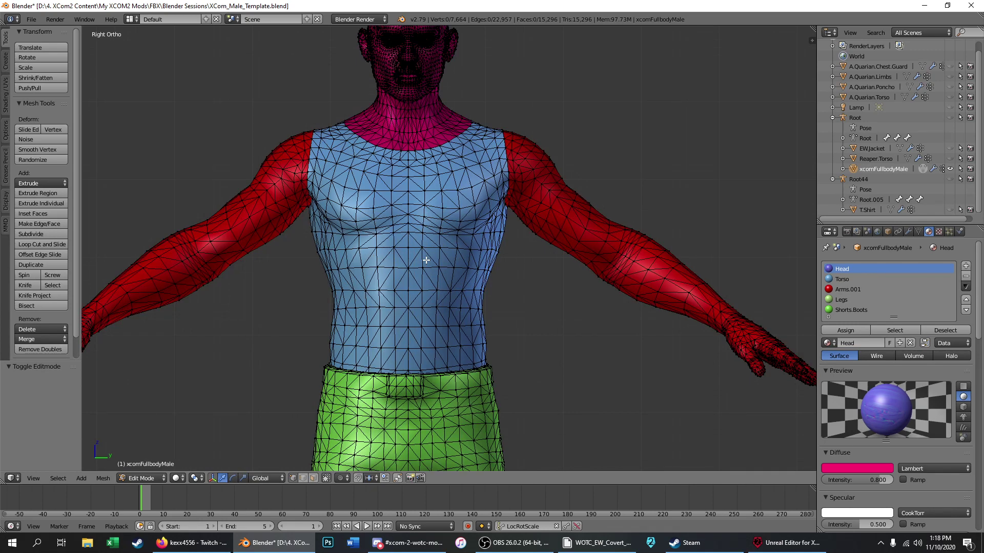
{"action": "right_click", "coordinate": [425, 208]}
{"action": "right_click", "coordinate": [408, 207]}
{"action": "right_click", "coordinate": [391, 205]}
{"action": "scroll", "coordinate": [398, 204], "scroll_direction": "up", "scroll_amount": 3}
{"action": "right_click", "coordinate": [415, 182], "text": "shift"}
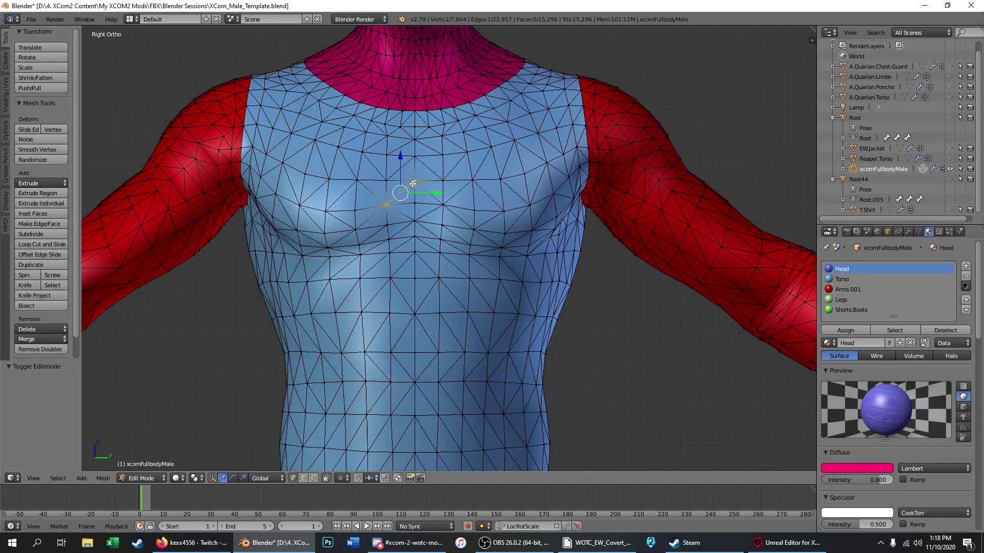
{"action": "scroll", "coordinate": [409, 185], "scroll_direction": "up", "scroll_amount": 3}
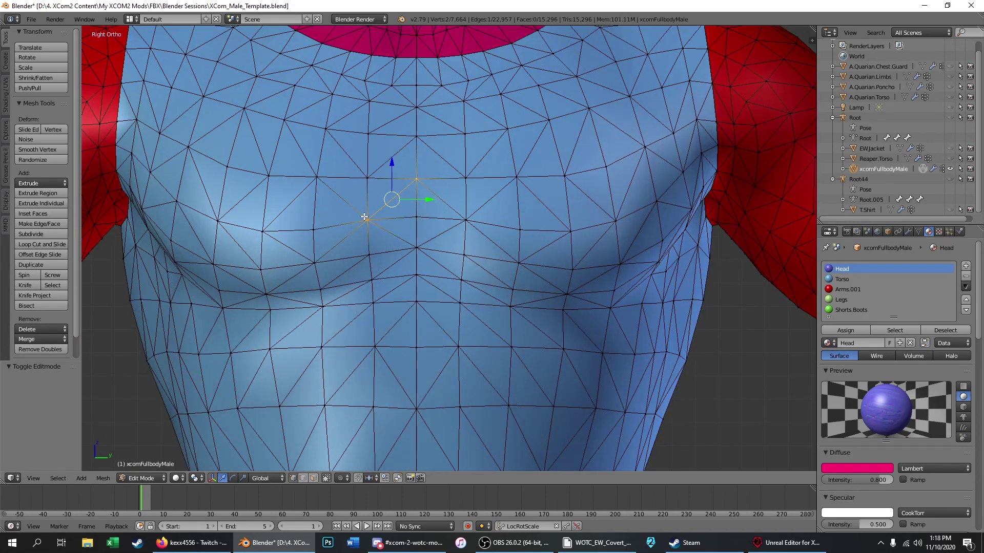
{"action": "right_click", "coordinate": [416, 216], "text": "shift"}
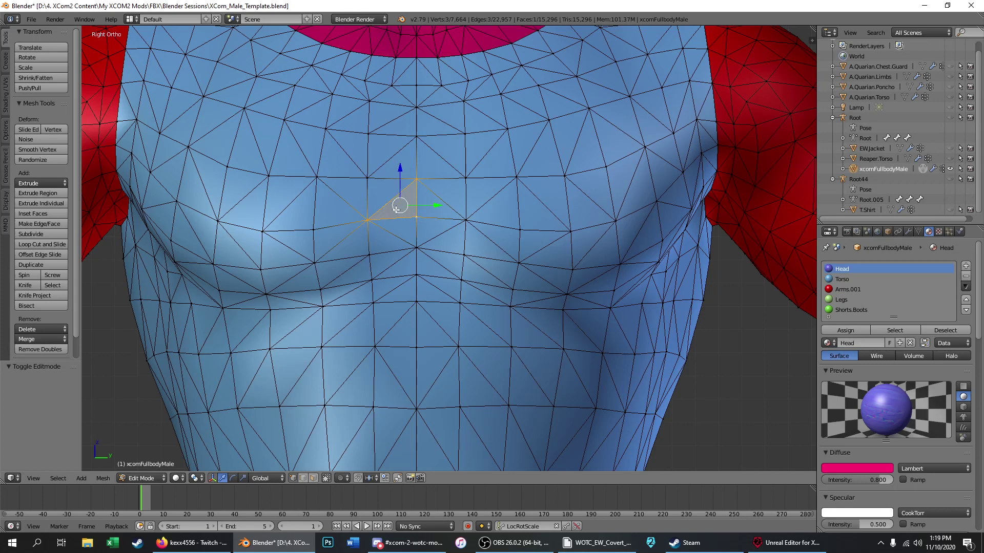
Step: Switch to edge selection and select single edges on either side of the chest's centre line
{"action": "left_click", "coordinate": [302, 479]}
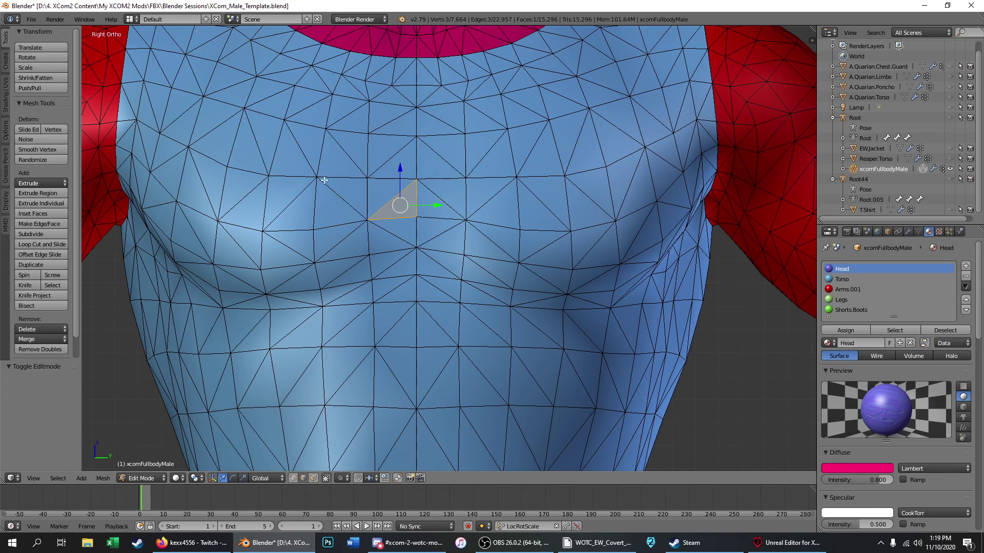
{"action": "right_click", "coordinate": [316, 204]}
{"action": "right_click", "coordinate": [467, 189]}
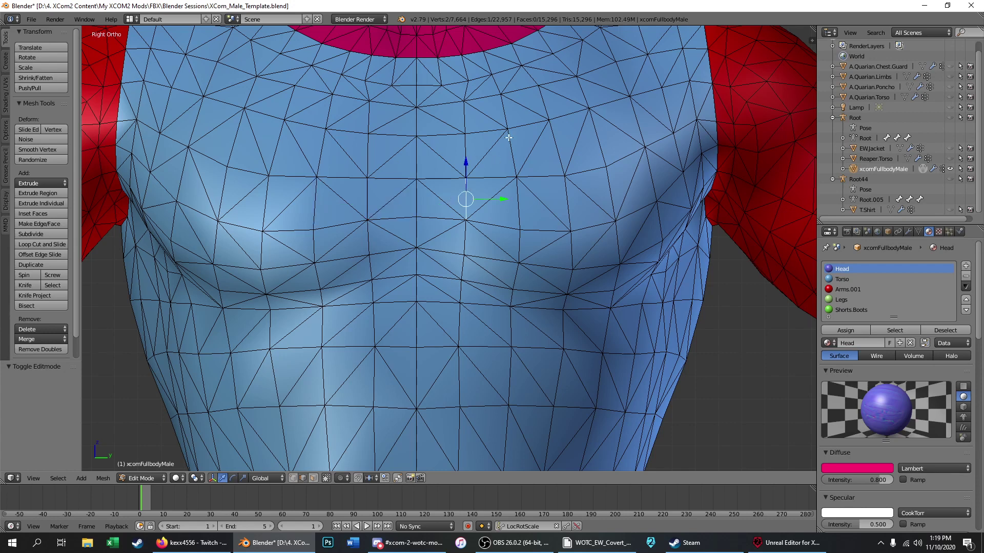
Step: Add seven more edges beside the chest's centre line to the edge selection, and clear the whole selection
{"action": "right_click", "coordinate": [486, 153], "text": "shift"}
{"action": "right_click", "coordinate": [512, 153], "text": "shift"}
{"action": "right_click", "coordinate": [533, 148], "text": "shift"}
{"action": "right_click", "coordinate": [545, 200], "text": "shift"}
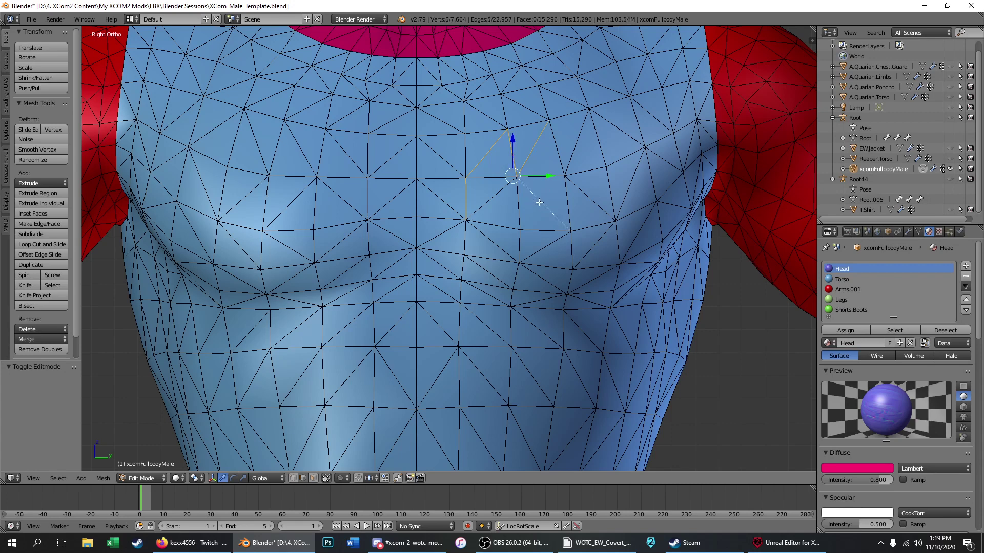
{"action": "right_click", "coordinate": [521, 208], "text": "shift"}
{"action": "right_click", "coordinate": [487, 204], "text": "shift"}
{"action": "right_click", "coordinate": [490, 235], "text": "shift"}
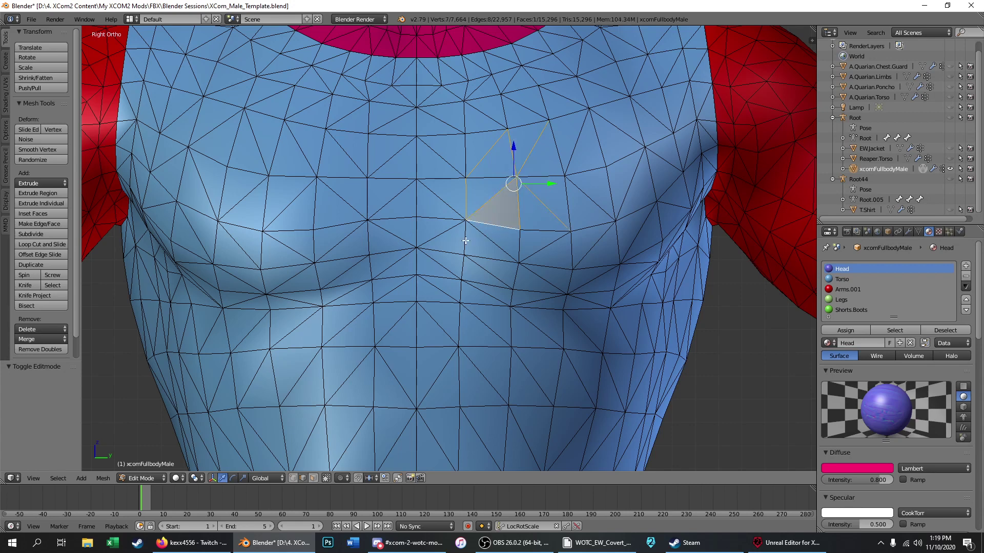
{"action": "key", "text": "a"}
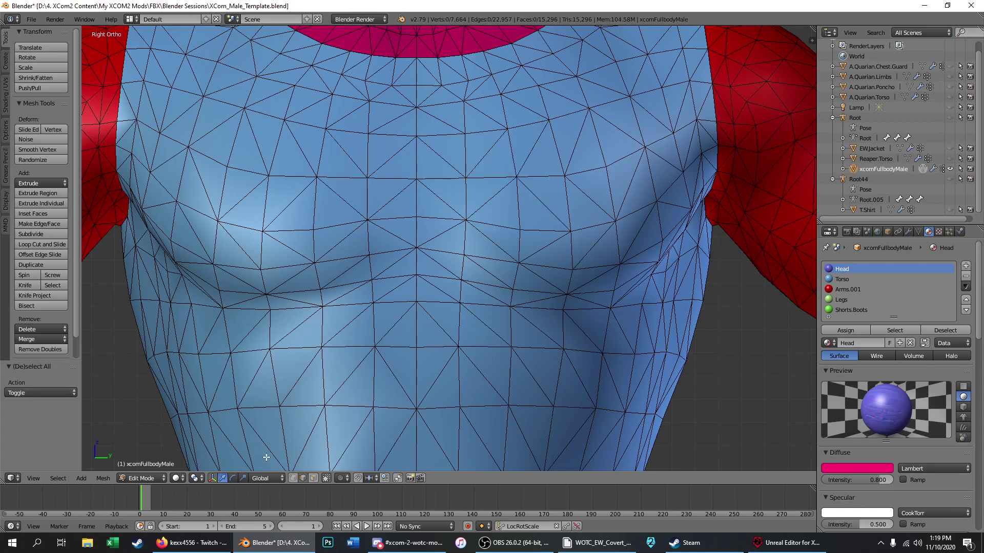
Step: Switch to face selection, select nine triangular faces in a curve across one side of the chest, and clear the selection
{"action": "left_click", "coordinate": [314, 478]}
{"action": "right_click", "coordinate": [404, 226]}
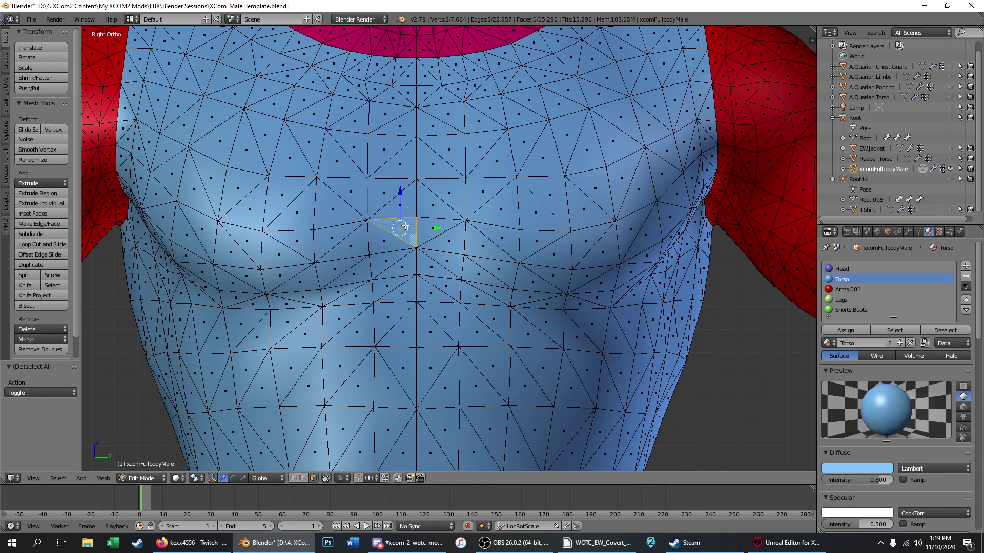
{"action": "right_click", "coordinate": [374, 197], "text": "shift"}
{"action": "right_click", "coordinate": [336, 158], "text": "shift"}
{"action": "right_click", "coordinate": [322, 120], "text": "shift"}
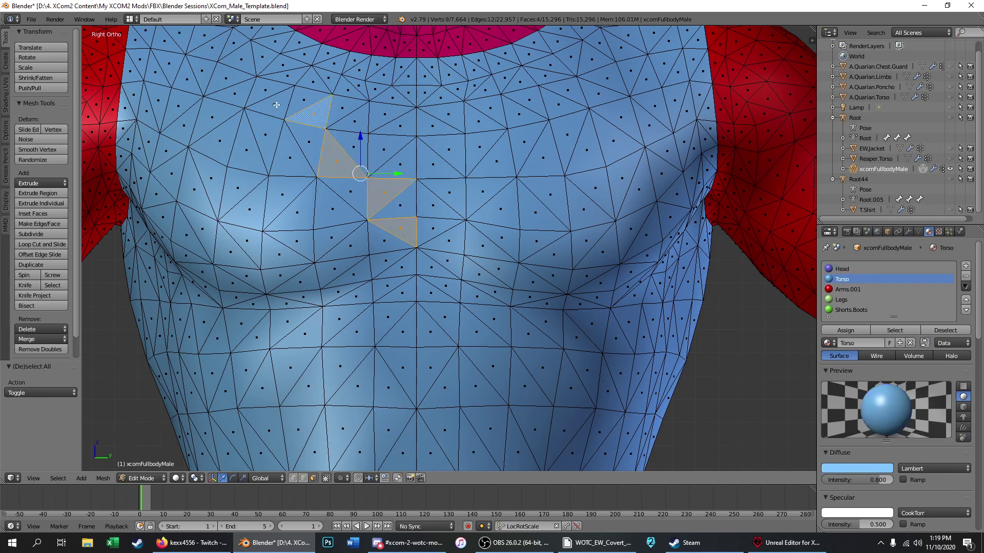
{"action": "right_click", "coordinate": [275, 104], "text": "shift"}
{"action": "right_click", "coordinate": [225, 145], "text": "shift"}
{"action": "right_click", "coordinate": [239, 155], "text": "shift"}
{"action": "right_click", "coordinate": [246, 191], "text": "shift"}
{"action": "right_click", "coordinate": [252, 210], "text": "shift"}
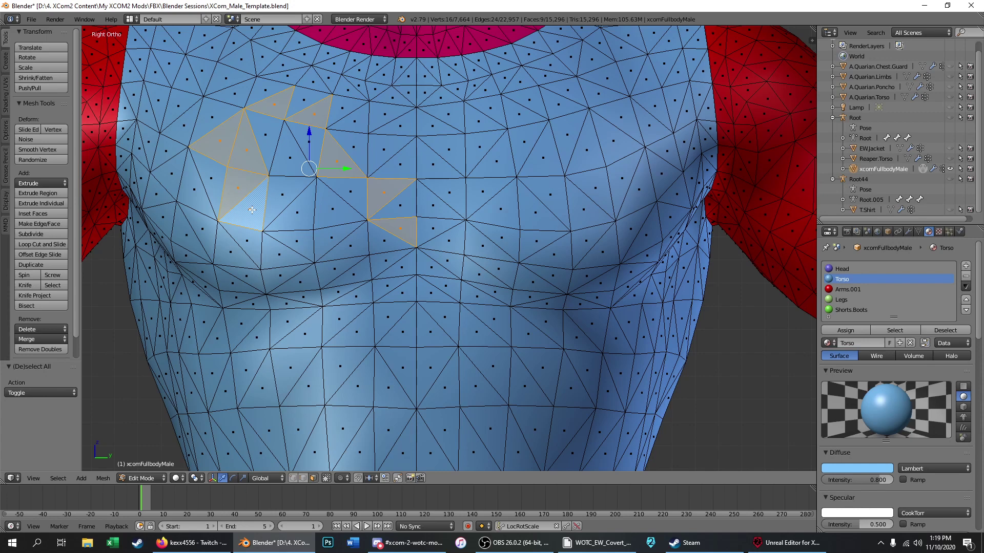
{"action": "key", "text": "a"}
Step: Switch to vertex selection, select a single vertex near the middle of the chest, and deselect it
{"action": "left_click", "coordinate": [295, 478]}
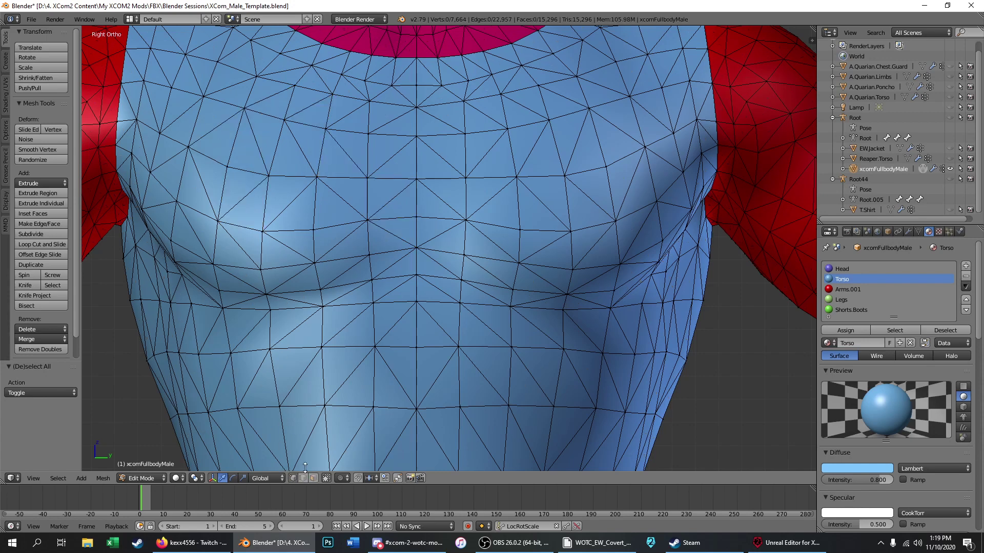
{"action": "right_click", "coordinate": [369, 220]}
{"action": "key", "text": "a"}
Step: Select the geometry linked to the chest and delimit the linked selection by Material so it covers only the torso
{"action": "scroll", "coordinate": [413, 209], "scroll_direction": "down", "scroll_amount": 3}
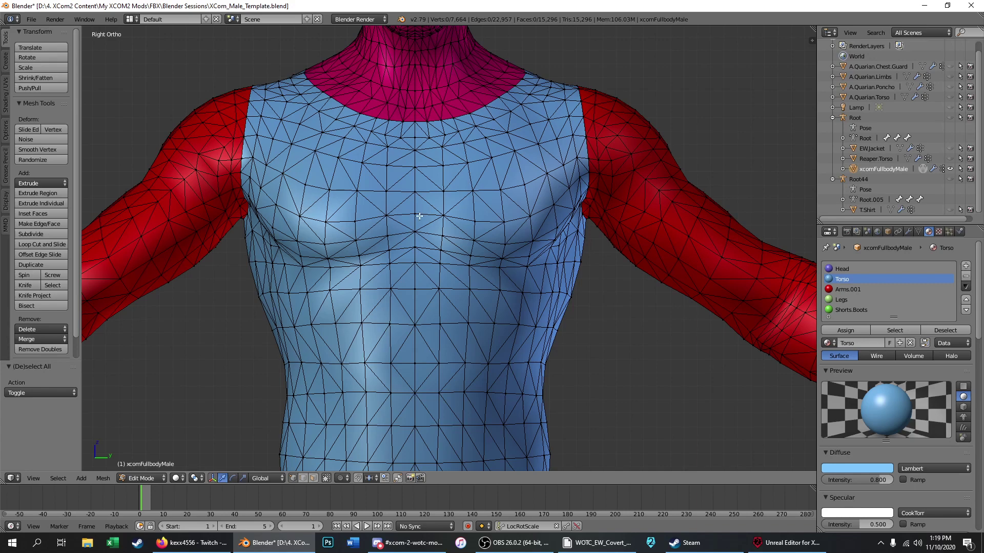
{"action": "key", "text": "l"}
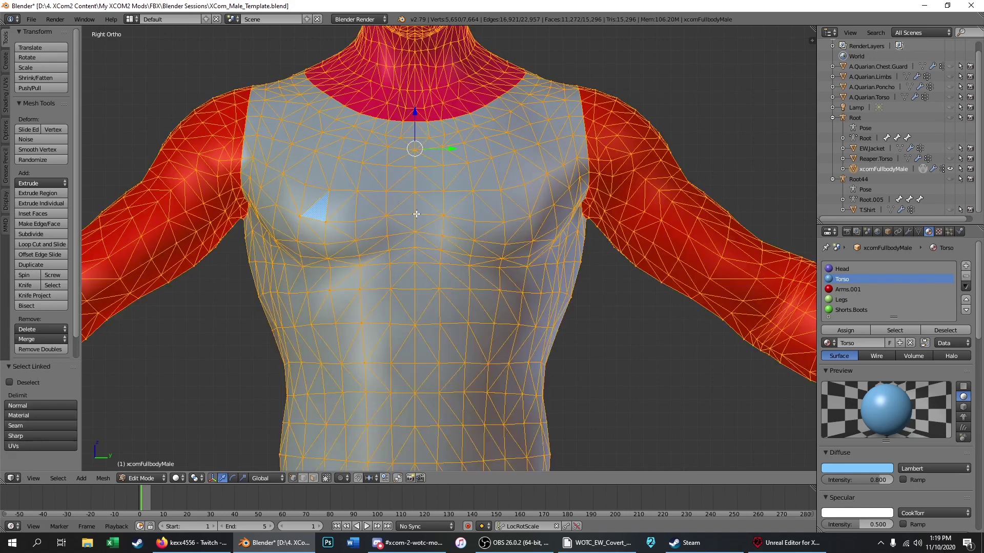
{"action": "scroll", "coordinate": [426, 179], "scroll_direction": "down", "scroll_amount": 4}
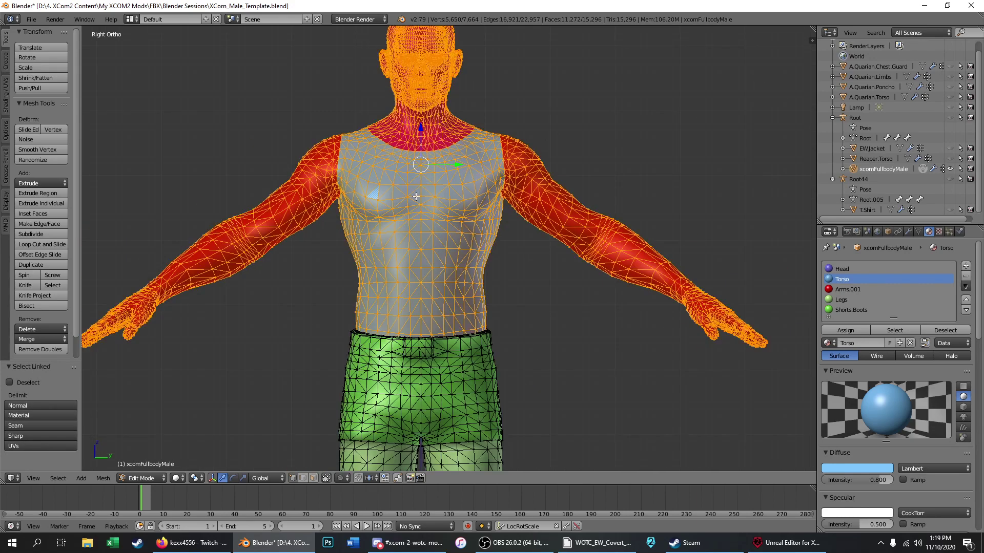
{"action": "scroll", "coordinate": [429, 224], "scroll_direction": "down", "scroll_amount": 1}
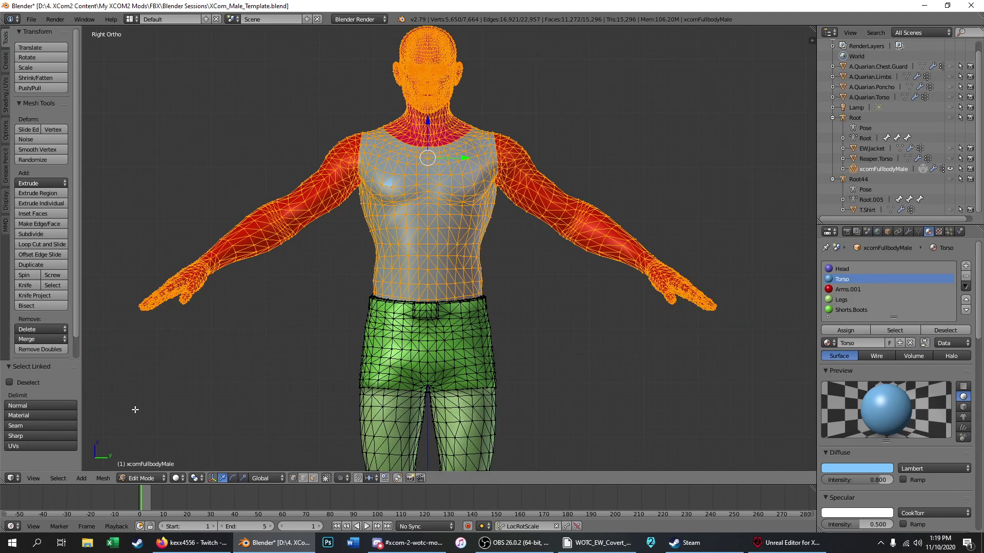
{"action": "left_click", "coordinate": [31, 405]}
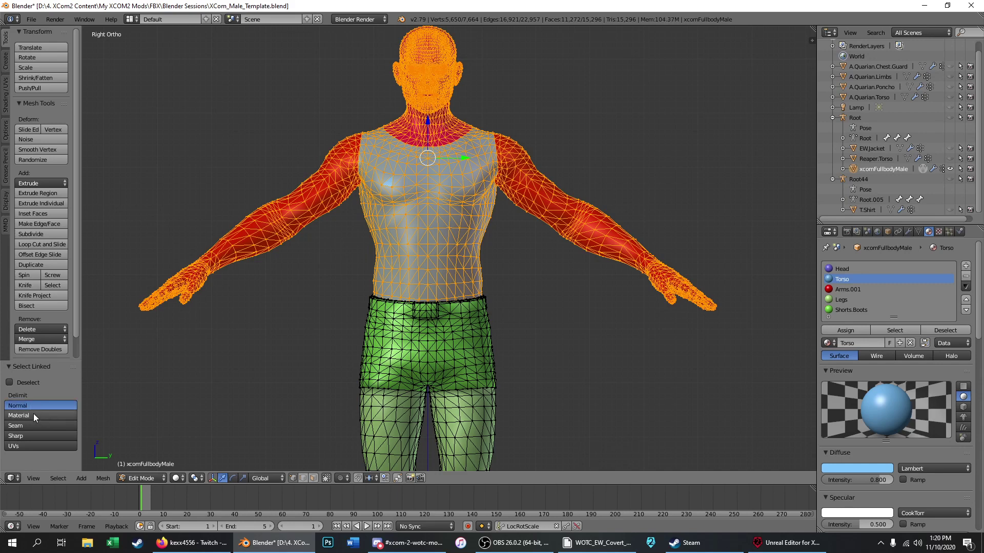
{"action": "left_click", "coordinate": [33, 414]}
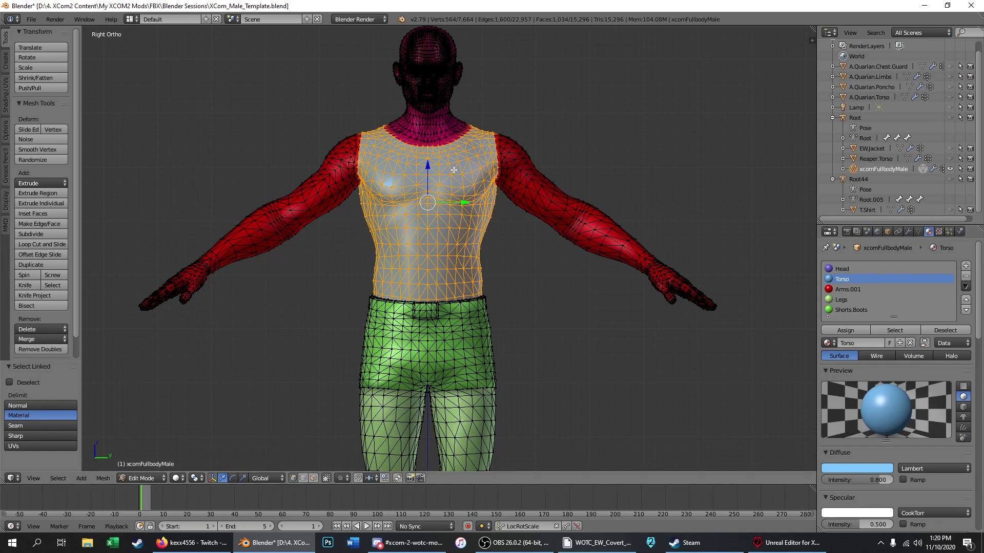
Step: Clear the selection and select the linked, material-delimited parts: both arms, the head, one leg and the opposite boot
{"action": "key", "text": "a"}
{"action": "key", "text": "l"}
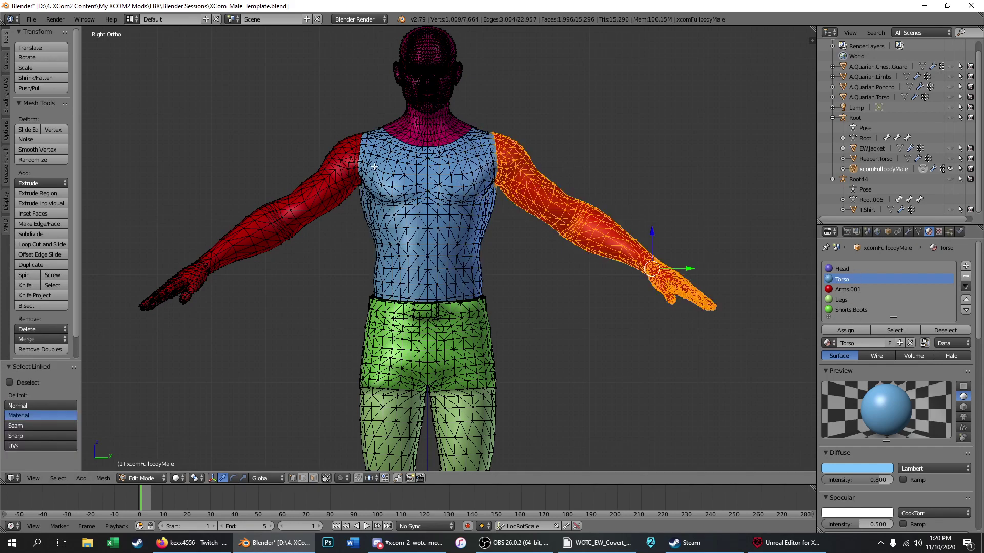
{"action": "key", "text": "l"}
{"action": "key", "text": "l"}
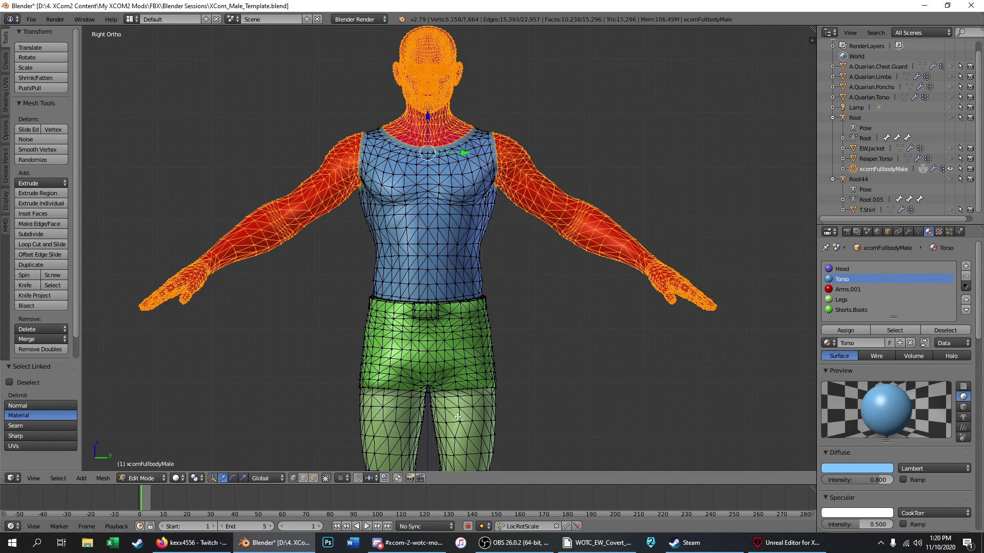
{"action": "key", "text": "l"}
{"action": "scroll", "coordinate": [442, 225], "scroll_direction": "down", "scroll_amount": 6}
{"action": "scroll", "coordinate": [422, 282], "scroll_direction": "up", "scroll_amount": 4}
{"action": "key", "text": "l"}
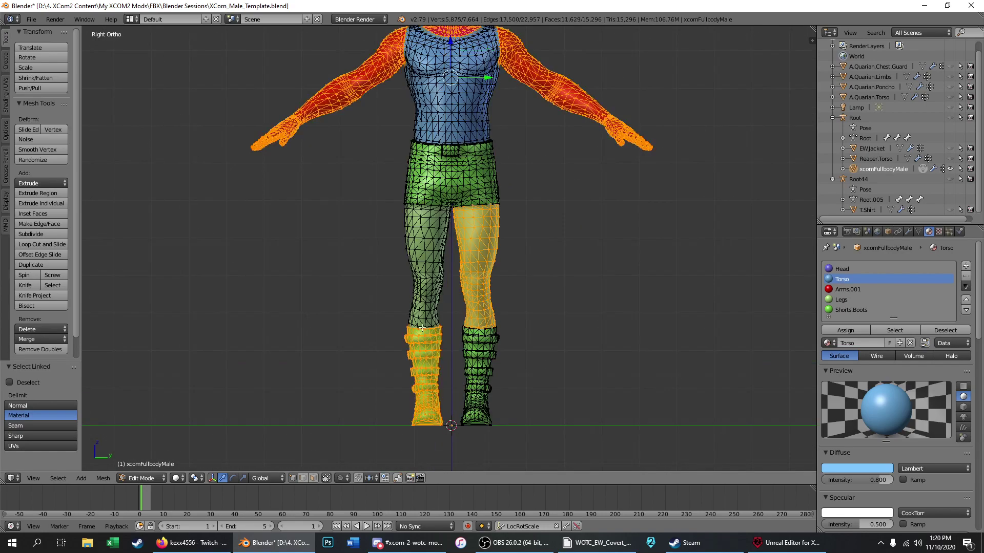
Step: Clear the selection, select the linked torso from behind, change its delimit option to Seam, and return to the Right Ortho view
{"action": "middle_click_drag", "start_coordinate": [421, 328], "coordinate": [641, 308]}
{"action": "scroll", "coordinate": [559, 316], "scroll_direction": "down", "scroll_amount": 2}
{"action": "scroll", "coordinate": [453, 117], "scroll_direction": "up", "scroll_amount": 3}
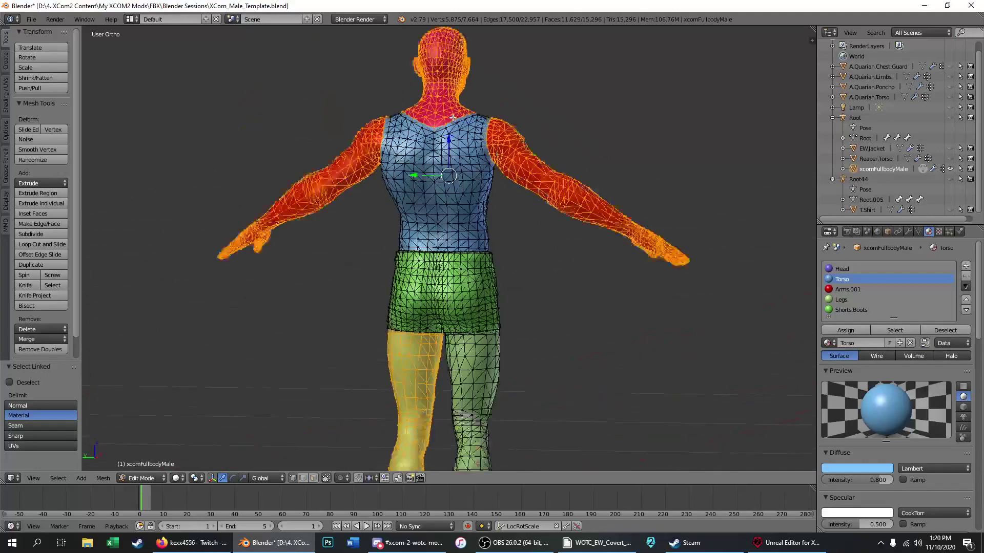
{"action": "scroll", "coordinate": [453, 118], "scroll_direction": "up", "scroll_amount": 1}
{"action": "key", "text": "a"}
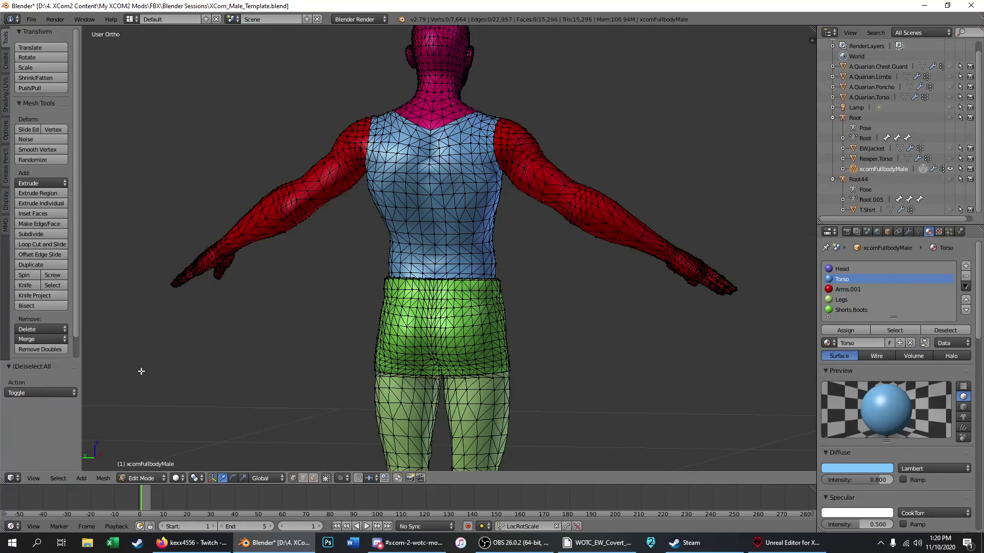
{"action": "key", "text": "l"}
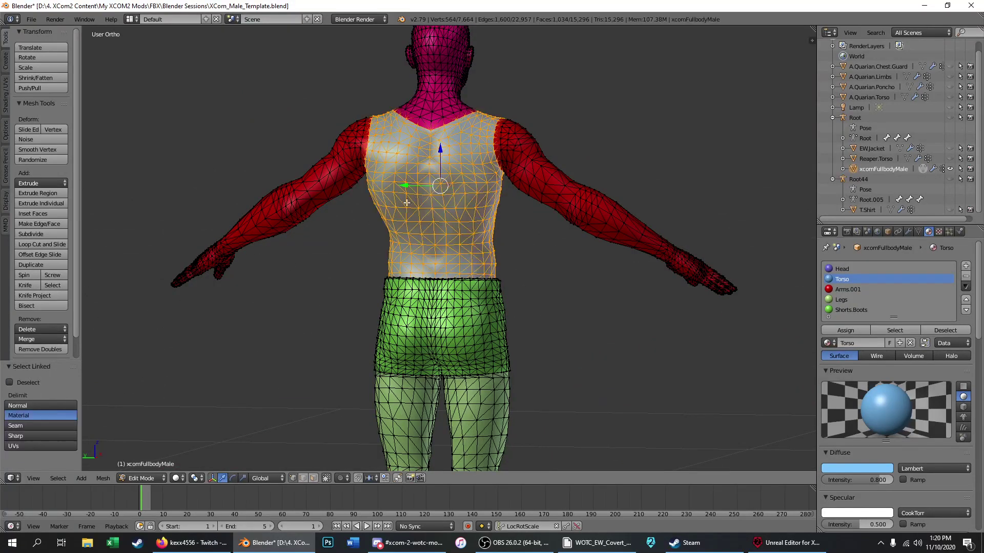
{"action": "left_click", "coordinate": [28, 426]}
{"action": "key", "text": "KP_3"}
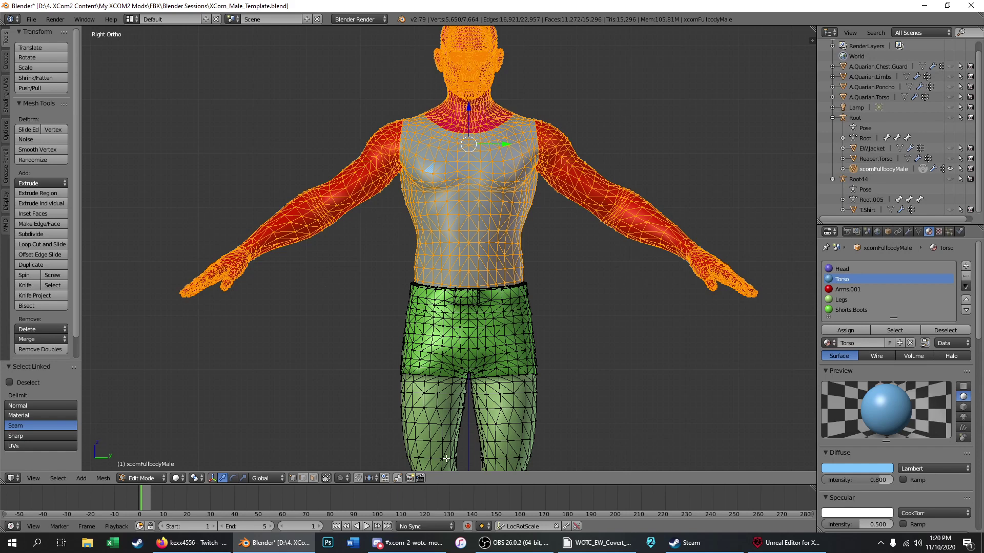
Step: Switch to the Unreal Editor, filter the packages by "hor", and browse the HOR_LightTactical assets for torso meshes
{"action": "left_click", "coordinate": [792, 544]}
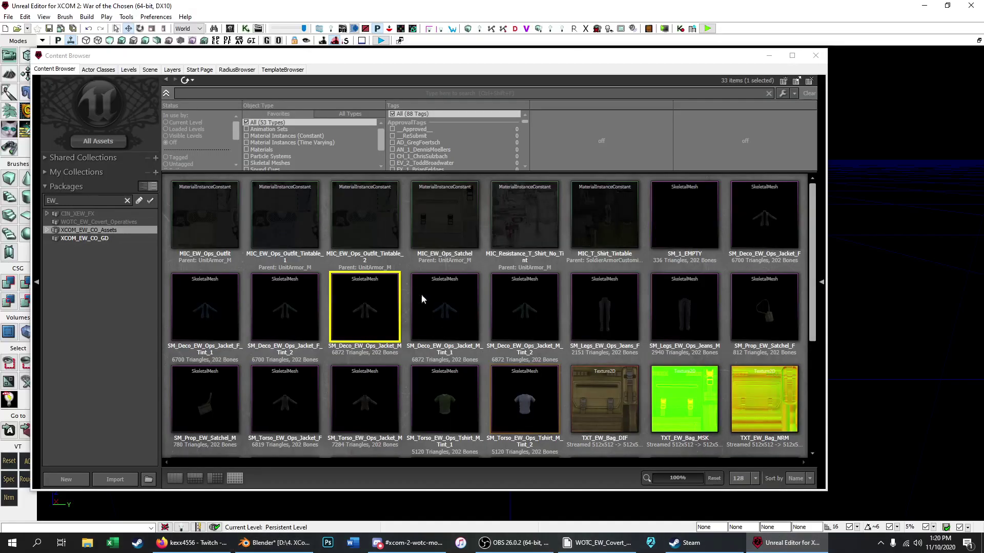
{"action": "left_click_drag", "start_coordinate": [68, 200], "coordinate": [21, 203]}
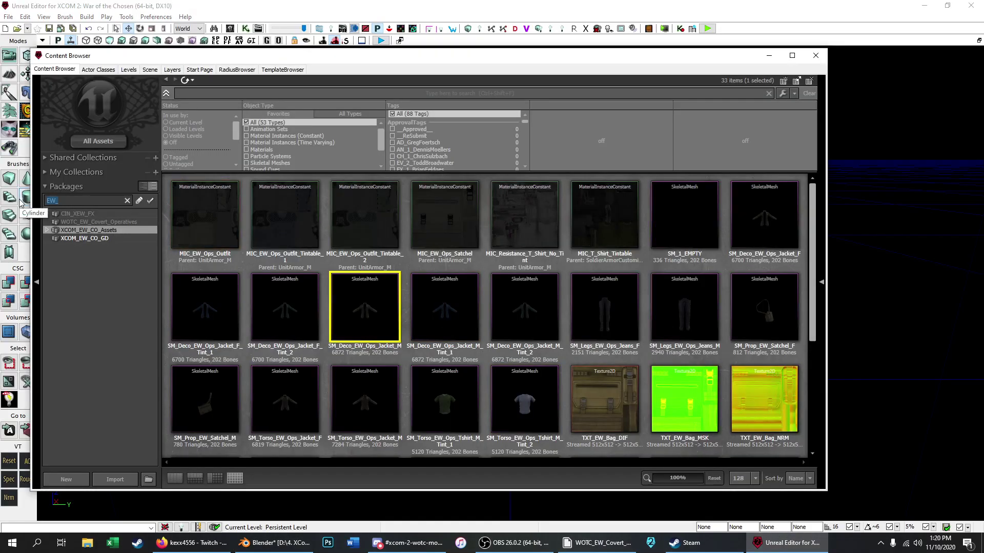
{"action": "type", "text": "hor"}
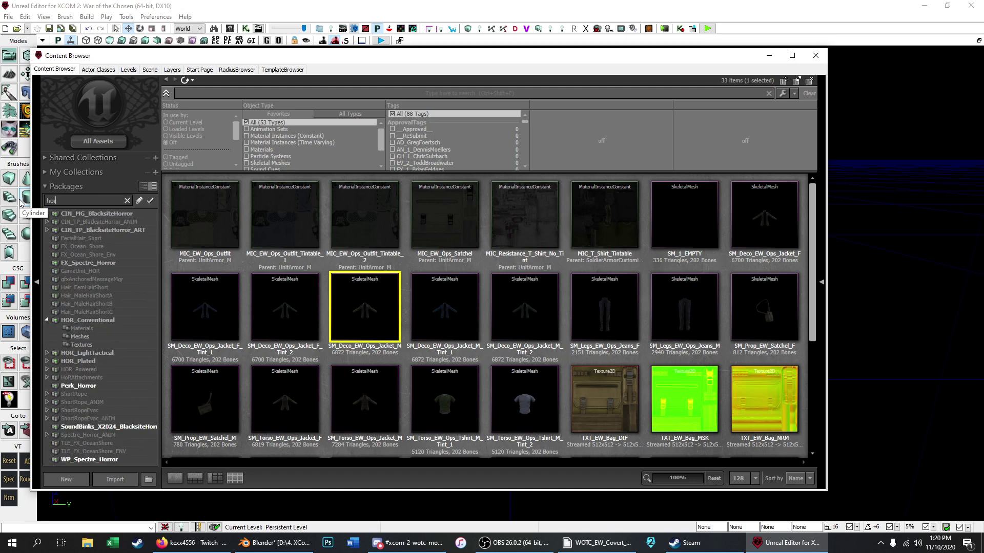
{"action": "left_click", "coordinate": [83, 353]}
{"action": "scroll", "coordinate": [182, 353], "scroll_direction": "down", "scroll_amount": 3}
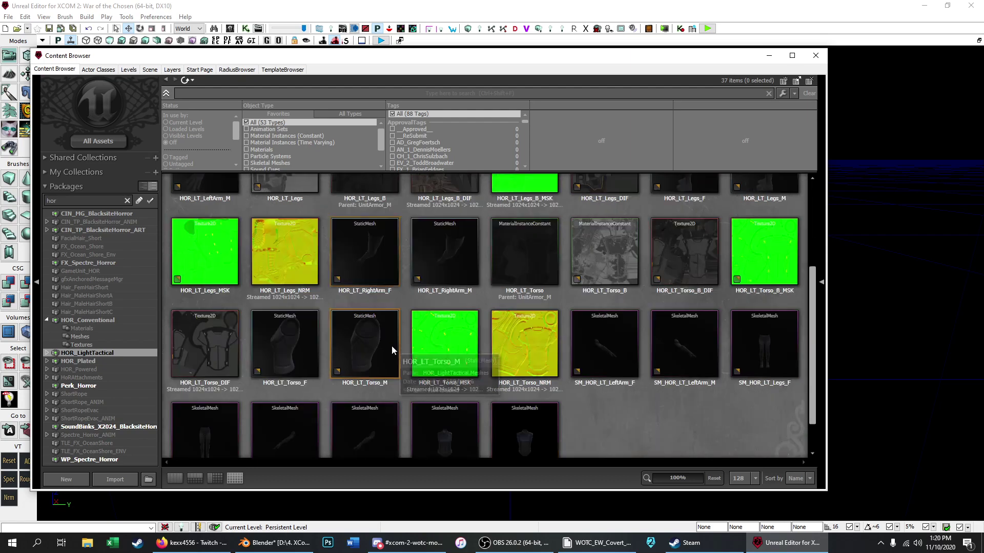
Step: Open SM_HOR_Pwr_Torso_M from the HOR_Powered package and inspect the torso mesh up close from the side
{"action": "left_click", "coordinate": [81, 370]}
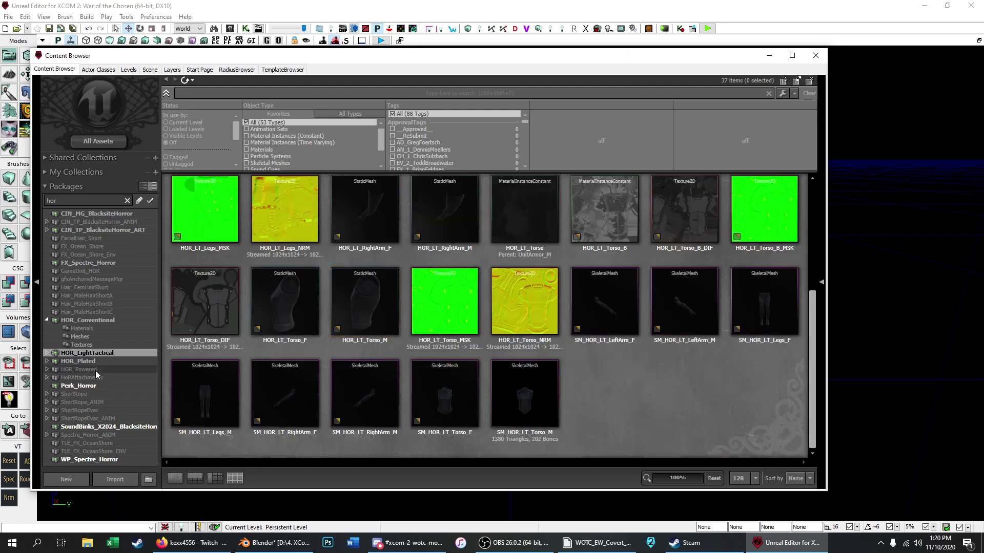
{"action": "scroll", "coordinate": [328, 347], "scroll_direction": "down", "scroll_amount": 2}
{"action": "scroll", "coordinate": [328, 347], "scroll_direction": "down", "scroll_amount": 5}
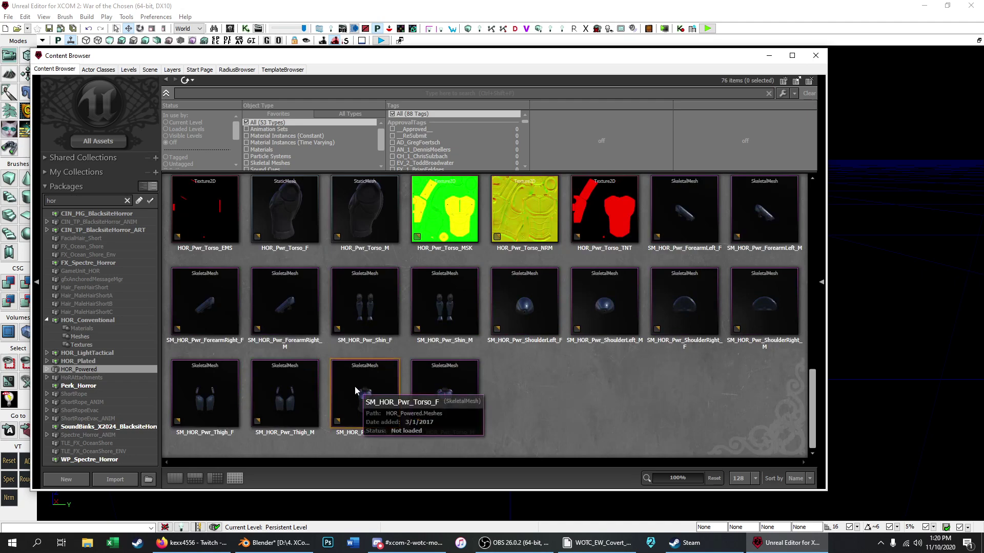
{"action": "left_click", "coordinate": [464, 392]}
{"action": "double_click", "coordinate": [466, 389]}
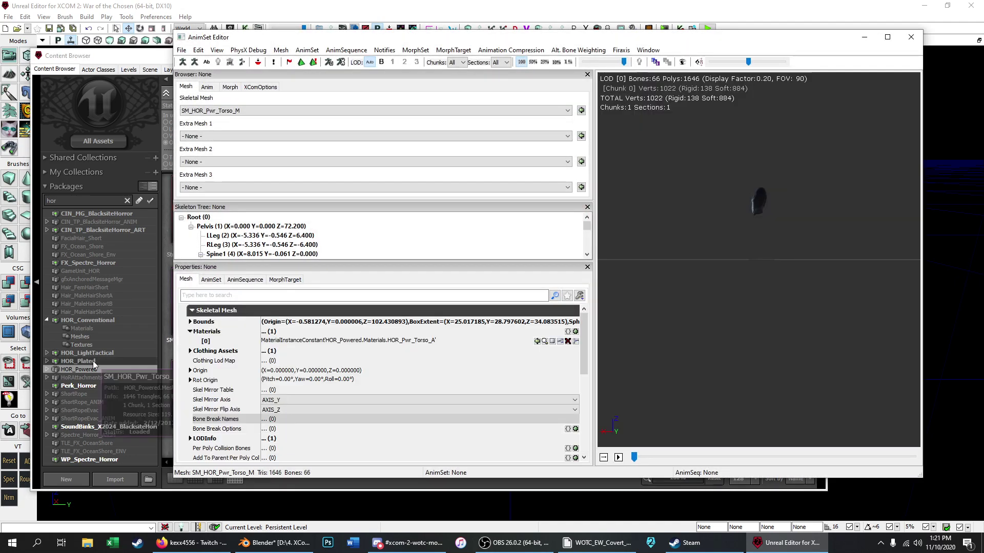
{"action": "middle_click_drag", "start_coordinate": [752, 221], "coordinate": [756, 220]}
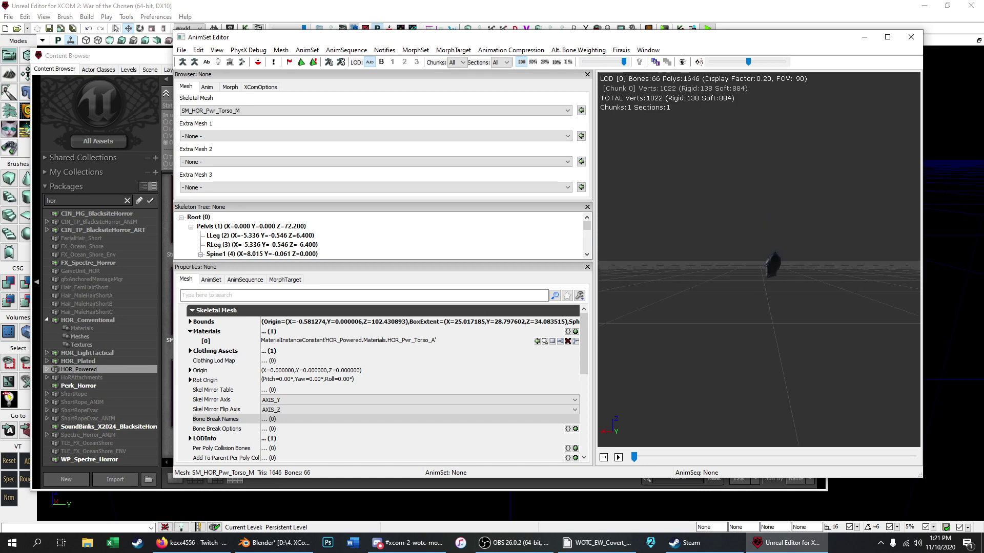
{"action": "right_click_drag", "start_coordinate": [783, 261], "coordinate": [791, 279]}
{"action": "left_click_drag", "start_coordinate": [791, 278], "coordinate": [775, 272]}
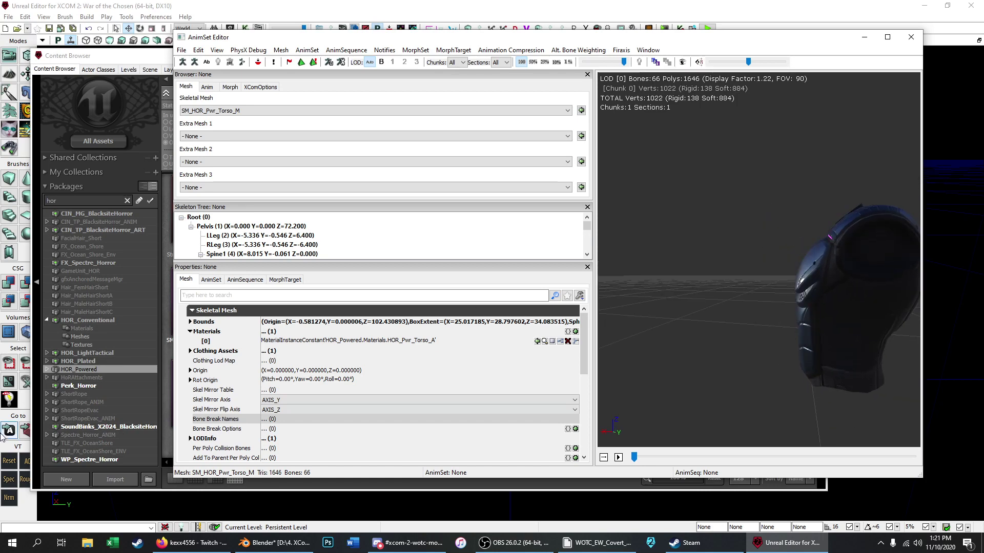
Step: Open SM_HOR_Plt_Torso_M from the HOR_Plated package and inspect the torso mesh up close from the side
{"action": "left_click", "coordinate": [116, 362]}
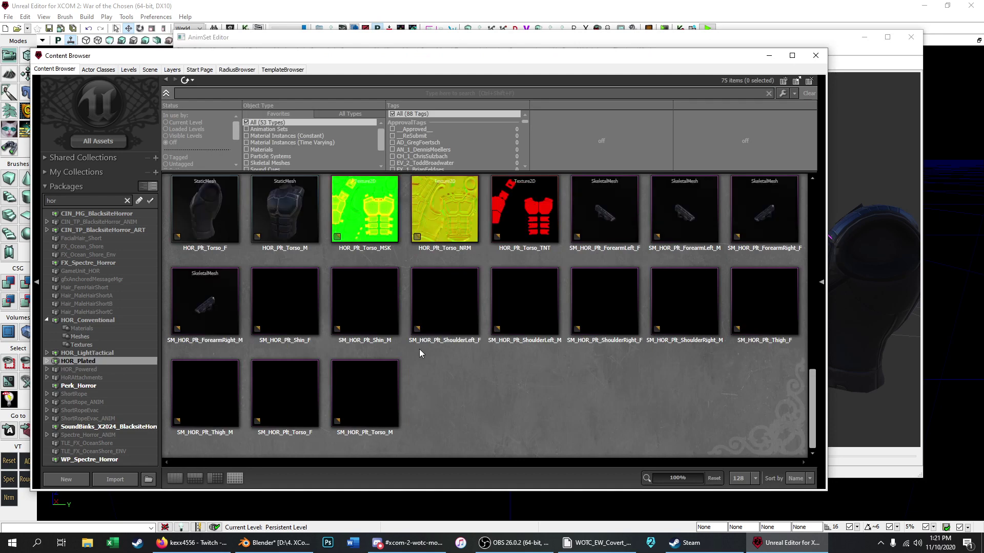
{"action": "left_click", "coordinate": [382, 405]}
{"action": "double_click", "coordinate": [382, 404]}
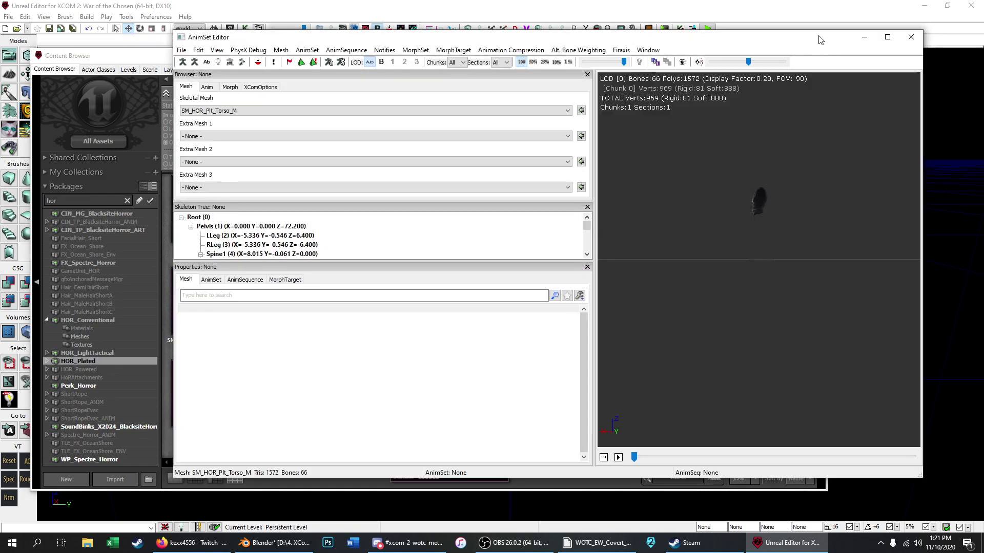
{"action": "middle_click_drag", "start_coordinate": [760, 256], "coordinate": [756, 226]}
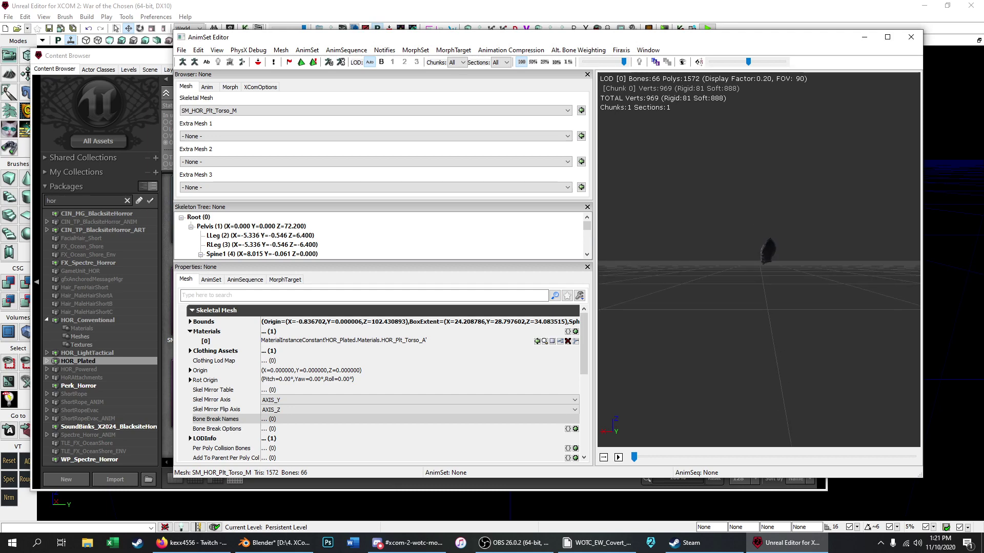
{"action": "scroll", "coordinate": [759, 259], "scroll_direction": "up", "scroll_amount": 10}
{"action": "mouse_move", "coordinate": [759, 259]}
{"action": "left_mouse_down"}
{"action": "mouse_move", "coordinate": [782, 273]}
{"action": "mouse_move", "coordinate": [830, 272]}
{"action": "left_mouse_up"}
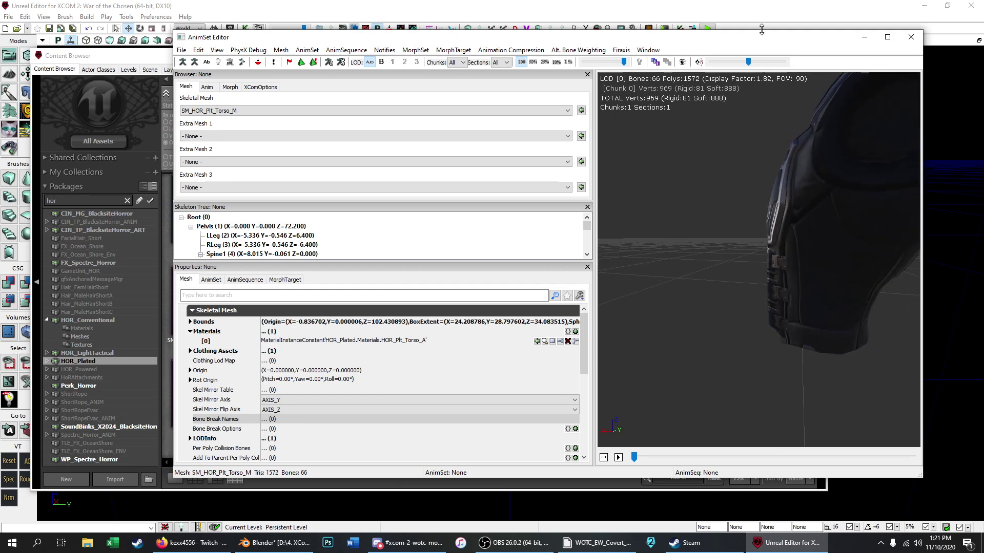
Step: Arrange the two AnimSet Editor windows so the plated and powered torso meshes can be compared side by side
{"action": "left_click_drag", "start_coordinate": [768, 39], "coordinate": [586, 35]}
{"action": "left_click", "coordinate": [790, 38]}
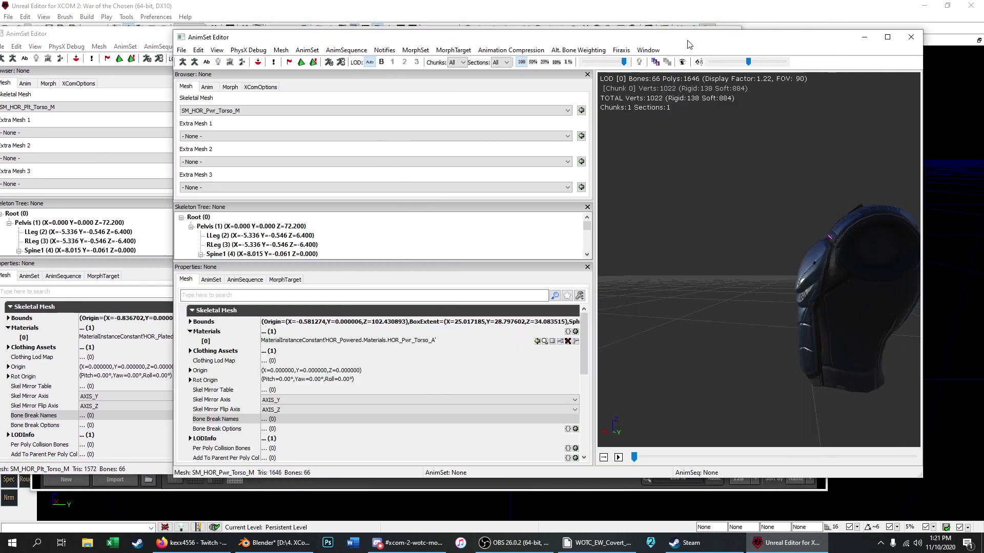
{"action": "left_click", "coordinate": [135, 35]}
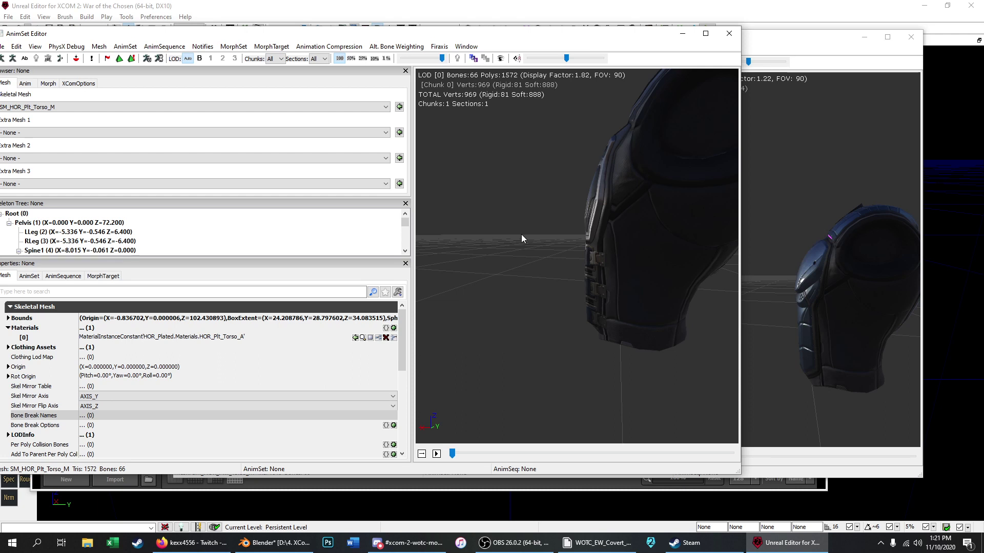
Step: Close both AnimSet Editor windows and export SM_HOR_Pwr_Torso_M from the HOR_Powered package to the desktop as an FBX file
{"action": "left_click", "coordinate": [730, 34]}
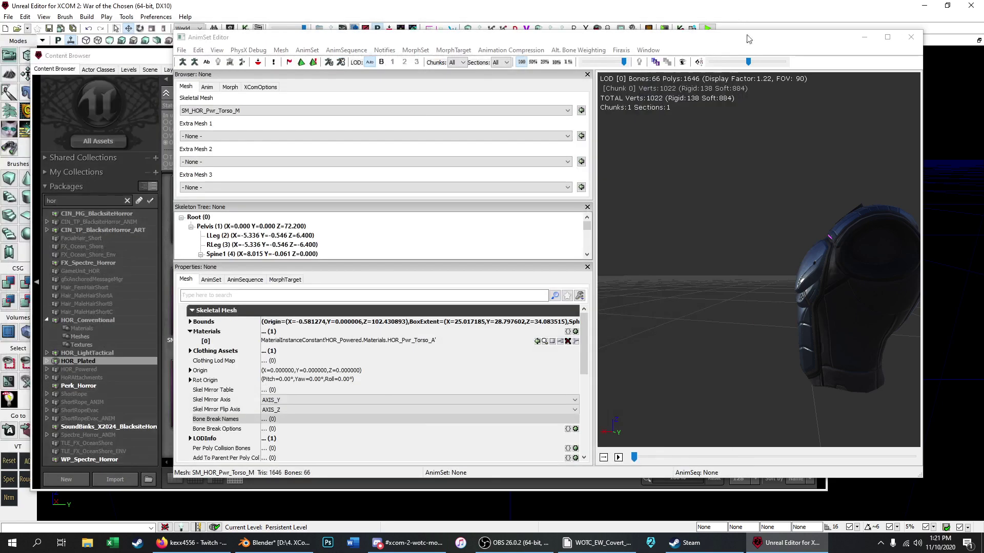
{"action": "left_click", "coordinate": [910, 37]}
{"action": "left_click", "coordinate": [99, 369]}
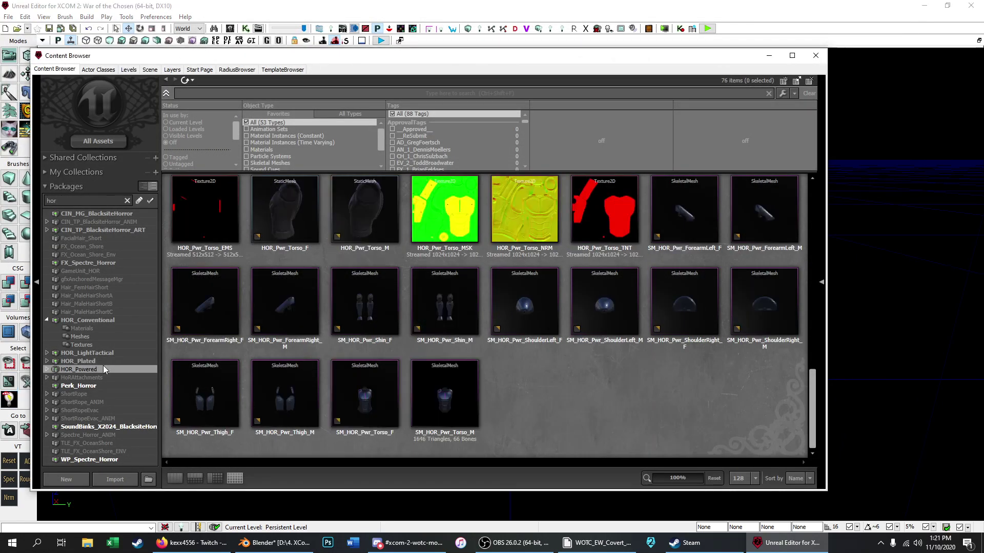
{"action": "double_click", "coordinate": [449, 405]}
{"action": "right_click", "coordinate": [448, 401]}
{"action": "left_click", "coordinate": [500, 328]}
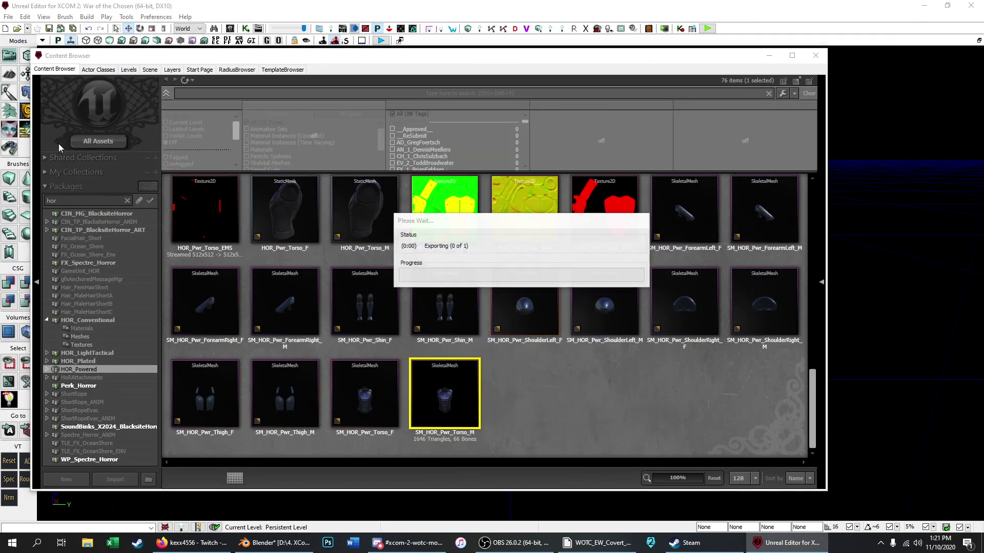
{"action": "left_click", "coordinate": [404, 281]}
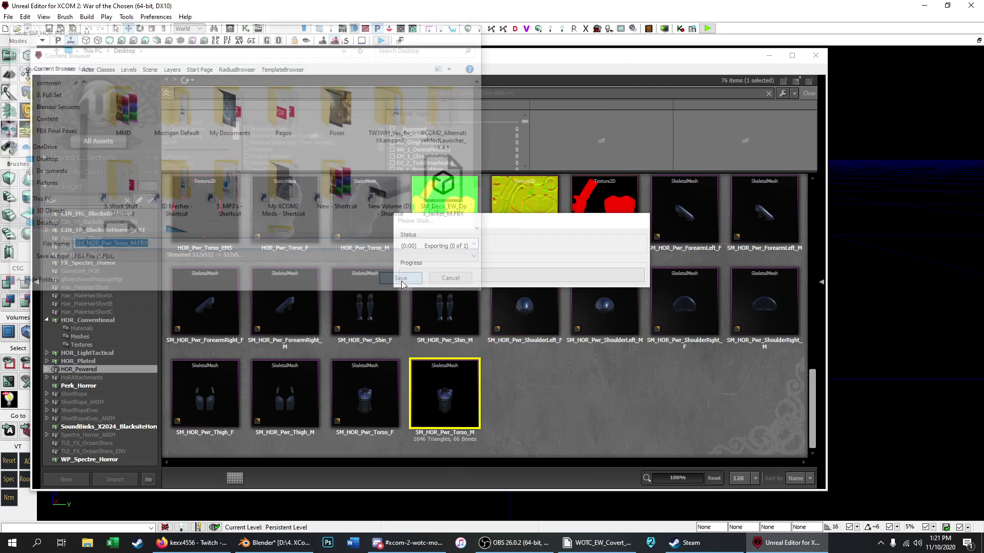
Step: Switch to Blender and clear the selection on the xcomFullbodyMale mesh, keeping its torso in view
{"action": "key", "text": "alt+Tab"}
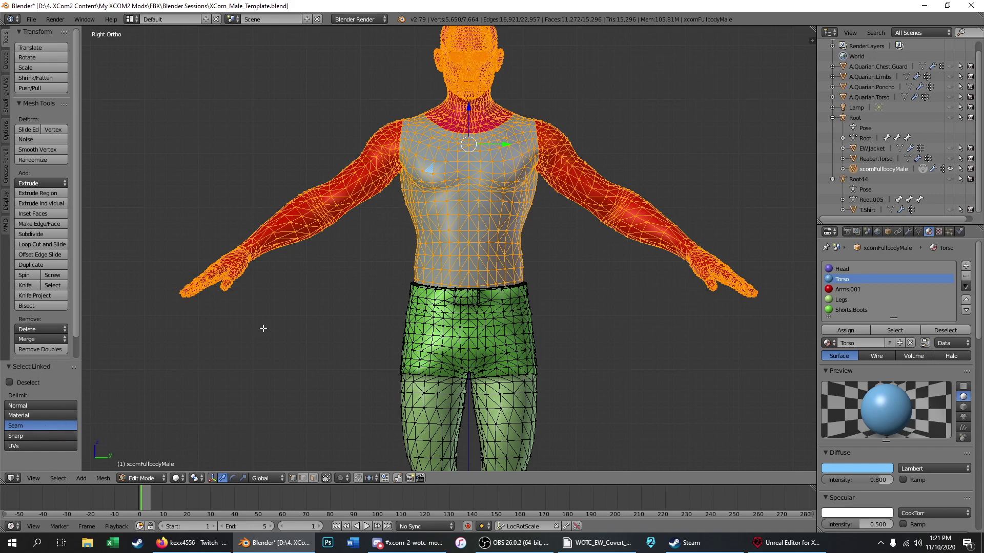
{"action": "key", "text": "a"}
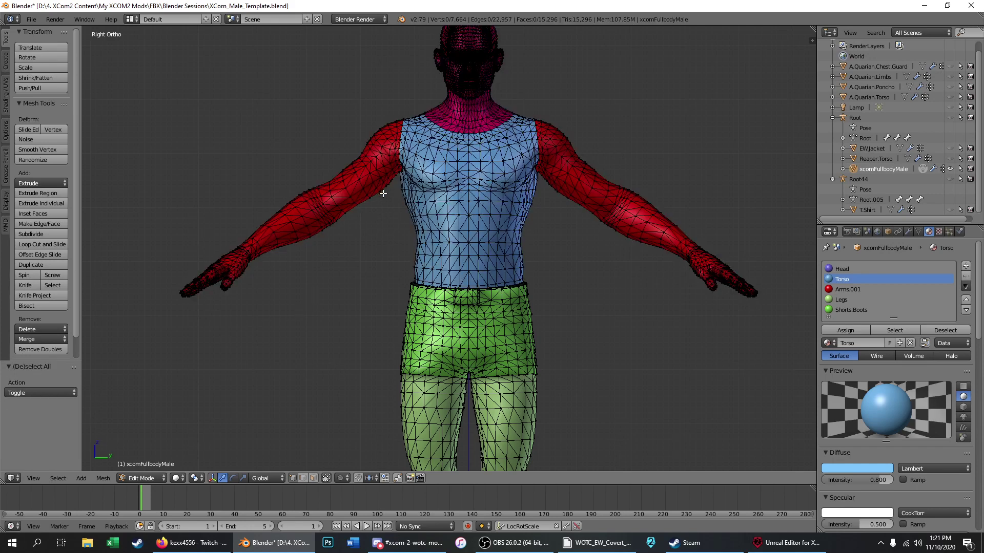
{"action": "scroll", "coordinate": [430, 203], "scroll_direction": "up", "scroll_amount": 4}
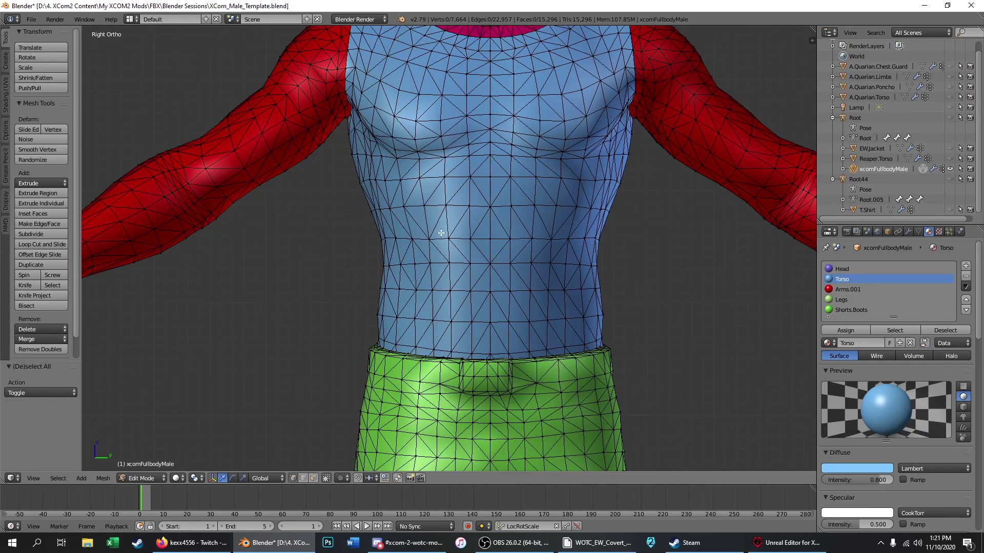
{"action": "scroll", "coordinate": [421, 214], "scroll_direction": "down", "scroll_amount": 3}
{"action": "scroll", "coordinate": [459, 192], "scroll_direction": "down", "scroll_amount": 1}
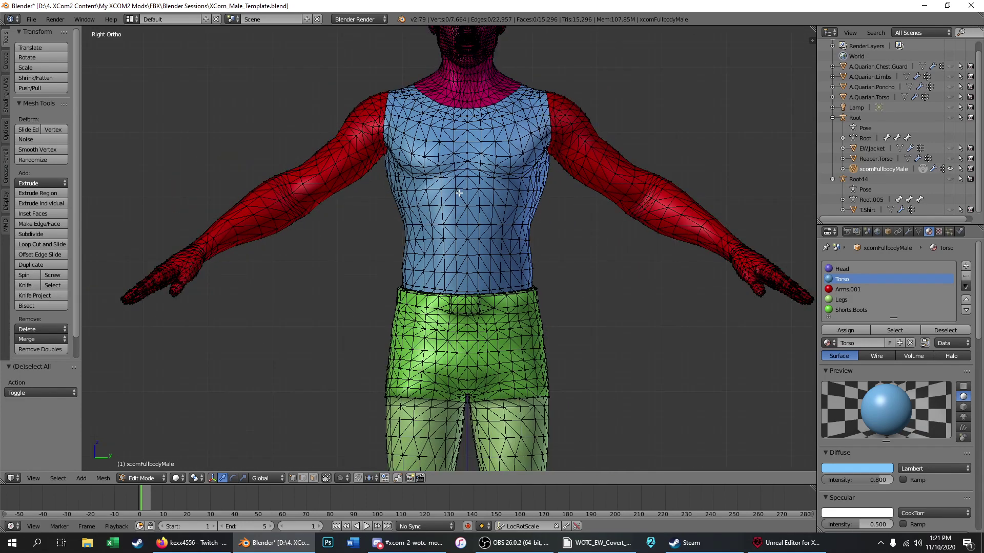
{"action": "scroll", "coordinate": [459, 192], "scroll_direction": "up", "scroll_amount": 1}
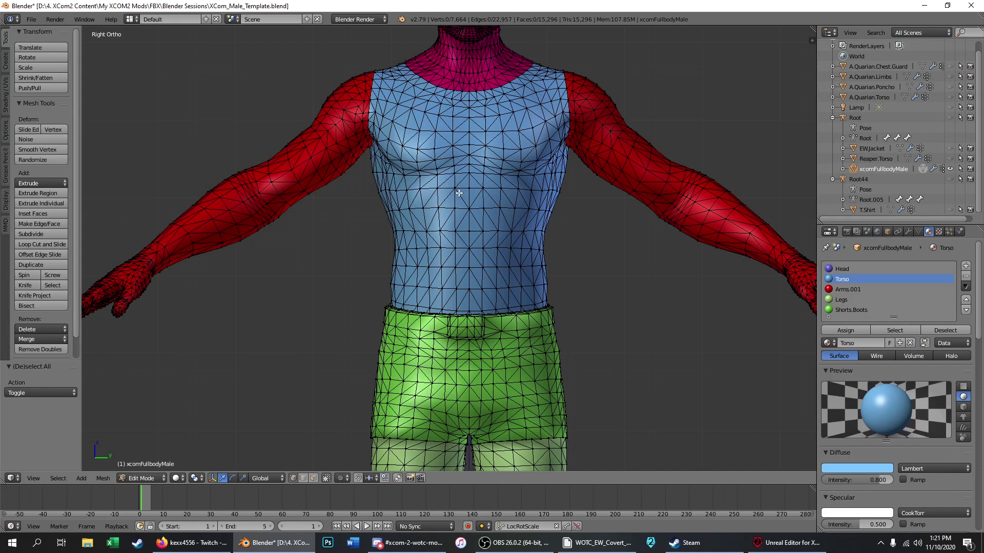
Step: Unhide the T.Shirt object, make it active and put it in Edit Mode
{"action": "left_click", "coordinate": [949, 210]}
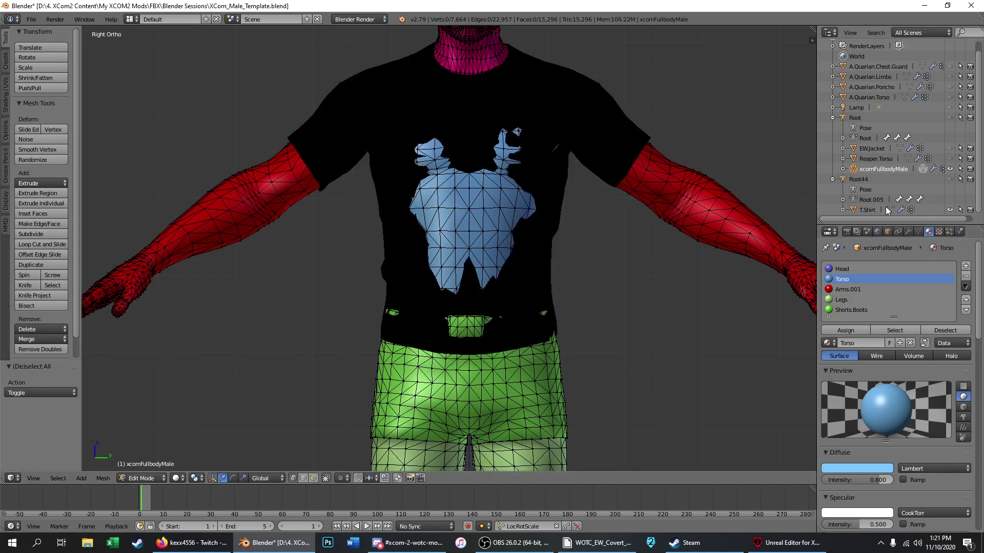
{"action": "left_click", "coordinate": [867, 210]}
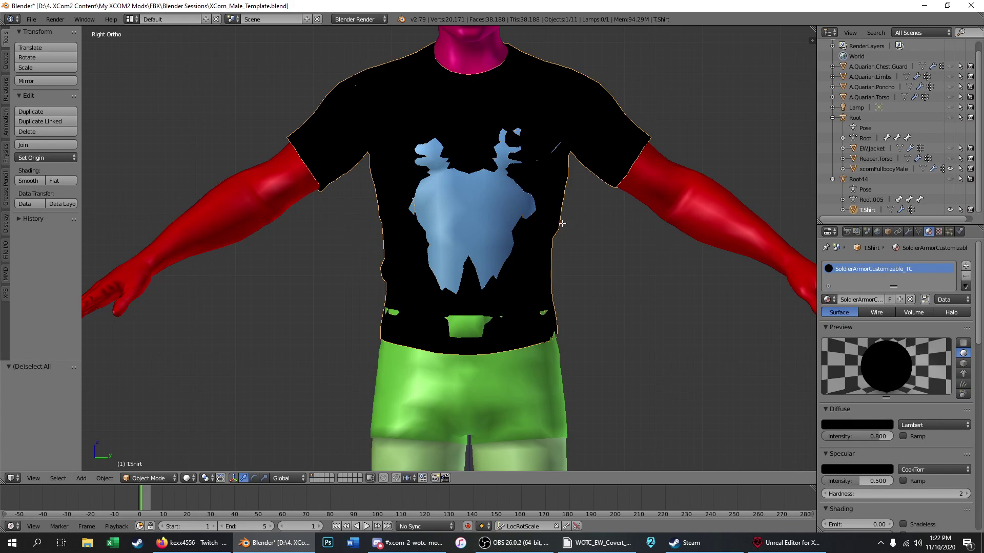
{"action": "key", "text": "Tab"}
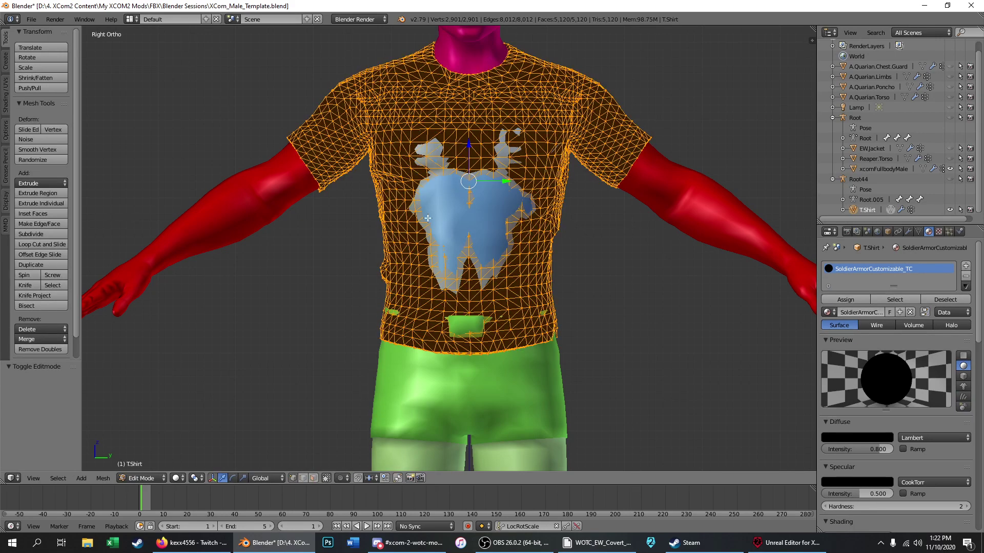
Step: Deselect all T.Shirt vertices and show the mesh as wireframe in the front orthographic view
{"action": "scroll", "coordinate": [428, 218], "scroll_direction": "up", "scroll_amount": 4}
{"action": "key", "text": "KP_1"}
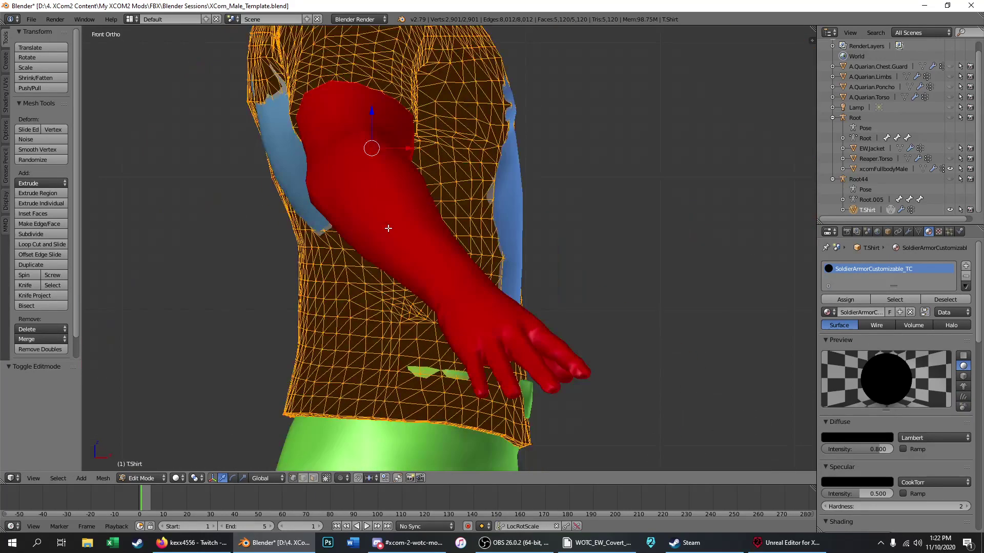
{"action": "key", "text": "a"}
{"action": "key", "text": "z"}
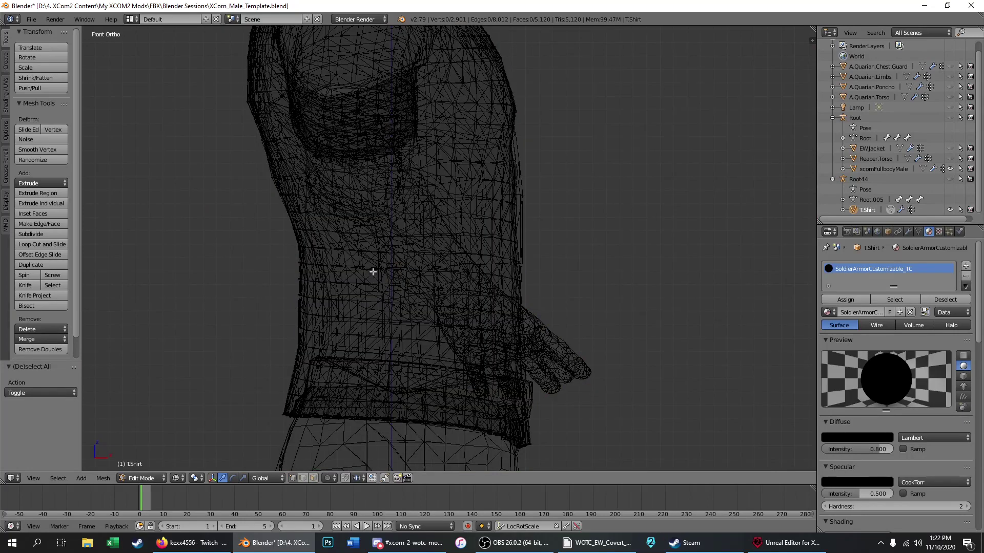
{"action": "scroll", "coordinate": [512, 229], "scroll_direction": "up", "scroll_amount": 4}
{"action": "scroll", "coordinate": [508, 229], "scroll_direction": "down", "scroll_amount": 3}
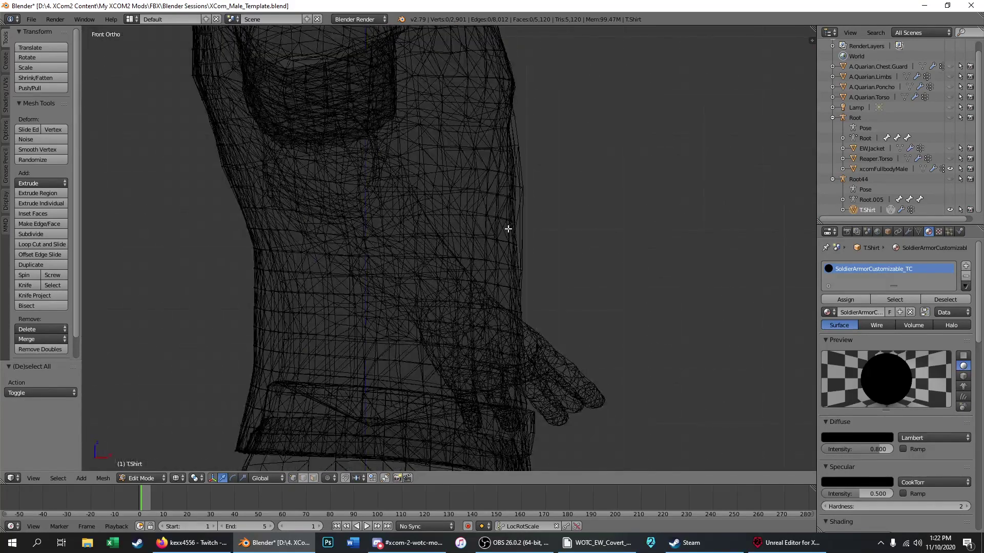
Step: Try select-all, linked and box selection on the T.Shirt mesh, and clear the selection
{"action": "key", "text": "a"}
{"action": "key", "text": "a"}
{"action": "key", "text": "a"}
{"action": "key", "text": "a"}
{"action": "key", "text": "l"}
{"action": "key", "text": "a"}
{"action": "key", "text": "b"}
{"action": "left_click_drag", "start_coordinate": [605, 98], "coordinate": [376, 302]}
{"action": "key", "text": "a"}
Step: Try circle selection with different brush sizes across the middle of the T.Shirt, and clear the selection
{"action": "key", "text": "c"}
{"action": "scroll", "coordinate": [610, 212], "scroll_direction": "down", "scroll_amount": 10}
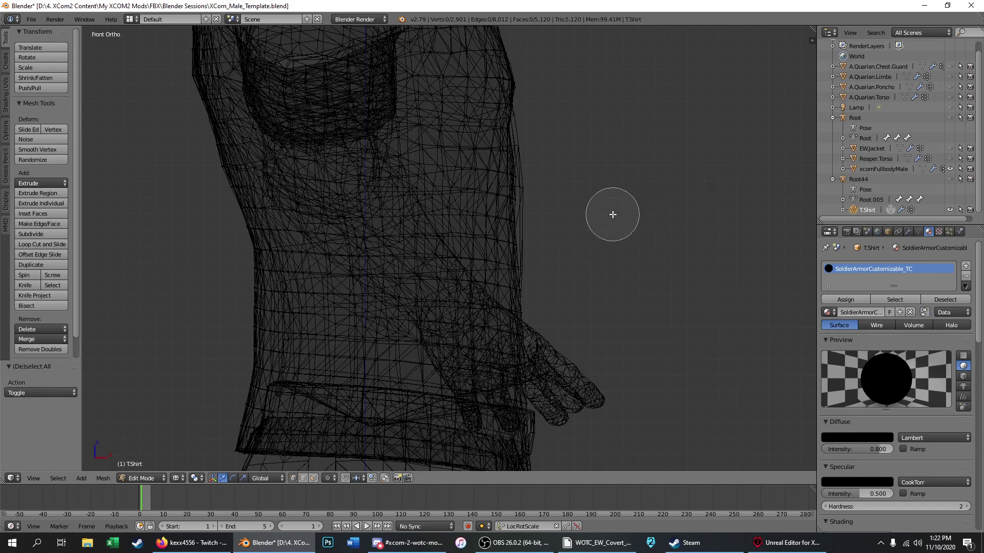
{"action": "scroll", "coordinate": [613, 215], "scroll_direction": "up", "scroll_amount": 7}
{"action": "scroll", "coordinate": [612, 215], "scroll_direction": "down", "scroll_amount": 7}
{"action": "scroll", "coordinate": [612, 215], "scroll_direction": "up", "scroll_amount": 7}
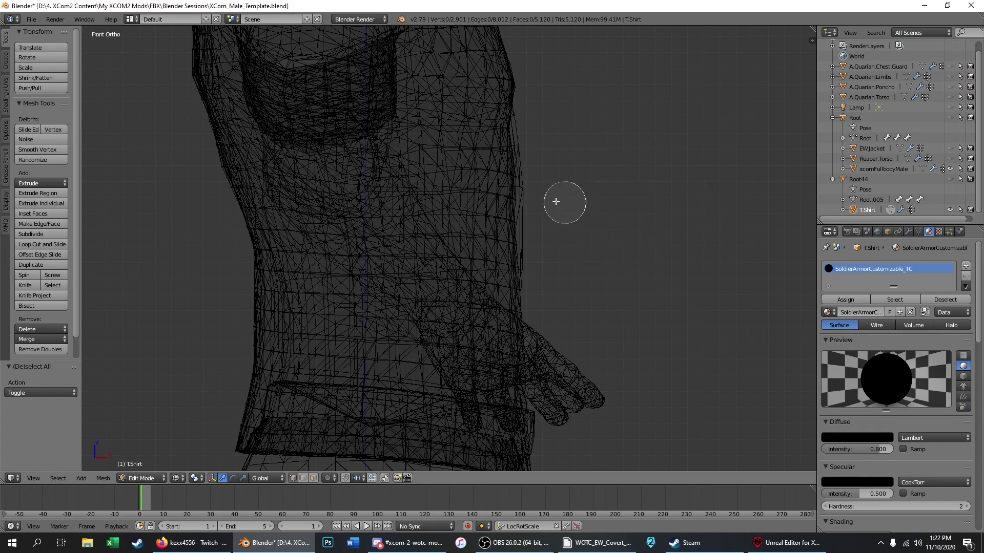
{"action": "mouse_move", "coordinate": [539, 200]}
{"action": "left_mouse_down"}
{"action": "mouse_move", "coordinate": [389, 195]}
{"action": "mouse_move", "coordinate": [509, 225]}
{"action": "mouse_move", "coordinate": [349, 215]}
{"action": "mouse_move", "coordinate": [487, 189]}
{"action": "left_mouse_up"}
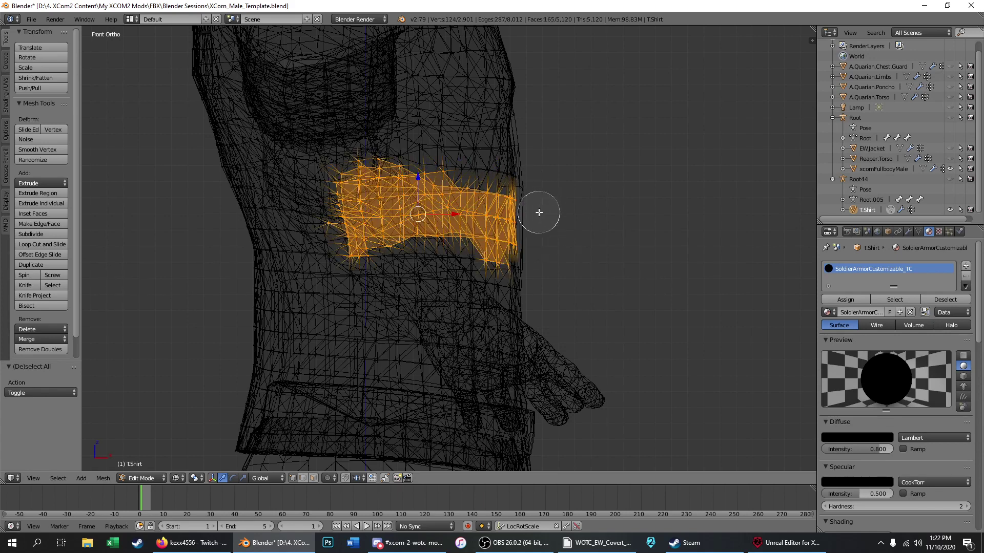
{"action": "mouse_move", "coordinate": [531, 212]}
{"action": "middle_mouse_down"}
{"action": "mouse_move", "coordinate": [373, 171]}
{"action": "mouse_move", "coordinate": [369, 259]}
{"action": "mouse_move", "coordinate": [426, 211]}
{"action": "mouse_move", "coordinate": [556, 252]}
{"action": "mouse_move", "coordinate": [389, 236]}
{"action": "middle_mouse_up"}
{"action": "right_click", "coordinate": [448, 229]}
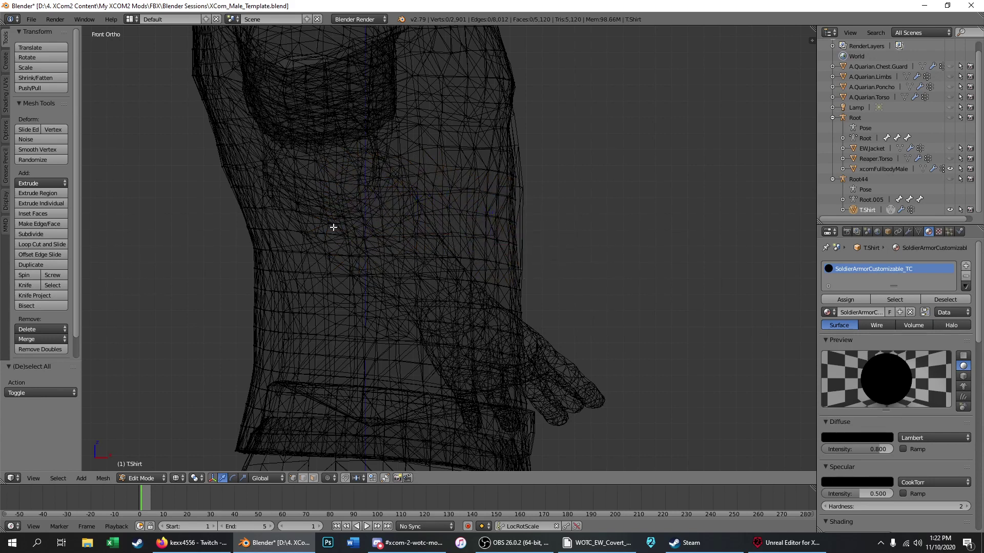
Step: Circle-select a thin horizontal band of vertices across the T.Shirt's midsection through the wireframe
{"action": "scroll", "coordinate": [313, 229], "scroll_direction": "up", "scroll_amount": 2}
{"action": "key", "text": "c"}
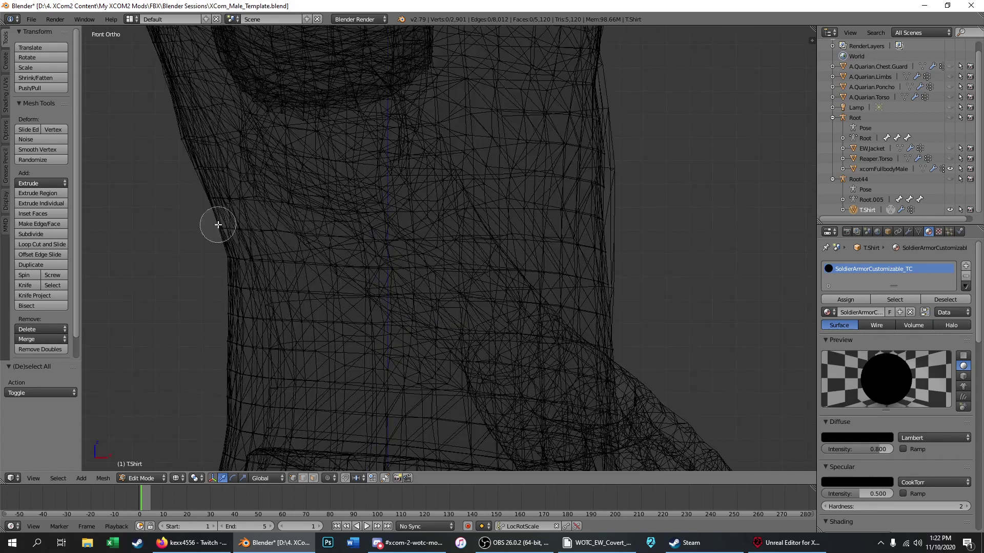
{"action": "left_click_drag", "start_coordinate": [218, 224], "coordinate": [639, 253]}
{"action": "right_click", "coordinate": [209, 236]}
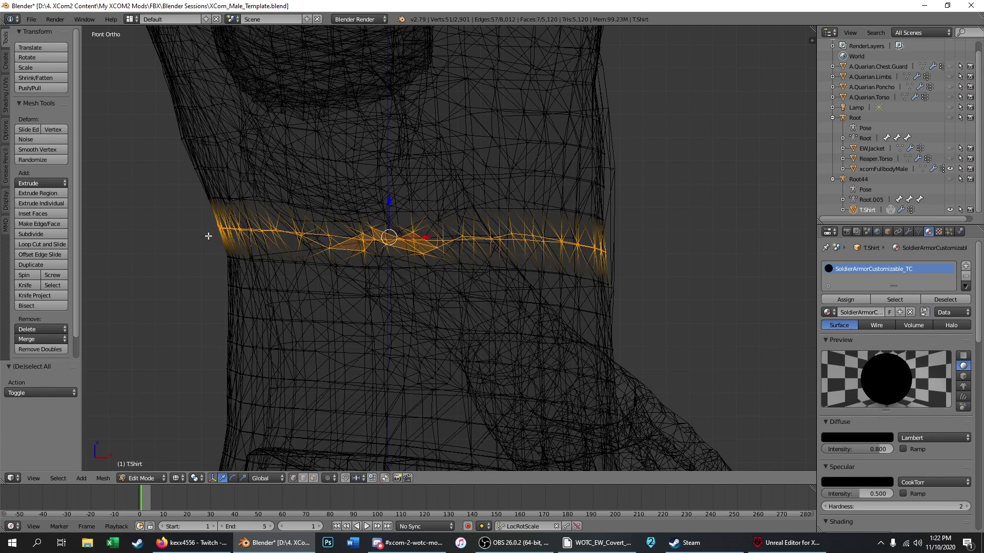
Step: Return to solid shading and deselect the stray vertices so the band forms a single edge line without filled faces
{"action": "key", "text": "z"}
{"action": "mouse_move", "coordinate": [525, 226]}
{"action": "middle_mouse_down"}
{"action": "mouse_move", "coordinate": [502, 212]}
{"action": "mouse_move", "coordinate": [261, 220]}
{"action": "middle_mouse_up"}
{"action": "scroll", "coordinate": [670, 240], "scroll_direction": "up", "scroll_amount": 2}
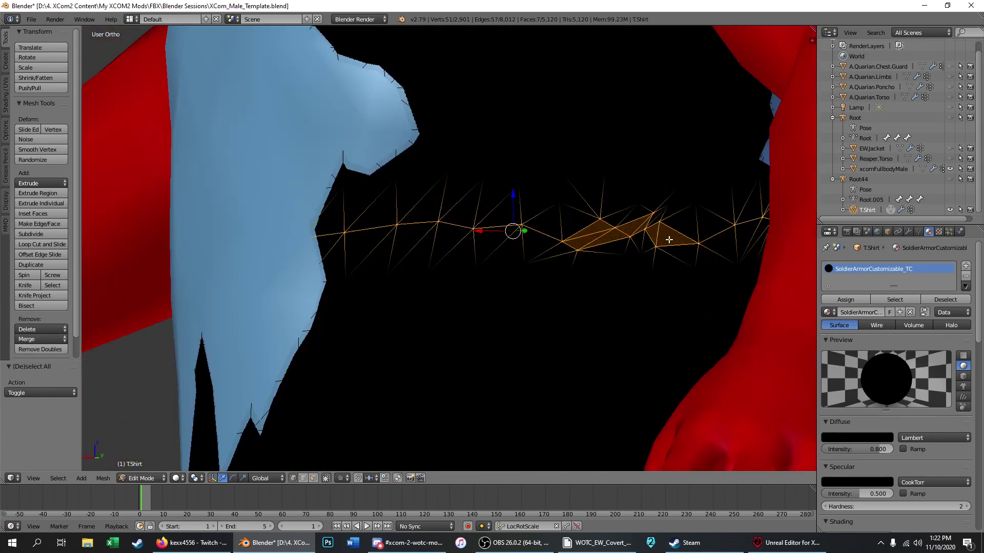
{"action": "right_click", "coordinate": [660, 243], "text": "shift"}
{"action": "right_click", "coordinate": [657, 209], "text": "shift"}
{"action": "right_click", "coordinate": [621, 219], "text": "shift"}
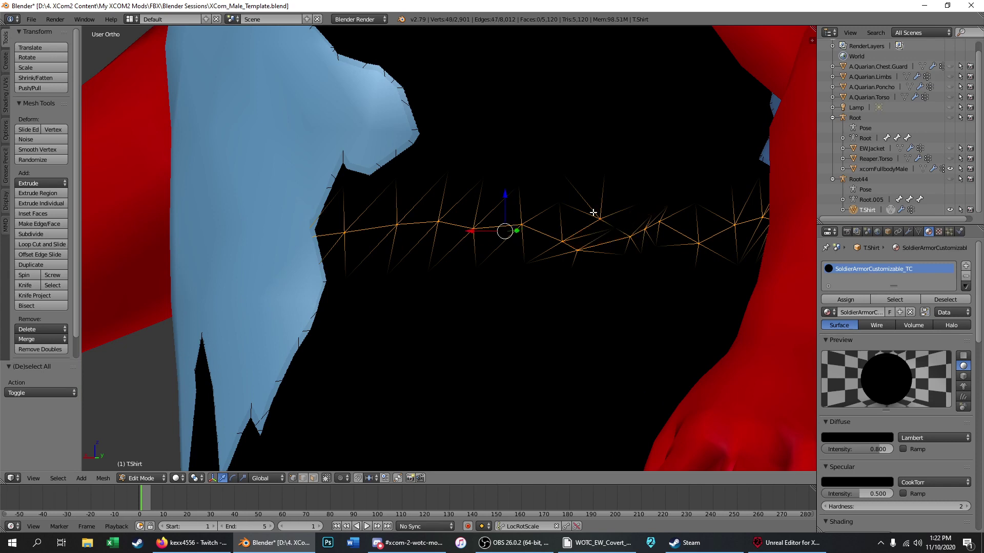
{"action": "right_click", "coordinate": [592, 213], "text": "shift"}
Step: Check the selected edge line around the T.Shirt's midsection and mark it as a seam
{"action": "middle_click_drag", "start_coordinate": [541, 227], "coordinate": [505, 220]}
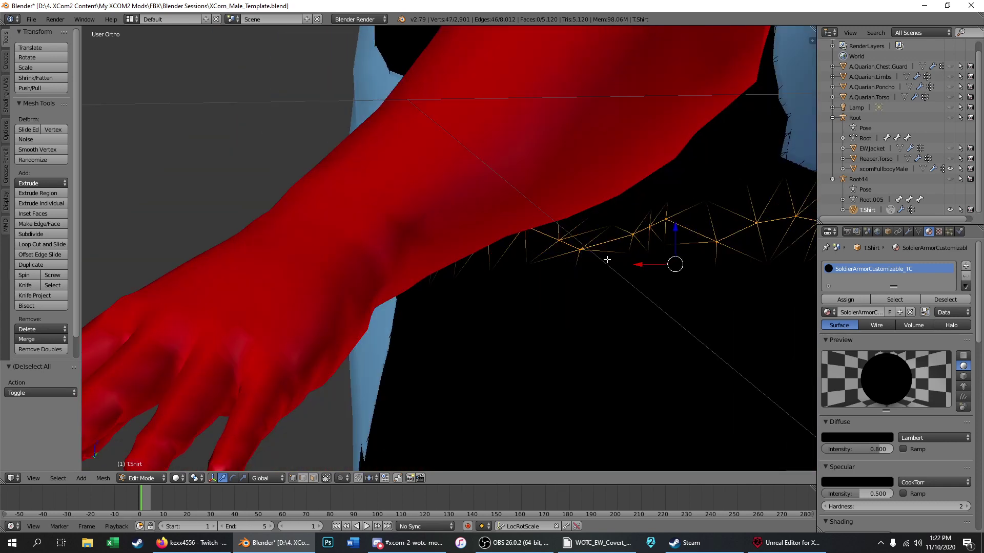
{"action": "scroll", "coordinate": [567, 252], "scroll_direction": "down", "scroll_amount": 4}
{"action": "middle_click_drag", "start_coordinate": [575, 267], "coordinate": [607, 255]}
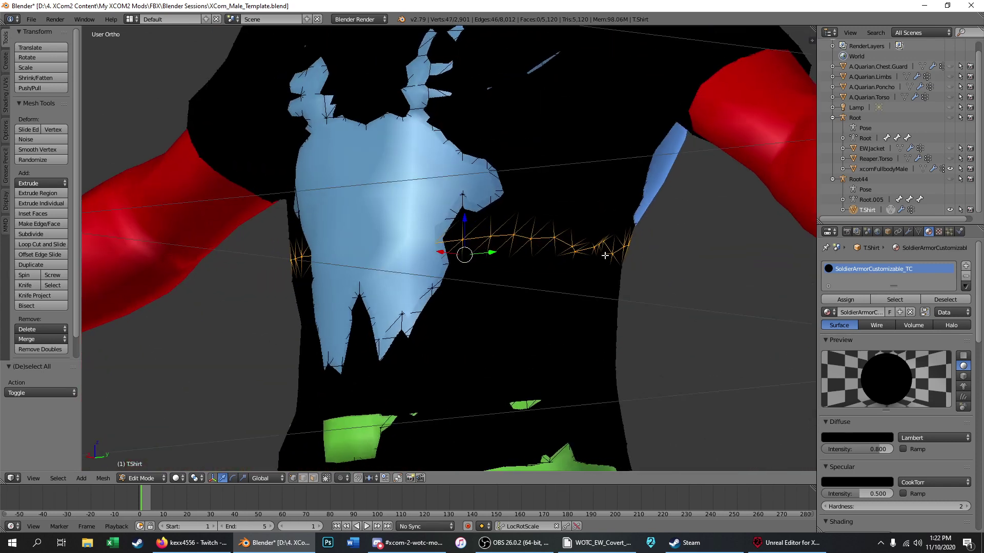
{"action": "scroll", "coordinate": [608, 254], "scroll_direction": "down", "scroll_amount": 3}
{"action": "key", "text": "KP_3"}
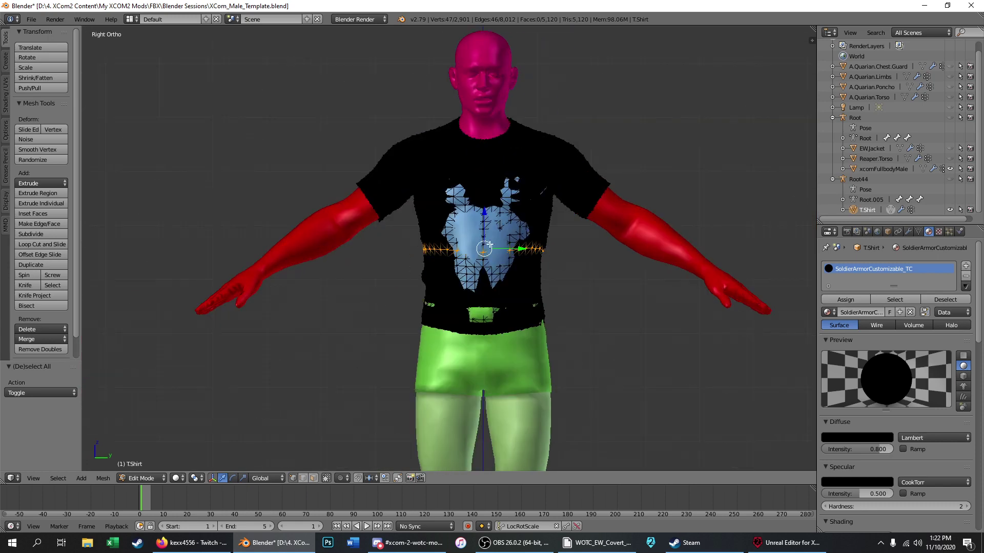
{"action": "scroll", "coordinate": [279, 183], "scroll_direction": "up", "scroll_amount": 3}
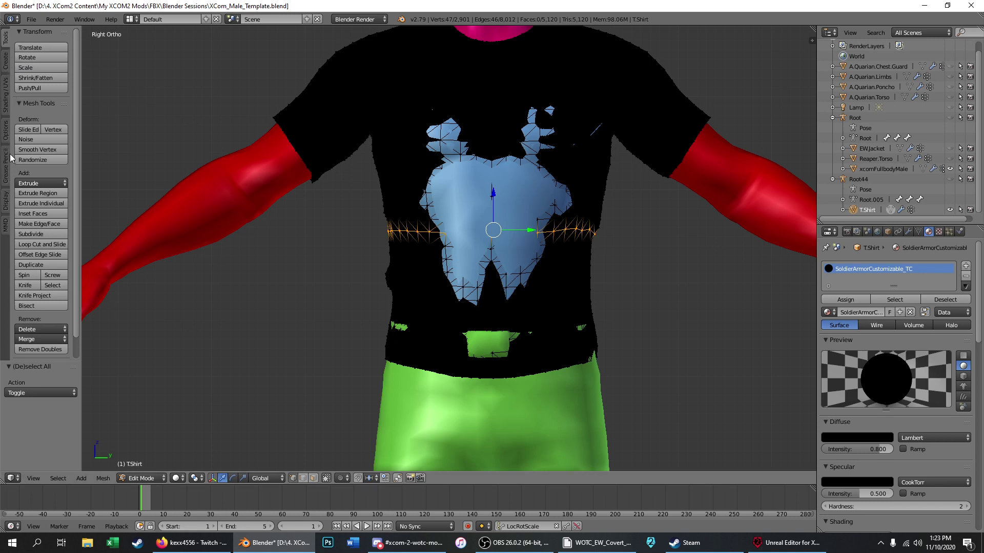
{"action": "left_click", "coordinate": [6, 100]}
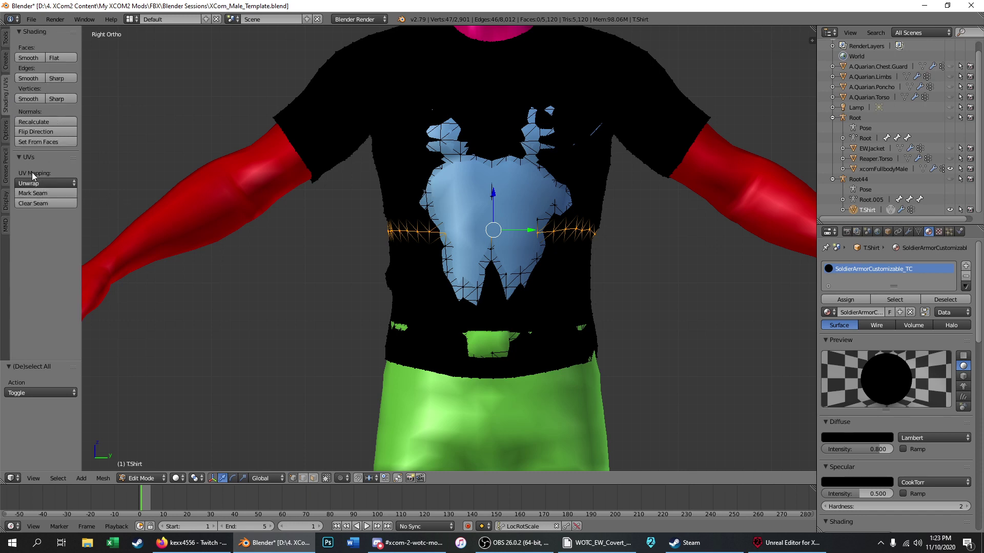
{"action": "left_click", "coordinate": [47, 195]}
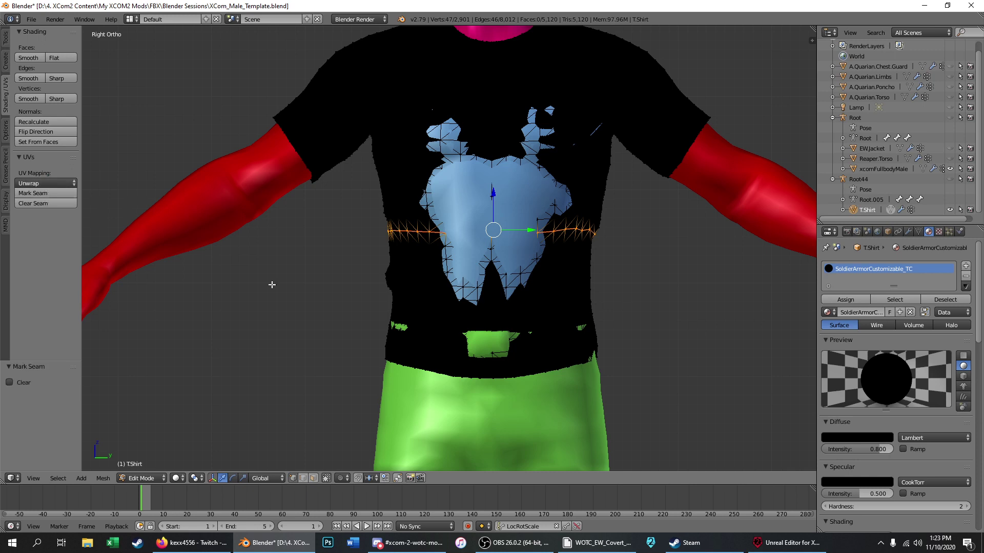
Step: Clear the selection and select the linked part of the T.Shirt below the seam, with Seam as the delimiter
{"action": "key", "text": "a"}
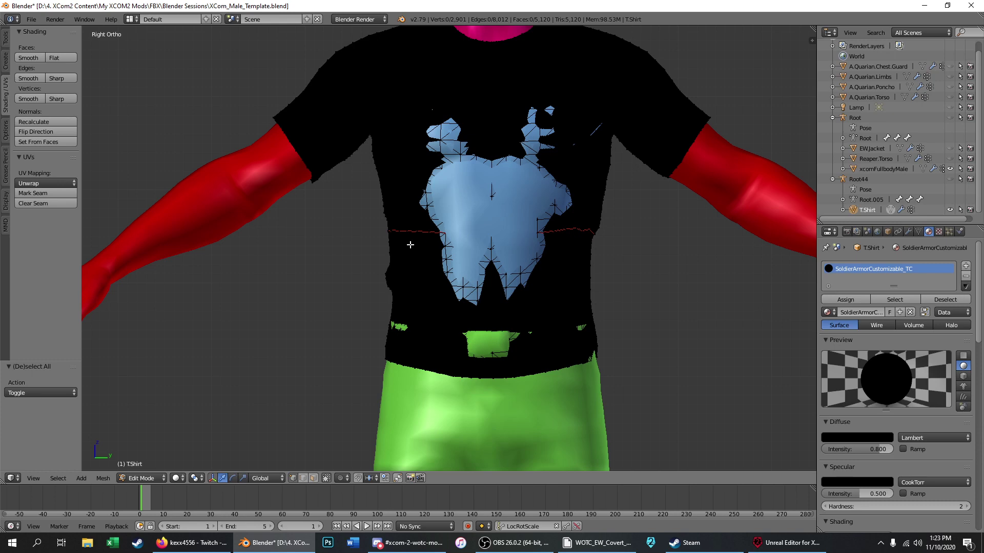
{"action": "key", "text": "l"}
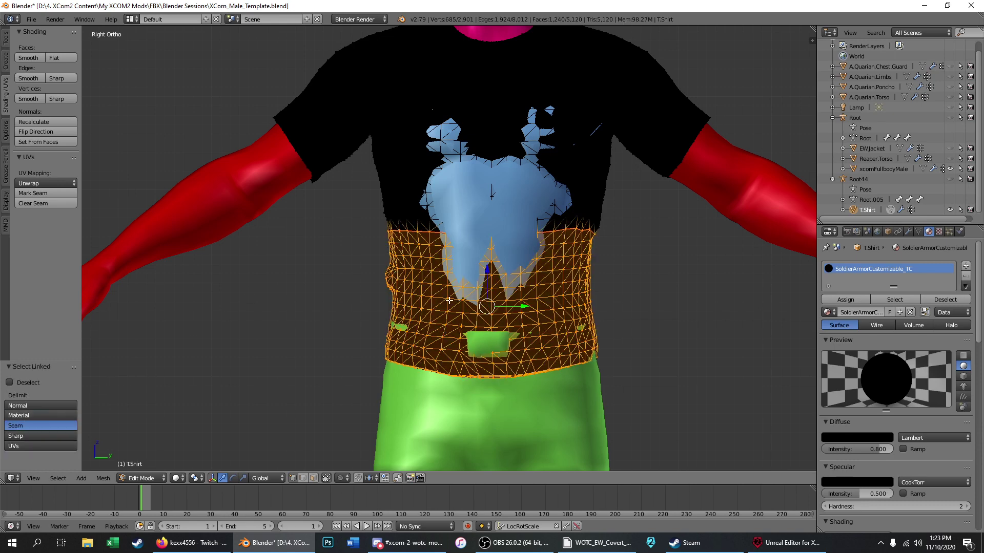
{"action": "middle_click_drag", "start_coordinate": [342, 255], "coordinate": [579, 261]}
{"action": "scroll", "coordinate": [580, 261], "scroll_direction": "down", "scroll_amount": 2}
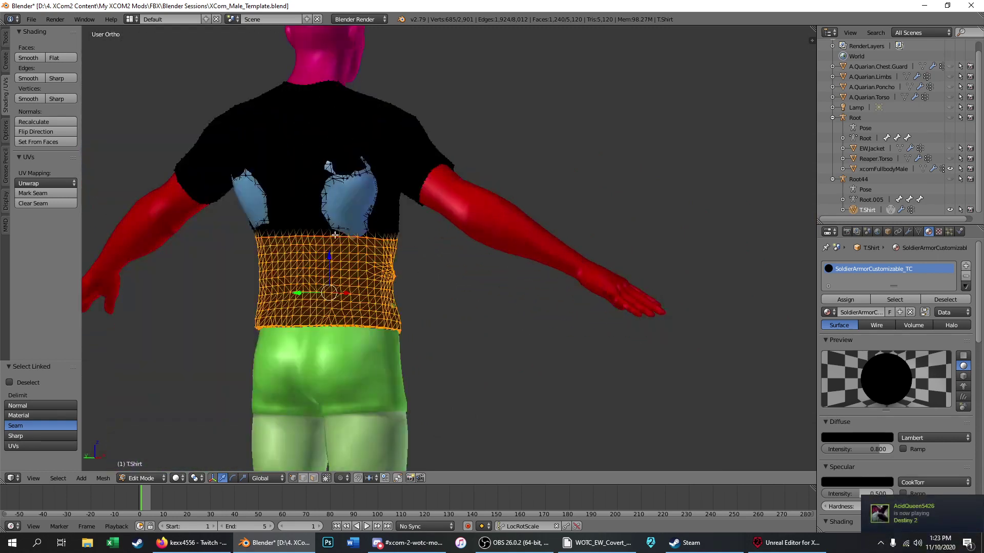
Step: Clear the selection and select the linked parts of the T.Shirt above the seam, including both sleeves
{"action": "key", "text": "a"}
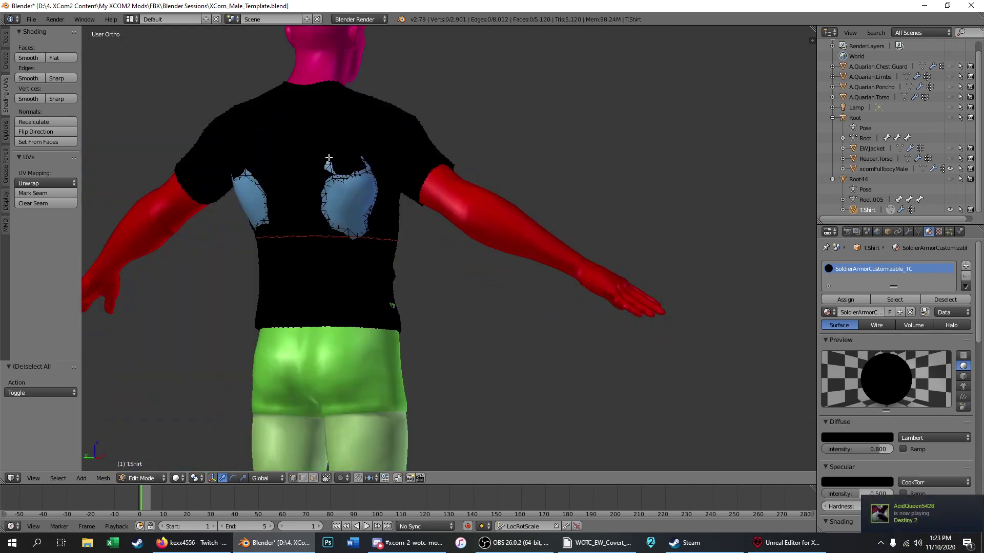
{"action": "key", "text": "l"}
{"action": "middle_click_drag", "start_coordinate": [328, 158], "coordinate": [167, 177]}
{"action": "key", "text": "l"}
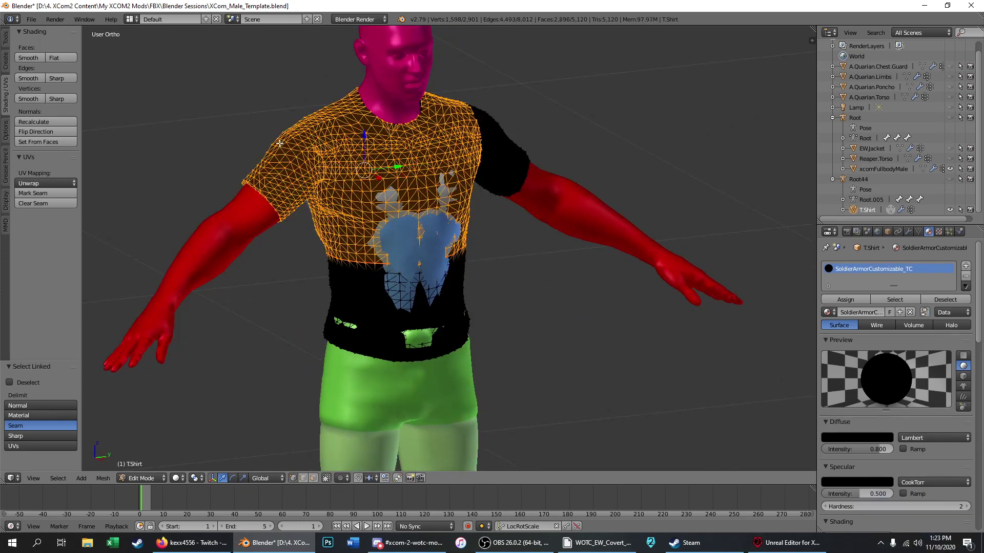
{"action": "key", "text": "l"}
{"action": "middle_click_drag", "start_coordinate": [495, 152], "coordinate": [403, 134]}
{"action": "scroll", "coordinate": [556, 173], "scroll_direction": "up", "scroll_amount": 4}
{"action": "key", "text": "l"}
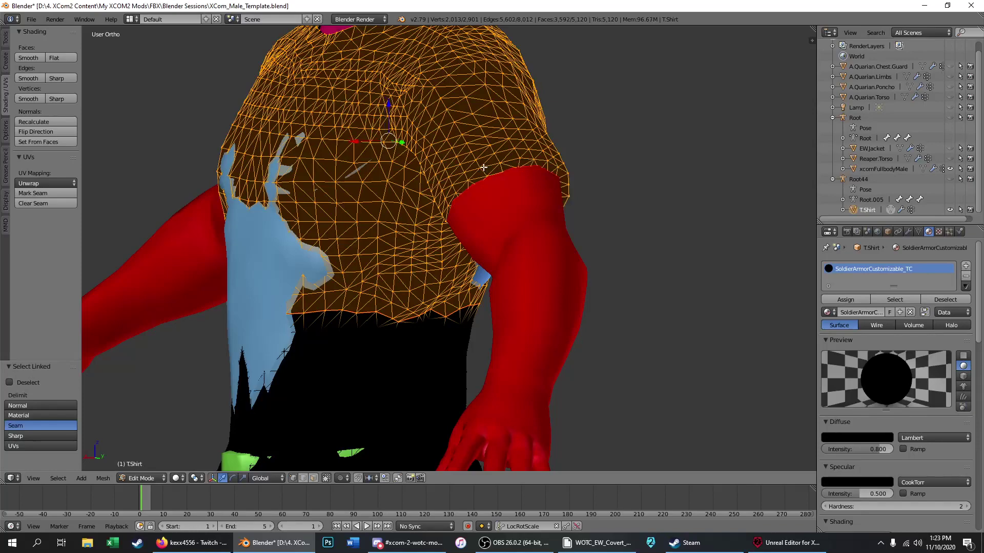
Step: Clear the selection, select the linked part of the T.Shirt below the seam, and delete its faces
{"action": "middle_click_drag", "start_coordinate": [490, 174], "coordinate": [593, 191]}
{"action": "scroll", "coordinate": [600, 211], "scroll_direction": "down", "scroll_amount": 4}
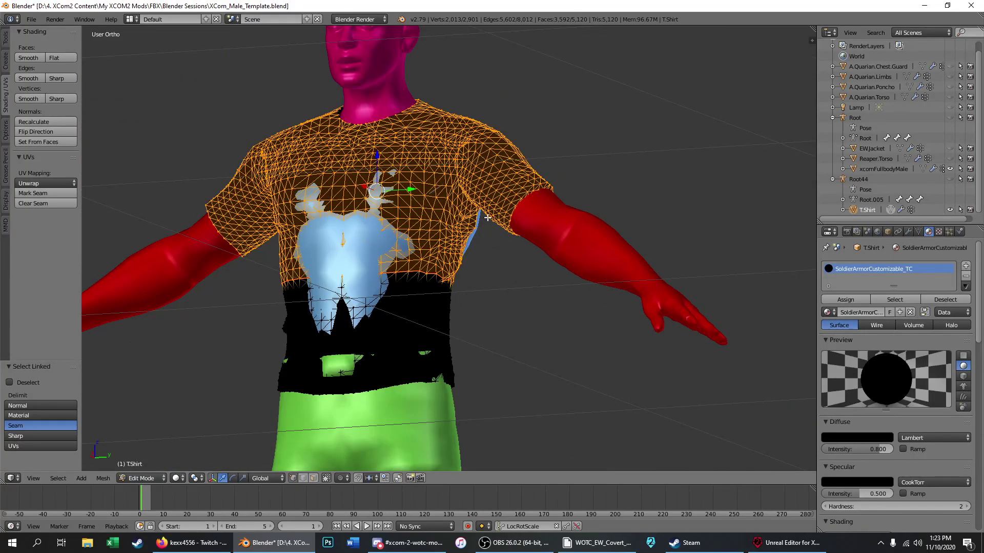
{"action": "key", "text": "KP_3"}
{"action": "key", "text": "a"}
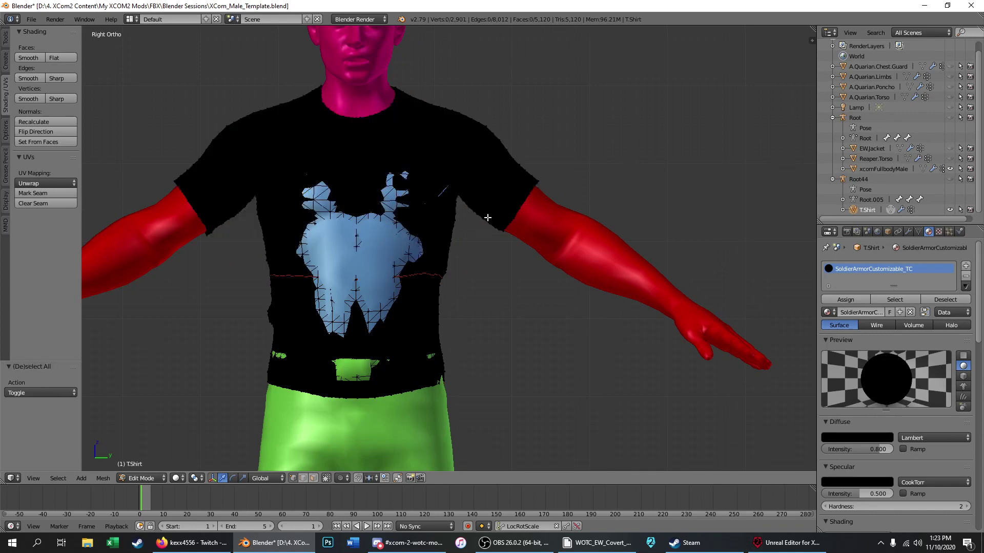
{"action": "key", "text": "l"}
{"action": "middle_click_drag", "start_coordinate": [429, 352], "coordinate": [423, 347]}
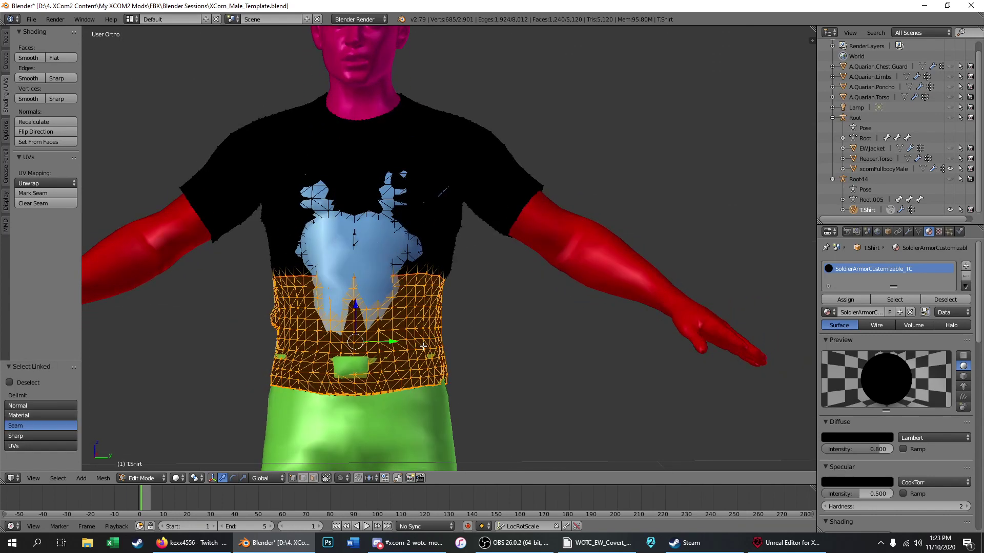
{"action": "left_click", "coordinate": [6, 39]}
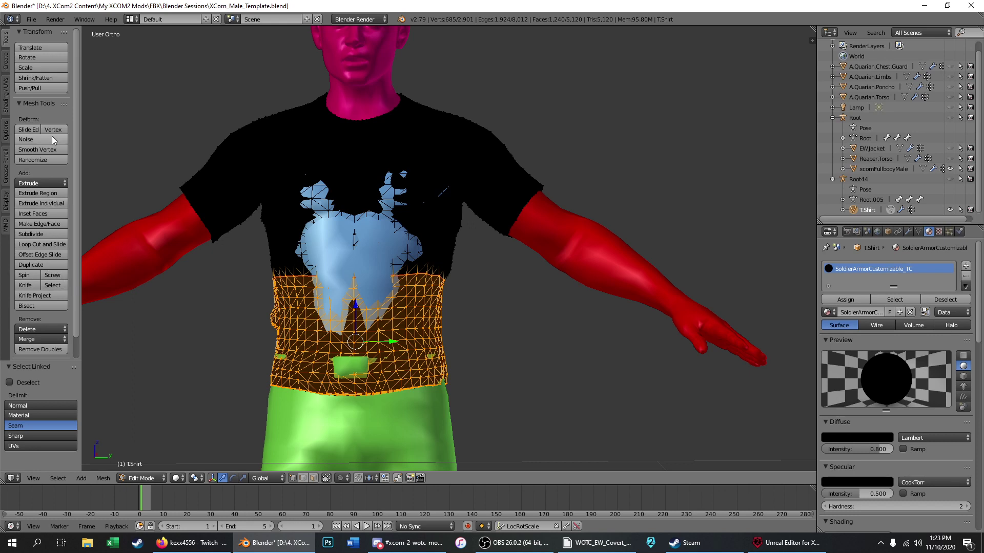
{"action": "left_click", "coordinate": [45, 327]}
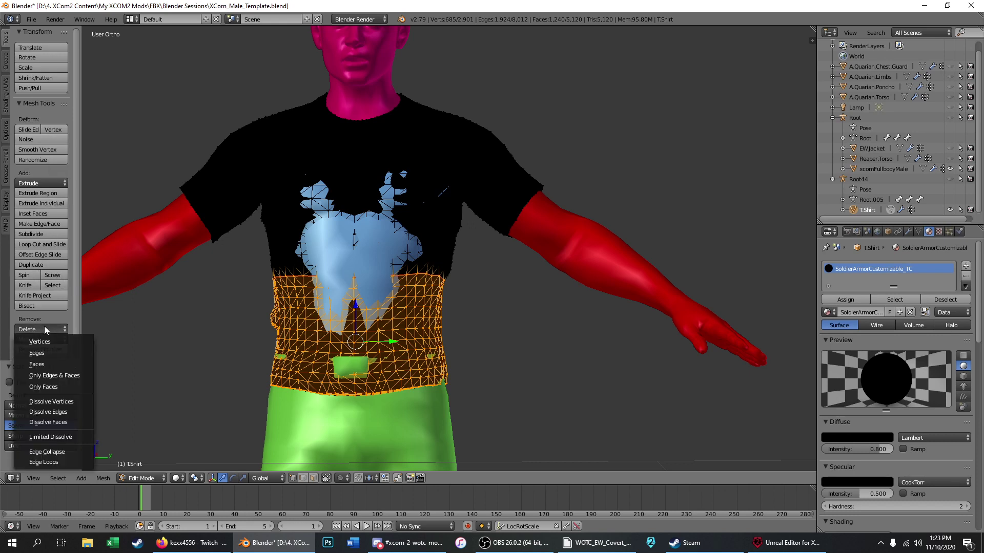
{"action": "left_click", "coordinate": [53, 364]}
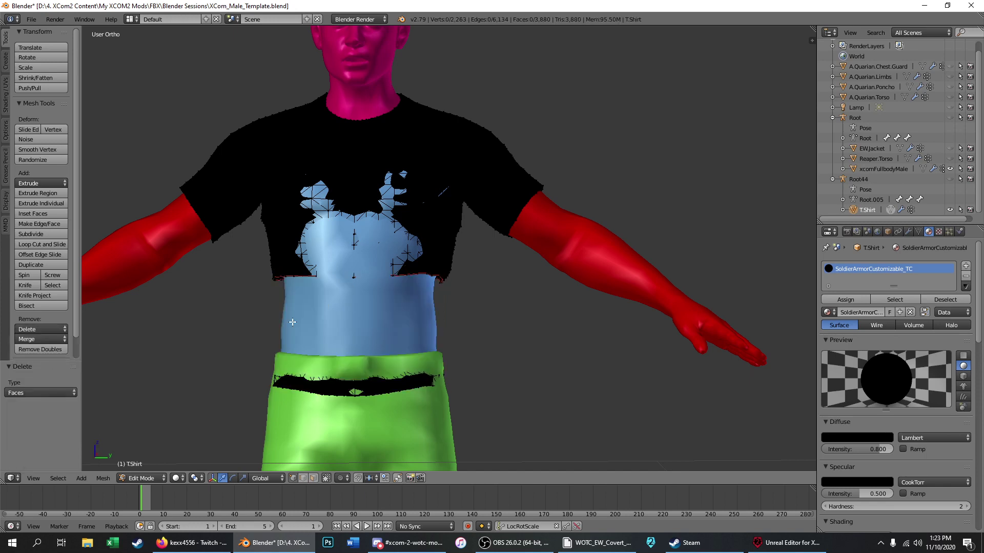
Step: Circle-select the leftover T.Shirt strip around the waist in wireframe, delete its faces, and return to solid shading
{"action": "key", "text": "KP_3"}
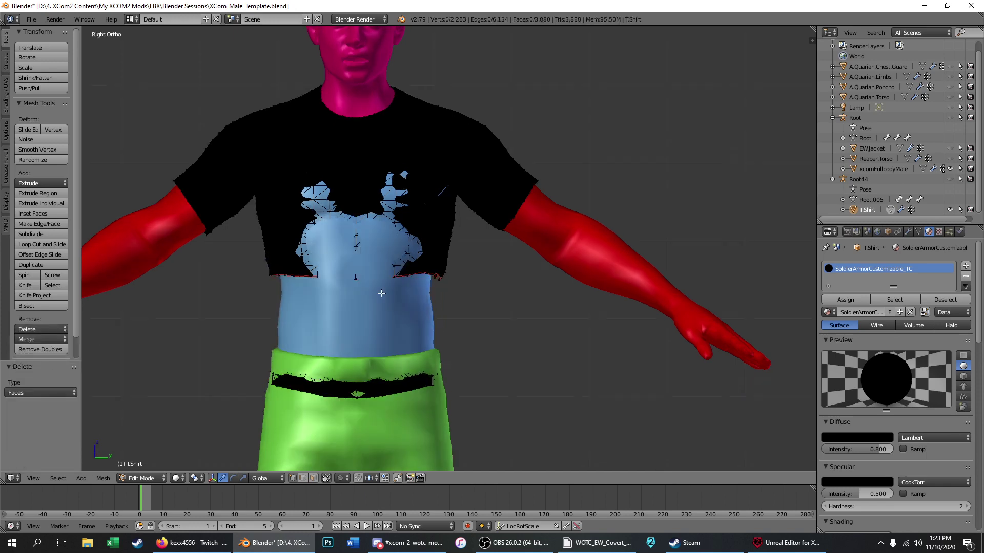
{"action": "key", "text": "z"}
{"action": "key", "text": "c"}
{"action": "scroll", "coordinate": [353, 381], "scroll_direction": "down", "scroll_amount": 12}
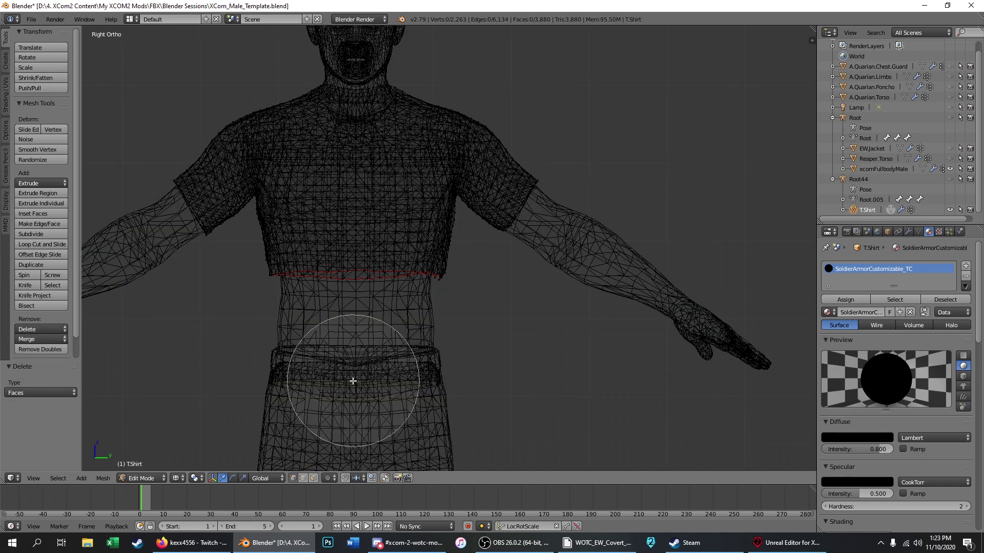
{"action": "mouse_move", "coordinate": [323, 370]}
{"action": "left_mouse_down"}
{"action": "mouse_move", "coordinate": [301, 371]}
{"action": "mouse_move", "coordinate": [456, 384]}
{"action": "left_mouse_up"}
{"action": "right_click", "coordinate": [365, 377]}
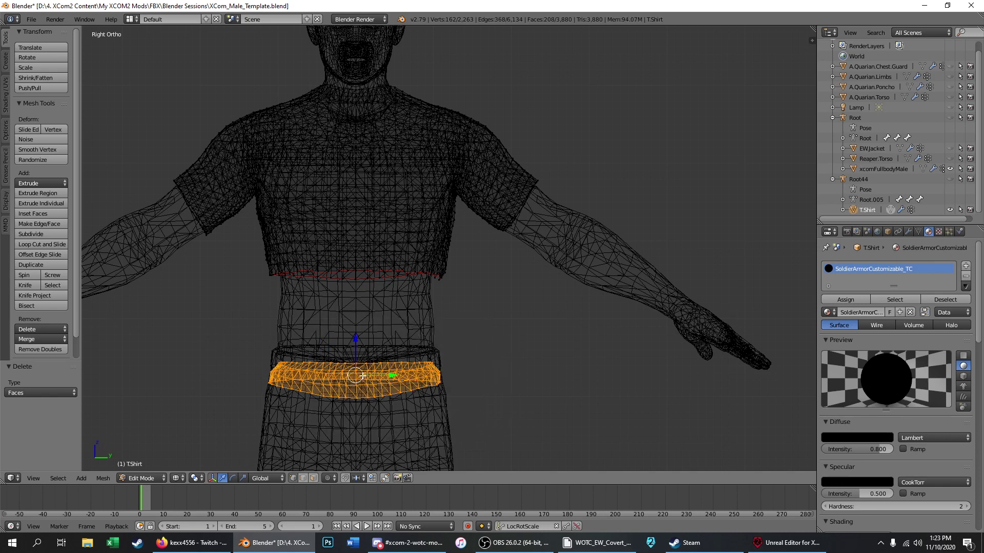
{"action": "left_click", "coordinate": [27, 329]}
{"action": "left_click", "coordinate": [54, 367]}
{"action": "key", "text": "z"}
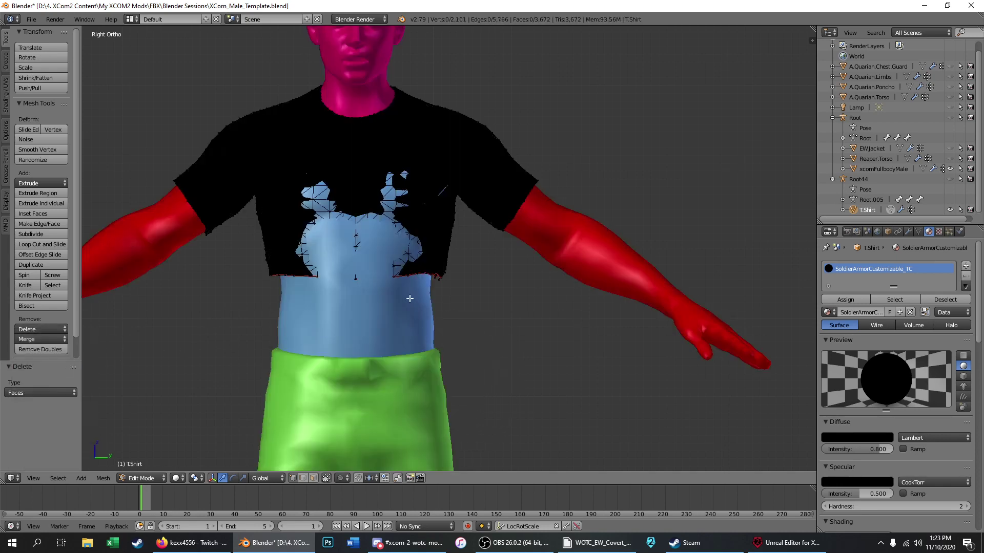
Step: Return to Object Mode, check the cropped T.Shirt from the character's front, and hide it
{"action": "scroll", "coordinate": [403, 277], "scroll_direction": "down", "scroll_amount": 4}
{"action": "middle_click_drag", "start_coordinate": [398, 262], "coordinate": [318, 272]}
{"action": "key", "text": "Tab"}
{"action": "scroll", "coordinate": [370, 241], "scroll_direction": "up", "scroll_amount": 3}
{"action": "key", "text": "KP_3"}
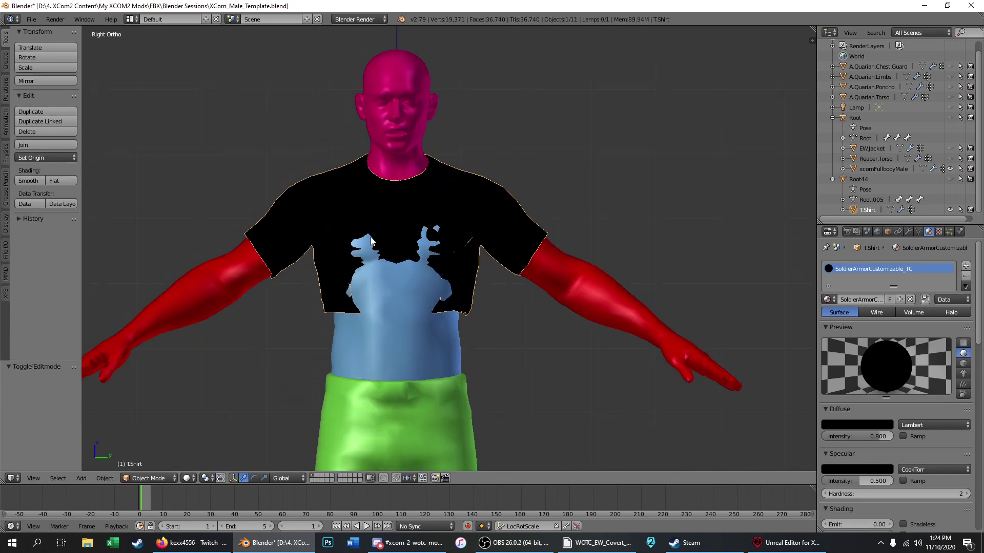
{"action": "left_click", "coordinate": [951, 210]}
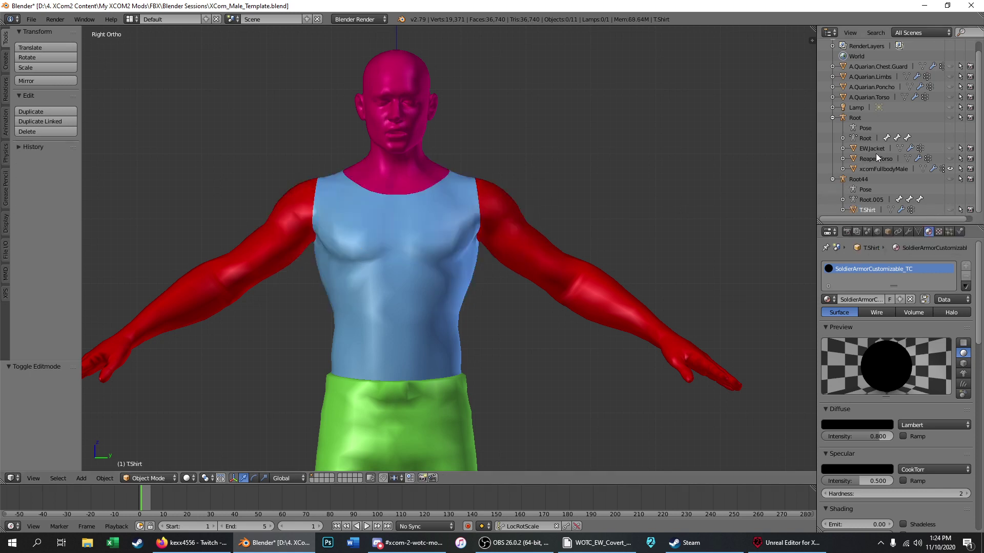
Step: Show the Reaper.Torso mesh and open it in Edit Mode with nothing selected
{"action": "left_click", "coordinate": [951, 158]}
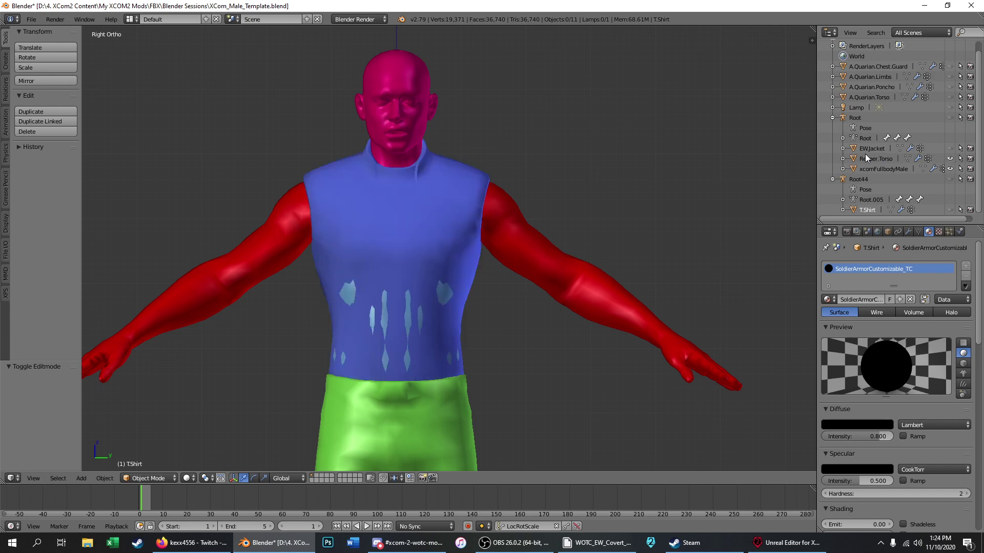
{"action": "left_click", "coordinate": [870, 160]}
{"action": "key", "text": "Tab"}
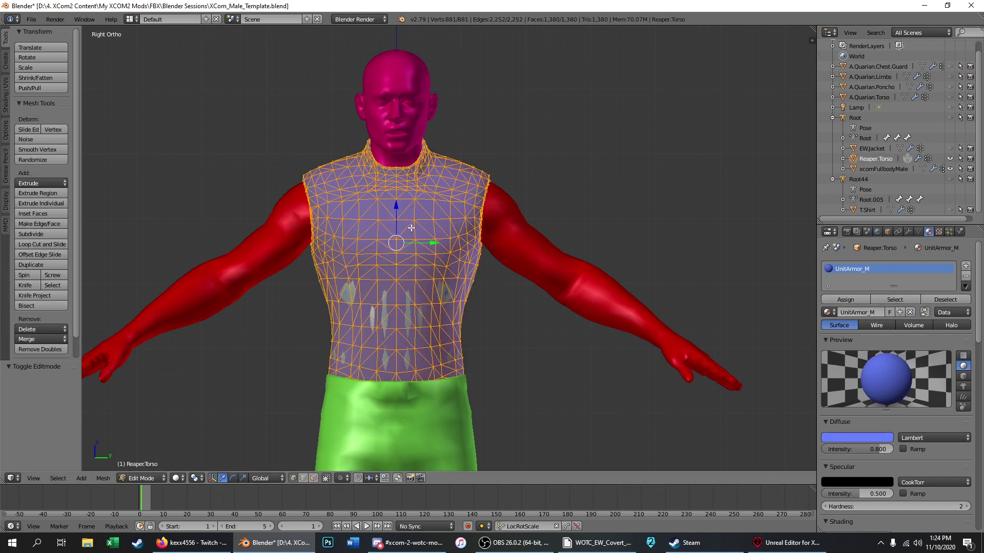
{"action": "key", "text": "a"}
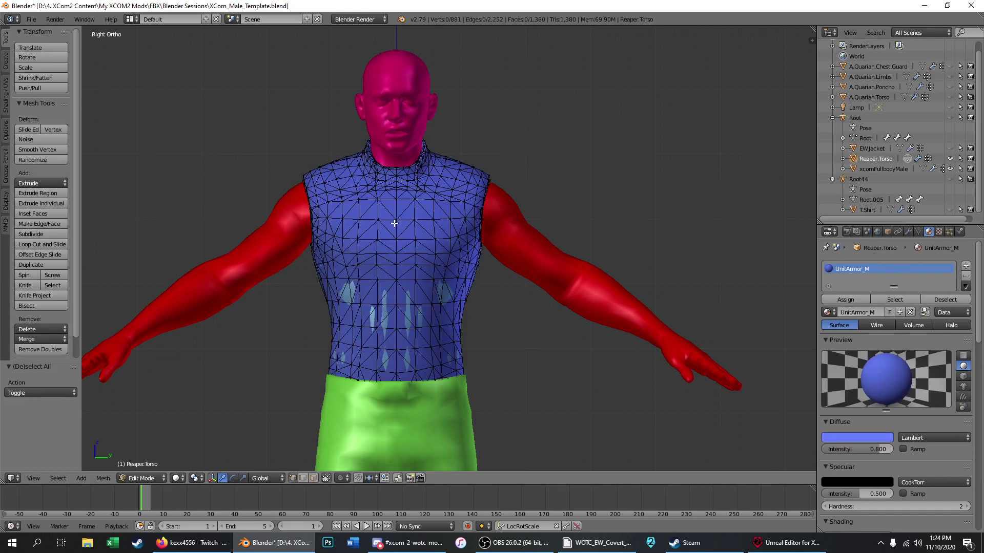
Step: Select the linked front panel of Reaper.Torso and add the linked part over the character's left shoulder
{"action": "key", "text": "l"}
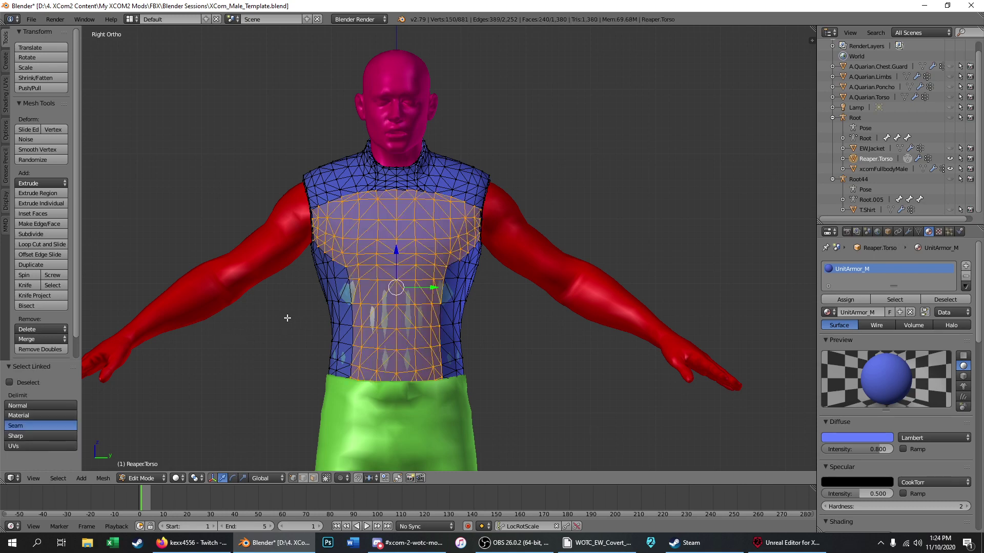
{"action": "scroll", "coordinate": [438, 202], "scroll_direction": "up", "scroll_amount": 5}
{"action": "middle_click_drag", "start_coordinate": [439, 201], "coordinate": [505, 193]}
{"action": "key", "text": "l"}
{"action": "scroll", "coordinate": [503, 149], "scroll_direction": "down", "scroll_amount": 3}
{"action": "scroll", "coordinate": [352, 180], "scroll_direction": "up", "scroll_amount": 6}
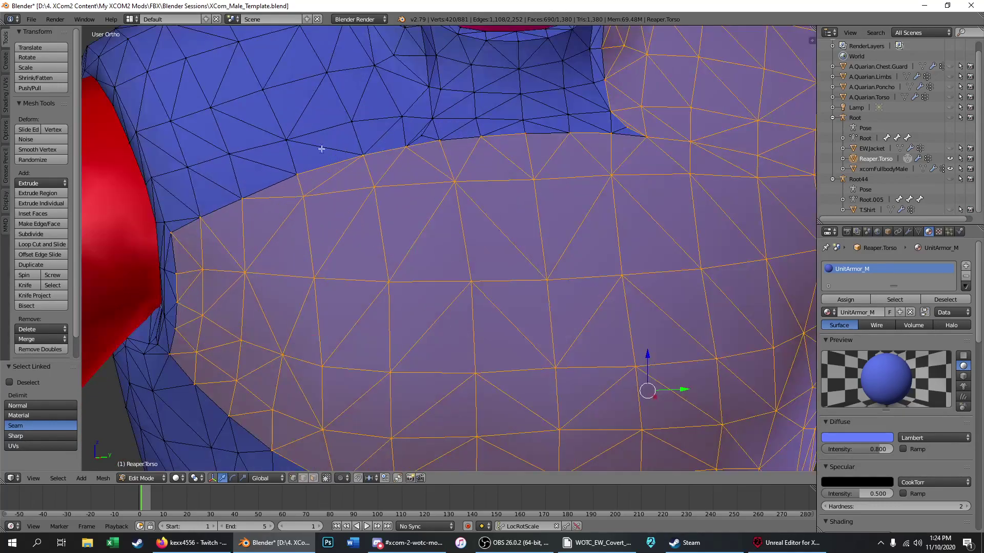
{"action": "scroll", "coordinate": [321, 149], "scroll_direction": "down", "scroll_amount": 5}
{"action": "middle_click_drag", "start_coordinate": [332, 279], "coordinate": [367, 263]}
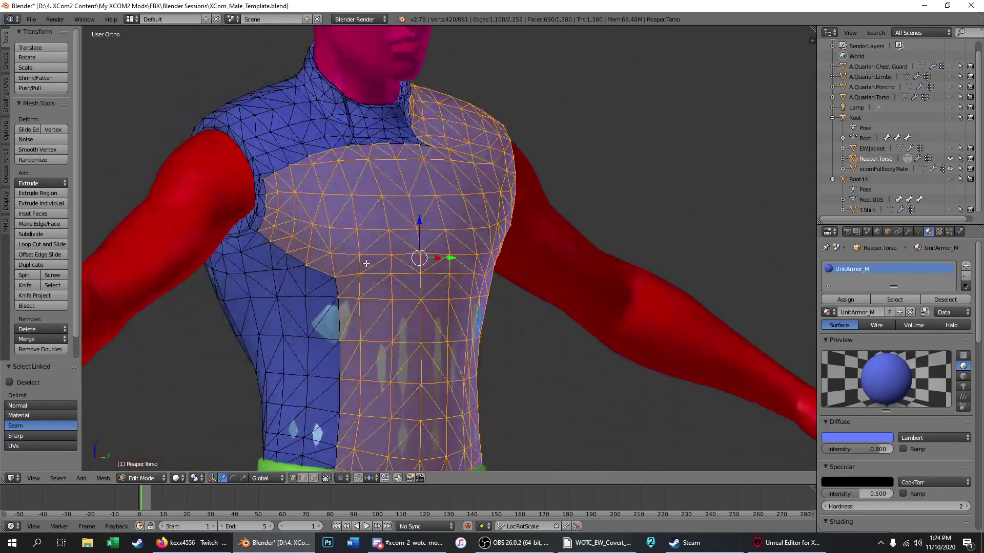
Step: Reselect only the linked front panel of Reaper.Torso and move it 0.225 along X, away from the chest
{"action": "key", "text": "a"}
{"action": "key", "text": "l"}
{"action": "scroll", "coordinate": [384, 137], "scroll_direction": "down", "scroll_amount": 3}
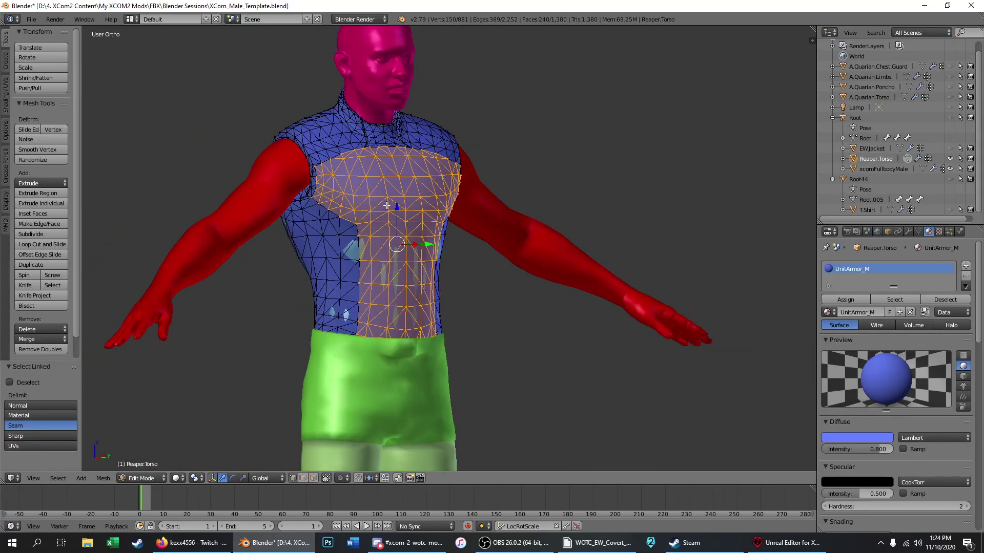
{"action": "middle_click_drag", "start_coordinate": [395, 208], "coordinate": [432, 248]}
{"action": "left_click_drag", "start_coordinate": [418, 244], "coordinate": [540, 279]}
{"action": "middle_click_drag", "start_coordinate": [382, 244], "coordinate": [257, 213]}
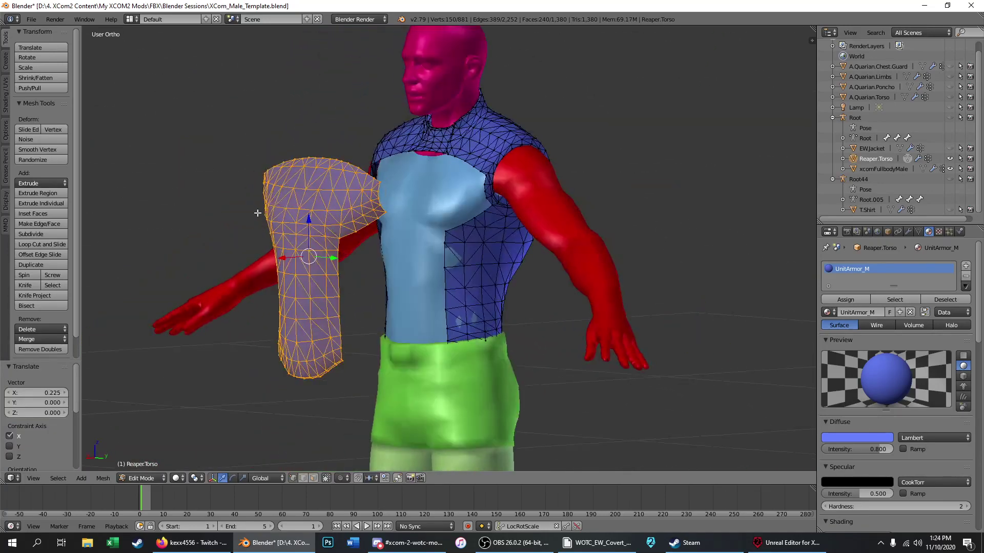
{"action": "middle_click_drag", "start_coordinate": [420, 216], "coordinate": [385, 216]}
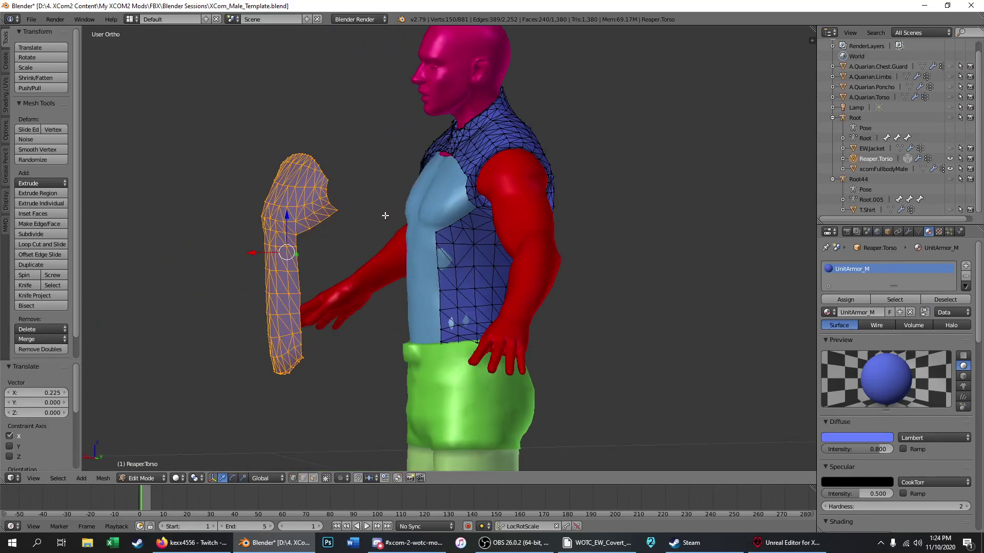
Step: Undo the front panel's move and select the entire Reaper.Torso mesh to examine its topology
{"action": "key", "text": "ctrl+z"}
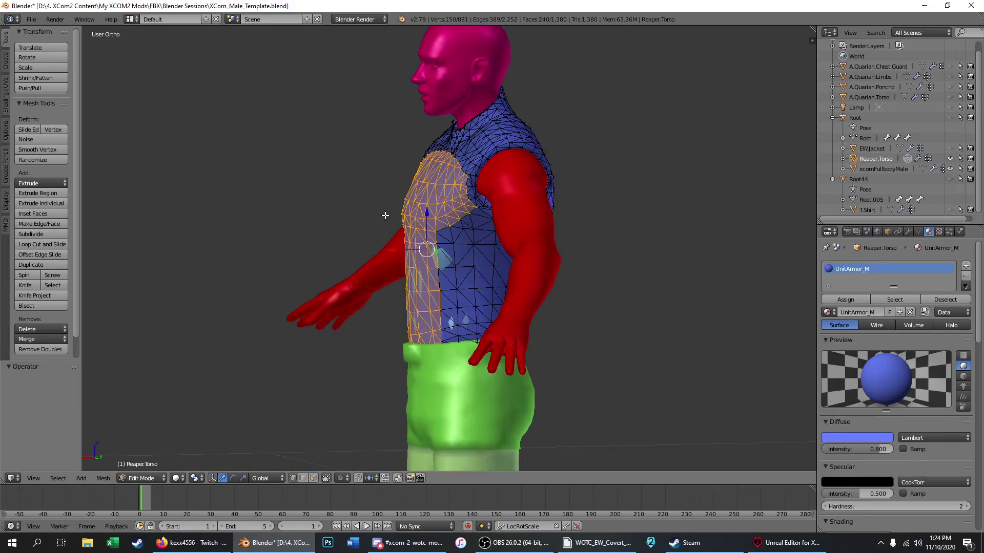
{"action": "key", "text": "KP_3"}
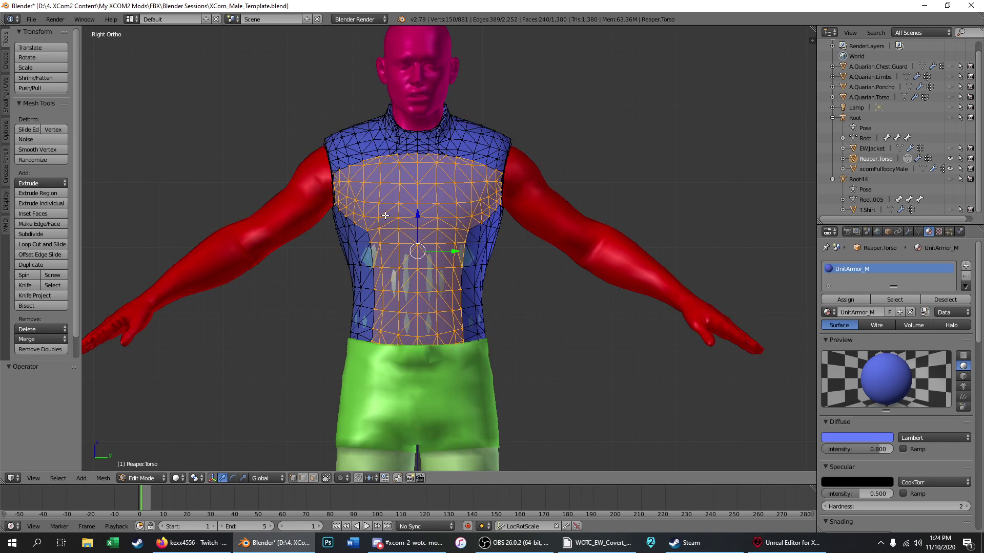
{"action": "key", "text": "a"}
{"action": "key", "text": "a"}
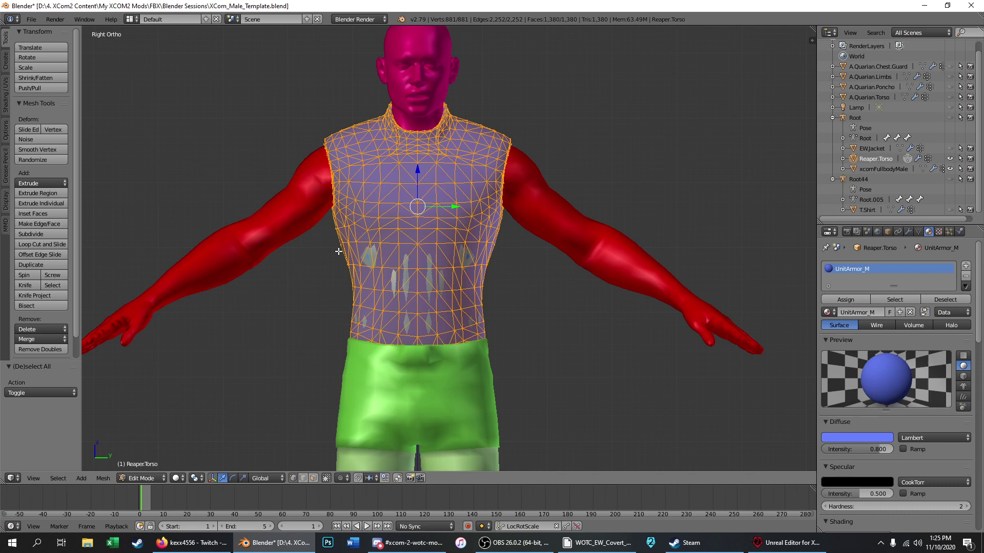
{"action": "middle_click_drag", "start_coordinate": [358, 183], "coordinate": [440, 185]}
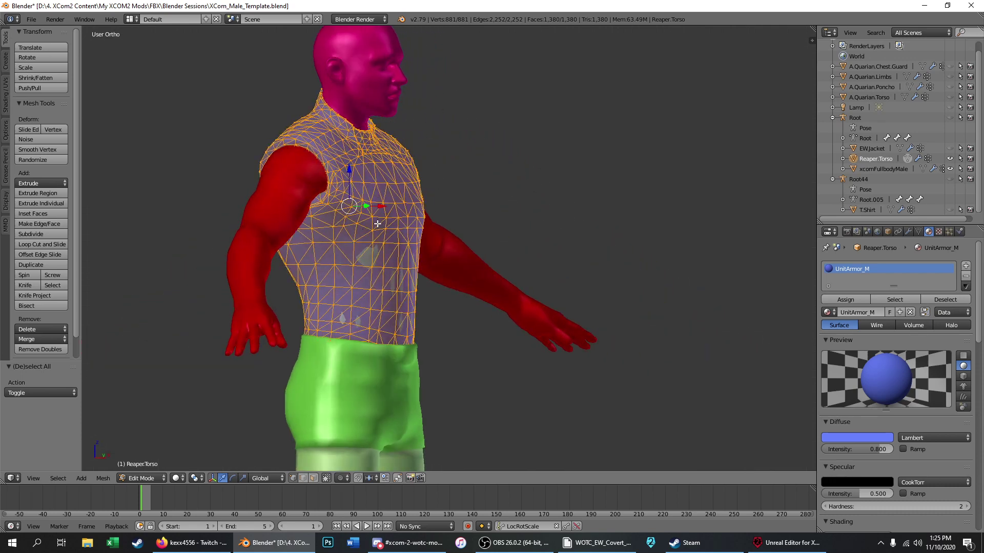
{"action": "middle_click_drag", "start_coordinate": [379, 224], "coordinate": [301, 234]}
{"action": "scroll", "coordinate": [338, 225], "scroll_direction": "up", "scroll_amount": 7}
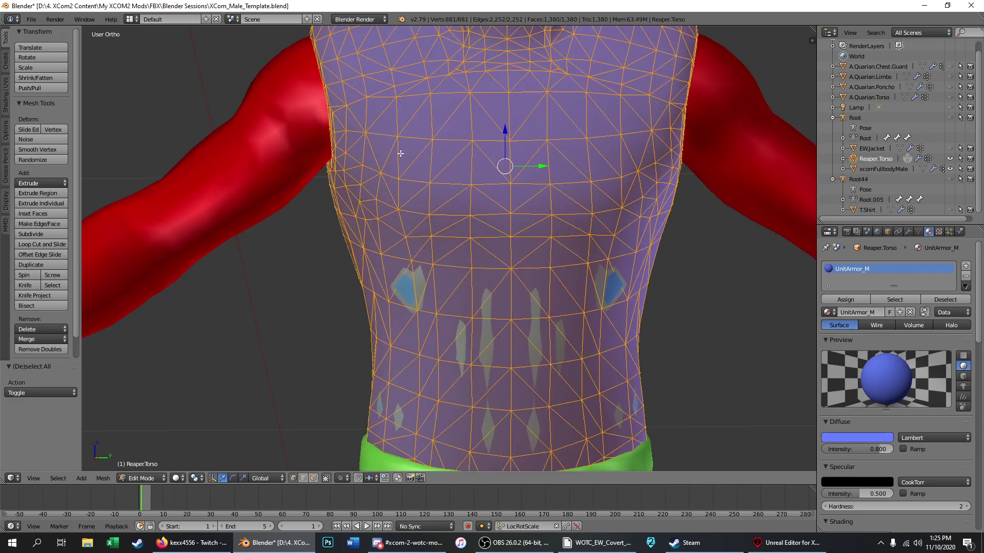
Step: Clear the selection, pick one chest vertex, and select the linked front panel of Reaper.Torso
{"action": "key", "text": "a"}
{"action": "right_click", "coordinate": [455, 133]}
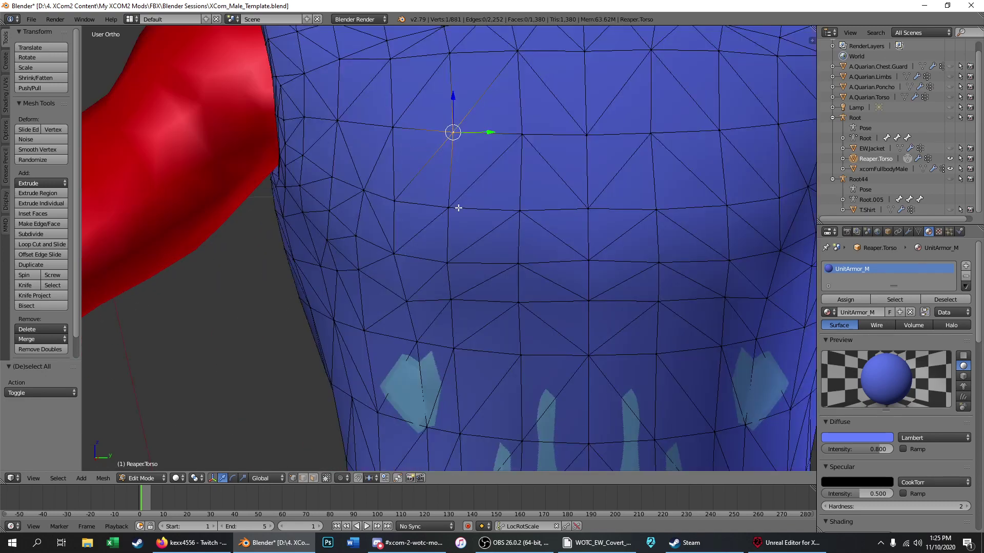
{"action": "key", "text": "l"}
{"action": "scroll", "coordinate": [459, 208], "scroll_direction": "down", "scroll_amount": 4}
{"action": "scroll", "coordinate": [396, 88], "scroll_direction": "up", "scroll_amount": 6}
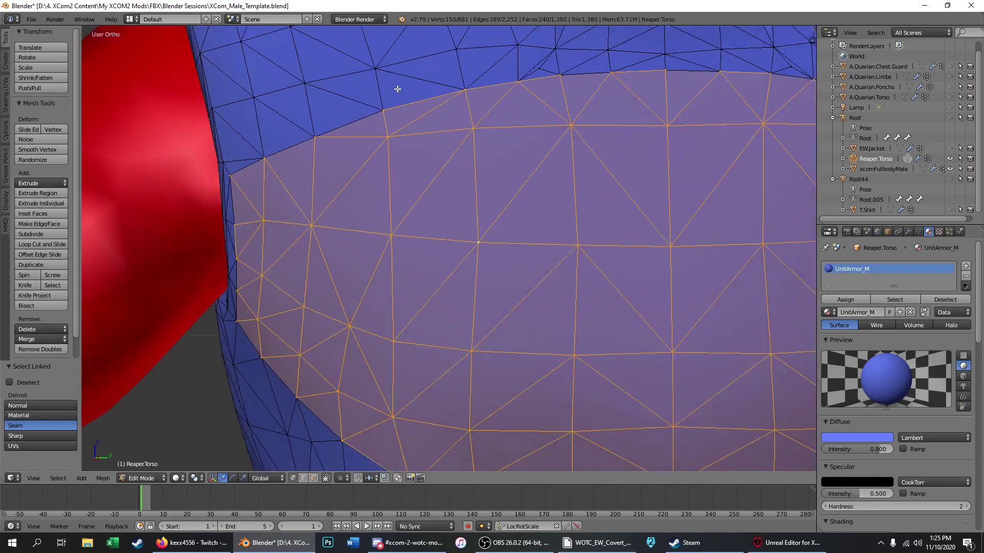
Step: Deselect the front panel and select a single vertex on its upper border below the shoulder
{"action": "key", "text": "a"}
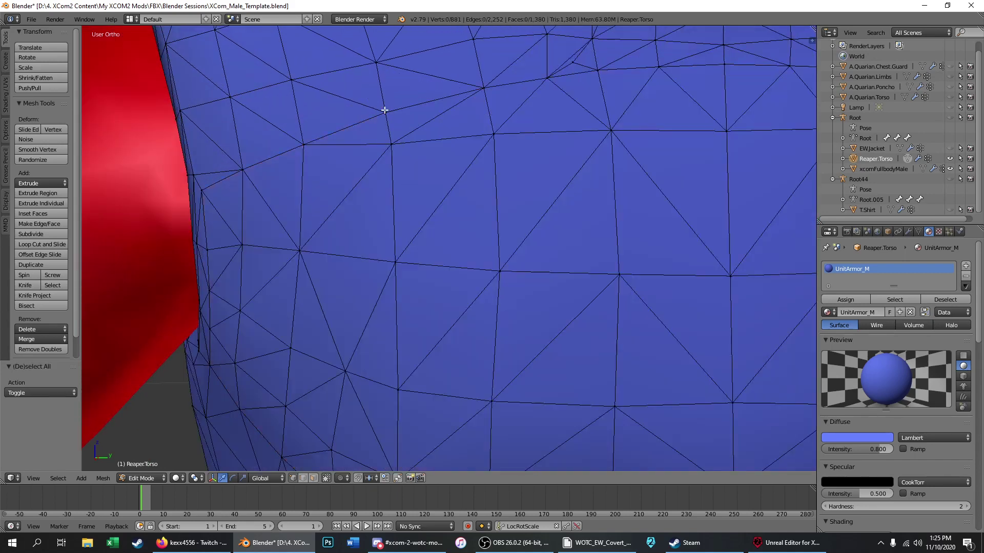
{"action": "right_click", "coordinate": [385, 109]}
{"action": "scroll", "coordinate": [383, 109], "scroll_direction": "up", "scroll_amount": 4}
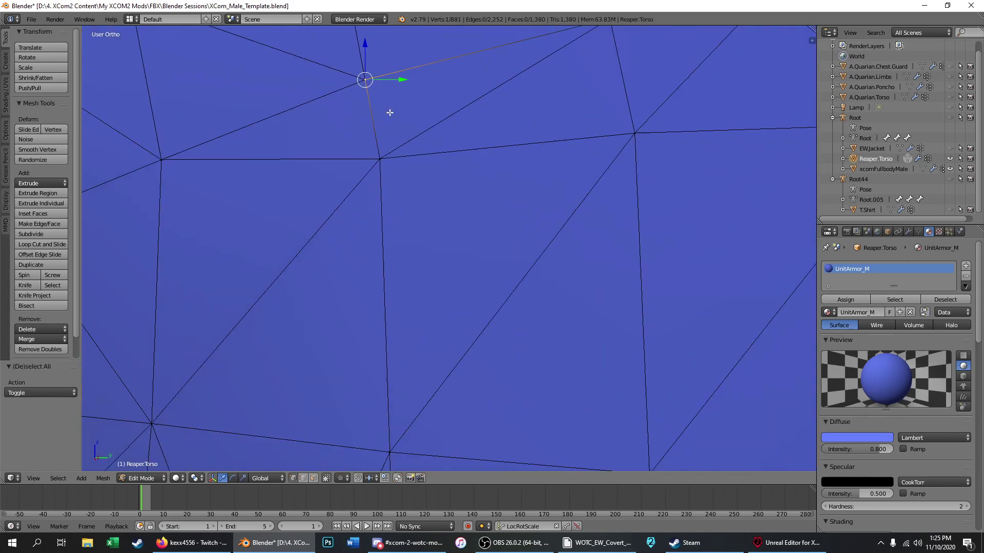
{"action": "scroll", "coordinate": [377, 133], "scroll_direction": "up", "scroll_amount": 2}
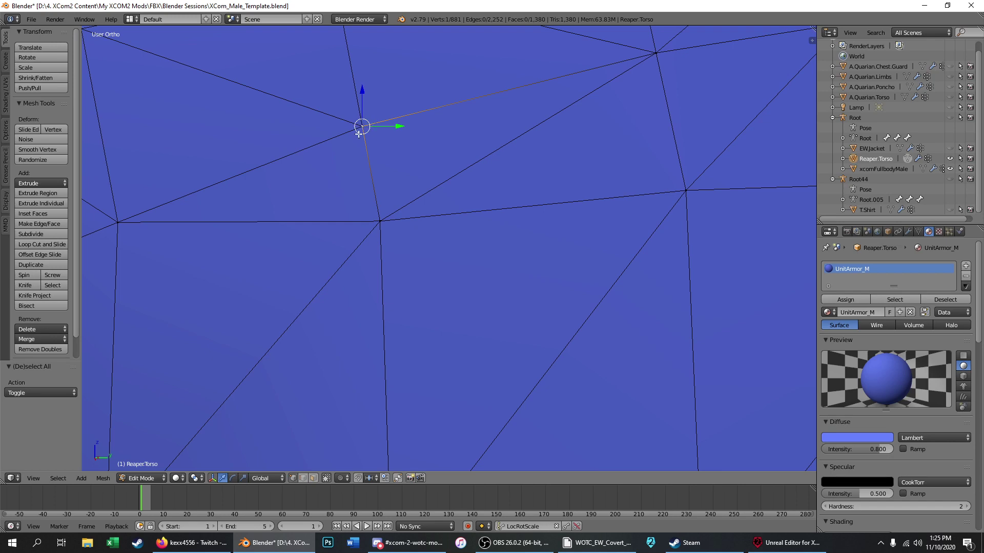
{"action": "scroll", "coordinate": [356, 152], "scroll_direction": "down", "scroll_amount": 7}
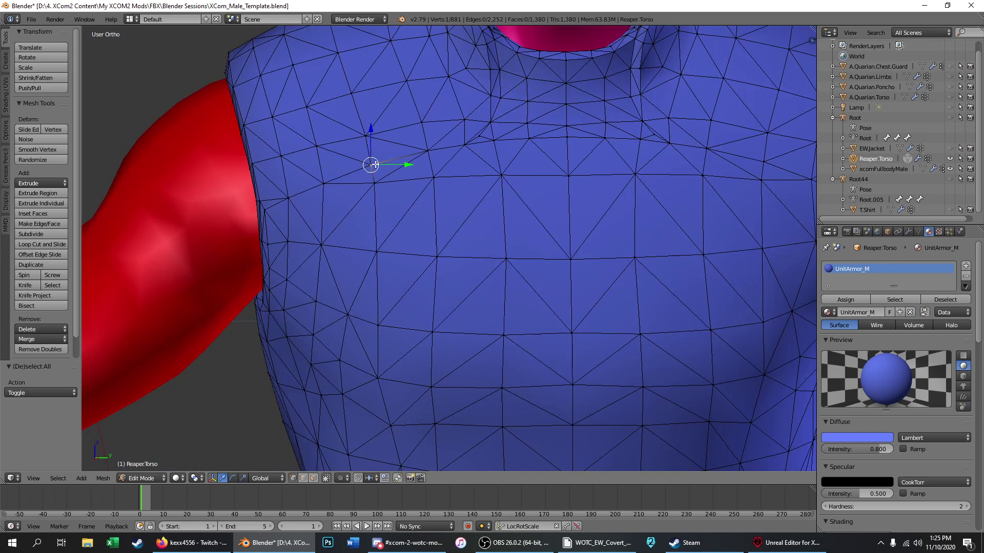
{"action": "scroll", "coordinate": [367, 164], "scroll_direction": "up", "scroll_amount": 2}
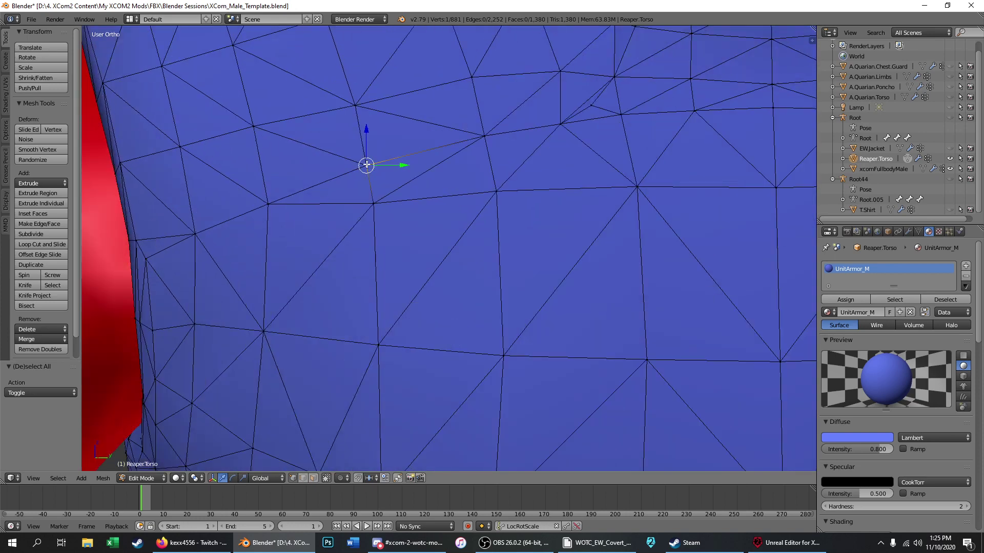
Step: Repeatedly deselect and reselect the border vertex, and examine its connected edges up close in wireframe
{"action": "key", "text": "a"}
{"action": "right_click", "coordinate": [367, 165]}
{"action": "key", "text": "a"}
{"action": "right_click", "coordinate": [366, 165]}
{"action": "key", "text": "a"}
{"action": "right_click", "coordinate": [366, 164]}
{"action": "key", "text": "a"}
{"action": "right_click", "coordinate": [366, 165]}
{"action": "key", "text": "a"}
{"action": "right_click", "coordinate": [366, 164]}
{"action": "scroll", "coordinate": [349, 162], "scroll_direction": "up", "scroll_amount": 5}
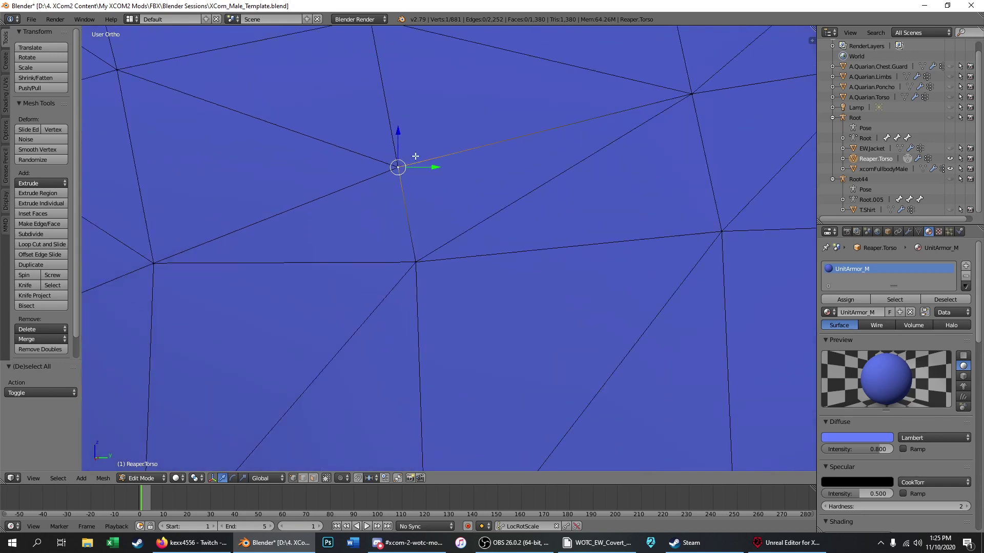
{"action": "key", "text": "z"}
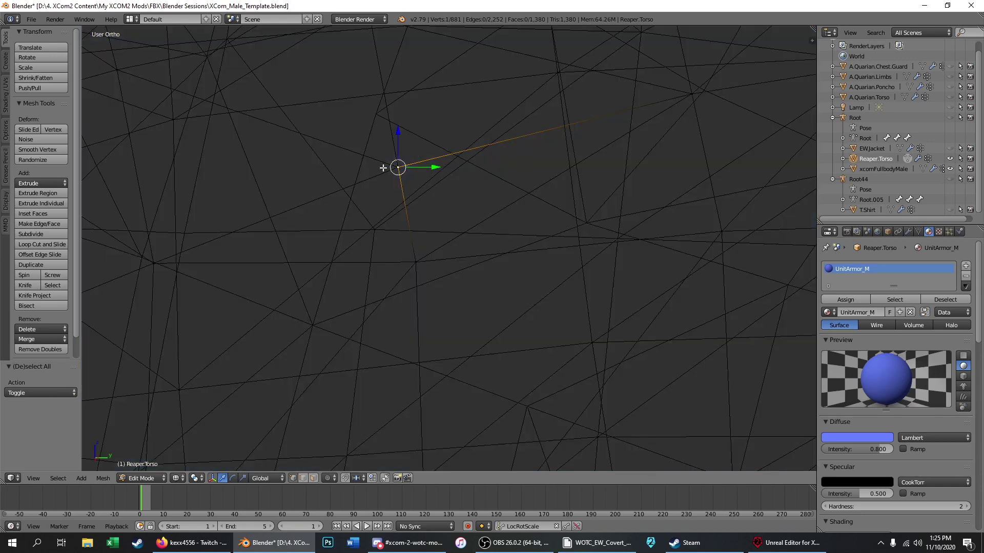
Step: Add the overlapping border vertex to the selection and examine the pair, then select the whole Reaper.Torso mesh in solid shading
{"action": "right_click", "coordinate": [398, 166], "text": "shift"}
{"action": "scroll", "coordinate": [385, 184], "scroll_direction": "down", "scroll_amount": 2}
{"action": "middle_click_drag", "start_coordinate": [400, 177], "coordinate": [345, 169]}
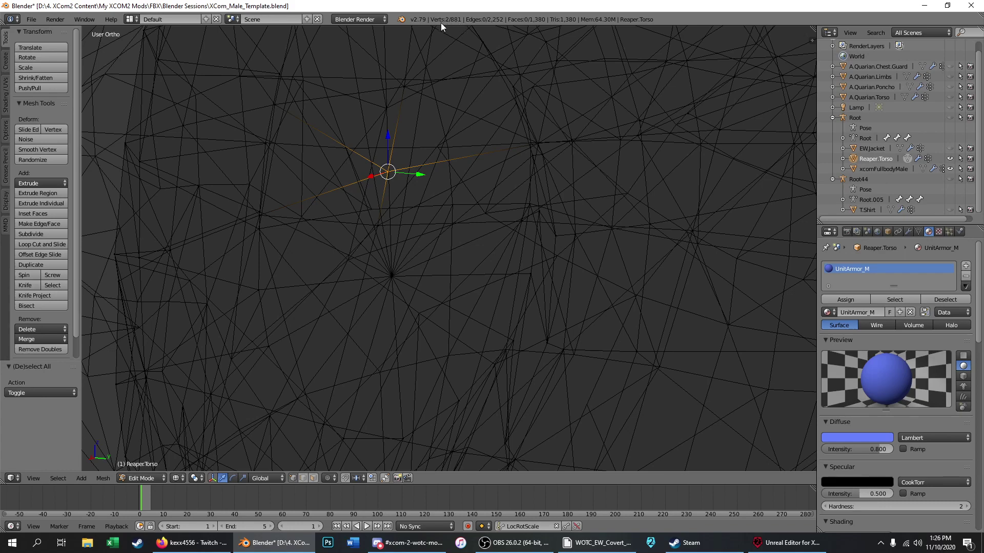
{"action": "scroll", "coordinate": [354, 205], "scroll_direction": "down", "scroll_amount": 4}
{"action": "key", "text": "KP_3"}
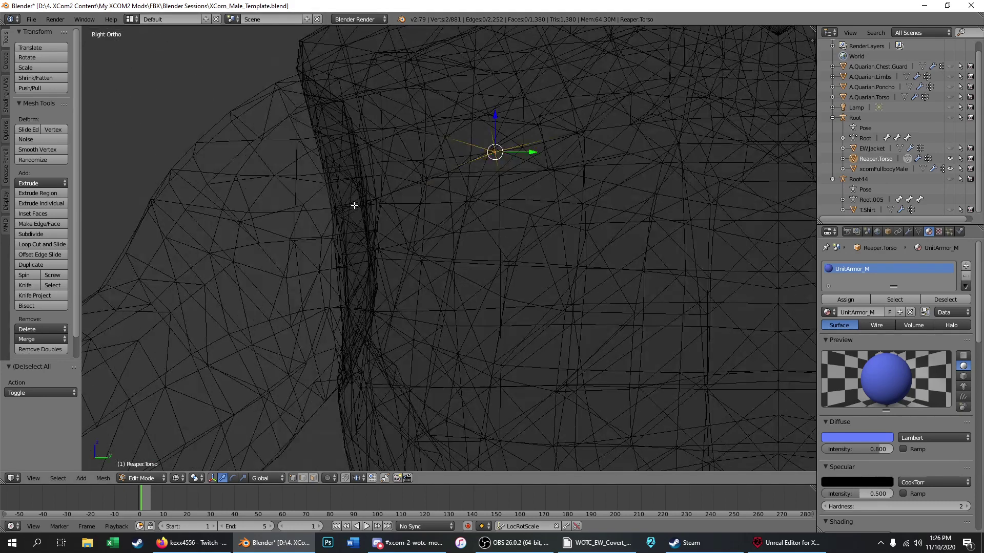
{"action": "key", "text": "a"}
{"action": "key", "text": "a"}
{"action": "key", "text": "z"}
{"action": "scroll", "coordinate": [367, 171], "scroll_direction": "down", "scroll_amount": 6}
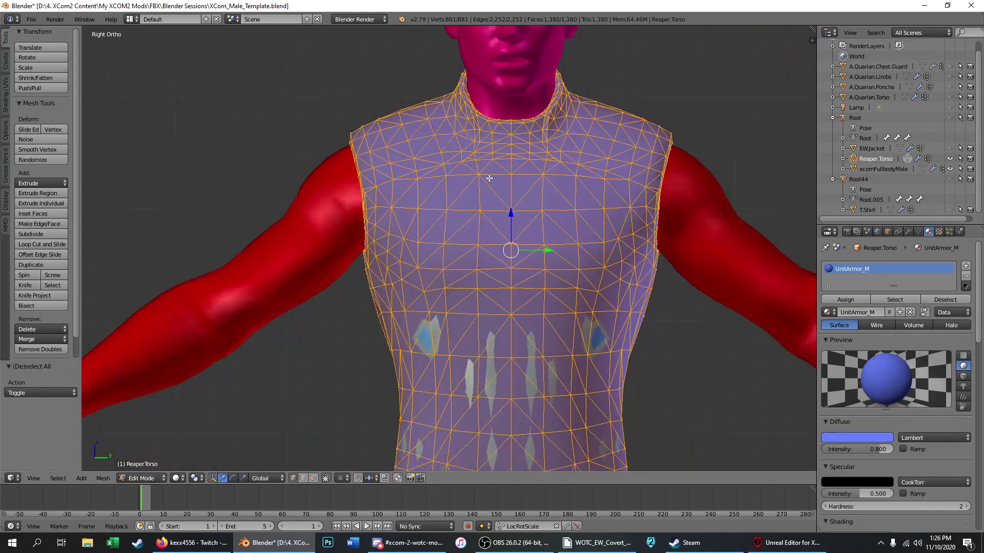
Step: Select the two overlapping vertices on the front panel's upper border below the shoulder and merge them at center
{"action": "scroll", "coordinate": [435, 165], "scroll_direction": "up", "scroll_amount": 4}
{"action": "key", "text": "a"}
{"action": "key", "text": "z"}
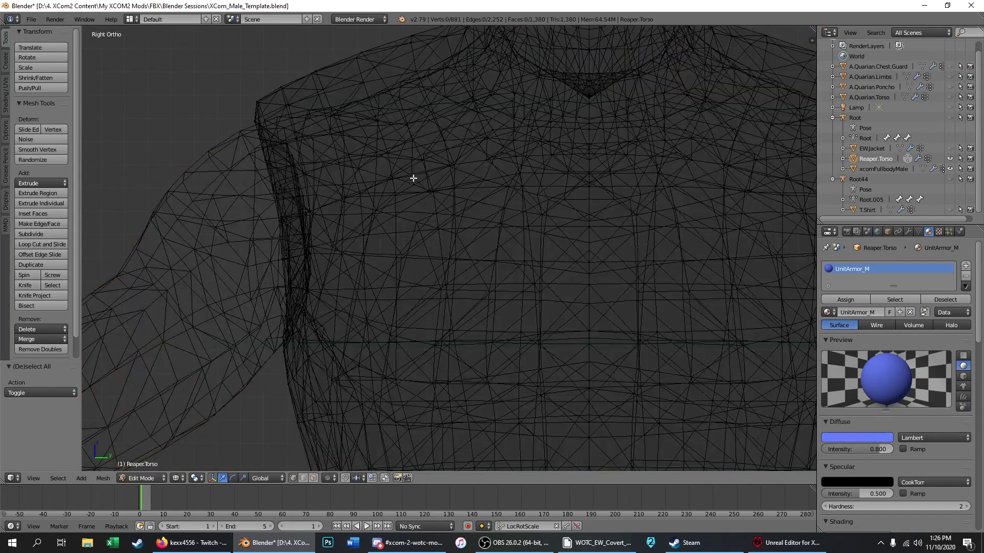
{"action": "key", "text": "z"}
{"action": "right_click", "coordinate": [398, 178]}
{"action": "scroll", "coordinate": [398, 177], "scroll_direction": "up", "scroll_amount": 4}
{"action": "scroll", "coordinate": [398, 178], "scroll_direction": "up", "scroll_amount": 3}
{"action": "key", "text": "z"}
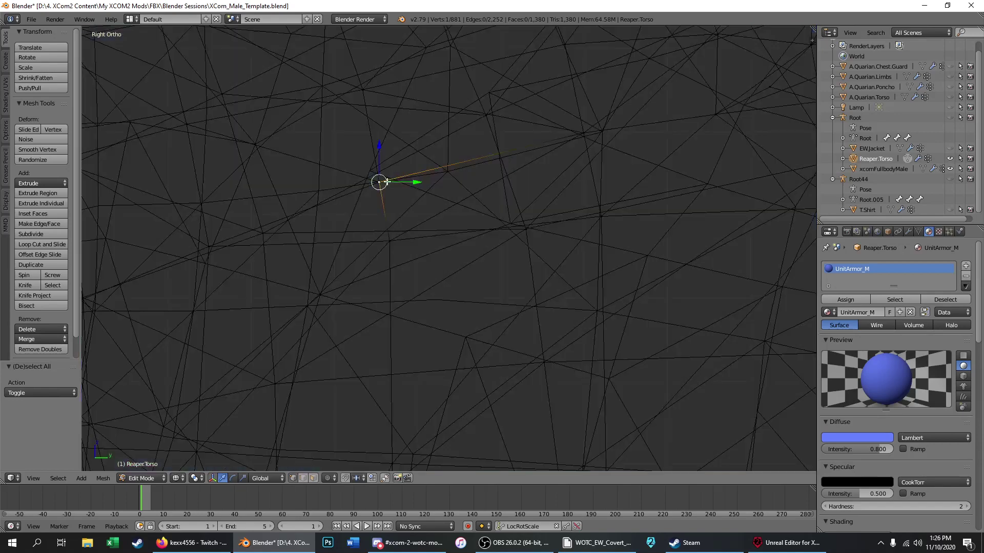
{"action": "right_click", "coordinate": [383, 181], "text": "shift"}
{"action": "key", "text": "z"}
{"action": "scroll", "coordinate": [382, 182], "scroll_direction": "down", "scroll_amount": 6}
{"action": "scroll", "coordinate": [376, 192], "scroll_direction": "up", "scroll_amount": 4}
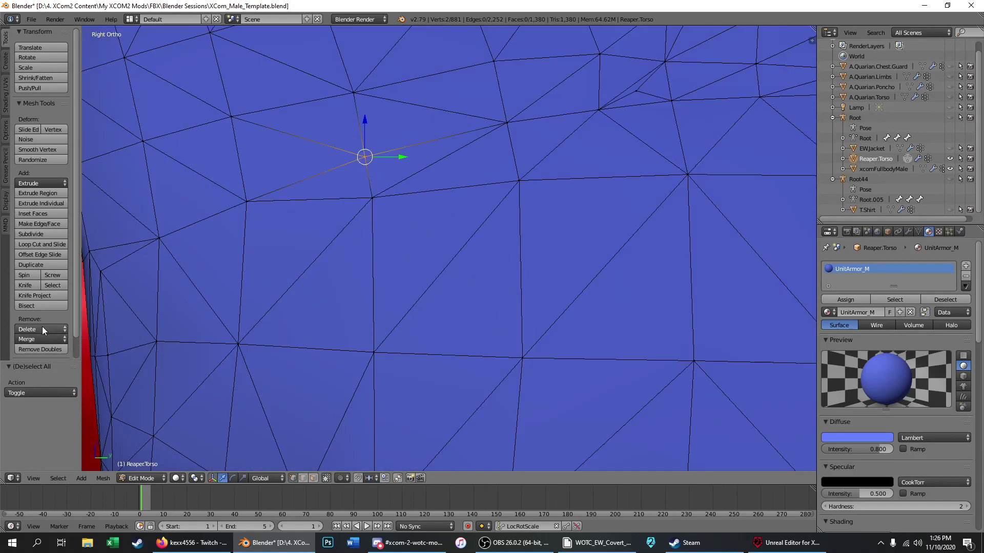
{"action": "left_click", "coordinate": [42, 340]}
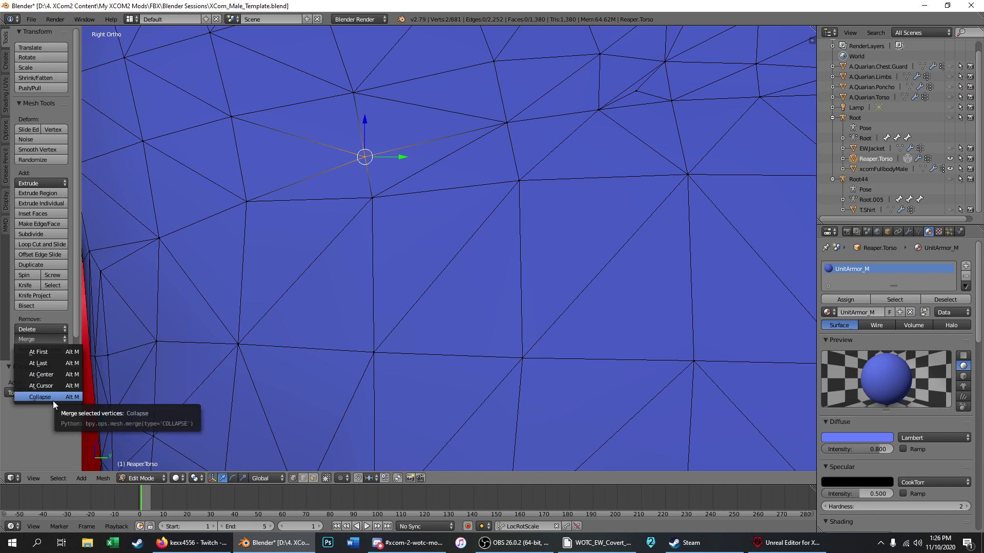
{"action": "left_click", "coordinate": [49, 374]}
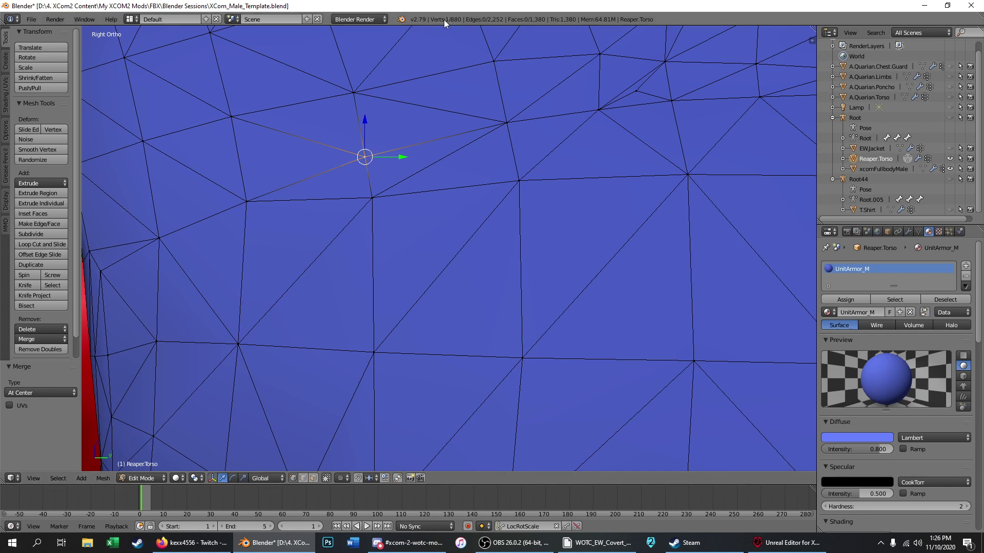
Step: Deselect and reselect the merged border vertex to check the vertex count
{"action": "key", "text": "a"}
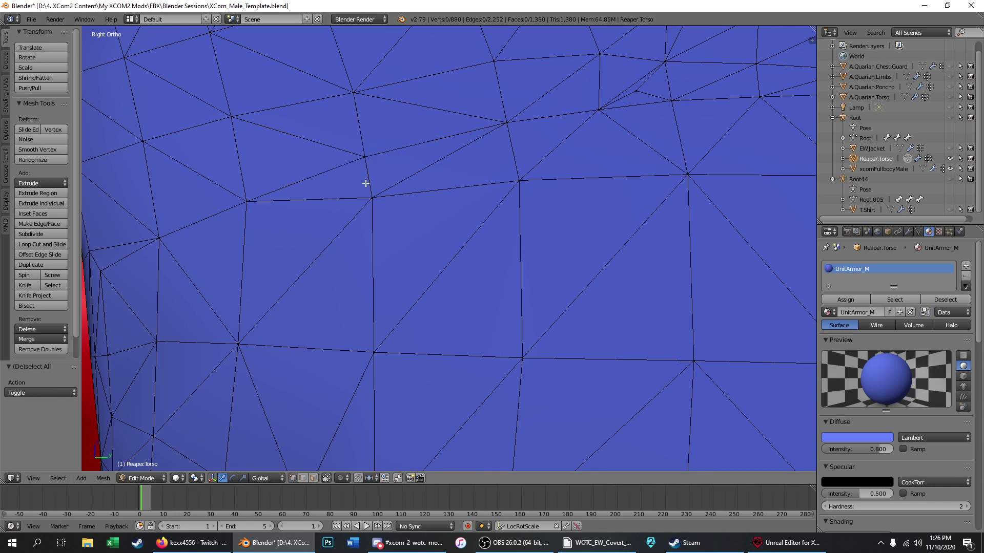
{"action": "key", "text": "a"}
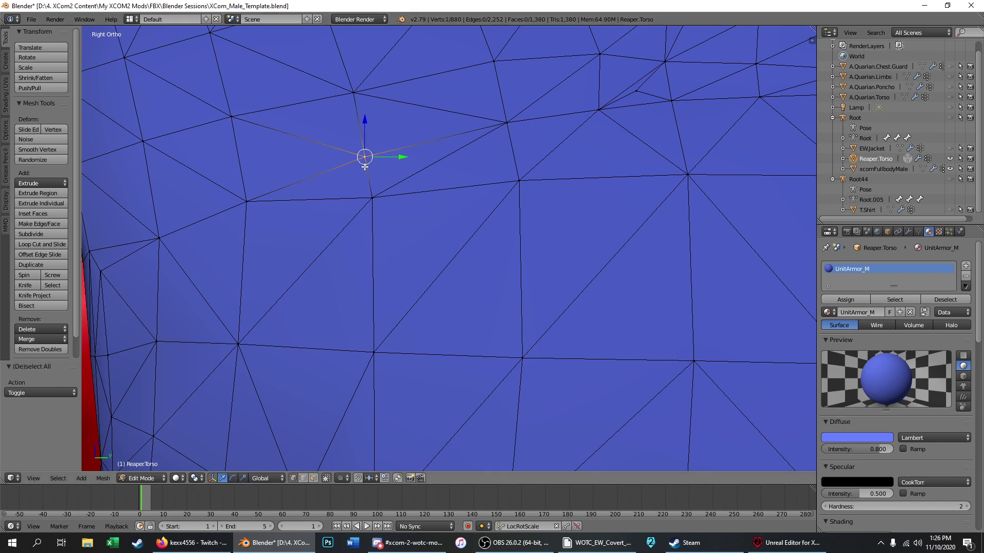
{"action": "scroll", "coordinate": [360, 165], "scroll_direction": "down", "scroll_amount": 4}
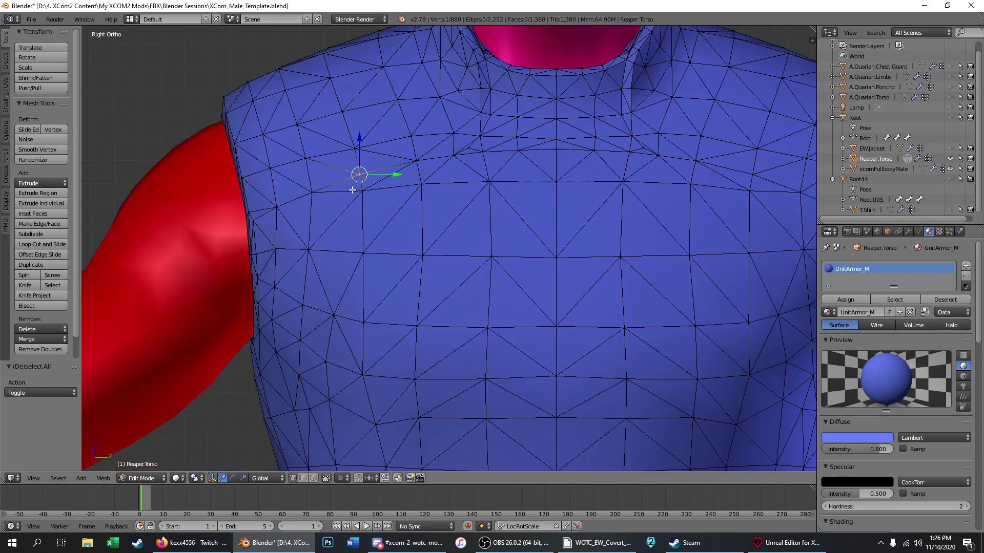
Step: Select the linked front panel of Reaper.Torso, delimited by seam, and examine its separation from the surrounding panels
{"action": "key", "text": "a"}
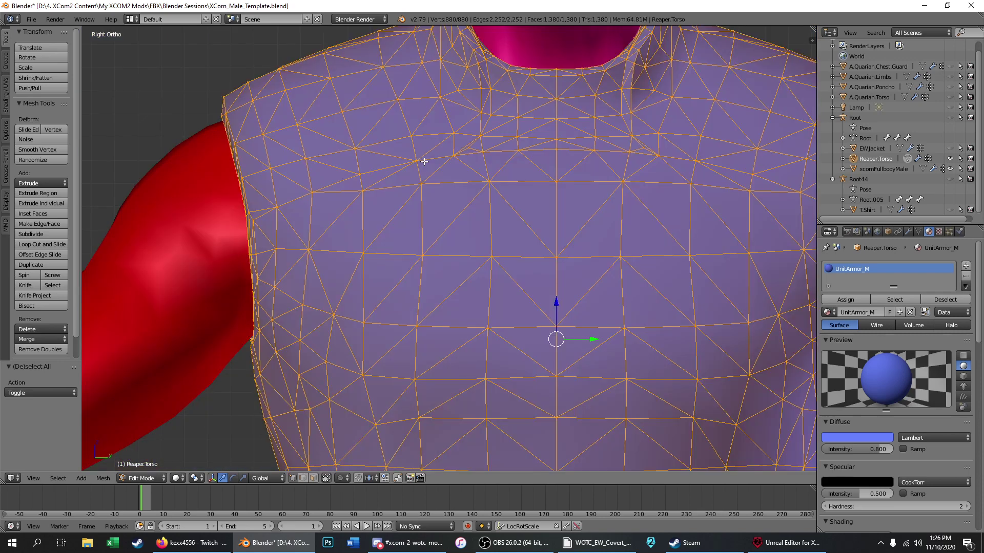
{"action": "scroll", "coordinate": [420, 175], "scroll_direction": "down", "scroll_amount": 2}
{"action": "key", "text": "a"}
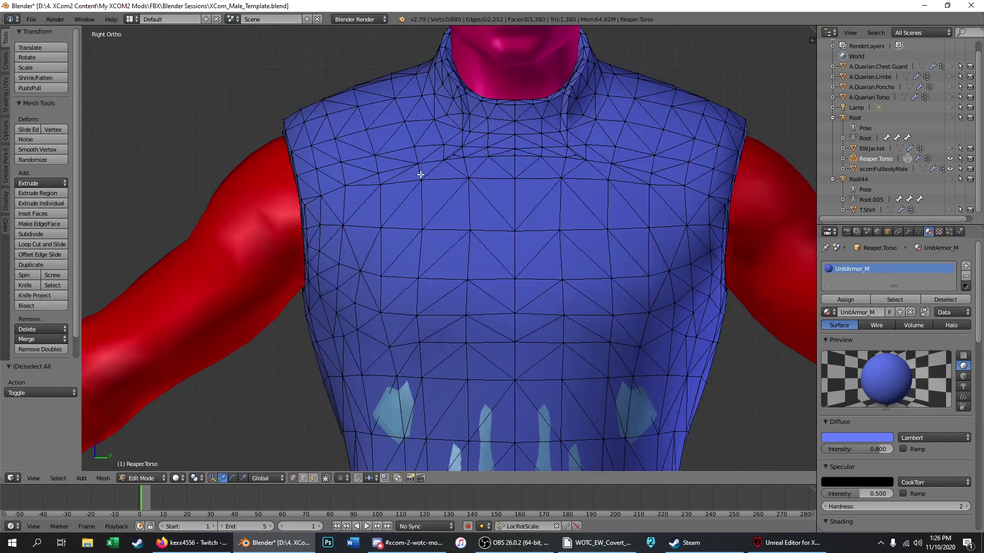
{"action": "key", "text": "l"}
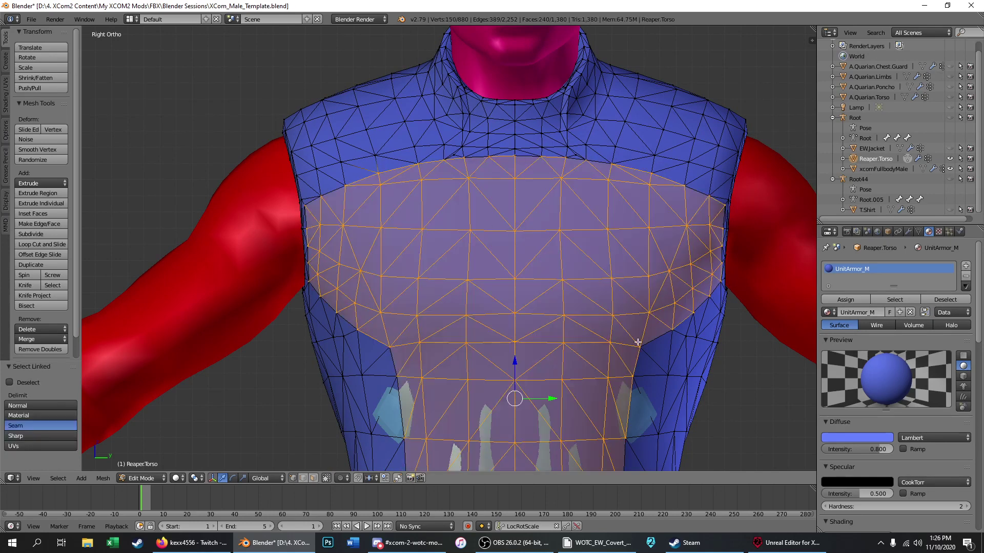
{"action": "scroll", "coordinate": [380, 117], "scroll_direction": "down", "scroll_amount": 5}
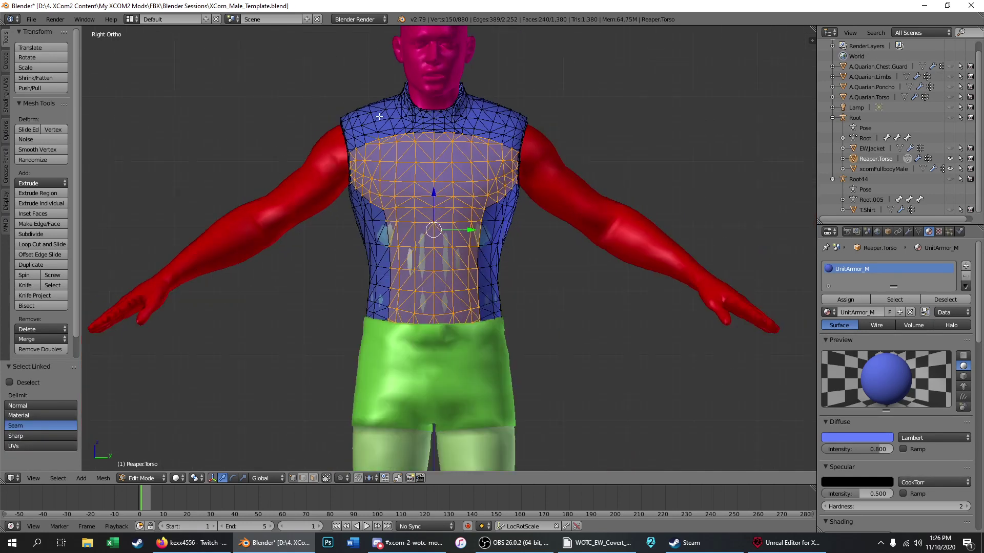
{"action": "middle_click_drag", "start_coordinate": [472, 293], "coordinate": [420, 294]}
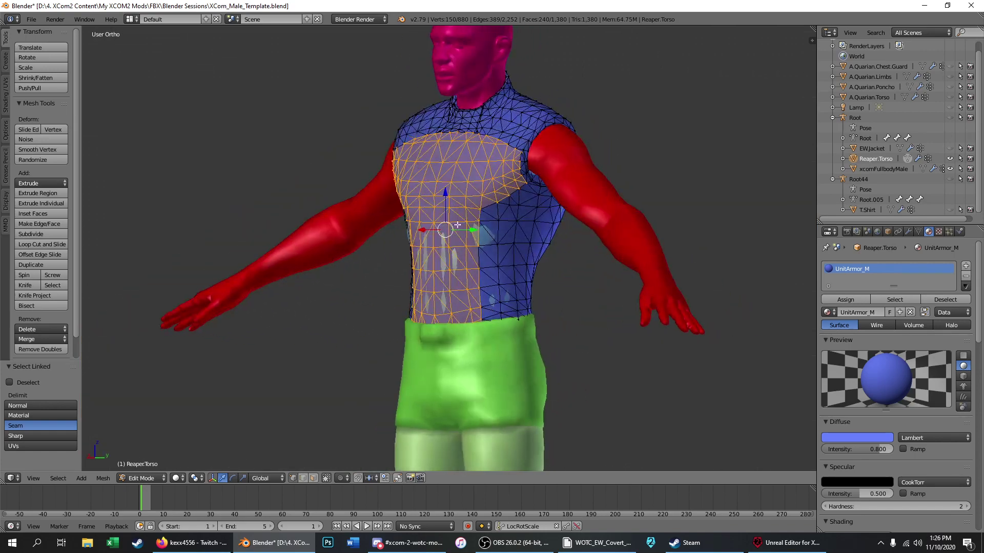
{"action": "scroll", "coordinate": [465, 190], "scroll_direction": "up", "scroll_amount": 4}
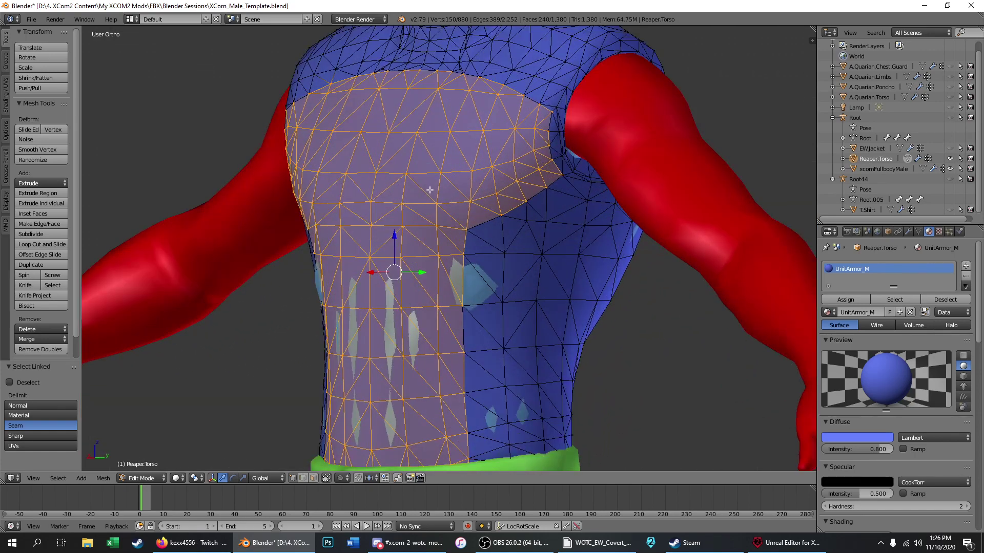
Step: Select the entire Reaper.Torso mesh and remove its doubled vertices
{"action": "key", "text": "a"}
{"action": "key", "text": "a"}
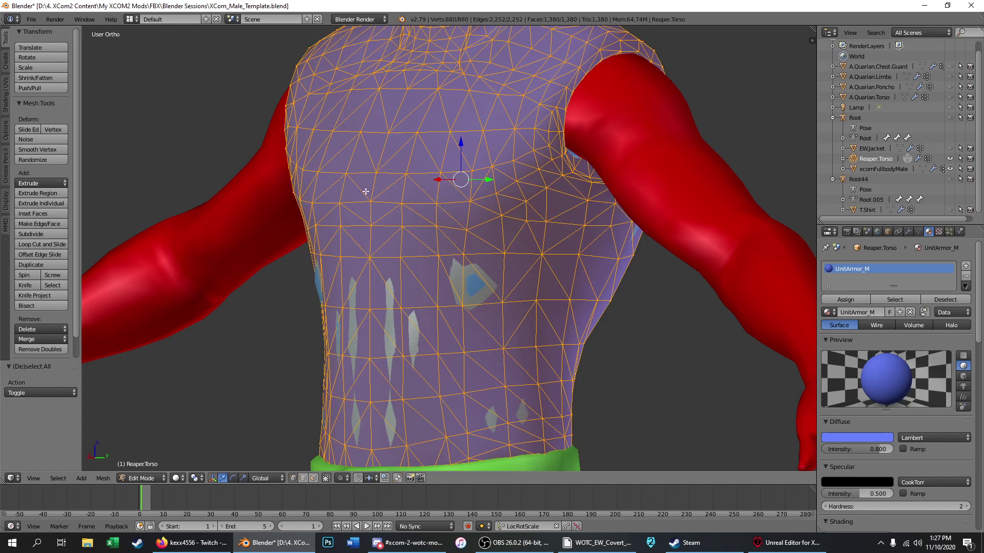
{"action": "left_click", "coordinate": [31, 349]}
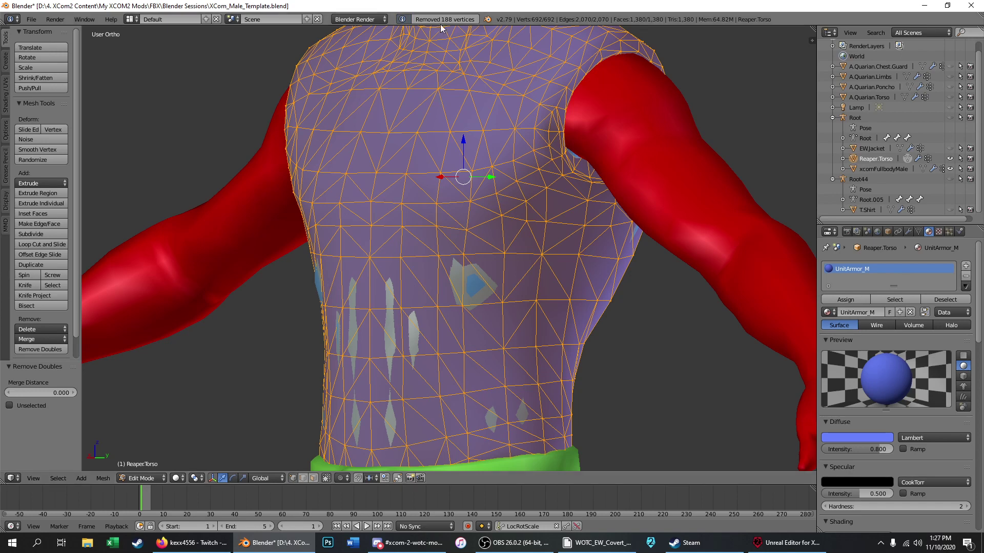
Step: Clear the selection, select the linked geometry from a chest vertex, and examine the torso in solid and wireframe display
{"action": "key", "text": "a"}
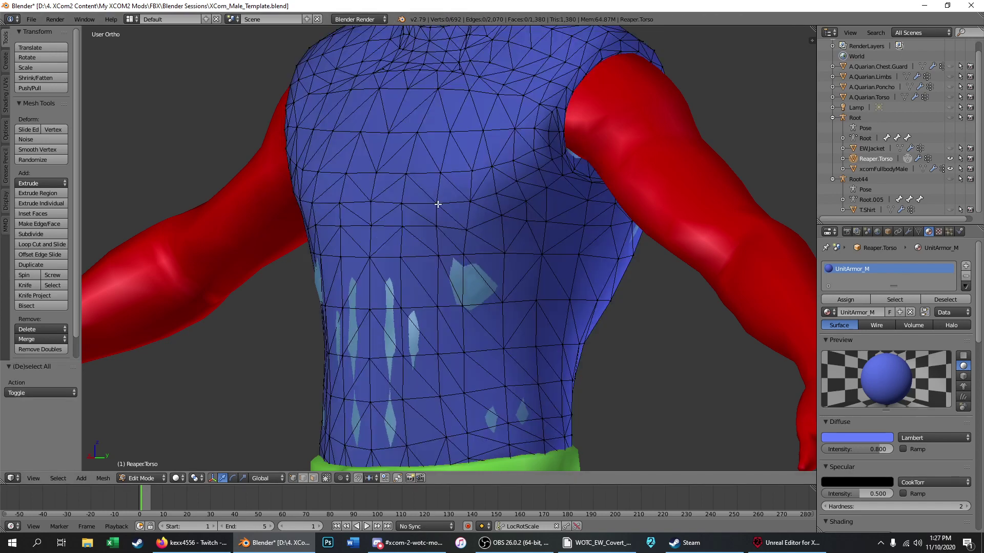
{"action": "key", "text": "l"}
{"action": "scroll", "coordinate": [438, 205], "scroll_direction": "down", "scroll_amount": 4}
{"action": "middle_click_drag", "start_coordinate": [438, 205], "coordinate": [340, 209]}
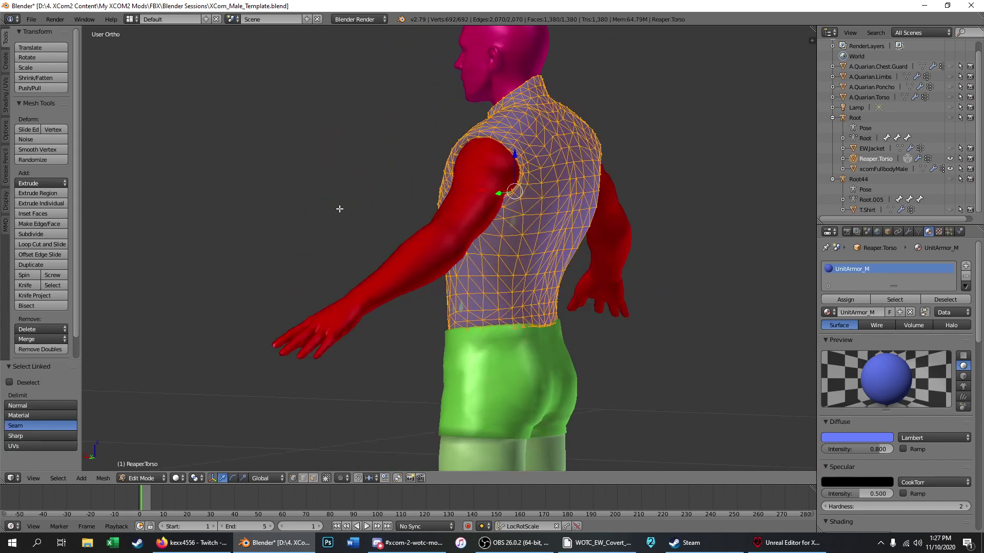
{"action": "key", "text": "z"}
{"action": "mouse_move", "coordinate": [475, 219]}
{"action": "middle_mouse_down"}
{"action": "mouse_move", "coordinate": [495, 200]}
{"action": "mouse_move", "coordinate": [549, 214]}
{"action": "mouse_move", "coordinate": [547, 235]}
{"action": "middle_mouse_up"}
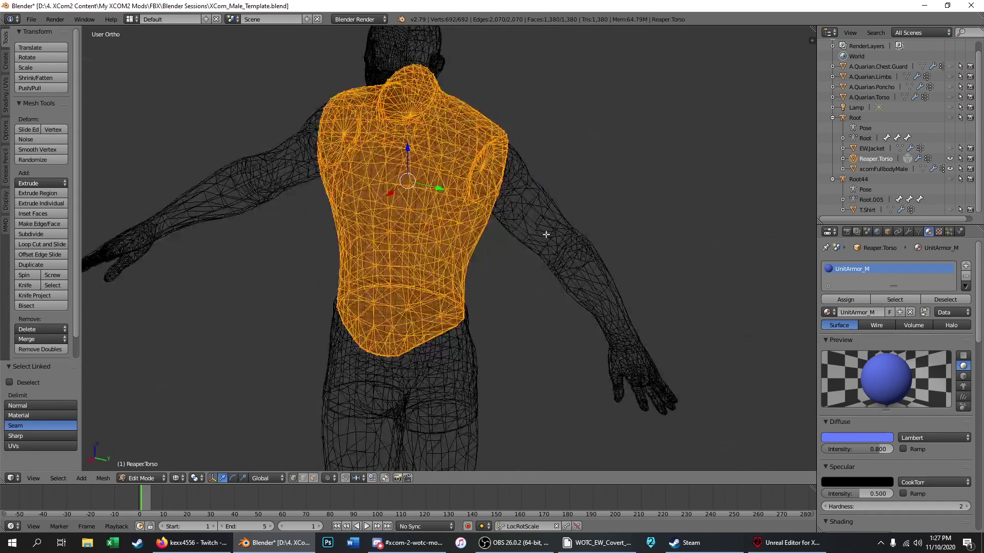
{"action": "key", "text": "z"}
{"action": "scroll", "coordinate": [374, 181], "scroll_direction": "up", "scroll_amount": 3}
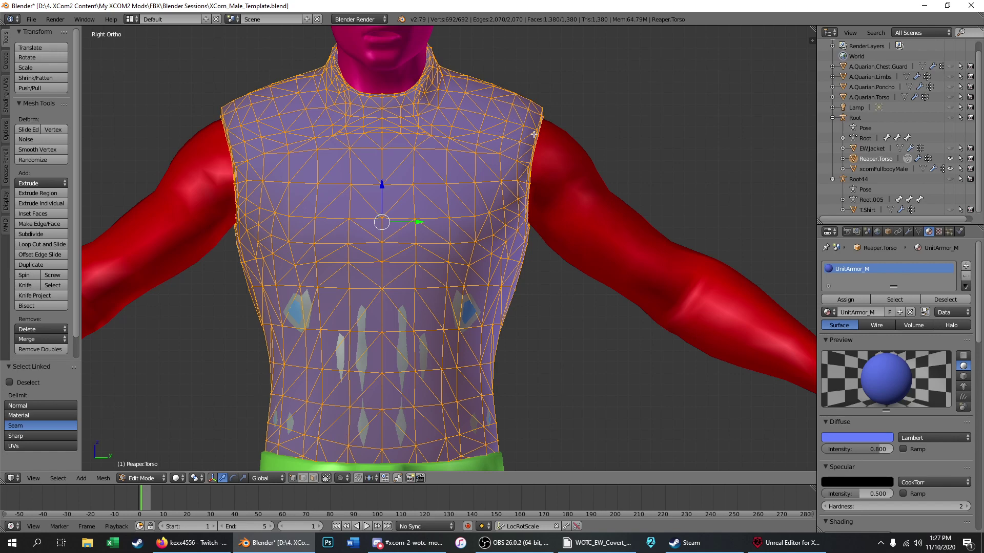
Step: Leave mesh editing and compare smooth and flat shading on Reaper.Torso
{"action": "key", "text": "Tab"}
{"action": "middle_click_drag", "start_coordinate": [549, 133], "coordinate": [500, 125]}
{"action": "scroll", "coordinate": [527, 160], "scroll_direction": "up", "scroll_amount": 2}
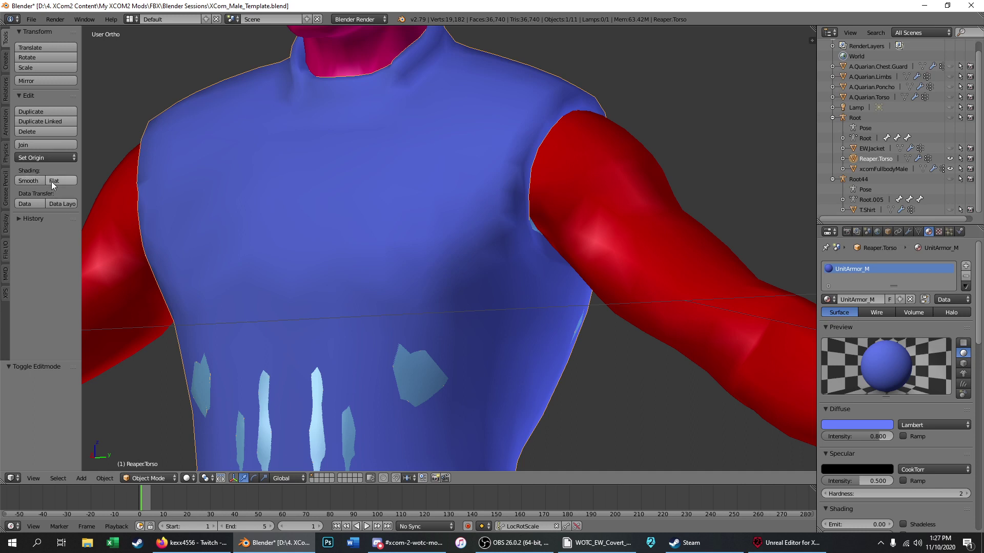
{"action": "left_click", "coordinate": [35, 181]}
{"action": "left_click", "coordinate": [57, 180]}
{"action": "middle_click_drag", "start_coordinate": [399, 289], "coordinate": [464, 265]}
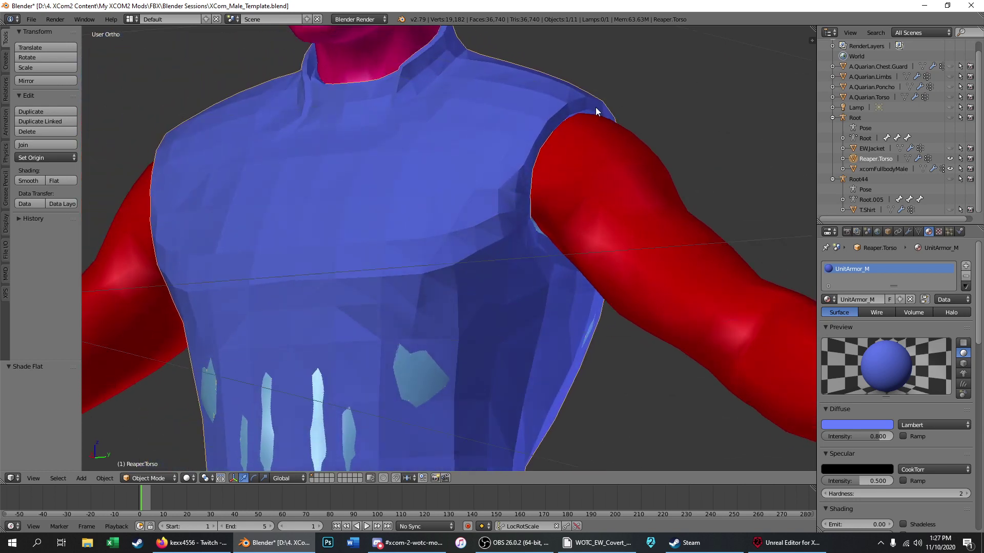
Step: Examine the shoulder edge up close and apply smooth shading to Reaper.Torso
{"action": "scroll", "coordinate": [597, 109], "scroll_direction": "up", "scroll_amount": 5}
{"action": "mouse_move", "coordinate": [546, 99]}
{"action": "middle_mouse_down"}
{"action": "mouse_move", "coordinate": [582, 97]}
{"action": "mouse_move", "coordinate": [565, 90]}
{"action": "mouse_move", "coordinate": [558, 100]}
{"action": "middle_mouse_up"}
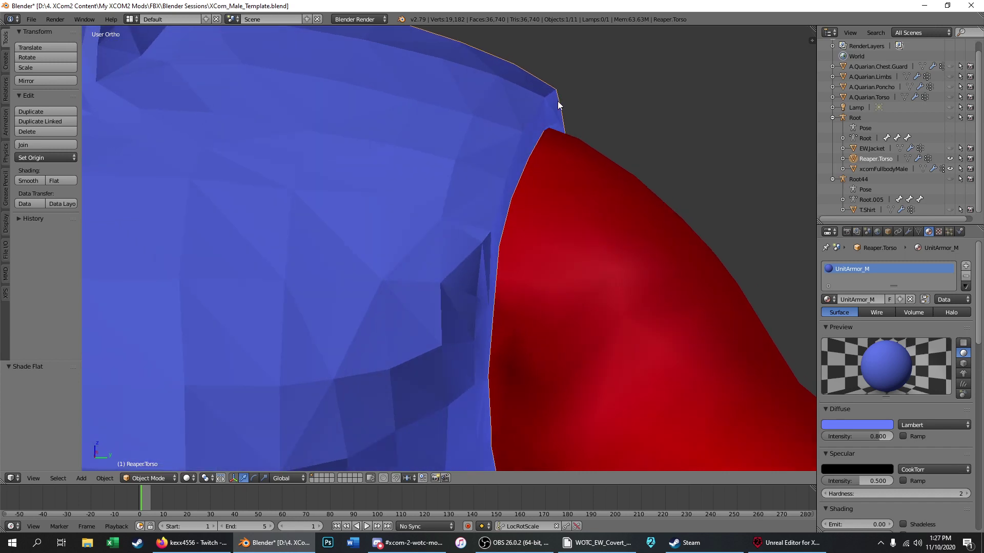
{"action": "left_click", "coordinate": [28, 180]}
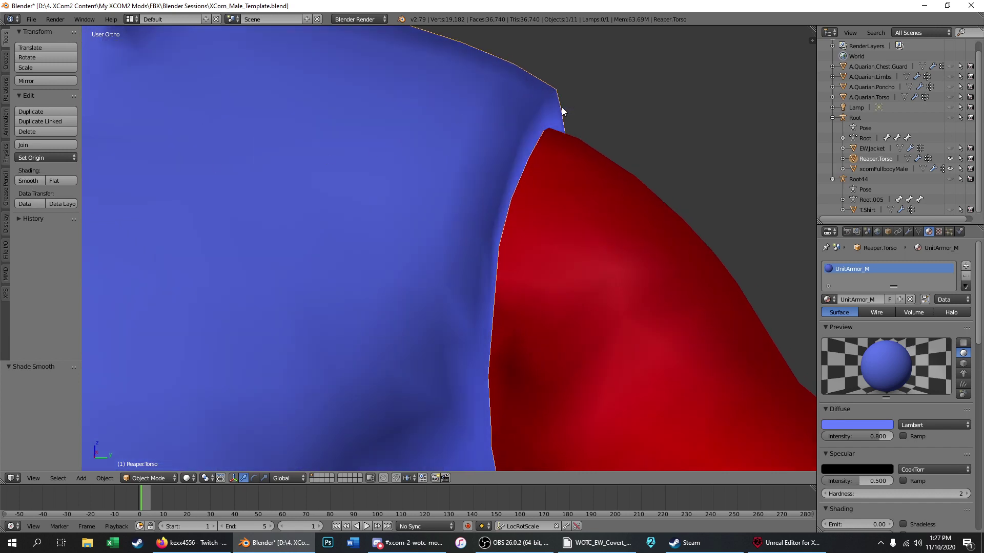
{"action": "middle_click_drag", "start_coordinate": [527, 121], "coordinate": [518, 126]}
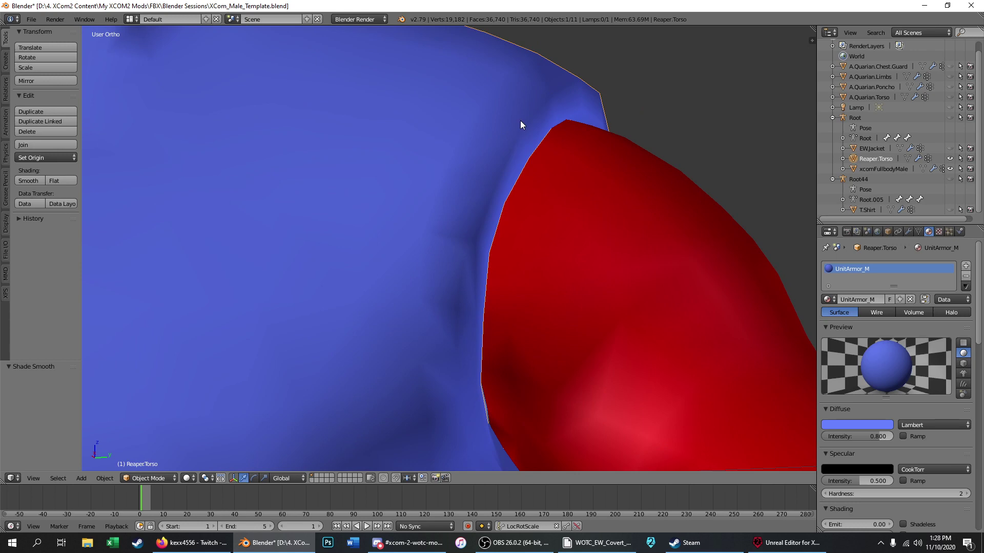
Step: Select the chain of five vertices along the front of the armhole on Reaper.Torso and mark their connecting edges sharp
{"action": "key", "text": "Tab"}
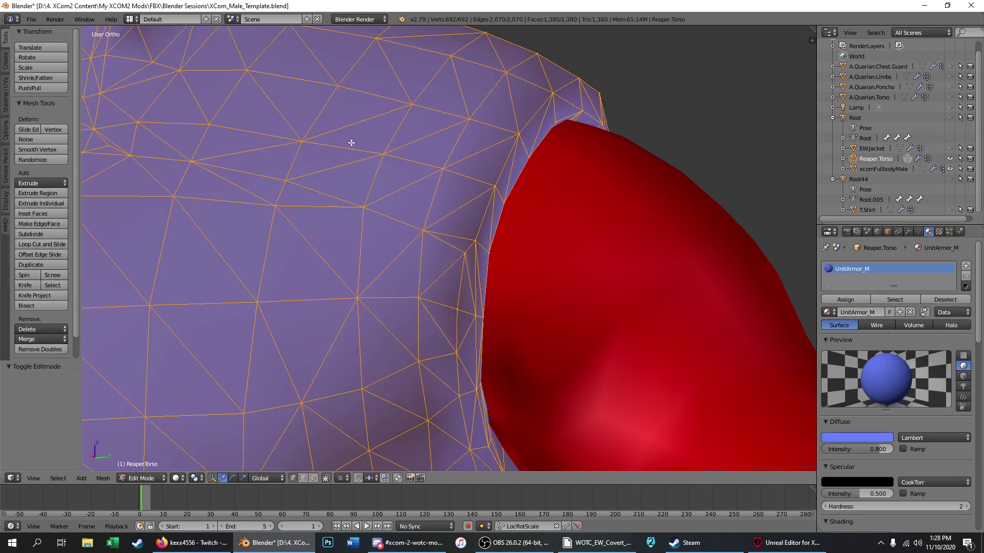
{"action": "left_click", "coordinate": [6, 94]}
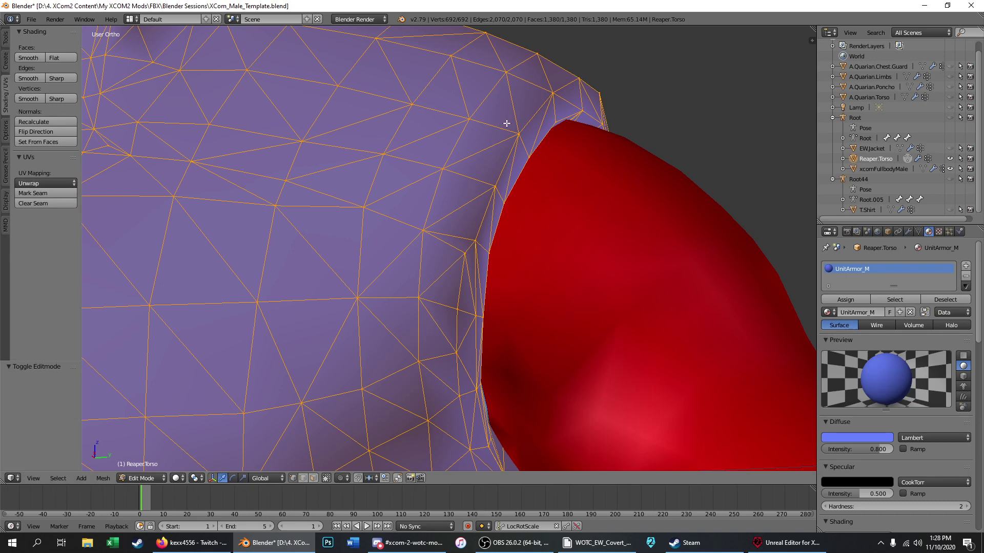
{"action": "key", "text": "a"}
{"action": "right_click", "coordinate": [550, 98]}
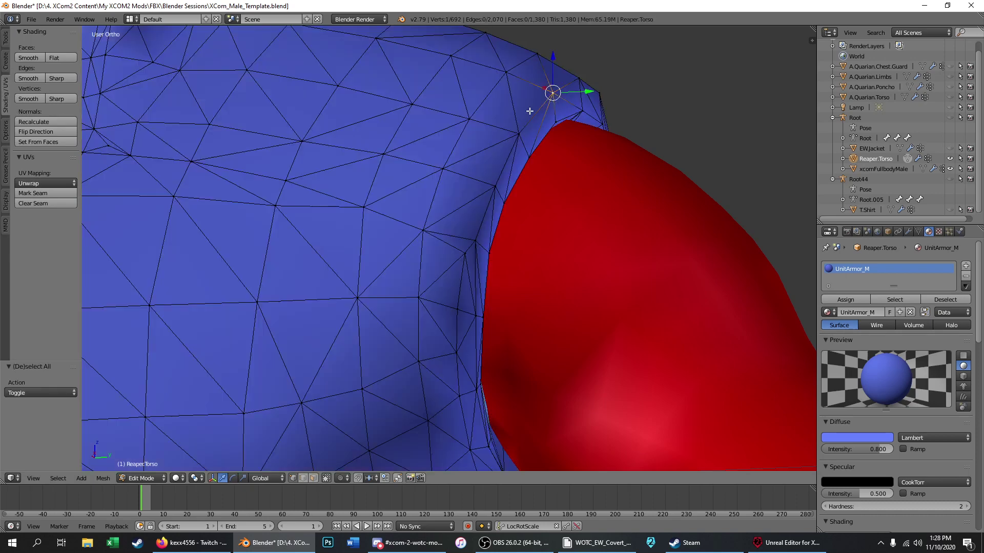
{"action": "right_click", "coordinate": [519, 134], "text": "shift"}
{"action": "right_click", "coordinate": [495, 188], "text": "shift"}
{"action": "right_click", "coordinate": [476, 241], "text": "shift"}
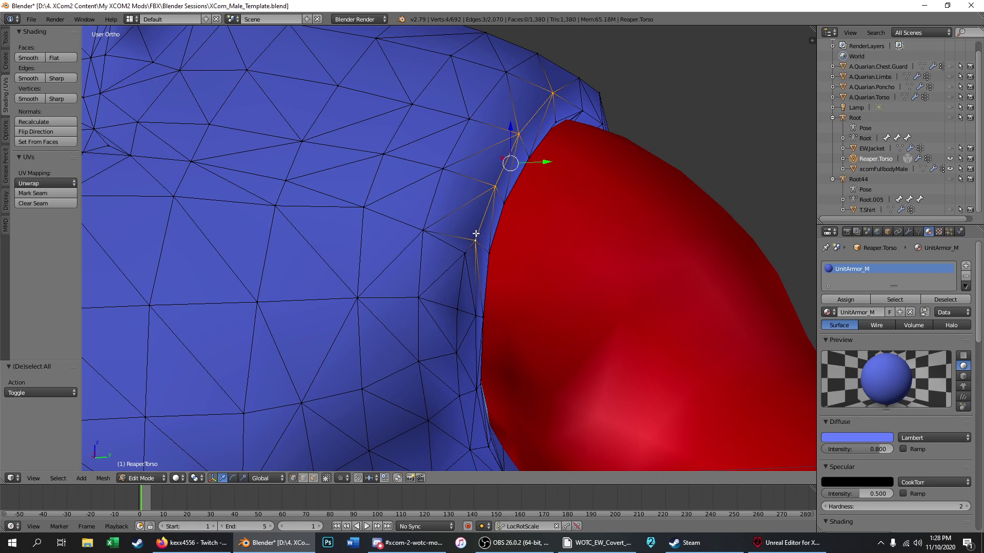
{"action": "right_click", "coordinate": [578, 82], "text": "shift"}
{"action": "middle_click_drag", "start_coordinate": [577, 84], "coordinate": [546, 119]}
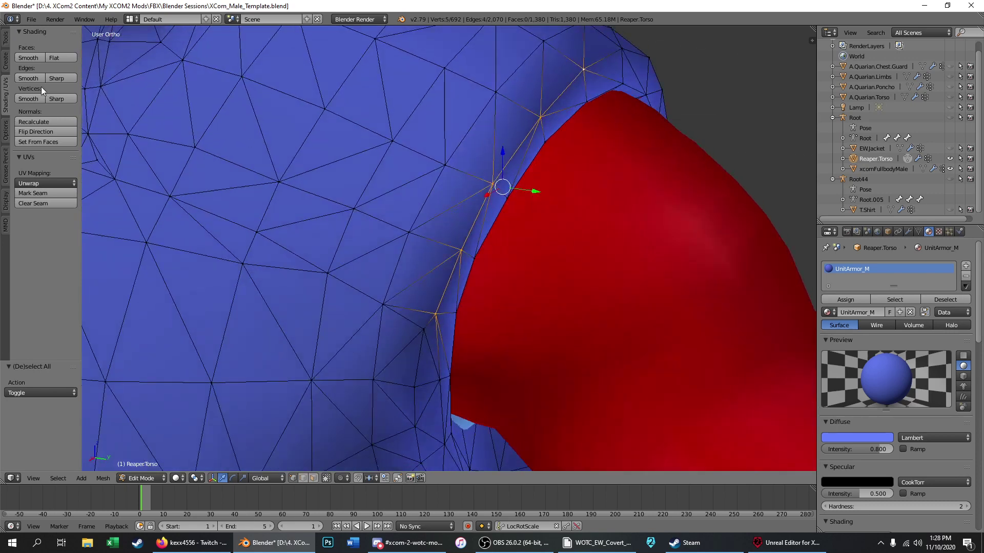
{"action": "left_click", "coordinate": [59, 78]}
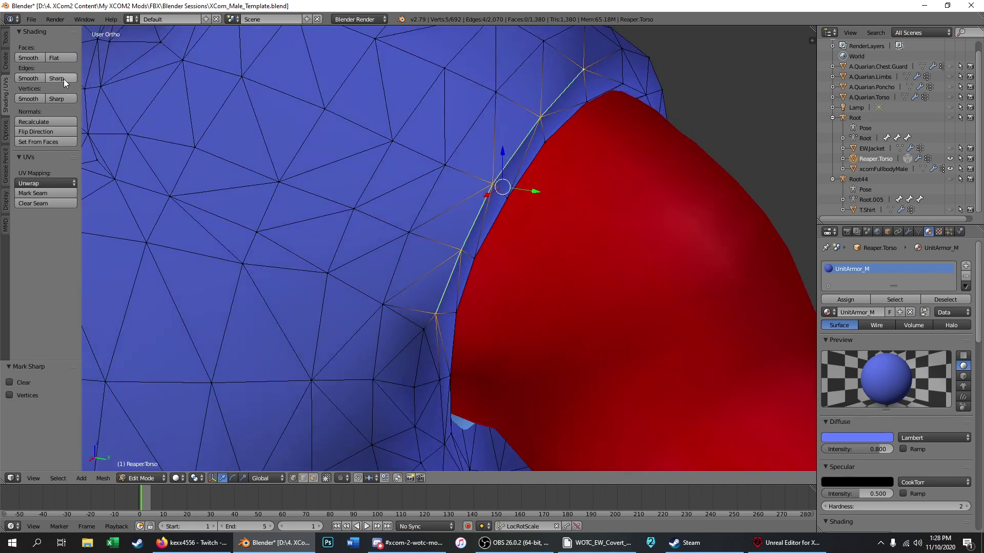
{"action": "key", "text": "a"}
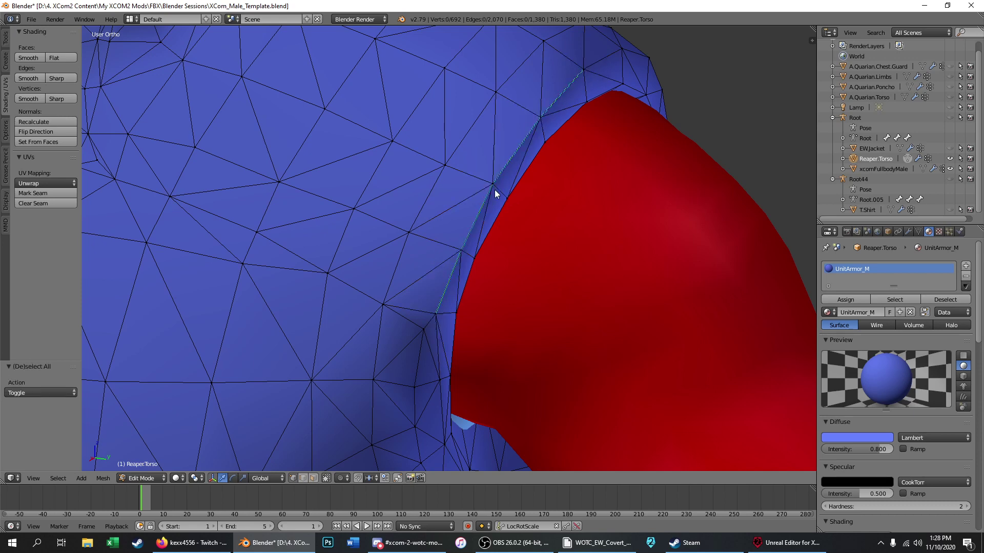
Step: Reapply smooth shading to Reaper.Torso in object mode, examine the sharp armhole edge, and return to mesh editing
{"action": "key", "text": "Tab"}
{"action": "middle_click_drag", "start_coordinate": [493, 189], "coordinate": [359, 205]}
{"action": "left_click", "coordinate": [32, 180]}
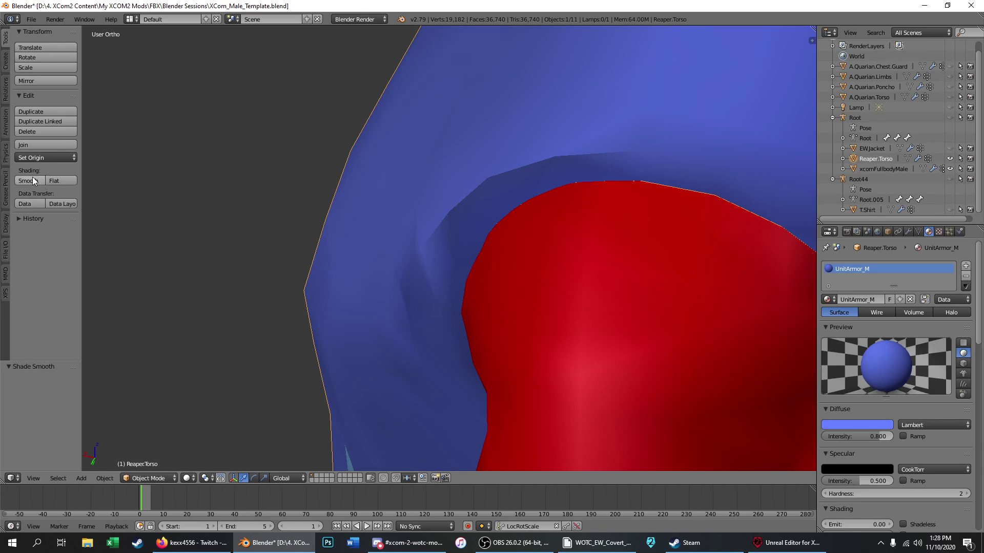
{"action": "middle_click_drag", "start_coordinate": [402, 179], "coordinate": [488, 229]}
{"action": "scroll", "coordinate": [484, 204], "scroll_direction": "down", "scroll_amount": 3}
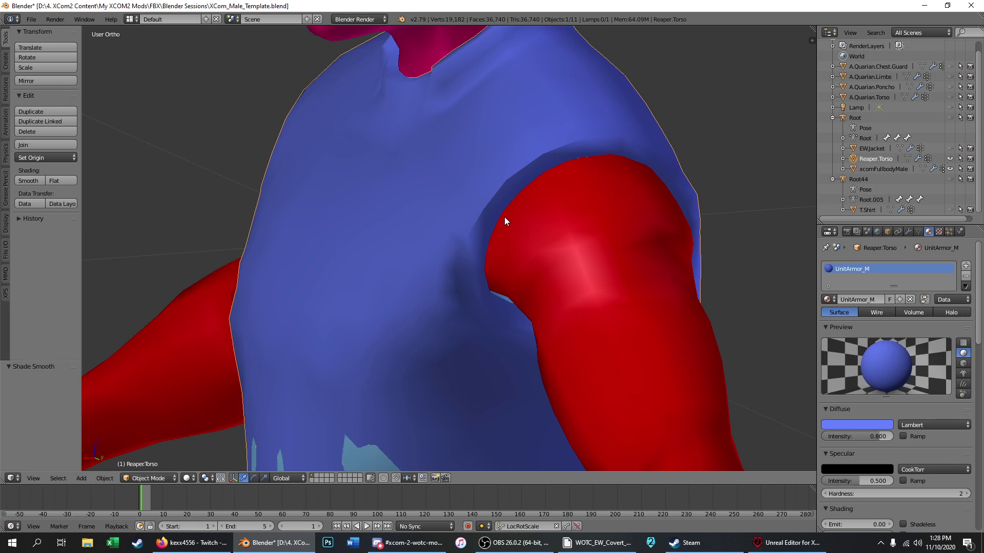
{"action": "key", "text": "Tab"}
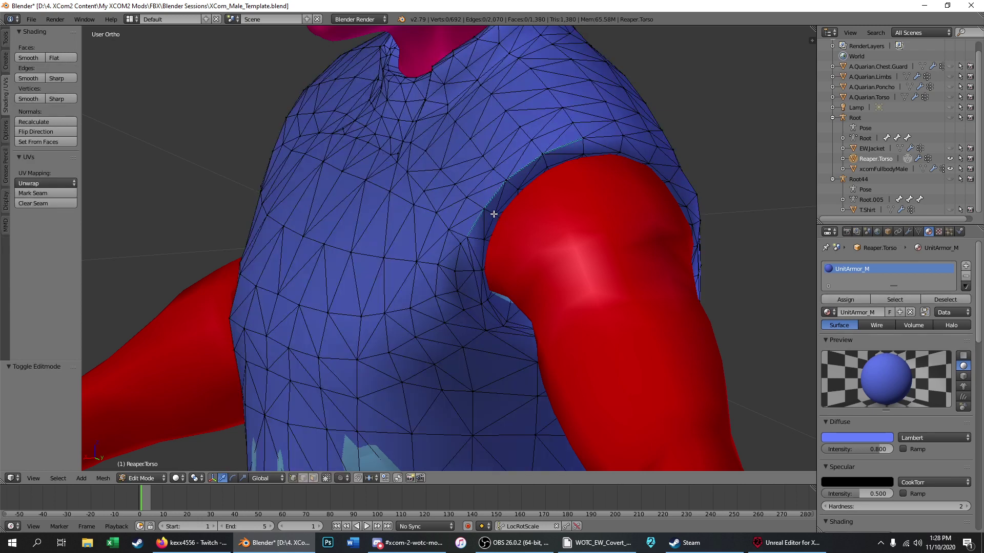
Step: Undo the last edits to the vertices along the torso's armhole edge and clear the selection
{"action": "key", "text": "ctrl+z"}
{"action": "key", "text": "ctrl+z"}
{"action": "key", "text": "ctrl+z"}
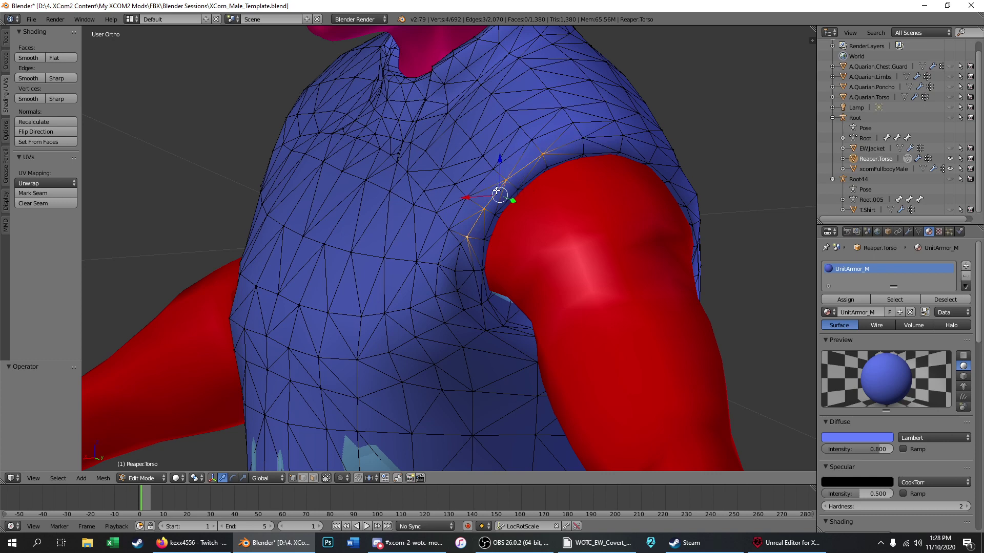
{"action": "key", "text": "a"}
{"action": "scroll", "coordinate": [496, 190], "scroll_direction": "up", "scroll_amount": 1}
{"action": "key", "text": "KP_3"}
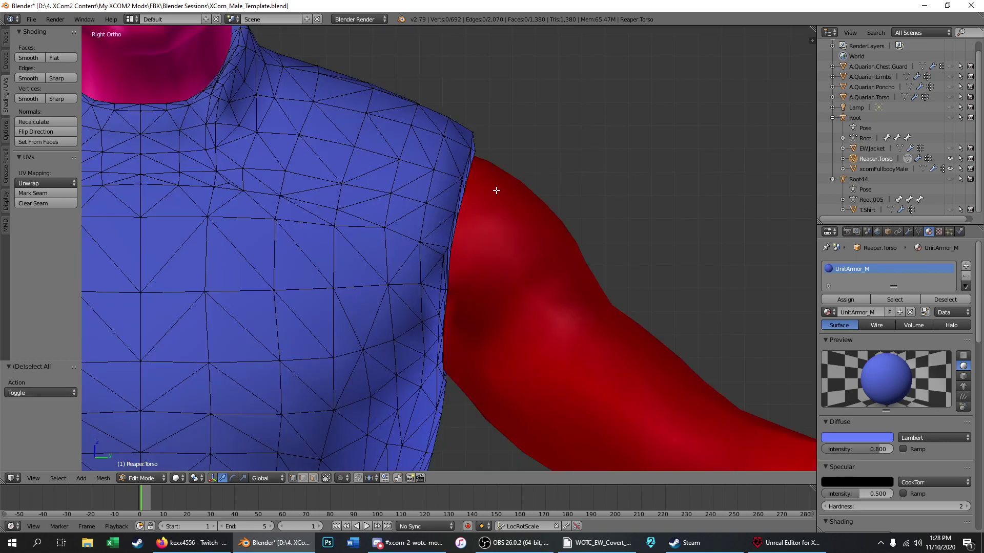
Step: Examine the torso's shoulder and armhole fit on the body in solid and wireframe shading
{"action": "key", "text": "Tab"}
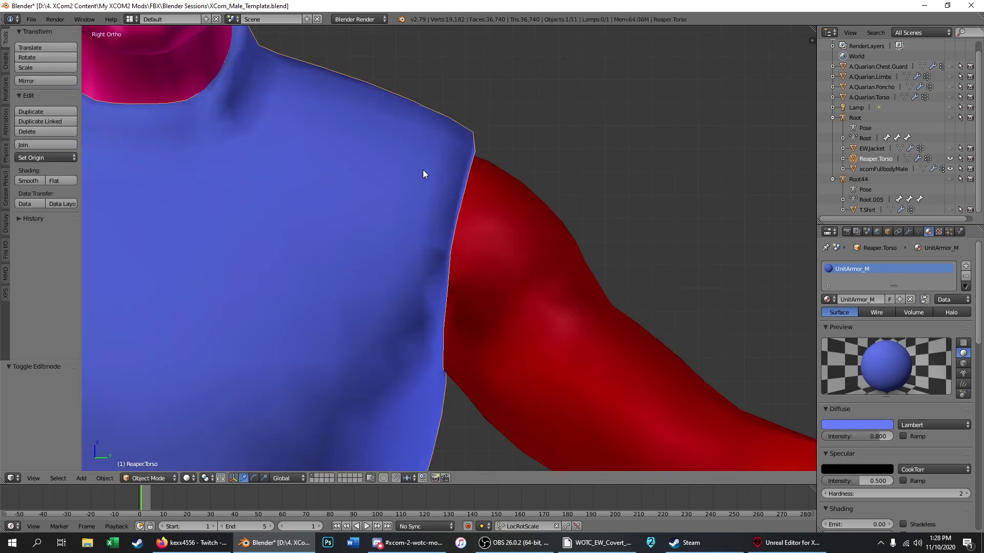
{"action": "scroll", "coordinate": [423, 170], "scroll_direction": "down", "scroll_amount": 3}
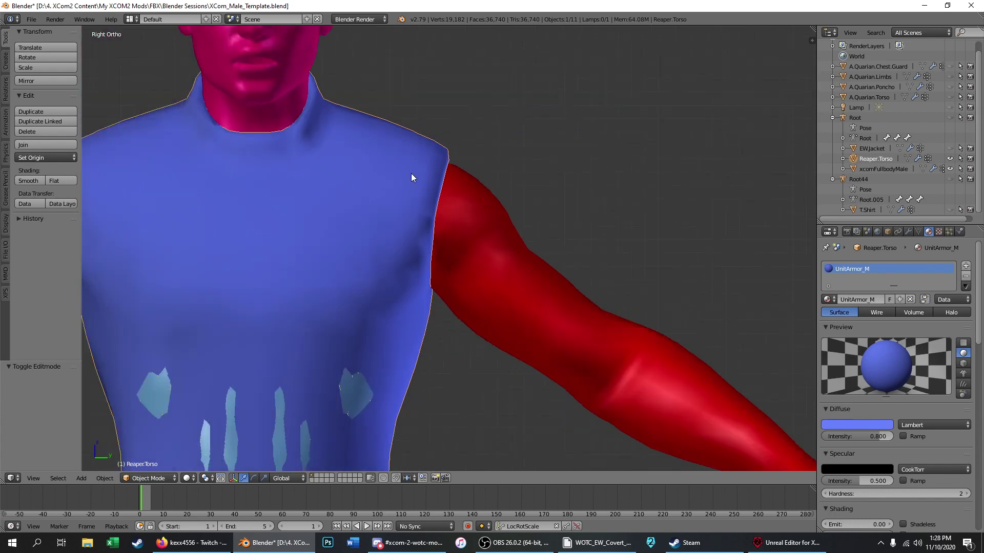
{"action": "scroll", "coordinate": [411, 152], "scroll_direction": "down", "scroll_amount": 4}
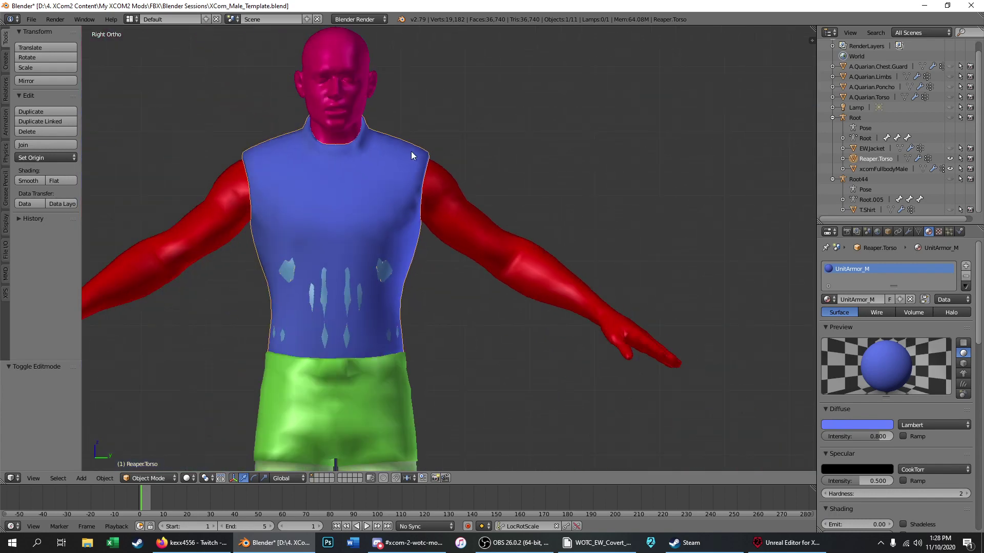
{"action": "key", "text": "Tab"}
{"action": "key", "text": "z"}
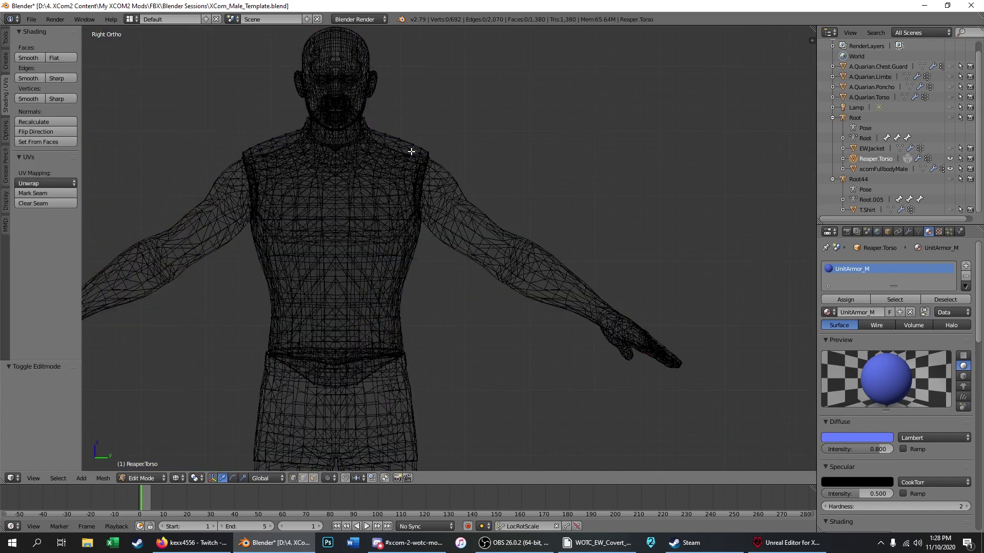
{"action": "key", "text": "Tab"}
{"action": "key", "text": "z"}
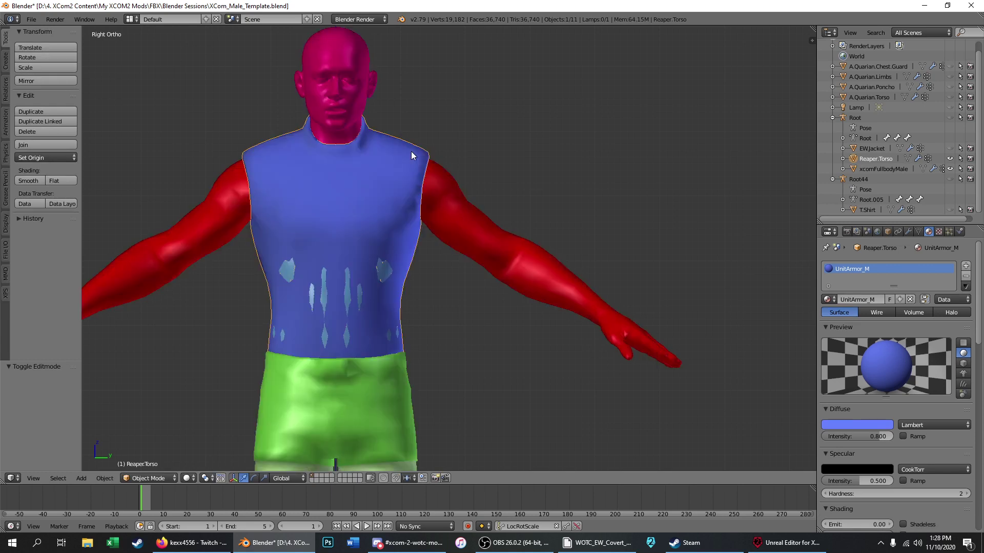
Step: Select the full body mesh together with Reaper.Torso and enter Edit Mode on the torso
{"action": "right_click", "coordinate": [451, 183]}
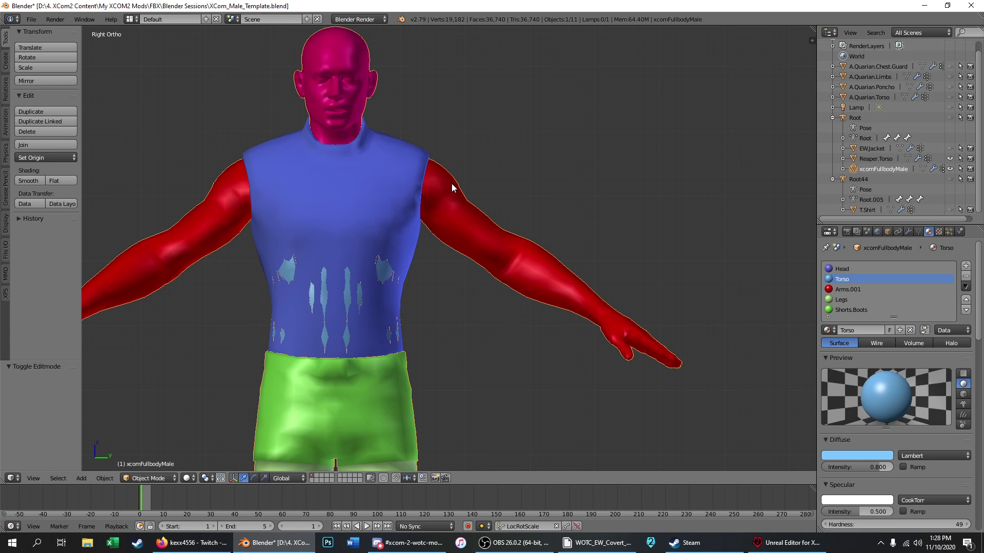
{"action": "right_click", "coordinate": [410, 147]}
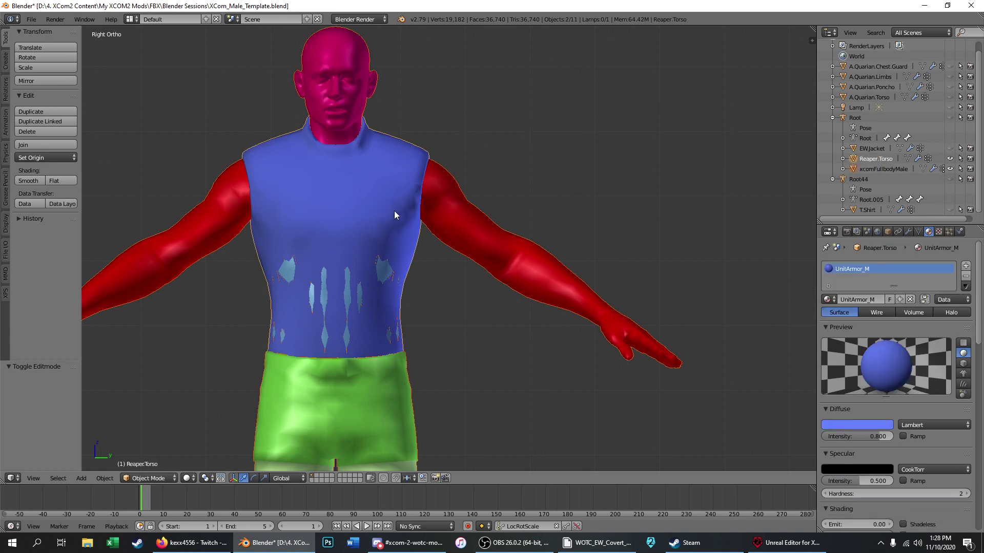
{"action": "key", "text": "Tab"}
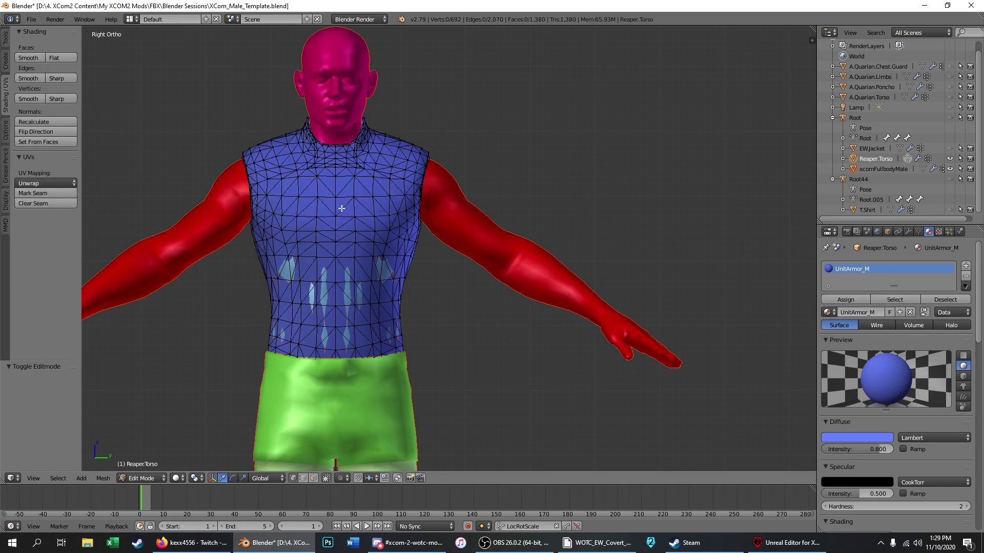
Step: Compare the torso mesh with the underlying body in wireframe from the Right and Front orthographic views
{"action": "middle_click_drag", "start_coordinate": [342, 209], "coordinate": [415, 218]}
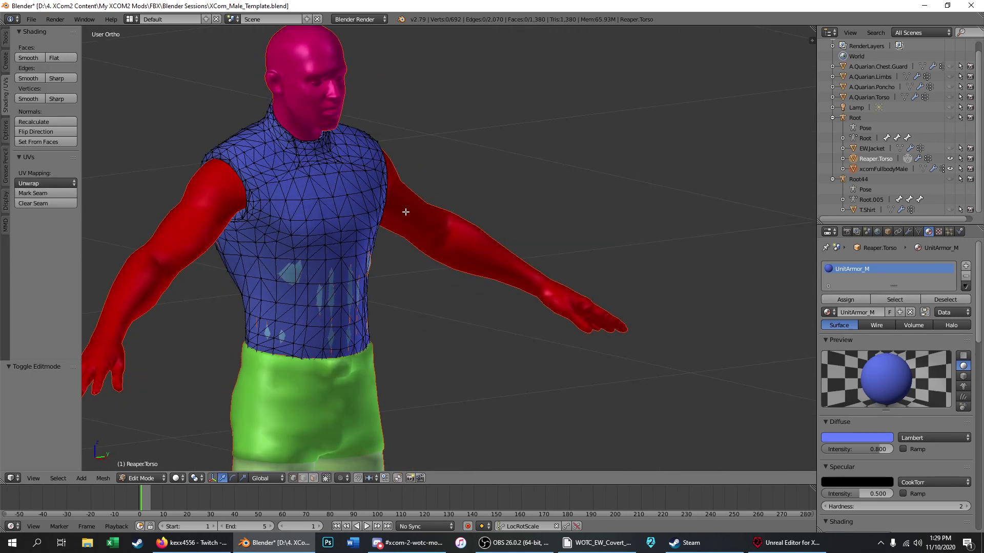
{"action": "key", "text": "KP_3"}
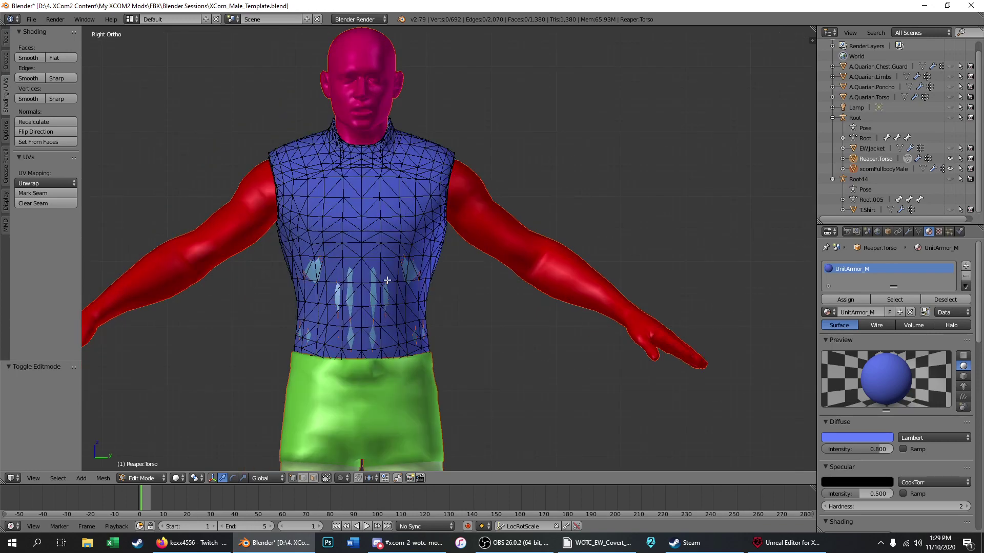
{"action": "key", "text": "z"}
{"action": "scroll", "coordinate": [378, 158], "scroll_direction": "up", "scroll_amount": 5}
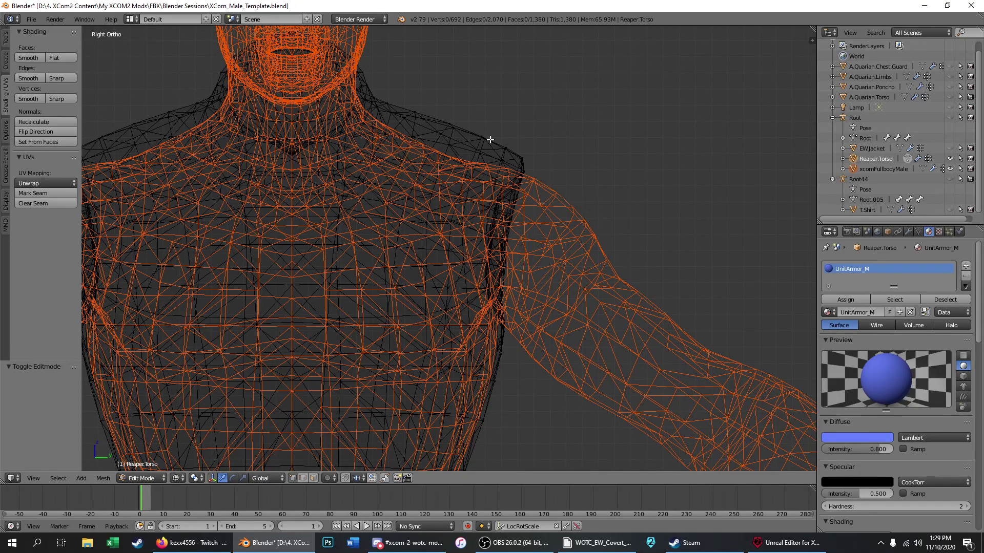
{"action": "scroll", "coordinate": [491, 139], "scroll_direction": "down", "scroll_amount": 5}
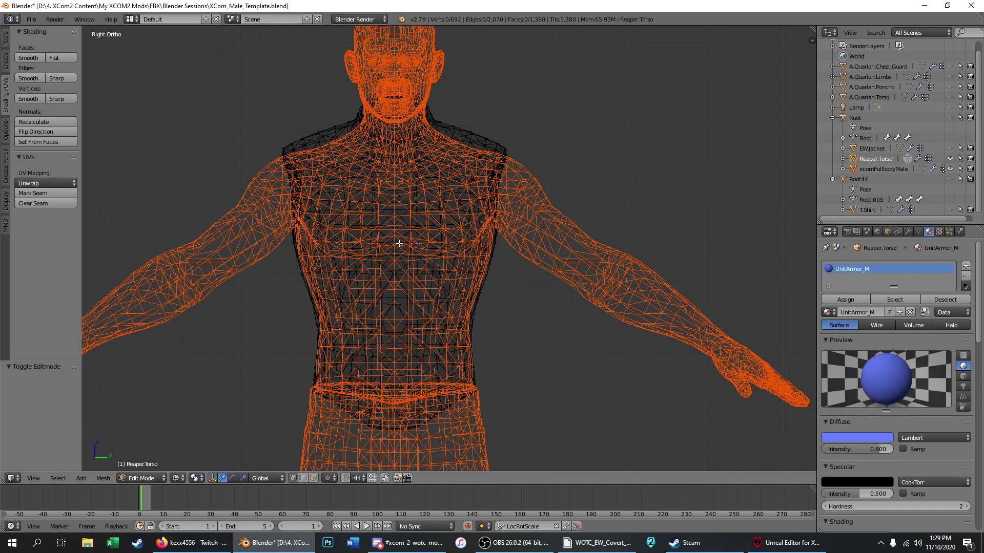
{"action": "key", "text": "KP_1"}
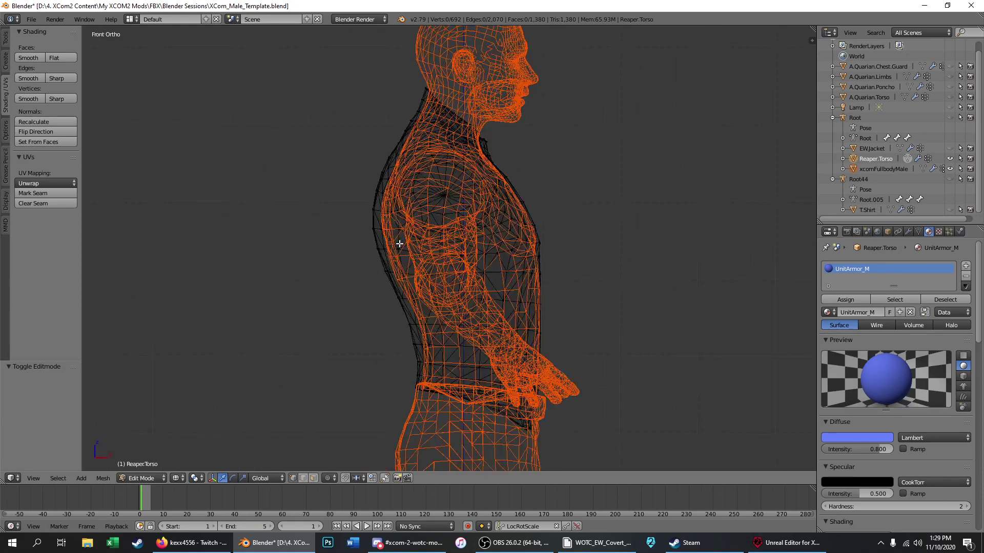
{"action": "key", "text": "z"}
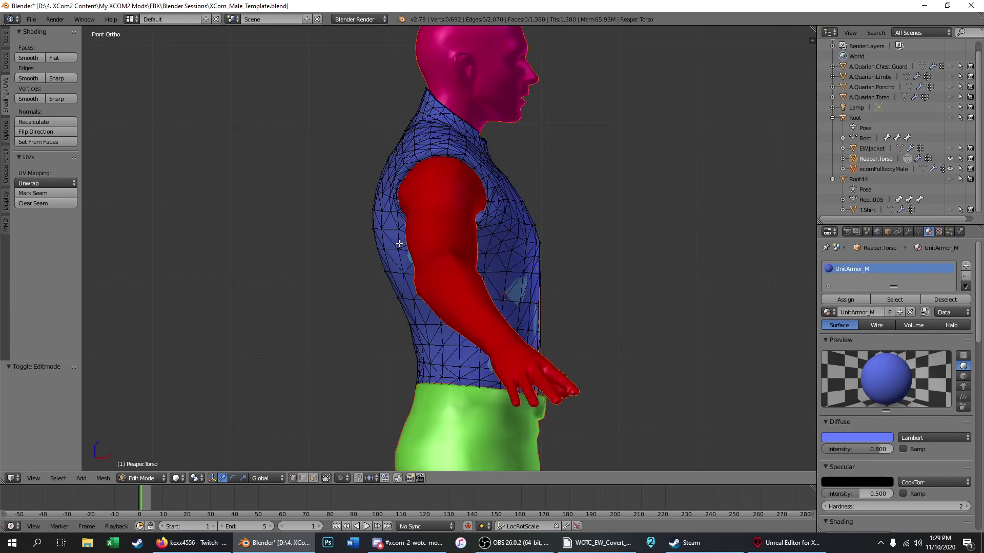
Step: Select four torso vertices along the top ridge of one shoulder, from near the collar outward
{"action": "key", "text": "KP_3"}
{"action": "scroll", "coordinate": [329, 159], "scroll_direction": "up", "scroll_amount": 4}
{"action": "scroll", "coordinate": [329, 160], "scroll_direction": "up", "scroll_amount": 2}
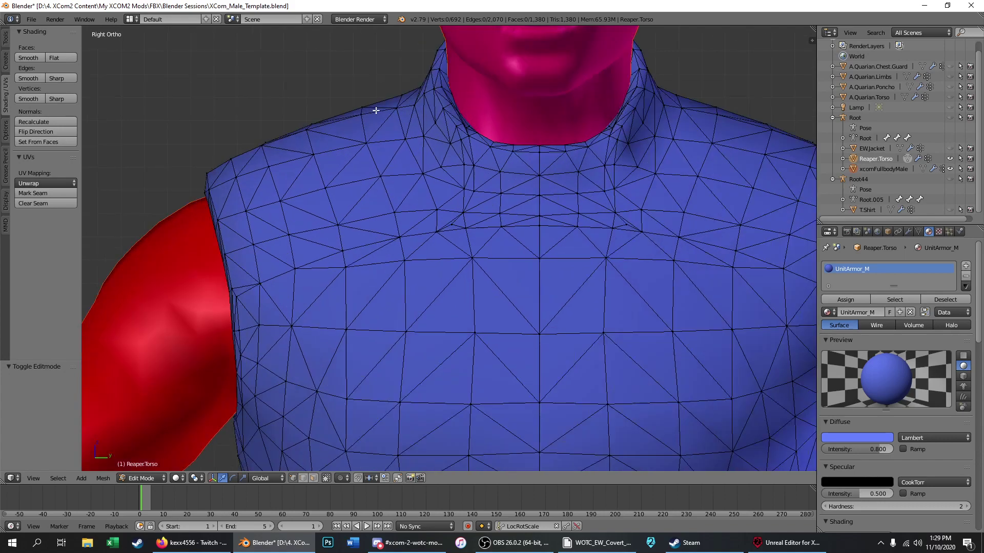
{"action": "right_click", "coordinate": [395, 109]}
{"action": "right_click", "coordinate": [362, 115], "text": "shift"}
{"action": "right_click", "coordinate": [312, 131], "text": "shift"}
{"action": "key", "text": "ctrl+z"}
{"action": "right_click", "coordinate": [309, 131], "text": "shift"}
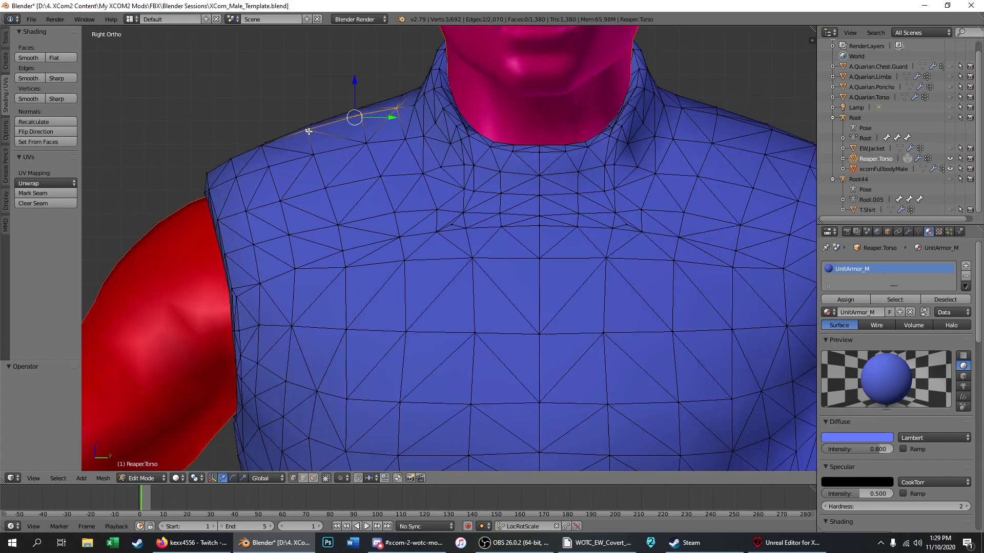
{"action": "right_click", "coordinate": [267, 150], "text": "shift"}
{"action": "middle_click_drag", "start_coordinate": [269, 150], "coordinate": [316, 178]}
{"action": "key", "text": "KP_1"}
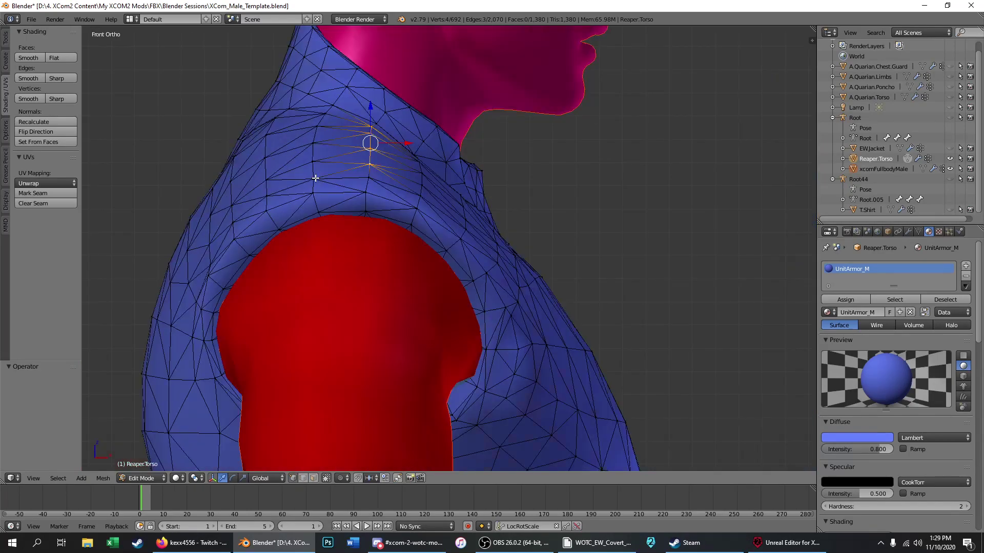
Step: Extend the selection with circle select through the wireframe to cover the top ridge vertices of both shoulders
{"action": "key", "text": "z"}
{"action": "scroll", "coordinate": [376, 136], "scroll_direction": "up", "scroll_amount": 9}
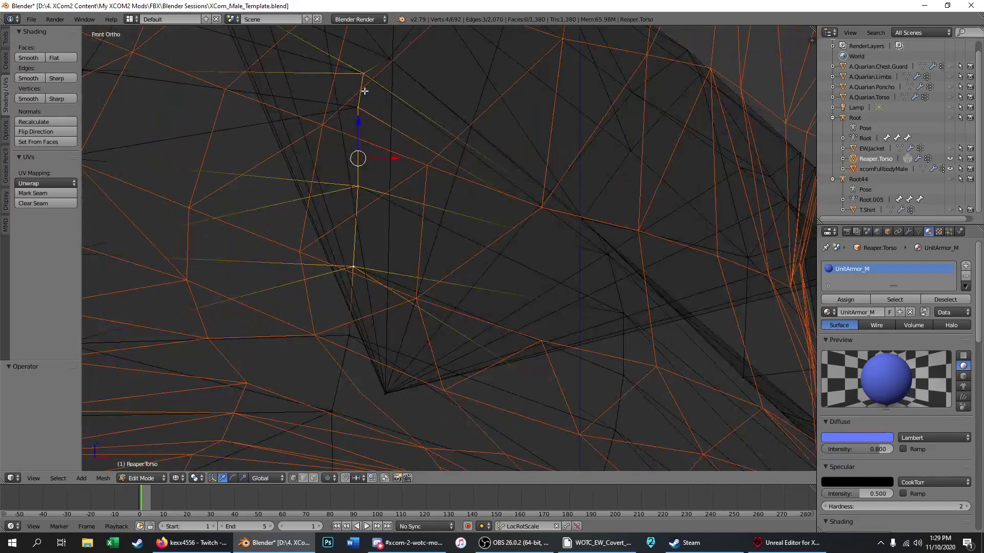
{"action": "key", "text": "c"}
{"action": "scroll", "coordinate": [362, 91], "scroll_direction": "up", "scroll_amount": 5}
{"action": "left_click", "coordinate": [360, 91]}
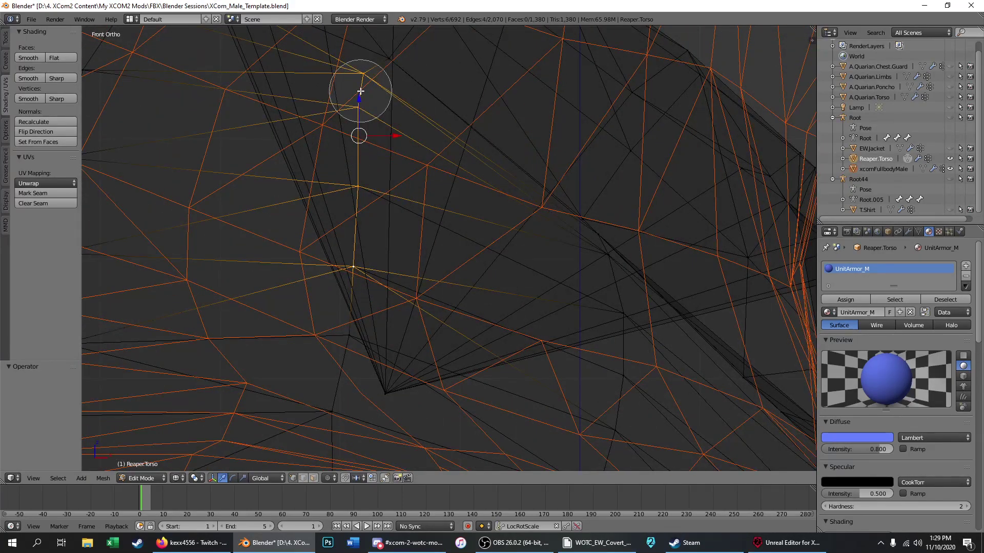
{"action": "mouse_move", "coordinate": [360, 90]}
{"action": "left_mouse_down"}
{"action": "mouse_move", "coordinate": [359, 169]}
{"action": "mouse_move", "coordinate": [334, 256]}
{"action": "mouse_move", "coordinate": [340, 327]}
{"action": "mouse_move", "coordinate": [330, 409]}
{"action": "left_mouse_up"}
{"action": "right_click", "coordinate": [322, 348]}
{"action": "scroll", "coordinate": [390, 204], "scroll_direction": "down", "scroll_amount": 7}
{"action": "key", "text": "z"}
{"action": "middle_click_drag", "start_coordinate": [391, 204], "coordinate": [345, 227]}
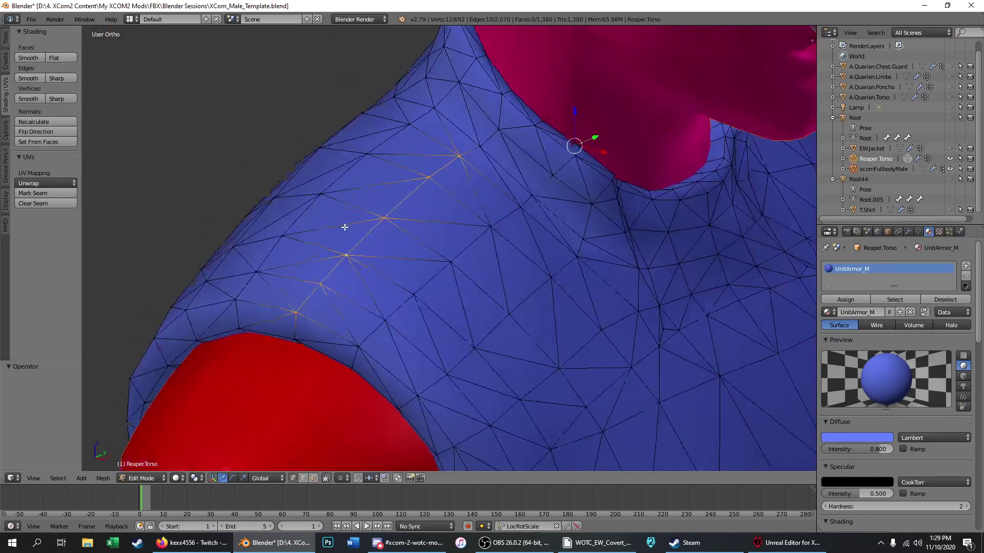
Step: Try lowering the selected shoulder ridge vertices along Z in the Right orthographic view and undo the move
{"action": "scroll", "coordinate": [345, 227], "scroll_direction": "down", "scroll_amount": 5}
{"action": "middle_click_drag", "start_coordinate": [433, 230], "coordinate": [365, 220]}
{"action": "key", "text": "KP_3"}
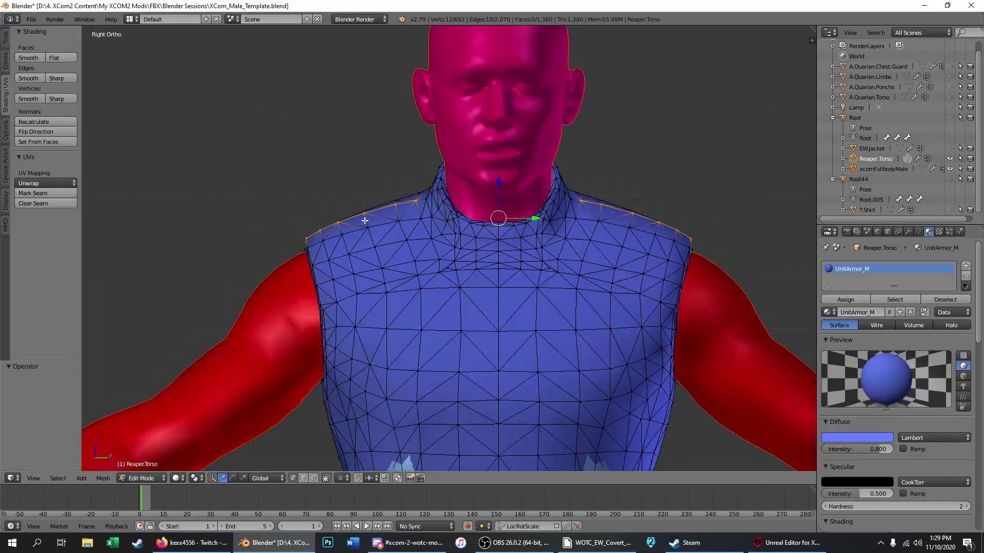
{"action": "mouse_move", "coordinate": [500, 178]}
{"action": "left_mouse_down"}
{"action": "mouse_move", "coordinate": [504, 189]}
{"action": "mouse_move", "coordinate": [500, 151]}
{"action": "mouse_move", "coordinate": [514, 200]}
{"action": "mouse_move", "coordinate": [507, 186]}
{"action": "left_mouse_up"}
{"action": "key", "text": "ctrl+z"}
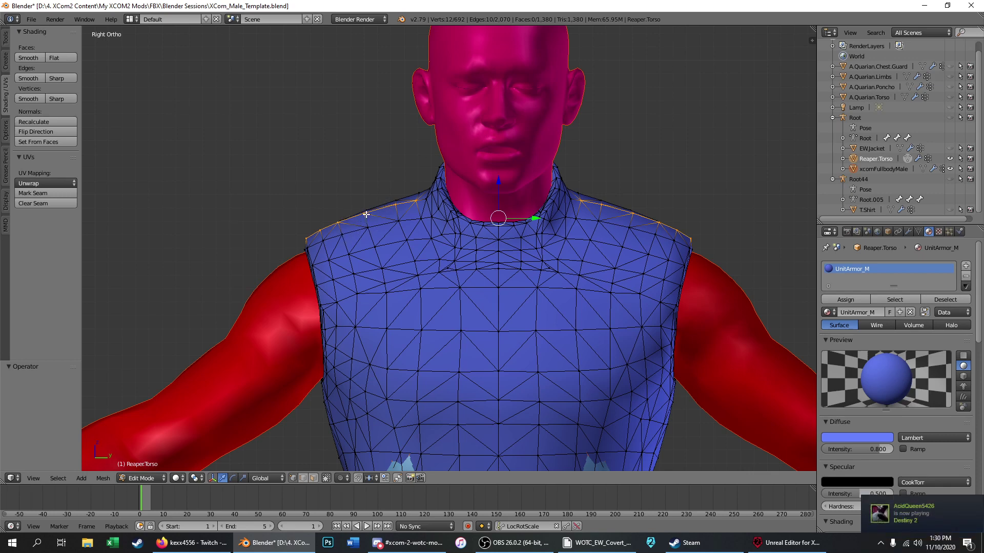
Step: Move the ridge vertices of both shoulders down 0.006 along Z in the Front orthographic view
{"action": "scroll", "coordinate": [351, 137], "scroll_direction": "down", "scroll_amount": 2}
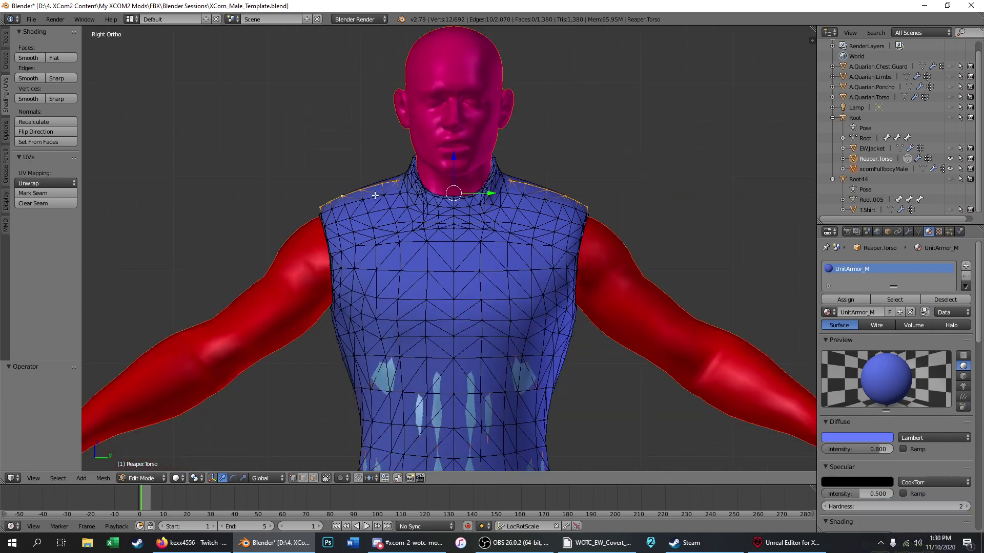
{"action": "scroll", "coordinate": [375, 196], "scroll_direction": "up", "scroll_amount": 2}
{"action": "key", "text": "KP_1"}
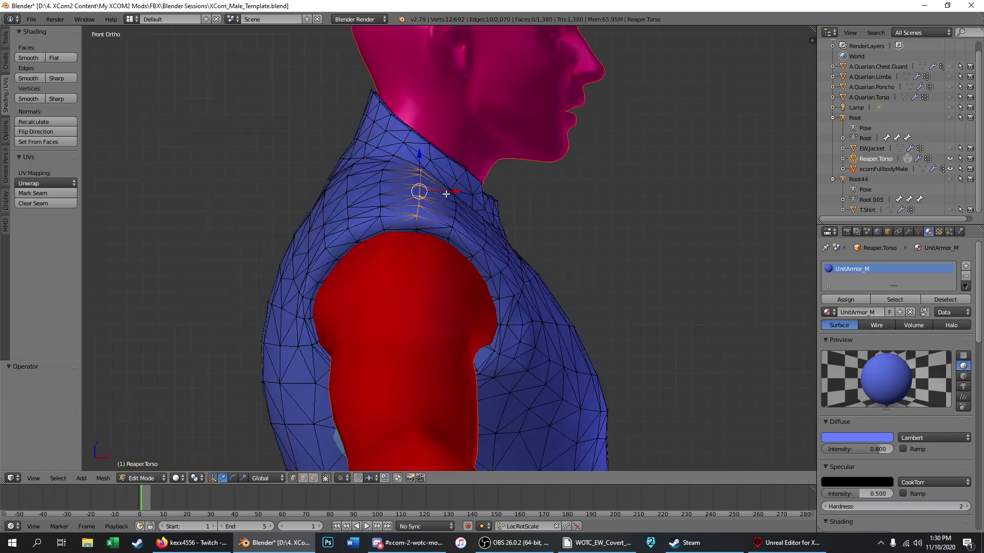
{"action": "scroll", "coordinate": [419, 164], "scroll_direction": "up", "scroll_amount": 2}
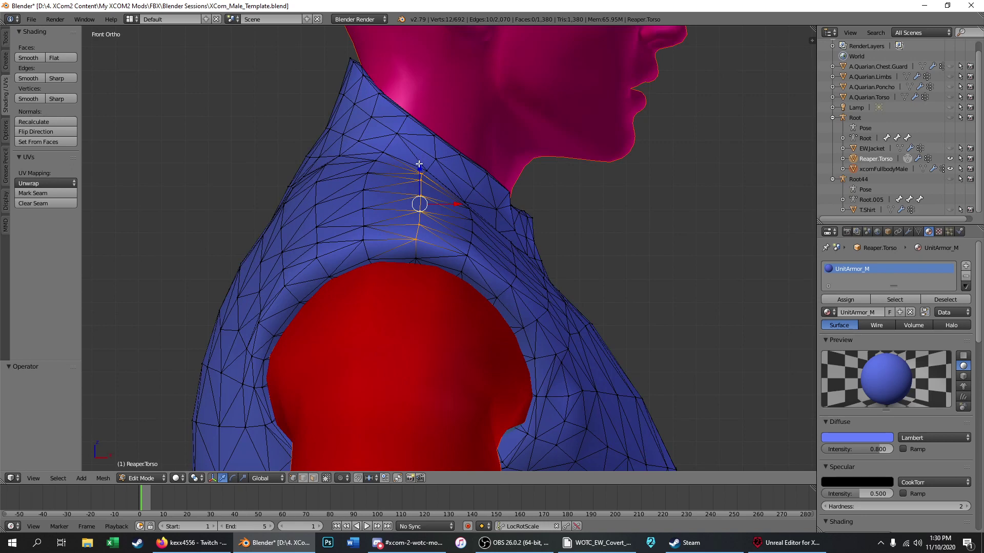
{"action": "left_click_drag", "start_coordinate": [419, 165], "coordinate": [422, 177]}
{"action": "scroll", "coordinate": [456, 234], "scroll_direction": "up", "scroll_amount": 2}
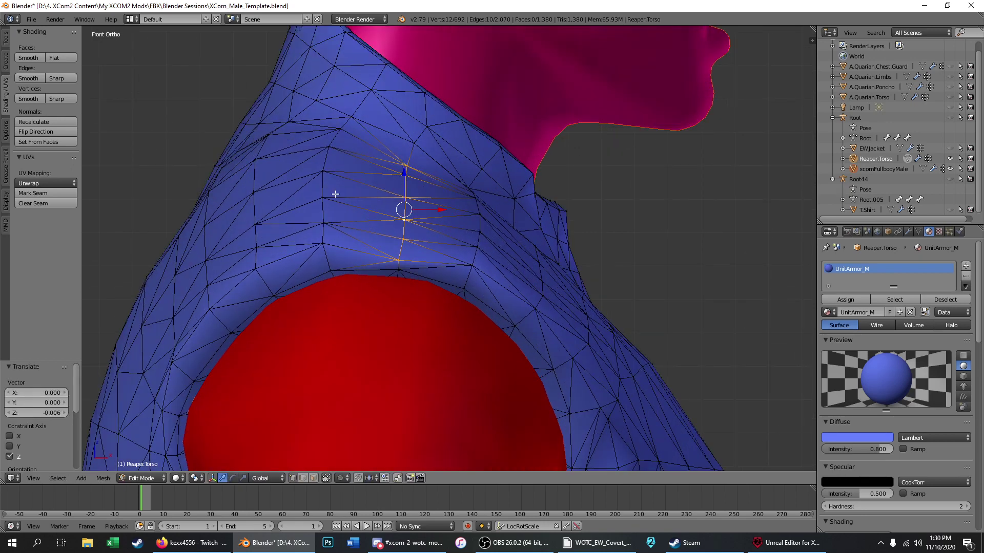
Step: Select three vertices just in front of one shoulder's ridge, lower them slightly along Z, and clear the selection
{"action": "middle_click_drag", "start_coordinate": [335, 194], "coordinate": [257, 182]}
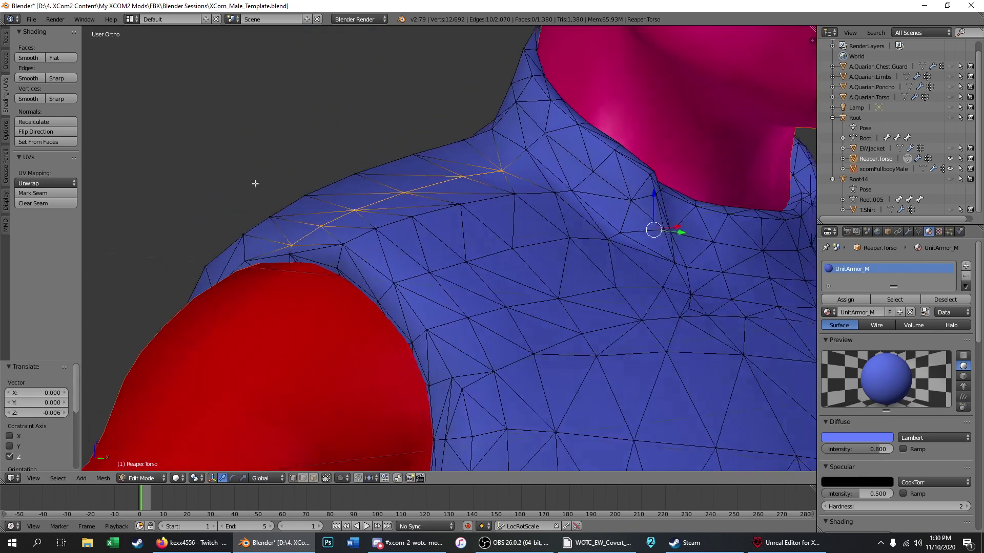
{"action": "key", "text": "a"}
{"action": "right_click", "coordinate": [511, 198]}
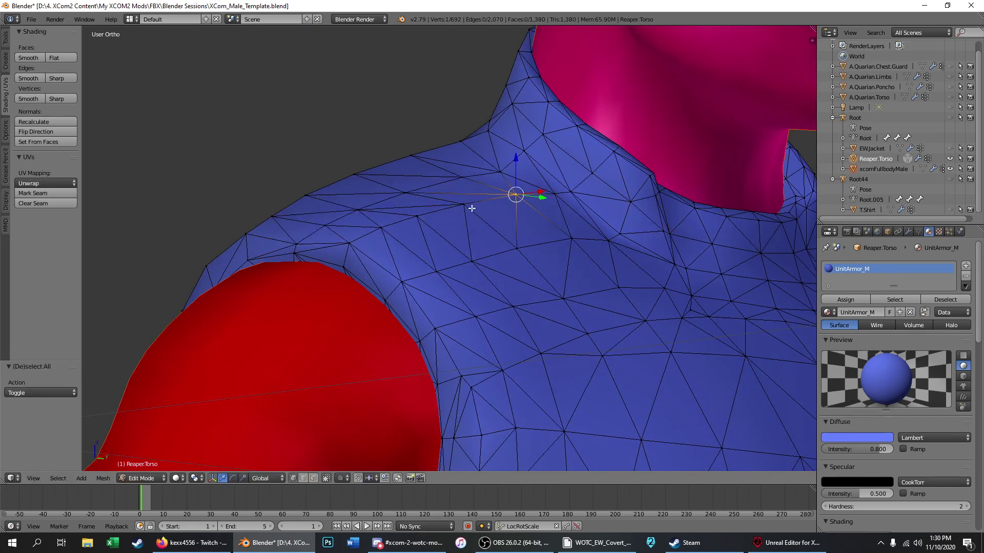
{"action": "right_click", "coordinate": [468, 208], "text": "shift"}
{"action": "right_click", "coordinate": [423, 216], "text": "shift"}
{"action": "middle_click_drag", "start_coordinate": [432, 215], "coordinate": [458, 177]}
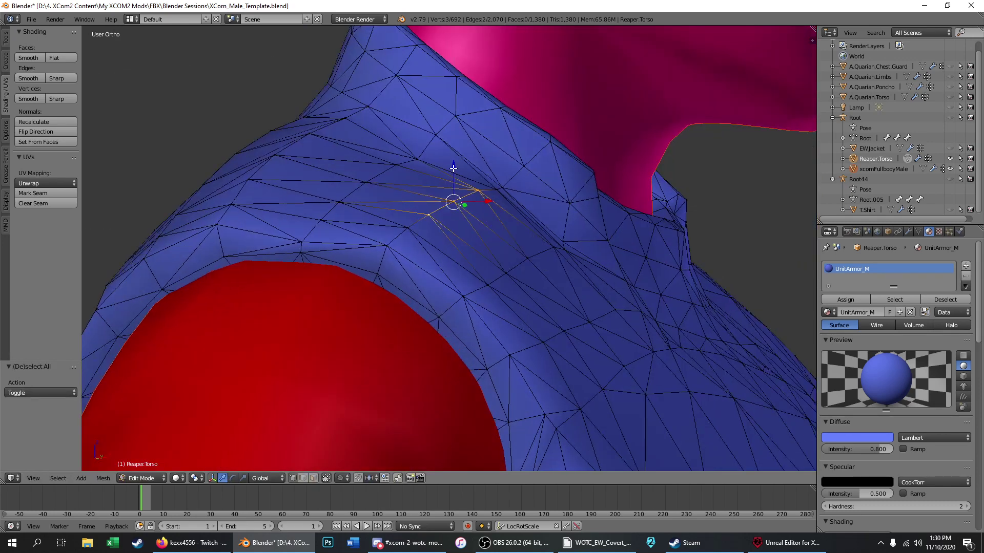
{"action": "left_click_drag", "start_coordinate": [453, 169], "coordinate": [450, 184]}
{"action": "right_click", "coordinate": [412, 234]}
{"action": "mouse_move", "coordinate": [412, 234]}
{"action": "middle_mouse_down"}
{"action": "mouse_move", "coordinate": [396, 235]}
{"action": "mouse_move", "coordinate": [410, 228]}
{"action": "middle_mouse_up"}
{"action": "key", "text": "a"}
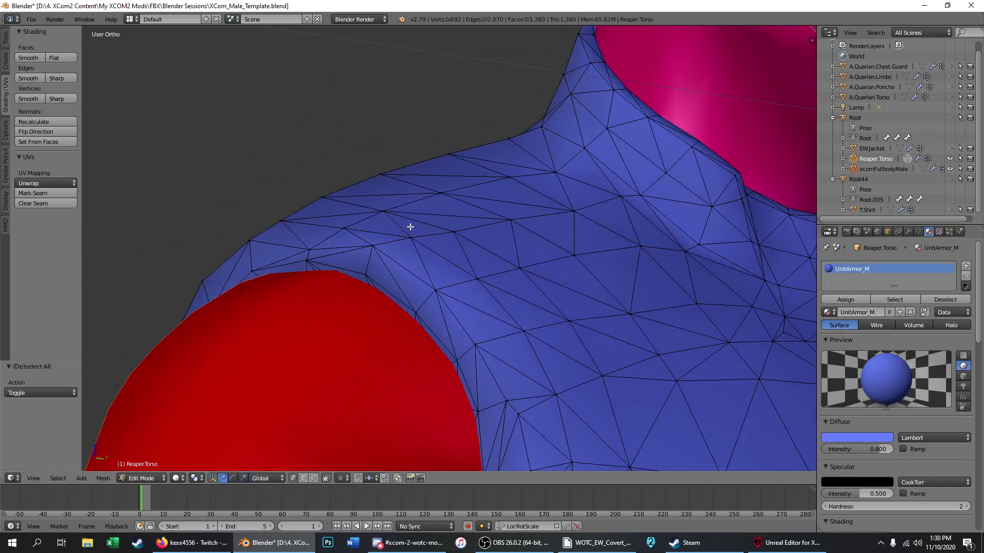
Step: Undo the recent shoulder vertex moves and restore the selection of both shoulder ridges
{"action": "key", "text": "ctrl+z"}
{"action": "key", "text": "ctrl+z"}
{"action": "key", "text": "ctrl+z"}
{"action": "key", "text": "ctrl+z"}
{"action": "key", "text": "ctrl+z"}
{"action": "key", "text": "ctrl+z"}
{"action": "left_click", "coordinate": [410, 227], "text": "alt"}
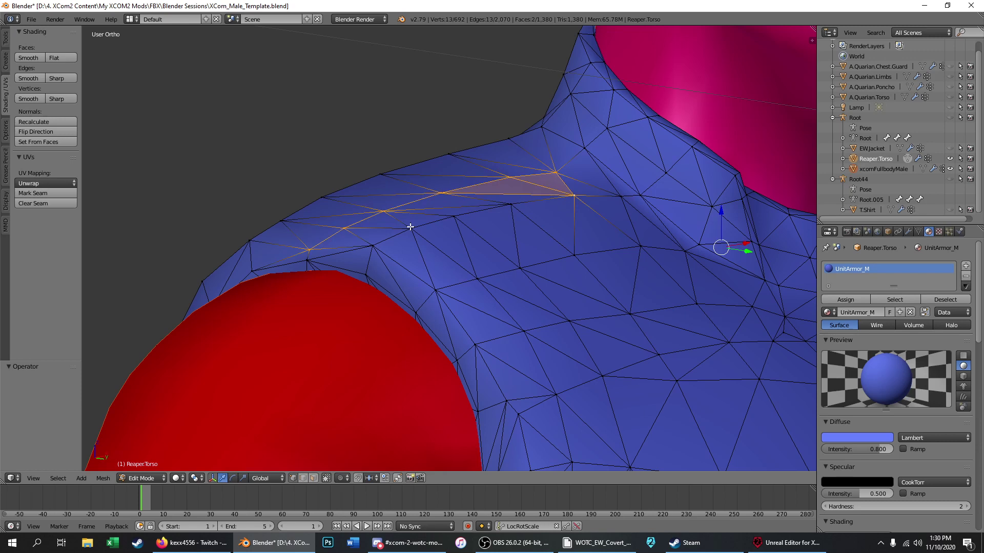
{"action": "scroll", "coordinate": [410, 227], "scroll_direction": "down", "scroll_amount": 4}
{"action": "key", "text": "ctrl+z"}
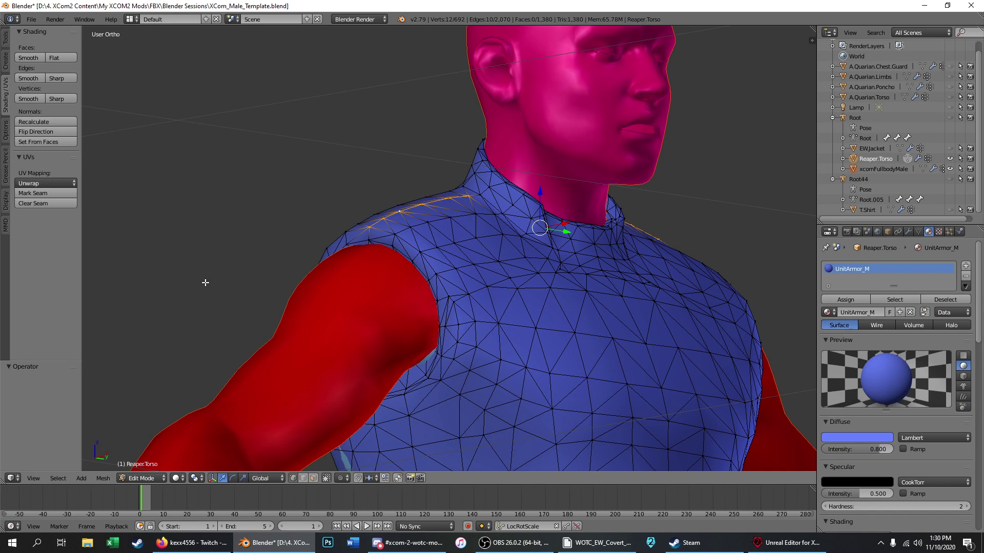
Step: Enable proportional editing and reduce its influence size to about 0.16 around the selected shoulder ridge vertices
{"action": "key", "text": "o"}
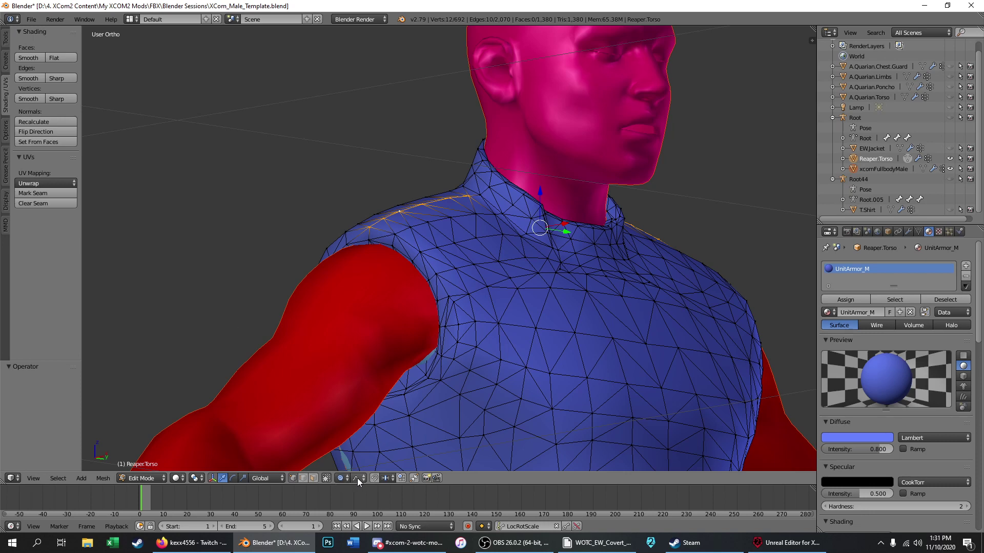
{"action": "scroll", "coordinate": [432, 176], "scroll_direction": "down", "scroll_amount": 6}
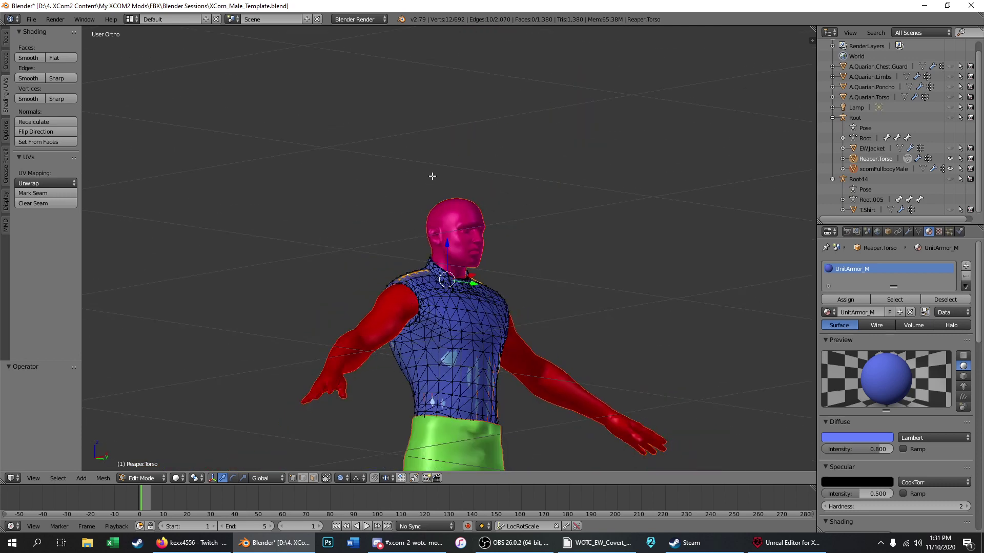
{"action": "scroll", "coordinate": [432, 176], "scroll_direction": "down", "scroll_amount": 3}
{"action": "key", "text": "KP_3"}
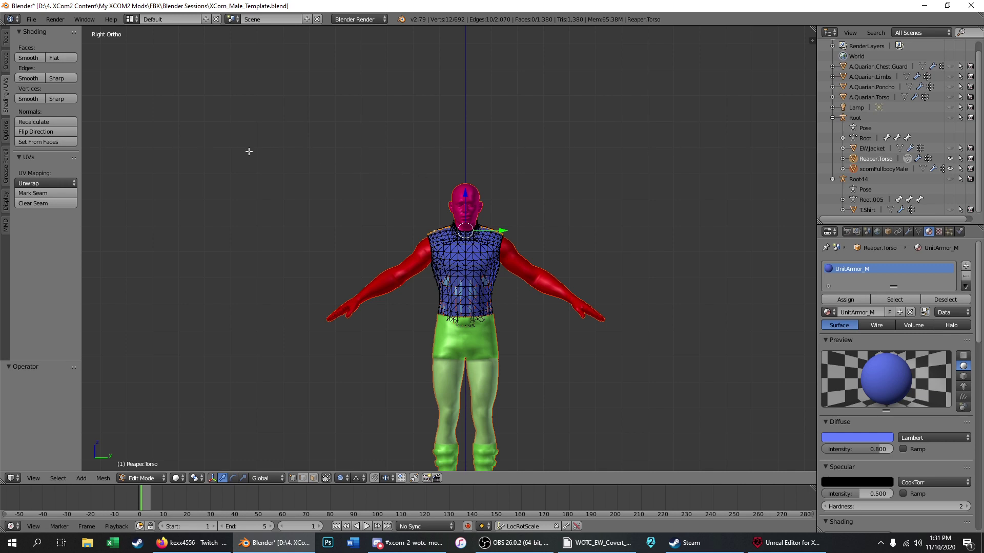
{"action": "left_click", "coordinate": [6, 38]}
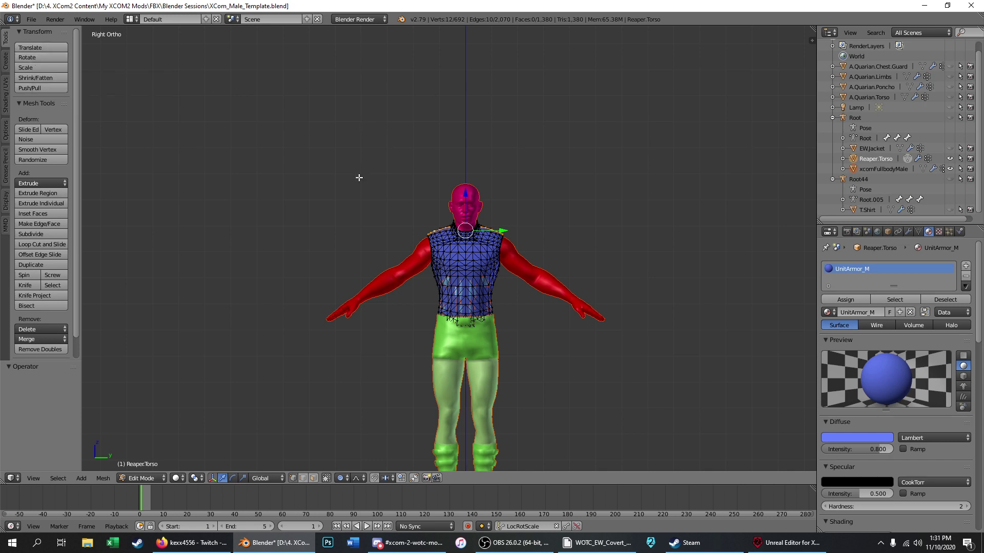
{"action": "key", "text": "r"}
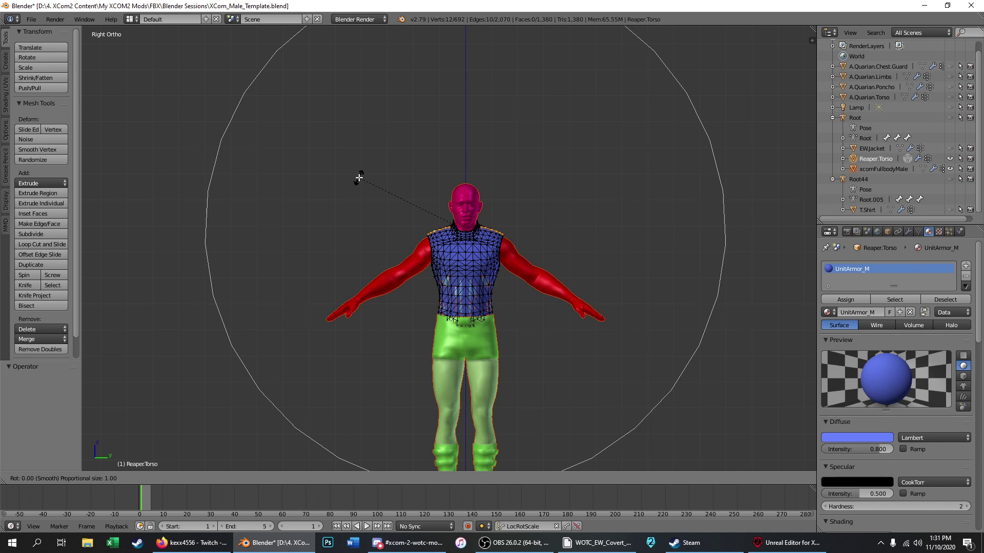
{"action": "scroll", "coordinate": [358, 178], "scroll_direction": "up", "scroll_amount": 3}
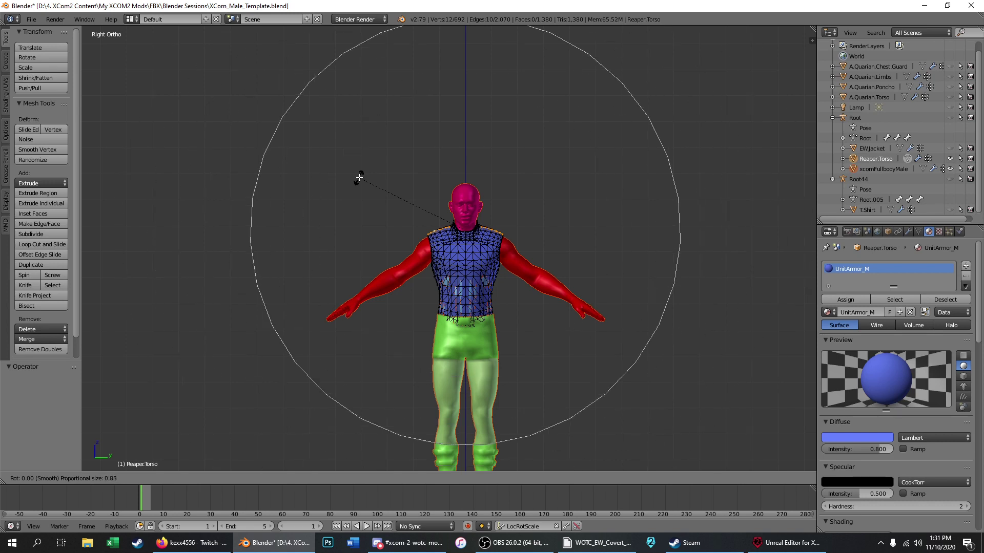
{"action": "scroll", "coordinate": [359, 177], "scroll_direction": "up", "scroll_amount": 19}
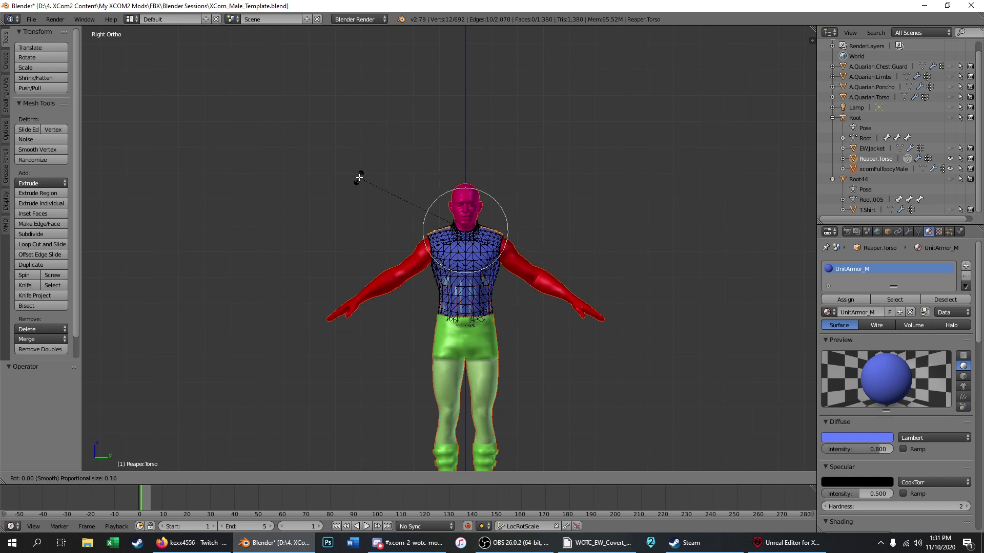
{"action": "scroll", "coordinate": [359, 178], "scroll_direction": "up", "scroll_amount": 1}
{"action": "right_click", "coordinate": [358, 178]}
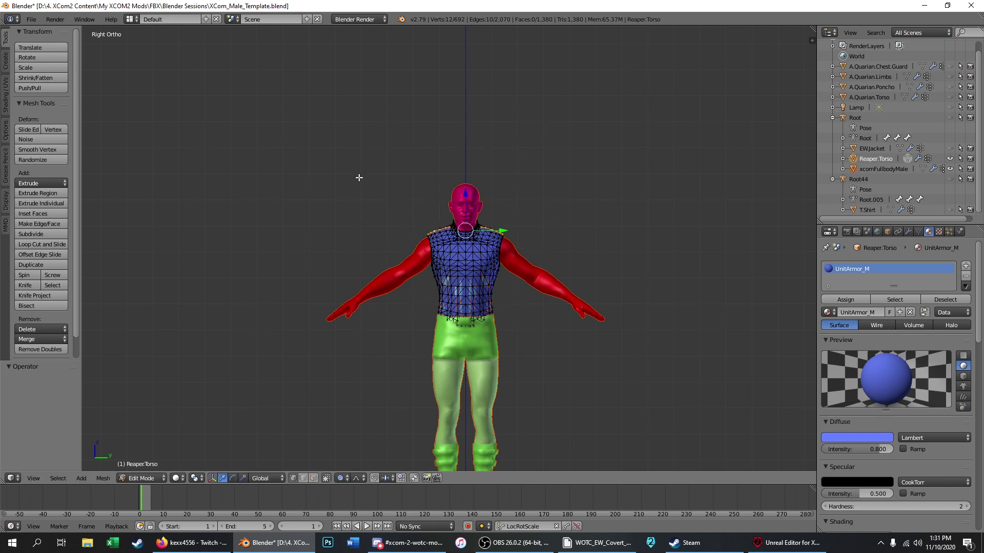
Step: Raise the ridge vertices of both shoulders 0.004 along Z in the Front orthographic view with a proportional size of 0.11
{"action": "scroll", "coordinate": [482, 231], "scroll_direction": "up", "scroll_amount": 8}
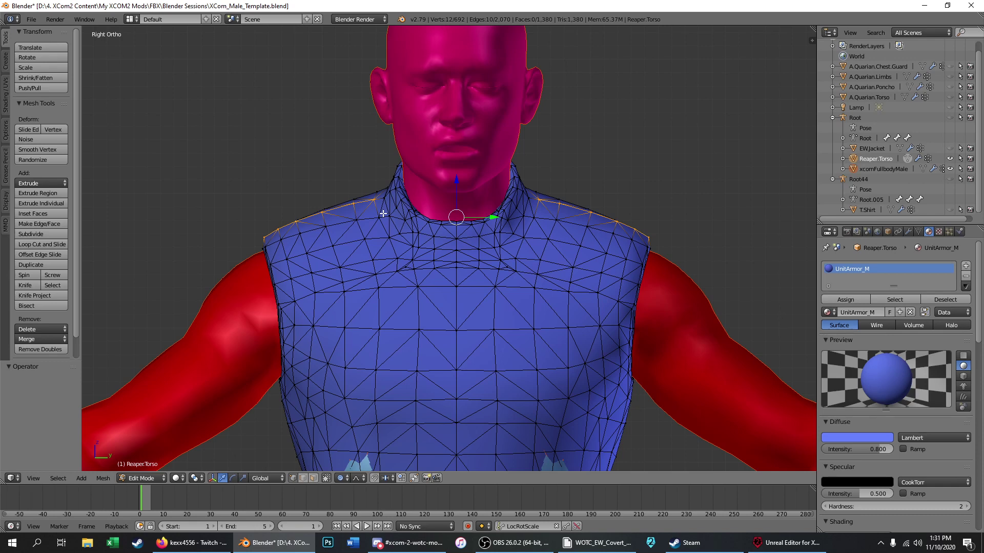
{"action": "scroll", "coordinate": [369, 215], "scroll_direction": "down", "scroll_amount": 1}
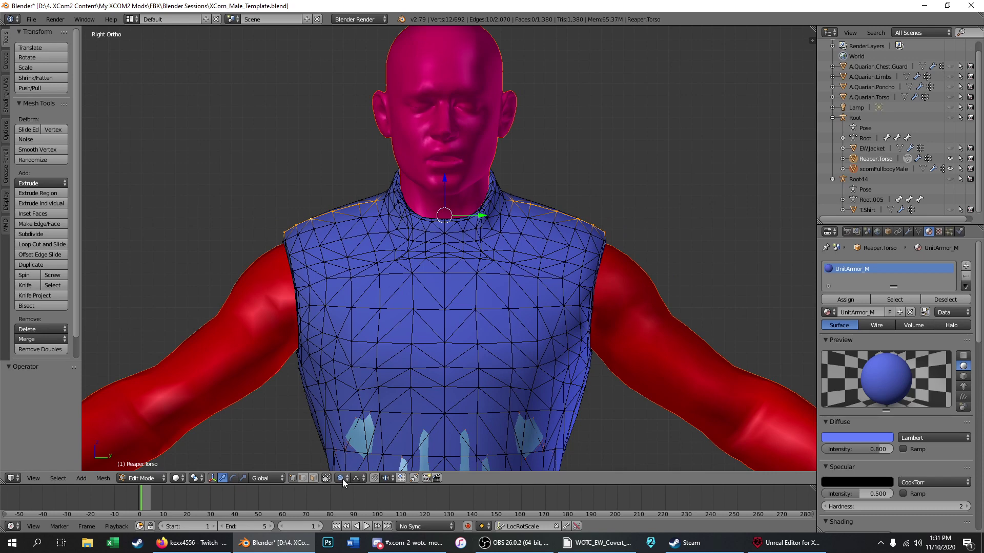
{"action": "key", "text": "KP_1"}
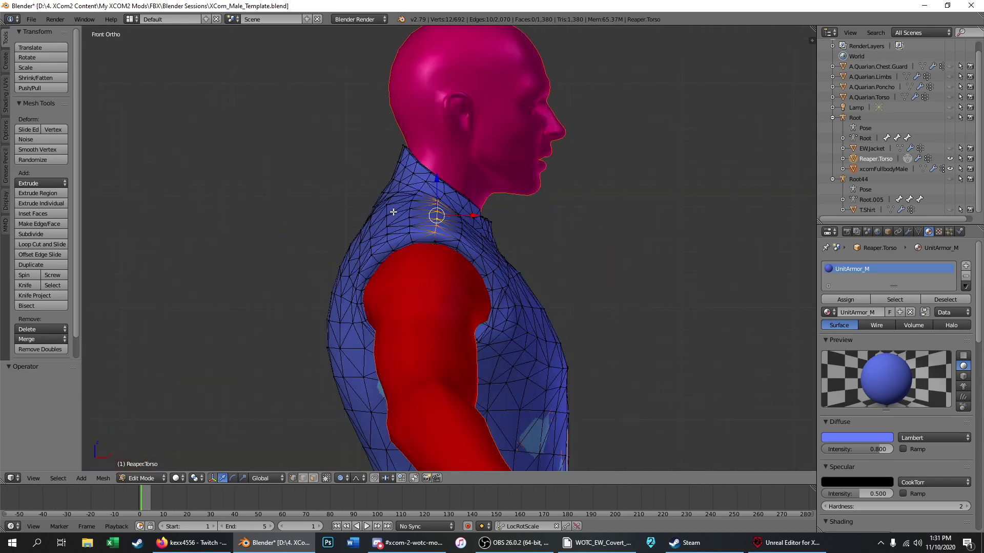
{"action": "scroll", "coordinate": [430, 205], "scroll_direction": "up", "scroll_amount": 3}
{"action": "key", "text": "g"}
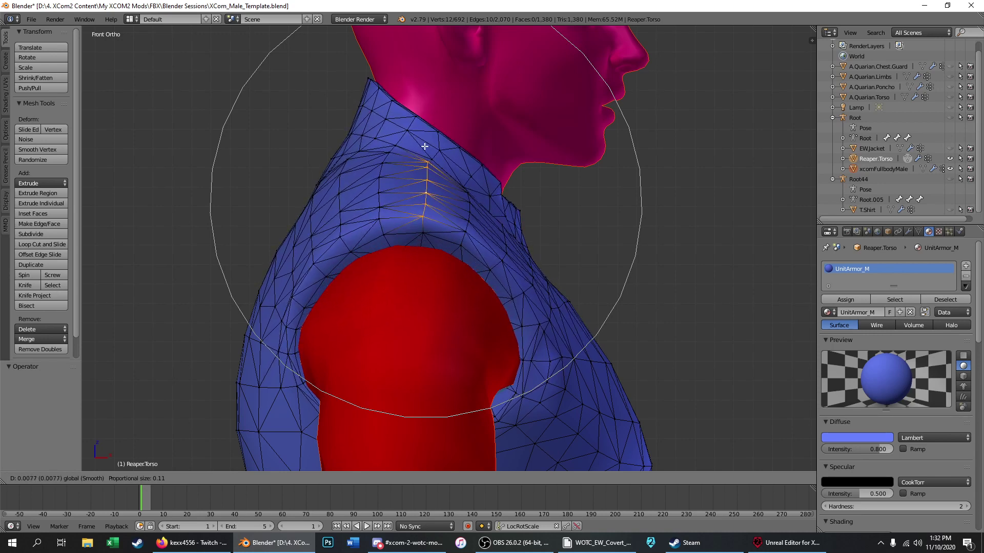
{"action": "left_click", "coordinate": [425, 160]}
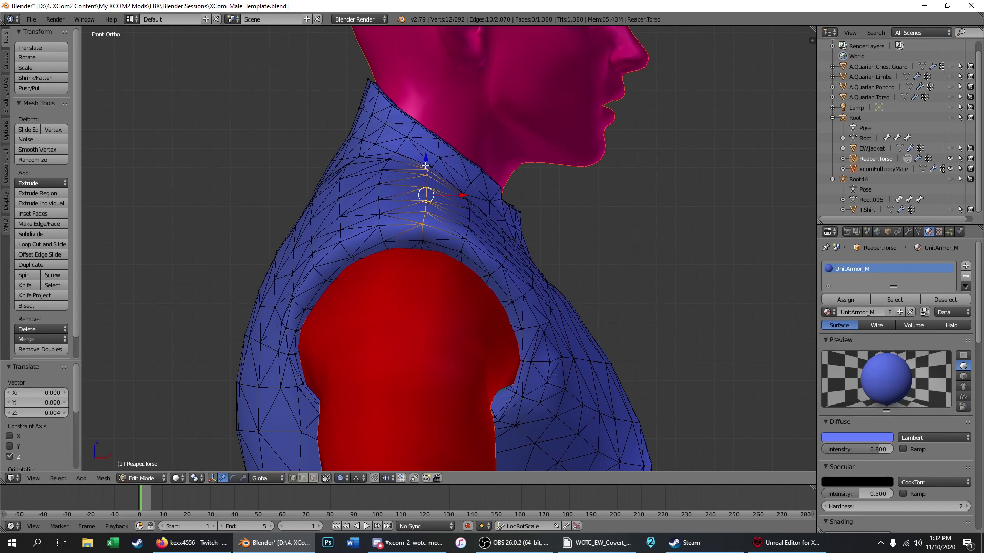
Step: Try lowering the shoulder ridge vertices 0.013 along Z with proportional falloff and undo the move
{"action": "left_click_drag", "start_coordinate": [426, 157], "coordinate": [416, 190]}
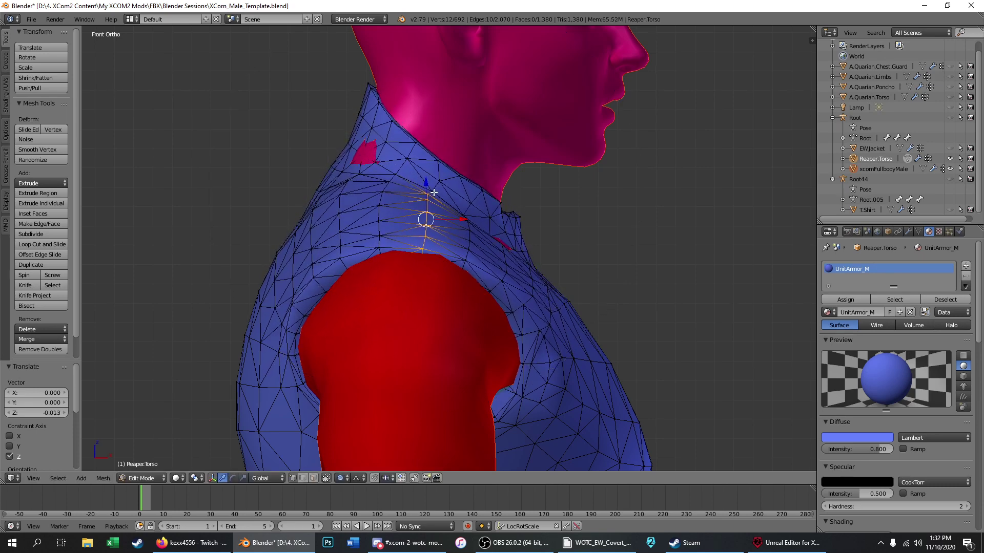
{"action": "key", "text": "ctrl+z"}
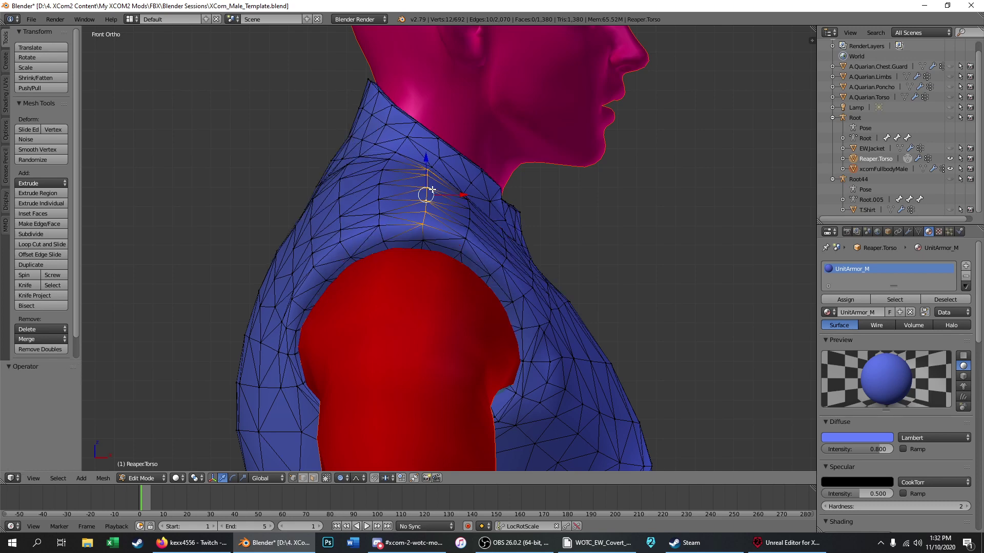
Step: Reduce the proportional size to 0.04 and lower the shoulder ridge vertices 0.002 along Z
{"action": "key", "text": "g"}
{"action": "scroll", "coordinate": [432, 190], "scroll_direction": "up", "scroll_amount": 6}
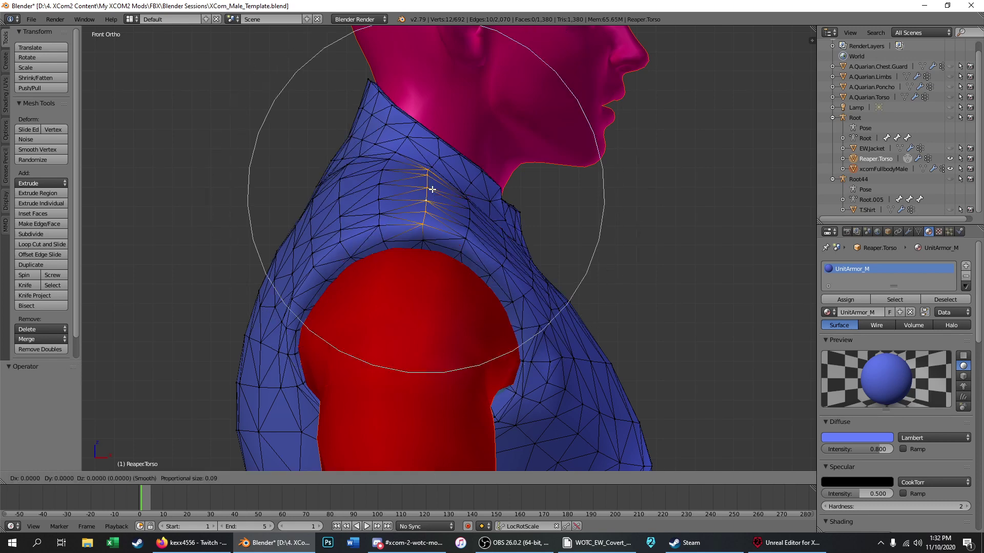
{"action": "scroll", "coordinate": [432, 190], "scroll_direction": "up", "scroll_amount": 4}
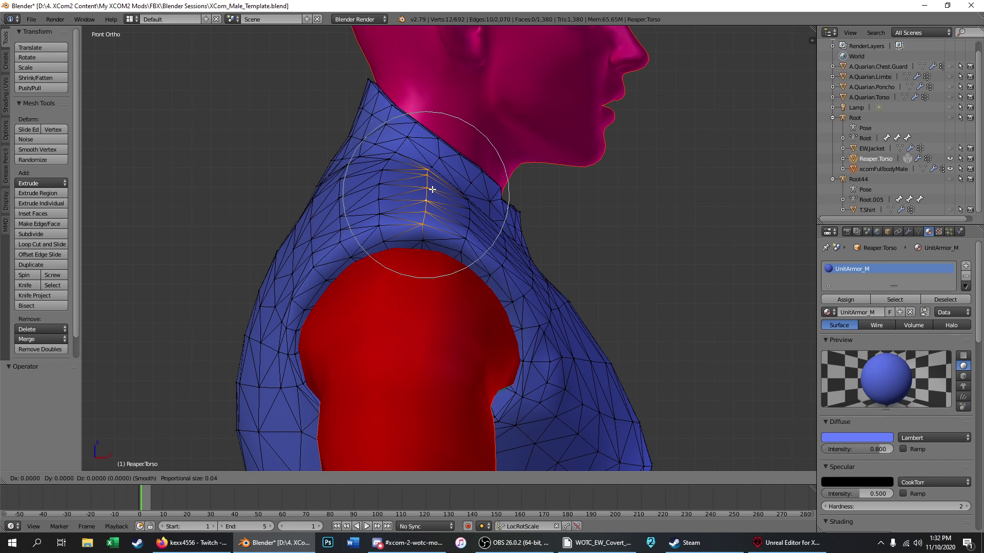
{"action": "right_click", "coordinate": [432, 190]}
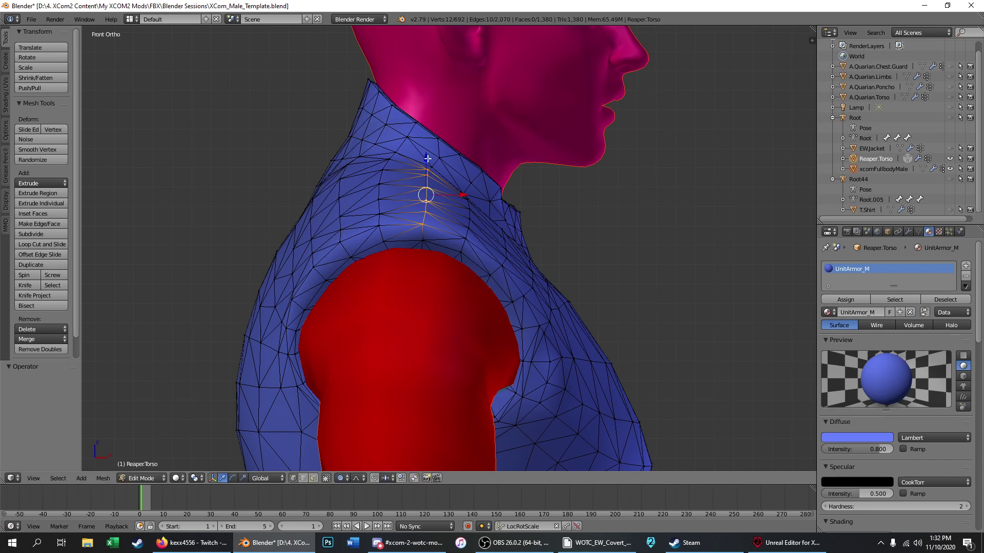
{"action": "key", "text": "g"}
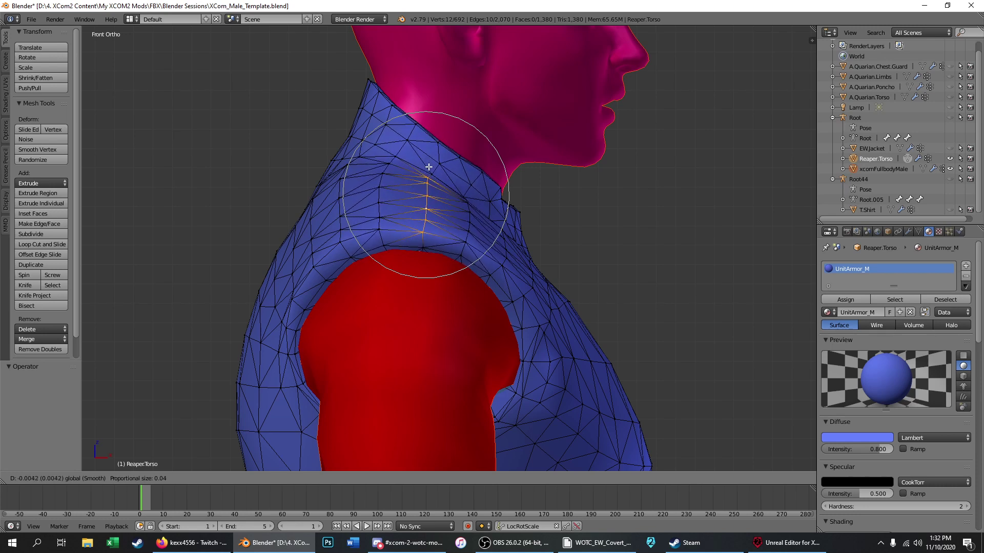
{"action": "left_click", "coordinate": [424, 162]}
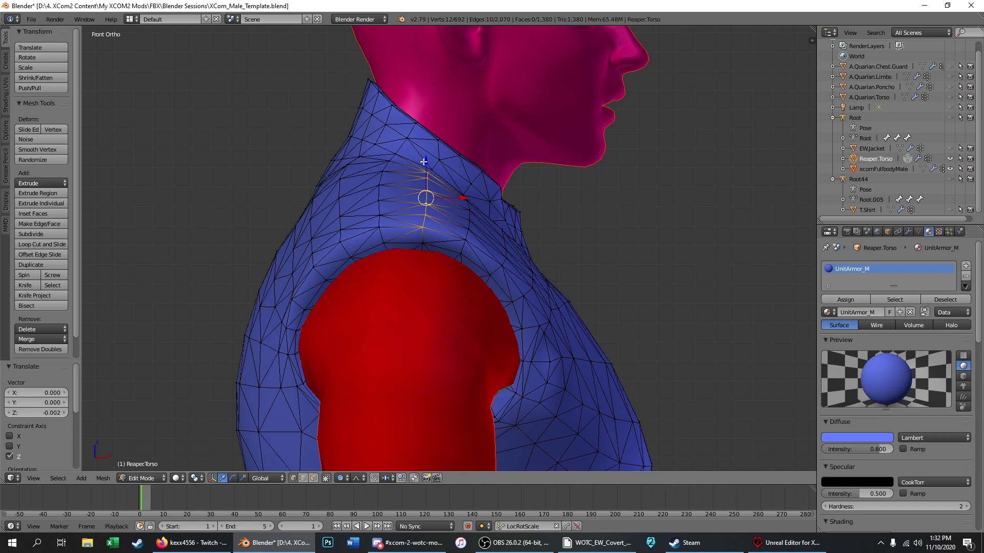
Step: Clear the ridge selection, select the single vertex overlapping the shoulder near the neck in the Front orthographic wireframe, and hide it
{"action": "key", "text": "KP_3"}
{"action": "scroll", "coordinate": [327, 168], "scroll_direction": "down", "scroll_amount": 2}
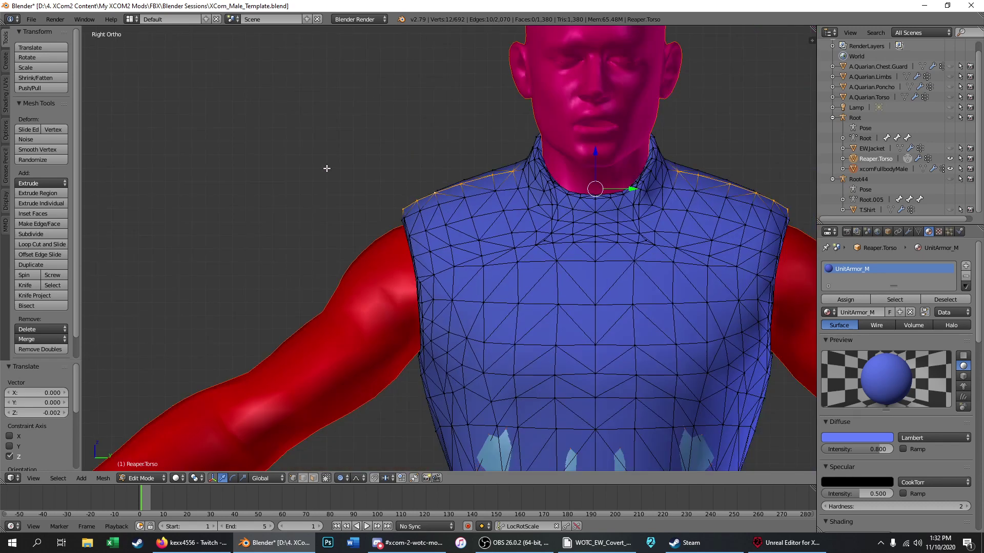
{"action": "scroll", "coordinate": [266, 161], "scroll_direction": "down", "scroll_amount": 3}
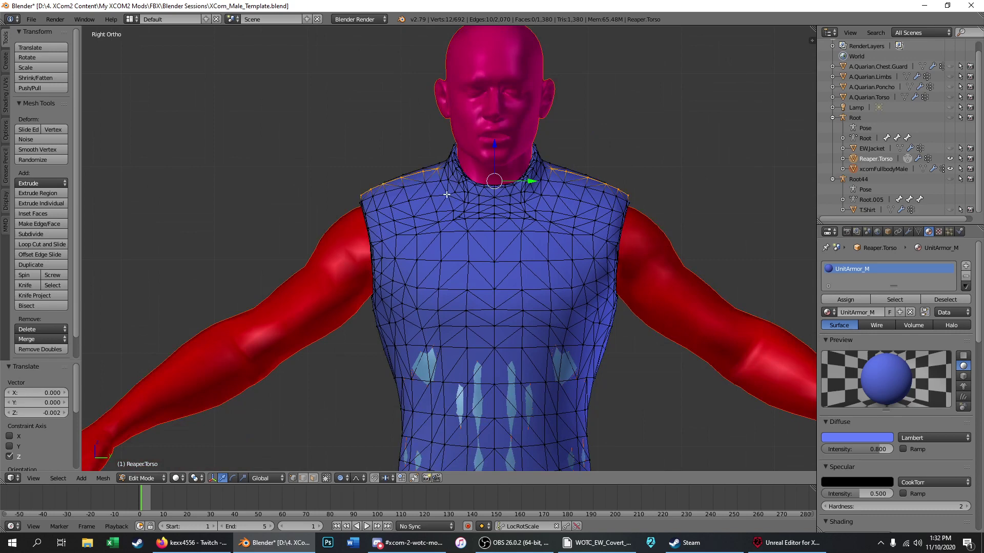
{"action": "scroll", "coordinate": [451, 196], "scroll_direction": "up", "scroll_amount": 4}
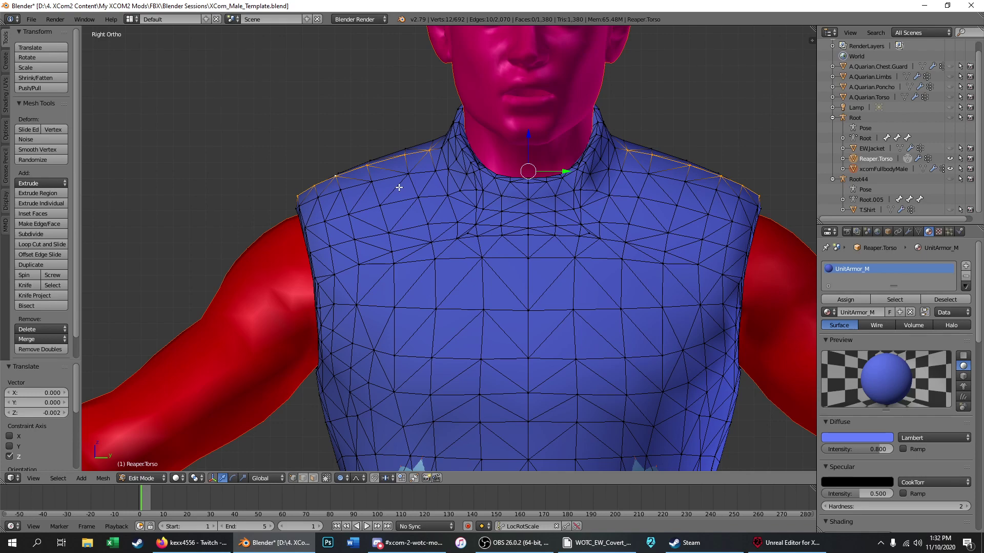
{"action": "key", "text": "KP_1"}
{"action": "key", "text": "z"}
{"action": "scroll", "coordinate": [405, 205], "scroll_direction": "up", "scroll_amount": 4}
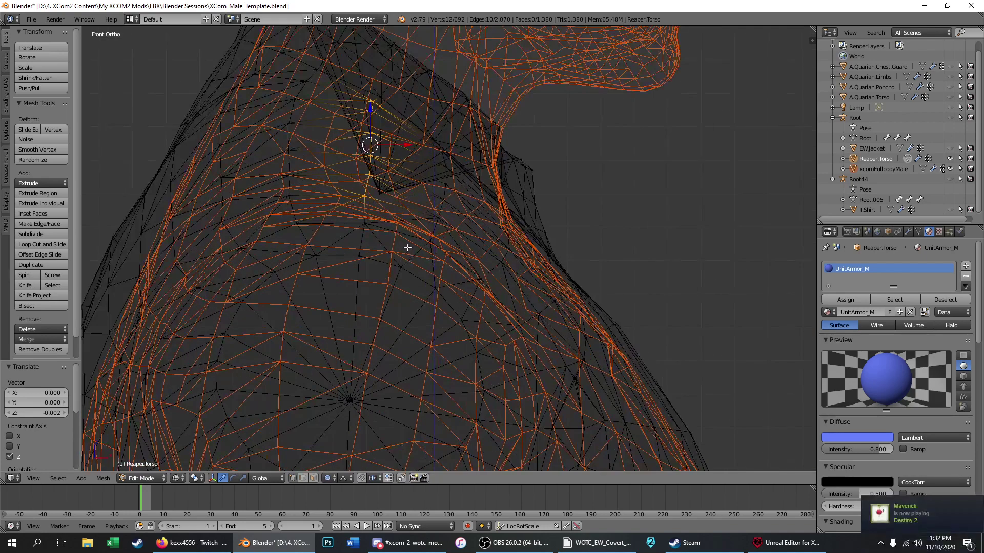
{"action": "key", "text": "a"}
{"action": "right_click", "coordinate": [378, 194]}
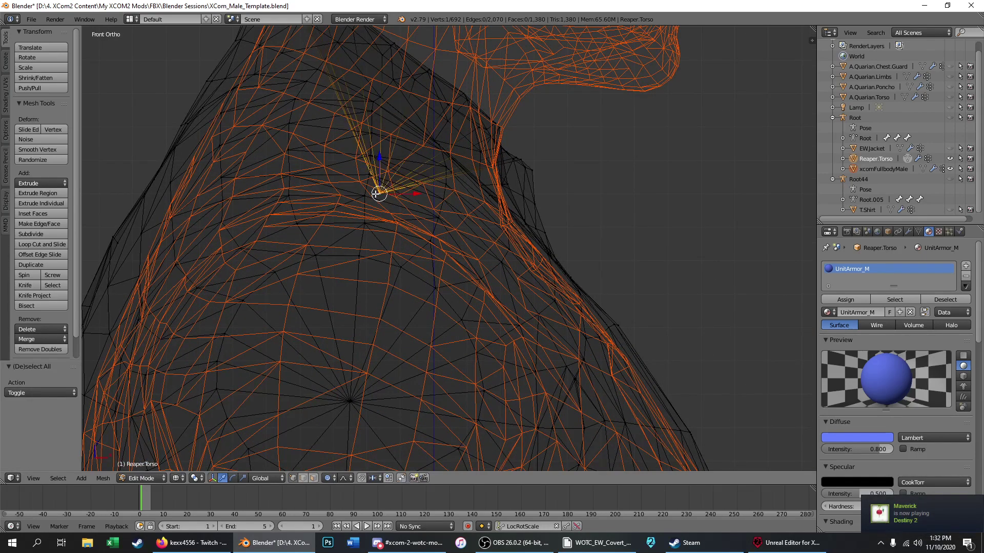
{"action": "key", "text": "z"}
{"action": "middle_click_drag", "start_coordinate": [401, 190], "coordinate": [374, 193]}
{"action": "key", "text": "z"}
{"action": "scroll", "coordinate": [430, 218], "scroll_direction": "down", "scroll_amount": 5}
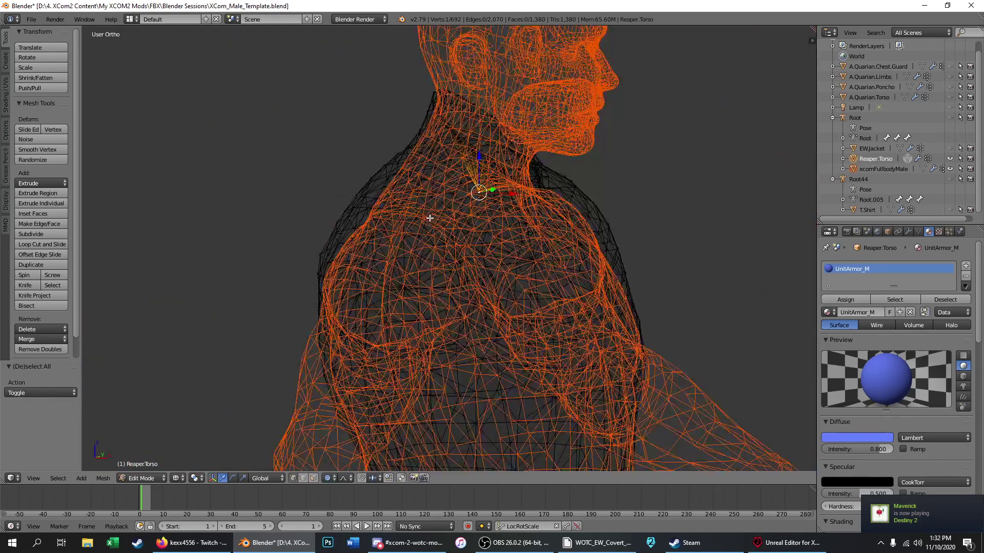
{"action": "key", "text": "h"}
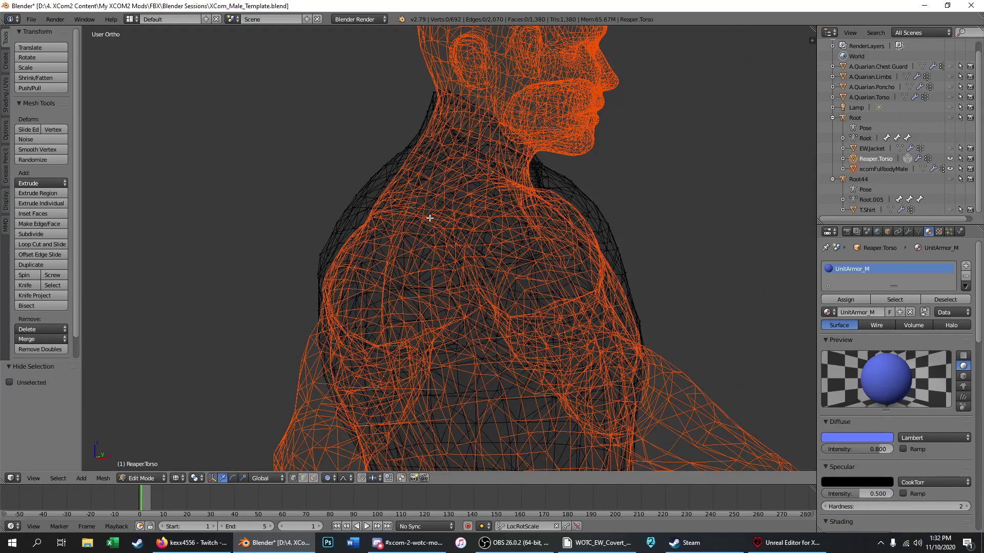
Step: Circle-select the column of vertices just in front of the ridge through both shoulders in the Front orthographic wireframe
{"action": "key", "text": "KP_1"}
{"action": "scroll", "coordinate": [435, 206], "scroll_direction": "up", "scroll_amount": 3}
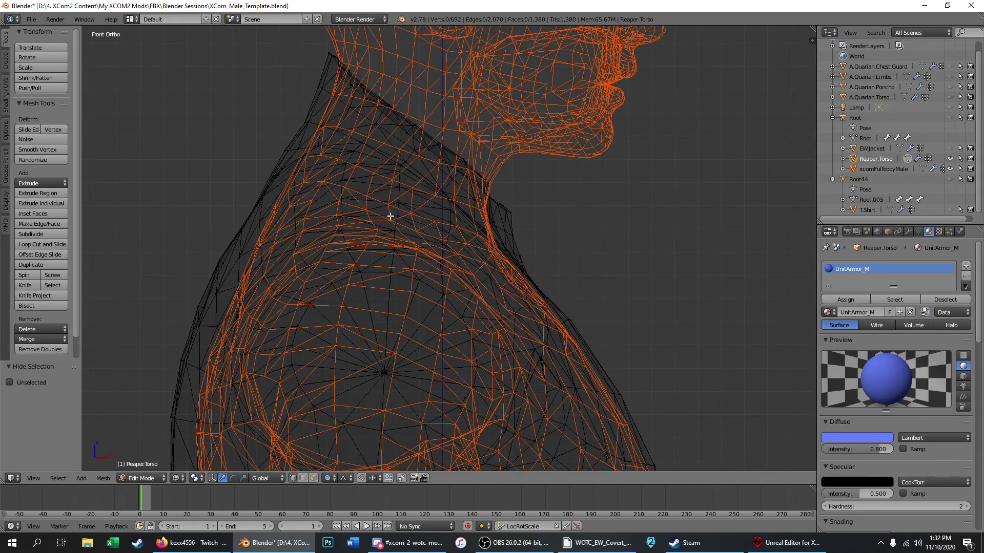
{"action": "key", "text": "z"}
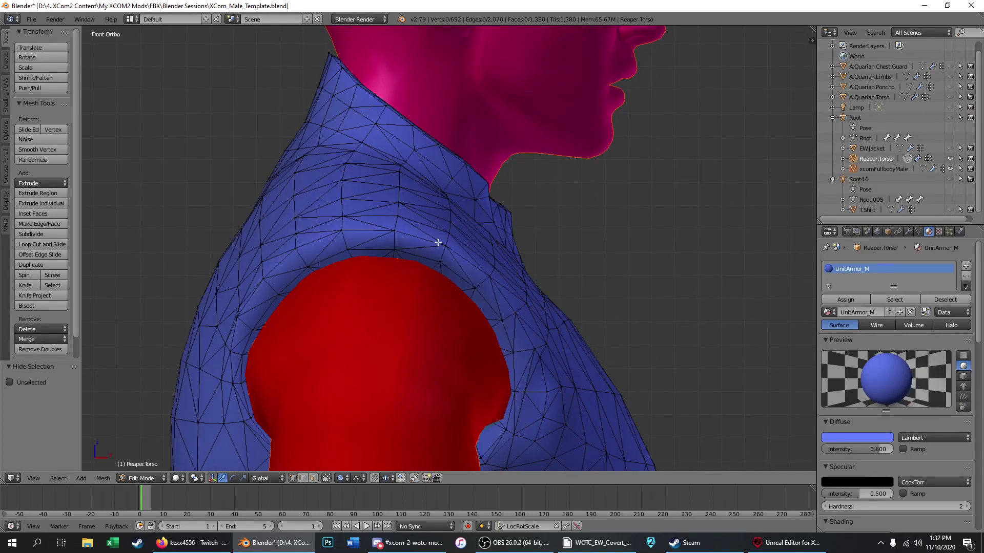
{"action": "scroll", "coordinate": [439, 240], "scroll_direction": "up", "scroll_amount": 2}
{"action": "key", "text": "z"}
{"action": "key", "text": "c"}
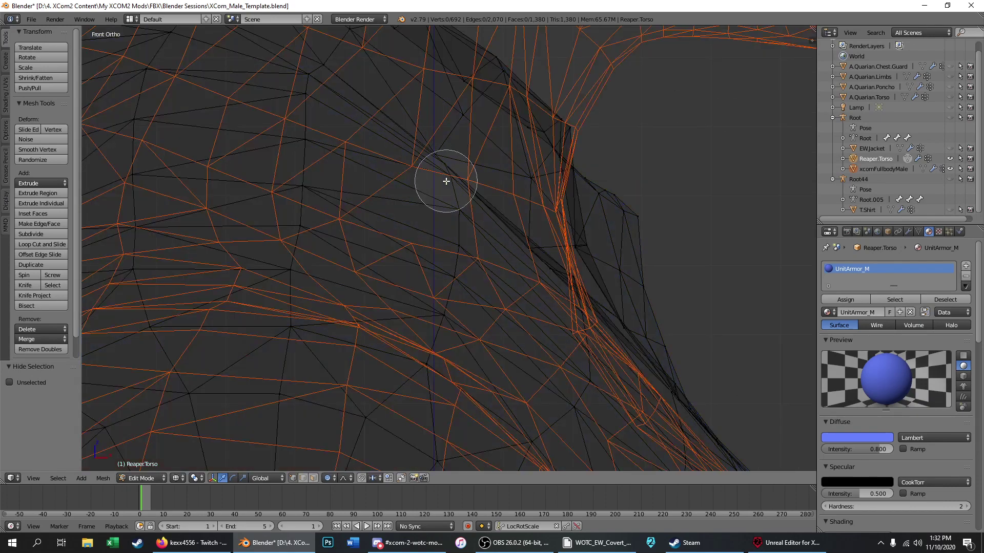
{"action": "left_click", "coordinate": [446, 189]}
{"action": "mouse_move", "coordinate": [447, 190]}
{"action": "left_mouse_down"}
{"action": "mouse_move", "coordinate": [448, 290]}
{"action": "mouse_move", "coordinate": [426, 355]}
{"action": "left_mouse_up"}
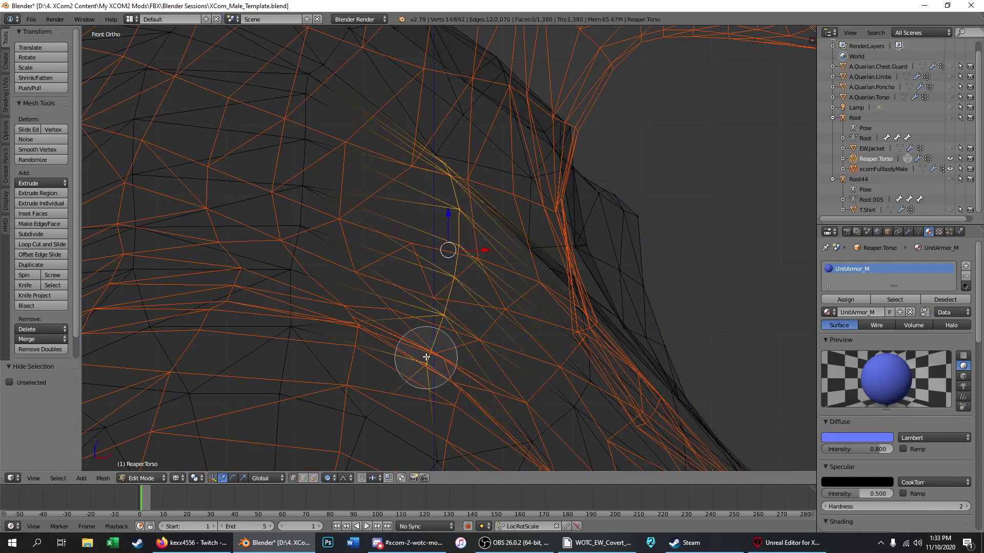
{"action": "key", "text": "Escape"}
Step: Add the lower ridge vertices and the column just behind the ridge to the selection with circle select in wireframe
{"action": "key", "text": "z"}
{"action": "scroll", "coordinate": [484, 210], "scroll_direction": "down", "scroll_amount": 2}
{"action": "key", "text": "z"}
{"action": "key", "text": "c"}
{"action": "mouse_move", "coordinate": [357, 264]}
{"action": "left_mouse_down"}
{"action": "mouse_move", "coordinate": [213, 273]}
{"action": "mouse_move", "coordinate": [237, 132]}
{"action": "mouse_move", "coordinate": [249, 122]}
{"action": "left_mouse_up"}
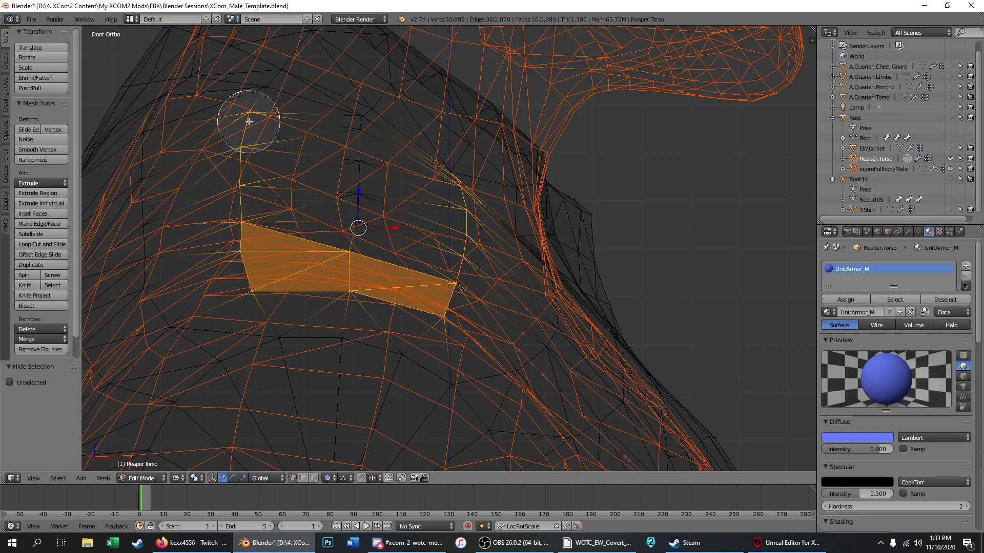
{"action": "key", "text": "Escape"}
Step: Add the remaining upper ridge vertices between the two selected columns with circle select in wireframe
{"action": "key", "text": "z"}
{"action": "key", "text": "z"}
{"action": "key", "text": "c"}
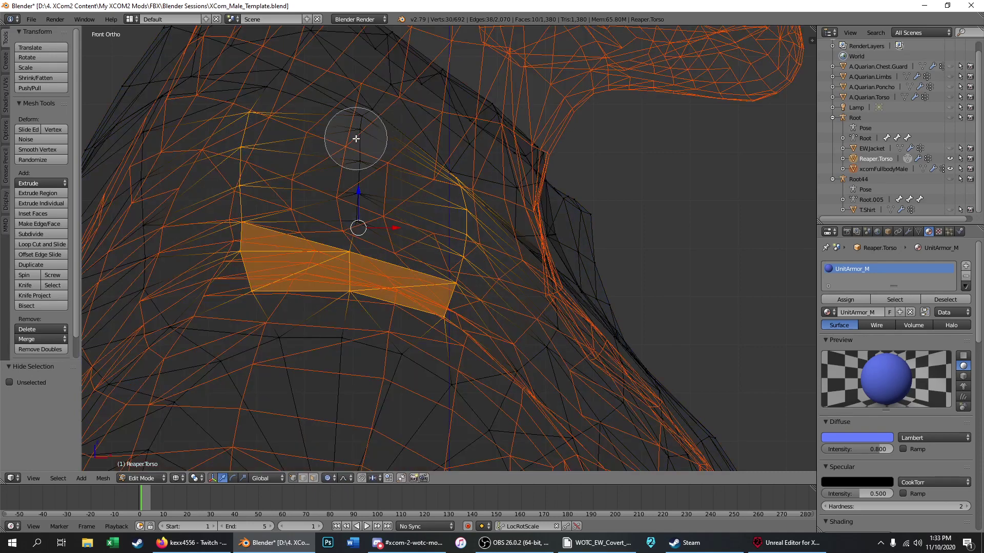
{"action": "left_click_drag", "start_coordinate": [359, 136], "coordinate": [359, 241]}
{"action": "key", "text": "Escape"}
Step: Return to solid shading and show the EW.Jacket object over the torso
{"action": "key", "text": "z"}
{"action": "scroll", "coordinate": [359, 210], "scroll_direction": "down", "scroll_amount": 6}
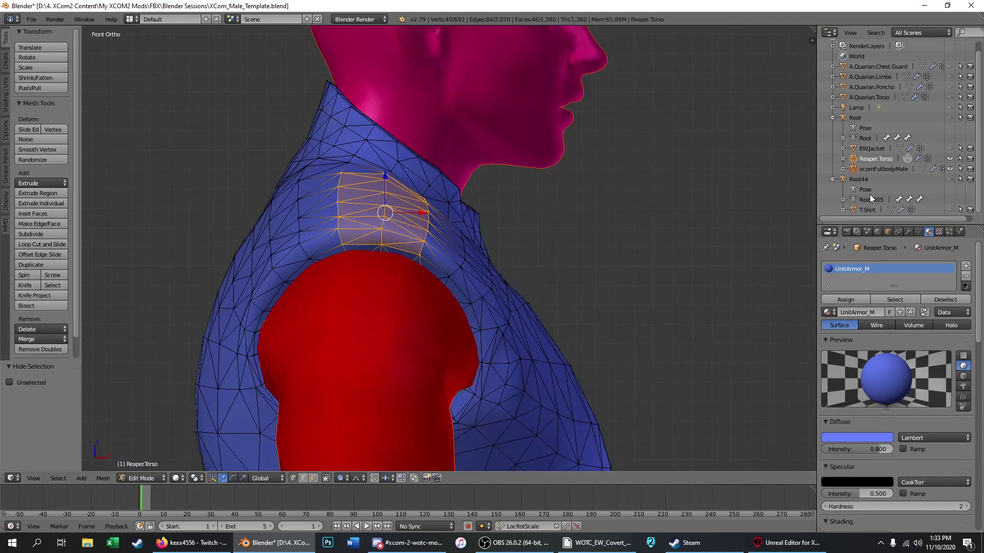
{"action": "left_click", "coordinate": [951, 148]}
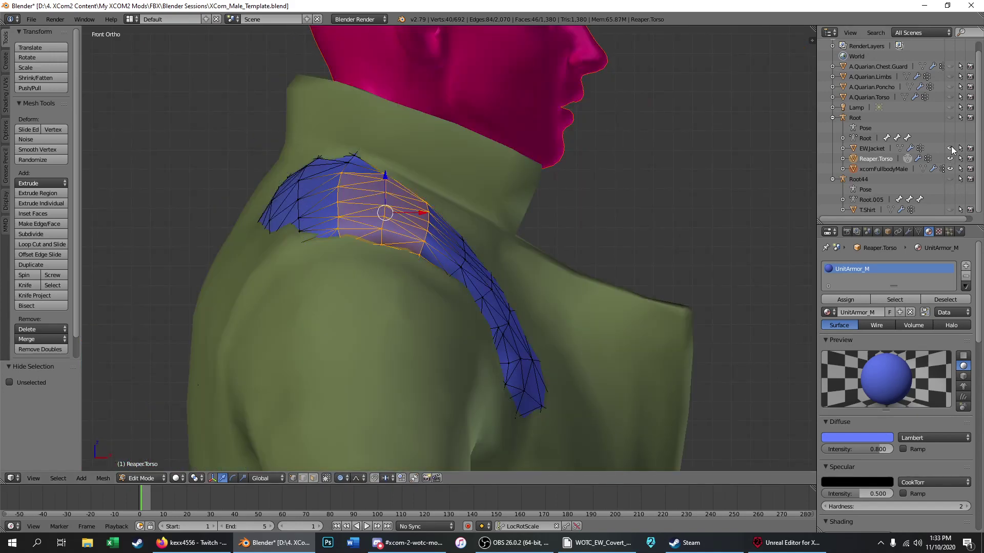
Step: Add the upper vertices at the rear corner of the selected shoulder patch with circle select in wireframe
{"action": "scroll", "coordinate": [329, 171], "scroll_direction": "up", "scroll_amount": 6}
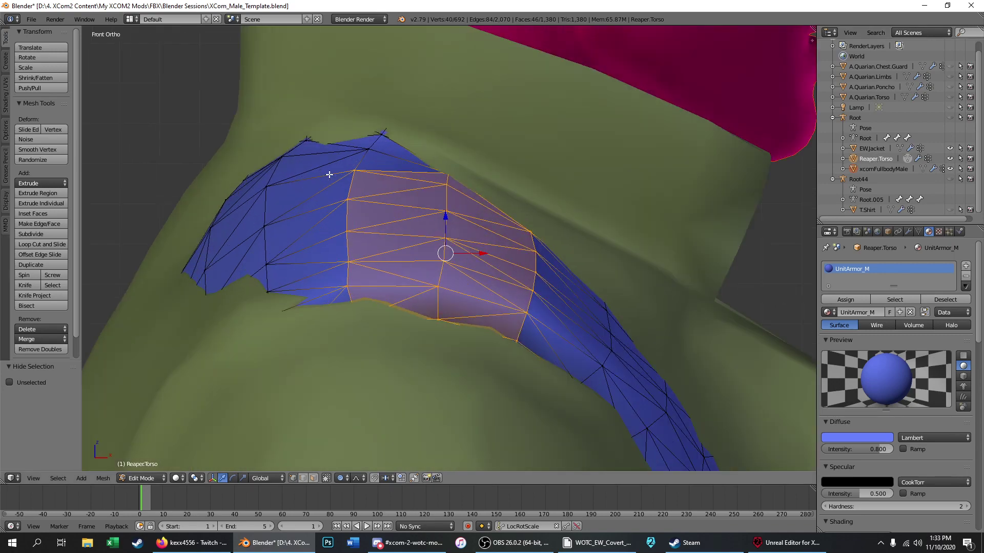
{"action": "key", "text": "z"}
{"action": "key", "text": "c"}
{"action": "left_click_drag", "start_coordinate": [374, 149], "coordinate": [377, 145]}
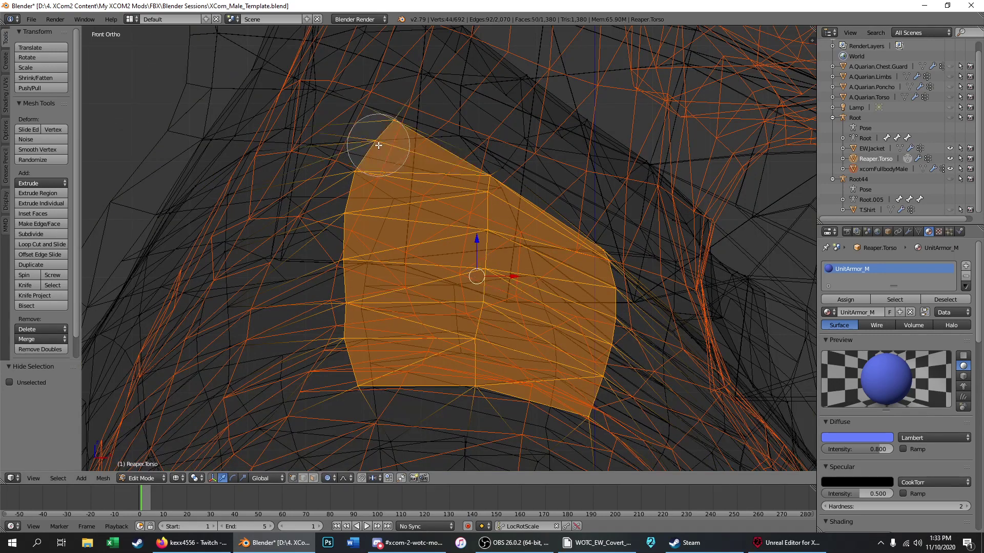
{"action": "right_click", "coordinate": [377, 145]}
{"action": "key", "text": "z"}
{"action": "key", "text": "z"}
Step: Add the next column of shoulder vertices toward the back to the selection, then return to solid shading
{"action": "key", "text": "c"}
{"action": "mouse_move", "coordinate": [280, 146]}
{"action": "left_mouse_down"}
{"action": "mouse_move", "coordinate": [263, 164]}
{"action": "mouse_move", "coordinate": [231, 342]}
{"action": "left_mouse_up"}
{"action": "right_click", "coordinate": [260, 306]}
{"action": "key", "text": "z"}
{"action": "scroll", "coordinate": [359, 199], "scroll_direction": "down", "scroll_amount": 4}
{"action": "scroll", "coordinate": [249, 219], "scroll_direction": "up", "scroll_amount": 3}
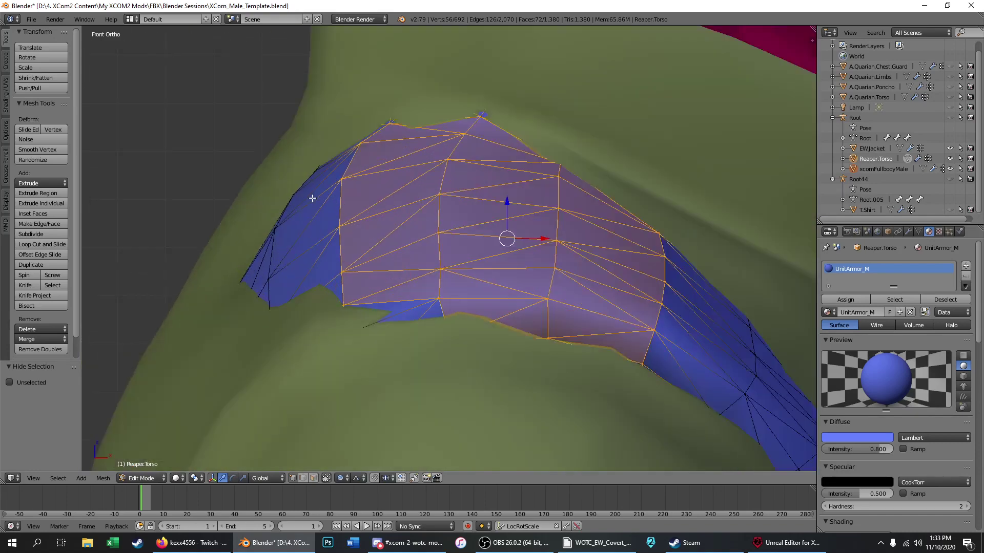
{"action": "key", "text": "z"}
{"action": "key", "text": "c"}
{"action": "left_click", "coordinate": [320, 187]}
{"action": "middle_click_drag", "start_coordinate": [276, 199], "coordinate": [290, 180]}
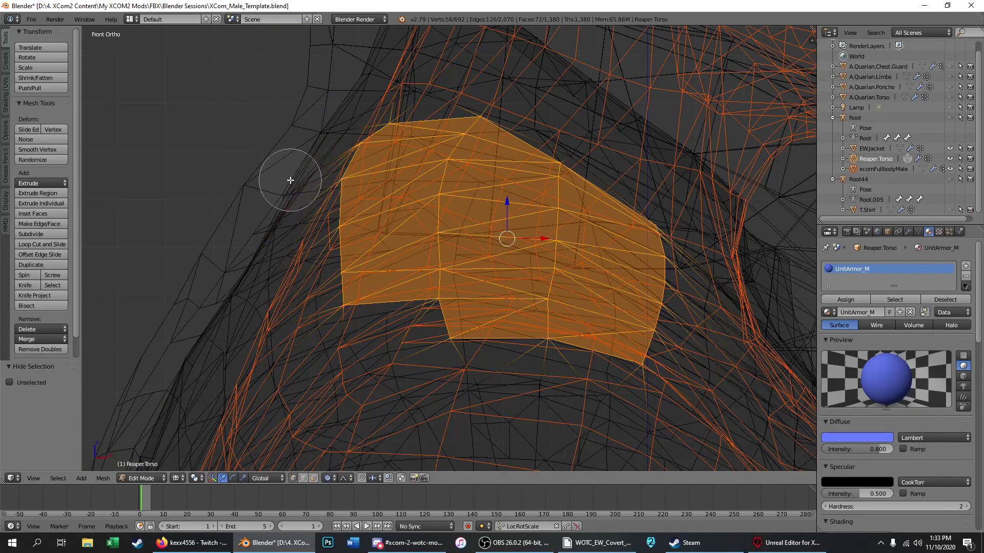
{"action": "right_click", "coordinate": [290, 180]}
{"action": "key", "text": "z"}
Step: Add the rearmost column of protruding shoulder vertices to the selection with circle select in wireframe
{"action": "scroll", "coordinate": [300, 179], "scroll_direction": "up", "scroll_amount": 3}
{"action": "scroll", "coordinate": [311, 176], "scroll_direction": "up", "scroll_amount": 2}
{"action": "key", "text": "z"}
{"action": "key", "text": "c"}
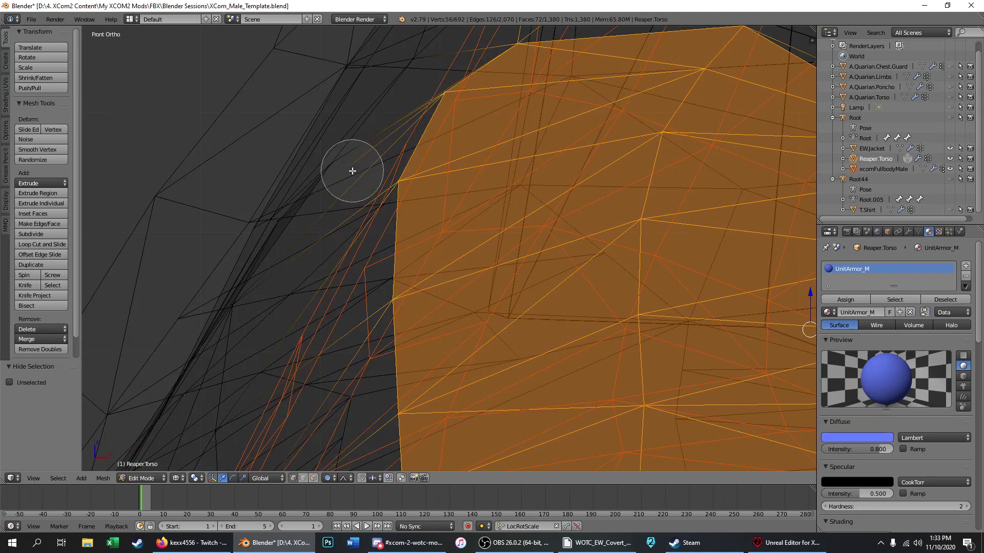
{"action": "left_click_drag", "start_coordinate": [350, 171], "coordinate": [338, 183]}
{"action": "left_click", "coordinate": [302, 238]}
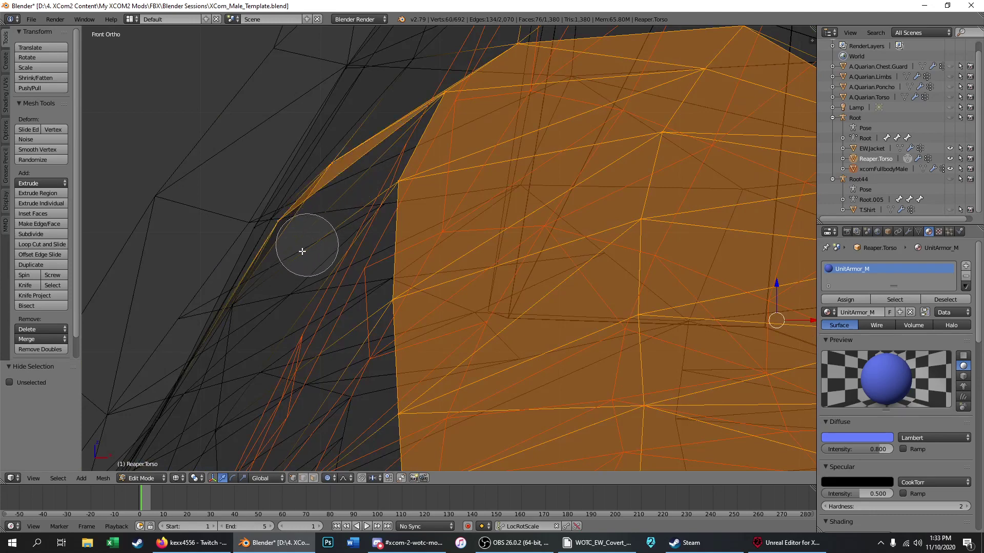
{"action": "left_click", "coordinate": [261, 312]}
{"action": "left_click", "coordinate": [233, 407]}
{"action": "right_click", "coordinate": [261, 371]}
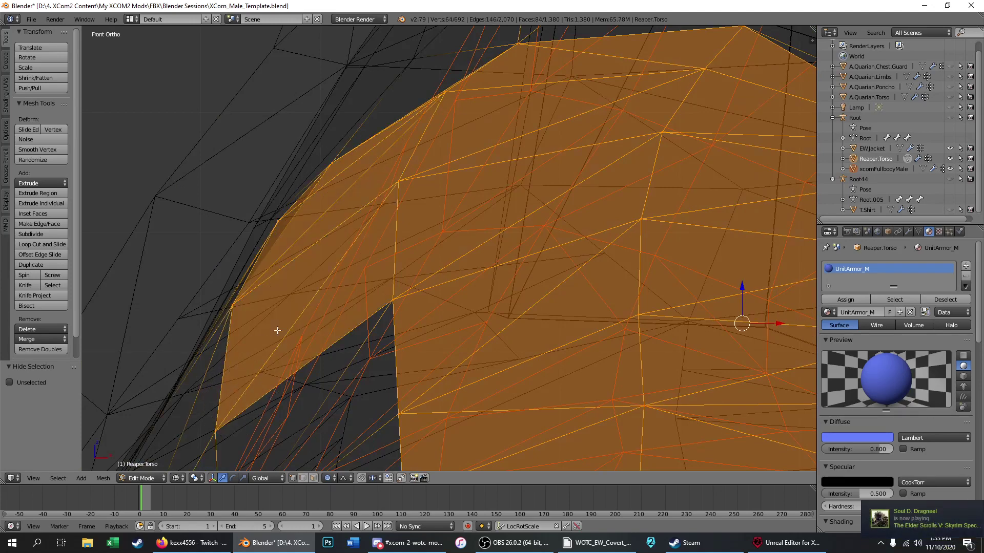
Step: Lower the selected shoulder vertices by 0.006 along the Z axis in solid shading
{"action": "key", "text": "z"}
{"action": "scroll", "coordinate": [291, 218], "scroll_direction": "down", "scroll_amount": 5}
{"action": "scroll", "coordinate": [282, 231], "scroll_direction": "down", "scroll_amount": 2}
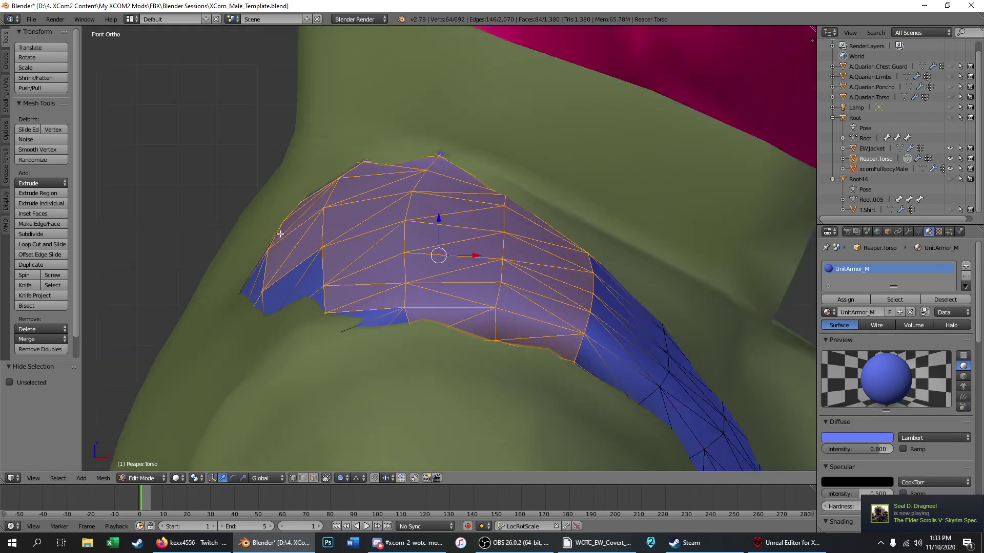
{"action": "scroll", "coordinate": [442, 234], "scroll_direction": "down", "scroll_amount": 2}
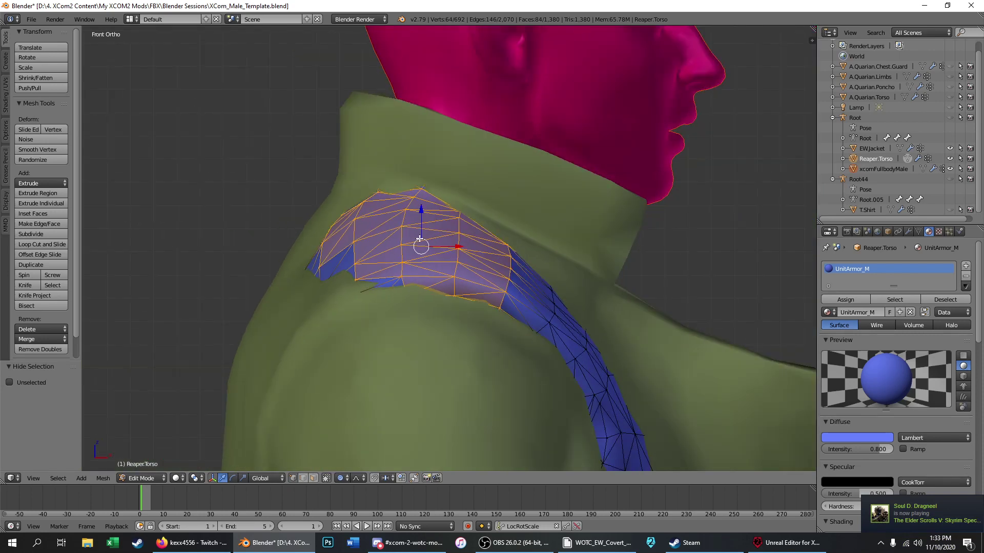
{"action": "scroll", "coordinate": [415, 255], "scroll_direction": "up", "scroll_amount": 2}
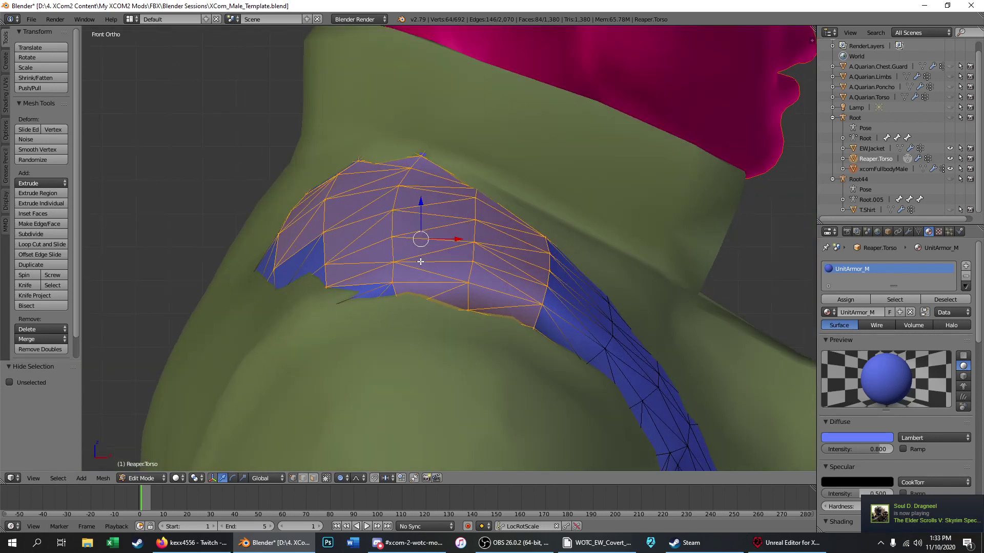
{"action": "key", "text": "g"}
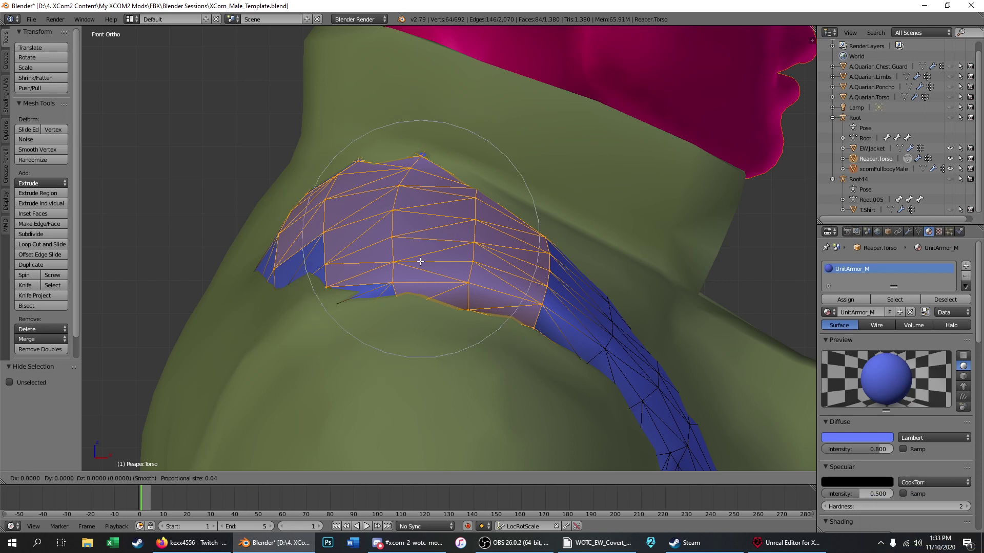
{"action": "right_click", "coordinate": [420, 262]}
{"action": "left_click_drag", "start_coordinate": [425, 203], "coordinate": [434, 224]}
Step: Deselect the rearmost and frontmost vertex columns, and lower the remaining shoulder vertices by 0.005 along Z
{"action": "key", "text": "z"}
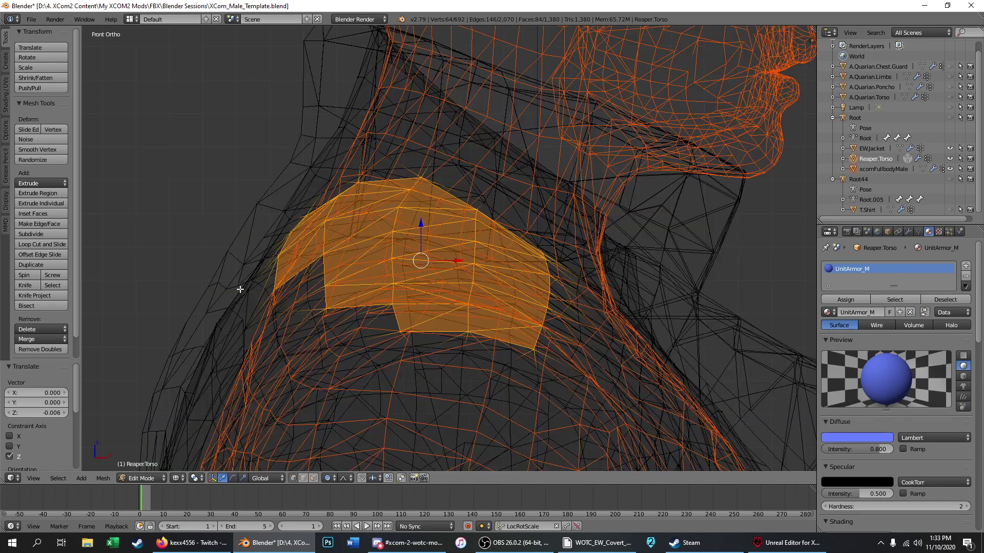
{"action": "key", "text": "c"}
{"action": "middle_click_drag", "start_coordinate": [272, 291], "coordinate": [282, 208]}
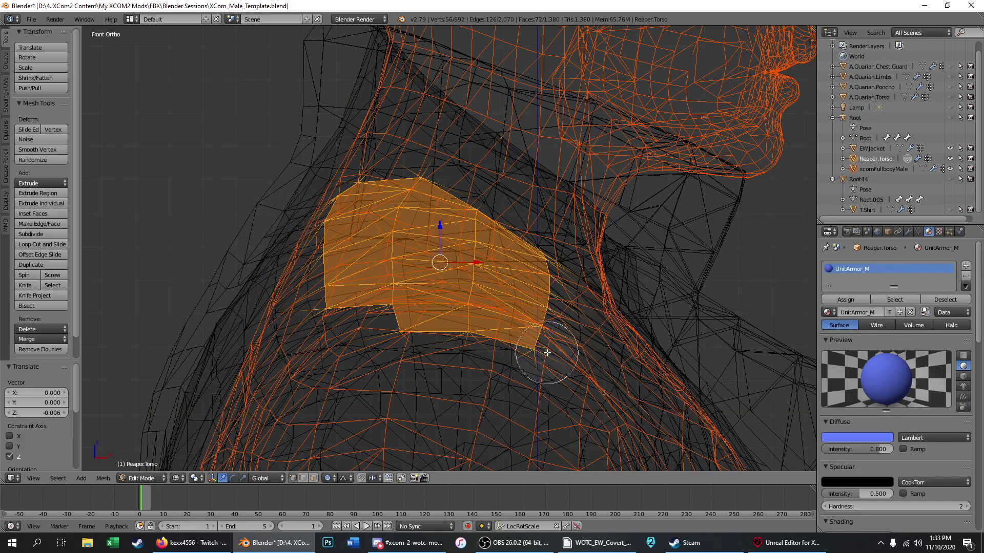
{"action": "middle_click_drag", "start_coordinate": [548, 353], "coordinate": [549, 259]}
{"action": "right_click", "coordinate": [544, 241]}
{"action": "key", "text": "z"}
{"action": "left_click_drag", "start_coordinate": [407, 215], "coordinate": [421, 232]}
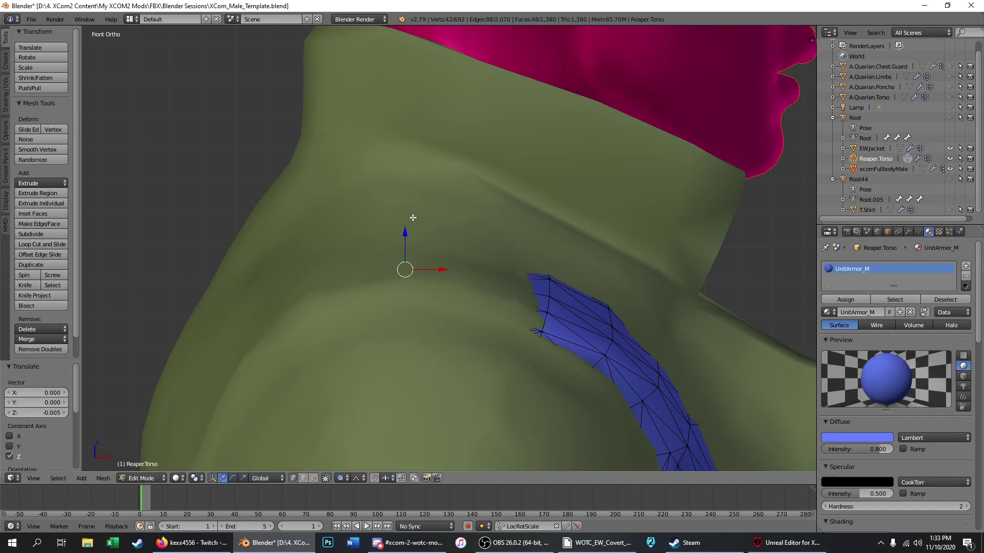
Step: Clear the selection and circle-select the strip of vertices down the front of the shoulders in wireframe
{"action": "key", "text": "z"}
{"action": "scroll", "coordinate": [395, 185], "scroll_direction": "down", "scroll_amount": 3}
{"action": "key", "text": "z"}
{"action": "key", "text": "a"}
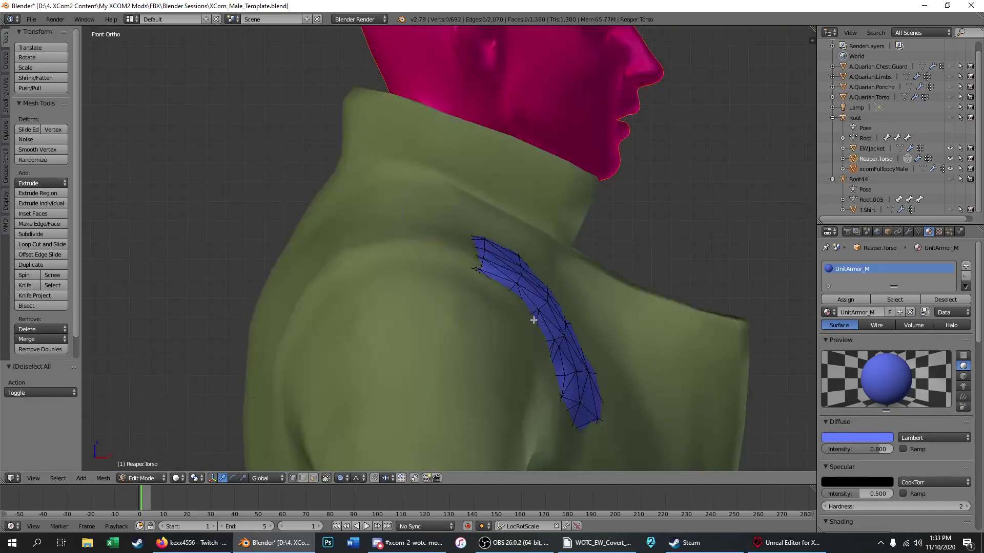
{"action": "scroll", "coordinate": [579, 394], "scroll_direction": "up", "scroll_amount": 2}
{"action": "key", "text": "z"}
{"action": "key", "text": "c"}
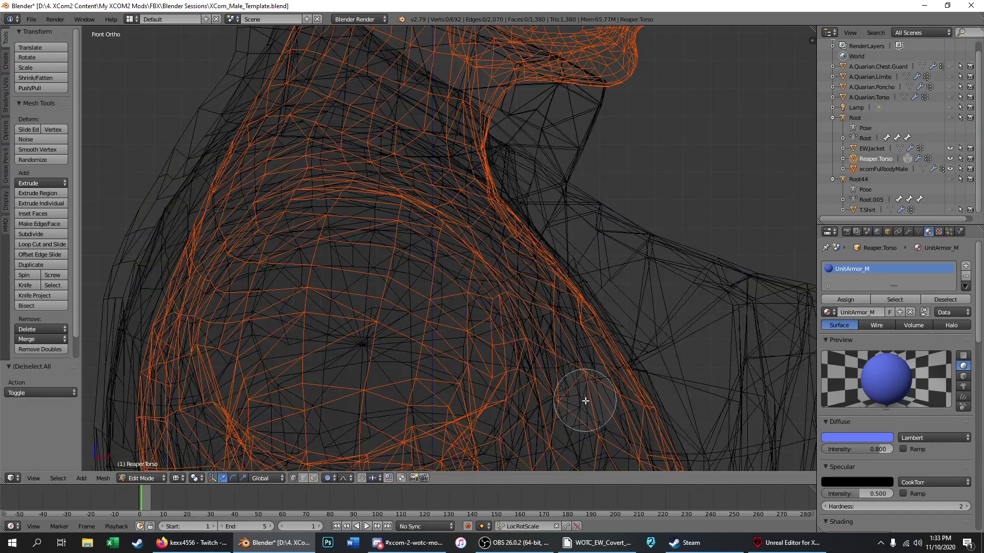
{"action": "mouse_move", "coordinate": [593, 412]}
{"action": "left_mouse_down"}
{"action": "mouse_move", "coordinate": [552, 314]}
{"action": "mouse_move", "coordinate": [512, 281]}
{"action": "mouse_move", "coordinate": [490, 289]}
{"action": "mouse_move", "coordinate": [488, 248]}
{"action": "mouse_move", "coordinate": [554, 393]}
{"action": "left_mouse_up"}
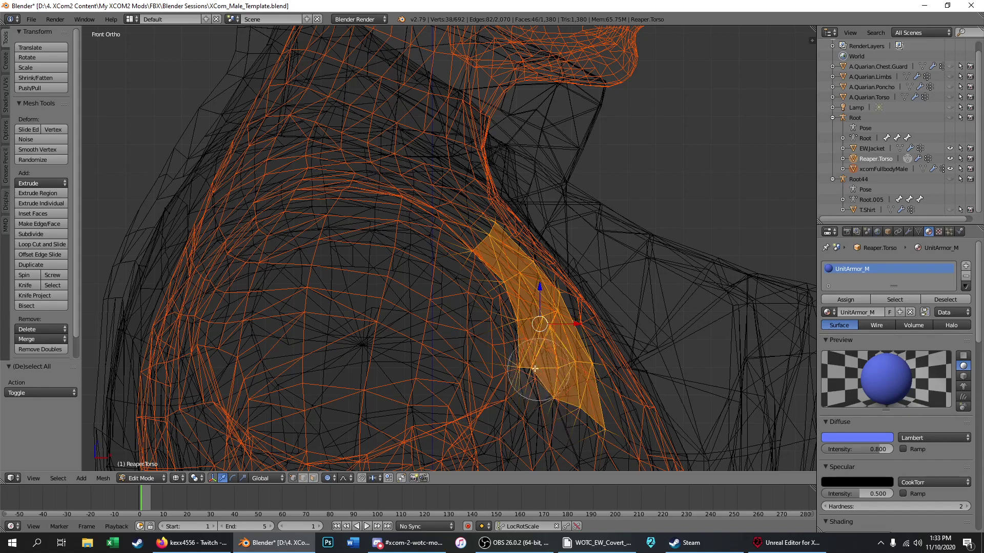
{"action": "right_click", "coordinate": [499, 374]}
Step: Remove the lower vertices at the armhole edge of the front shoulder strip from the selection
{"action": "key", "text": "z"}
{"action": "key", "text": "z"}
{"action": "key", "text": "c"}
{"action": "middle_click", "coordinate": [500, 374]}
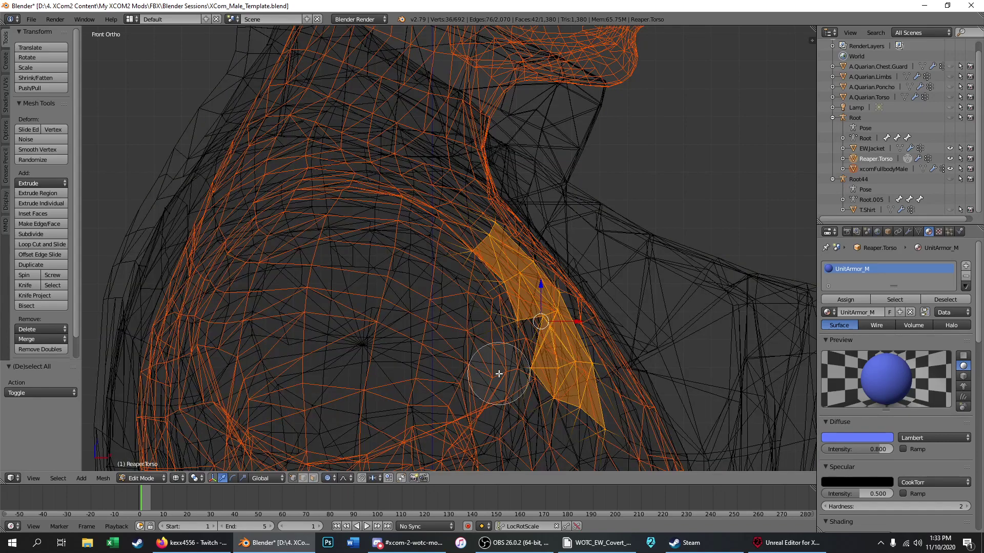
{"action": "right_click", "coordinate": [475, 336]}
{"action": "key", "text": "z"}
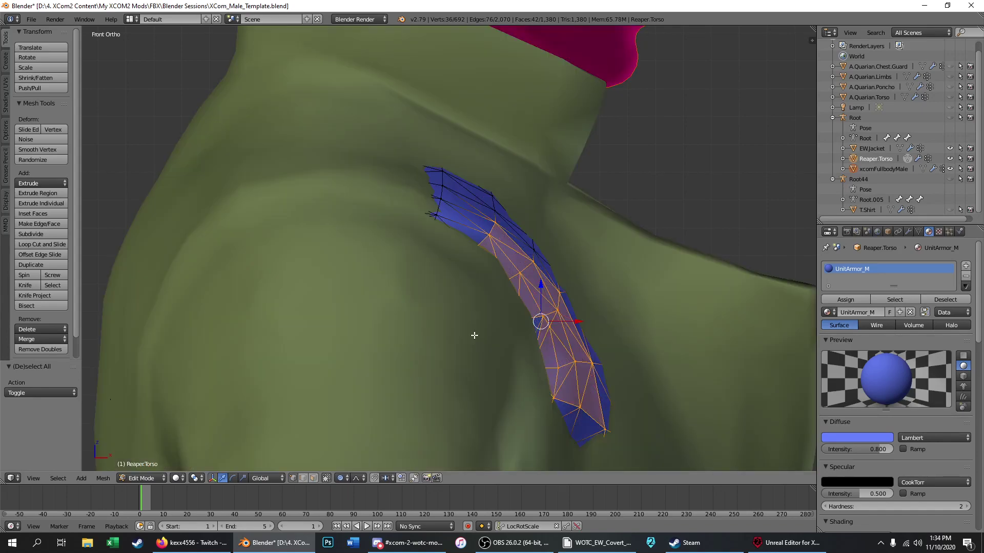
Step: Add the missed vertices along the upper front edge of the shoulder strip to the selection
{"action": "key", "text": "z"}
{"action": "scroll", "coordinate": [533, 263], "scroll_direction": "up", "scroll_amount": 4}
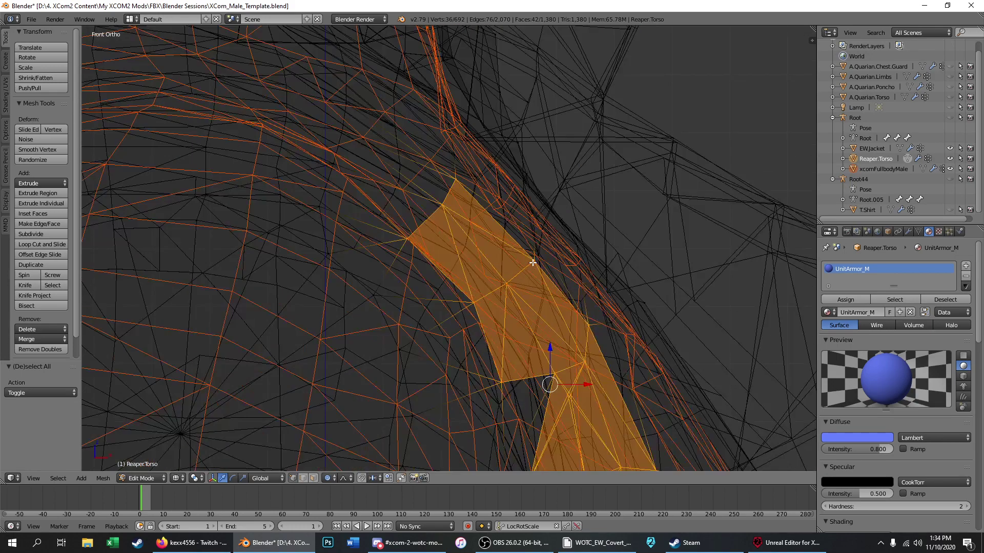
{"action": "key", "text": "c"}
{"action": "left_click", "coordinate": [526, 258]}
{"action": "right_click", "coordinate": [516, 258]}
{"action": "key", "text": "z"}
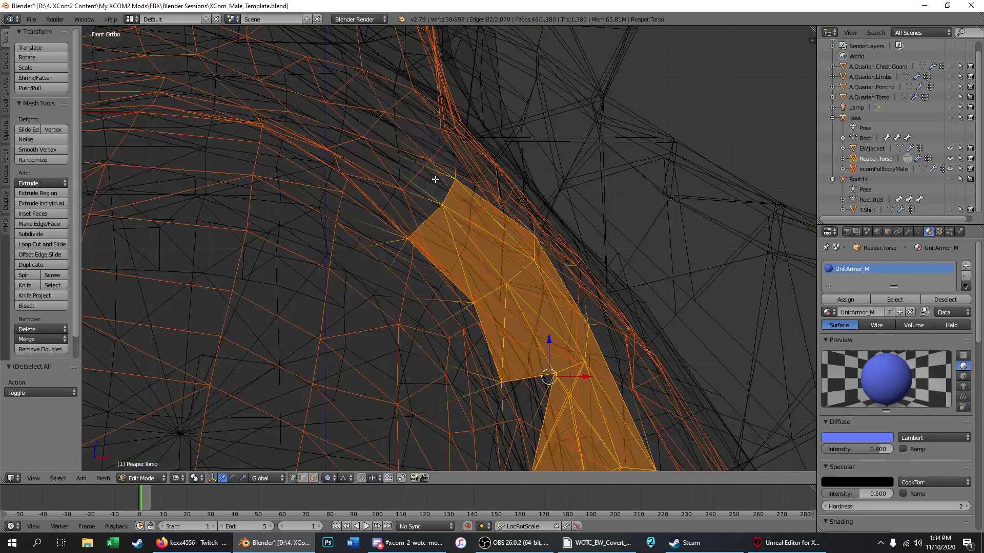
{"action": "key", "text": "c"}
{"action": "left_click_drag", "start_coordinate": [436, 178], "coordinate": [429, 145]}
{"action": "right_click", "coordinate": [433, 173]}
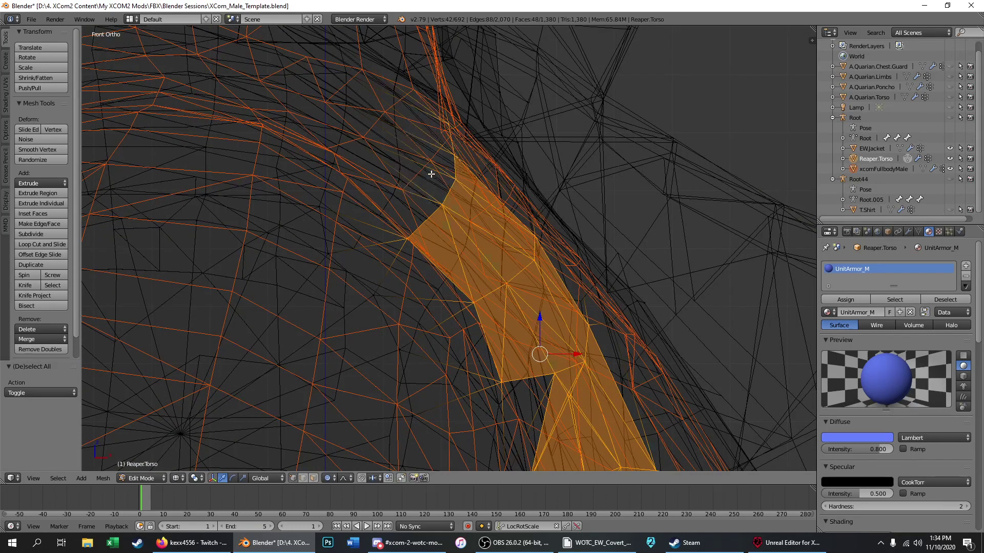
Step: Extend the selection to the column of vertices at the strip's upper end near the shoulder top
{"action": "key", "text": "z"}
{"action": "key", "text": "z"}
{"action": "key", "text": "c"}
{"action": "left_click", "coordinate": [344, 96]}
{"action": "left_click", "coordinate": [332, 145]}
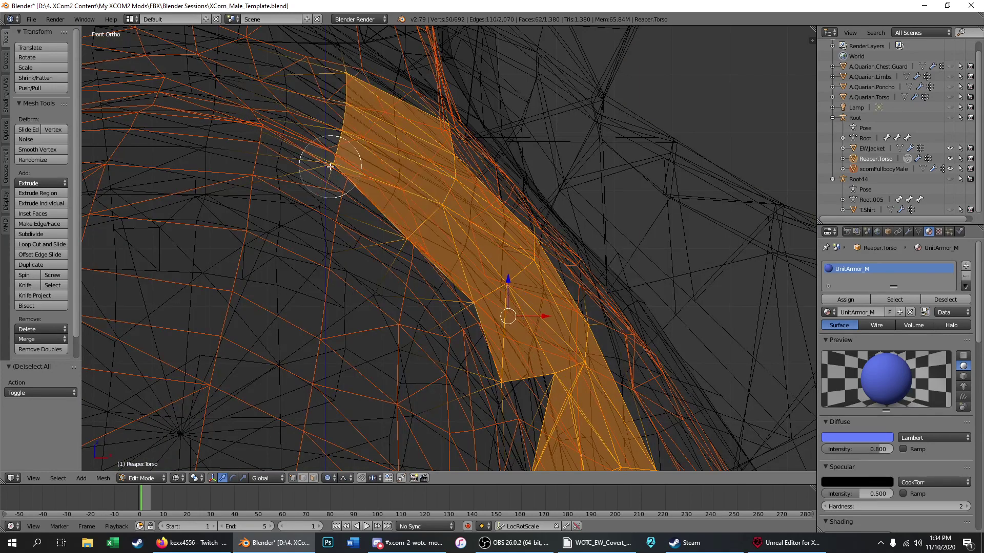
{"action": "right_click", "coordinate": [330, 167]}
{"action": "key", "text": "z"}
{"action": "key", "text": "z"}
{"action": "key", "text": "c"}
{"action": "left_click", "coordinate": [326, 194]}
{"action": "right_click", "coordinate": [327, 194]}
{"action": "key", "text": "z"}
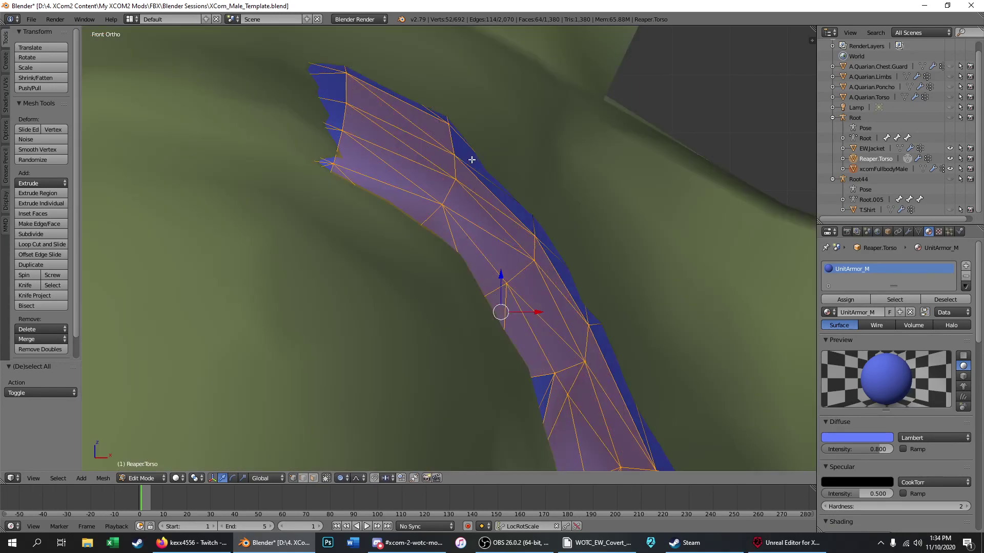
Step: Hide the EW.Jacket object and add the lower armhole-edge vertices beside the strip to the selection
{"action": "scroll", "coordinate": [468, 163], "scroll_direction": "down", "scroll_amount": 4}
{"action": "left_click", "coordinate": [950, 149]}
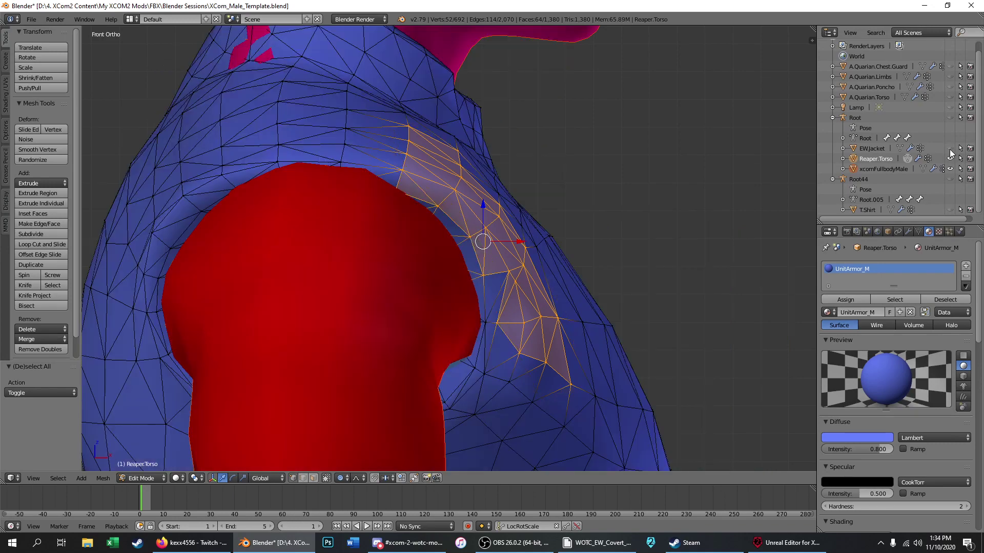
{"action": "scroll", "coordinate": [490, 334], "scroll_direction": "up", "scroll_amount": 2}
{"action": "key", "text": "z"}
{"action": "key", "text": "c"}
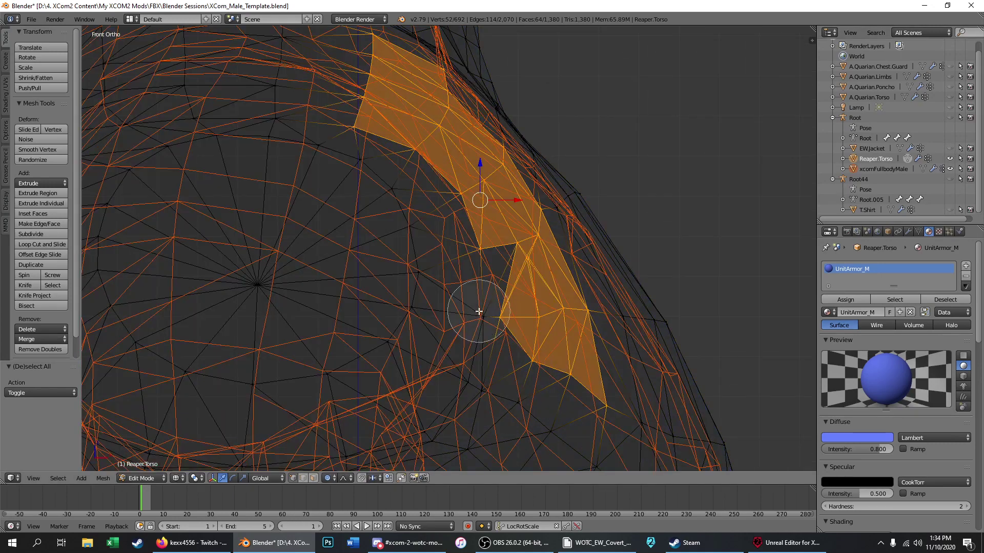
{"action": "left_click", "coordinate": [477, 310]}
{"action": "right_click", "coordinate": [477, 310]}
{"action": "key", "text": "z"}
Step: Add individual upper chest vertices beside the shoulder strip to the selection from an angled front view of the torso
{"action": "scroll", "coordinate": [477, 310], "scroll_direction": "down", "scroll_amount": 3}
{"action": "mouse_move", "coordinate": [470, 308]}
{"action": "middle_mouse_down"}
{"action": "mouse_move", "coordinate": [437, 279]}
{"action": "mouse_move", "coordinate": [388, 285]}
{"action": "mouse_move", "coordinate": [364, 301]}
{"action": "mouse_move", "coordinate": [363, 228]}
{"action": "mouse_move", "coordinate": [365, 279]}
{"action": "middle_mouse_up"}
{"action": "right_click", "coordinate": [594, 195], "text": "shift"}
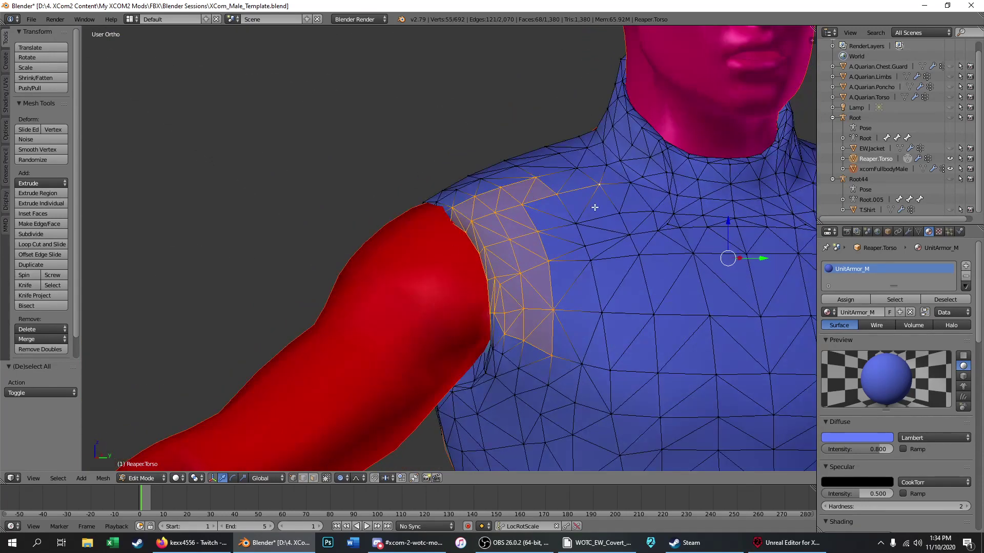
{"action": "right_click", "coordinate": [593, 221], "text": "shift"}
Step: Add the remaining vertices along the strip's upper chest edge with circle select in the Front orthographic wireframe
{"action": "key", "text": "KP_1"}
{"action": "scroll", "coordinate": [484, 200], "scroll_direction": "up", "scroll_amount": 8}
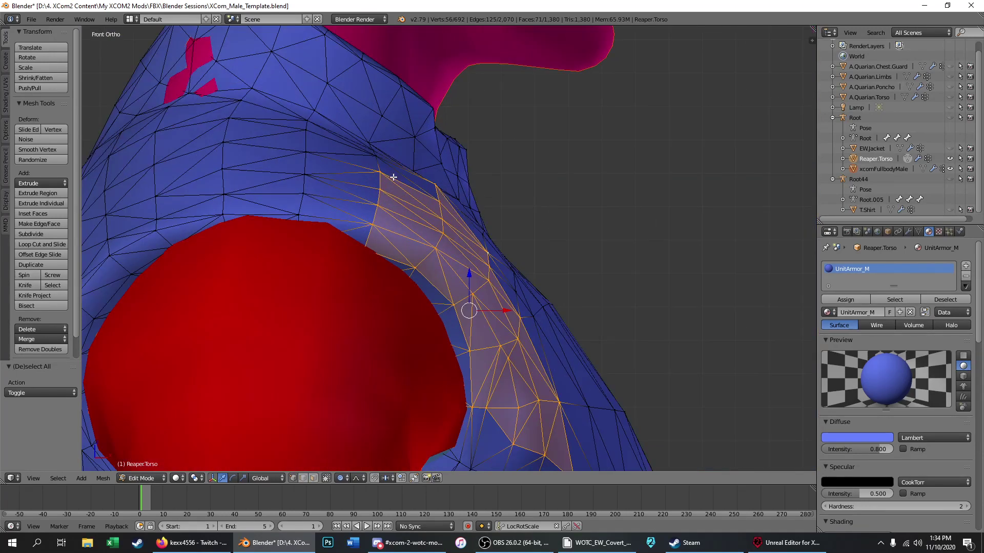
{"action": "key", "text": "z"}
{"action": "key", "text": "c"}
{"action": "left_click", "coordinate": [491, 207]}
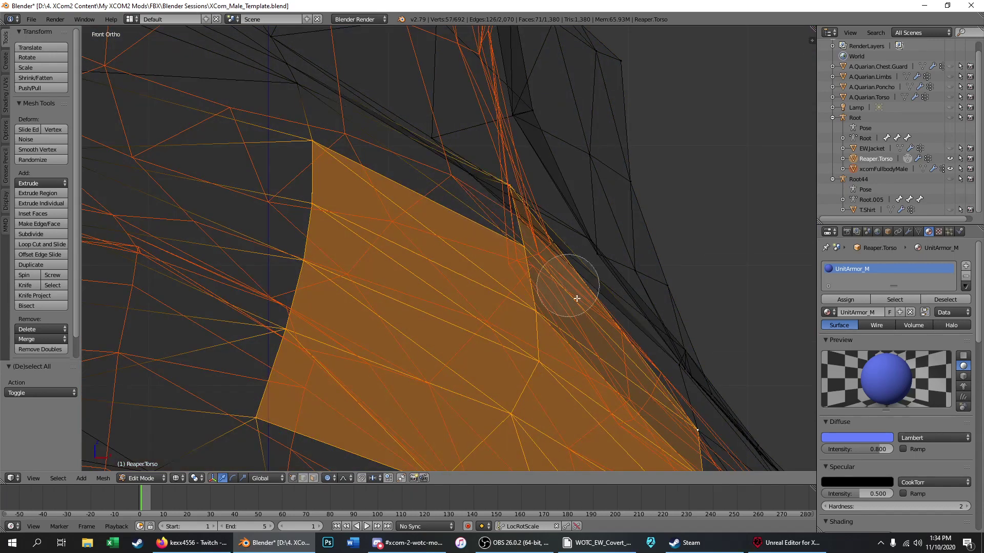
{"action": "left_click", "coordinate": [619, 342]}
{"action": "right_click", "coordinate": [619, 341]}
{"action": "scroll", "coordinate": [374, 84], "scroll_direction": "down", "scroll_amount": 5}
{"action": "scroll", "coordinate": [467, 210], "scroll_direction": "down", "scroll_amount": 3}
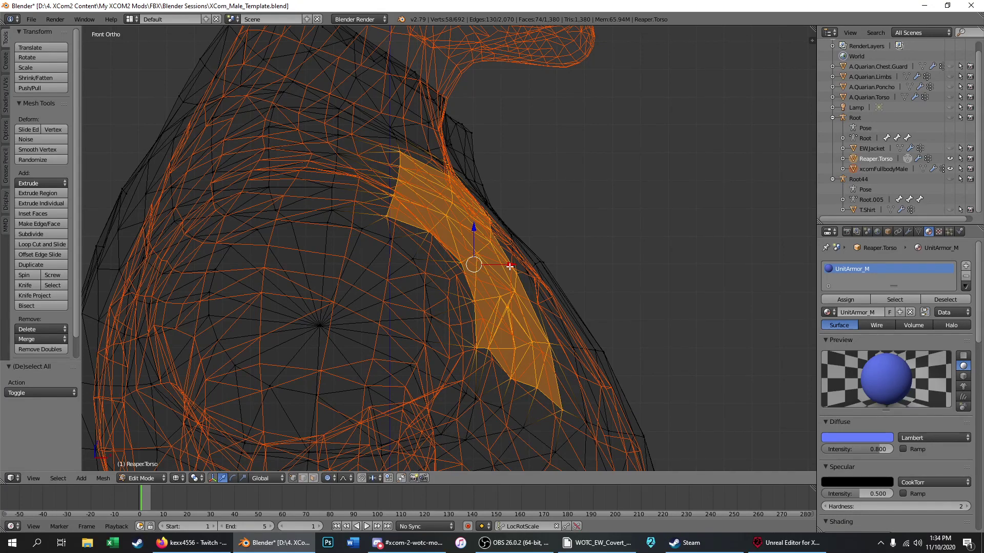
Step: Move the selected front shoulder vertices -0.009 along the X axis and check the chest from the front
{"action": "key", "text": "z"}
{"action": "left_click_drag", "start_coordinate": [510, 266], "coordinate": [485, 267]}
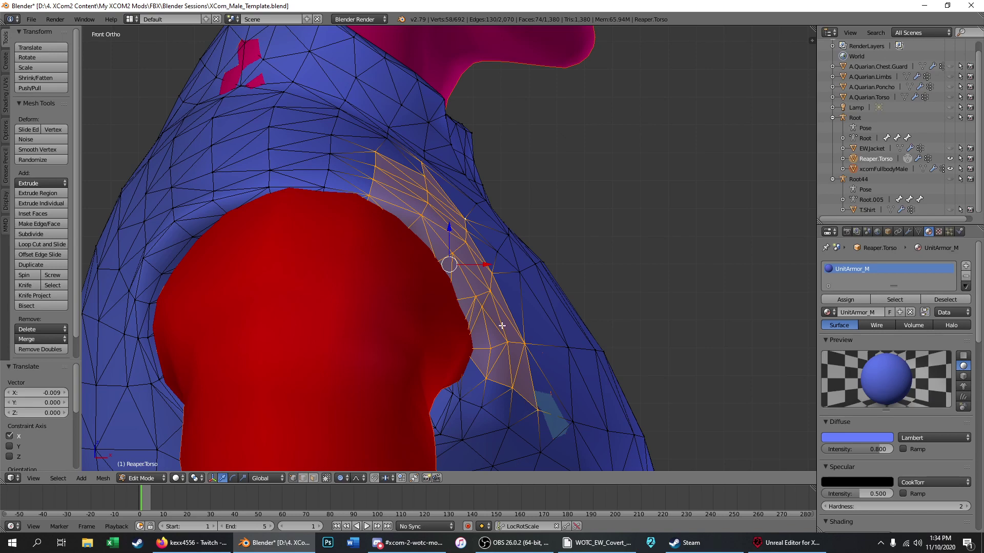
{"action": "scroll", "coordinate": [372, 98], "scroll_direction": "down", "scroll_amount": 3}
{"action": "scroll", "coordinate": [480, 293], "scroll_direction": "up", "scroll_amount": 3}
{"action": "middle_click_drag", "start_coordinate": [471, 277], "coordinate": [362, 278]}
{"action": "scroll", "coordinate": [361, 278], "scroll_direction": "down", "scroll_amount": 4}
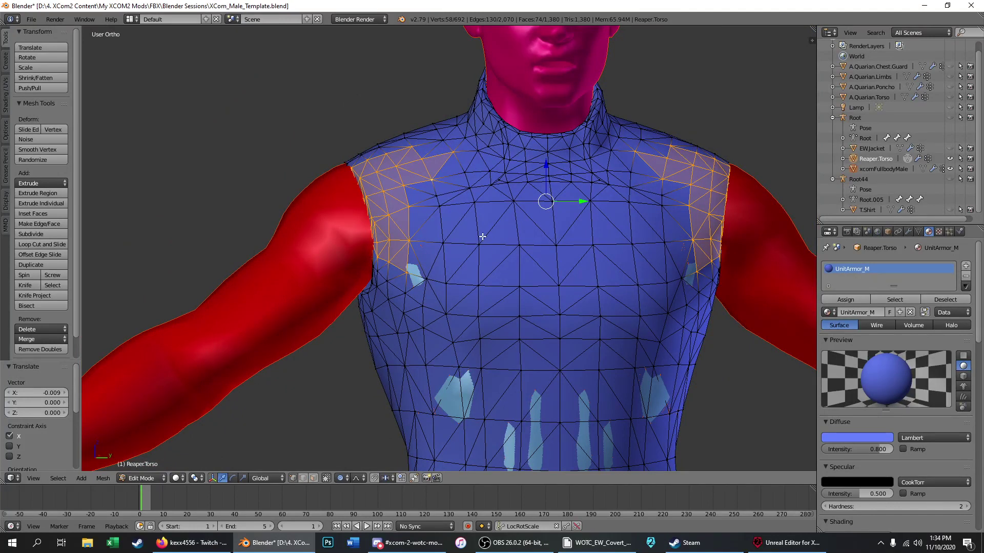
Step: Replace the selection with two vertices at each body poke-through spot near the armpits on the front of the torso
{"action": "key", "text": "a"}
{"action": "key", "text": "a"}
{"action": "scroll", "coordinate": [468, 173], "scroll_direction": "down", "scroll_amount": 3}
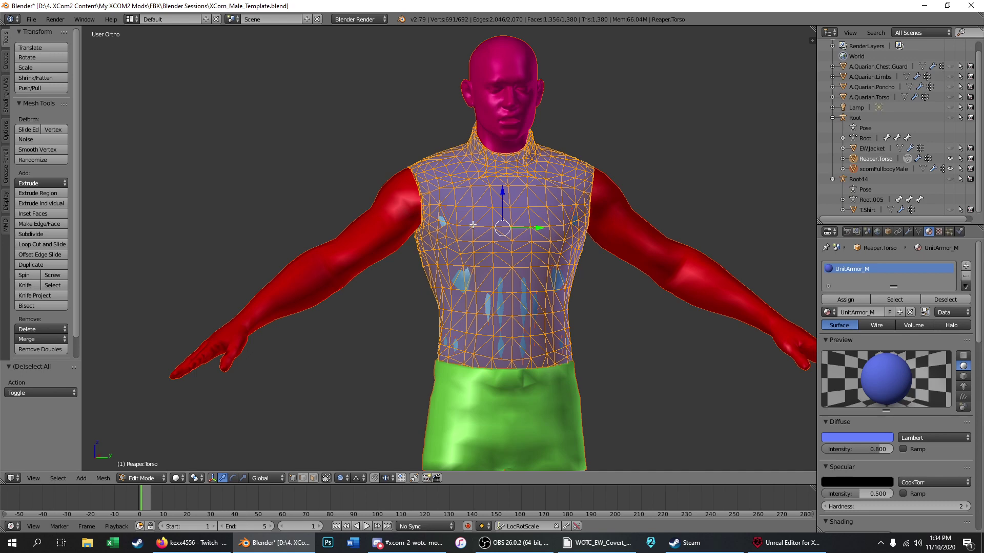
{"action": "scroll", "coordinate": [473, 225], "scroll_direction": "up", "scroll_amount": 3}
{"action": "key", "text": "KP_3"}
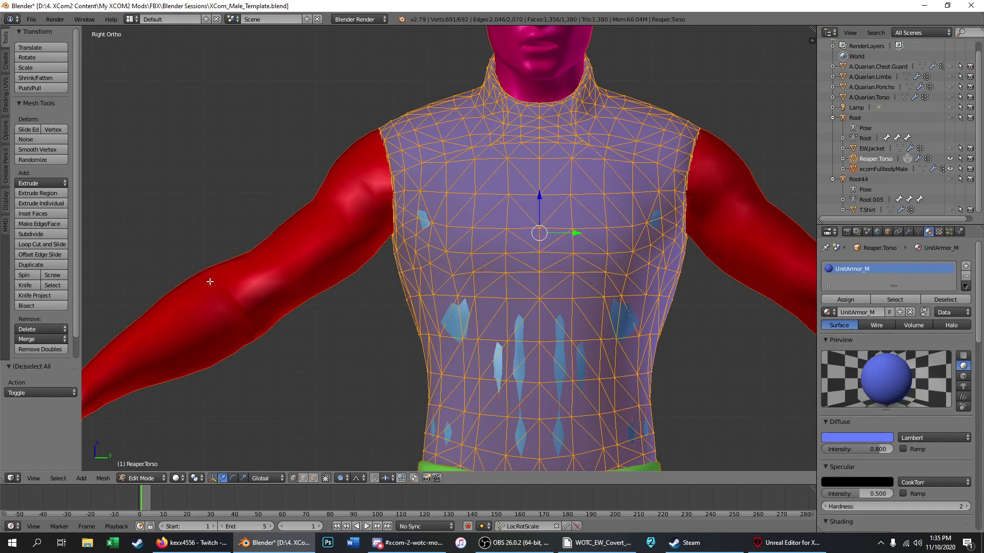
{"action": "right_click", "coordinate": [654, 220]}
{"action": "right_click", "coordinate": [647, 223], "text": "shift"}
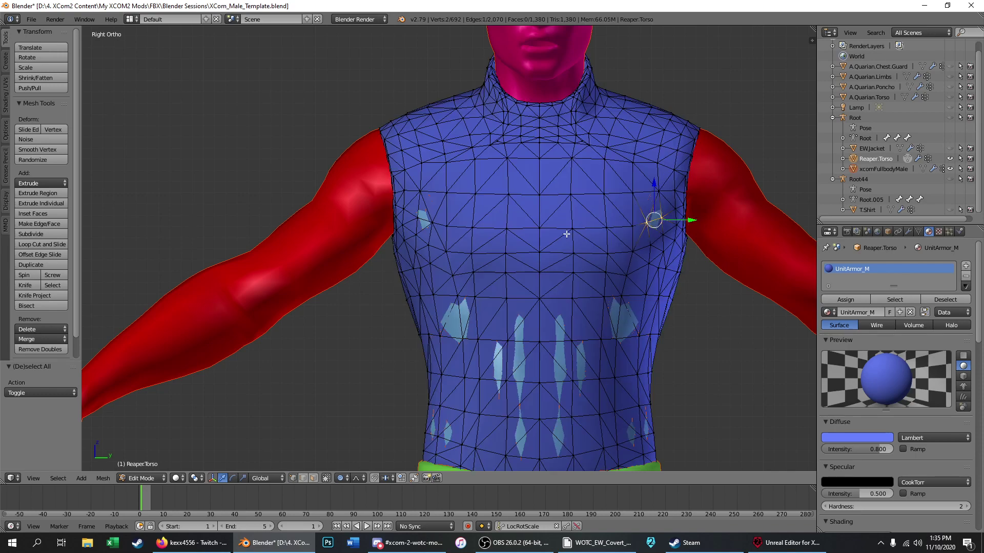
{"action": "right_click", "coordinate": [417, 221], "text": "shift"}
{"action": "right_click", "coordinate": [432, 224], "text": "shift"}
{"action": "scroll", "coordinate": [431, 224], "scroll_direction": "up", "scroll_amount": 6}
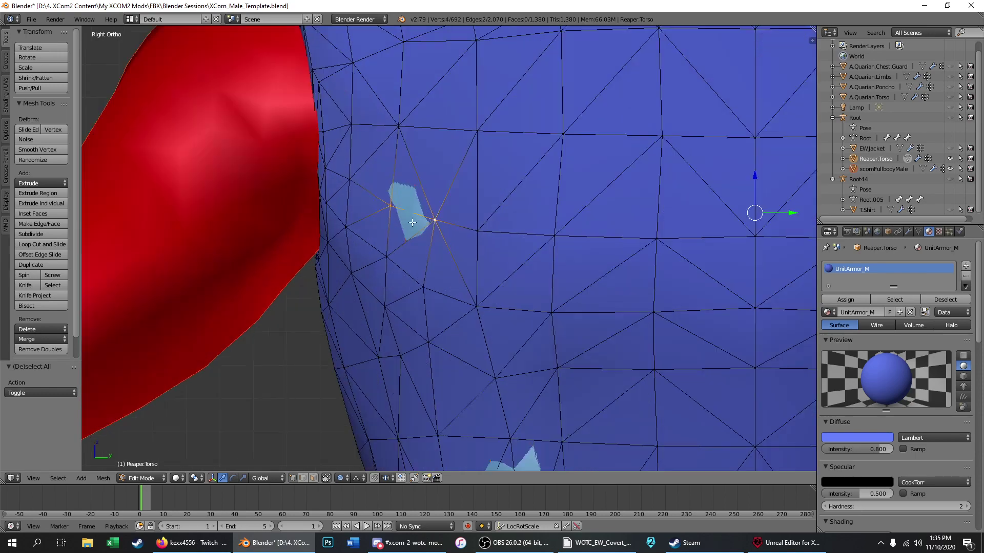
{"action": "scroll", "coordinate": [359, 226], "scroll_direction": "down", "scroll_amount": 2}
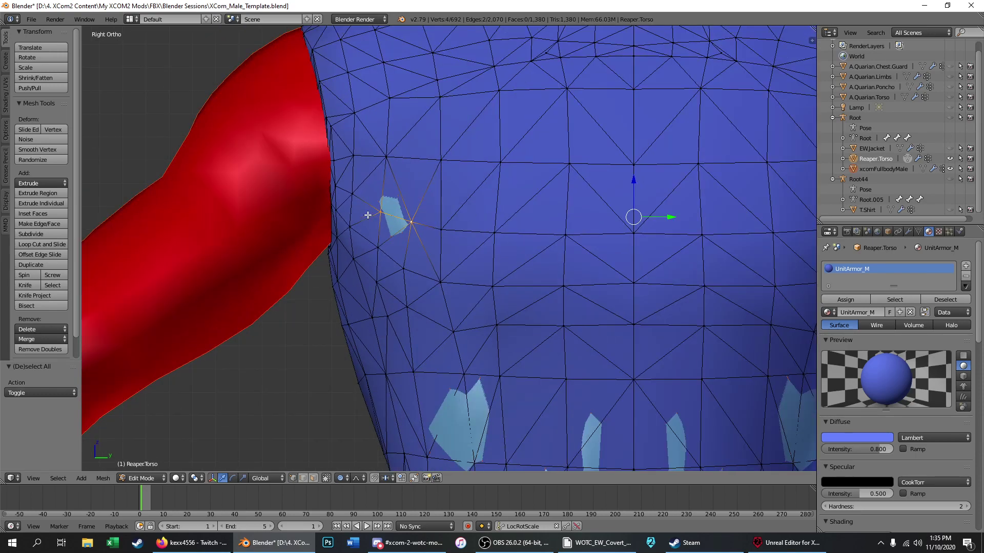
Step: Move the four selected armpit vertices 0.004 along the X axis
{"action": "key", "text": "KP_1"}
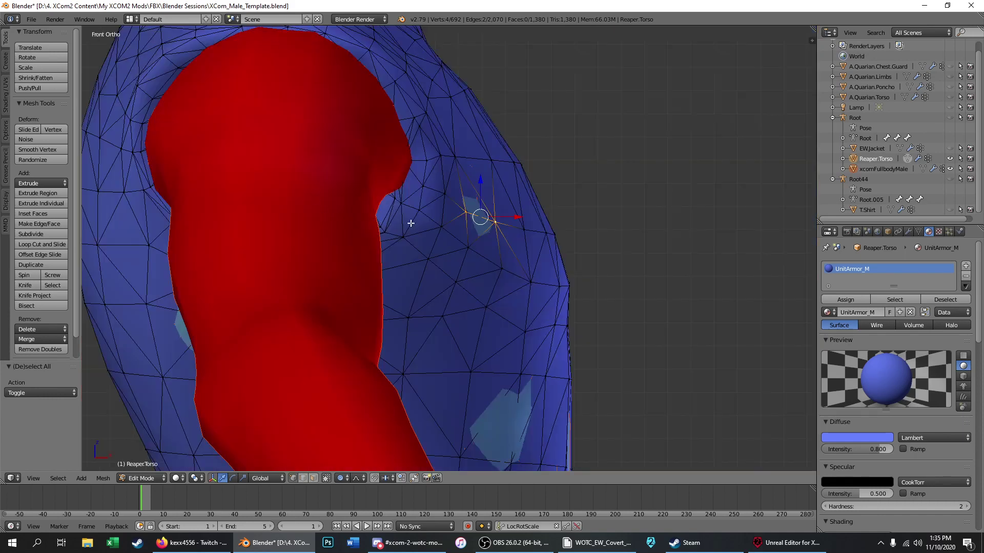
{"action": "scroll", "coordinate": [497, 231], "scroll_direction": "up", "scroll_amount": 3}
{"action": "left_click_drag", "start_coordinate": [504, 201], "coordinate": [520, 201]}
{"action": "scroll", "coordinate": [510, 304], "scroll_direction": "down", "scroll_amount": 1}
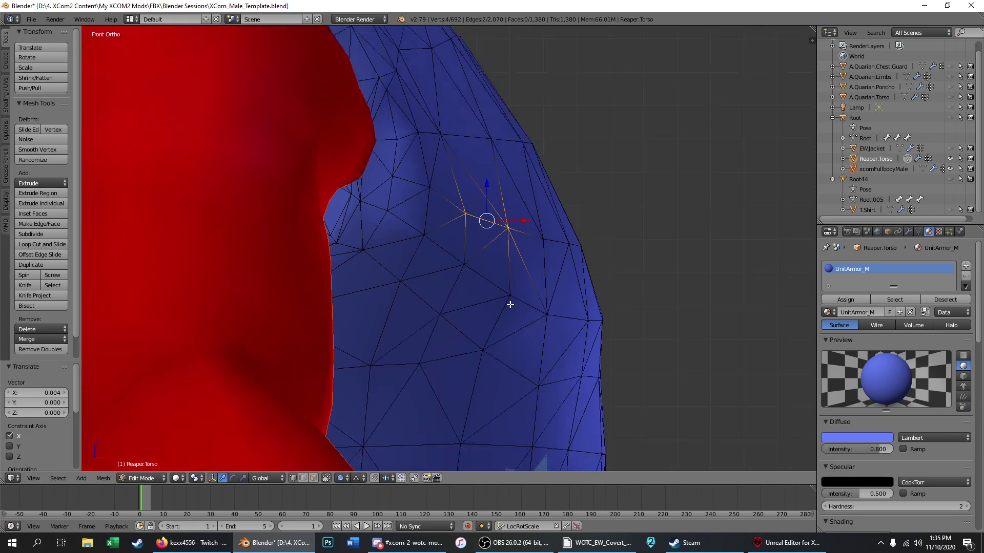
{"action": "scroll", "coordinate": [510, 305], "scroll_direction": "down", "scroll_amount": 3}
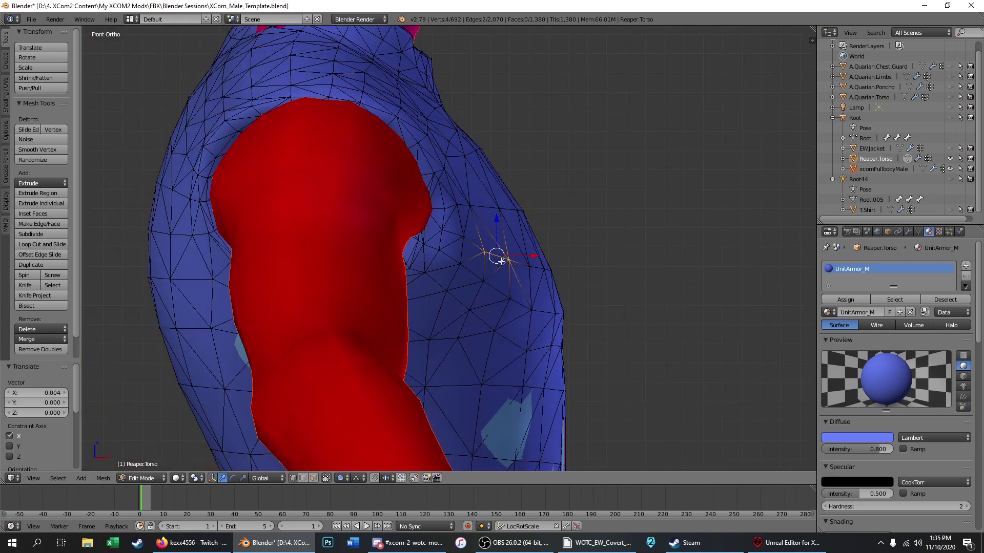
Step: Show the EW.Jacket object again and return Reaper.Torso to Object Mode
{"action": "left_click", "coordinate": [948, 150]}
{"action": "middle_click_drag", "start_coordinate": [397, 231], "coordinate": [277, 204]}
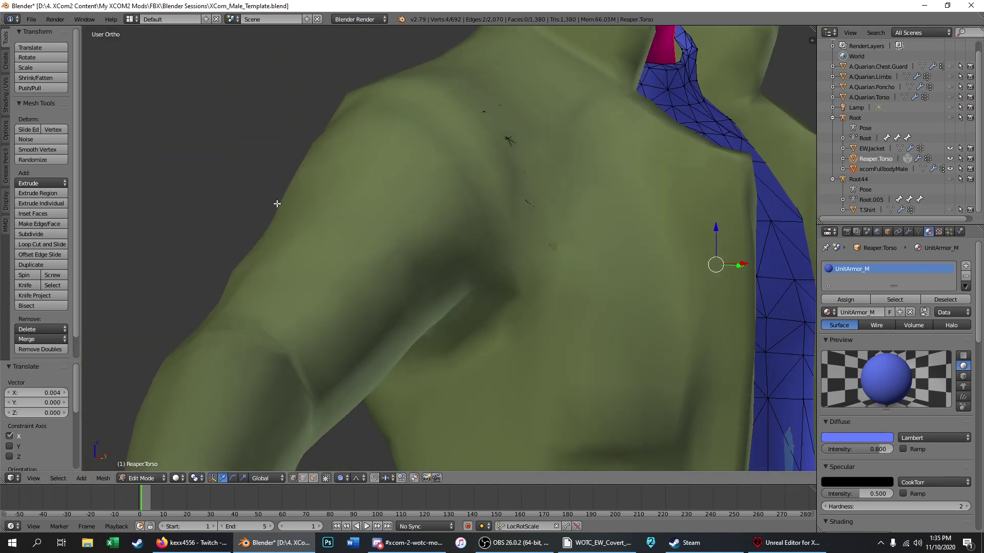
{"action": "scroll", "coordinate": [277, 204], "scroll_direction": "down", "scroll_amount": 3}
{"action": "middle_click_drag", "start_coordinate": [393, 180], "coordinate": [325, 180]}
{"action": "key", "text": "Tab"}
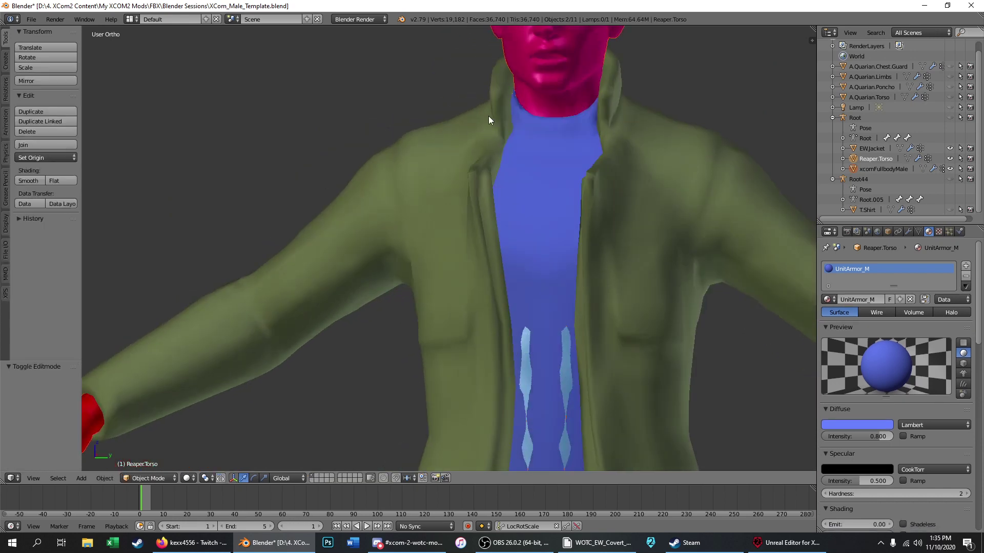
{"action": "scroll", "coordinate": [488, 116], "scroll_direction": "down", "scroll_amount": 3}
{"action": "mouse_move", "coordinate": [543, 170]}
{"action": "middle_mouse_down"}
{"action": "mouse_move", "coordinate": [517, 190]}
{"action": "mouse_move", "coordinate": [355, 167]}
{"action": "mouse_move", "coordinate": [529, 178]}
{"action": "middle_mouse_up"}
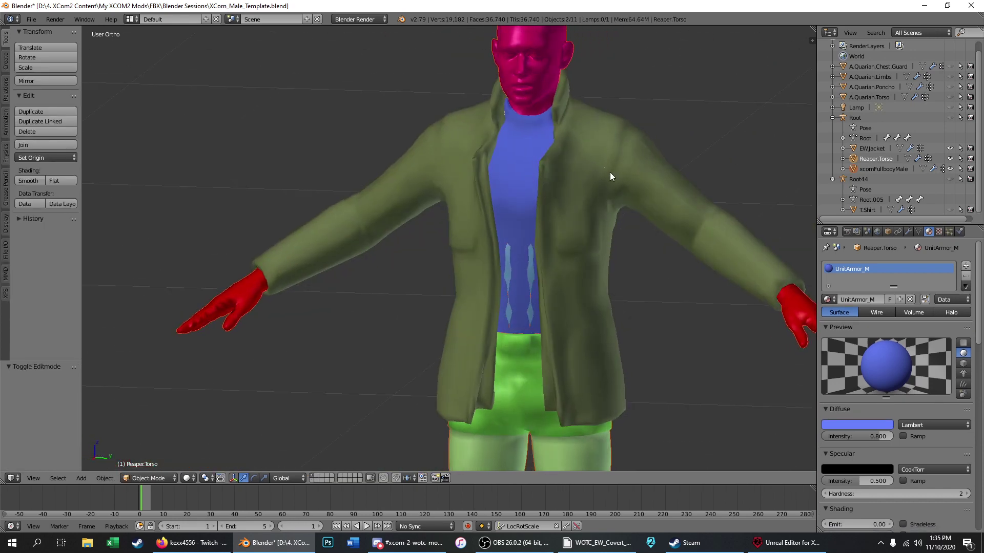
Step: Examine the jacket from the front, side and back for torso geometry poking through its surface
{"action": "scroll", "coordinate": [604, 169], "scroll_direction": "up", "scroll_amount": 8}
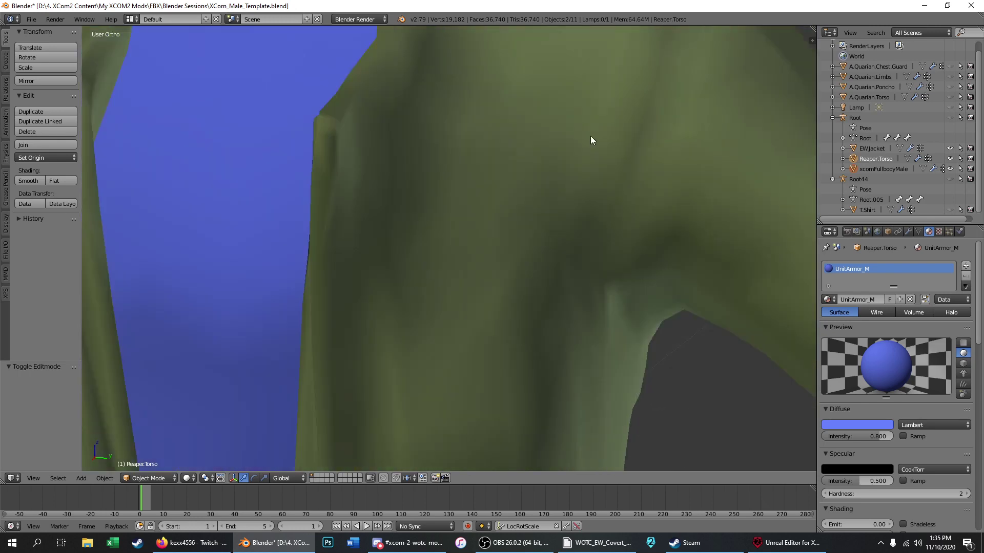
{"action": "scroll", "coordinate": [591, 137], "scroll_direction": "down", "scroll_amount": 4}
{"action": "middle_click_drag", "start_coordinate": [570, 147], "coordinate": [470, 217]}
{"action": "scroll", "coordinate": [470, 216], "scroll_direction": "down", "scroll_amount": 3}
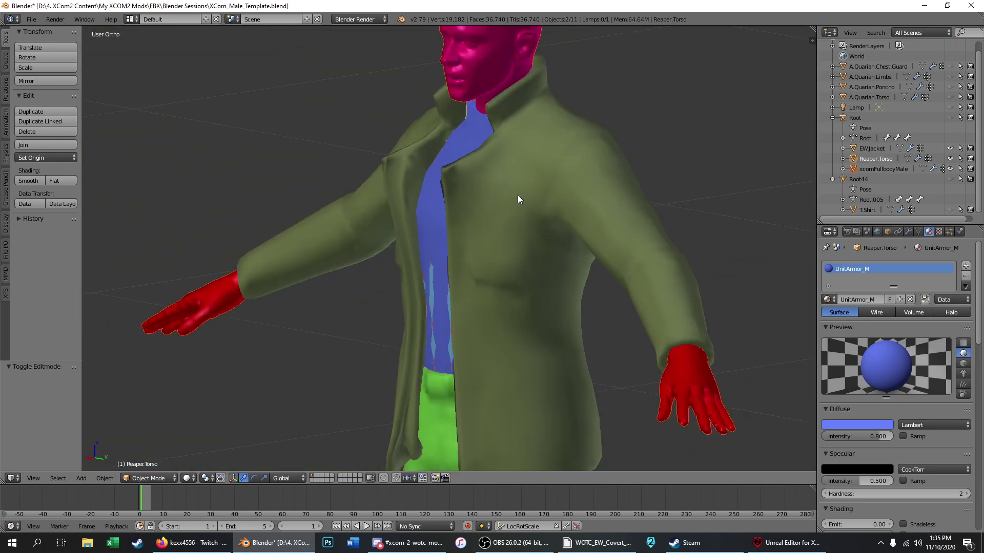
{"action": "middle_click_drag", "start_coordinate": [519, 199], "coordinate": [472, 191]}
{"action": "scroll", "coordinate": [687, 212], "scroll_direction": "up", "scroll_amount": 6}
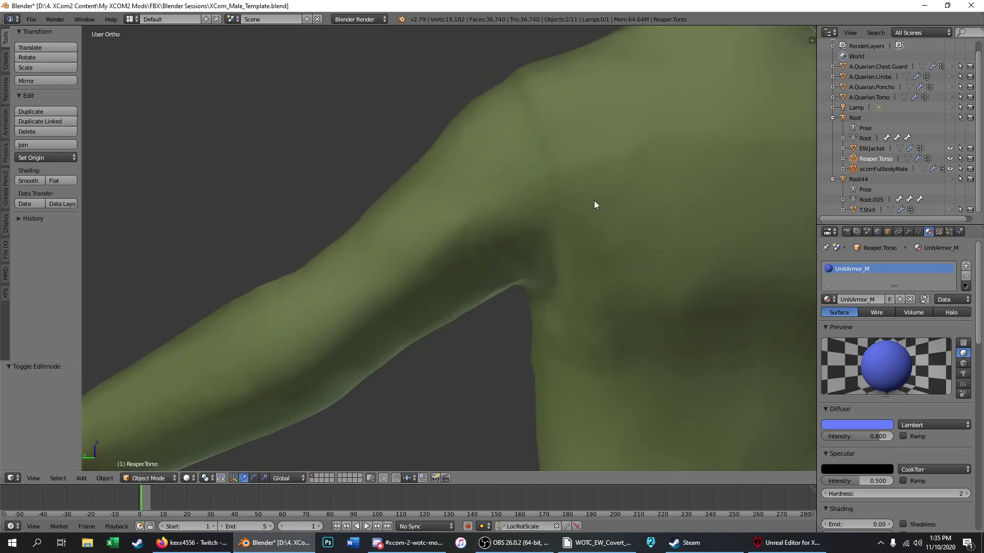
{"action": "scroll", "coordinate": [591, 200], "scroll_direction": "down", "scroll_amount": 7}
{"action": "scroll", "coordinate": [637, 204], "scroll_direction": "up", "scroll_amount": 12}
{"action": "scroll", "coordinate": [633, 205], "scroll_direction": "down", "scroll_amount": 5}
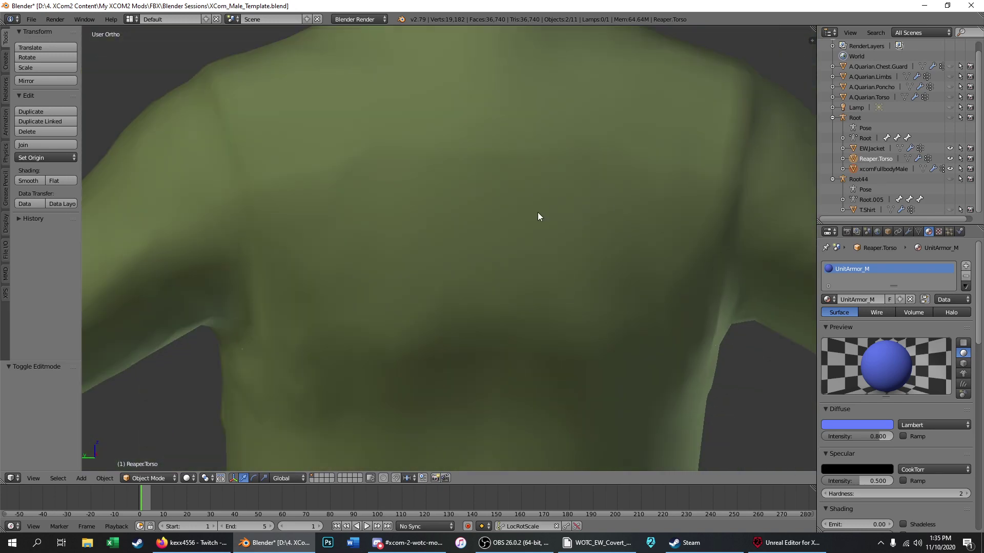
{"action": "key", "text": "Tab"}
{"action": "key", "text": "Tab"}
{"action": "middle_click_drag", "start_coordinate": [561, 200], "coordinate": [628, 199]}
{"action": "scroll", "coordinate": [585, 196], "scroll_direction": "down", "scroll_amount": 3}
{"action": "scroll", "coordinate": [539, 202], "scroll_direction": "down", "scroll_amount": 8}
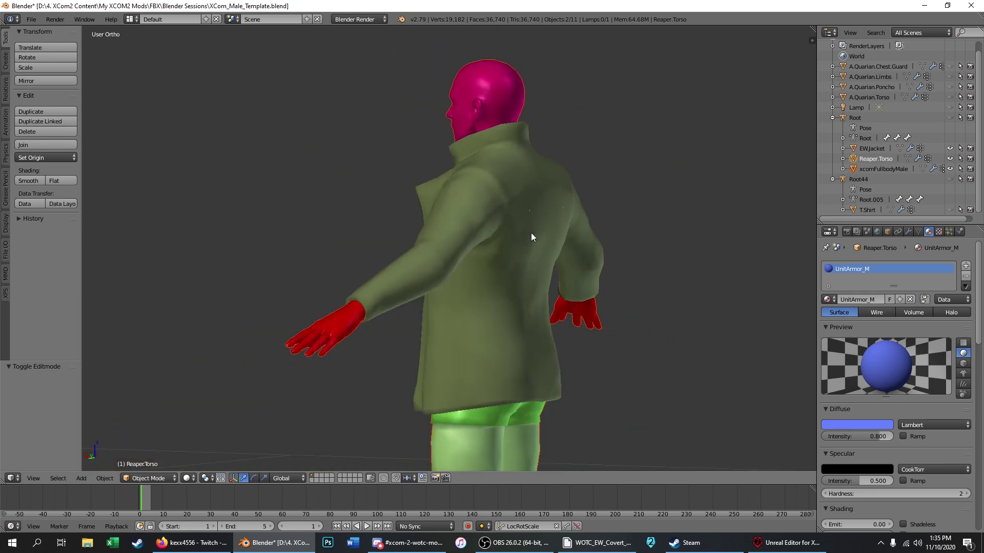
{"action": "middle_click_drag", "start_coordinate": [531, 235], "coordinate": [632, 231]}
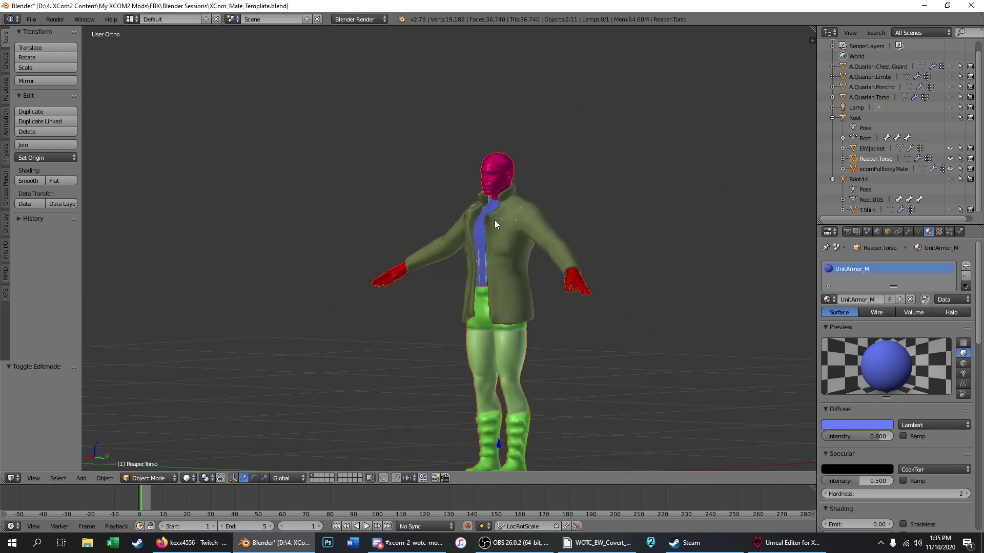
{"action": "key", "text": "KP_3"}
{"action": "scroll", "coordinate": [511, 215], "scroll_direction": "up", "scroll_amount": 5}
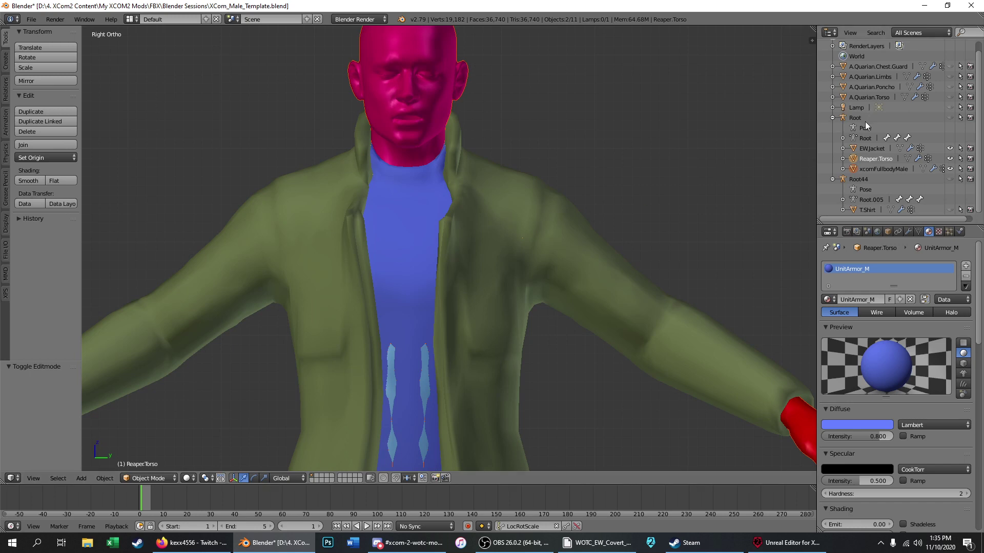
Step: Show the Root armature, select it and switch it to Pose Mode
{"action": "left_click", "coordinate": [950, 118]}
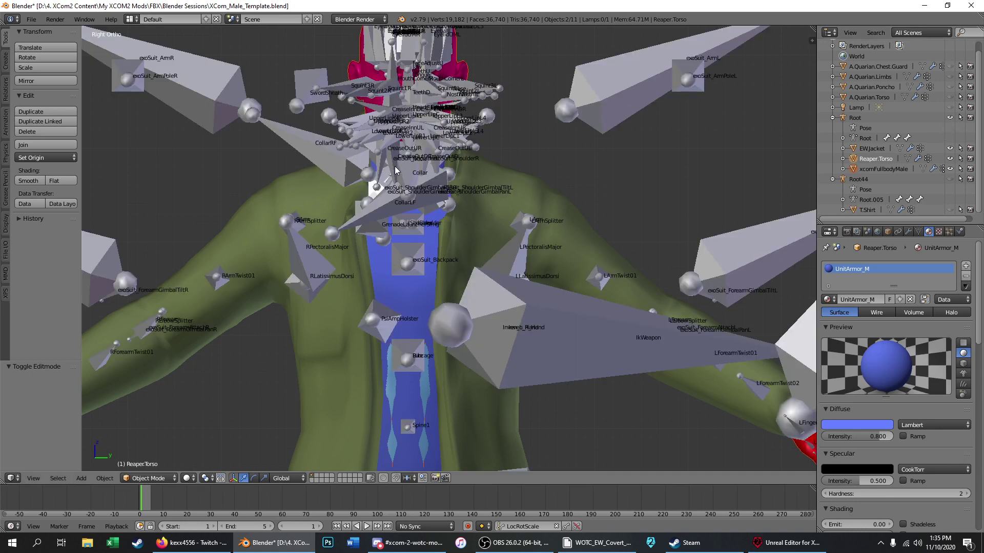
{"action": "left_click", "coordinate": [152, 478]}
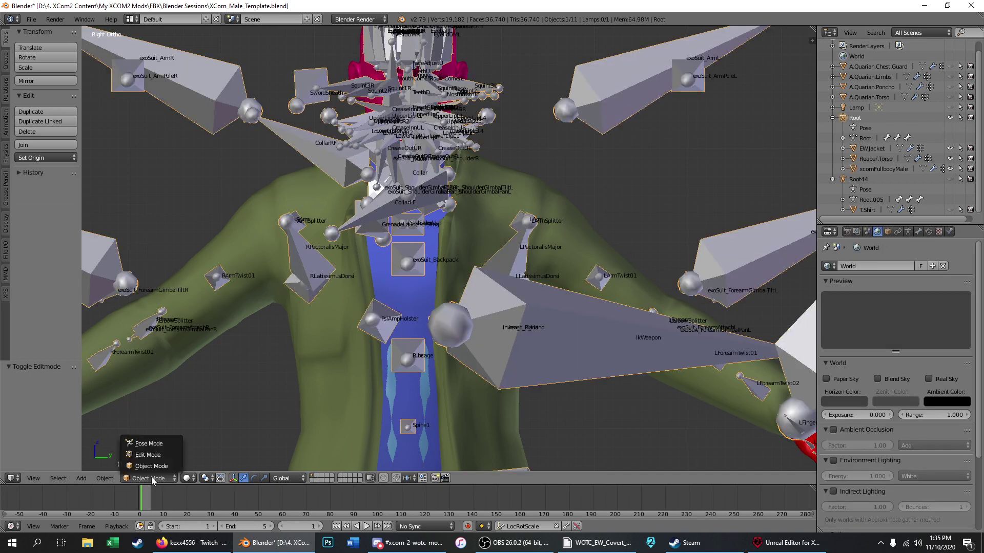
{"action": "left_click", "coordinate": [148, 444]}
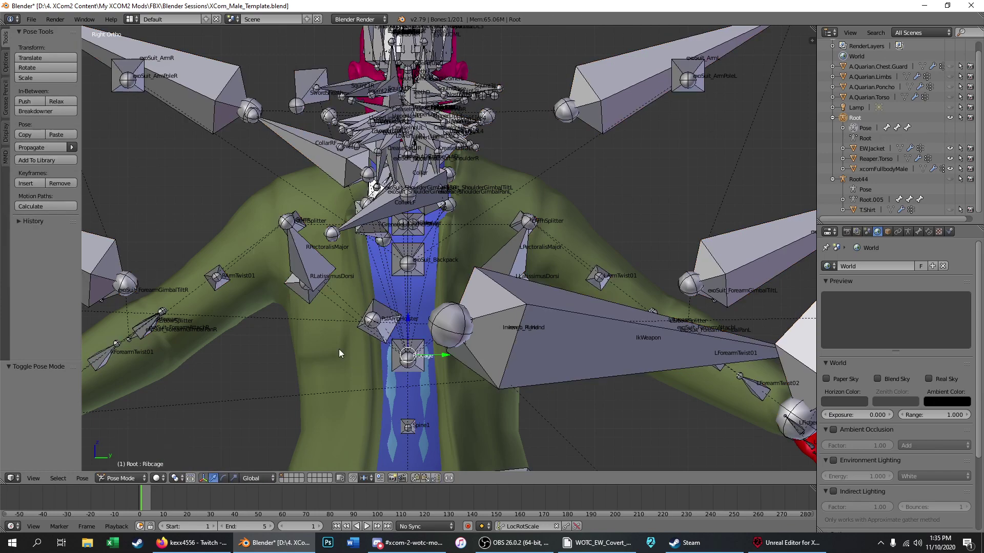
{"action": "key", "text": "z"}
{"action": "key", "text": "z"}
{"action": "left_click", "coordinate": [41, 70]}
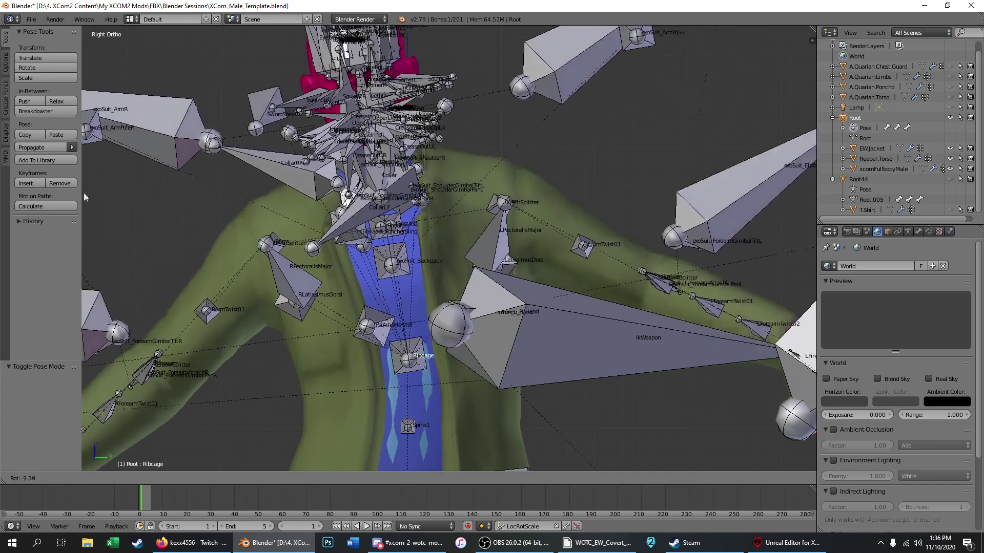
{"action": "right_click", "coordinate": [129, 316]}
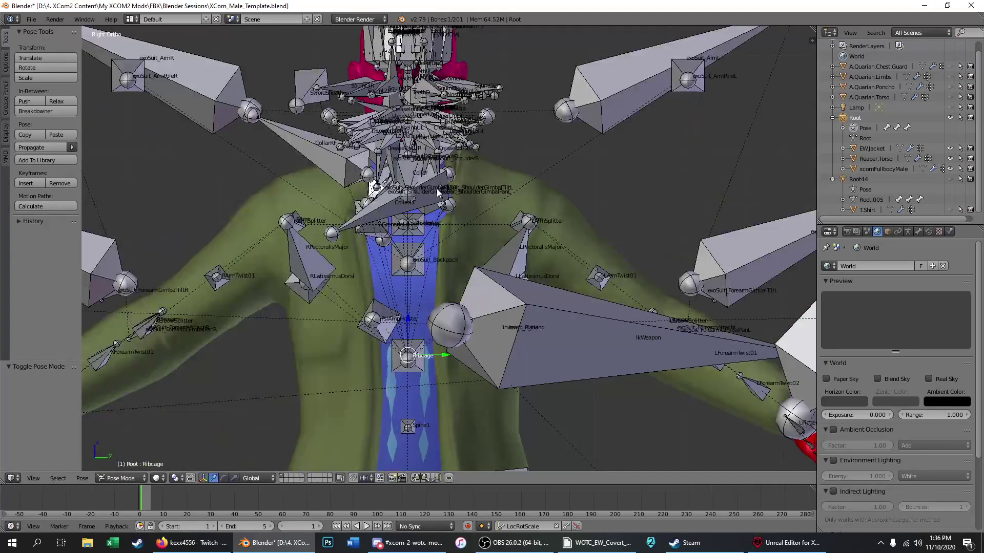
Step: Select all bones of the Root armature and set its bone display to Stick
{"action": "key", "text": "a"}
{"action": "key", "text": "a"}
{"action": "left_click", "coordinate": [887, 231]}
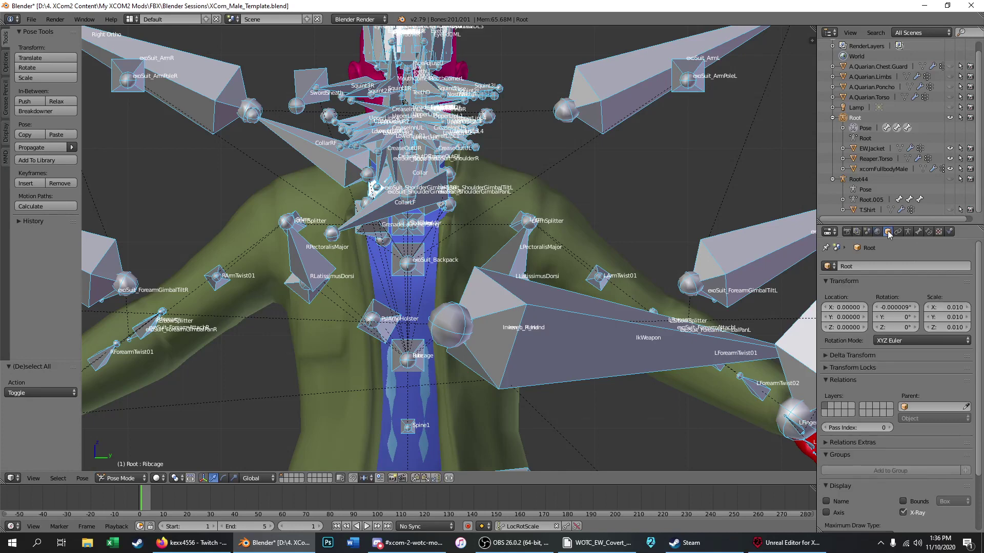
{"action": "left_click", "coordinate": [908, 231]}
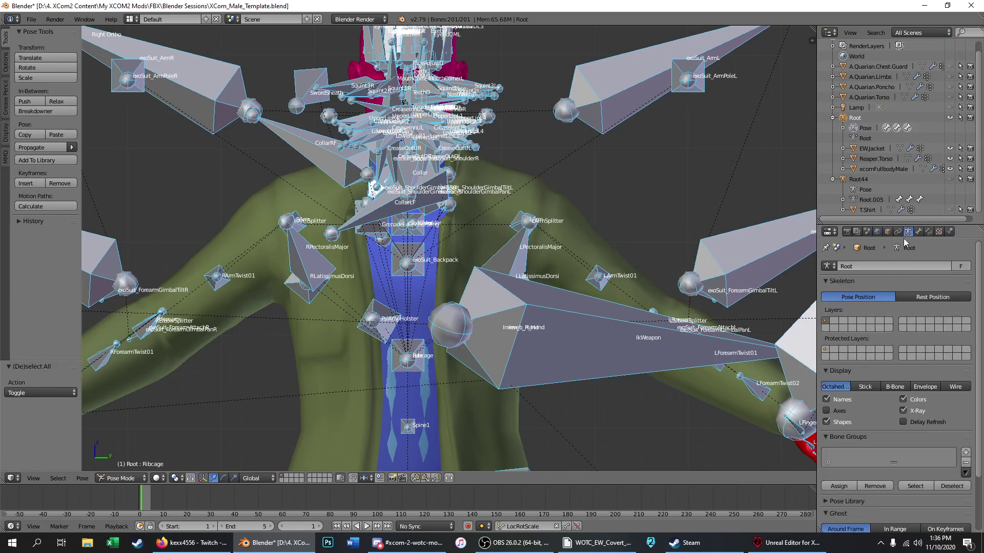
{"action": "left_click", "coordinate": [865, 387]}
{"action": "scroll", "coordinate": [394, 186], "scroll_direction": "down", "scroll_amount": 4}
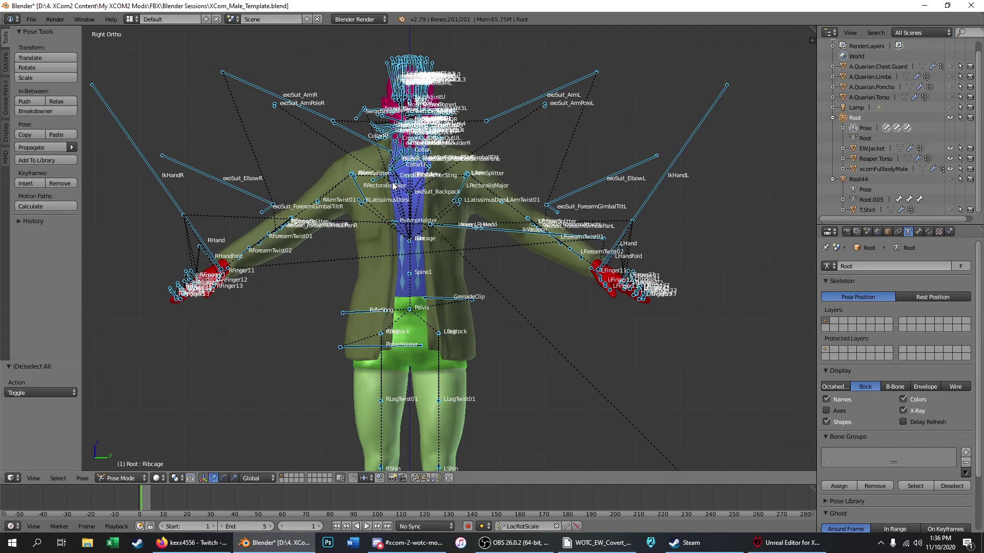
Step: Rotate the Ribcage bone -23.1° in the Front view, inspect the jacket's back in that pose, and undo the rotation
{"action": "scroll", "coordinate": [394, 186], "scroll_direction": "up", "scroll_amount": 3}
{"action": "right_click", "coordinate": [423, 285]}
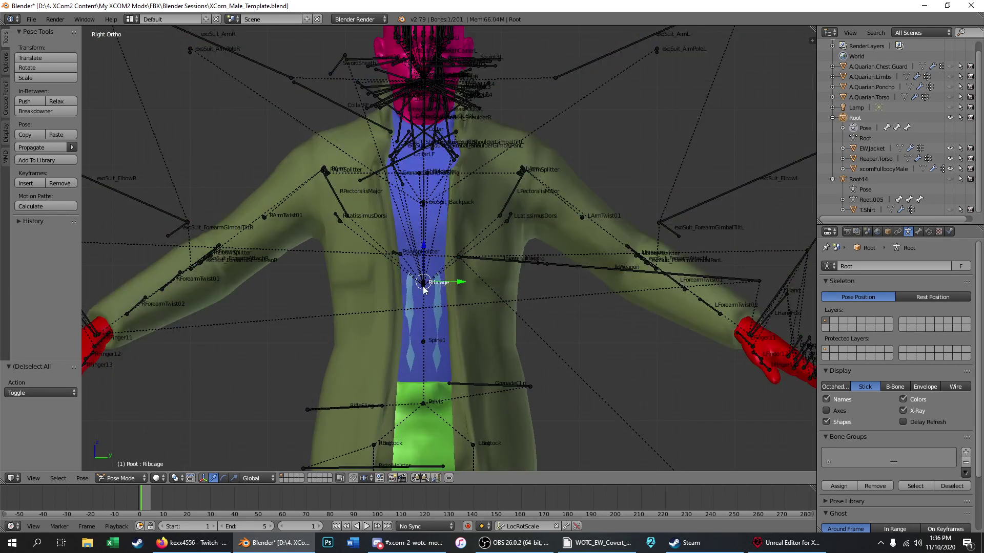
{"action": "key", "text": "KP_1"}
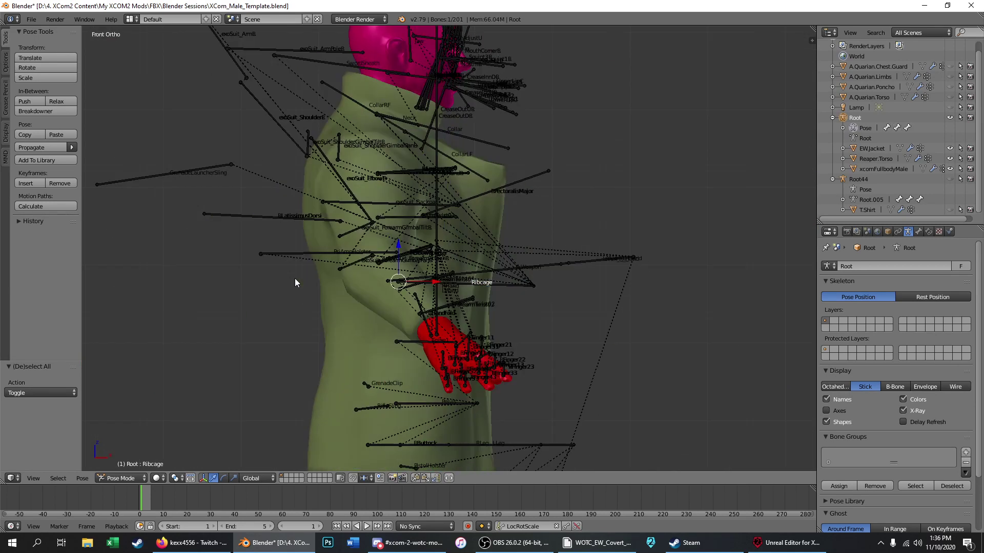
{"action": "left_click", "coordinate": [34, 68]}
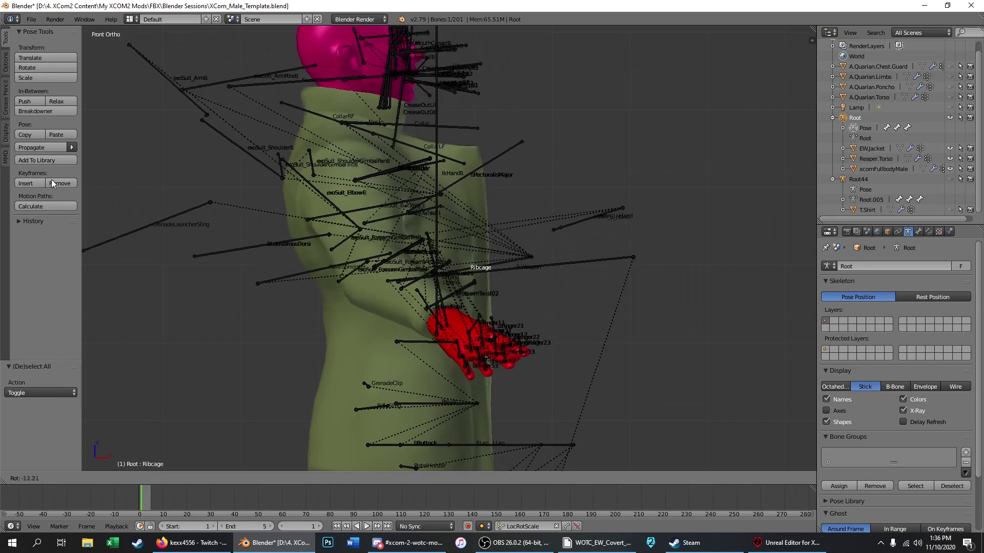
{"action": "left_click", "coordinate": [410, 232]}
{"action": "middle_click_drag", "start_coordinate": [410, 232], "coordinate": [362, 197]}
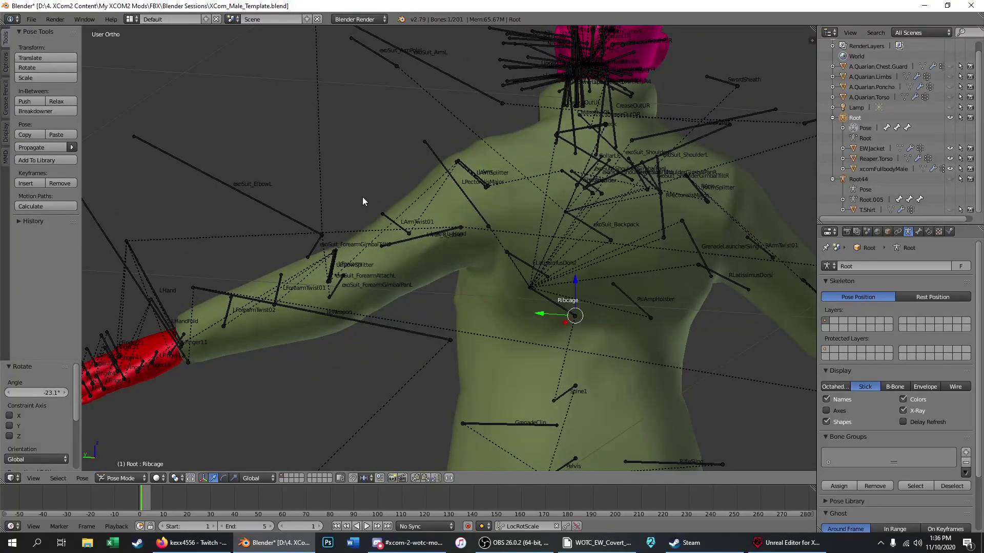
{"action": "key", "text": "ctrl+z"}
Step: Select the lShoulder bone in the Right view and try rotating it freely
{"action": "key", "text": "KP_3"}
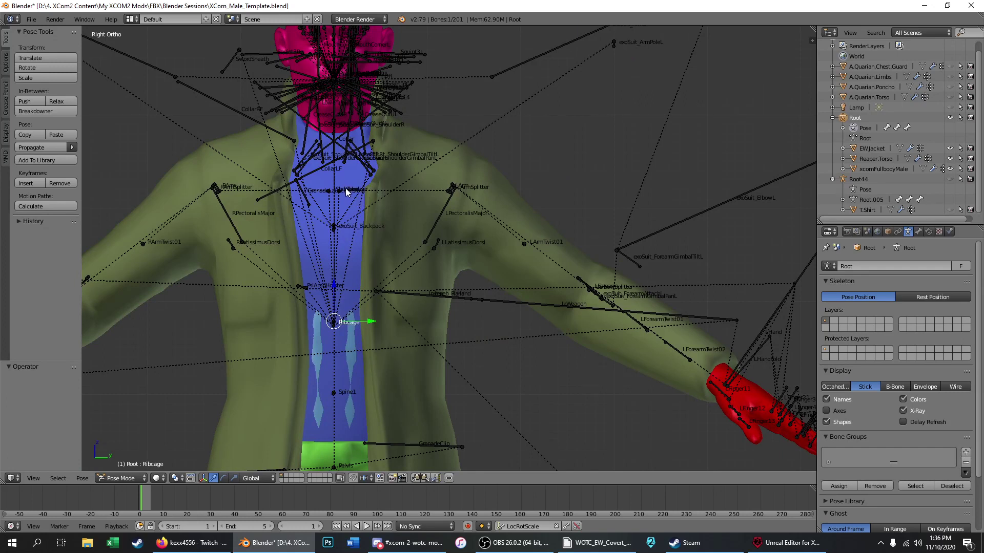
{"action": "right_click", "coordinate": [342, 190]}
{"action": "left_click", "coordinate": [51, 66]}
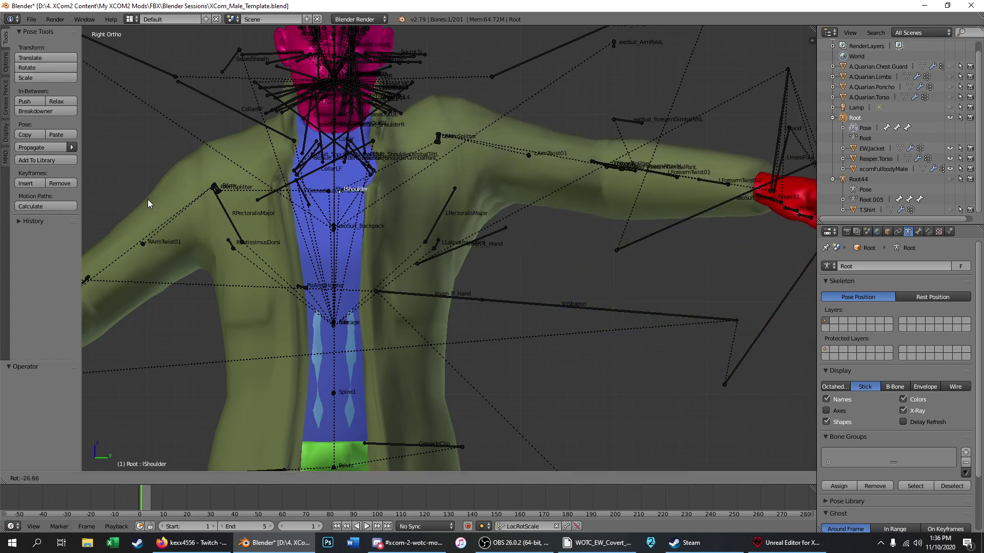
{"action": "right_click", "coordinate": [148, 200]}
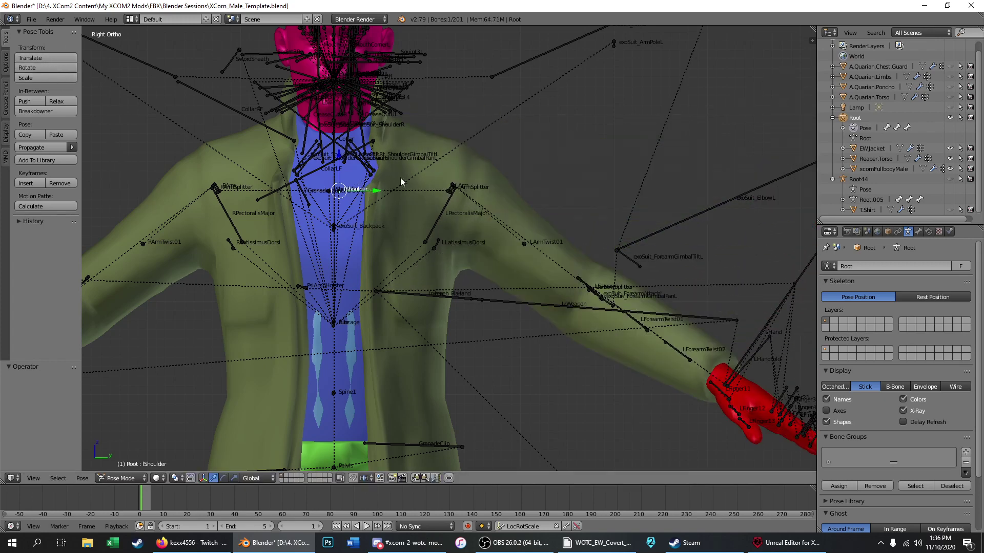
Step: Try rotating the lShoulder bone about the global Z axis in the Right view
{"action": "left_click", "coordinate": [53, 67]}
{"action": "key", "text": "z"}
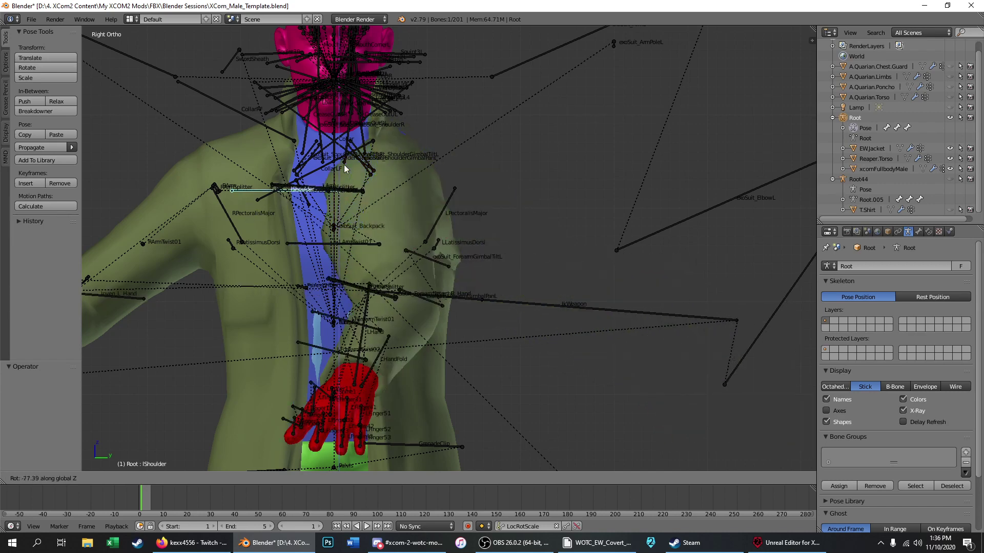
{"action": "right_click", "coordinate": [336, 178]}
{"action": "left_click", "coordinate": [48, 67]}
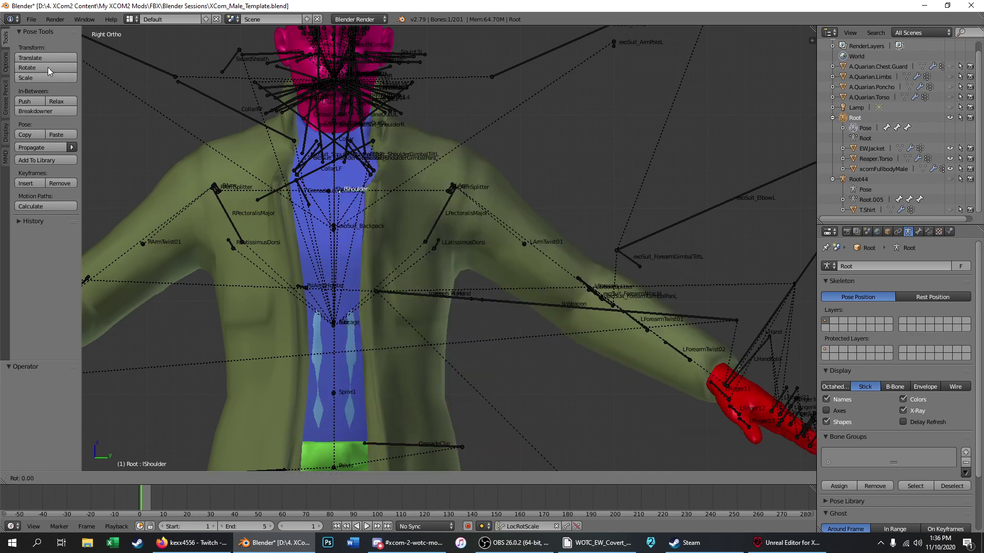
{"action": "key", "text": "z"}
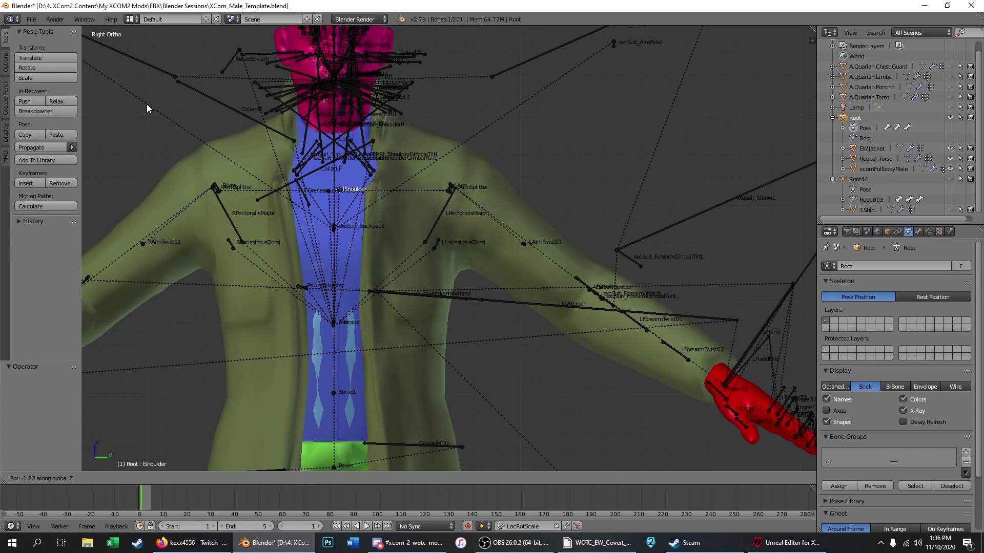
{"action": "right_click", "coordinate": [147, 106]}
Step: Try rotating the lShoulder bone from the Top view, both freely and about the global Z axis
{"action": "key", "text": "KP_7"}
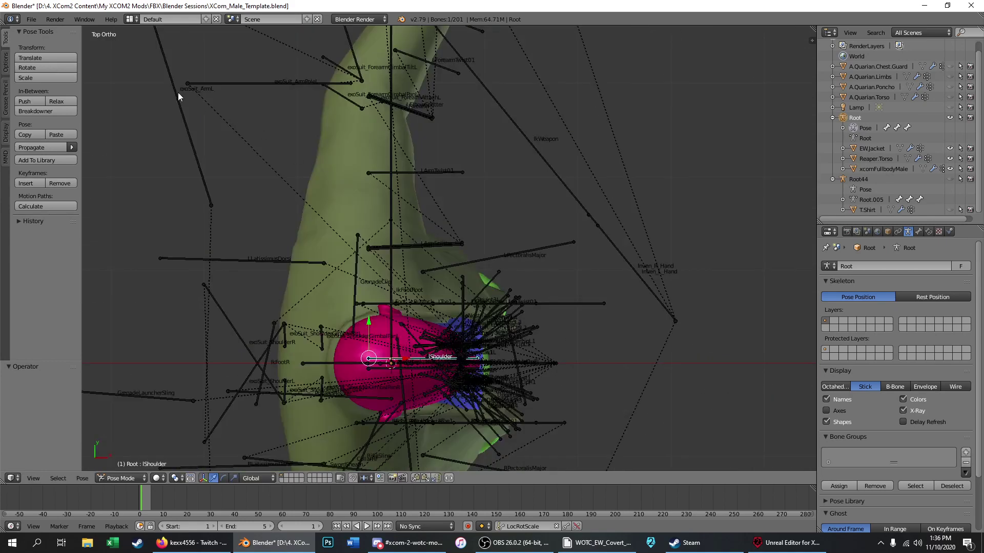
{"action": "scroll", "coordinate": [299, 46], "scroll_direction": "down", "scroll_amount": 2}
{"action": "left_click", "coordinate": [49, 72]}
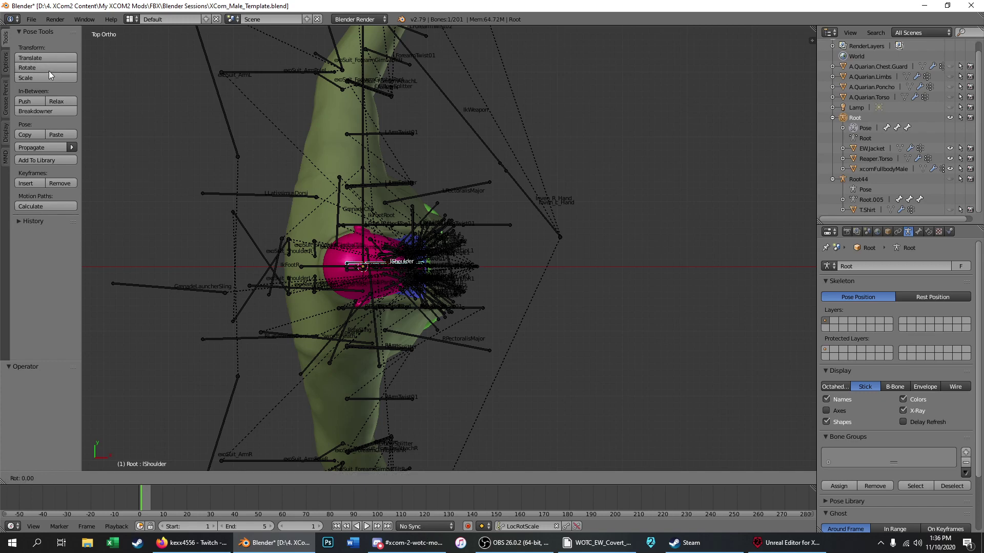
{"action": "right_click", "coordinate": [50, 72]}
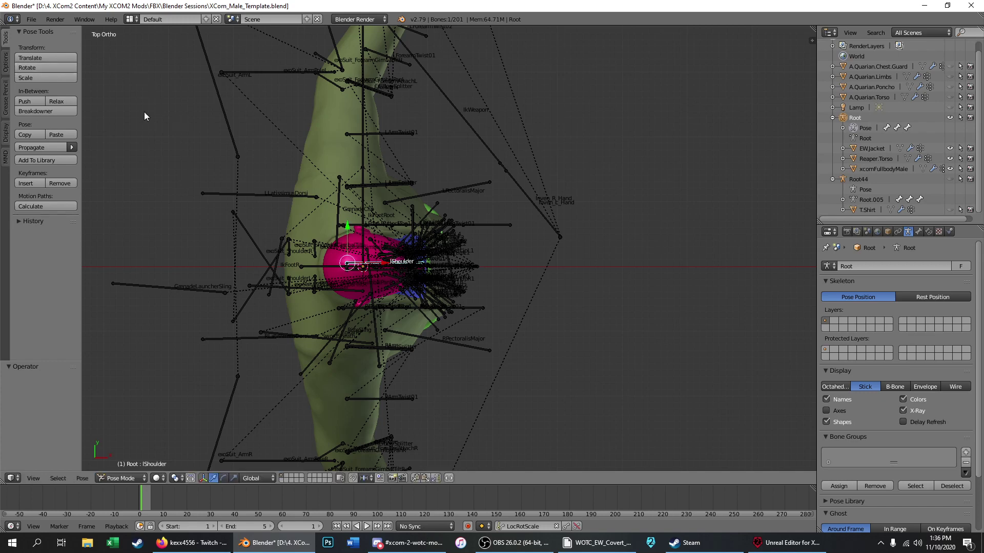
{"action": "left_click", "coordinate": [58, 68]}
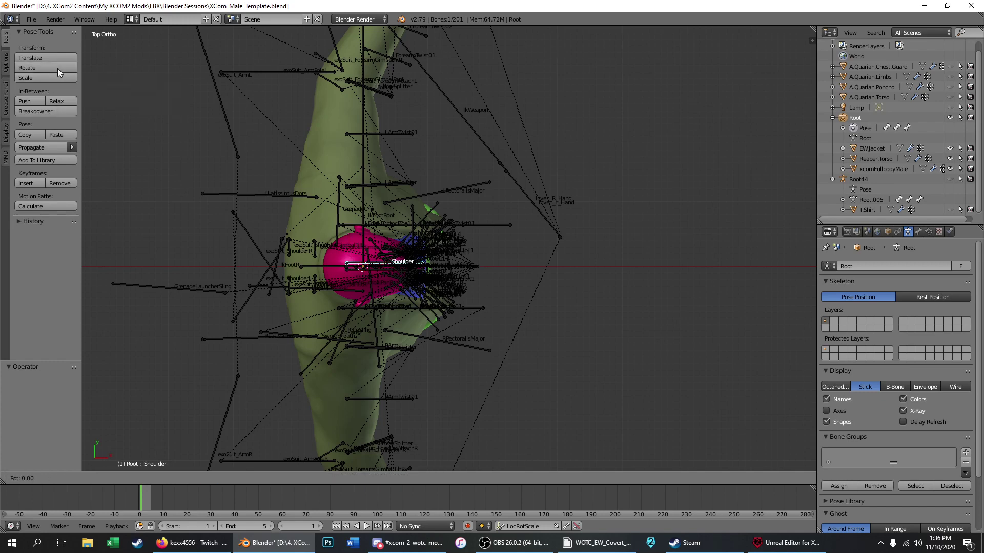
{"action": "key", "text": "z"}
{"action": "right_click", "coordinate": [58, 68]}
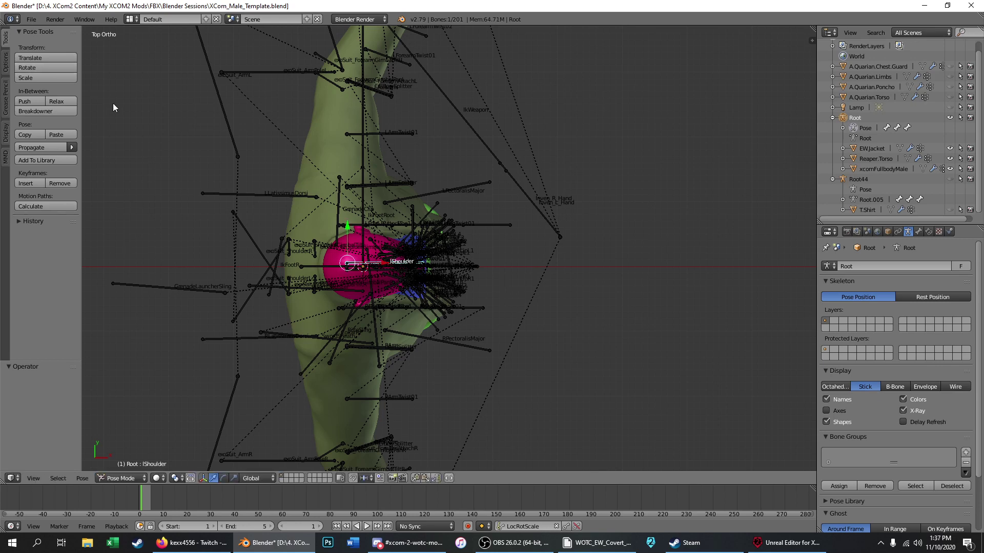
Step: Return the Root armature to Object Mode, hide it, and select the EW.Jacket mesh in the Right view
{"action": "key", "text": "KP_3"}
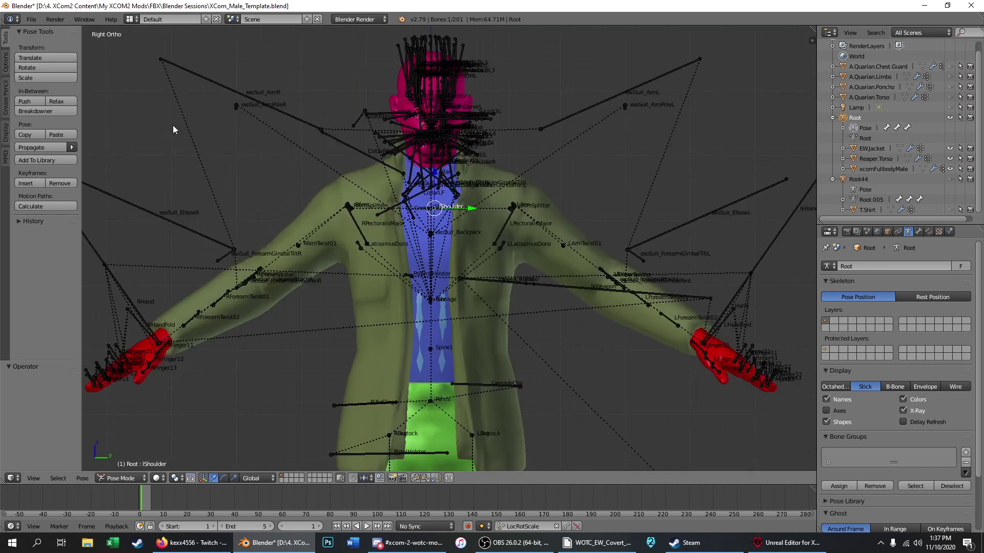
{"action": "left_click", "coordinate": [131, 477]}
{"action": "left_click", "coordinate": [123, 466]}
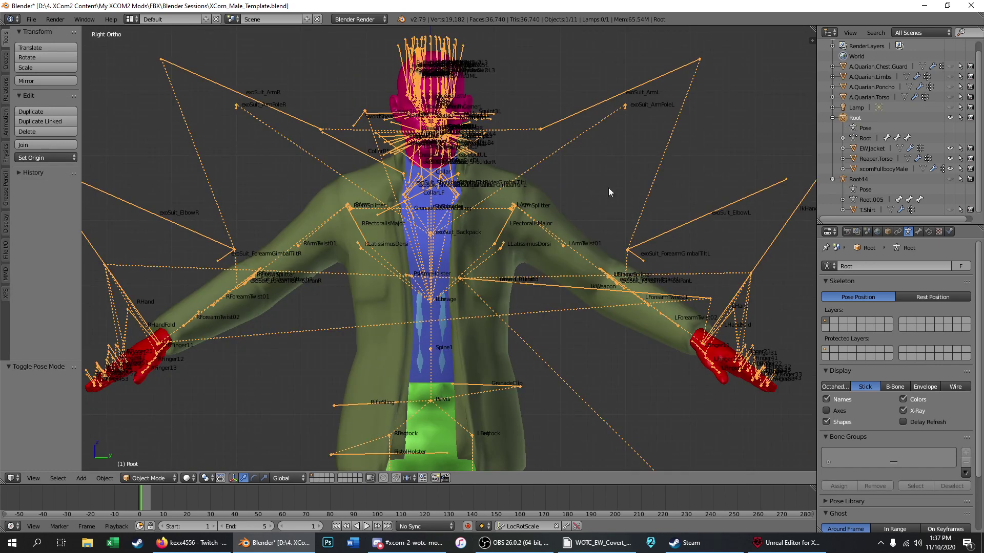
{"action": "left_click", "coordinate": [949, 118]}
{"action": "right_click", "coordinate": [329, 189]}
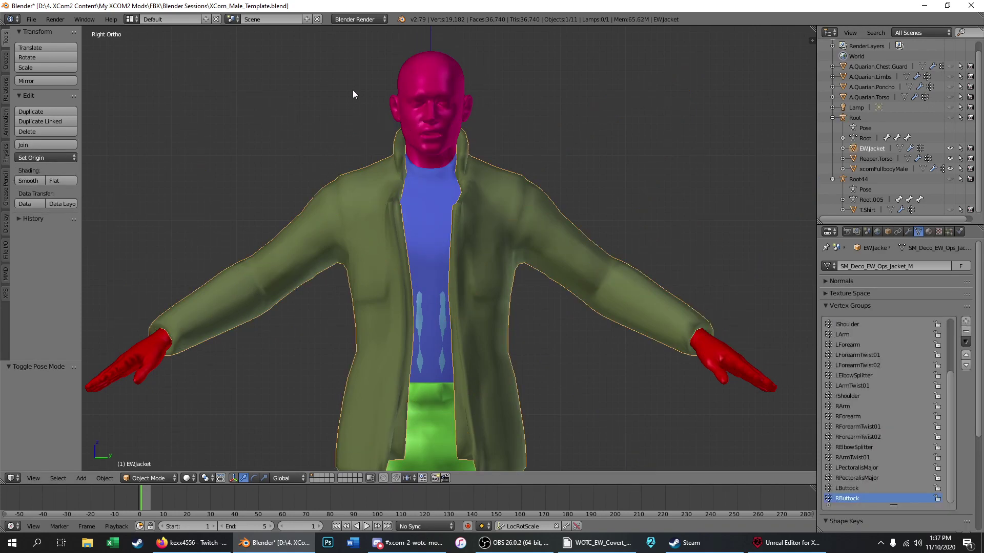
Step: Move the EW.Jacket object 0.111 along the Y axis and undo the move
{"action": "scroll", "coordinate": [353, 90], "scroll_direction": "down", "scroll_amount": 5}
{"action": "scroll", "coordinate": [362, 444], "scroll_direction": "up", "scroll_amount": 3}
{"action": "scroll", "coordinate": [405, 372], "scroll_direction": "up", "scroll_amount": 4}
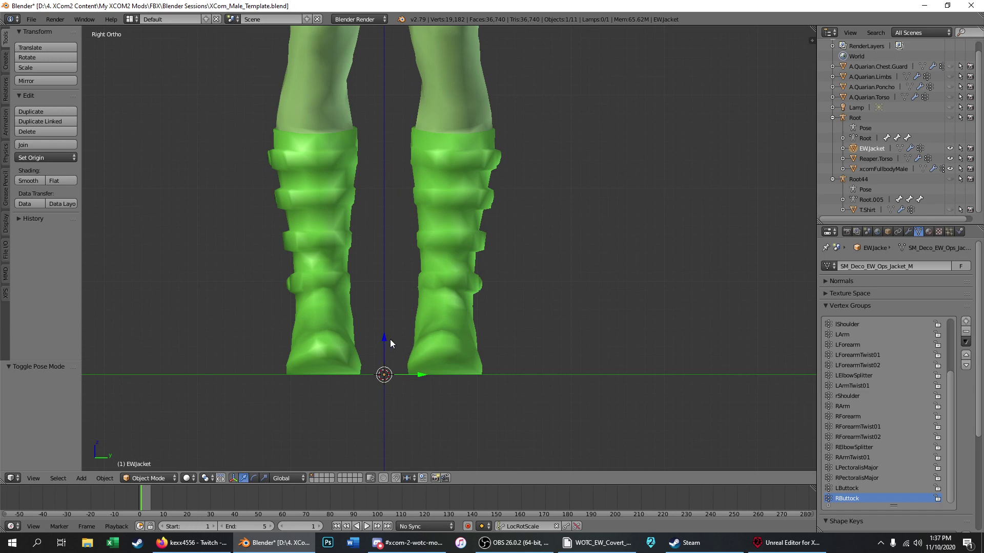
{"action": "mouse_move", "coordinate": [383, 340]}
{"action": "middle_mouse_down"}
{"action": "mouse_move", "coordinate": [408, 377]}
{"action": "mouse_move", "coordinate": [397, 341]}
{"action": "middle_mouse_up"}
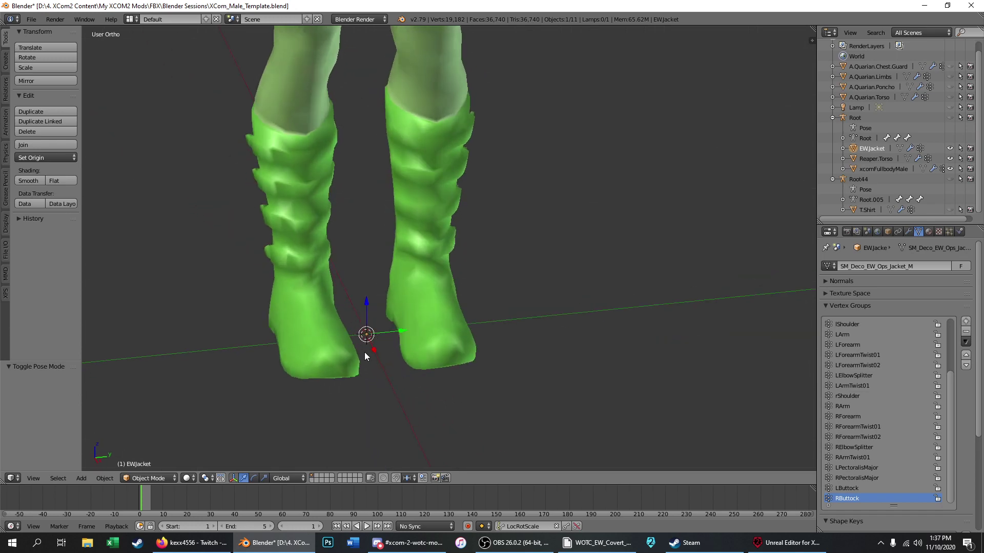
{"action": "middle_click_drag", "start_coordinate": [375, 374], "coordinate": [423, 361]}
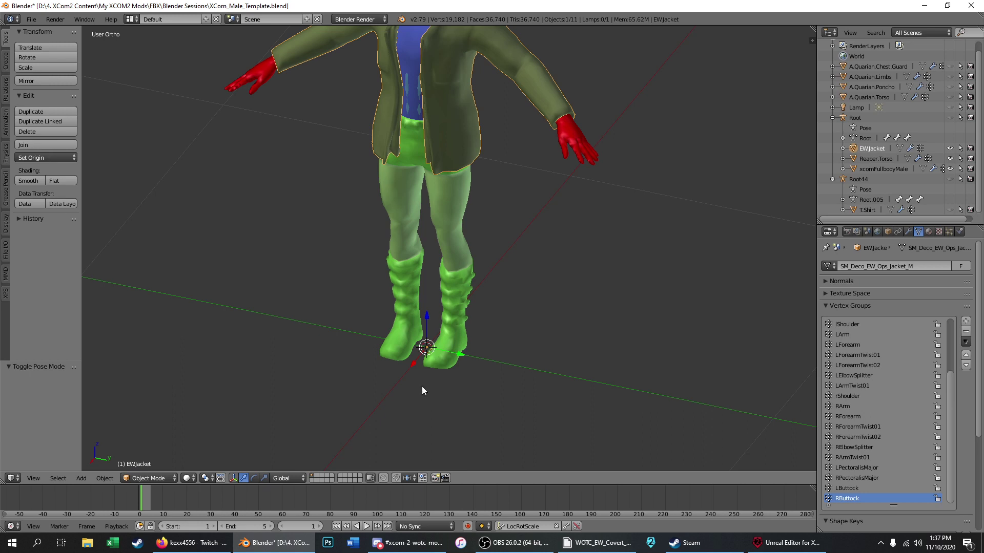
{"action": "scroll", "coordinate": [418, 374], "scroll_direction": "down", "scroll_amount": 1}
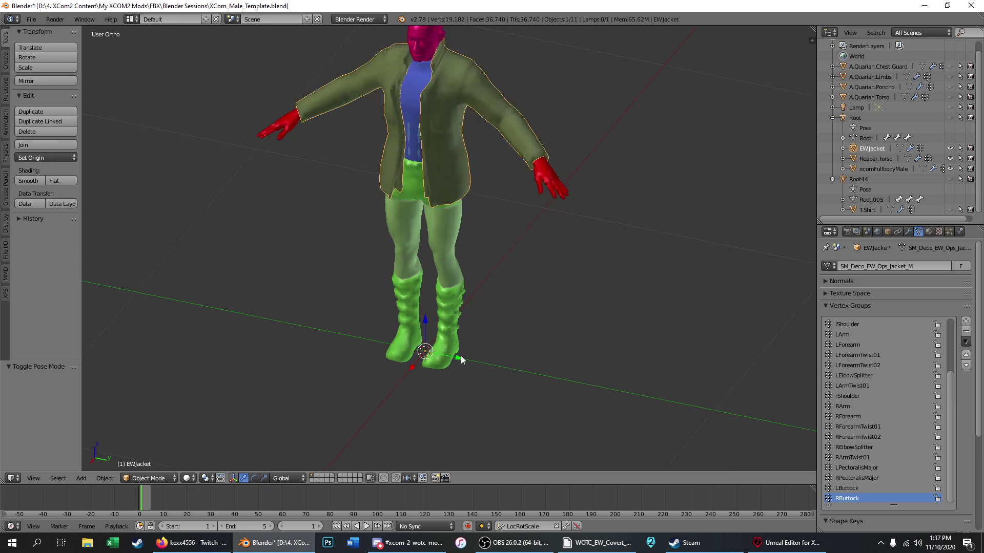
{"action": "left_click_drag", "start_coordinate": [459, 358], "coordinate": [490, 370]}
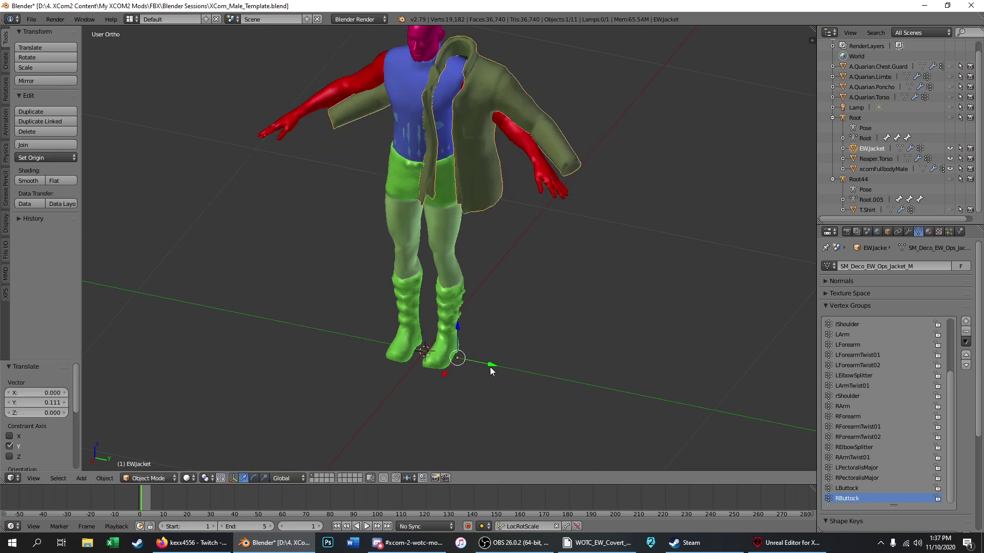
{"action": "key", "text": "ctrl+z"}
Step: Move the EW.Jacket object along the X axis and along the Z axis, undoing each move
{"action": "left_click_drag", "start_coordinate": [413, 368], "coordinate": [401, 388]}
{"action": "key", "text": "ctrl+z"}
{"action": "left_click_drag", "start_coordinate": [427, 322], "coordinate": [432, 249]}
{"action": "key", "text": "ctrl+z"}
Step: Switch the EW.Jacket to Edit Mode in the Right view and select all of its vertices
{"action": "key", "text": "KP_3"}
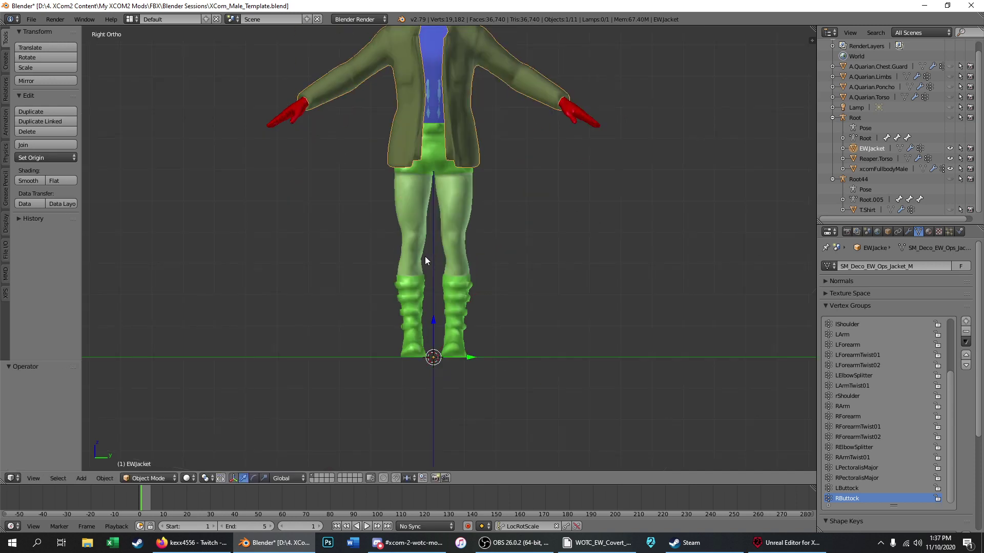
{"action": "scroll", "coordinate": [425, 376], "scroll_direction": "down", "scroll_amount": 2}
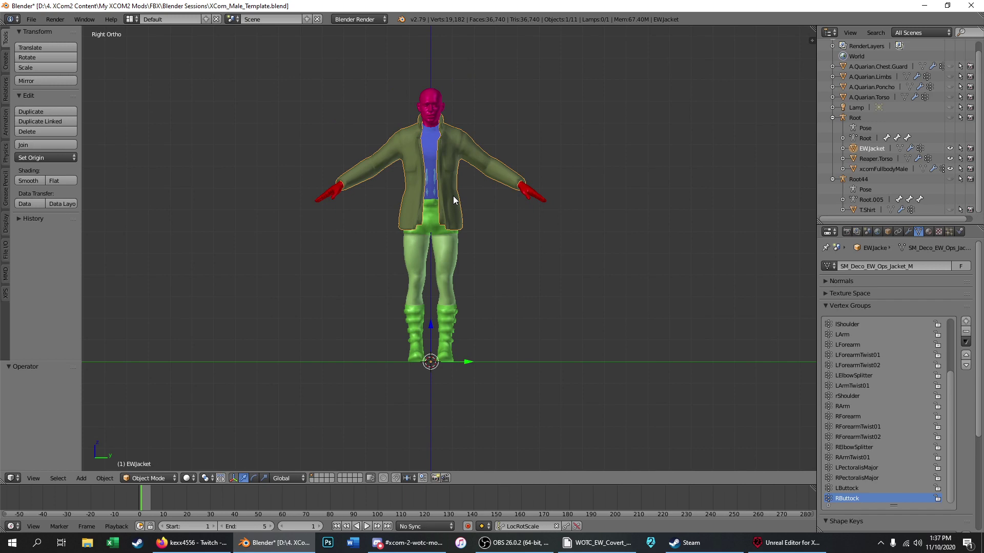
{"action": "scroll", "coordinate": [435, 165], "scroll_direction": "up", "scroll_amount": 3}
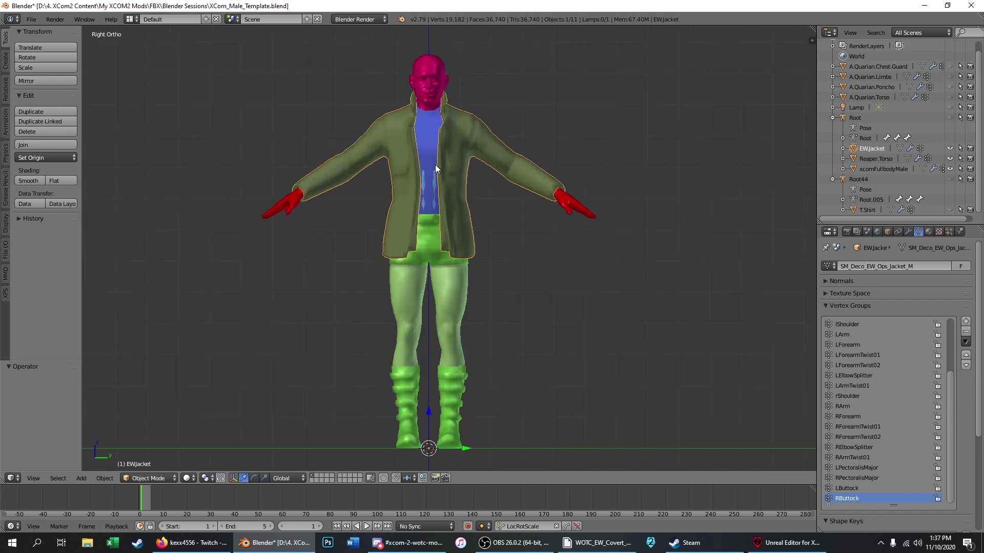
{"action": "key", "text": "Tab"}
{"action": "key", "text": "a"}
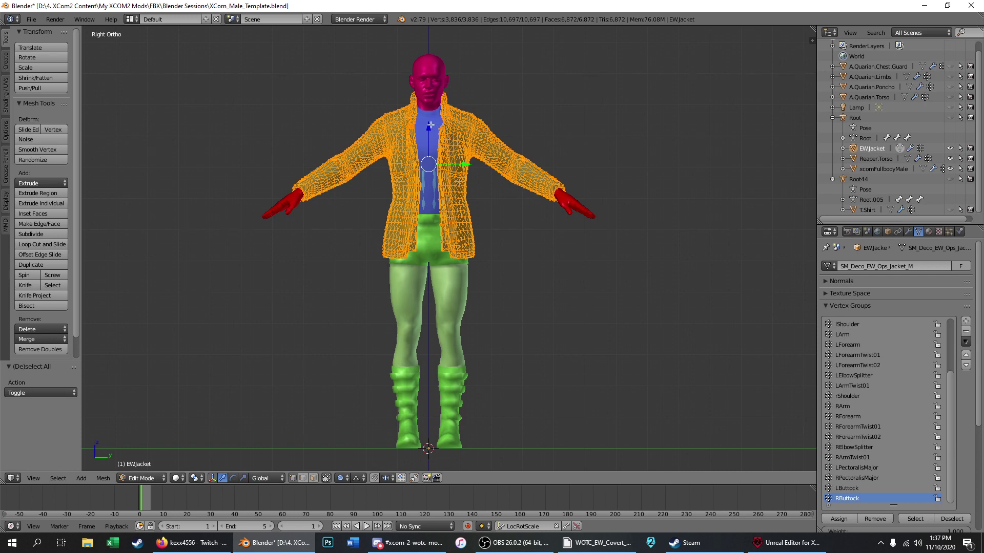
{"action": "scroll", "coordinate": [430, 125], "scroll_direction": "up", "scroll_amount": 3}
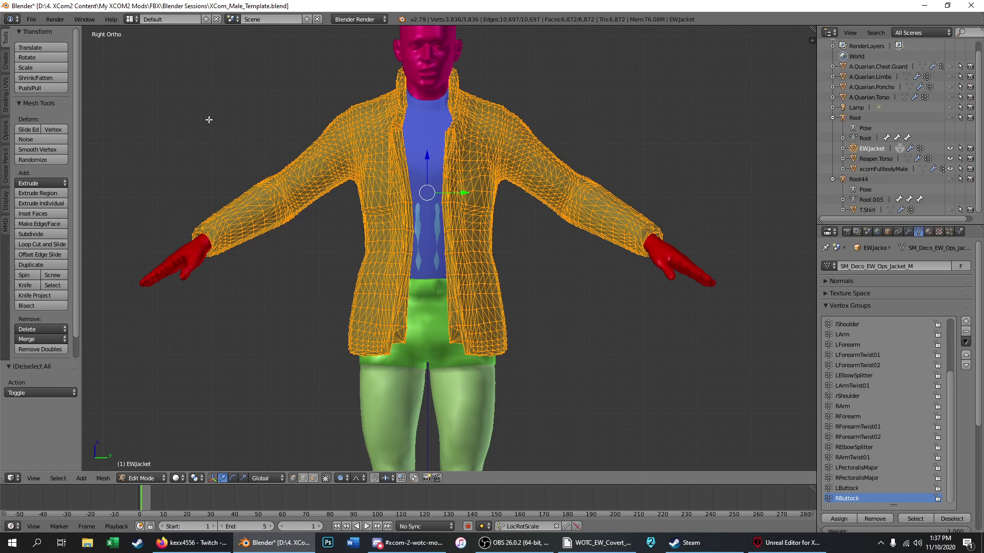
Step: Try rotating the whole jacket mesh freely and about the global Z axis
{"action": "key", "text": "r"}
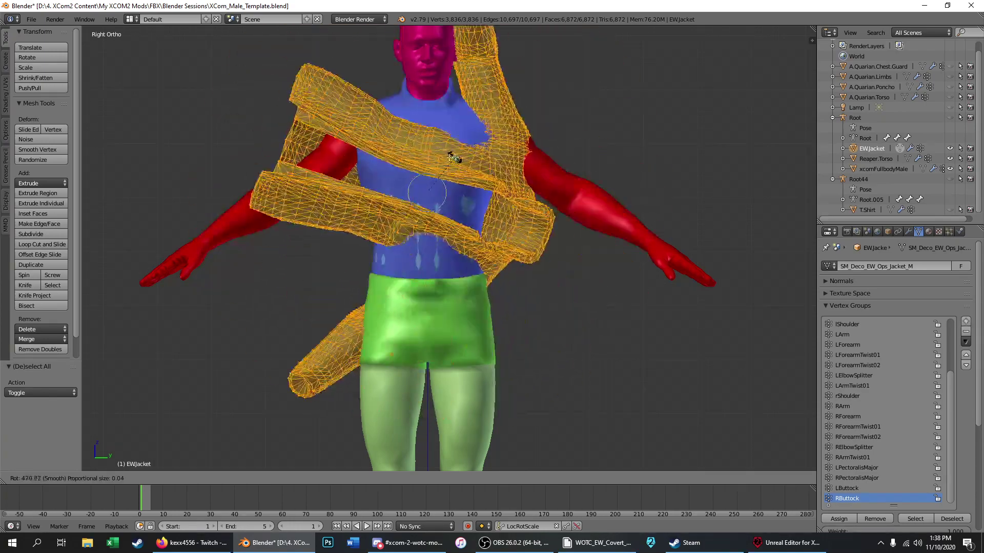
{"action": "right_click", "coordinate": [294, 212]}
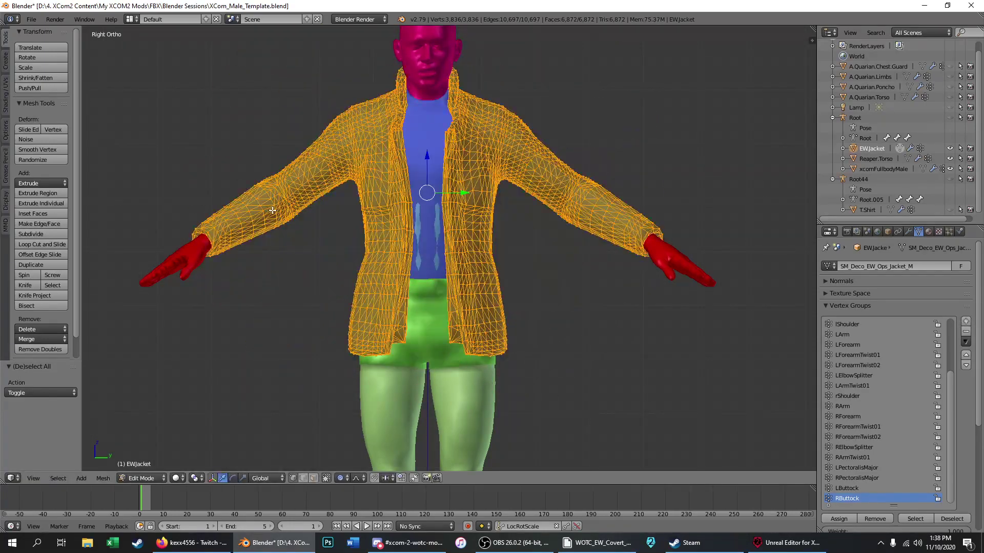
{"action": "key", "text": "r"}
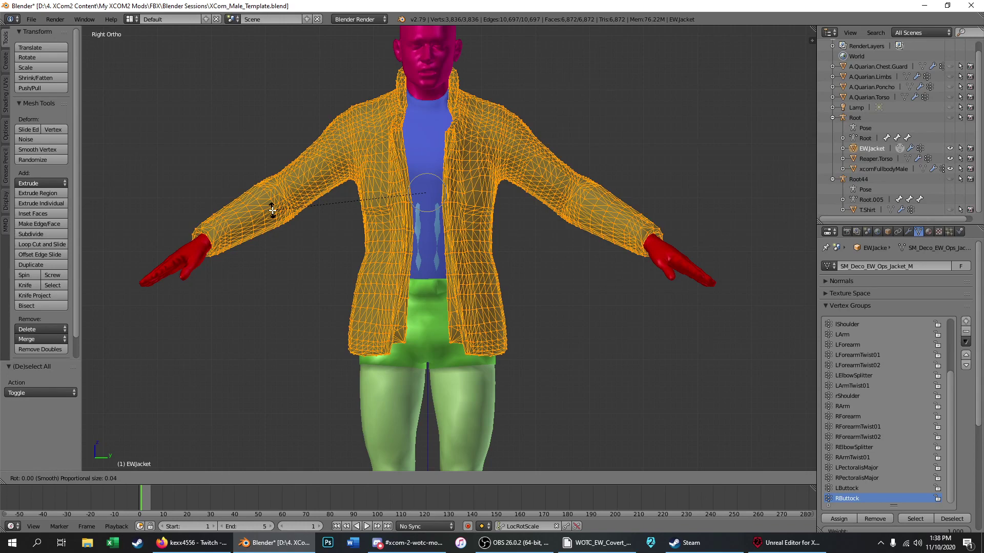
{"action": "key", "text": "z"}
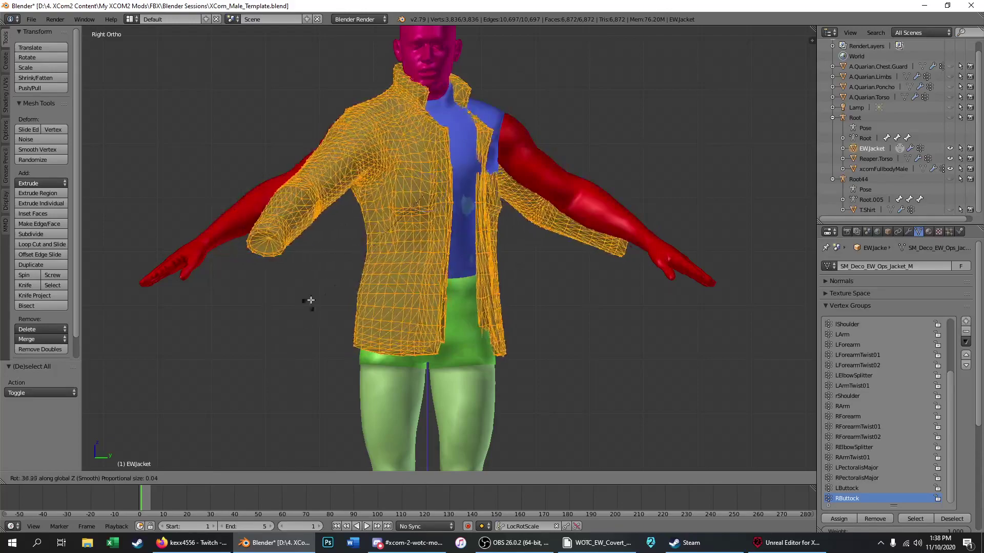
{"action": "right_click", "coordinate": [494, 121]}
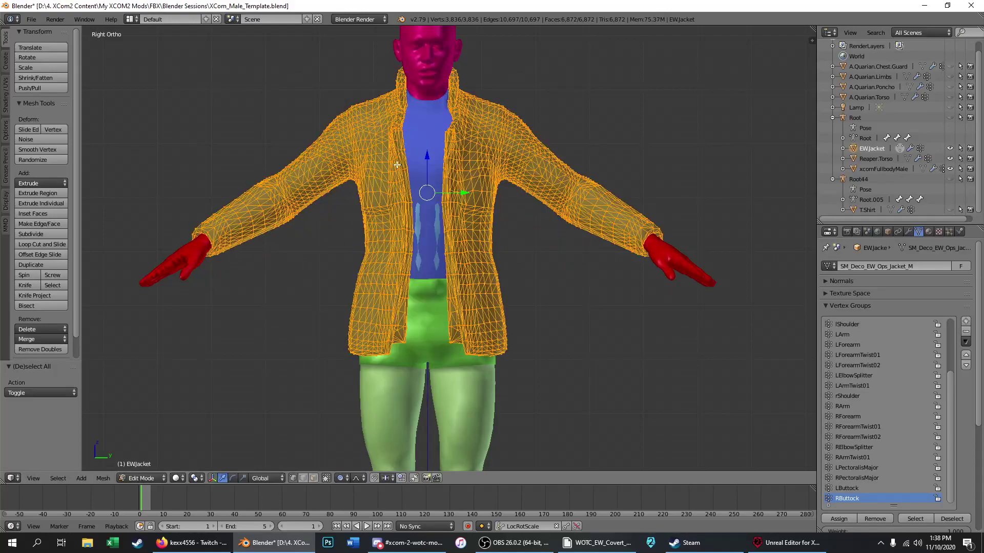
Step: Try rotating the whole jacket mesh about the global Y axis and about the global X axis
{"action": "key", "text": "r"}
{"action": "key", "text": "y"}
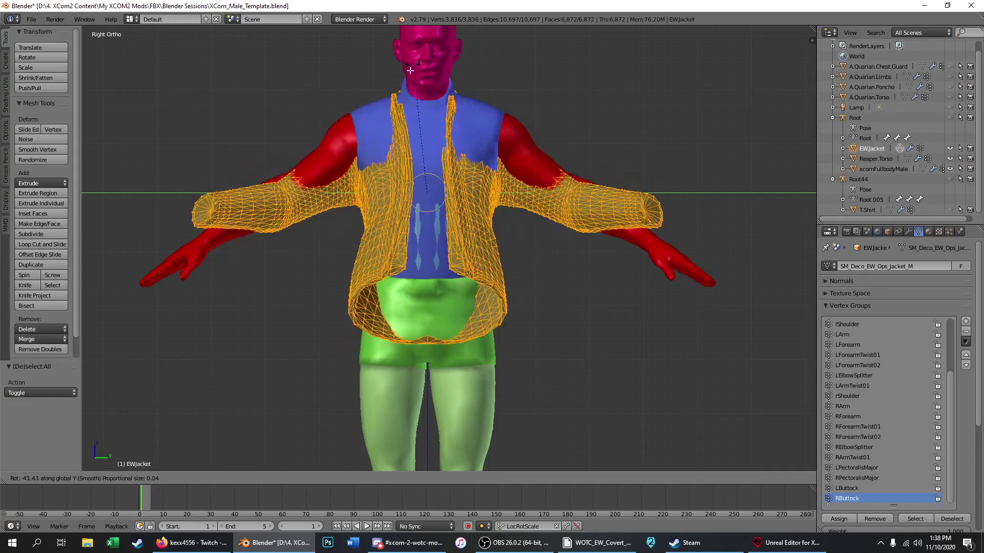
{"action": "right_click", "coordinate": [354, 204]}
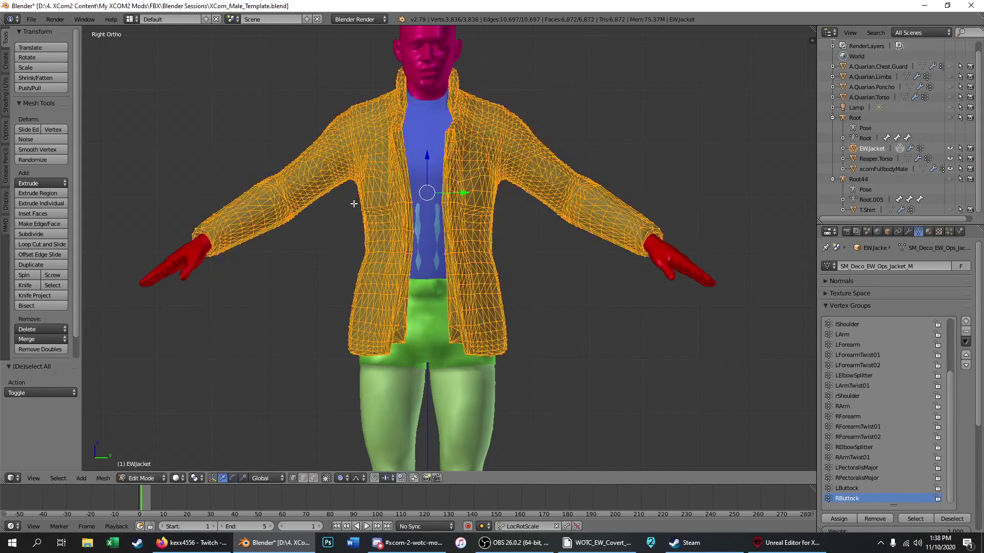
{"action": "key", "text": "r"}
{"action": "key", "text": "x"}
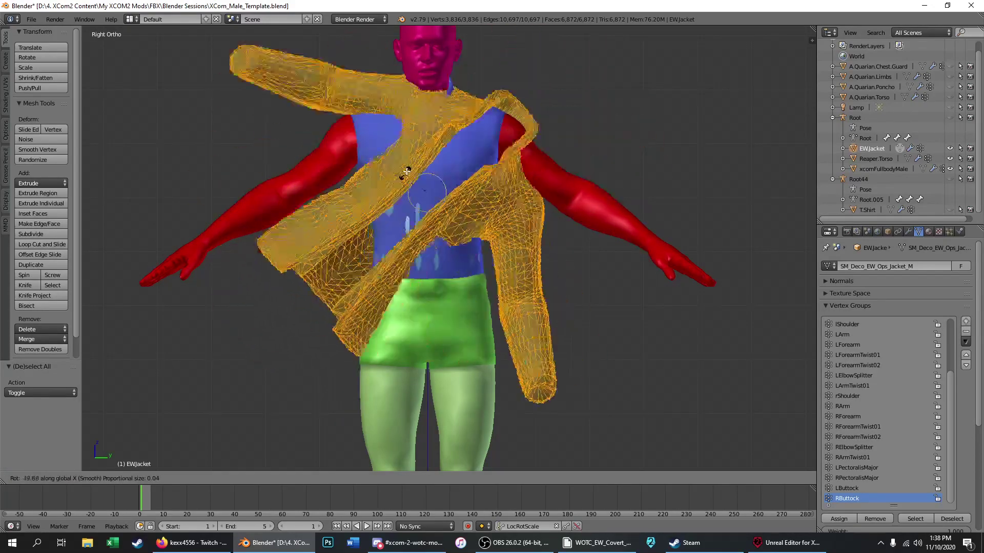
{"action": "right_click", "coordinate": [408, 170]}
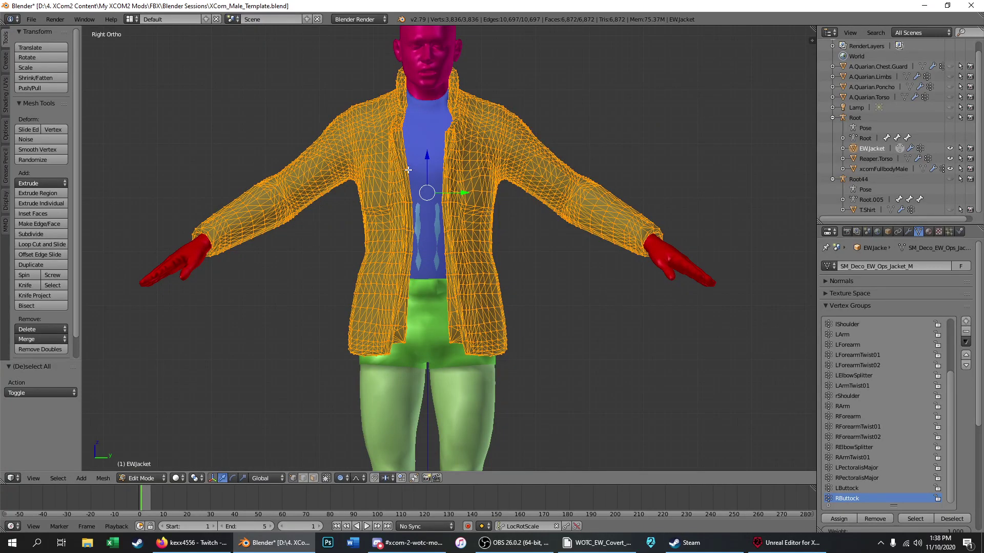
Step: Try scaling the whole jacket mesh up uniformly on all axes
{"action": "key", "text": "s"}
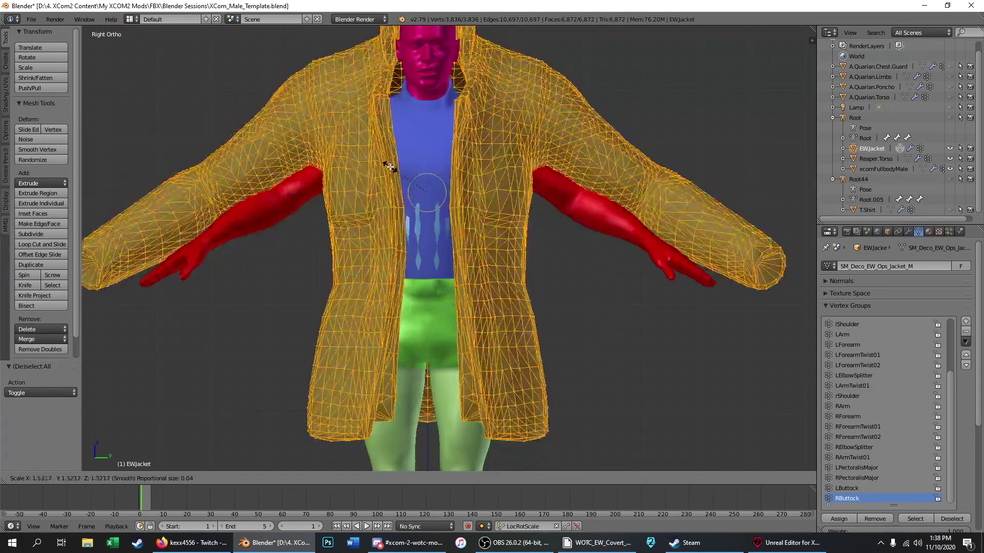
{"action": "right_click", "coordinate": [371, 163]}
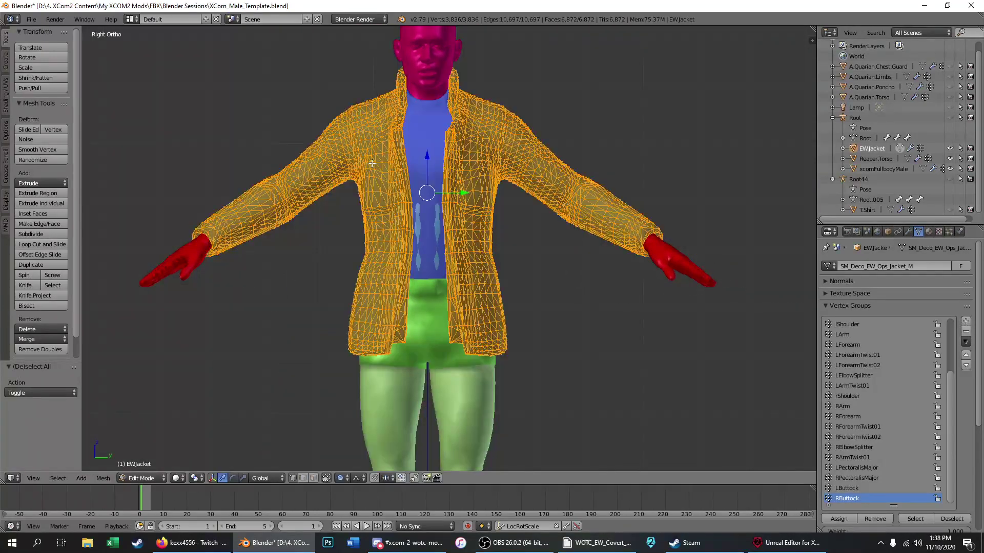
Step: Try scaling the whole jacket mesh along the global X axis and along the global Z axis in the Front view
{"action": "key", "text": "s"}
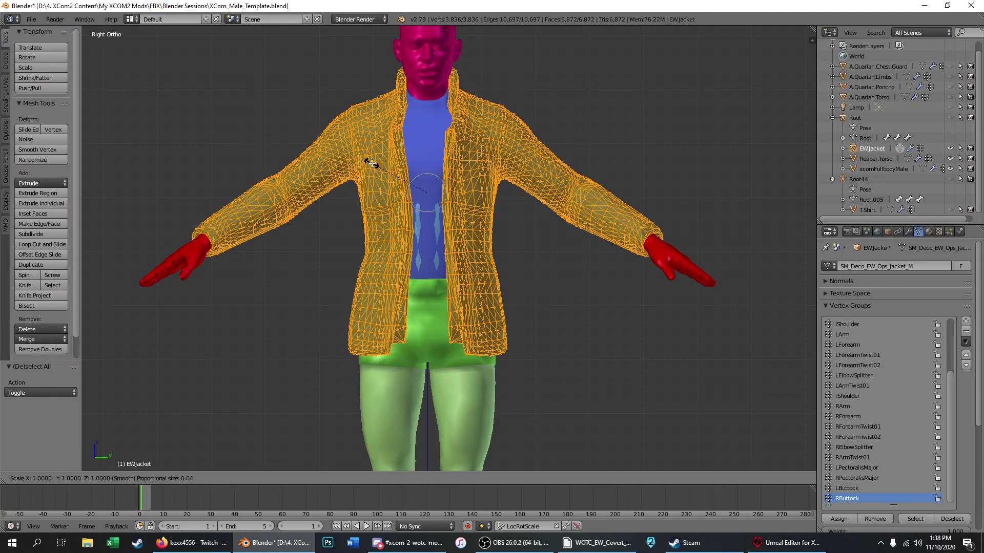
{"action": "right_click", "coordinate": [370, 163]}
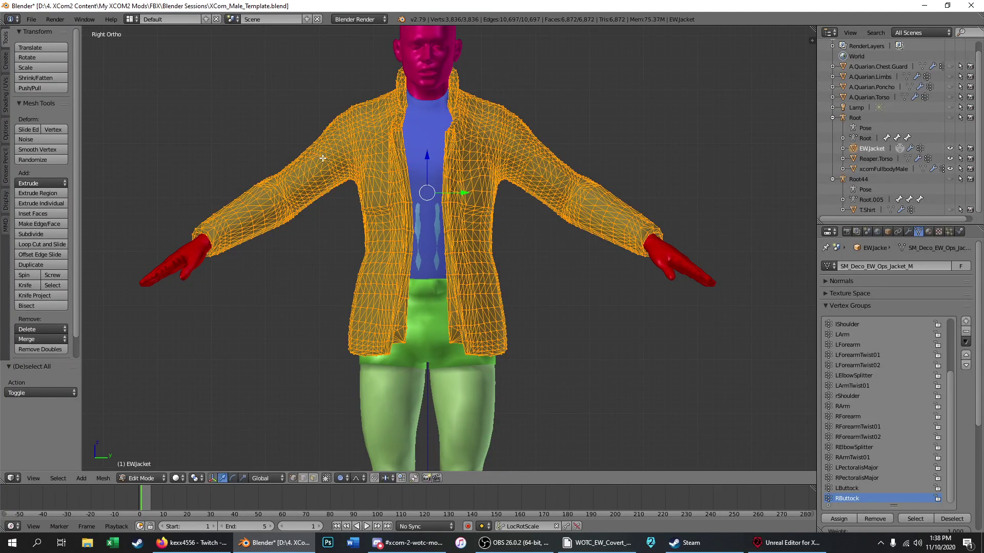
{"action": "key", "text": "KP_1"}
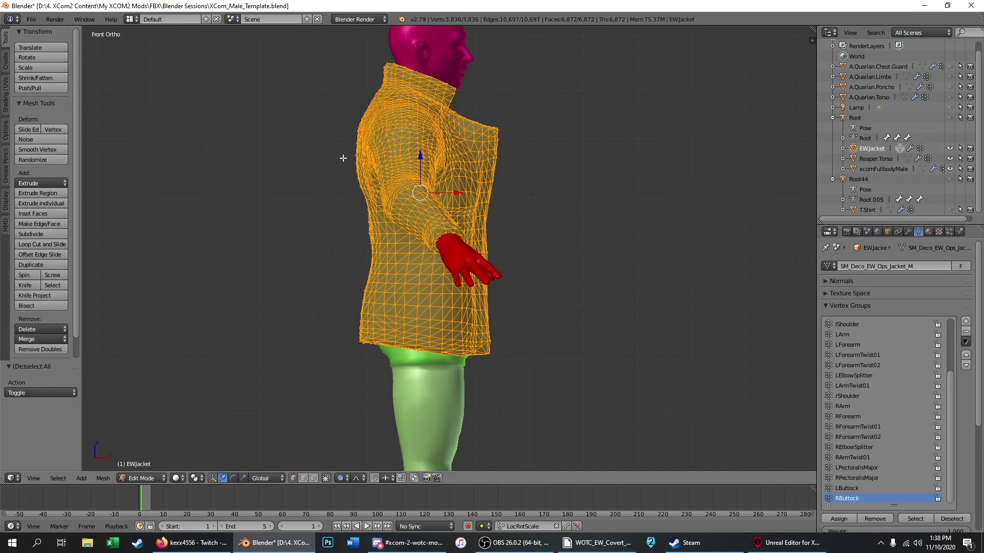
{"action": "key", "text": "s"}
{"action": "key", "text": "x"}
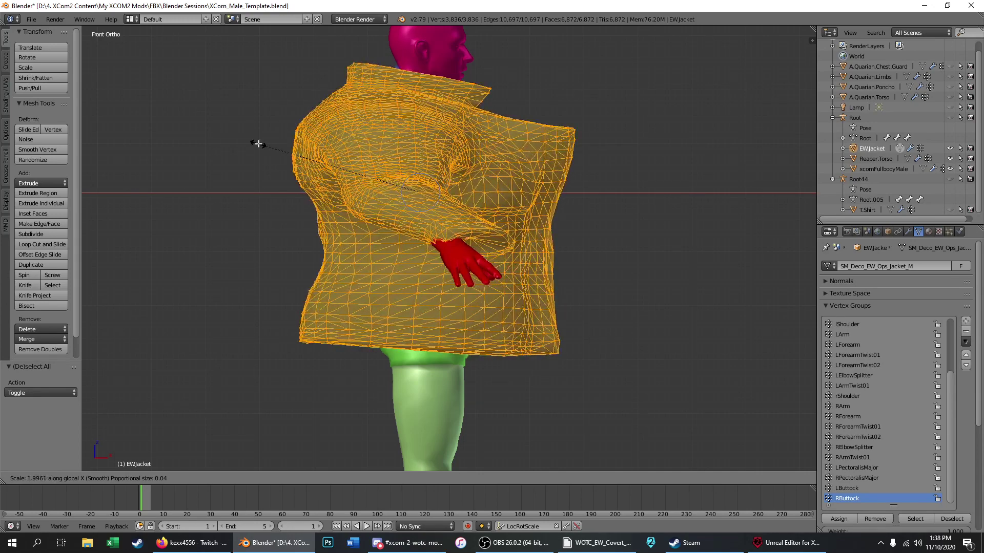
{"action": "right_click", "coordinate": [259, 144]}
{"action": "key", "text": "s"}
{"action": "key", "text": "z"}
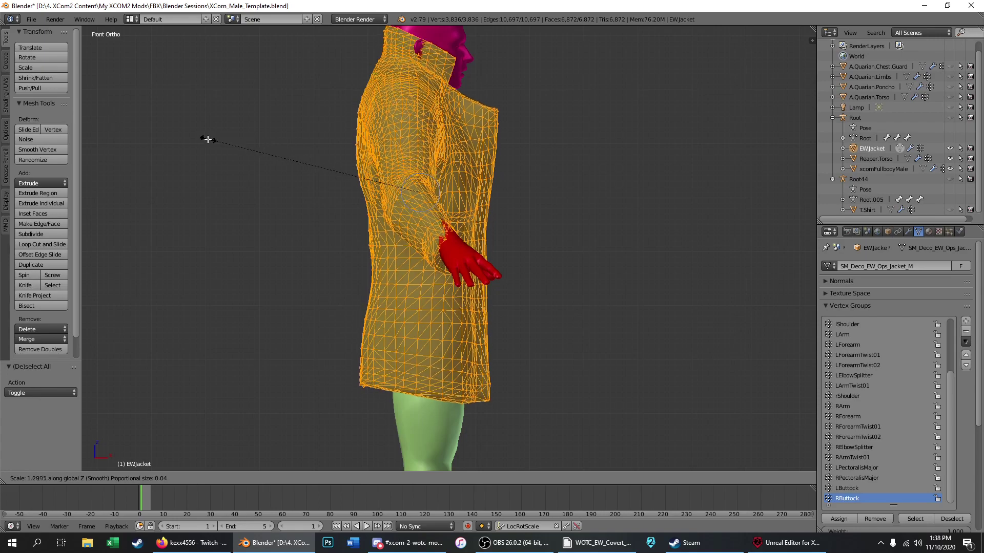
{"action": "right_click", "coordinate": [272, 147]}
Step: Try scaling the whole jacket mesh along the global Y axis in the Right view
{"action": "key", "text": "KP_3"}
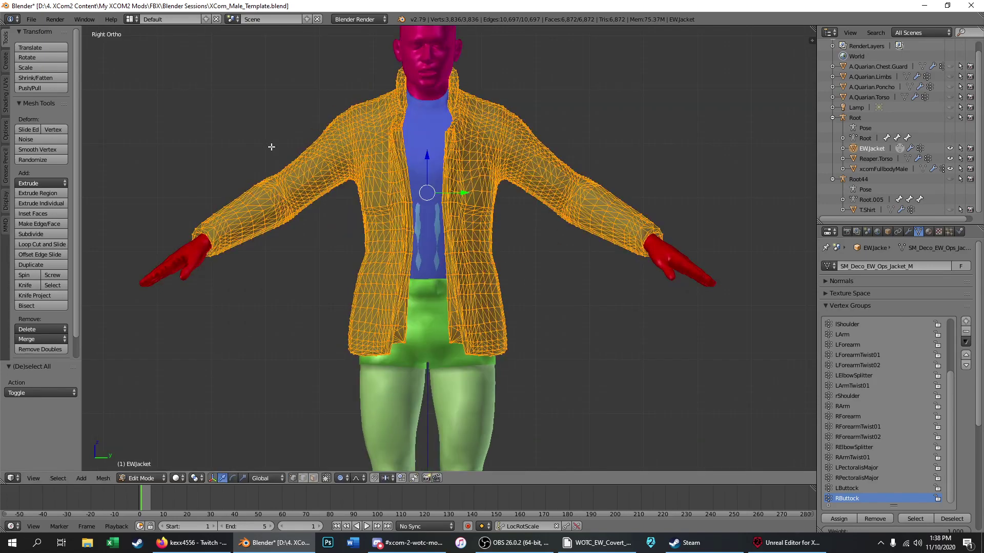
{"action": "key", "text": "s"}
{"action": "key", "text": "y"}
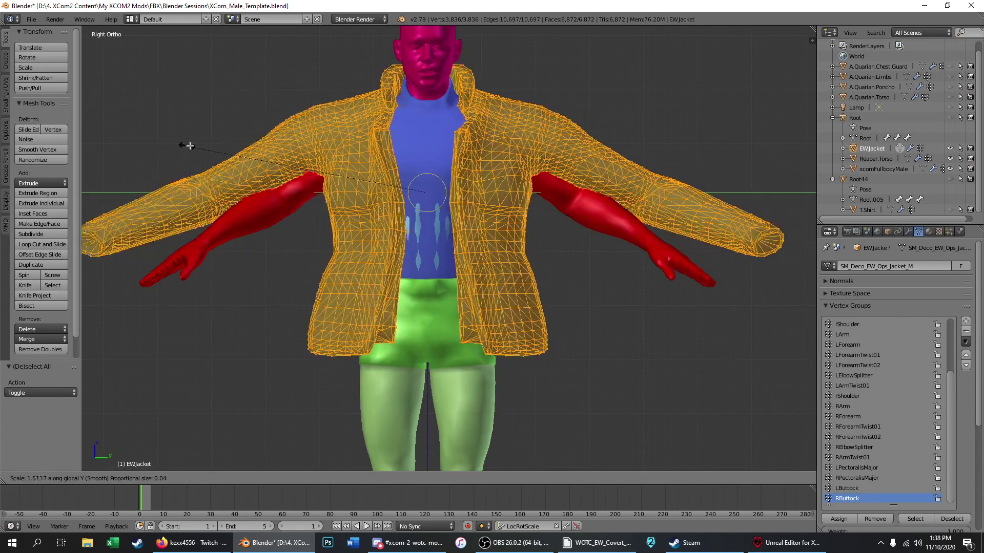
{"action": "right_click", "coordinate": [173, 136]}
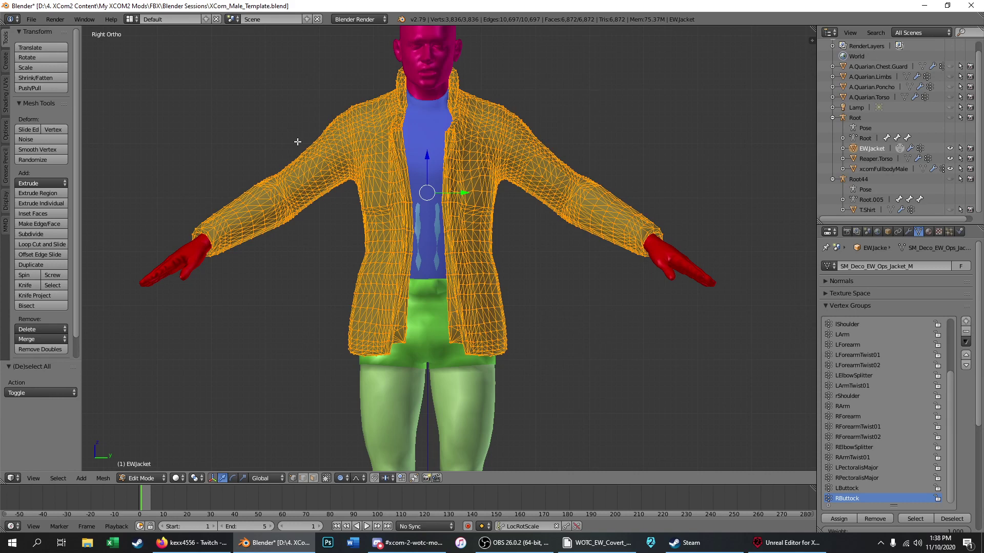
Step: Leave the jacket's Edit Mode, unhide the Root armature and switch it to Pose Mode
{"action": "key", "text": "Tab"}
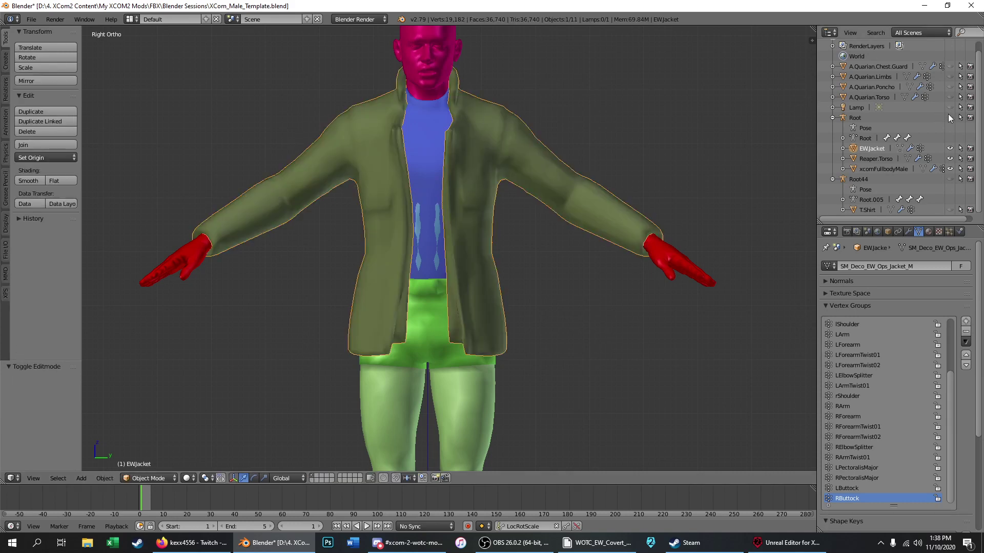
{"action": "left_click", "coordinate": [949, 116]}
{"action": "right_click", "coordinate": [431, 211]}
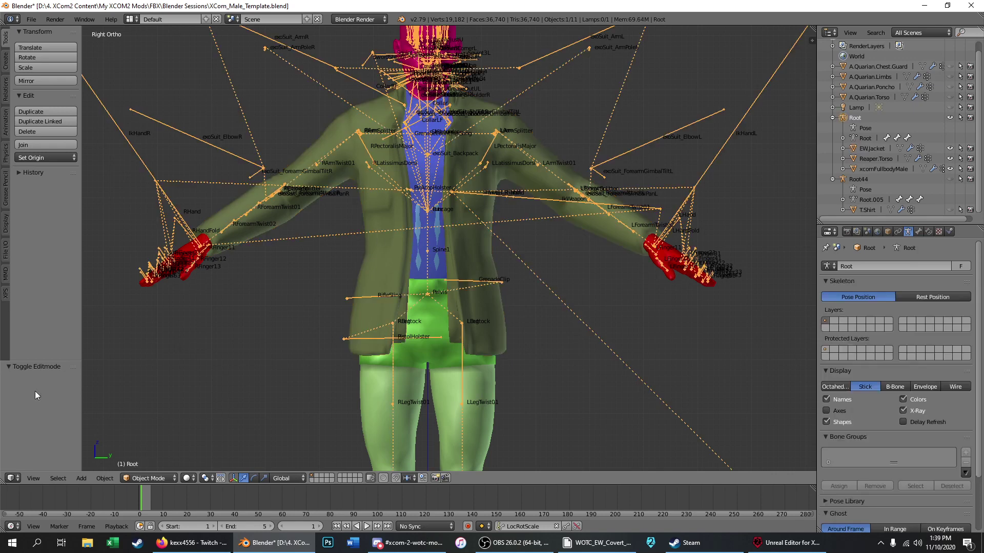
{"action": "left_click", "coordinate": [153, 478]}
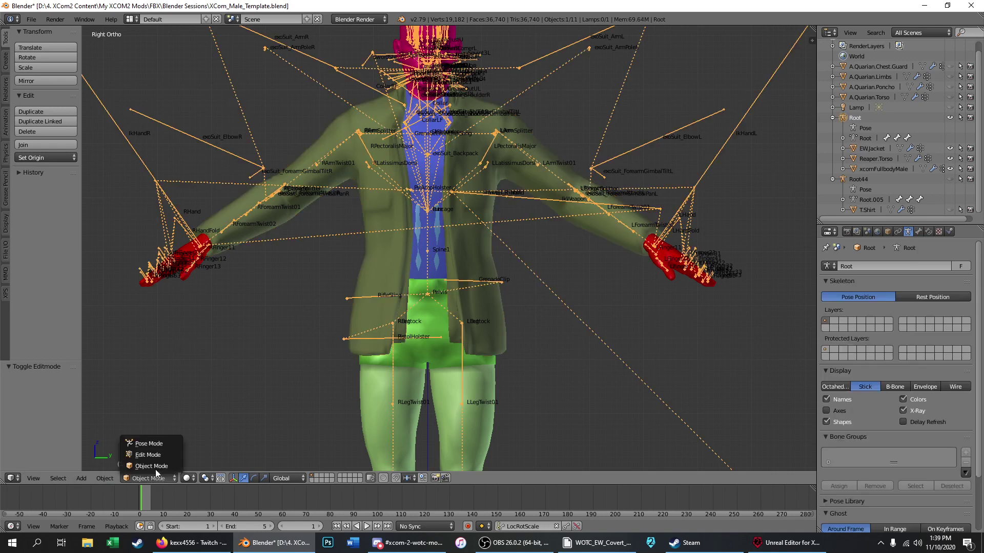
{"action": "left_click", "coordinate": [153, 443]}
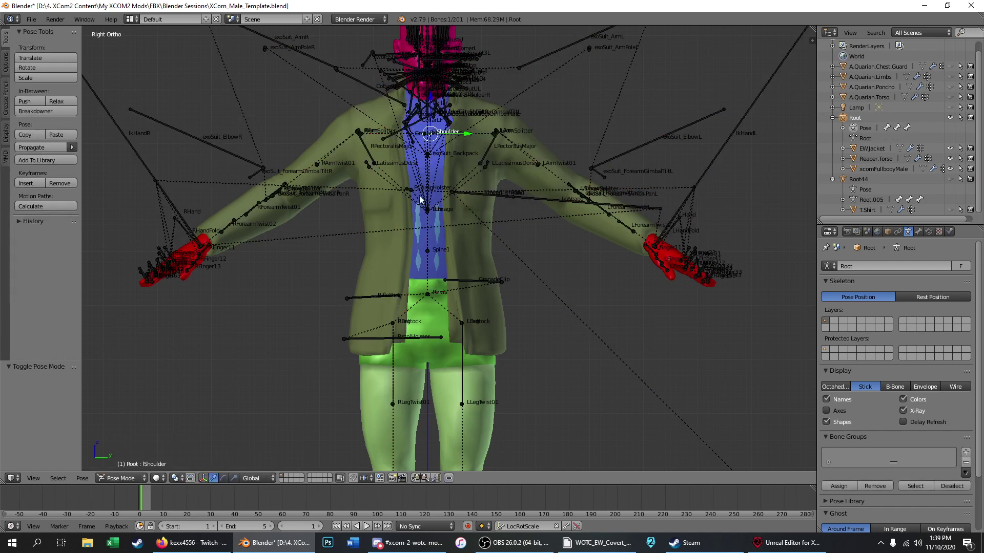
Step: Try rotating the lShoulder bone about 26.3° around the global Z axis to check the shoulder for clipping, and undo the rotation
{"action": "scroll", "coordinate": [441, 236], "scroll_direction": "down", "scroll_amount": 2}
{"action": "scroll", "coordinate": [447, 256], "scroll_direction": "up", "scroll_amount": 6}
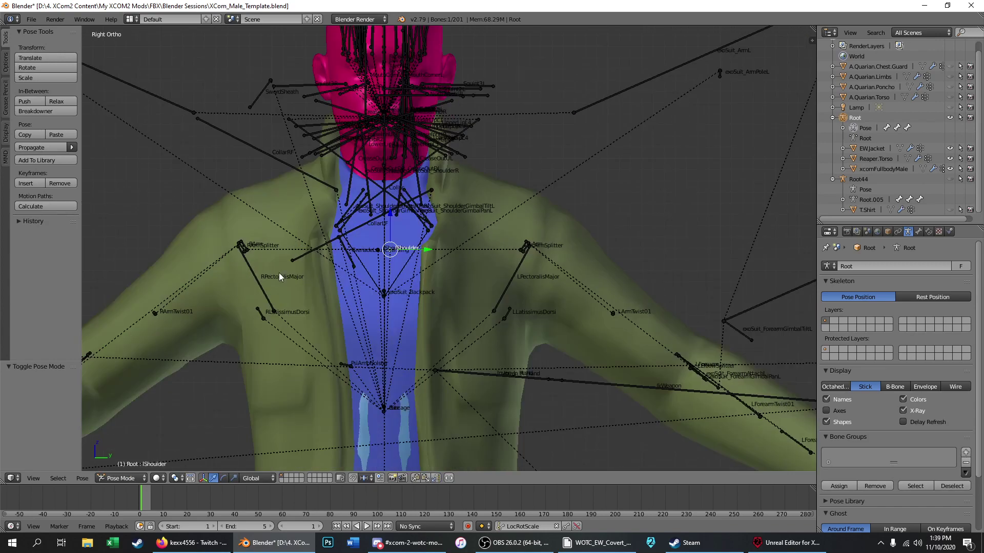
{"action": "left_click", "coordinate": [38, 70]}
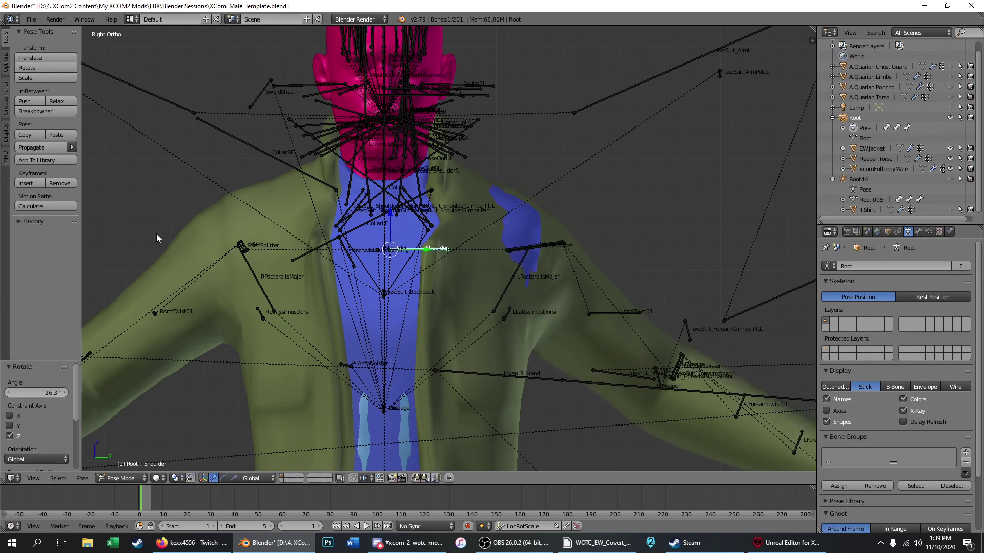
{"action": "left_click", "coordinate": [459, 225]}
{"action": "middle_click_drag", "start_coordinate": [459, 226], "coordinate": [373, 300]}
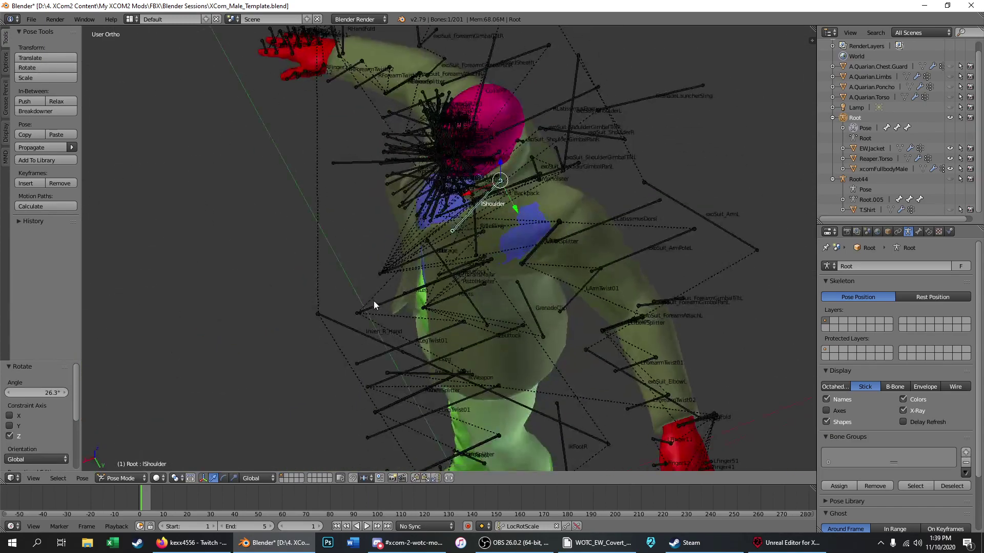
{"action": "scroll", "coordinate": [516, 224], "scroll_direction": "up", "scroll_amount": 2}
{"action": "key", "text": "ctrl+z"}
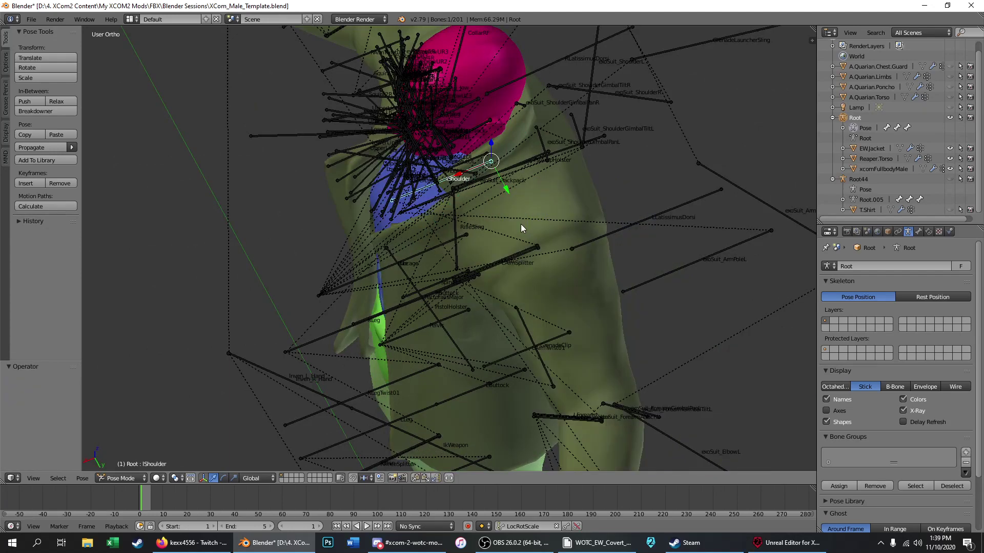
Step: Select the LArm bone and try rotating it about the global Z axis
{"action": "right_click", "coordinate": [514, 251]}
{"action": "left_click", "coordinate": [57, 69]}
{"action": "key", "text": "z"}
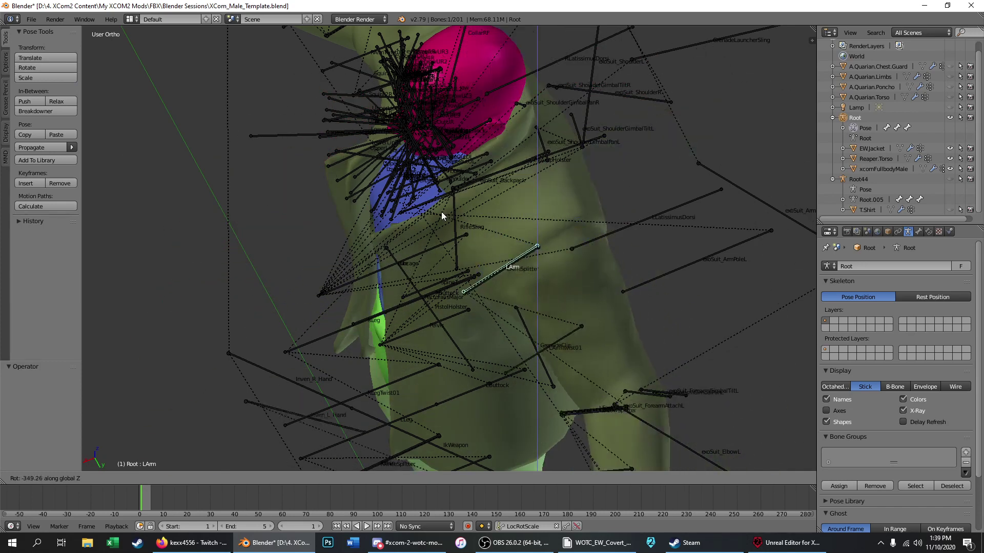
{"action": "right_click", "coordinate": [495, 190]}
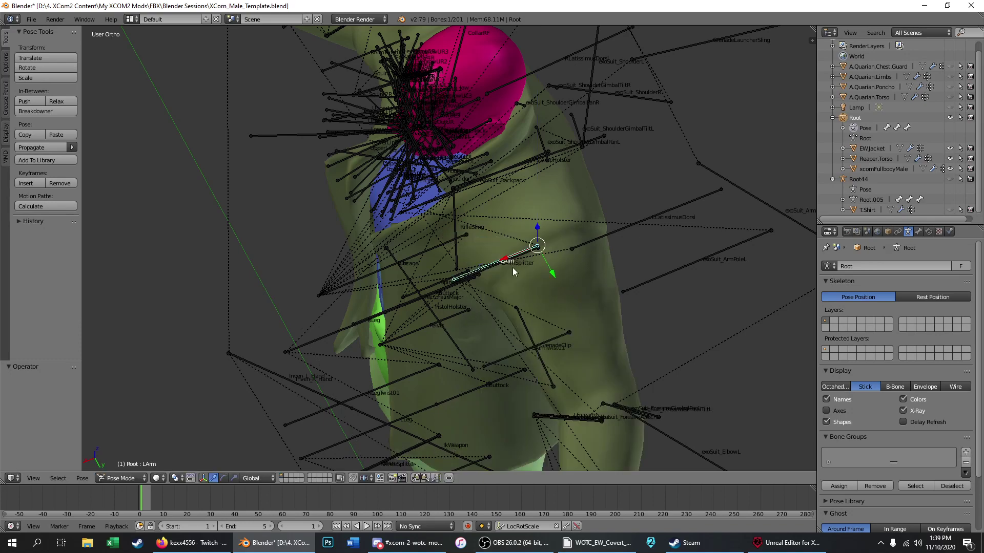
Step: Try raising the left arm by rotating LArm about -40.2° in the Right view, inspect the shoulder clipping, and undo the rotation
{"action": "scroll", "coordinate": [492, 172], "scroll_direction": "down", "scroll_amount": 3}
{"action": "scroll", "coordinate": [501, 244], "scroll_direction": "up", "scroll_amount": 4}
{"action": "key", "text": "KP_3"}
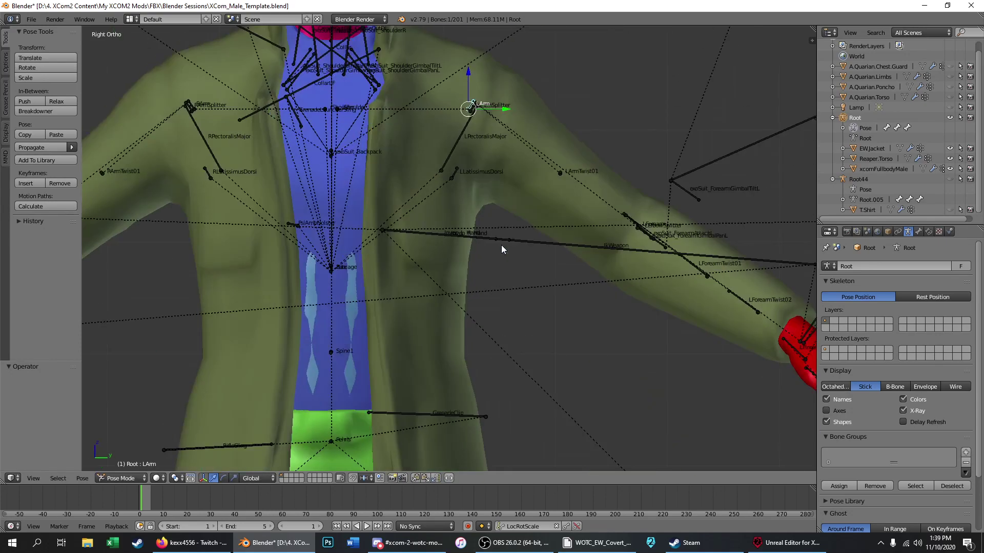
{"action": "left_click", "coordinate": [64, 68]}
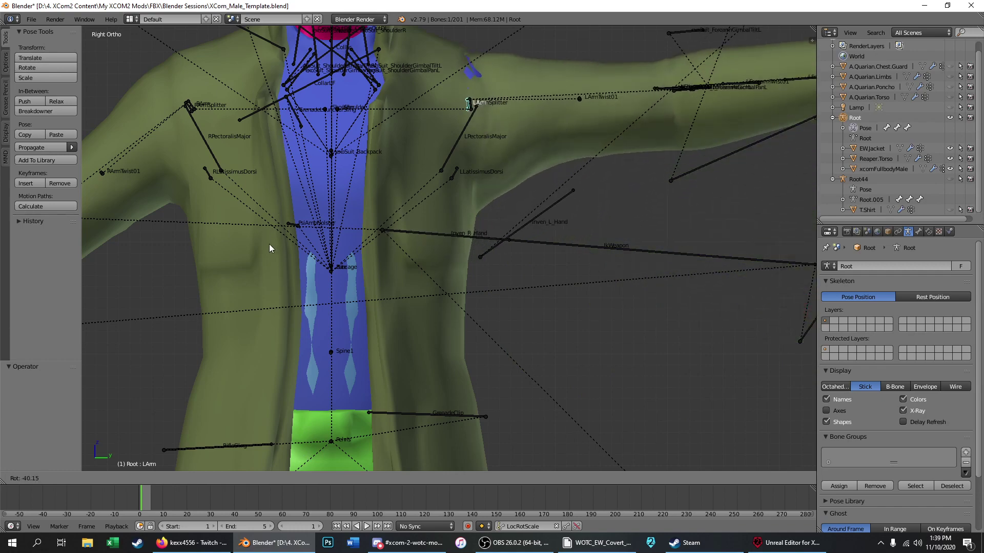
{"action": "left_click", "coordinate": [269, 244]}
{"action": "scroll", "coordinate": [308, 230], "scroll_direction": "down", "scroll_amount": 3}
{"action": "scroll", "coordinate": [492, 141], "scroll_direction": "up", "scroll_amount": 5}
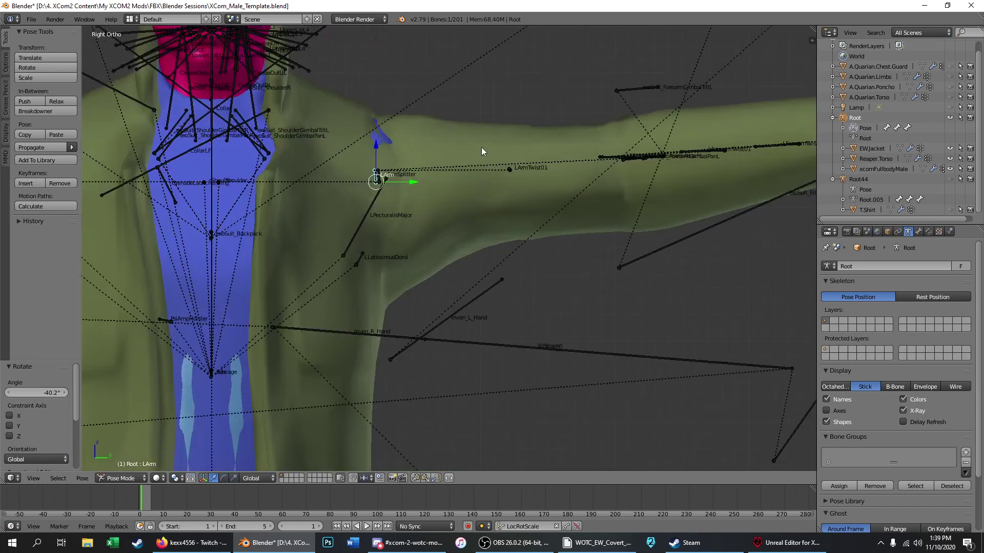
{"action": "scroll", "coordinate": [366, 144], "scroll_direction": "up", "scroll_amount": 4}
{"action": "middle_click_drag", "start_coordinate": [371, 140], "coordinate": [408, 133]}
{"action": "scroll", "coordinate": [408, 133], "scroll_direction": "down", "scroll_amount": 5}
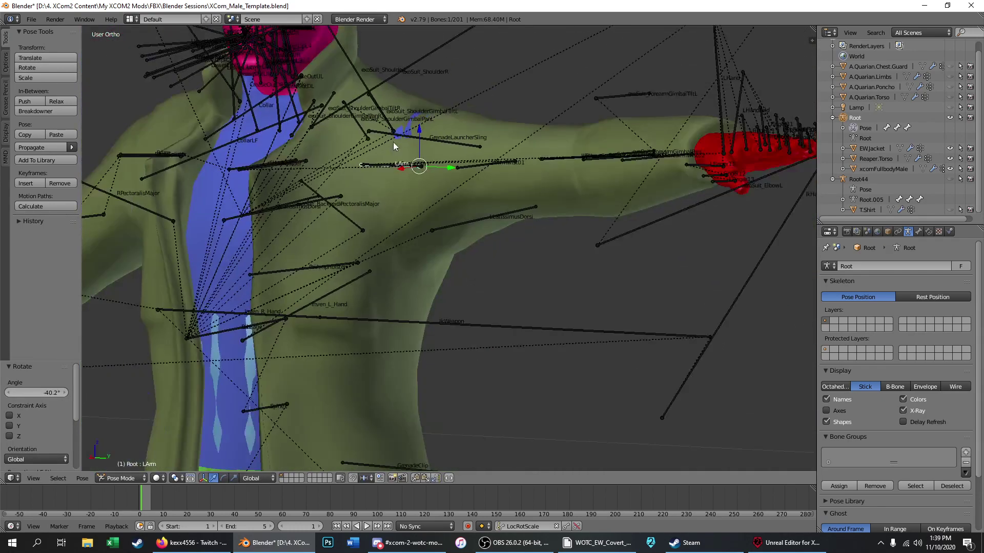
{"action": "key", "text": "KP_3"}
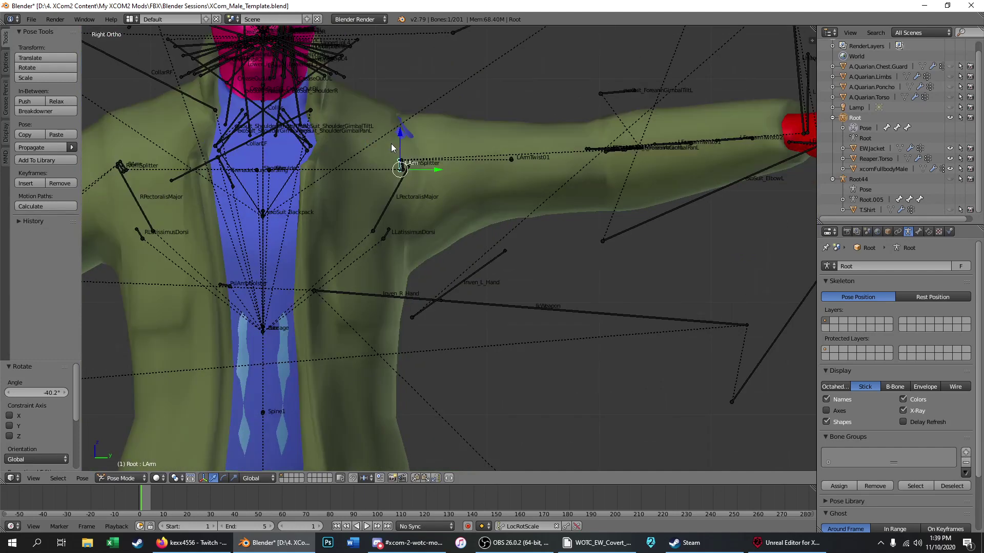
{"action": "key", "text": "ctrl+z"}
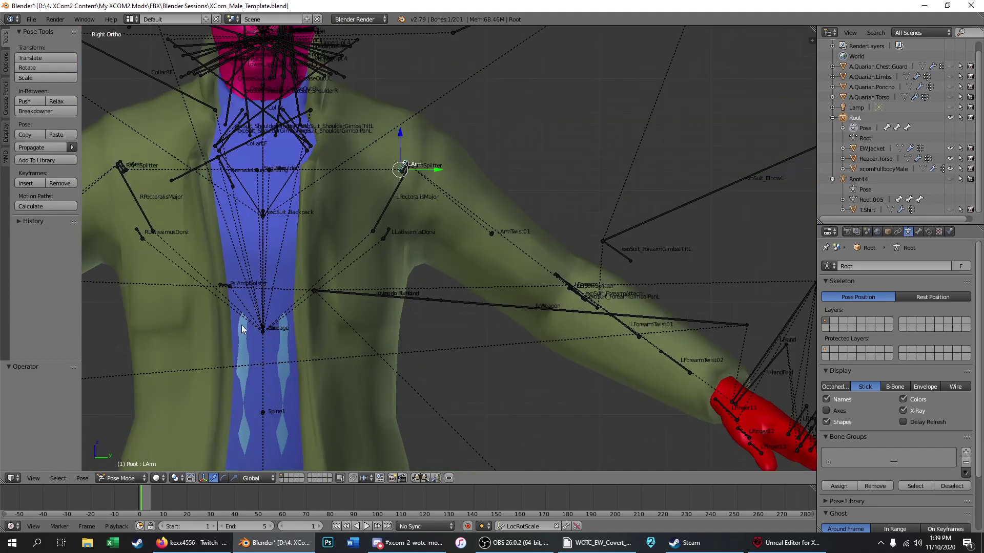
Step: Return Root to Object Mode, select the EW.Jacket and switch it to Weight Paint mode
{"action": "left_click", "coordinate": [125, 476]}
{"action": "left_click", "coordinate": [118, 467]}
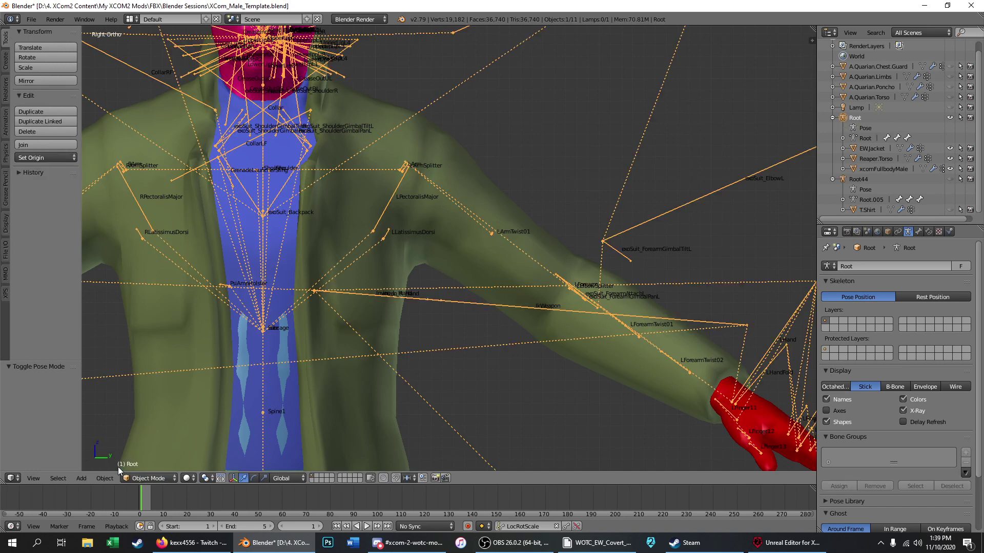
{"action": "scroll", "coordinate": [435, 264], "scroll_direction": "down", "scroll_amount": 5}
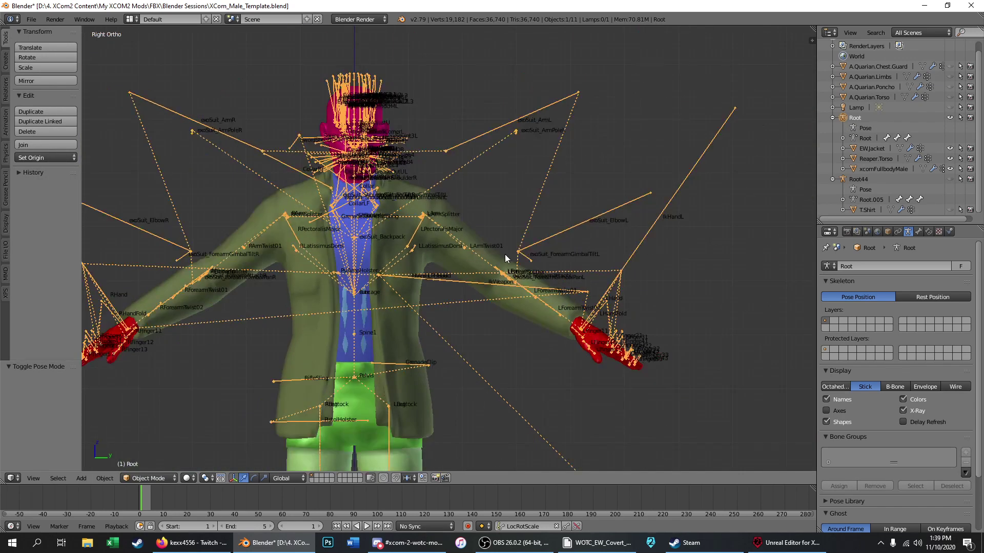
{"action": "scroll", "coordinate": [456, 186], "scroll_direction": "up", "scroll_amount": 4}
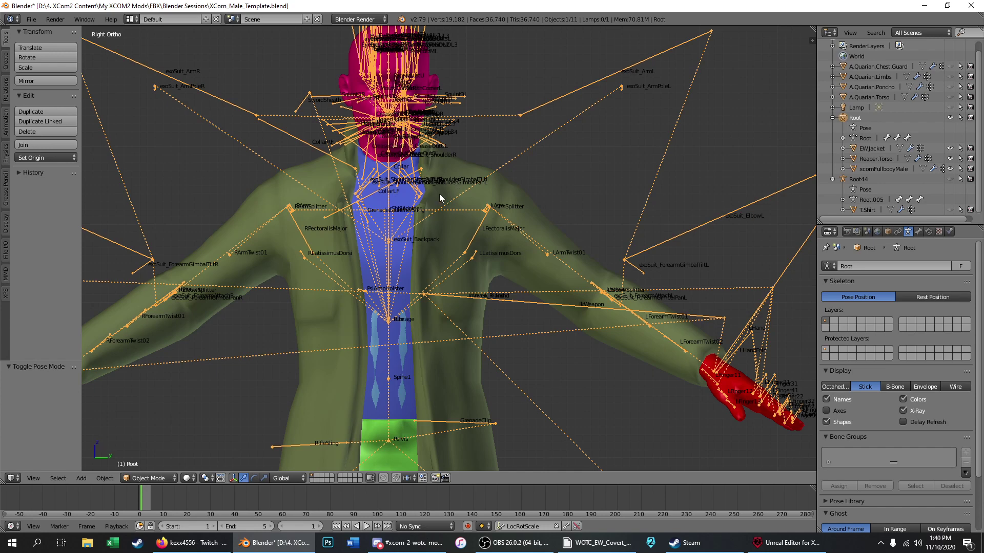
{"action": "right_click", "coordinate": [266, 318]}
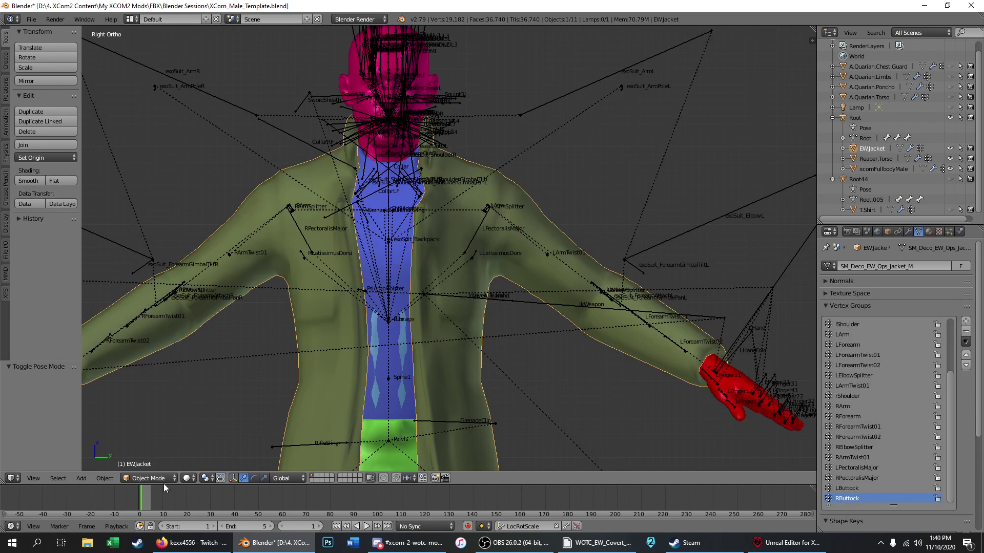
{"action": "left_click", "coordinate": [151, 478]}
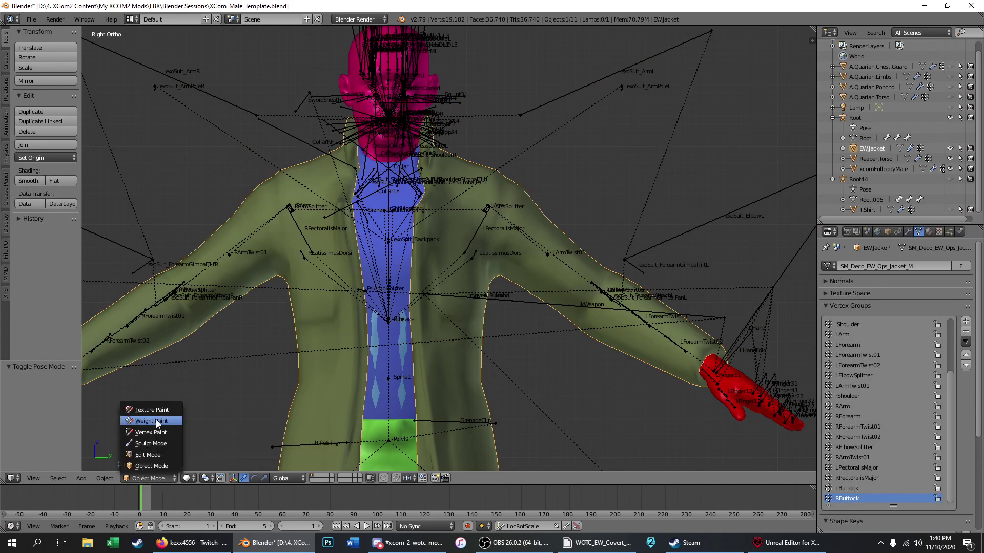
{"action": "left_click", "coordinate": [156, 419]}
Step: Show the jacket's Ribcage vertex group weights with wireframe shading
{"action": "scroll", "coordinate": [890, 344], "scroll_direction": "up", "scroll_amount": 5}
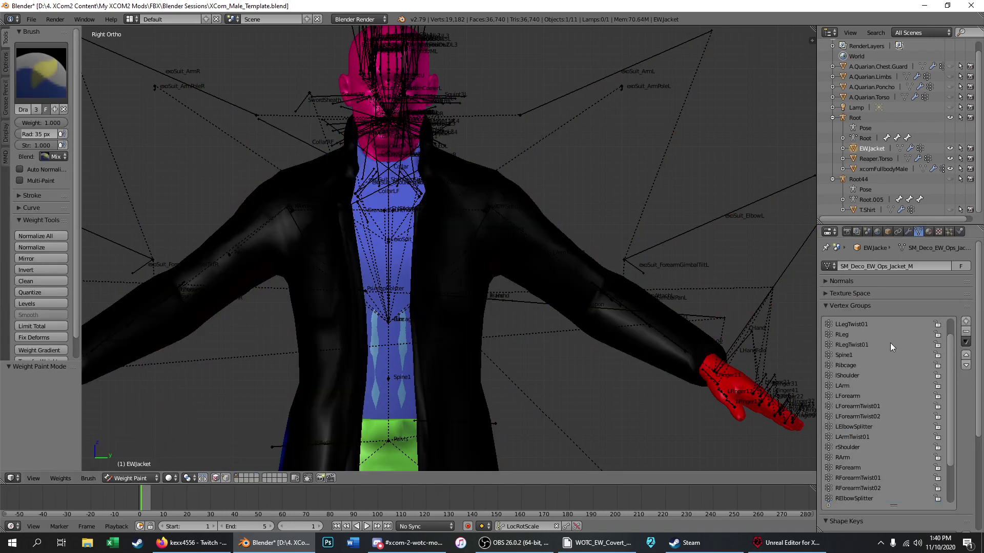
{"action": "scroll", "coordinate": [890, 343], "scroll_direction": "up", "scroll_amount": 2}
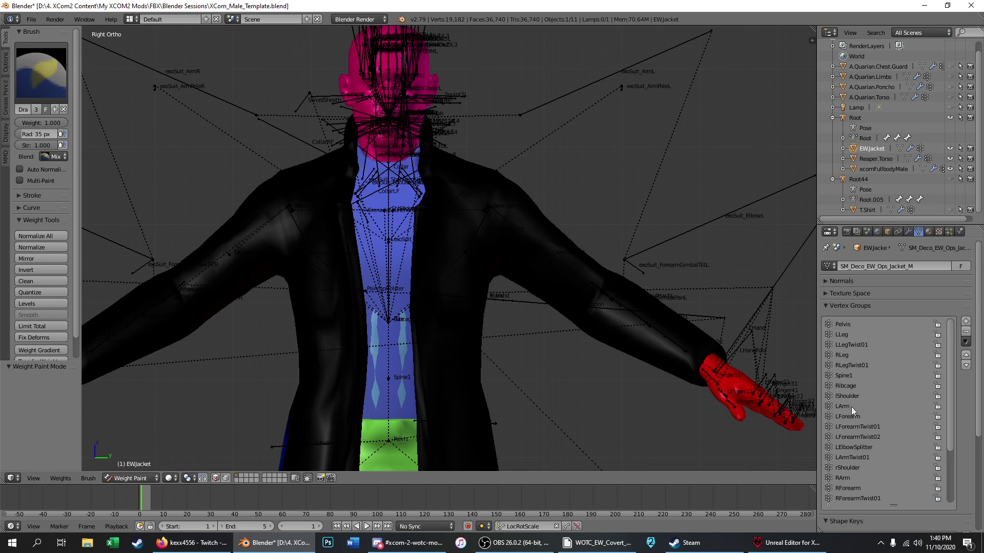
{"action": "left_click", "coordinate": [846, 385]}
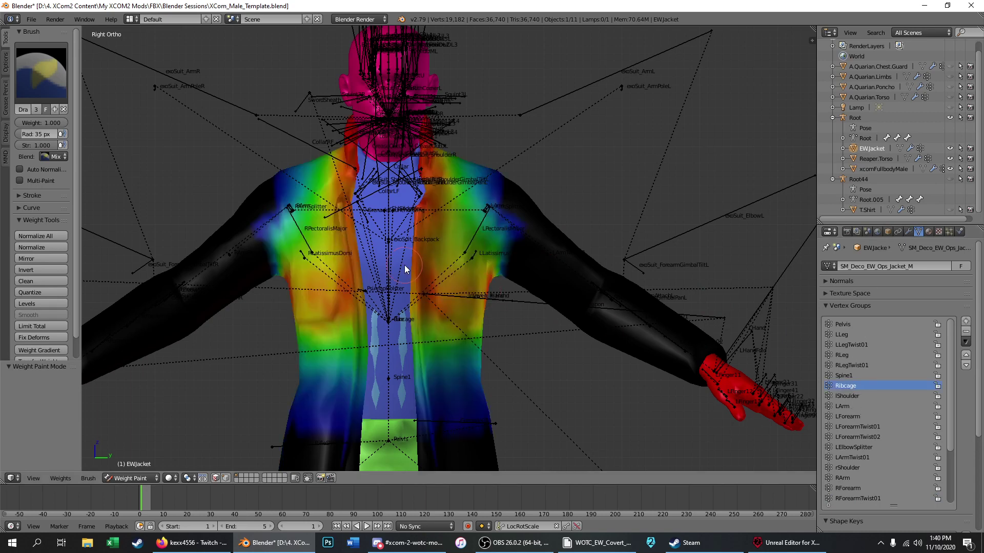
{"action": "key", "text": "z"}
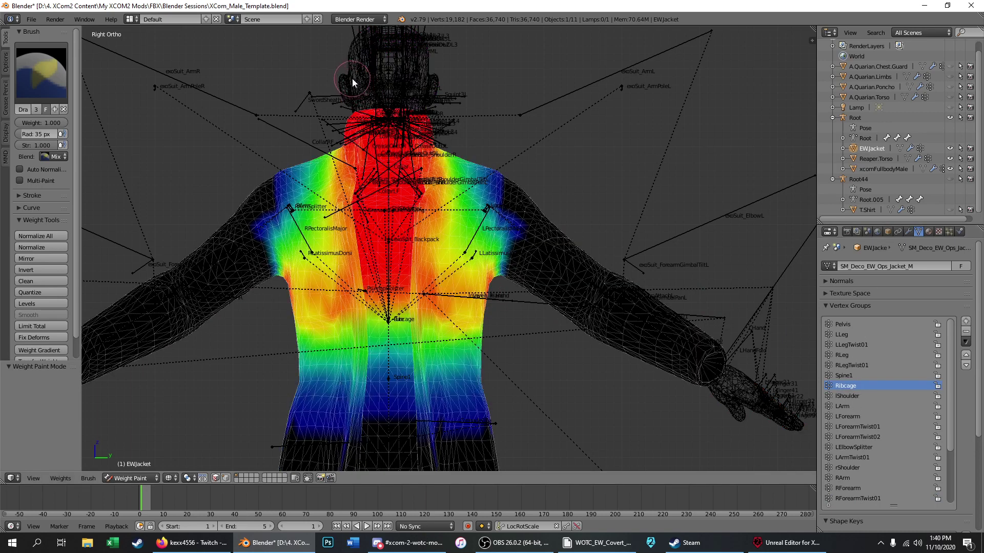
Step: Select xcomFullbodyMale and switch it to Weight Paint mode to show its Ribcage weights
{"action": "right_click", "coordinate": [347, 59]}
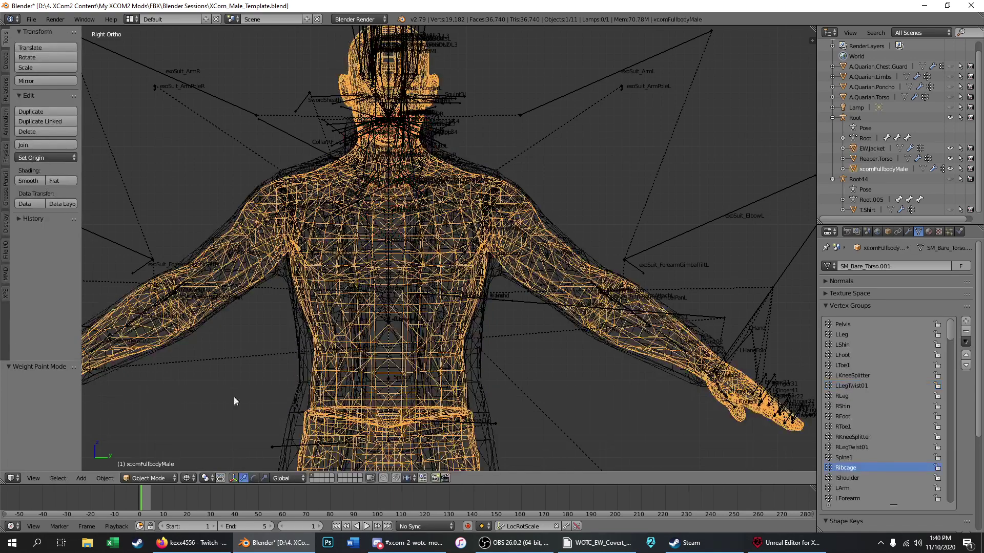
{"action": "left_click", "coordinate": [150, 478]}
{"action": "left_click", "coordinate": [156, 422]}
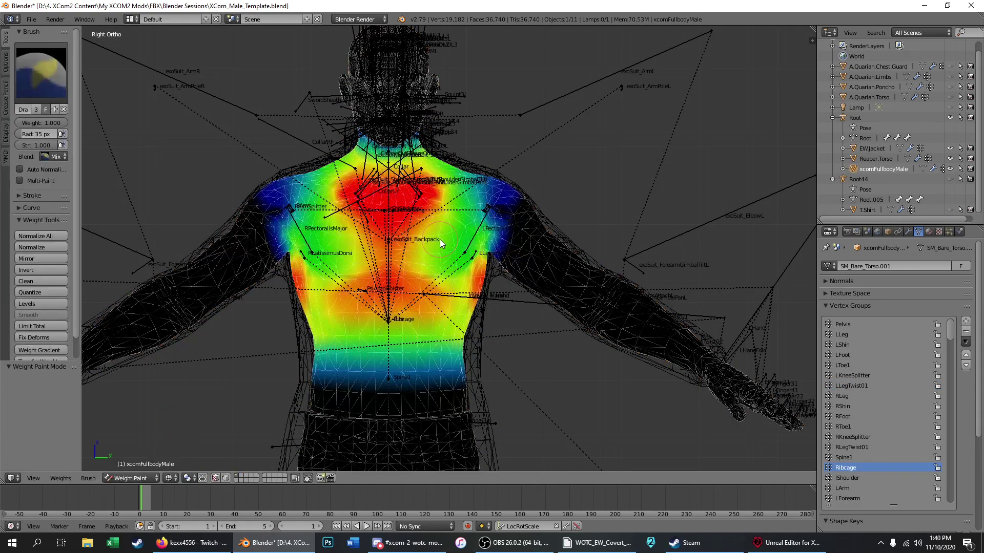
Step: Compare the Ribcage vertex weights of the EW.Jacket and xcomFullbodyMale around the chest and shoulders
{"action": "left_click", "coordinate": [874, 150]}
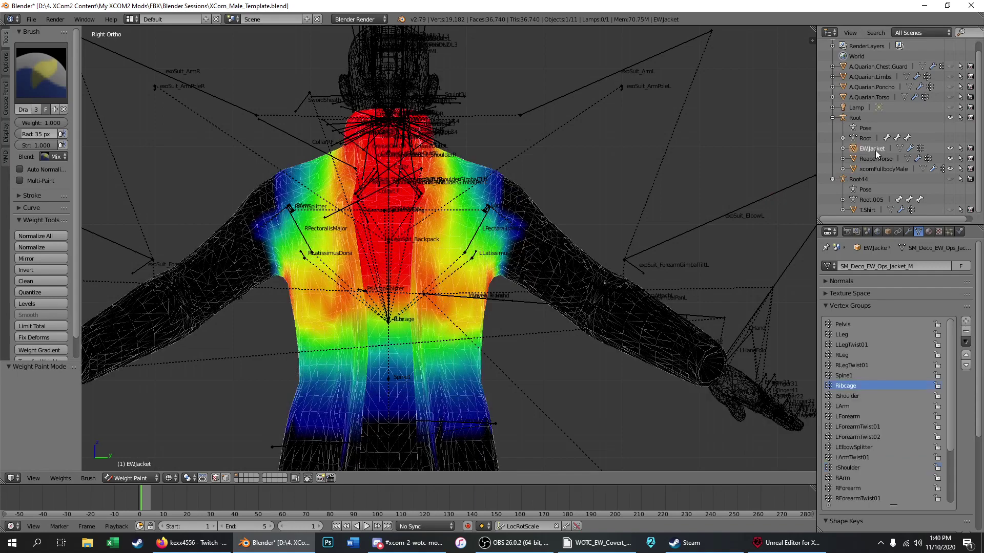
{"action": "scroll", "coordinate": [417, 203], "scroll_direction": "up", "scroll_amount": 3}
{"action": "scroll", "coordinate": [462, 176], "scroll_direction": "up", "scroll_amount": 1}
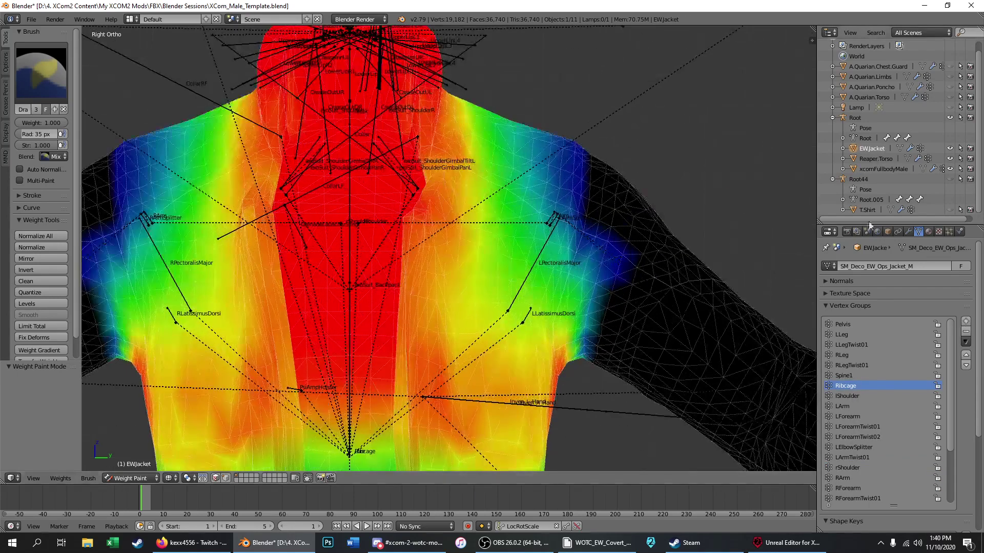
{"action": "left_click", "coordinate": [886, 169]}
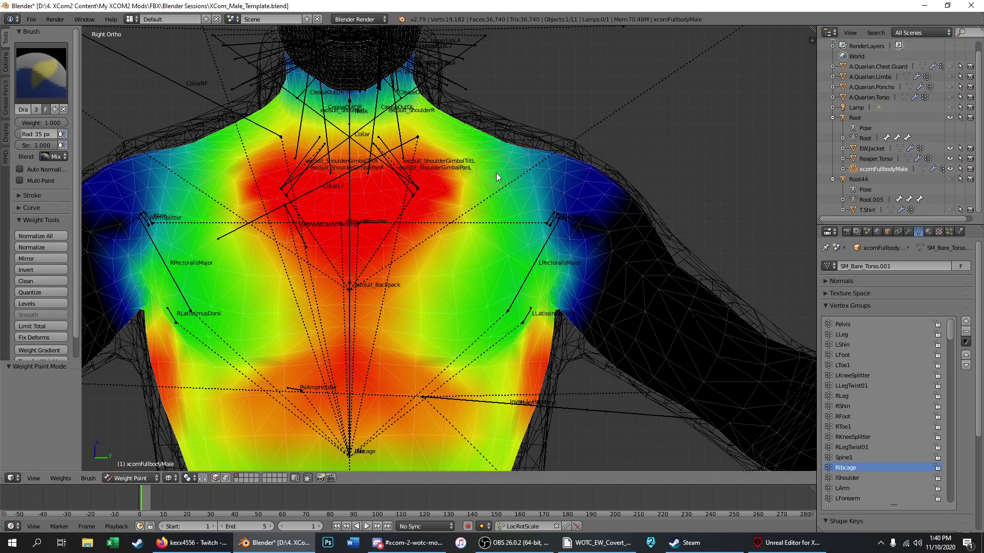
{"action": "left_click", "coordinate": [872, 149]}
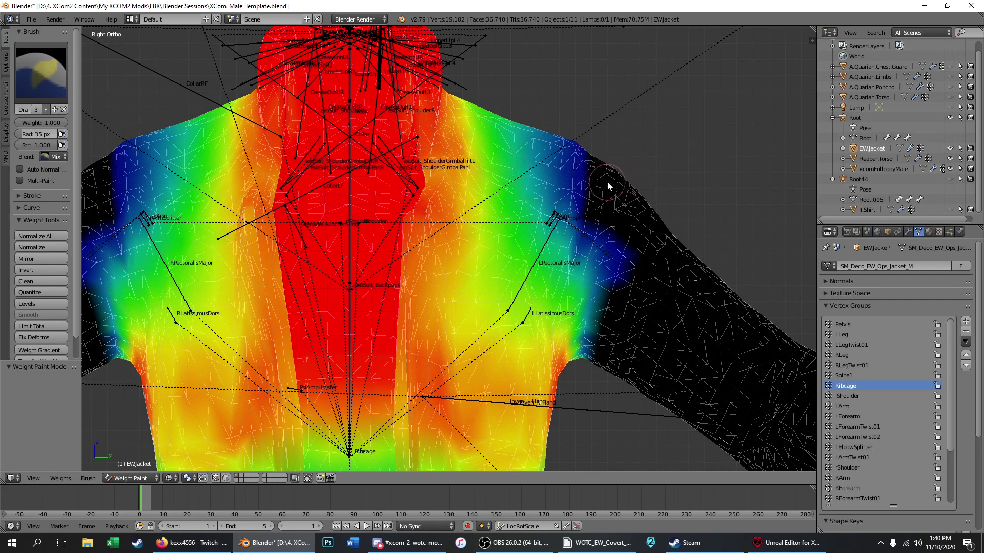
{"action": "scroll", "coordinate": [463, 205], "scroll_direction": "down", "scroll_amount": 2}
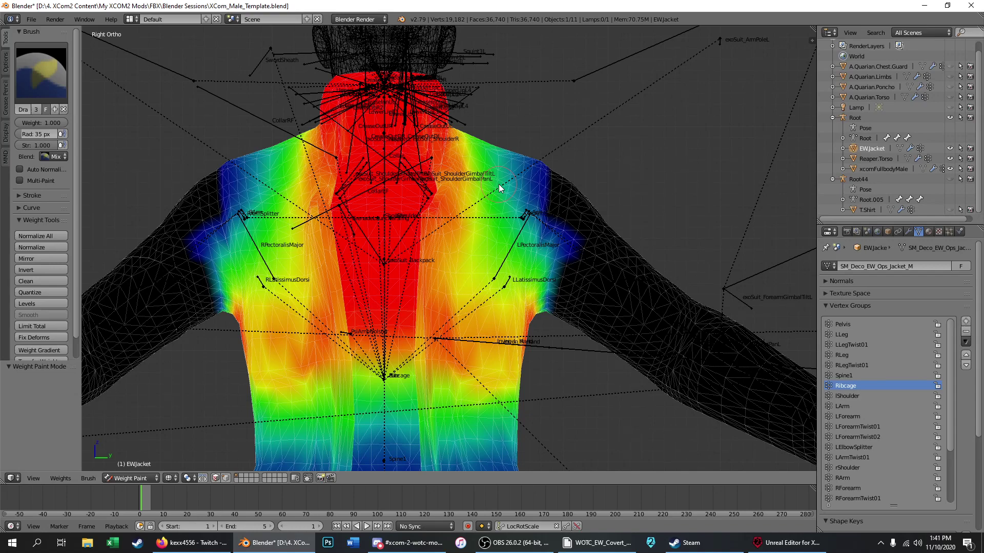
{"action": "scroll", "coordinate": [490, 63], "scroll_direction": "down", "scroll_amount": 3}
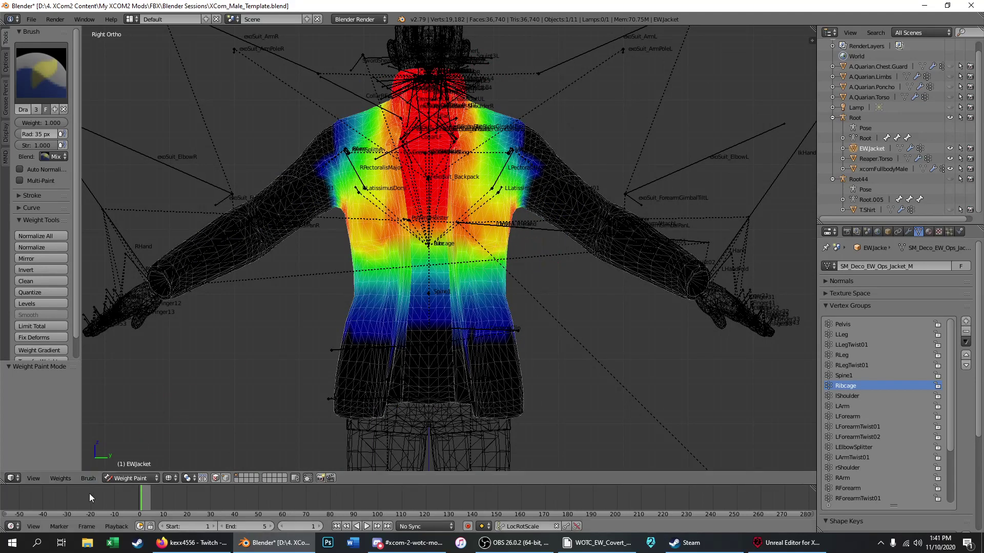
Step: Return the EW.Jacket to Object Mode with solid shading, and hide both the EW.Jacket and Reaper.Torso
{"action": "left_click", "coordinate": [128, 478]}
{"action": "left_click", "coordinate": [132, 466]}
{"action": "key", "text": "z"}
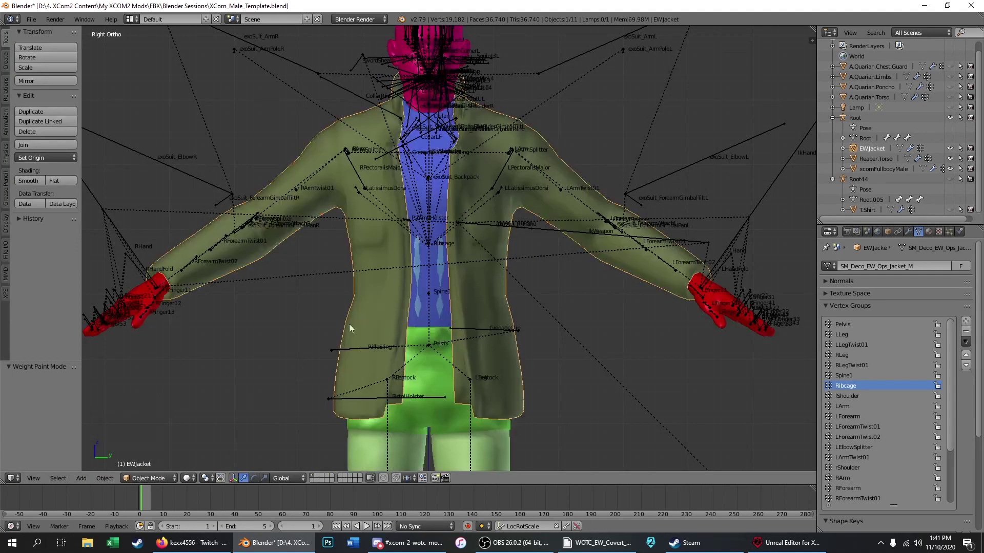
{"action": "left_click", "coordinate": [949, 148]}
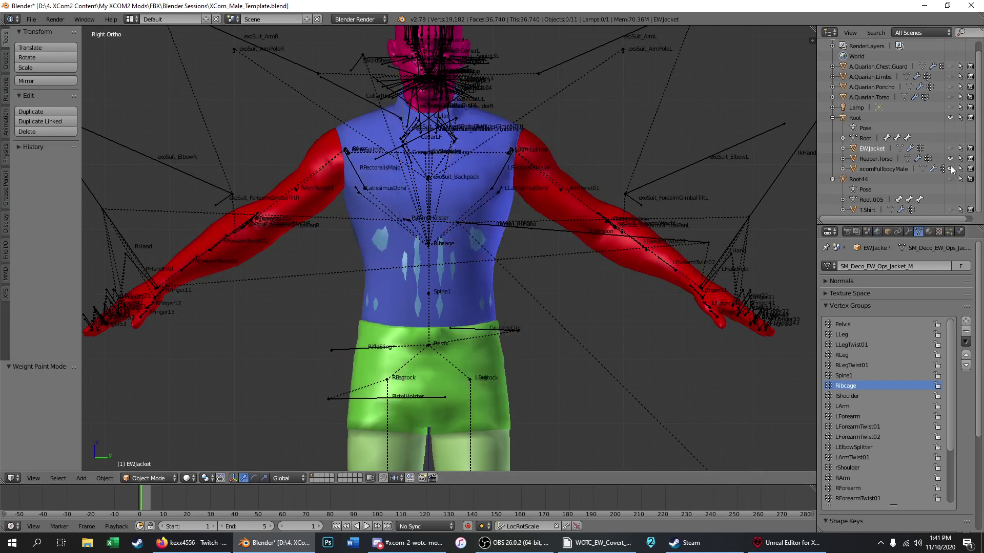
{"action": "left_click", "coordinate": [950, 159]}
Step: Return xcomFullbodyMale to Object Mode, and put the Root armature in Pose Mode
{"action": "right_click", "coordinate": [382, 262]}
{"action": "key", "text": "ctrl+Tab"}
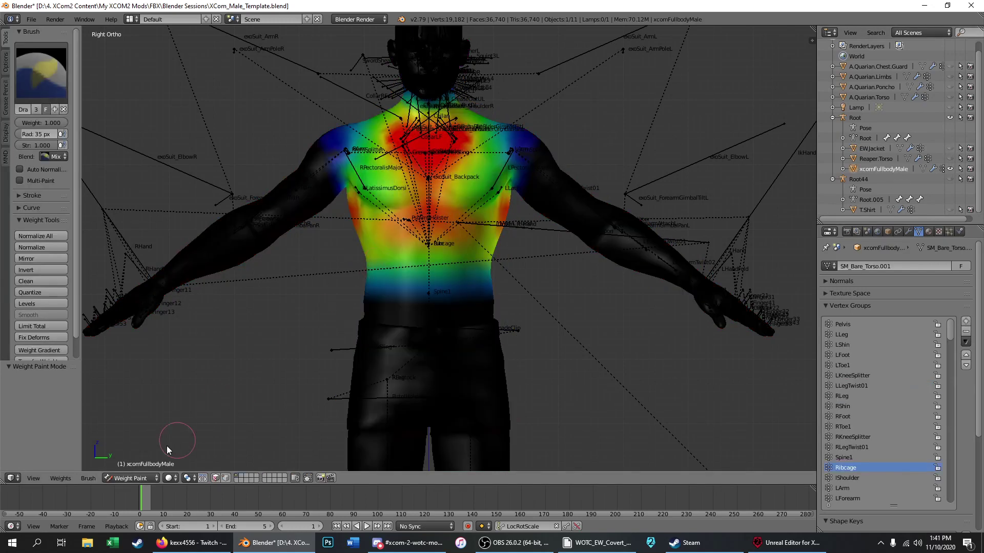
{"action": "left_click", "coordinate": [128, 478]}
{"action": "left_click", "coordinate": [136, 409]}
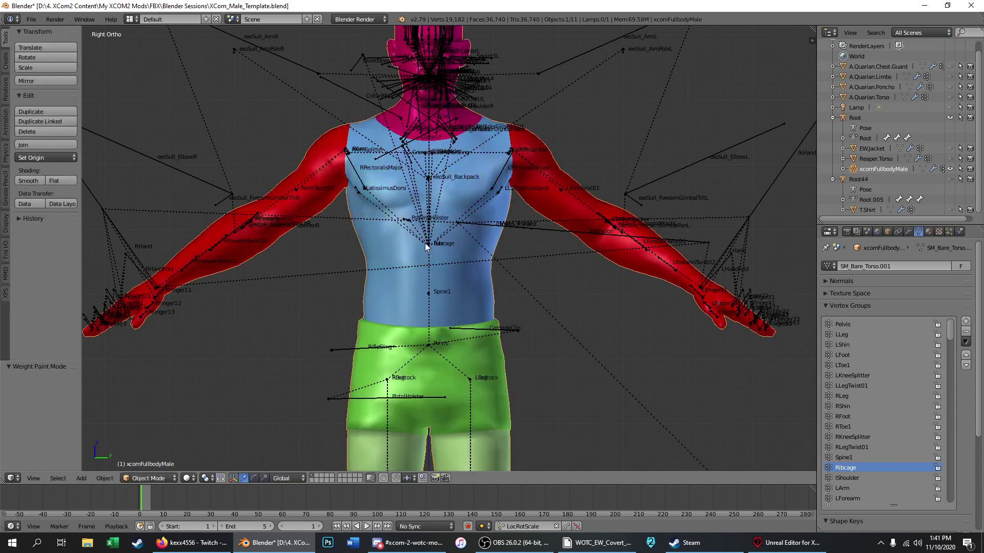
{"action": "right_click", "coordinate": [425, 246]}
{"action": "left_click", "coordinate": [146, 479]}
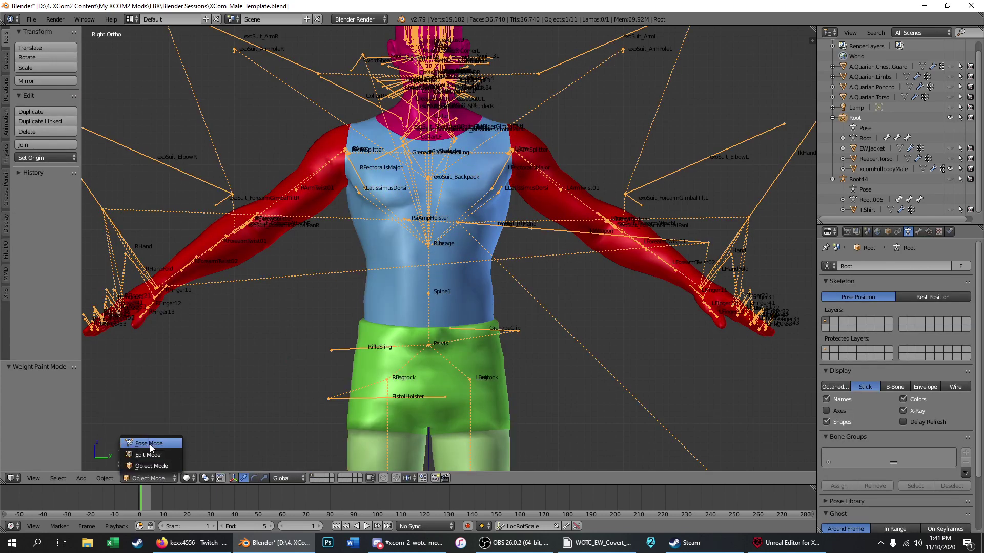
{"action": "left_click", "coordinate": [149, 444]}
Step: Try rotating the Ribcage bone 24.3° about the global Z axis, inspect the body's deformation, and undo the rotation
{"action": "right_click", "coordinate": [430, 245]}
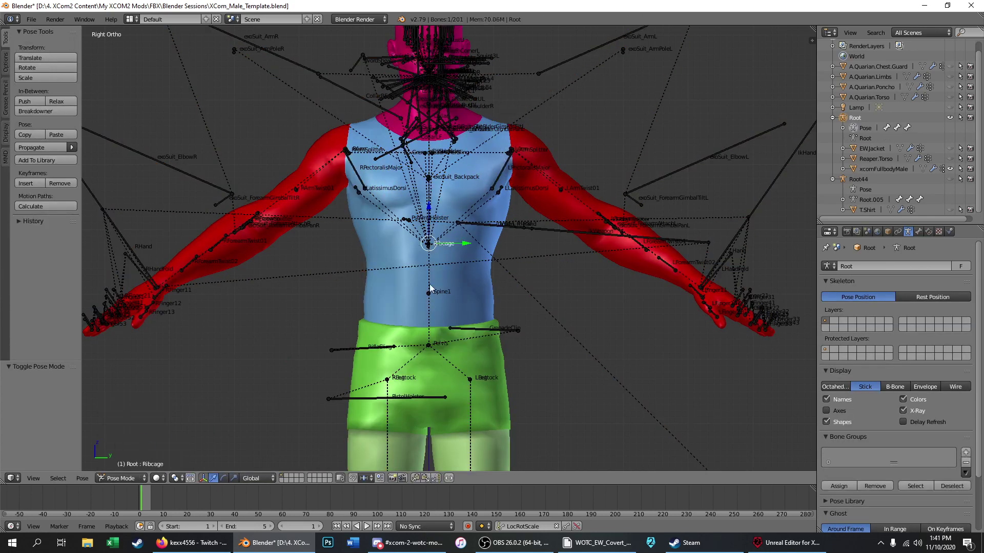
{"action": "scroll", "coordinate": [428, 260], "scroll_direction": "up", "scroll_amount": 4}
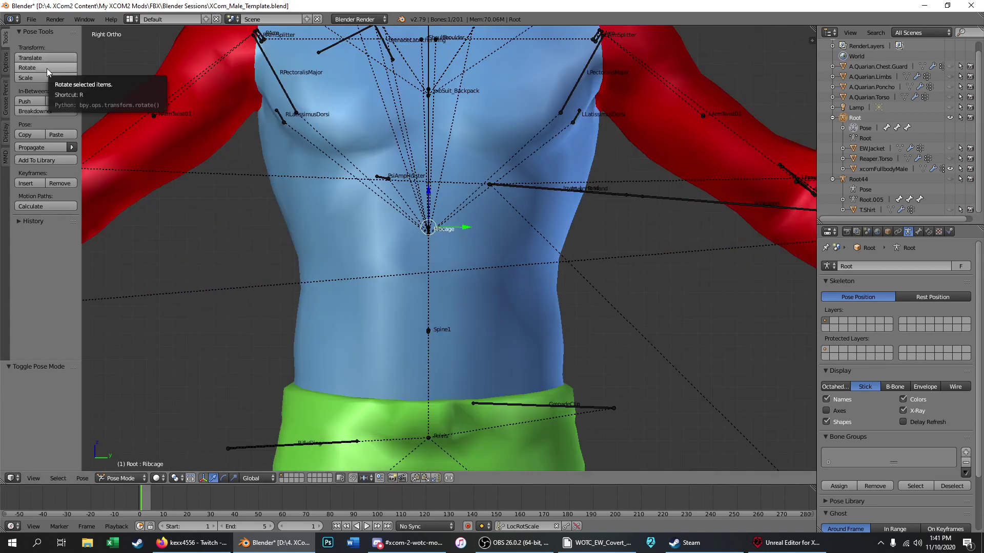
{"action": "left_click", "coordinate": [29, 67]}
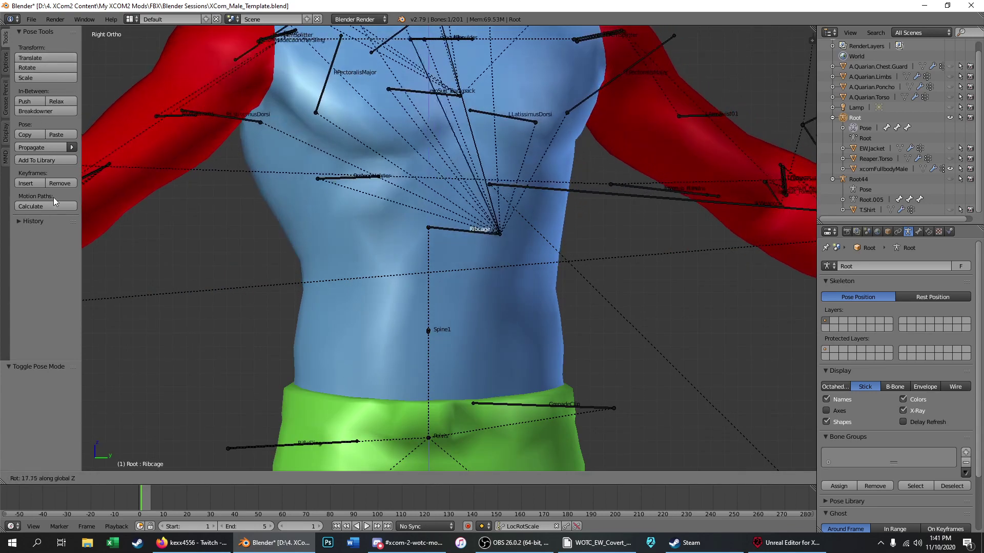
{"action": "left_click", "coordinate": [64, 237]}
{"action": "middle_click_drag", "start_coordinate": [263, 253], "coordinate": [452, 190]}
{"action": "scroll", "coordinate": [459, 242], "scroll_direction": "down", "scroll_amount": 1}
{"action": "key", "text": "KP_3"}
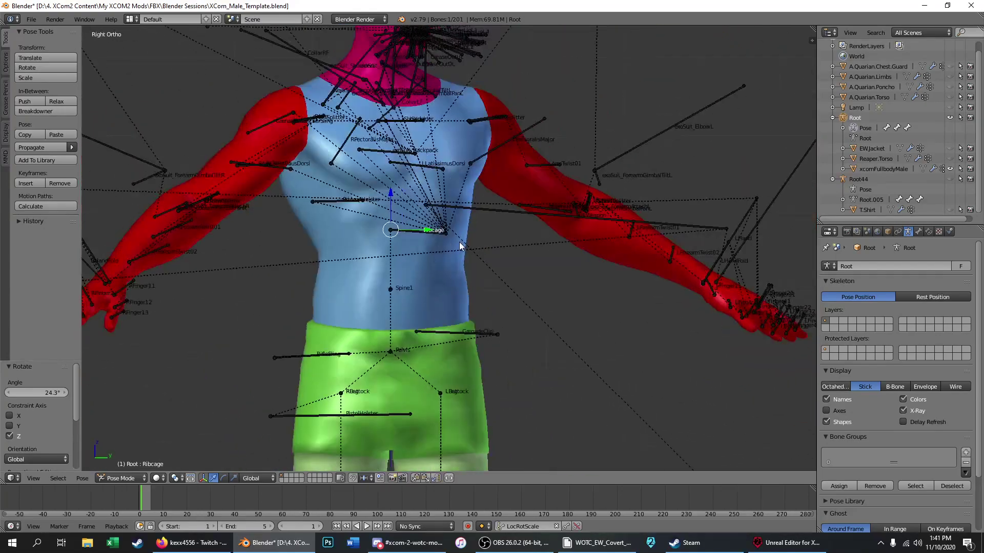
{"action": "key", "text": "z"}
{"action": "key", "text": "ctrl+z"}
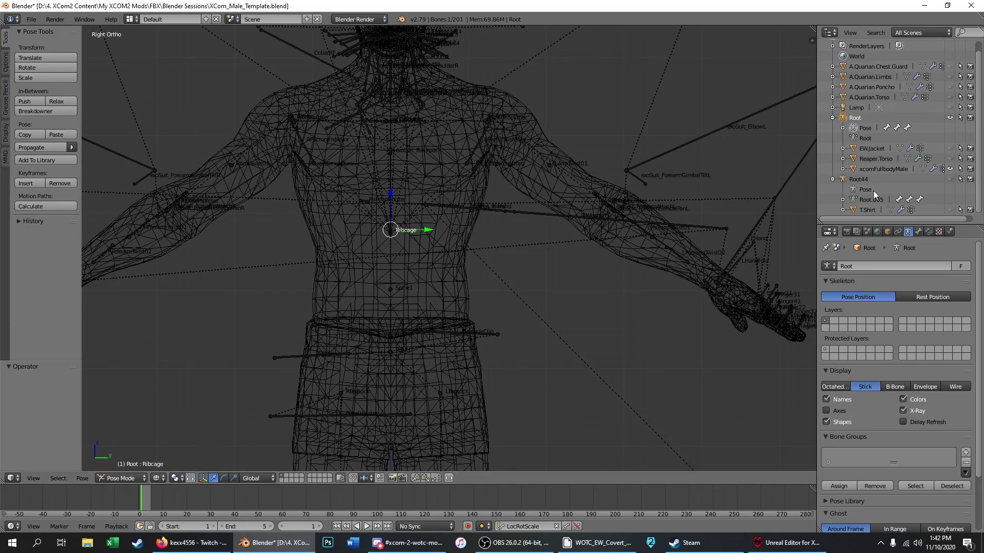
Step: Unhide and select the T.Shirt in wireframe shading, and show its Spine1 and Ribcage weights in Weight Paint mode
{"action": "left_click", "coordinate": [949, 210]}
{"action": "left_click", "coordinate": [866, 210]}
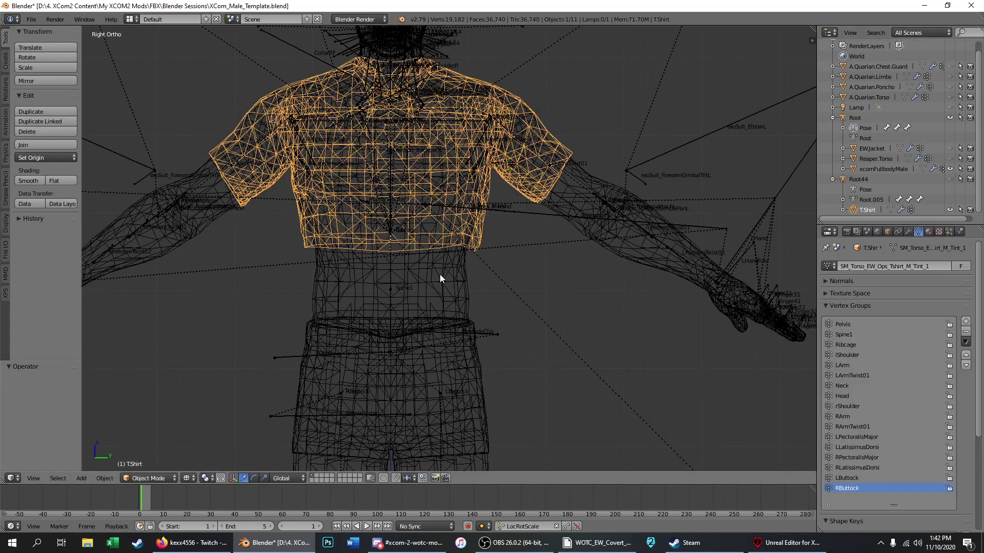
{"action": "key", "text": "Tab"}
{"action": "key", "text": "Tab"}
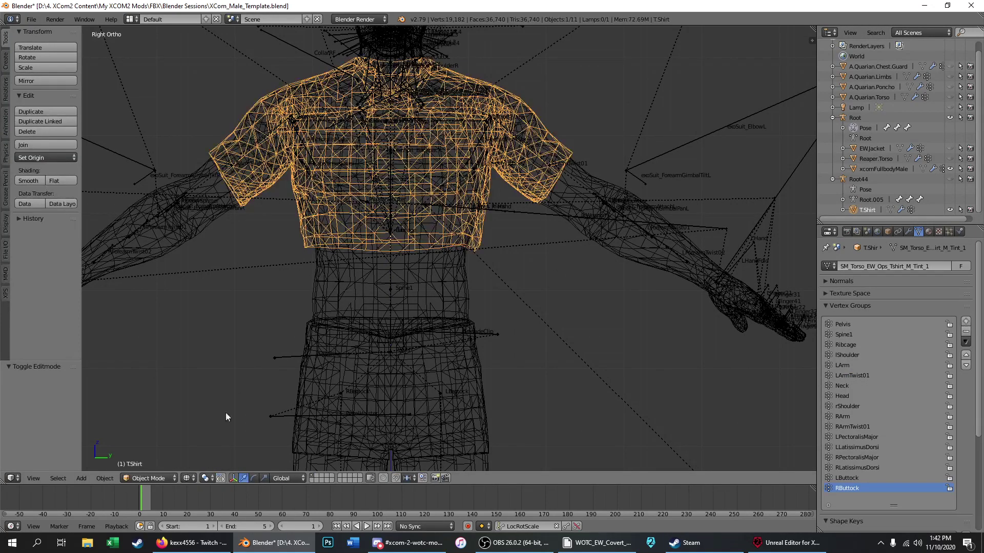
{"action": "left_click", "coordinate": [146, 478]}
{"action": "left_click", "coordinate": [156, 421]}
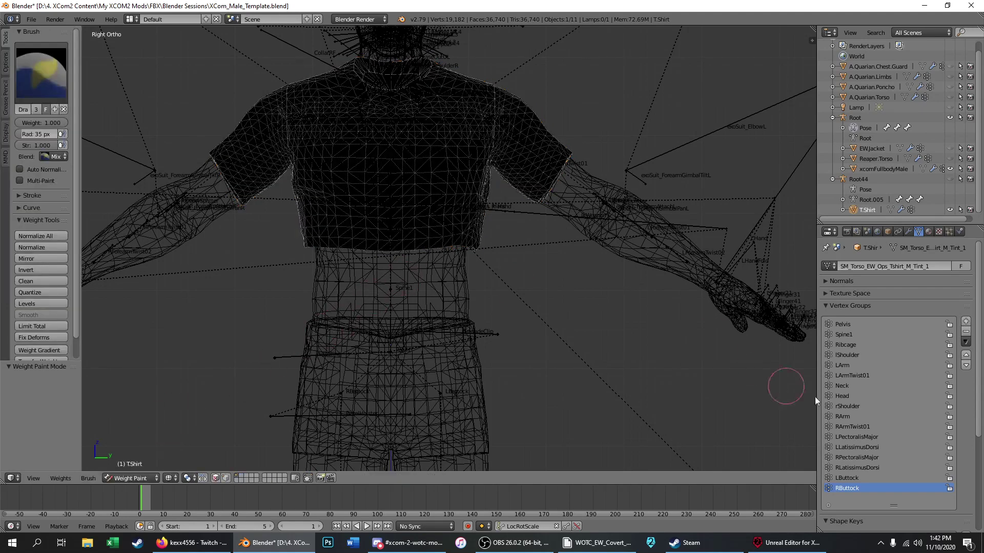
{"action": "left_click", "coordinate": [857, 334]}
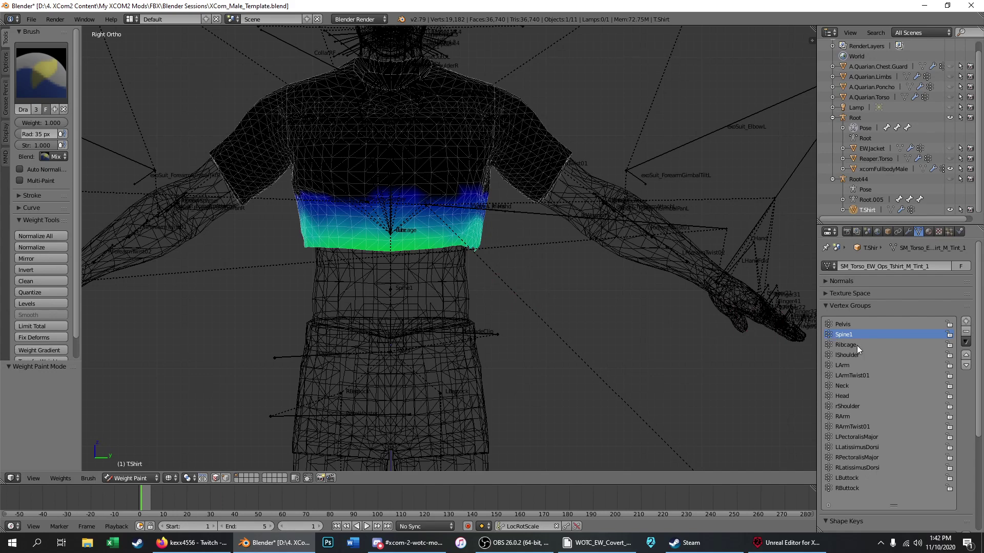
{"action": "left_click", "coordinate": [845, 344]}
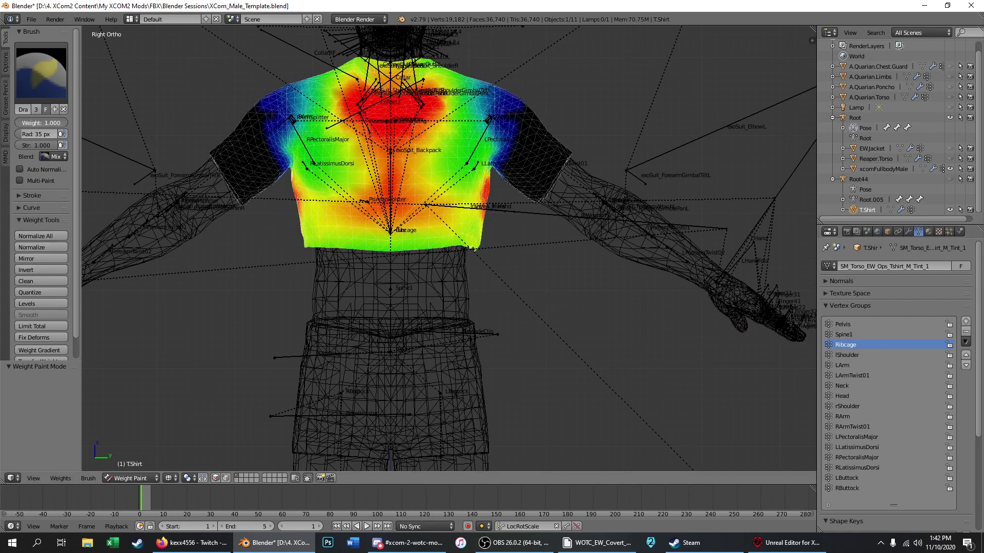
Step: Paint the T.Shirt's Ribcage vertex group across the whole chest with a brush weight of 1.000
{"action": "left_click", "coordinate": [47, 123]}
{"action": "key", "text": "Return"}
{"action": "left_click", "coordinate": [306, 479]}
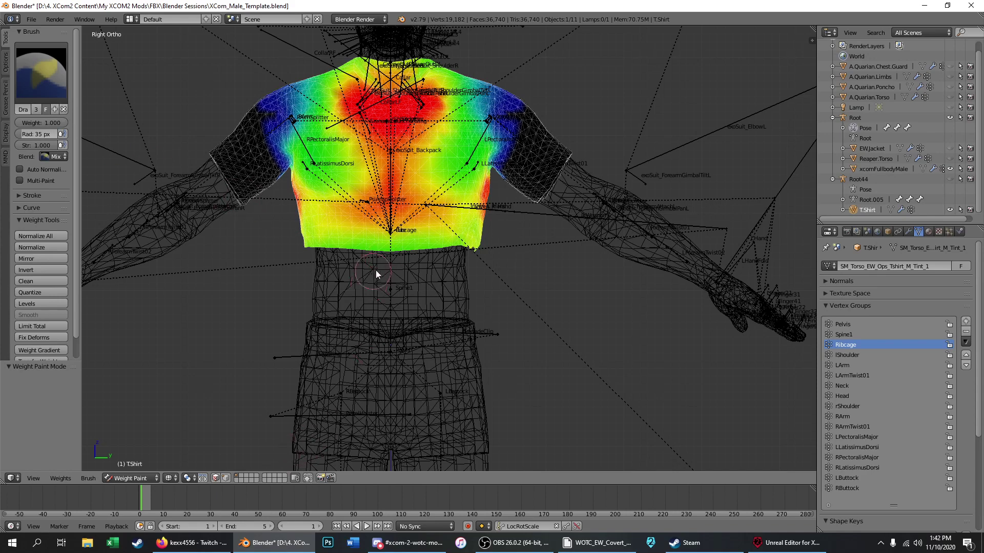
{"action": "scroll", "coordinate": [376, 270], "scroll_direction": "down", "scroll_amount": 3}
{"action": "mouse_move", "coordinate": [335, 248]}
{"action": "left_mouse_down"}
{"action": "mouse_move", "coordinate": [457, 259]}
{"action": "mouse_move", "coordinate": [349, 243]}
{"action": "mouse_move", "coordinate": [467, 246]}
{"action": "mouse_move", "coordinate": [378, 235]}
{"action": "mouse_move", "coordinate": [351, 217]}
{"action": "mouse_move", "coordinate": [415, 164]}
{"action": "mouse_move", "coordinate": [347, 208]}
{"action": "mouse_move", "coordinate": [419, 148]}
{"action": "mouse_move", "coordinate": [346, 191]}
{"action": "mouse_move", "coordinate": [431, 213]}
{"action": "mouse_move", "coordinate": [341, 162]}
{"action": "mouse_move", "coordinate": [355, 221]}
{"action": "left_mouse_up"}
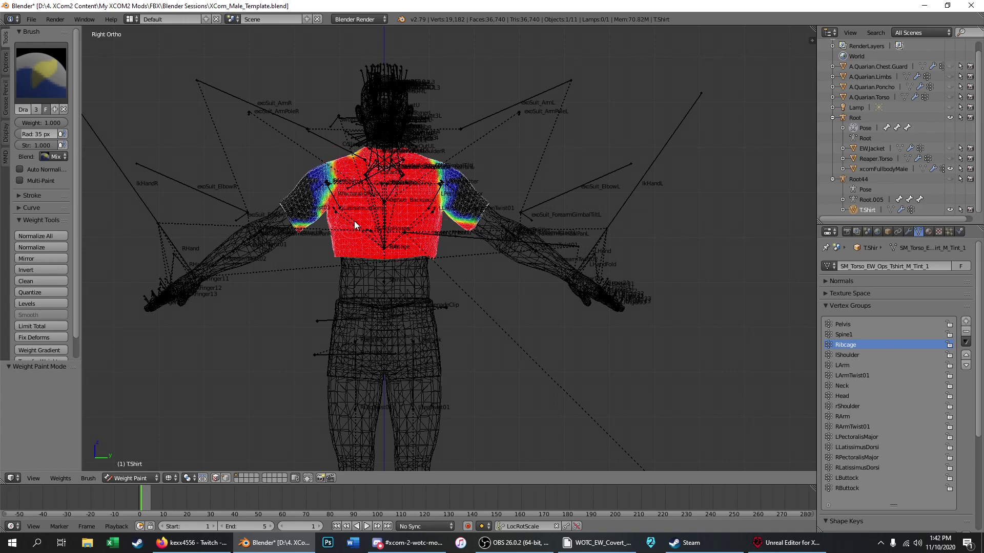
Step: Return the T.Shirt to Object Mode and switch the view to solid shading
{"action": "left_click", "coordinate": [136, 478]}
{"action": "left_click", "coordinate": [137, 467]}
{"action": "scroll", "coordinate": [357, 276], "scroll_direction": "up", "scroll_amount": 3}
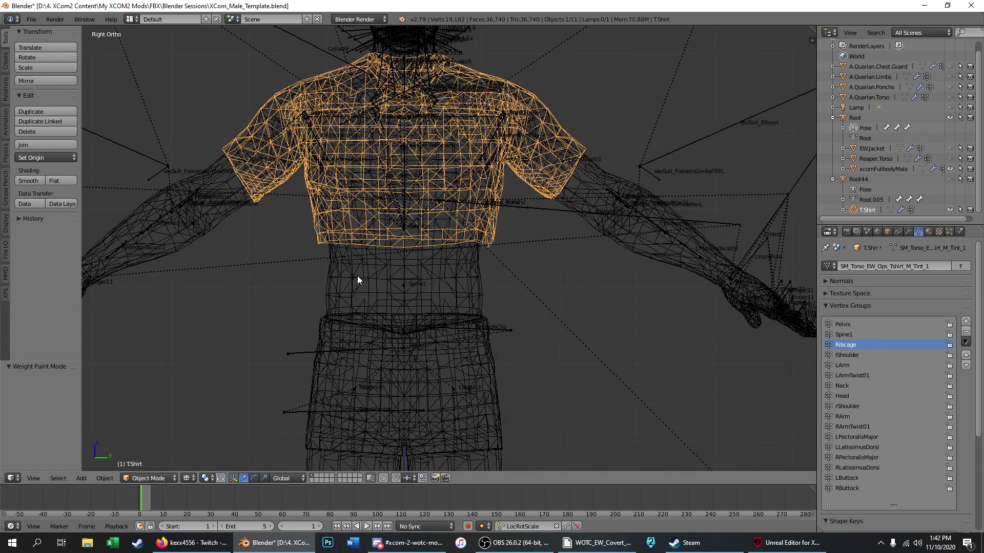
{"action": "key", "text": "z"}
{"action": "right_click", "coordinate": [403, 231]}
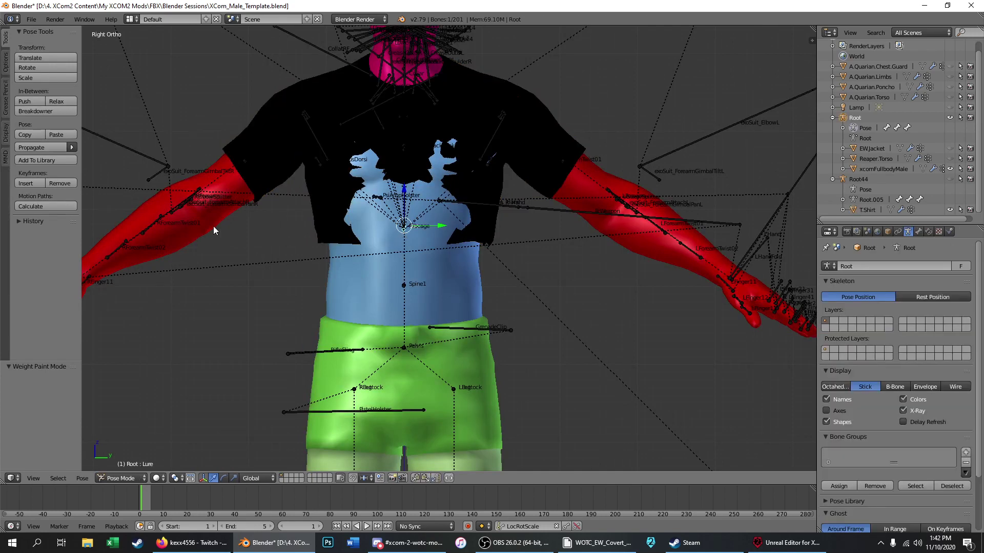
{"action": "left_click", "coordinate": [61, 69]}
{"action": "key", "text": "z"}
{"action": "right_click", "coordinate": [62, 69]}
Step: Set the diffuse colour of the T.Shirt's SoldierArmorCustomizable_TC material to grey, RGB 0.627
{"action": "right_click", "coordinate": [284, 93]}
{"action": "left_click", "coordinate": [928, 231]}
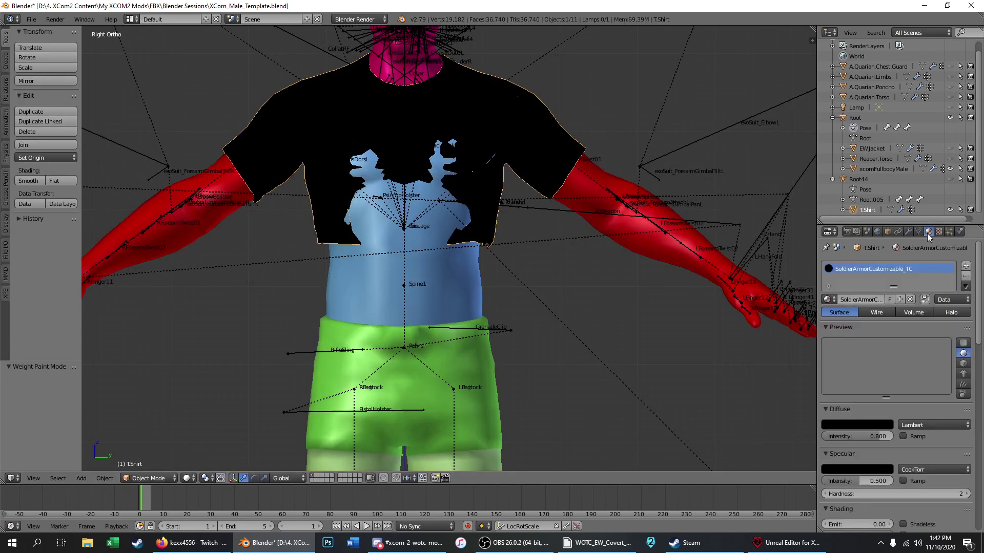
{"action": "left_click", "coordinate": [858, 426]}
{"action": "left_click", "coordinate": [887, 302]}
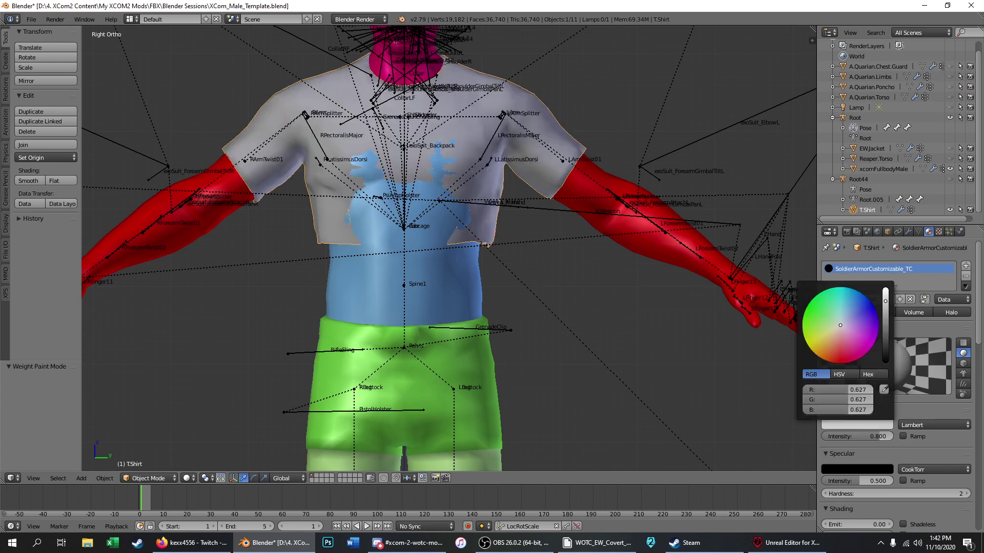
Step: Test how the T.Shirt follows Root by rotating the Ribcage bone about the global Z axis, and cancel the rotation
{"action": "right_click", "coordinate": [403, 229]}
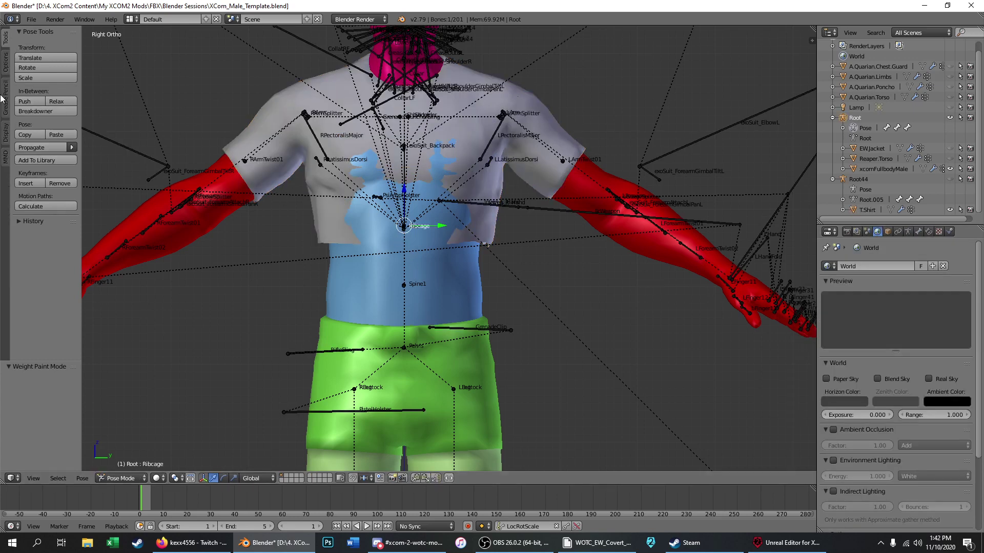
{"action": "left_click", "coordinate": [32, 66]}
{"action": "key", "text": "z"}
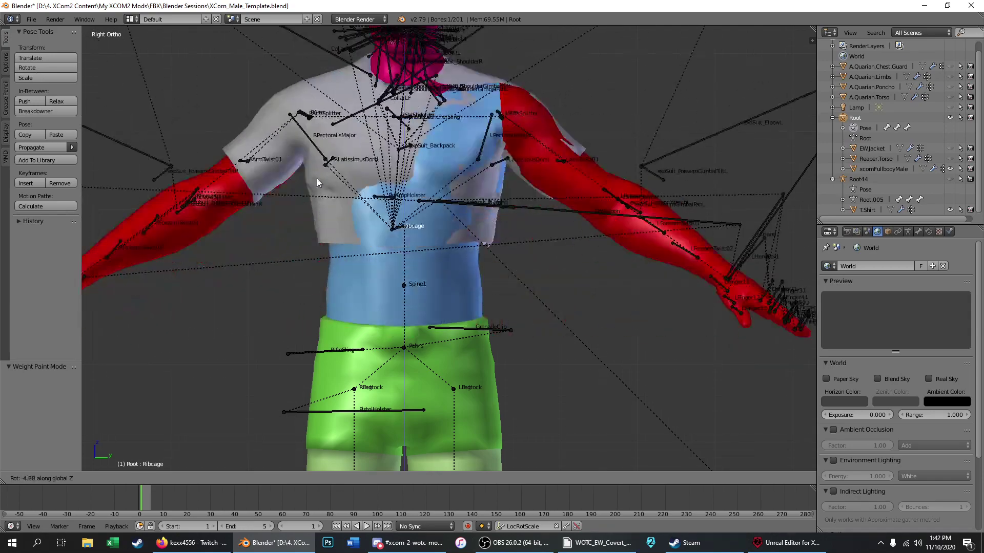
{"action": "right_click", "coordinate": [316, 179]}
Step: Clear the T.Shirt's parent while keeping its transformation
{"action": "right_click", "coordinate": [520, 93]}
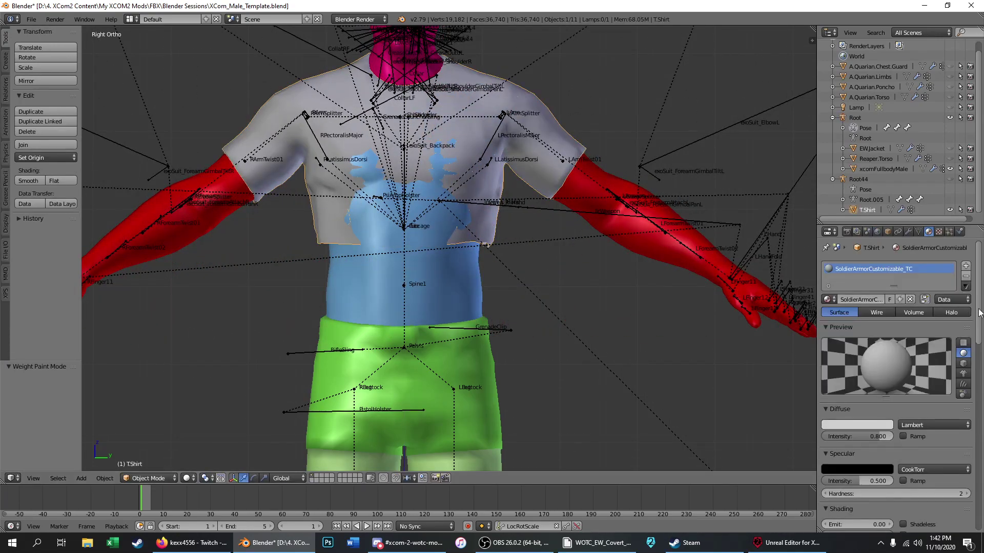
{"action": "key", "text": "alt+p"}
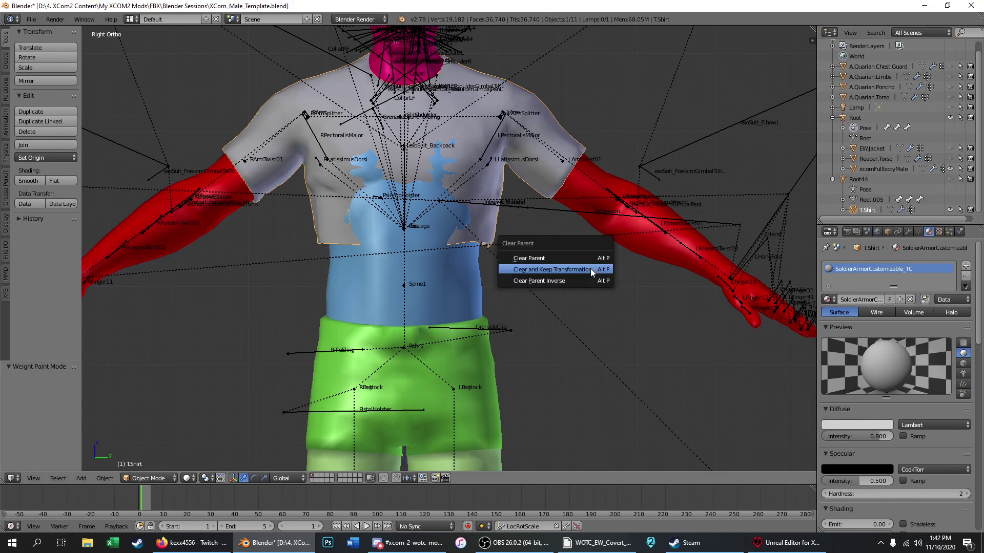
{"action": "left_click", "coordinate": [591, 268]}
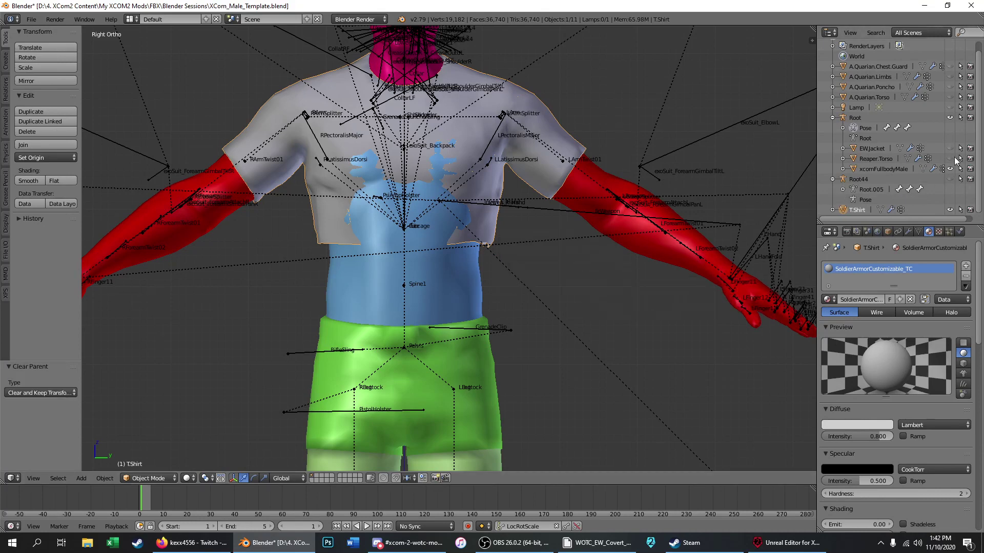
Step: Return the Root armature from Pose Mode to Object Mode and select the T.Shirt again
{"action": "right_click", "coordinate": [680, 152]}
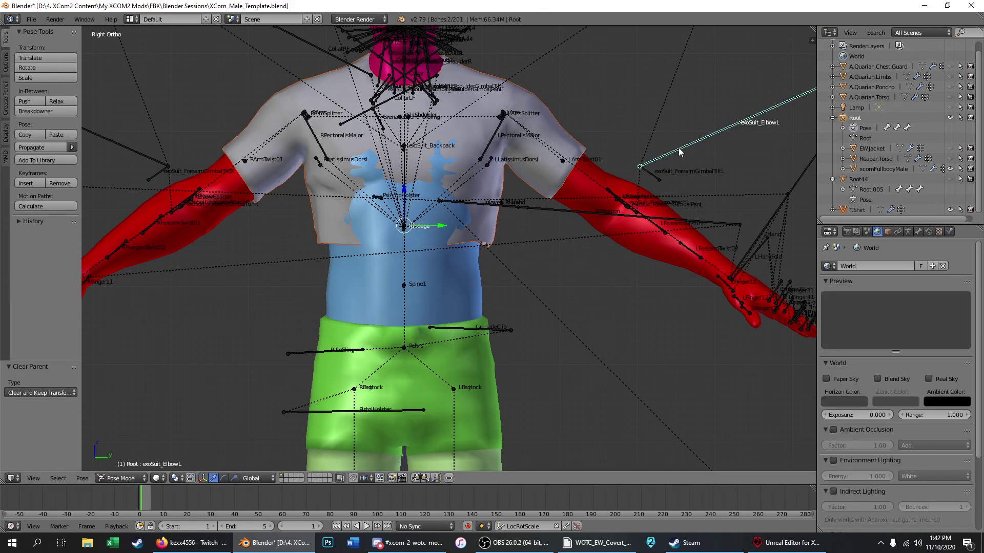
{"action": "left_click", "coordinate": [123, 478]}
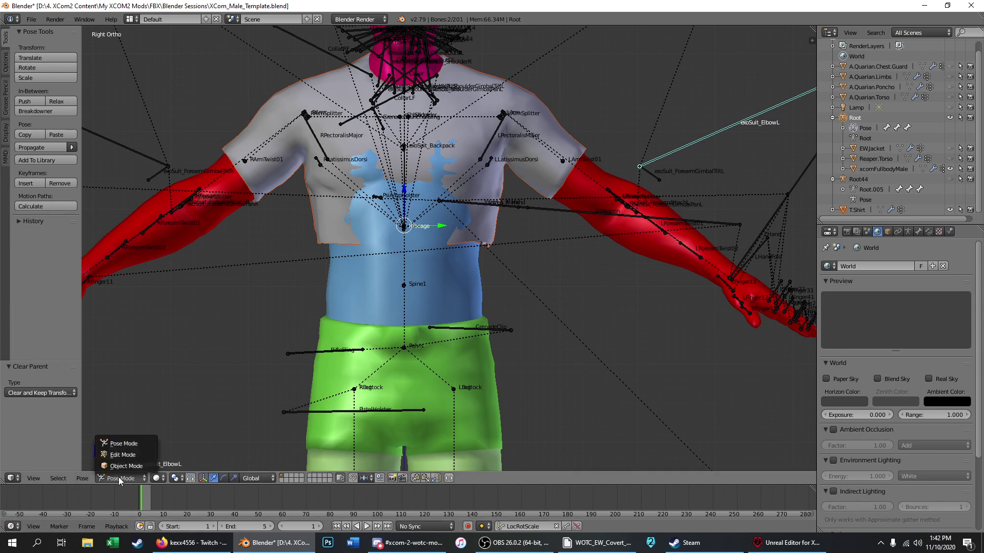
{"action": "left_click", "coordinate": [115, 468]}
{"action": "right_click", "coordinate": [495, 216]}
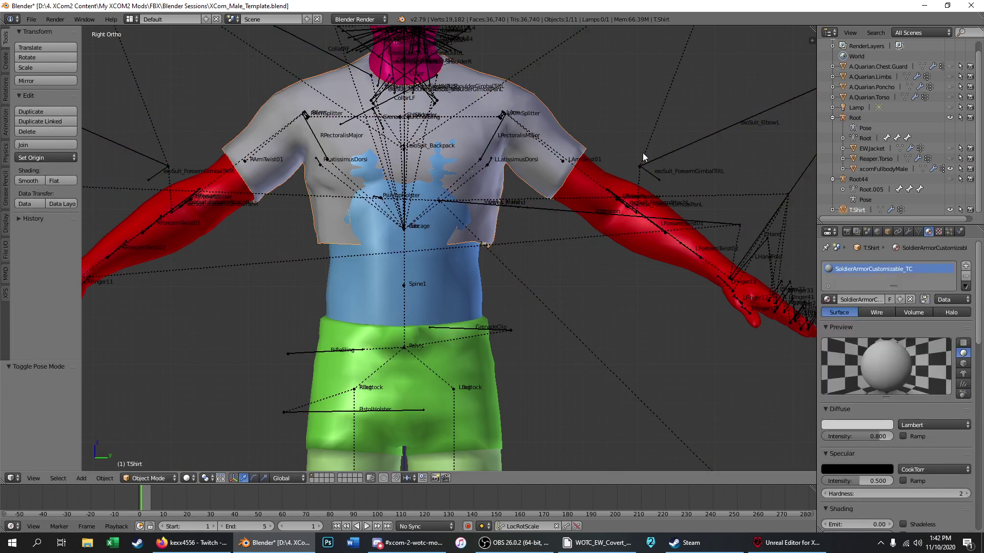
Step: Parent the T.Shirt to the Root armature with Armature Deform
{"action": "right_click", "coordinate": [681, 149], "text": "shift"}
{"action": "key", "text": "ctrl+p"}
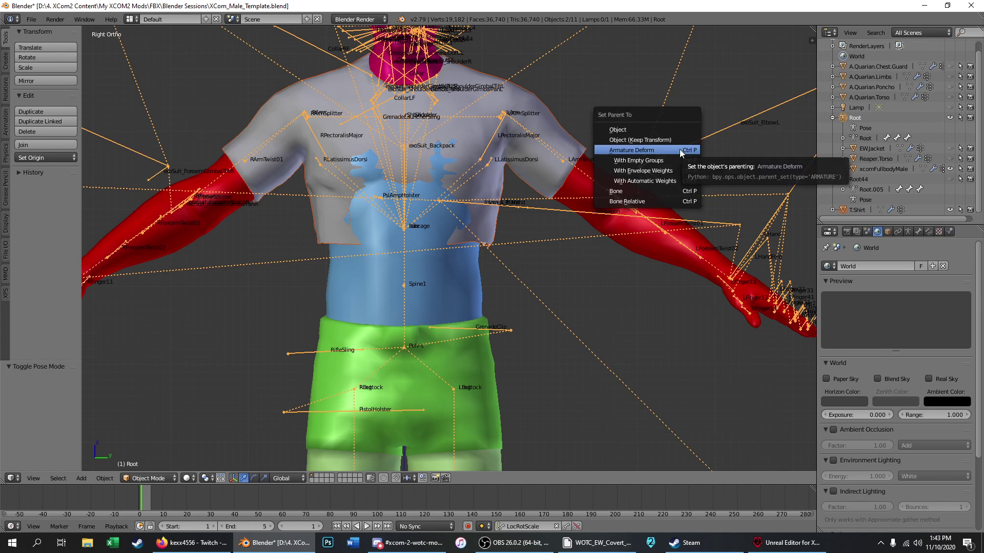
{"action": "left_click", "coordinate": [680, 149]}
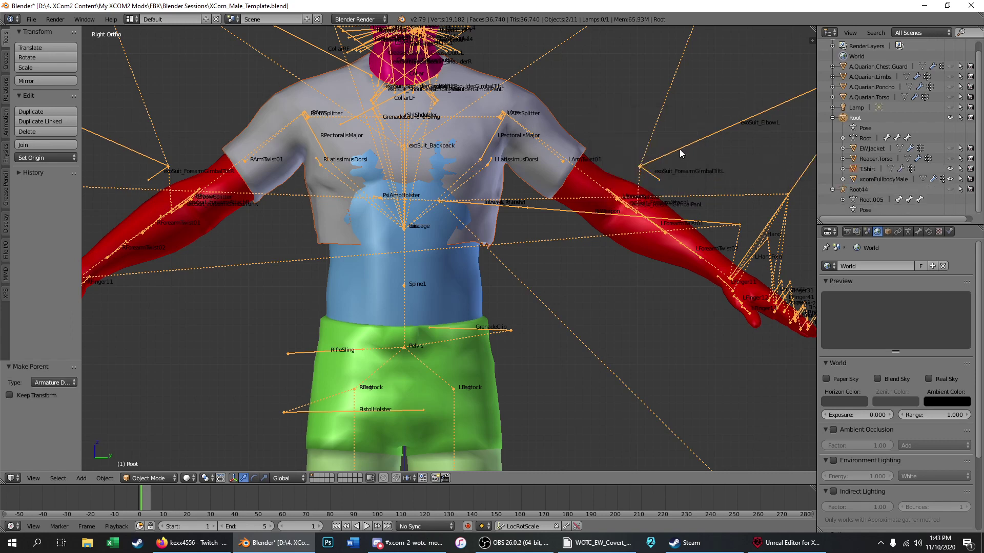
Step: Put Root in Pose Mode, test the T.Shirt by rotating the selected bones about the global Z axis, and cancel the rotation
{"action": "right_click", "coordinate": [641, 163]}
{"action": "left_click", "coordinate": [151, 478]}
{"action": "left_click", "coordinate": [151, 444]}
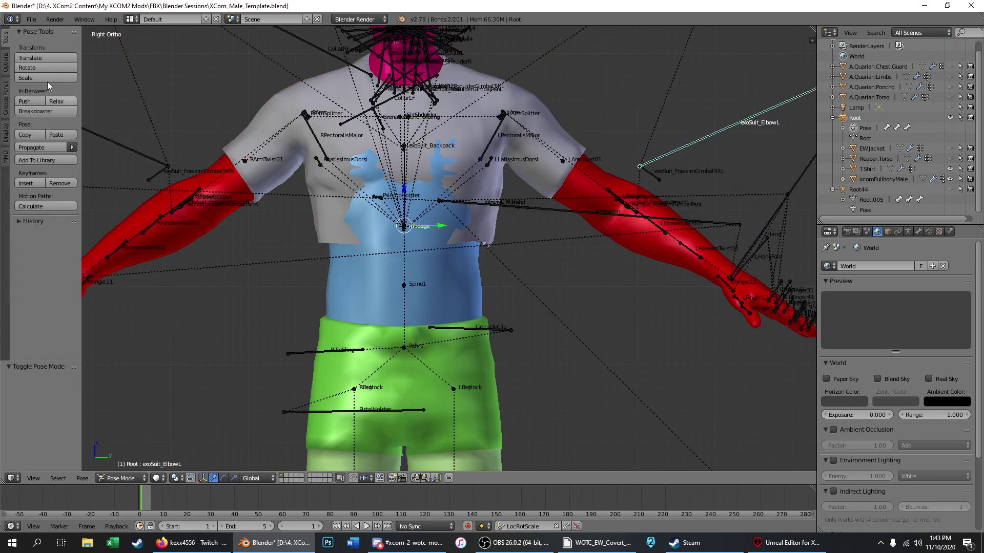
{"action": "left_click", "coordinate": [46, 68]}
{"action": "key", "text": "z"}
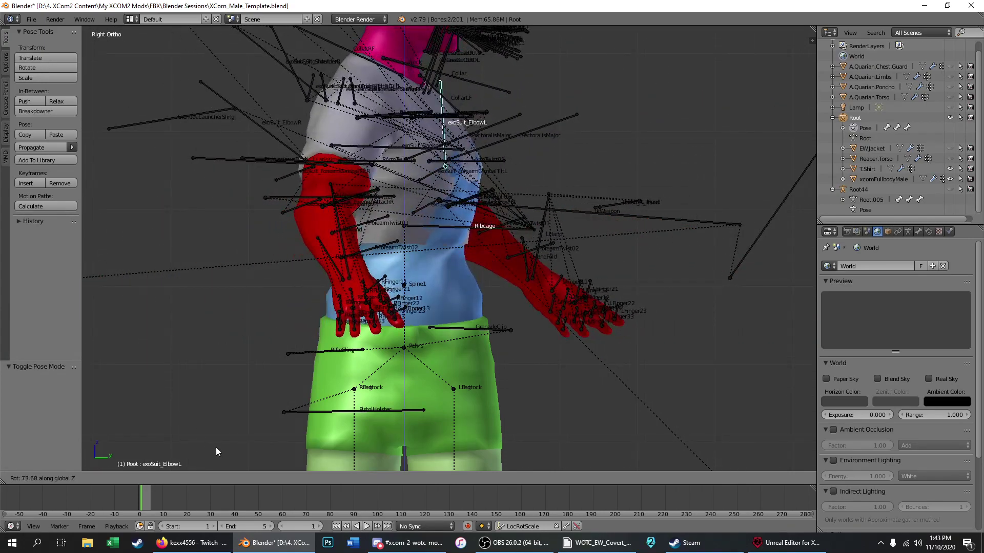
{"action": "right_click", "coordinate": [308, 210]}
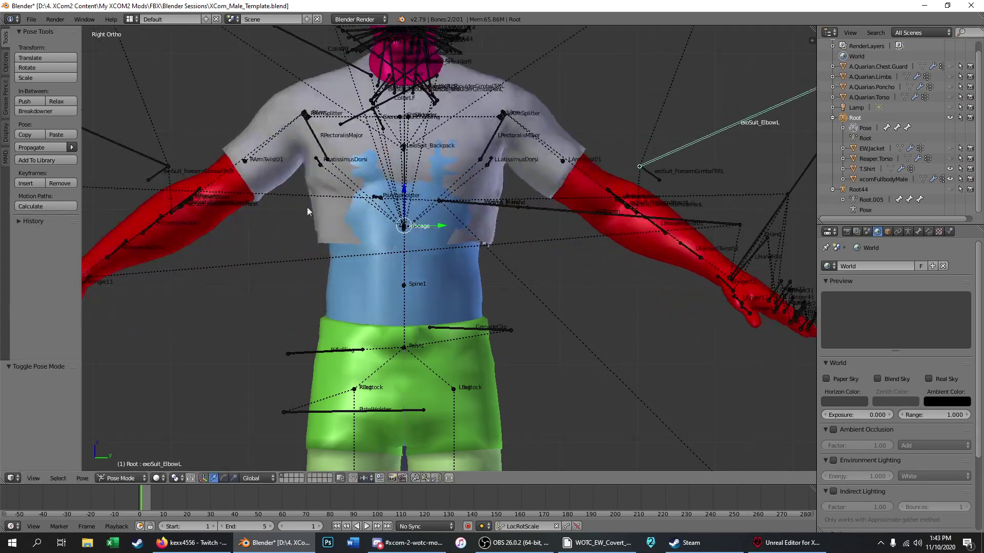
{"action": "left_click", "coordinate": [64, 67]}
{"action": "right_click", "coordinate": [226, 144]}
Step: Select only the Ribcage bone, test the T.Shirt's deformation by rotating and moving it, and cancel both transforms
{"action": "right_click", "coordinate": [405, 229]}
{"action": "right_click", "coordinate": [405, 229]}
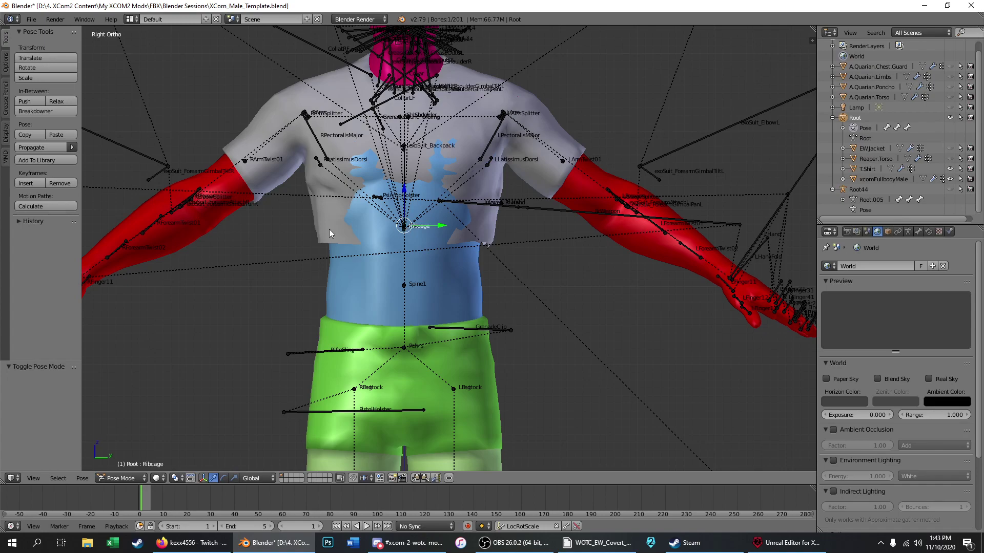
{"action": "left_click", "coordinate": [52, 64]}
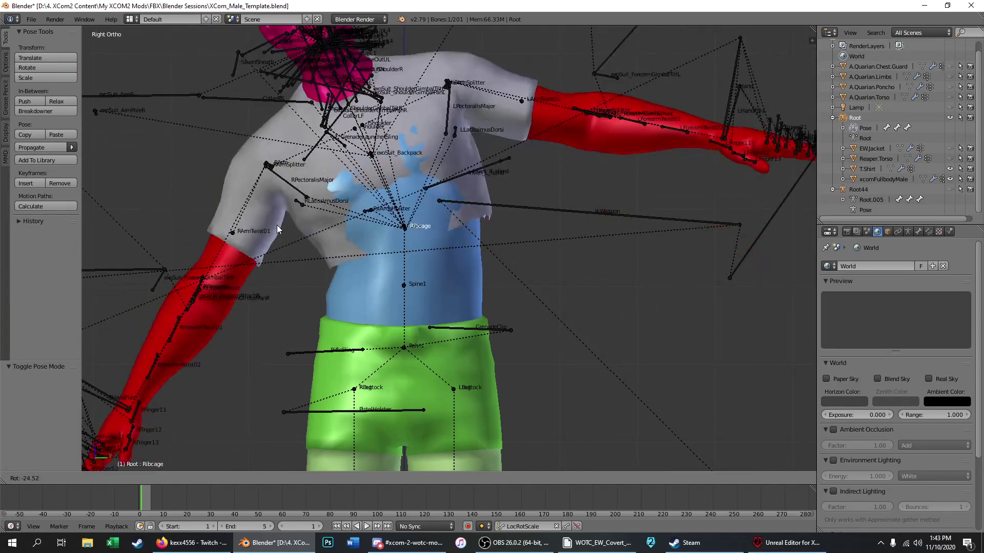
{"action": "right_click", "coordinate": [321, 283]}
{"action": "left_click", "coordinate": [49, 57]}
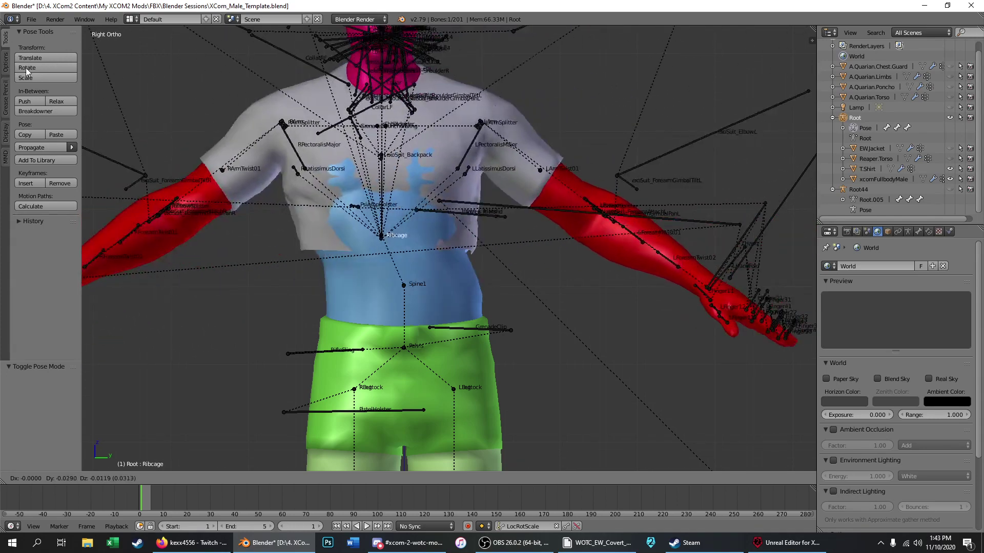
{"action": "right_click", "coordinate": [100, 74]}
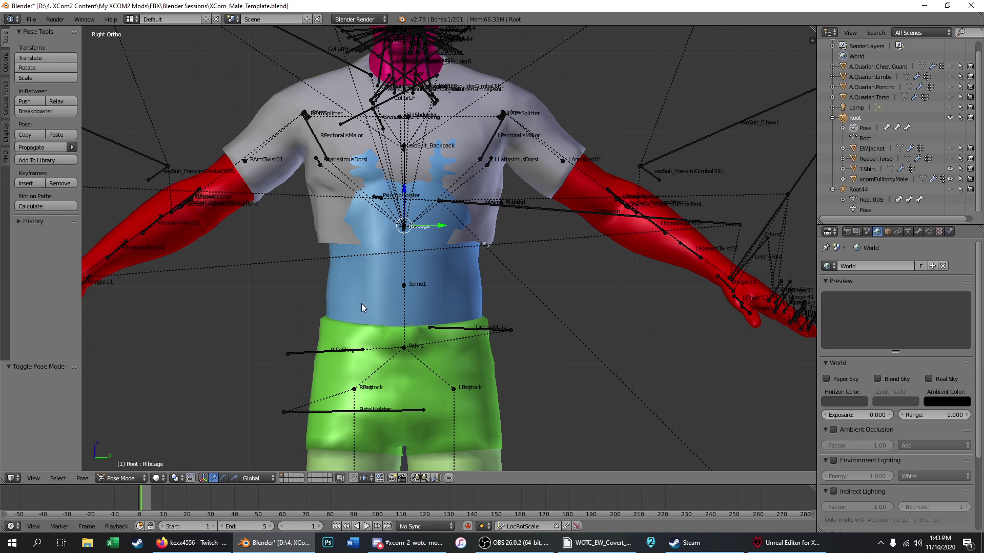
Step: Return Root to Object Mode and show the Reaper.Torso and EWJacket meshes together with the T.Shirt
{"action": "left_click", "coordinate": [123, 478]}
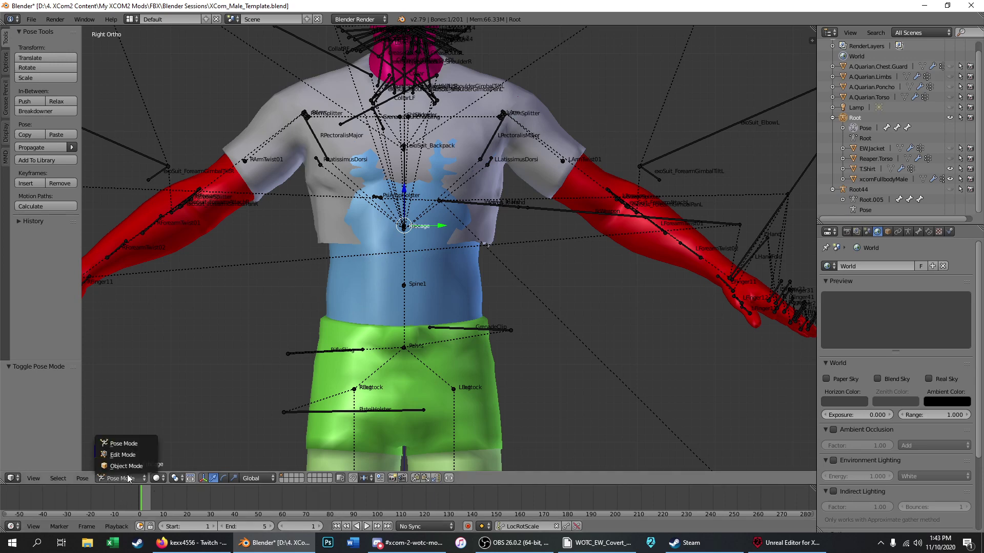
{"action": "left_click", "coordinate": [127, 466]}
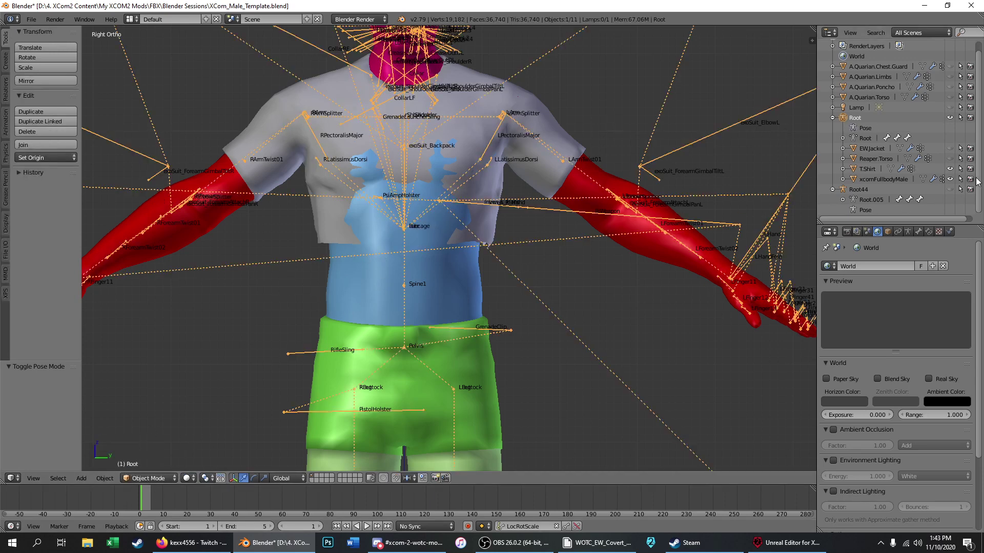
{"action": "left_click", "coordinate": [950, 170]}
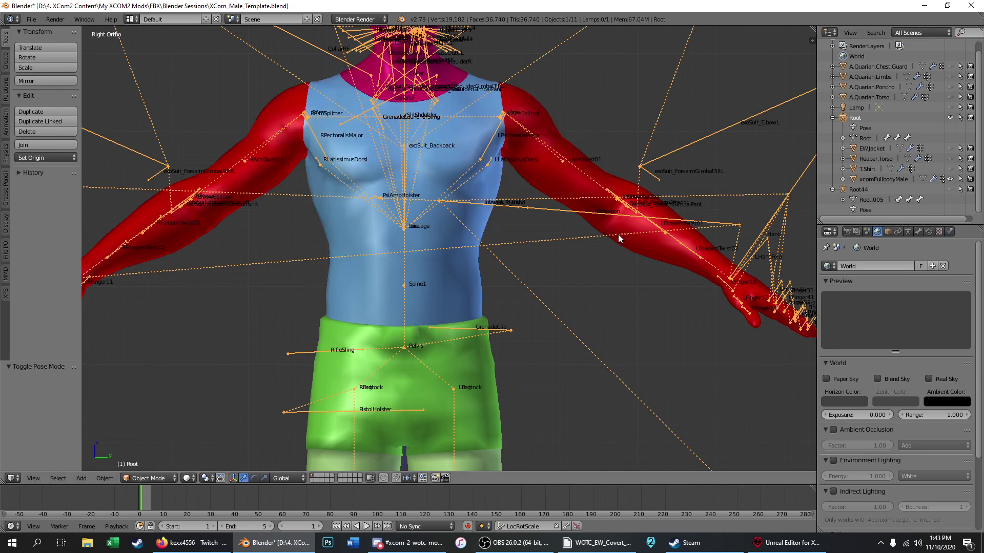
{"action": "left_click", "coordinate": [950, 159]}
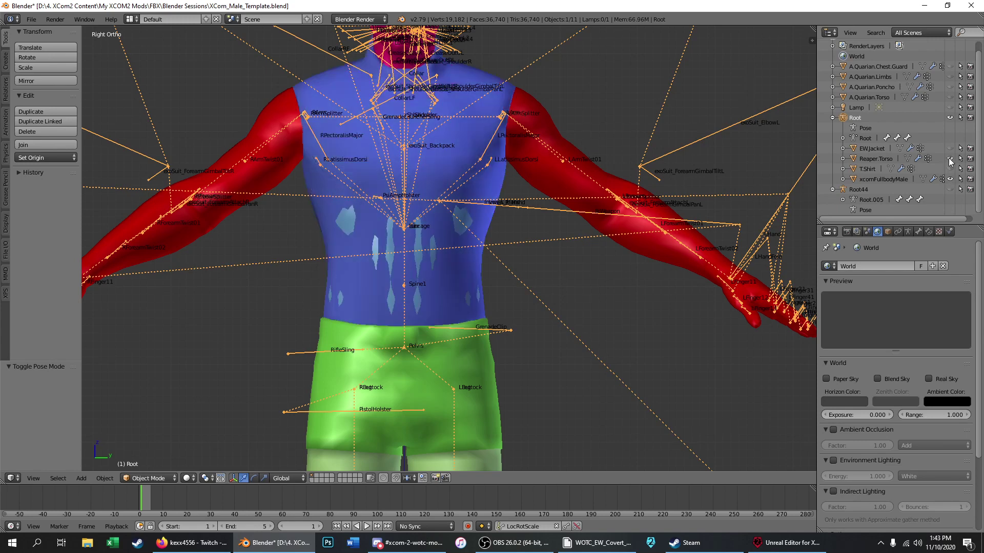
{"action": "left_click", "coordinate": [950, 149]}
{"action": "left_click", "coordinate": [950, 169]}
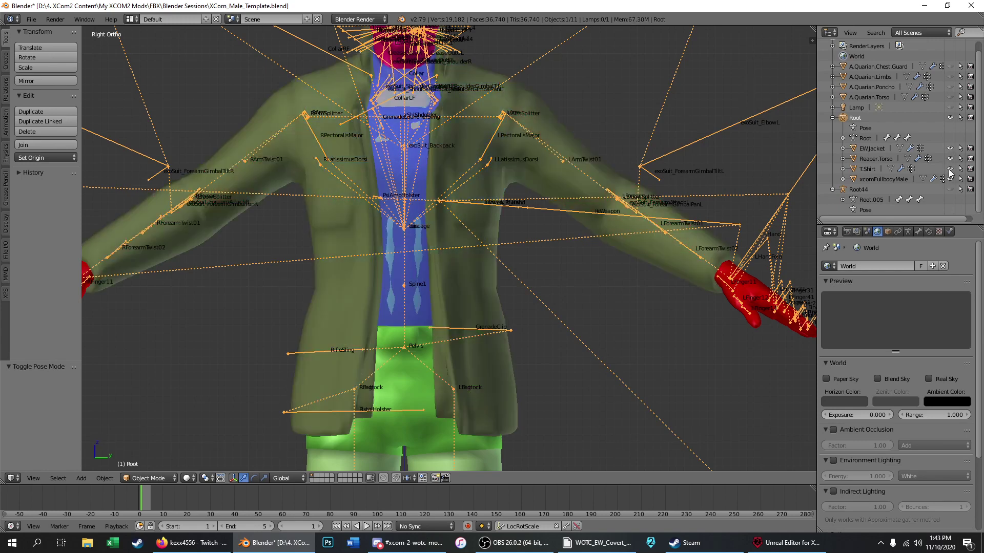
Step: Put the EWJacket in Weight Paint mode to examine its Ribcage weights
{"action": "left_click", "coordinate": [869, 149]}
{"action": "left_click", "coordinate": [151, 478]}
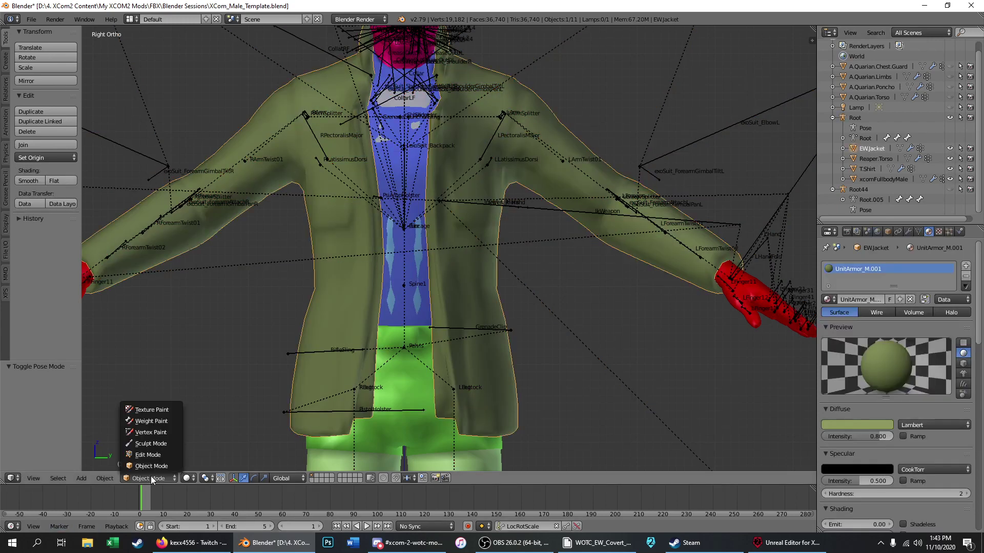
{"action": "left_click", "coordinate": [146, 421]}
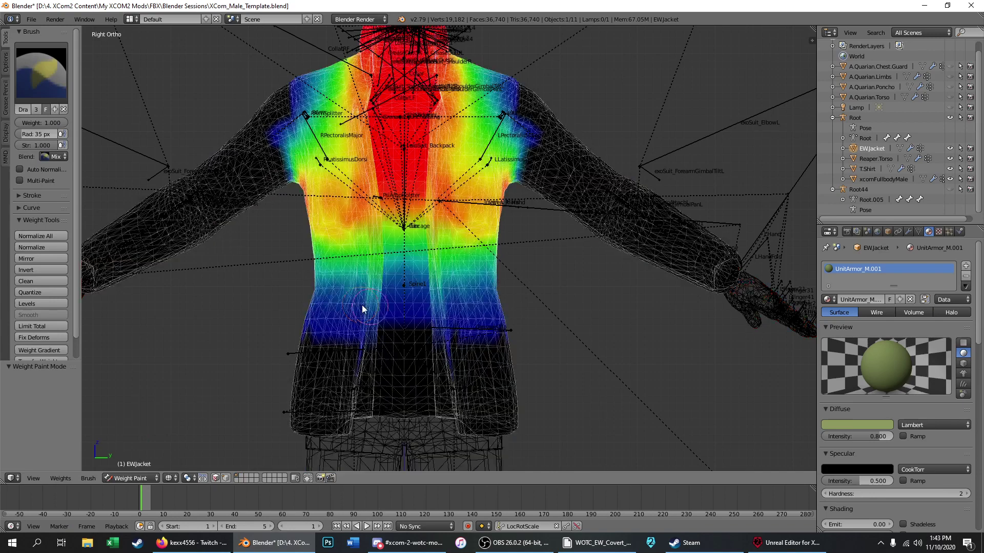
Step: Put the Reaper.Torso in Weight Paint mode and display its Ribcage vertex group
{"action": "left_click", "coordinate": [876, 159]}
{"action": "left_click", "coordinate": [154, 478]}
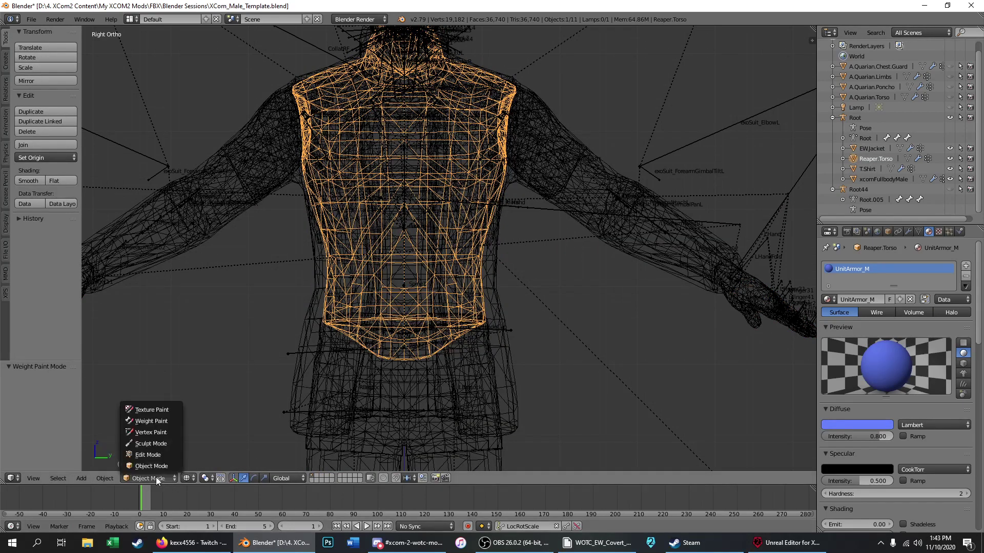
{"action": "left_click", "coordinate": [164, 421]}
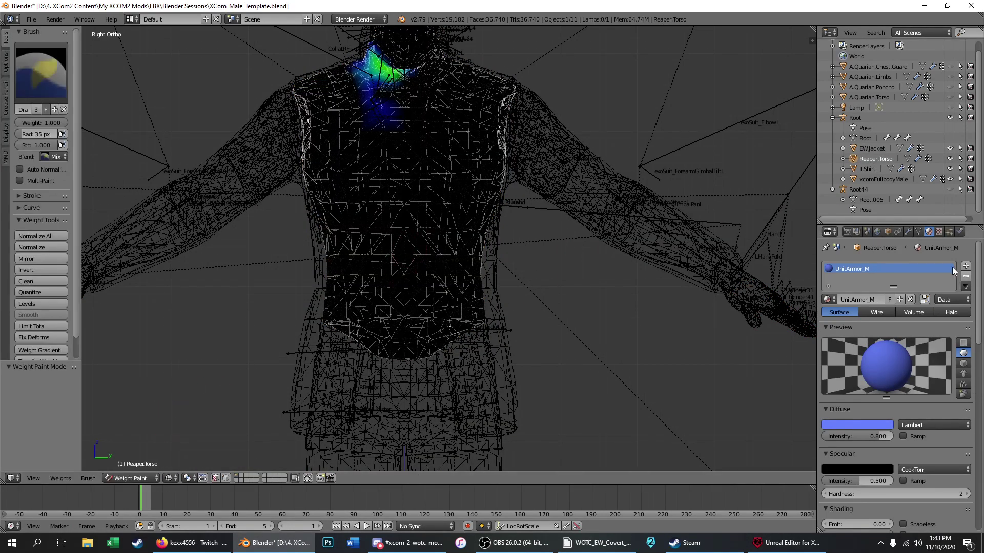
{"action": "left_click", "coordinate": [918, 232]}
{"action": "left_click", "coordinate": [854, 346]}
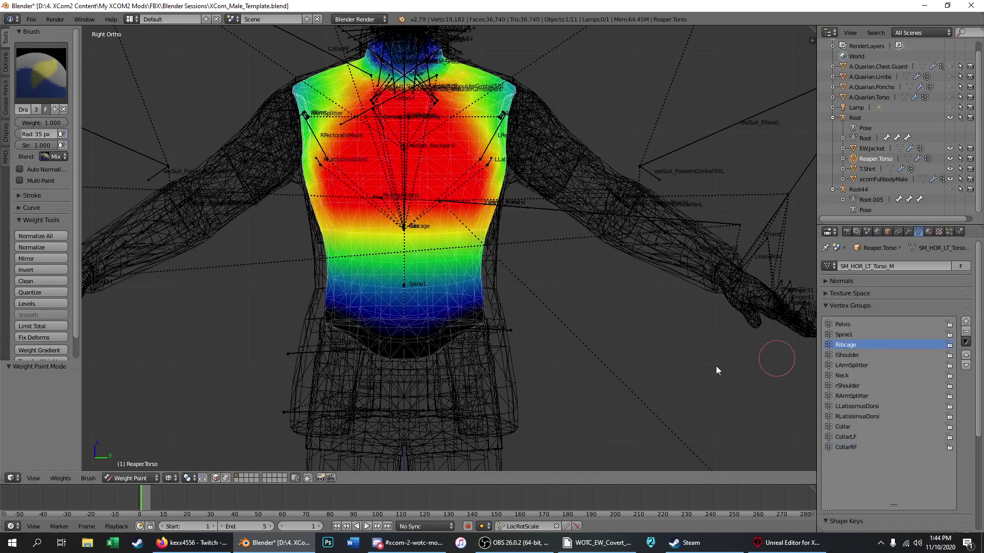
Step: Compare the Ribcage weights around the left shoulder between the EWJacket and the Reaper.Torso
{"action": "scroll", "coordinate": [441, 174], "scroll_direction": "up", "scroll_amount": 6}
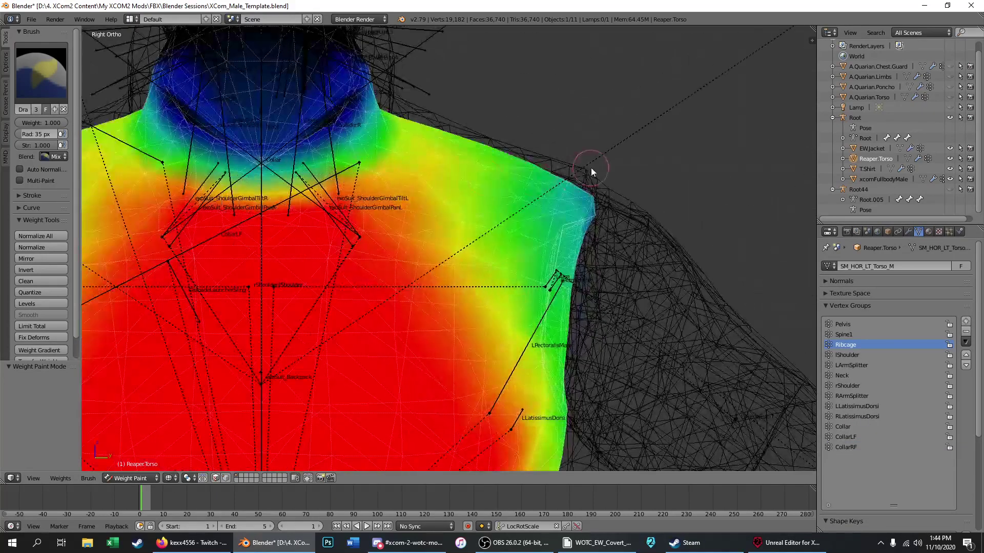
{"action": "right_click", "coordinate": [592, 168]}
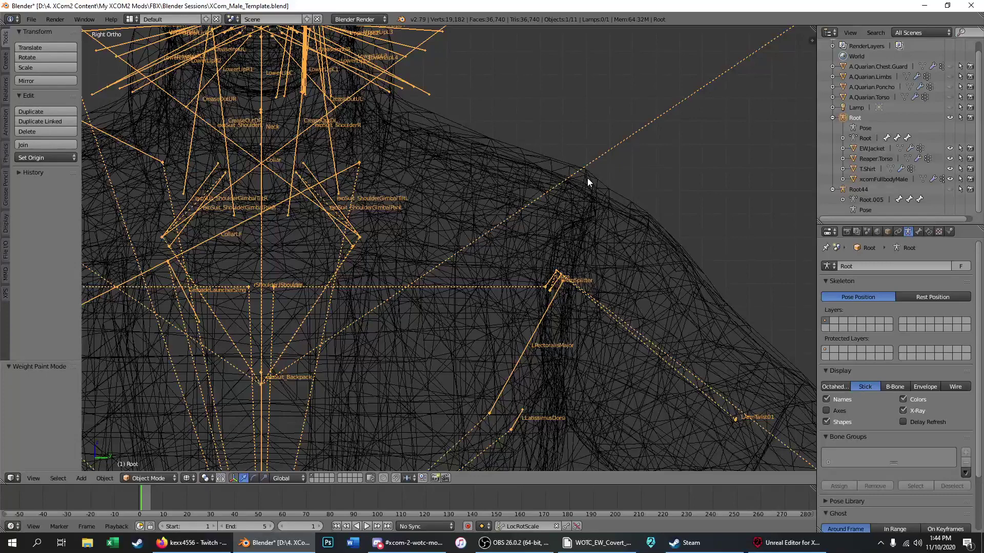
{"action": "right_click", "coordinate": [588, 177]}
{"action": "right_click", "coordinate": [613, 188]}
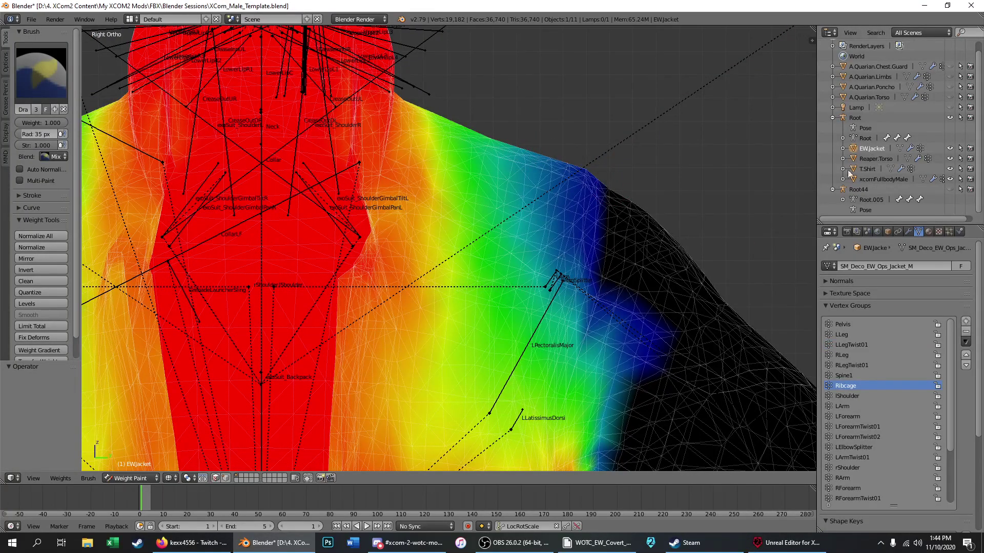
{"action": "left_click", "coordinate": [310, 480]}
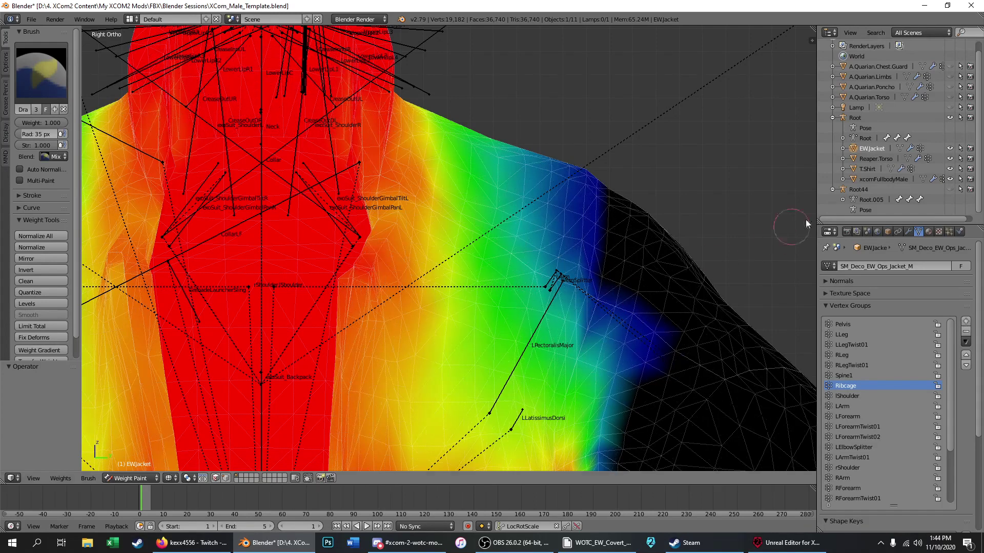
{"action": "left_click", "coordinate": [869, 158]}
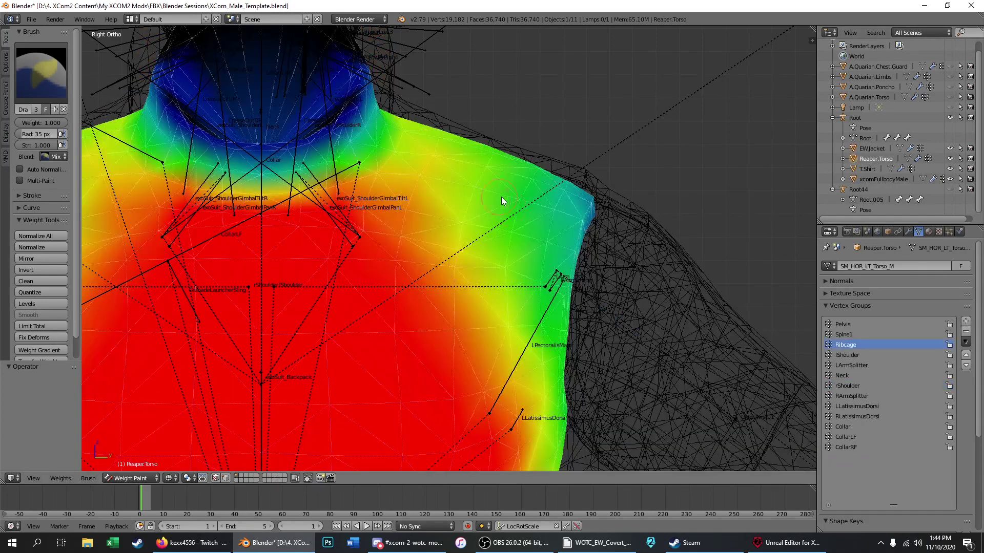
Step: Display the lShoulder vertex group on the EWJacket and the Reaper.Torso and compare their weights around the shoulder
{"action": "left_click", "coordinate": [871, 148]}
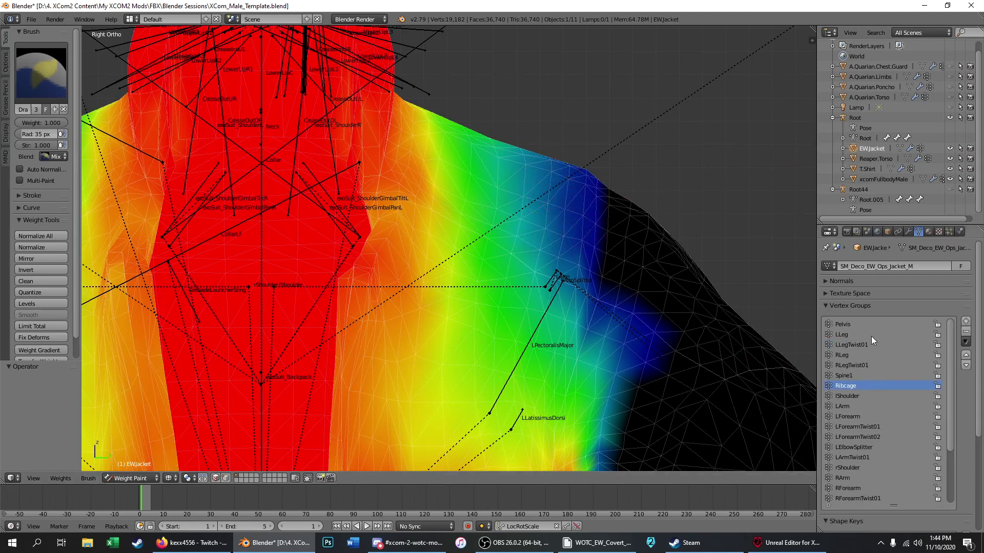
{"action": "left_click", "coordinate": [844, 395]}
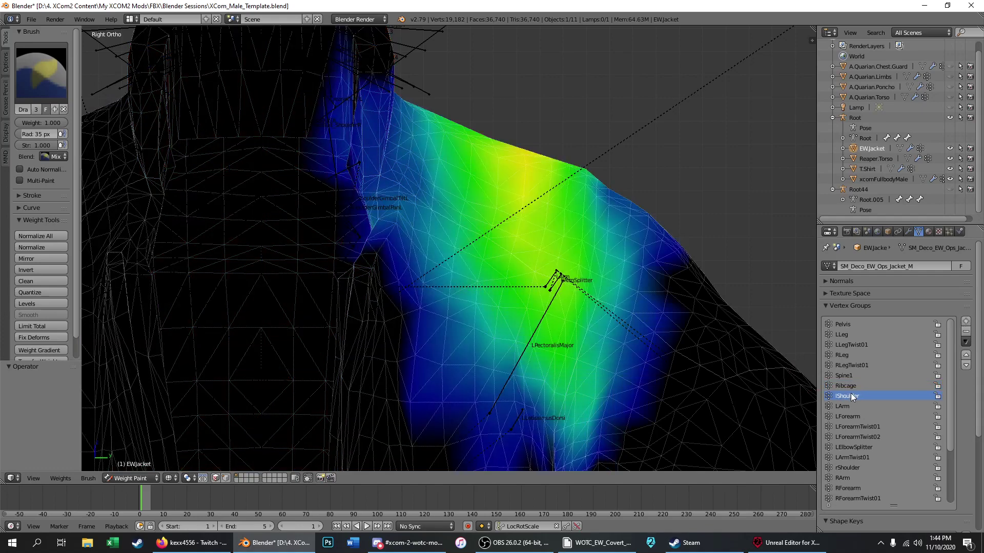
{"action": "scroll", "coordinate": [515, 195], "scroll_direction": "down", "scroll_amount": 4}
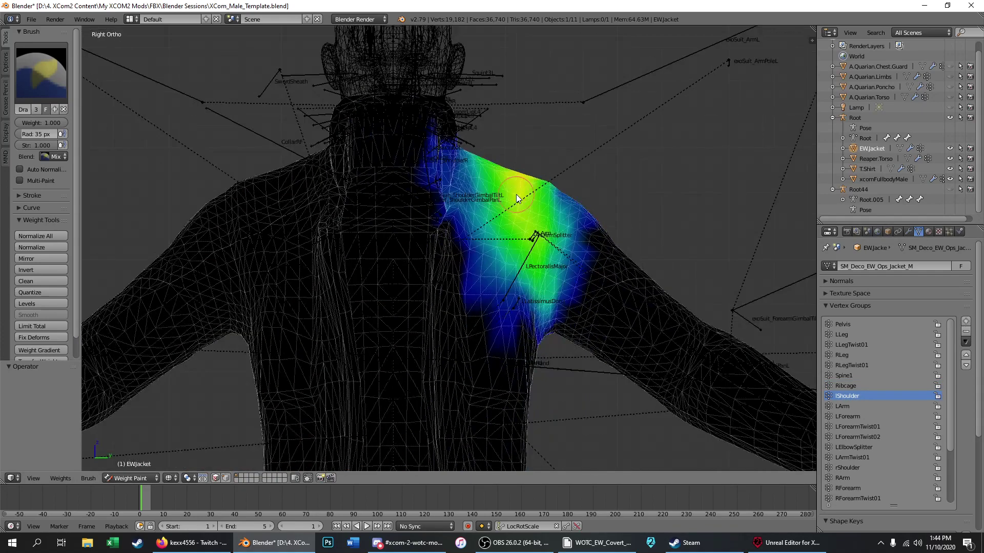
{"action": "left_click", "coordinate": [879, 158]}
{"action": "left_click", "coordinate": [854, 355]}
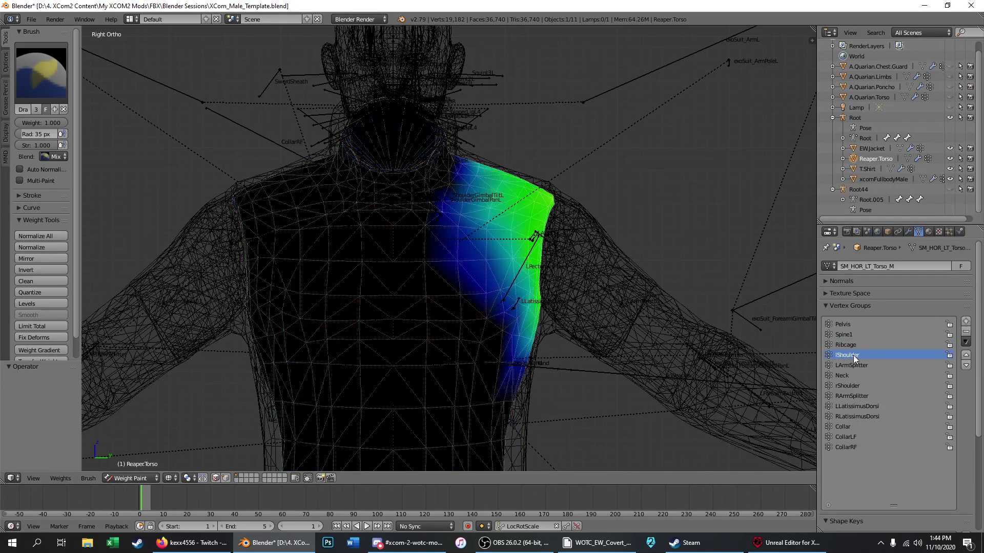
{"action": "scroll", "coordinate": [564, 198], "scroll_direction": "up", "scroll_amount": 3}
{"action": "right_click", "coordinate": [567, 185]}
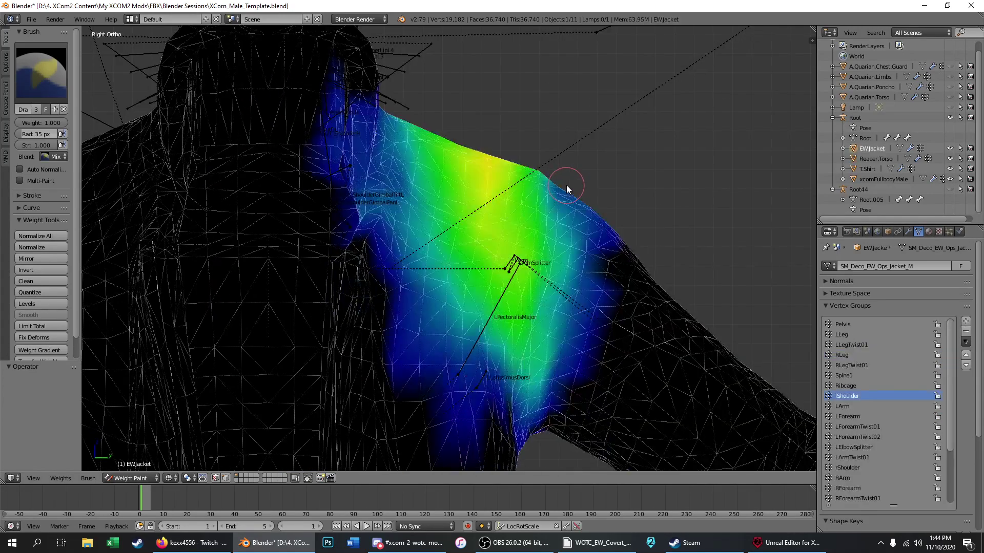
{"action": "left_click", "coordinate": [875, 159]}
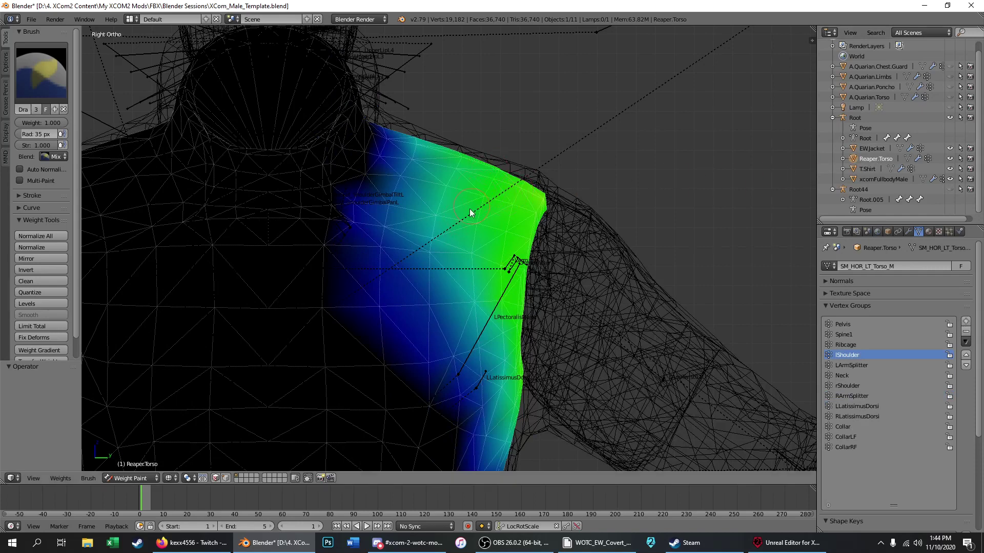
{"action": "right_click", "coordinate": [503, 158]}
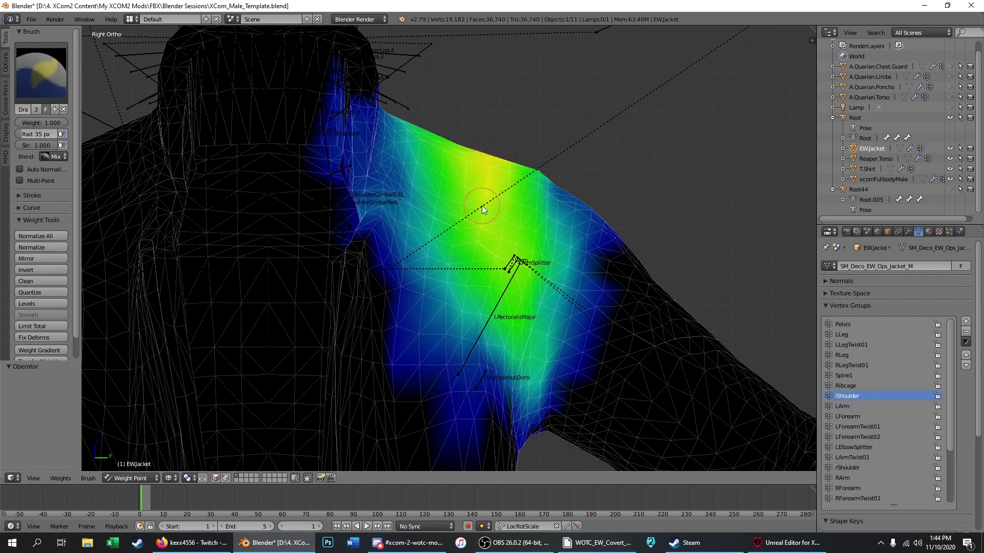
{"action": "left_click", "coordinate": [878, 158]}
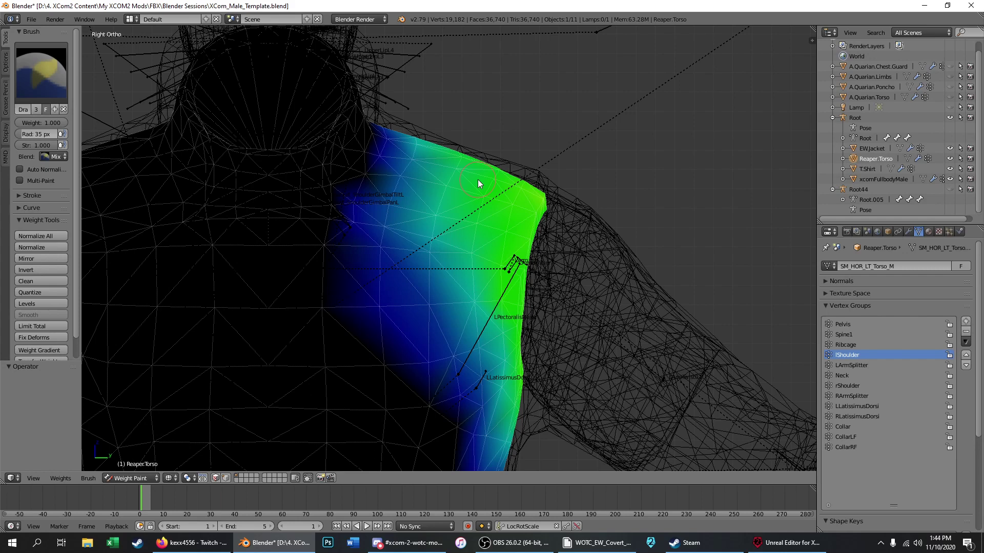
Step: Return the Reaper.Torso to Object Mode with solid shading and bring the whole upper body into view
{"action": "left_click", "coordinate": [134, 478]}
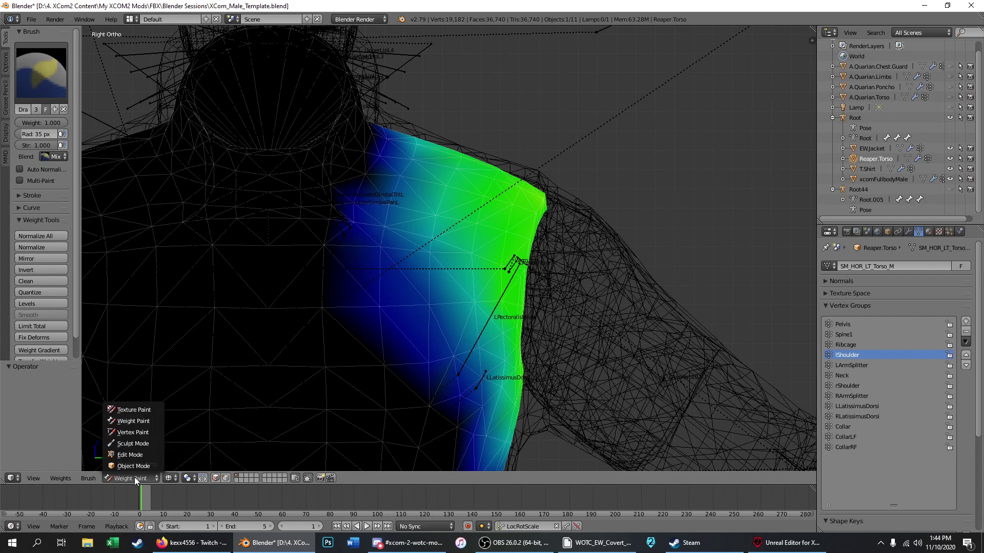
{"action": "left_click", "coordinate": [134, 468]}
{"action": "key", "text": "z"}
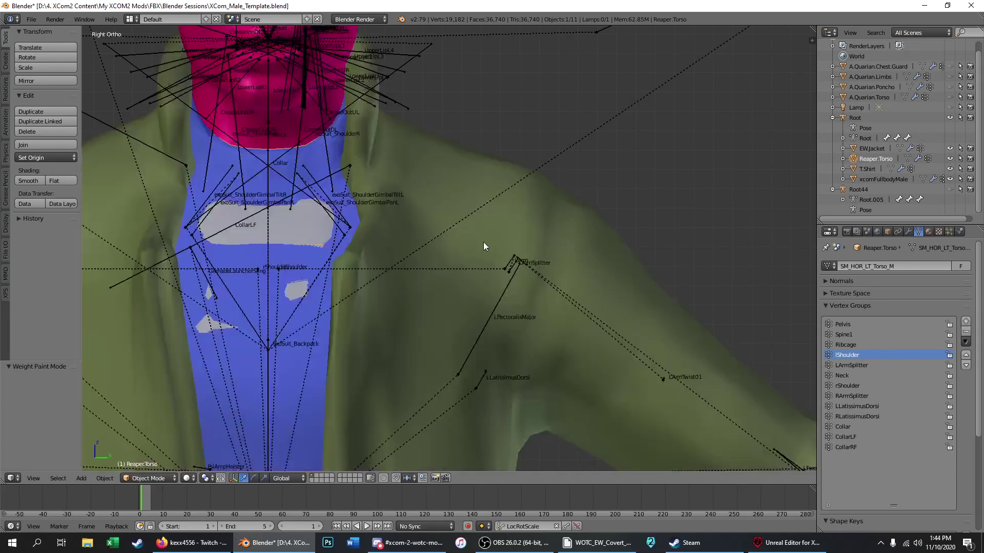
{"action": "scroll", "coordinate": [413, 189], "scroll_direction": "down", "scroll_amount": 7}
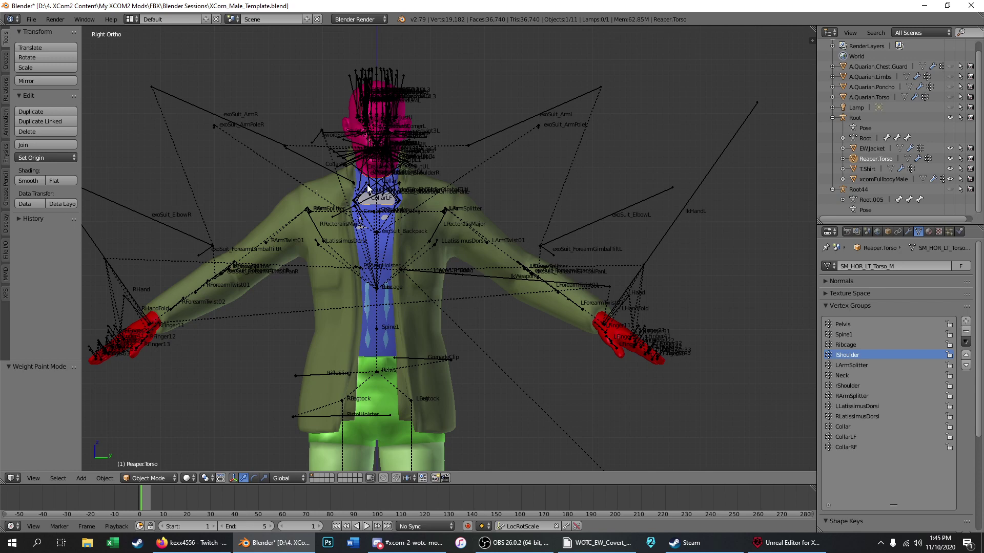
Step: Hide the Root armature and examine the fit of the jacket over the torso
{"action": "left_click", "coordinate": [950, 118]}
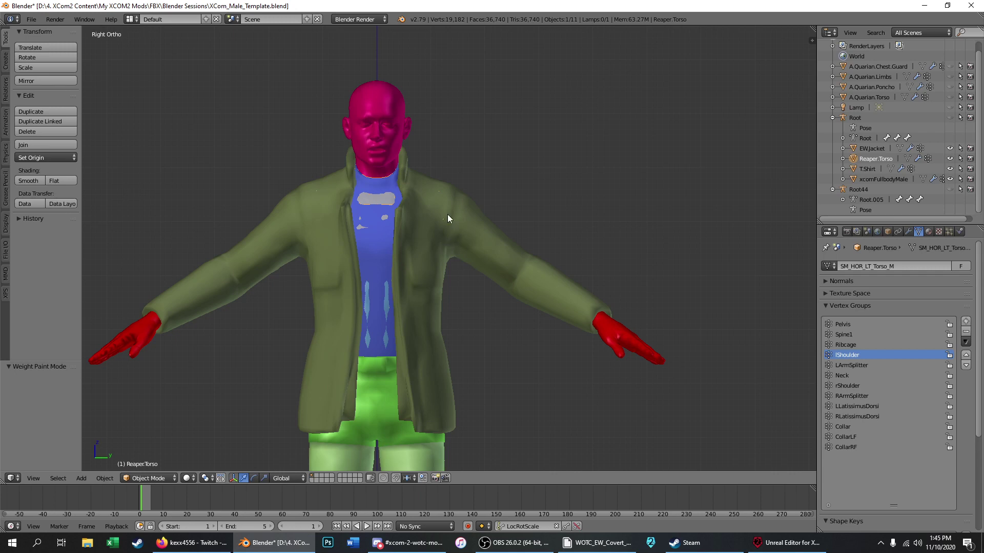
{"action": "middle_click_drag", "start_coordinate": [410, 198], "coordinate": [327, 210]}
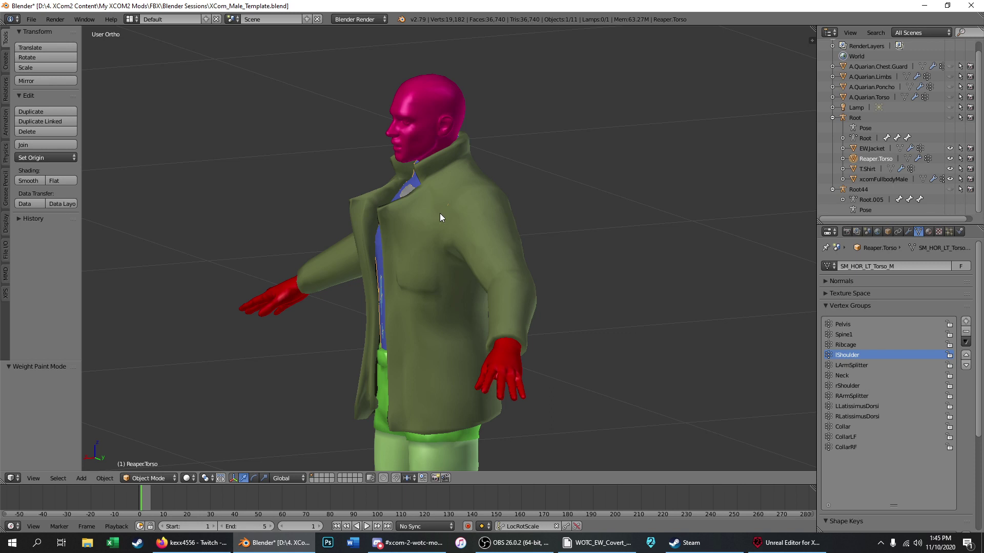
{"action": "middle_click_drag", "start_coordinate": [440, 213], "coordinate": [483, 238]}
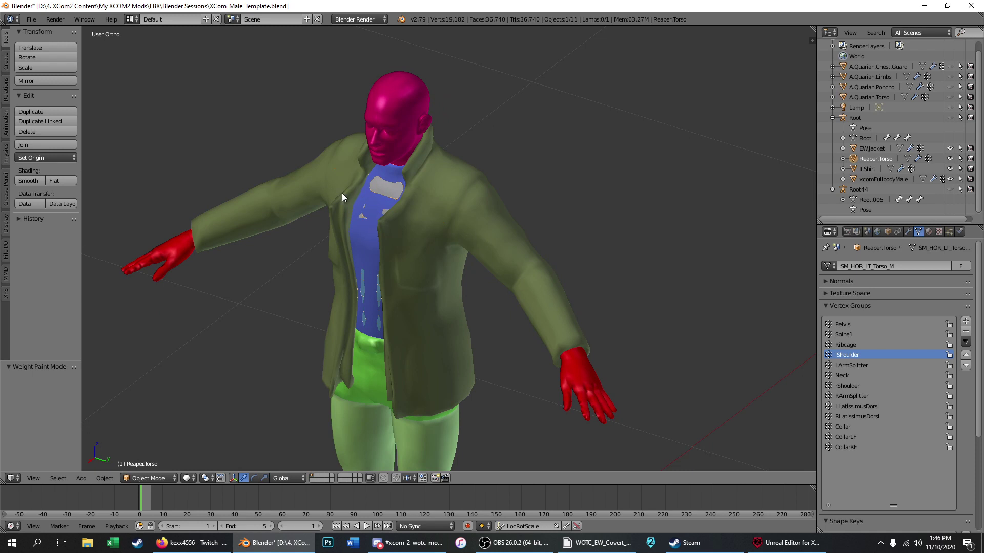
Step: Put the Reaper.Torso in Edit Mode, view it from the character's front, and clear its vertex selection
{"action": "right_click", "coordinate": [393, 169]}
{"action": "right_click", "coordinate": [393, 175]}
{"action": "key", "text": "KP_3"}
{"action": "key", "text": "z"}
{"action": "key", "text": "Tab"}
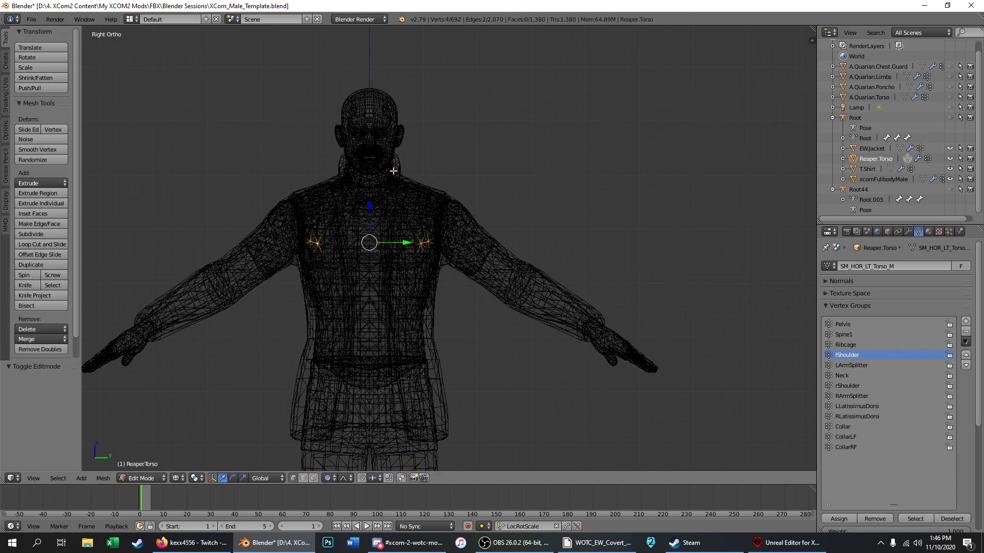
{"action": "key", "text": "a"}
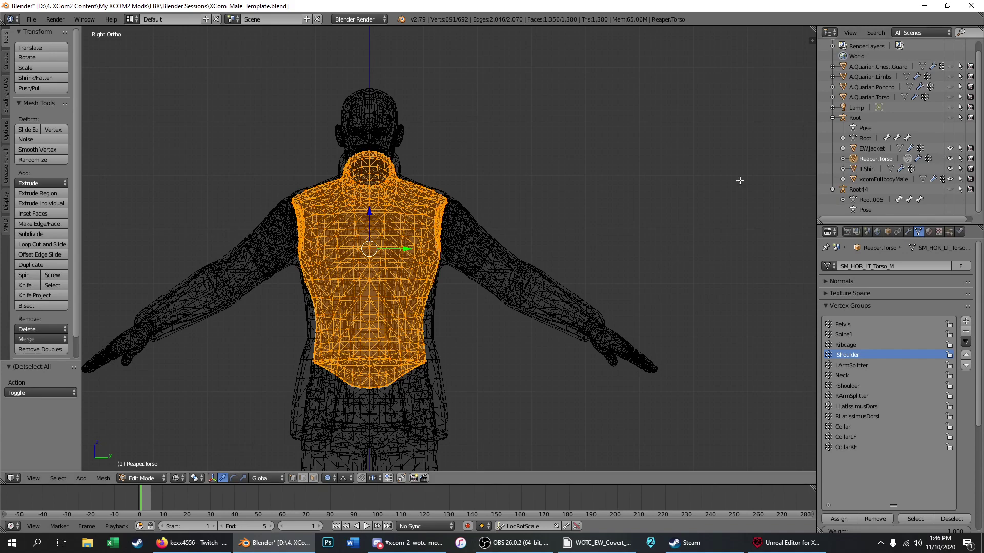
{"action": "key", "text": "z"}
{"action": "scroll", "coordinate": [365, 254], "scroll_direction": "up", "scroll_amount": 3}
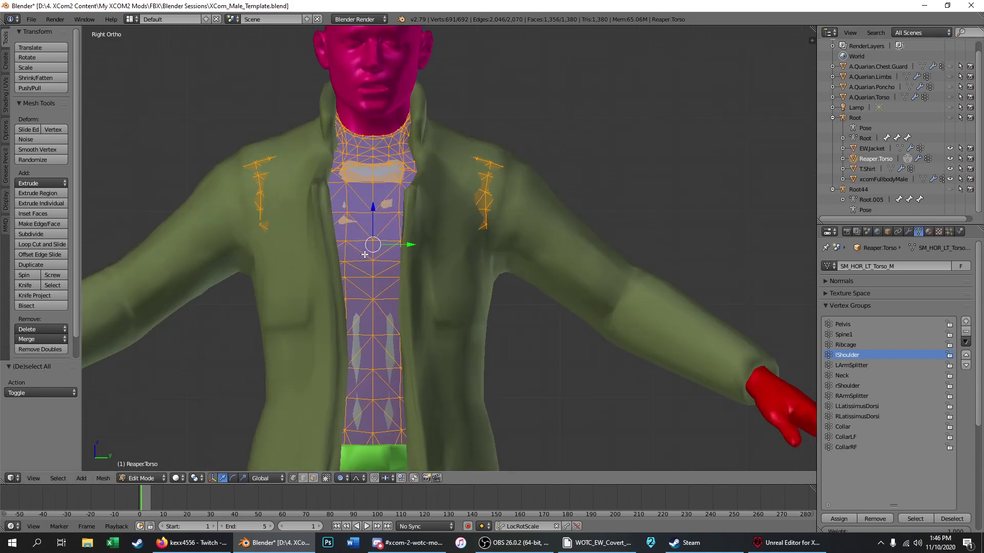
{"action": "key", "text": "z"}
{"action": "key", "text": "a"}
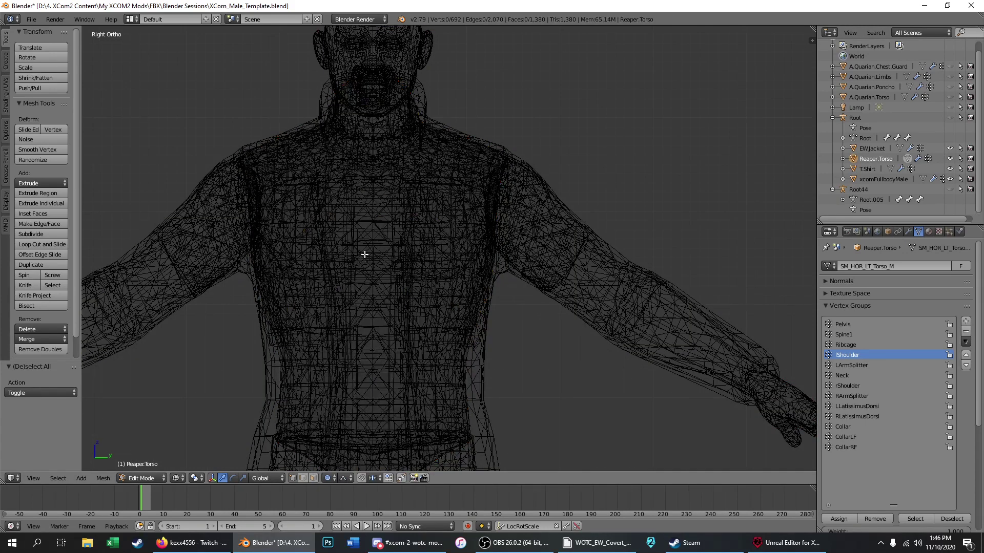
{"action": "key", "text": "z"}
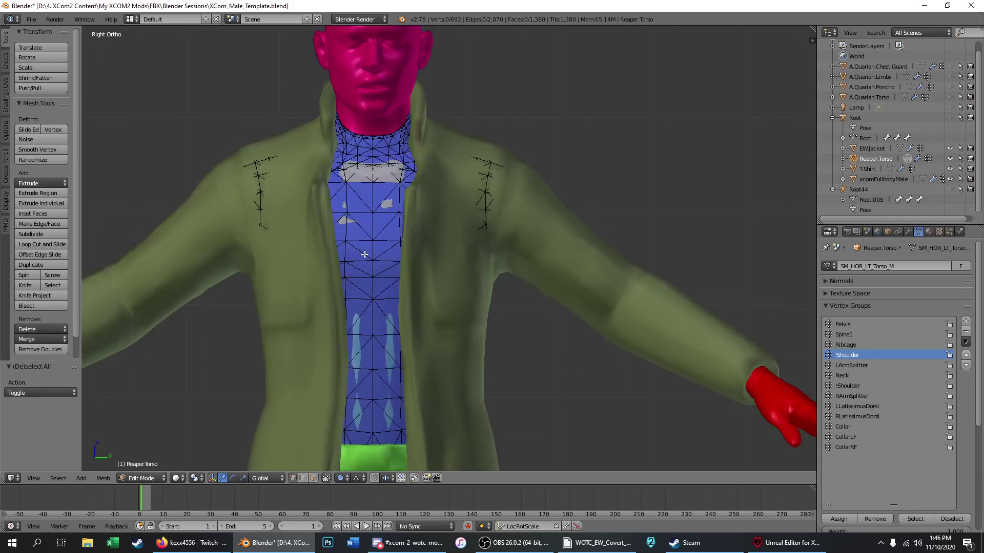
Step: Hide the EWJacket and the T.Shirt and show the Reaper.Torso's shoulder area in wireframe from the character's side
{"action": "key", "text": "z"}
{"action": "key", "text": "KP_1"}
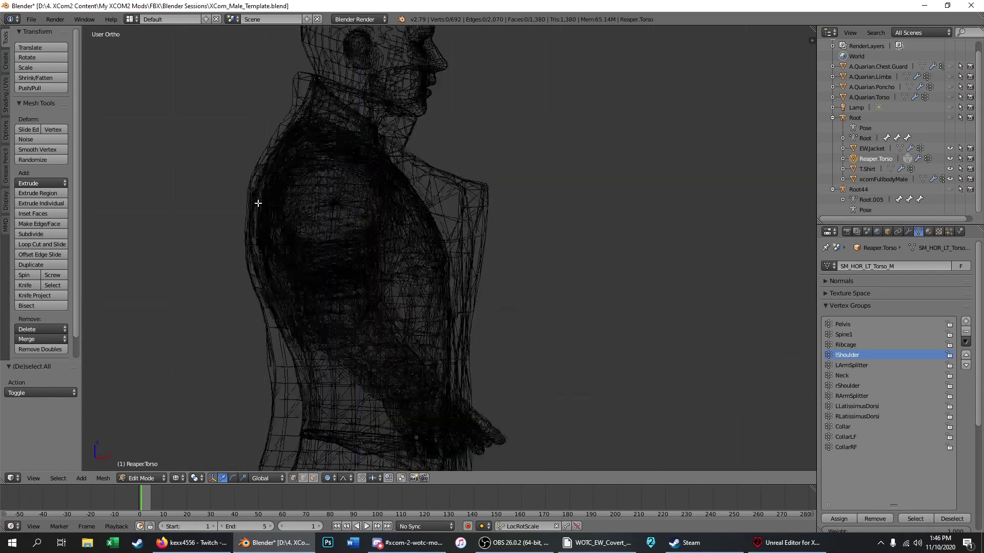
{"action": "scroll", "coordinate": [317, 174], "scroll_direction": "up", "scroll_amount": 5}
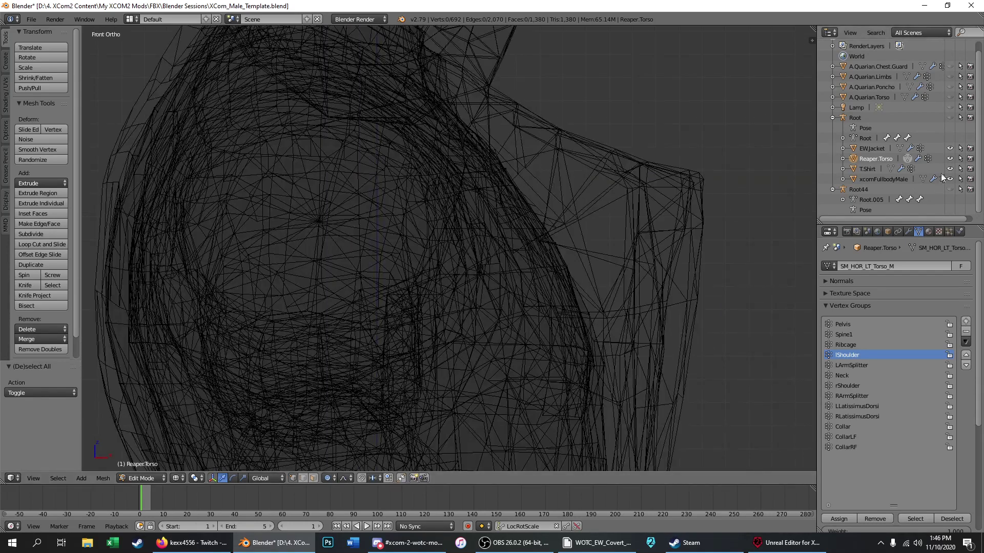
{"action": "left_click", "coordinate": [951, 148]}
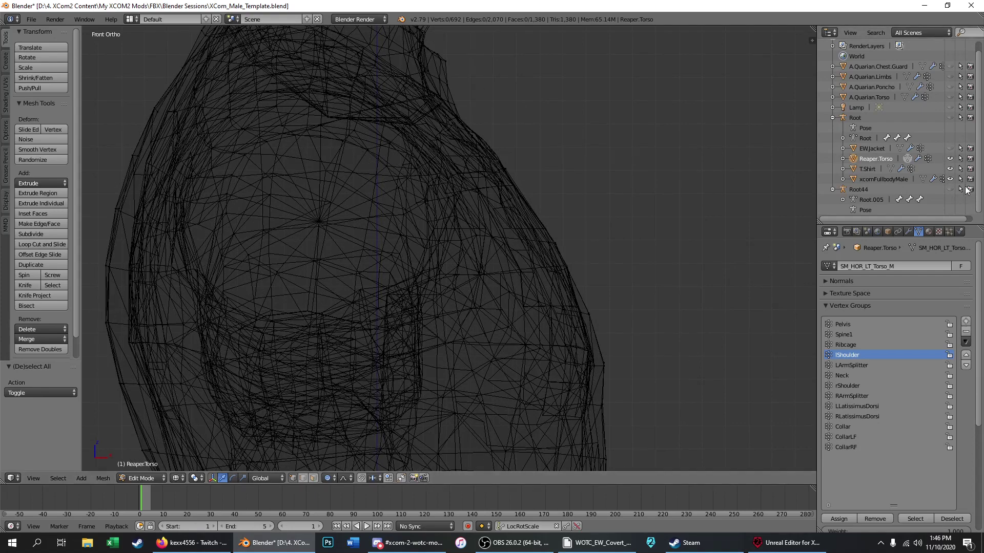
{"action": "left_click", "coordinate": [950, 169]}
{"action": "key", "text": "z"}
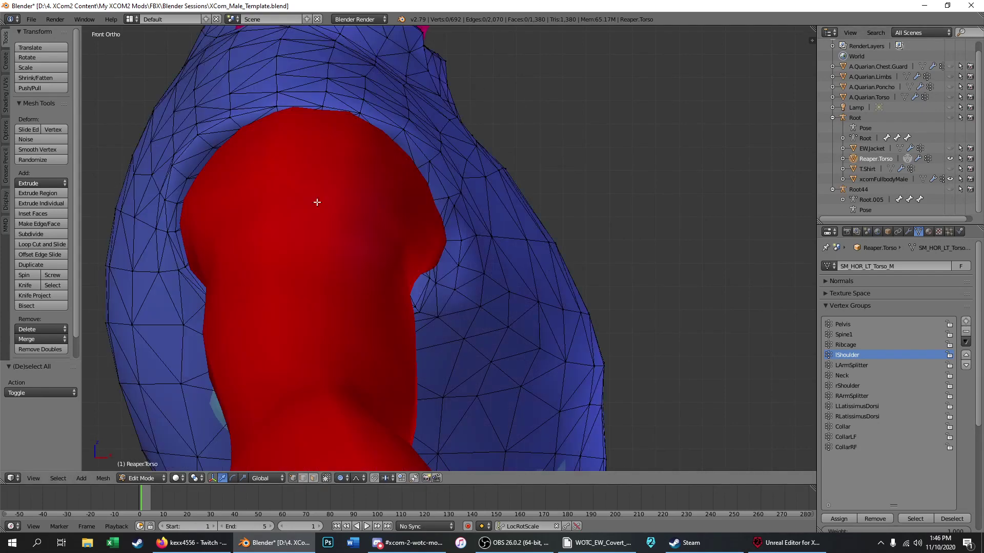
{"action": "key", "text": "z"}
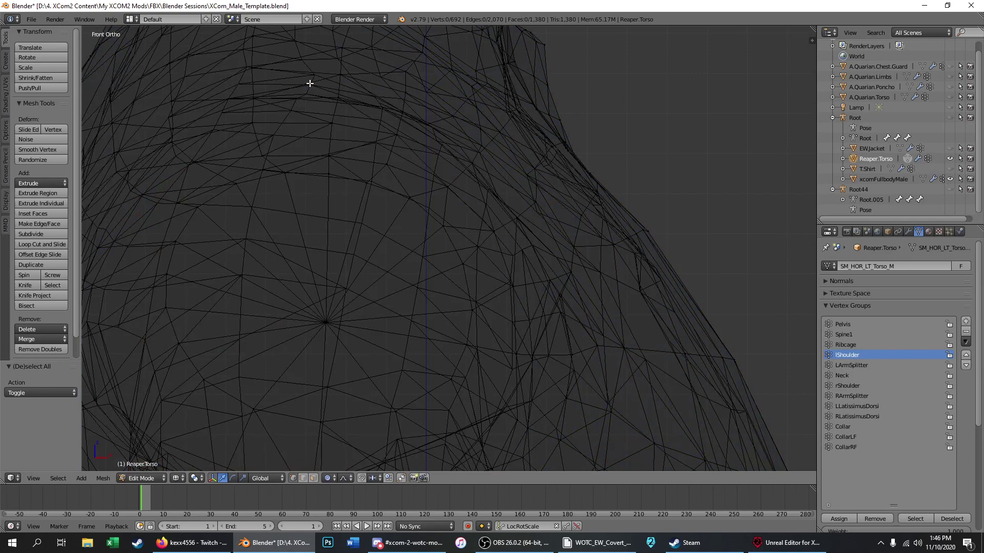
Step: Circle-select the Reaper.Torso's vertices around both armholes through the mesh in the side view
{"action": "key", "text": "c"}
{"action": "scroll", "coordinate": [334, 119], "scroll_direction": "down", "scroll_amount": 3}
{"action": "right_click", "coordinate": [334, 120]}
{"action": "scroll", "coordinate": [353, 206], "scroll_direction": "down", "scroll_amount": 6}
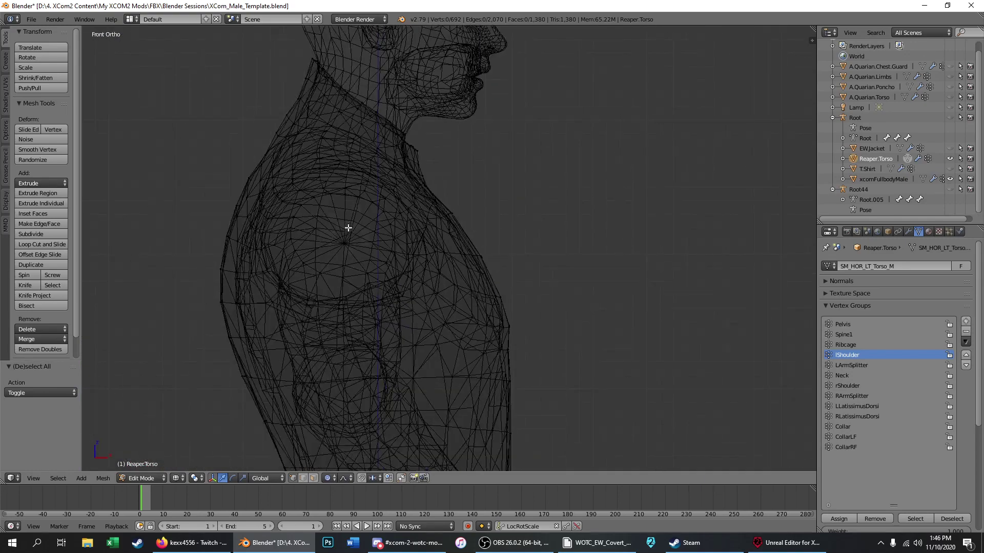
{"action": "key", "text": "c"}
{"action": "left_click", "coordinate": [349, 233]}
{"action": "mouse_move", "coordinate": [352, 234]}
{"action": "left_mouse_down"}
{"action": "mouse_move", "coordinate": [405, 220]}
{"action": "mouse_move", "coordinate": [323, 194]}
{"action": "mouse_move", "coordinate": [277, 226]}
{"action": "mouse_move", "coordinate": [314, 282]}
{"action": "mouse_move", "coordinate": [420, 272]}
{"action": "mouse_move", "coordinate": [392, 318]}
{"action": "mouse_move", "coordinate": [318, 302]}
{"action": "mouse_move", "coordinate": [271, 272]}
{"action": "left_mouse_up"}
{"action": "right_click", "coordinate": [315, 224]}
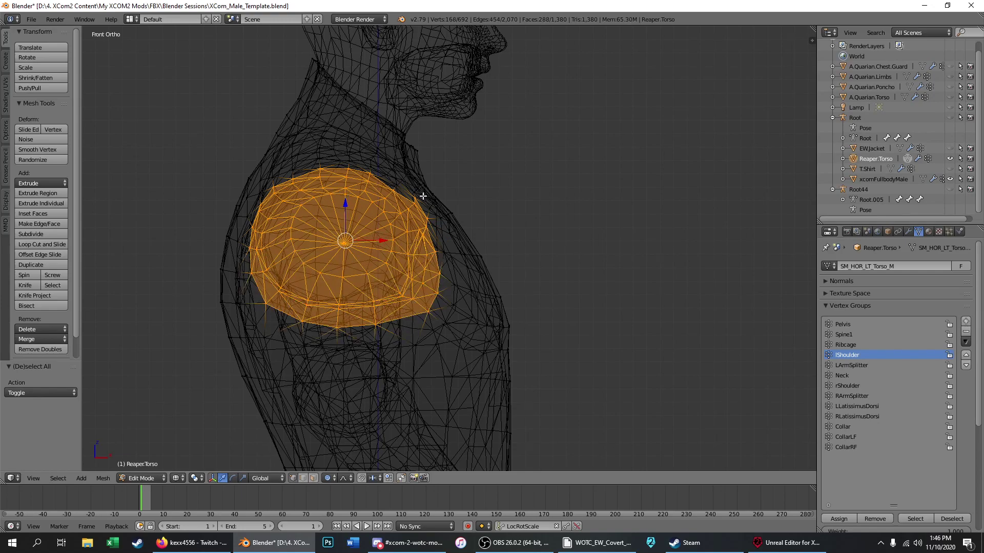
Step: Switch to solid shading and add the vertices on top of both shoulders to the selection
{"action": "mouse_move", "coordinate": [406, 200]}
{"action": "middle_mouse_down"}
{"action": "mouse_move", "coordinate": [343, 222]}
{"action": "mouse_move", "coordinate": [286, 222]}
{"action": "mouse_move", "coordinate": [383, 194]}
{"action": "mouse_move", "coordinate": [355, 197]}
{"action": "middle_mouse_up"}
{"action": "key", "text": "z"}
{"action": "scroll", "coordinate": [307, 218], "scroll_direction": "down", "scroll_amount": 2}
{"action": "middle_click_drag", "start_coordinate": [599, 191], "coordinate": [580, 258]}
{"action": "scroll", "coordinate": [605, 147], "scroll_direction": "up", "scroll_amount": 2}
{"action": "key", "text": "c"}
{"action": "left_click_drag", "start_coordinate": [603, 105], "coordinate": [596, 202]}
{"action": "left_click_drag", "start_coordinate": [264, 73], "coordinate": [255, 189]}
{"action": "right_click", "coordinate": [338, 199]}
Step: From behind, add five vertices running down the back beside the character's right armhole to the selection
{"action": "key", "text": "KP_3"}
{"action": "key", "text": "ctrl+KP_3"}
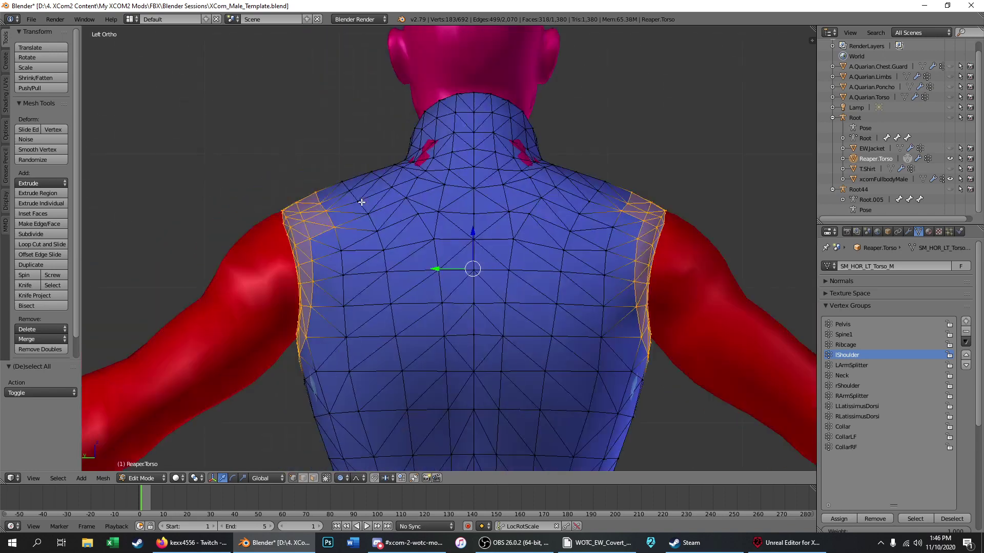
{"action": "right_click", "coordinate": [612, 227], "text": "shift"}
{"action": "right_click", "coordinate": [616, 249], "text": "shift"}
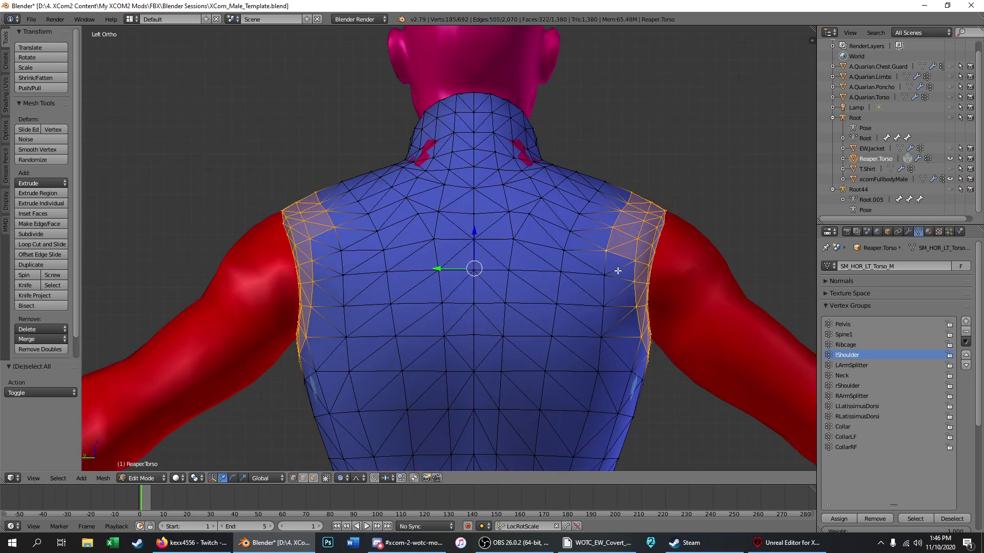
{"action": "right_click", "coordinate": [611, 272], "text": "shift"}
{"action": "right_click", "coordinate": [606, 308], "text": "shift"}
{"action": "right_click", "coordinate": [602, 331], "text": "shift"}
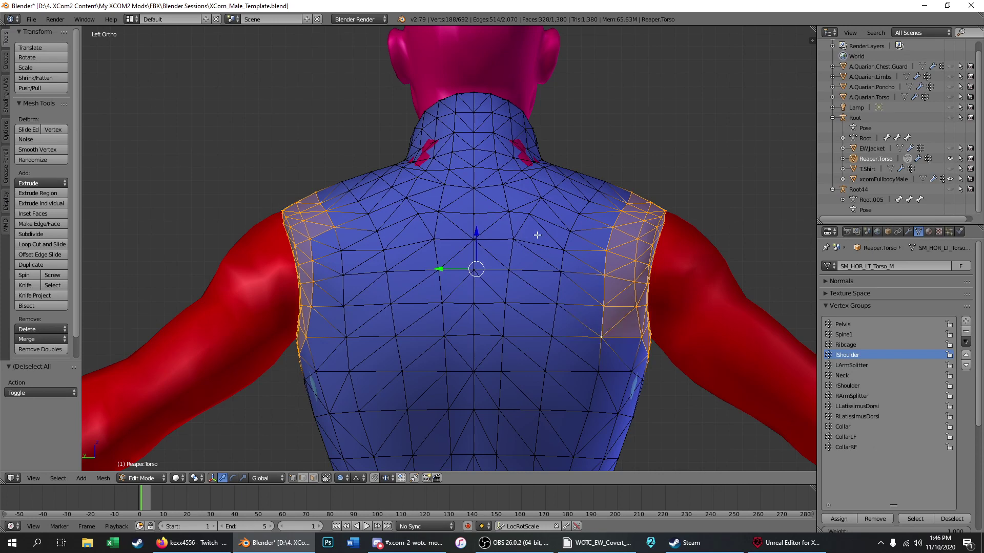
Step: Extend the selection across the whole upper back of the Reaper.Torso with circle select
{"action": "key", "text": "c"}
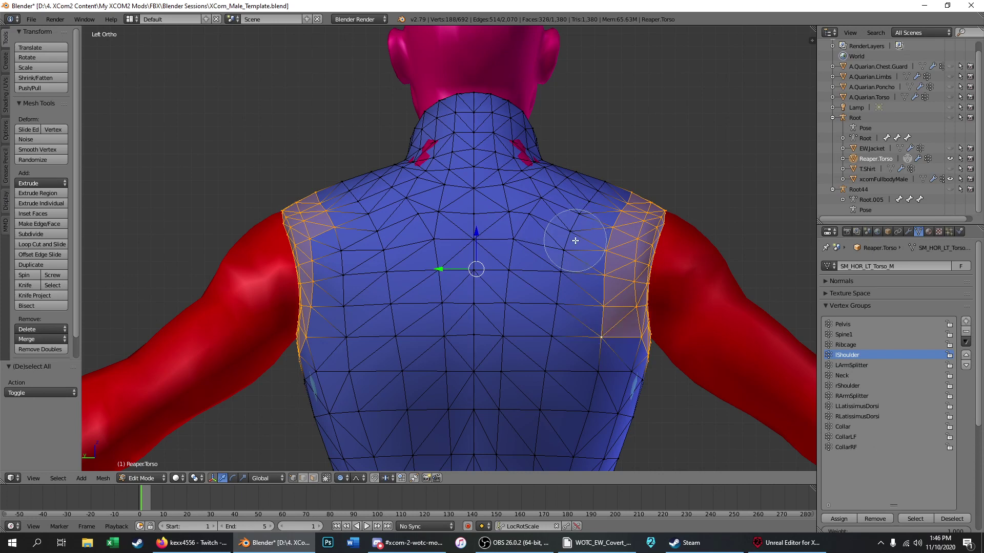
{"action": "mouse_move", "coordinate": [574, 228]}
{"action": "left_mouse_down"}
{"action": "mouse_move", "coordinate": [407, 238]}
{"action": "mouse_move", "coordinate": [355, 269]}
{"action": "mouse_move", "coordinate": [345, 390]}
{"action": "mouse_move", "coordinate": [385, 370]}
{"action": "mouse_move", "coordinate": [566, 329]}
{"action": "mouse_move", "coordinate": [389, 317]}
{"action": "mouse_move", "coordinate": [588, 374]}
{"action": "mouse_move", "coordinate": [321, 393]}
{"action": "mouse_move", "coordinate": [486, 436]}
{"action": "mouse_move", "coordinate": [621, 413]}
{"action": "mouse_move", "coordinate": [398, 400]}
{"action": "mouse_move", "coordinate": [312, 433]}
{"action": "mouse_move", "coordinate": [400, 336]}
{"action": "left_mouse_up"}
{"action": "scroll", "coordinate": [429, 224], "scroll_direction": "down", "scroll_amount": 5}
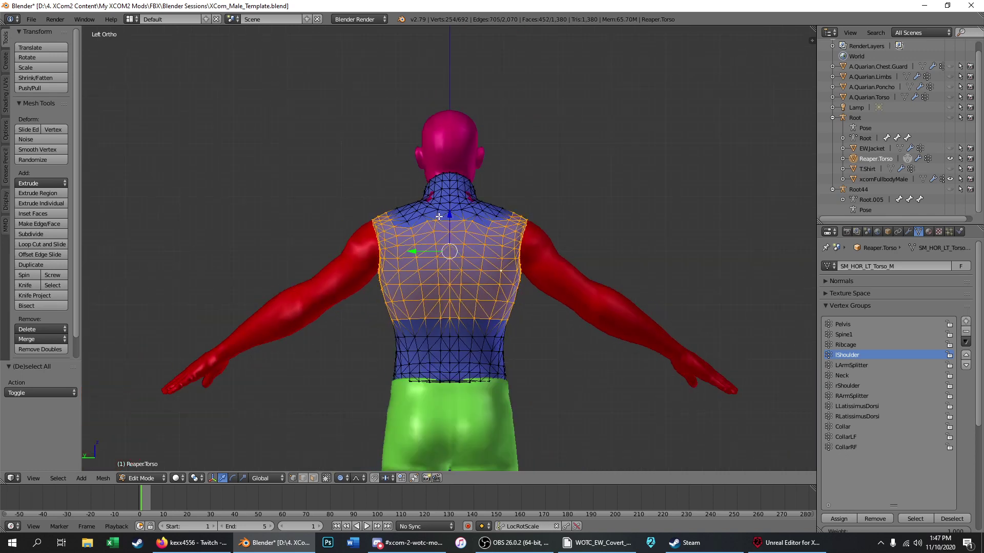
Step: Show the EWJacket again and check whether the selected torso area stays covered by it, from the front and side
{"action": "key", "text": "KP_1"}
{"action": "key", "text": "KP_3"}
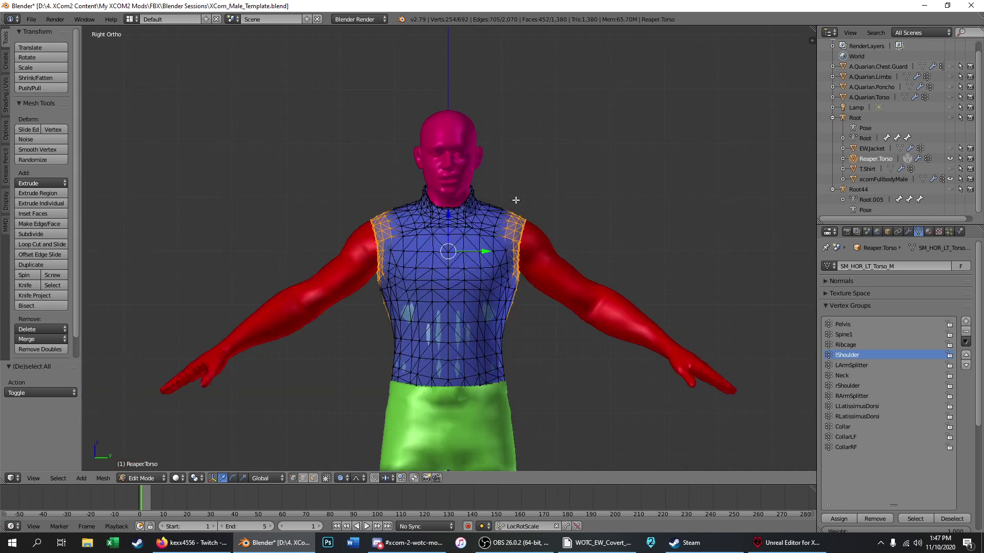
{"action": "left_click", "coordinate": [950, 148]}
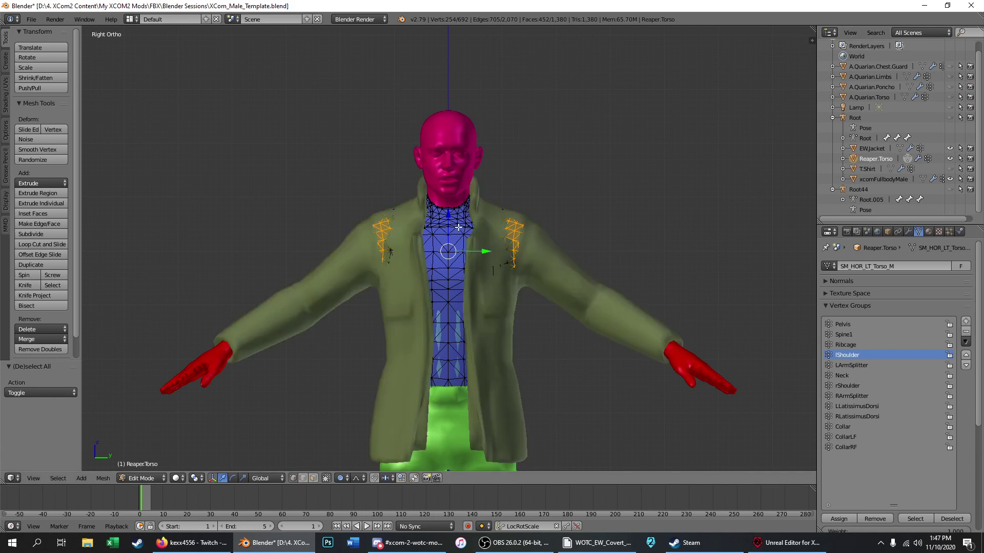
{"action": "scroll", "coordinate": [479, 393], "scroll_direction": "up", "scroll_amount": 2}
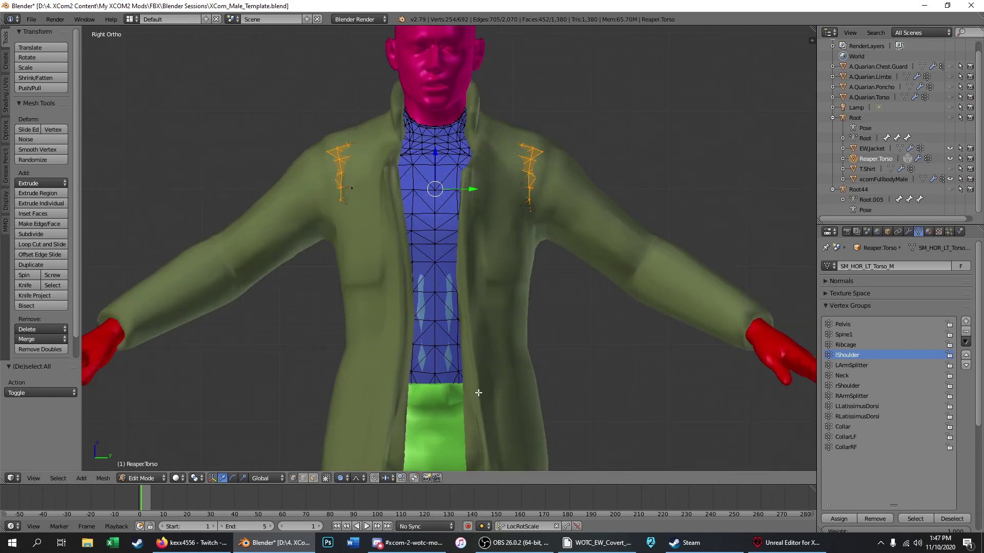
{"action": "middle_click_drag", "start_coordinate": [460, 366], "coordinate": [514, 370]}
{"action": "scroll", "coordinate": [482, 357], "scroll_direction": "up", "scroll_amount": 4}
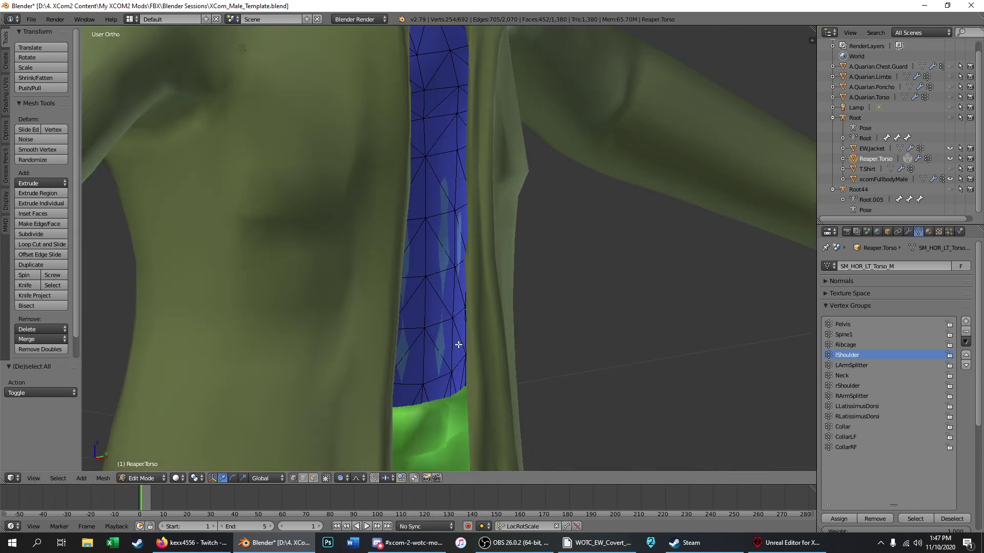
{"action": "middle_click_drag", "start_coordinate": [459, 344], "coordinate": [393, 316]}
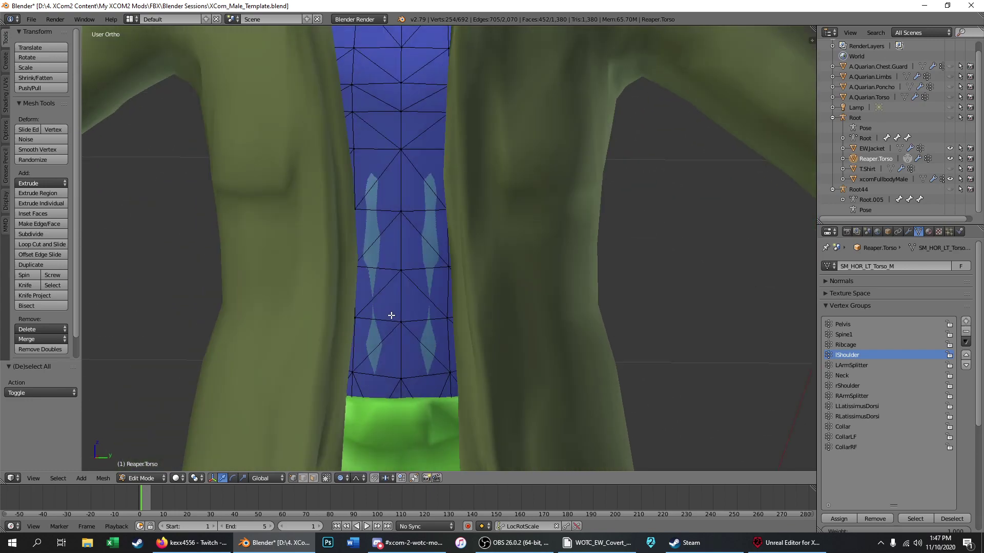
{"action": "scroll", "coordinate": [431, 337], "scroll_direction": "down", "scroll_amount": 4}
{"action": "key", "text": "KP_3"}
{"action": "key", "text": "z"}
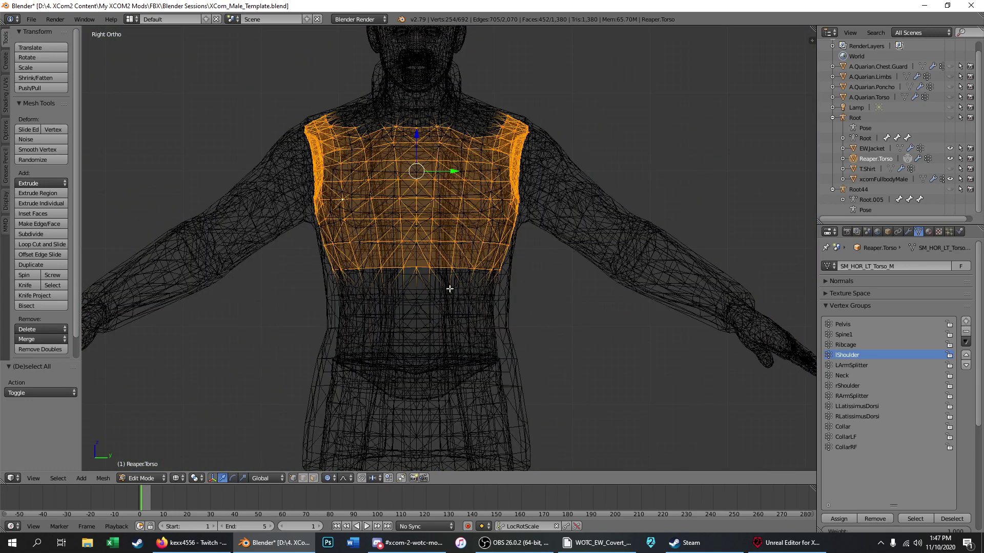
{"action": "key", "text": "KP_1"}
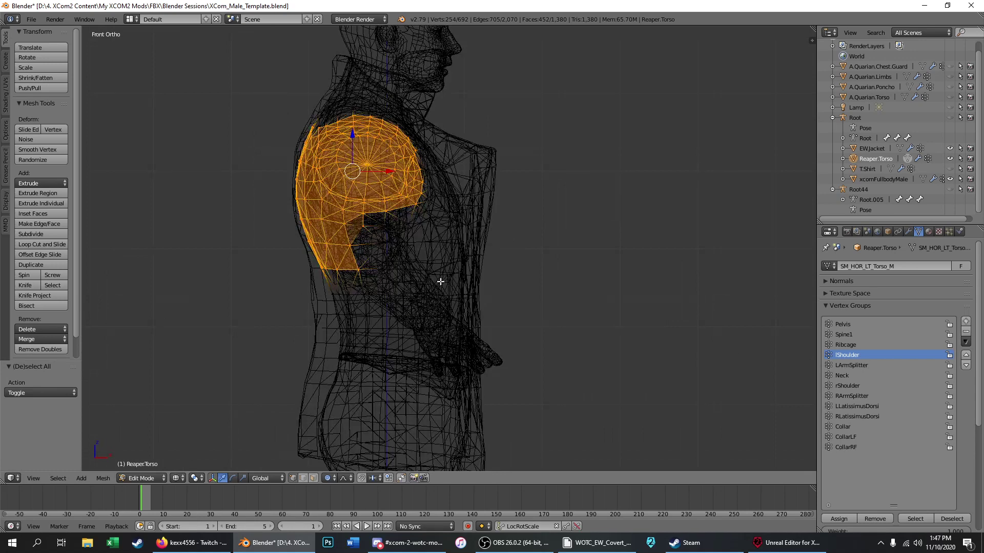
{"action": "key", "text": "KP_3"}
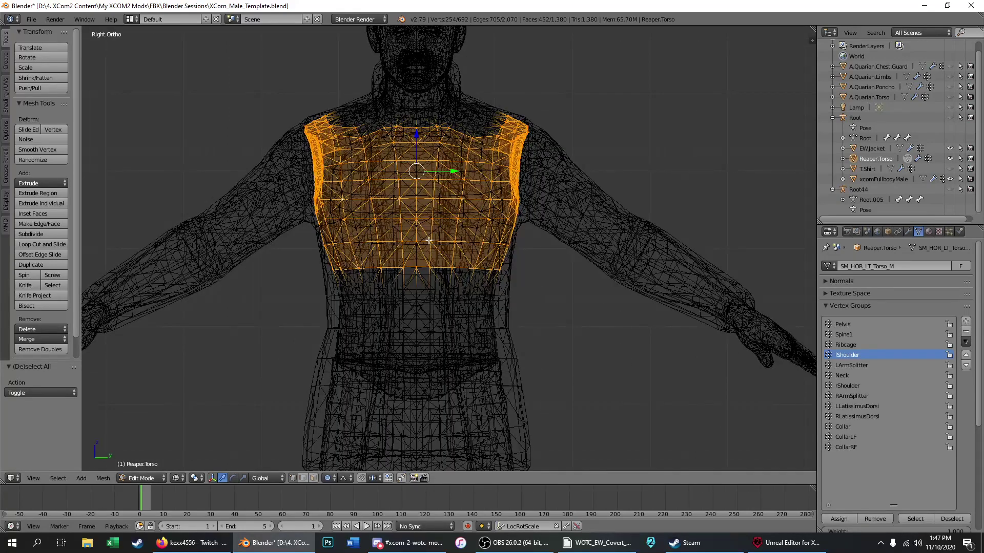
Step: Delete the selected shoulder and upper-back faces of the Reaper.Torso and hide the EWJacket
{"action": "left_click", "coordinate": [48, 331]}
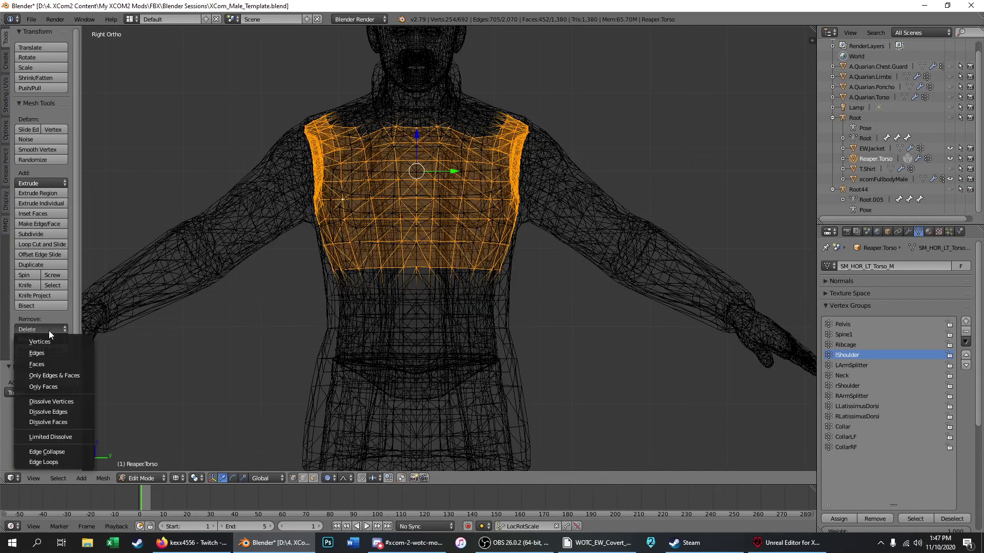
{"action": "left_click", "coordinate": [51, 365]}
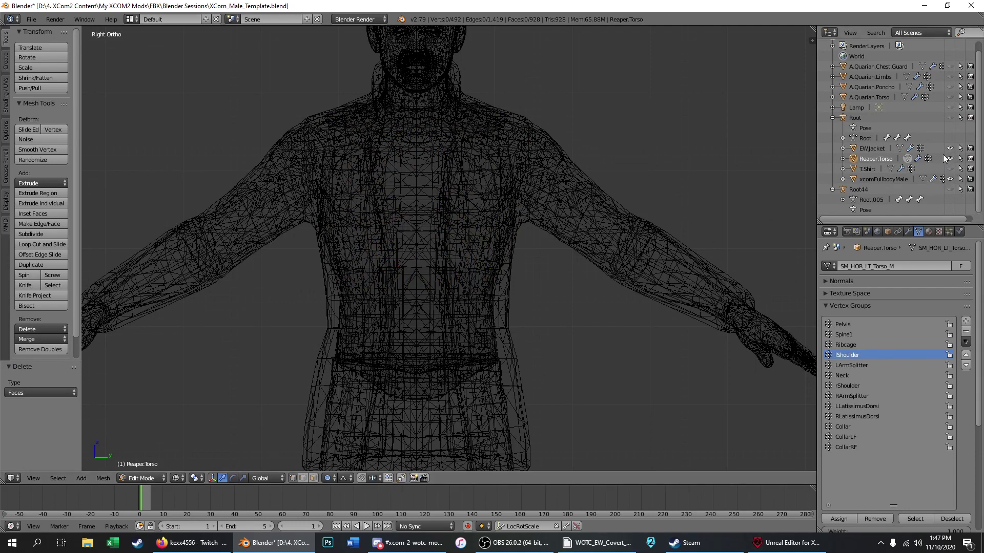
{"action": "key", "text": "z"}
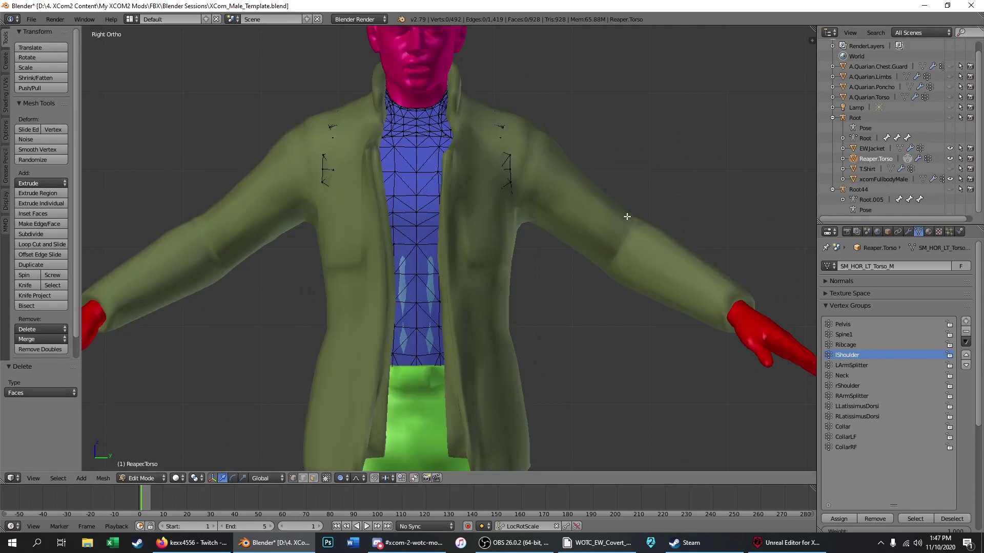
{"action": "left_click", "coordinate": [950, 149]}
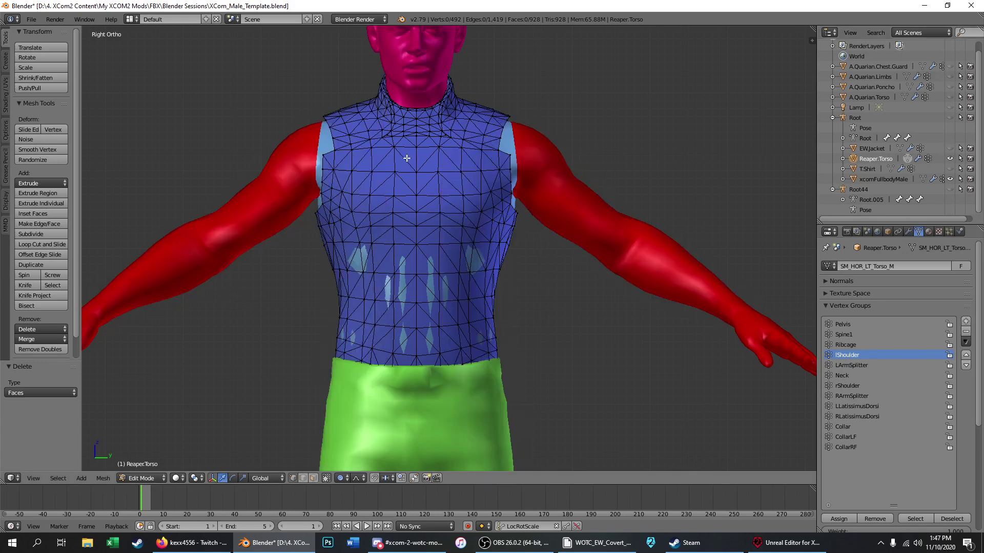
Step: Return the Reaper.Torso to Object Mode and inspect the trimmed shoulders from the character's front
{"action": "middle_click_drag", "start_coordinate": [406, 158], "coordinate": [439, 167]}
{"action": "key", "text": "Tab"}
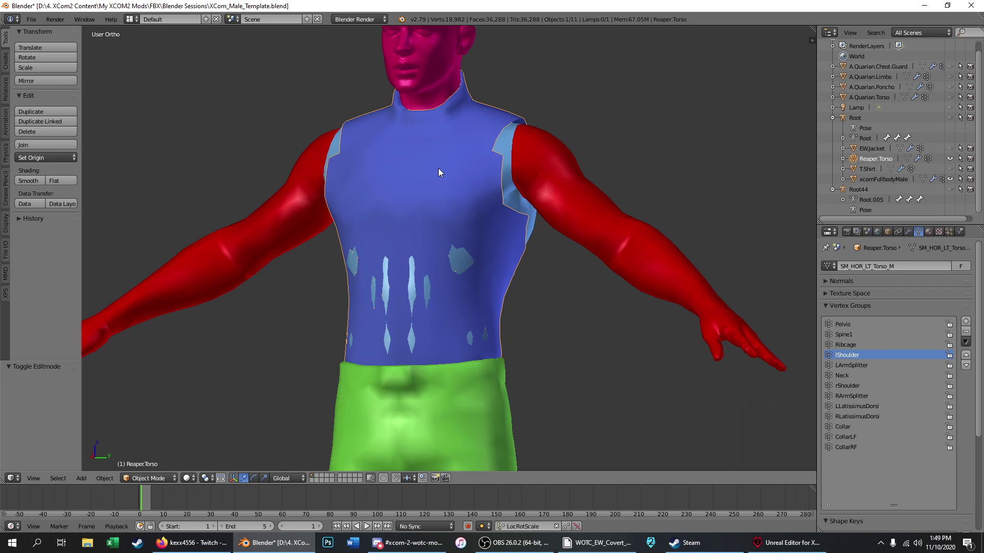
{"action": "key", "text": "KP_3"}
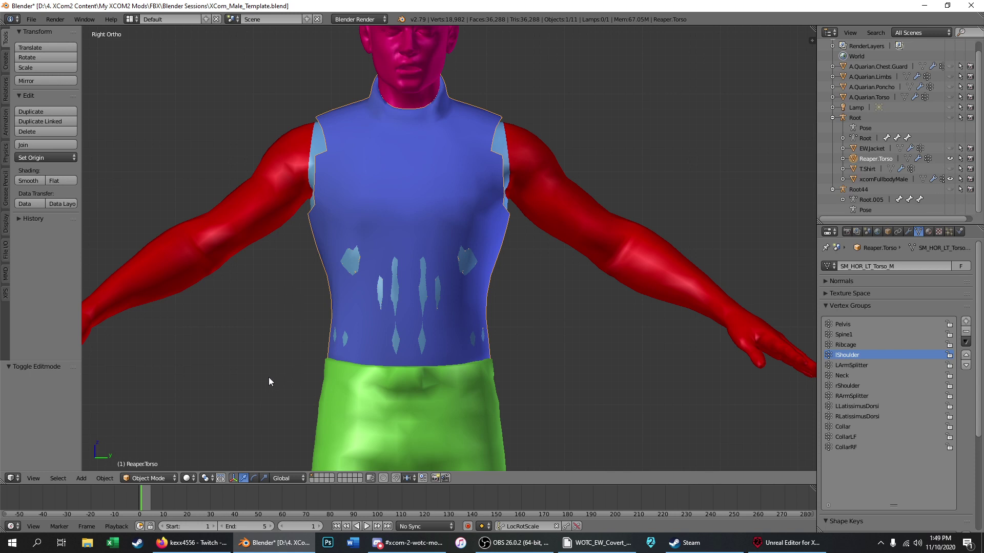
Step: Switch to Discord and bring up the xcom-2-wotc-mod-discussion channel
{"action": "left_click", "coordinate": [415, 547]}
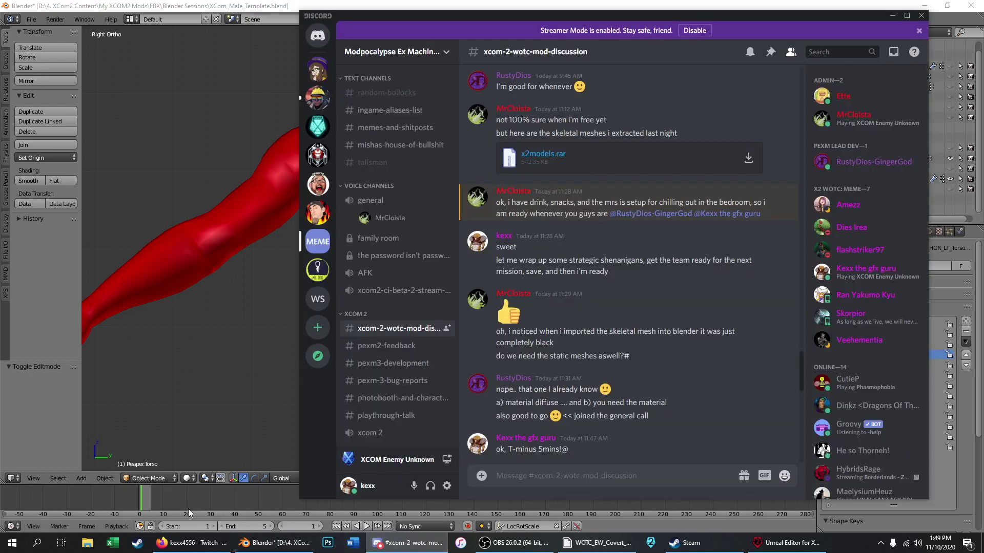
Step: Switch to Firefox and resume playback of the Lightyears video on YouTube
{"action": "left_click", "coordinate": [192, 544]}
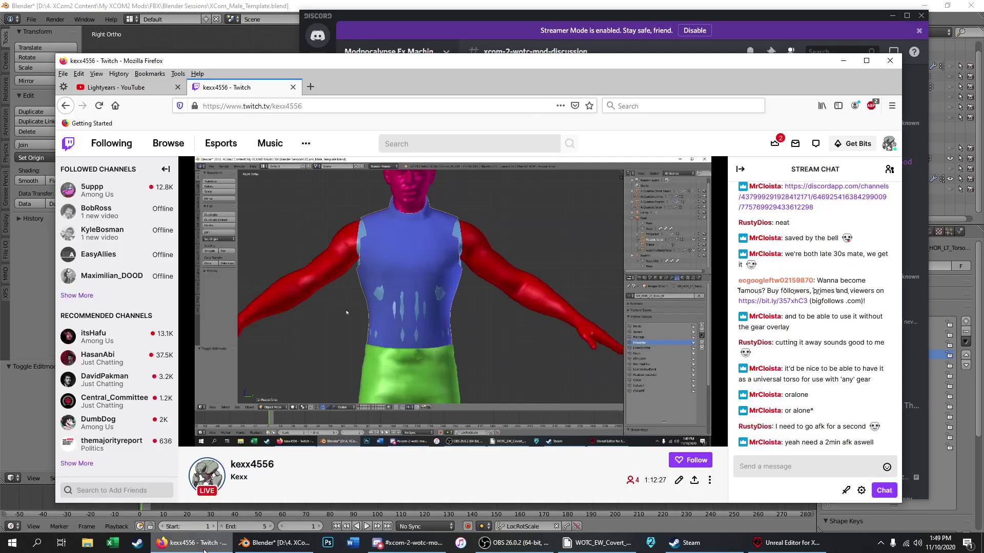
{"action": "left_click", "coordinate": [117, 87]}
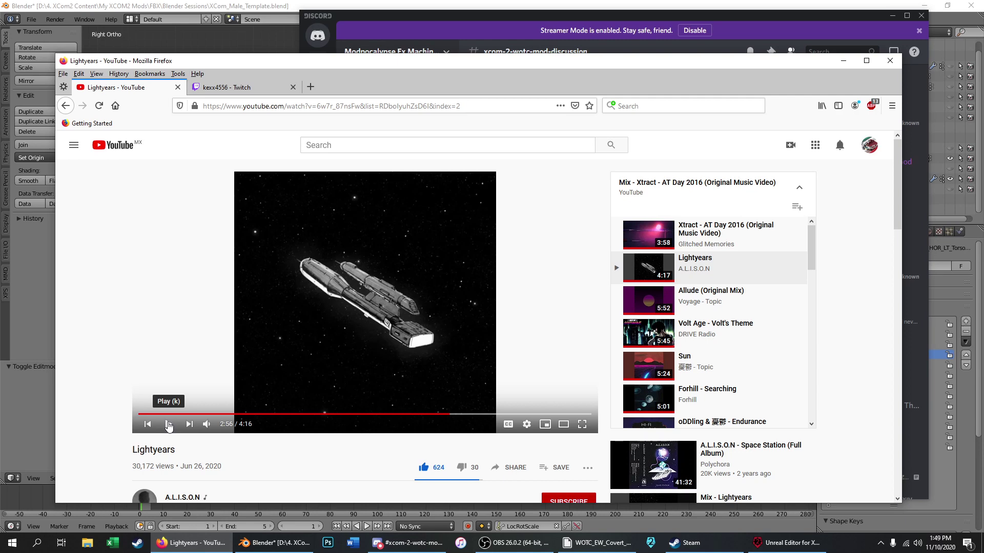
{"action": "left_click", "coordinate": [168, 426]}
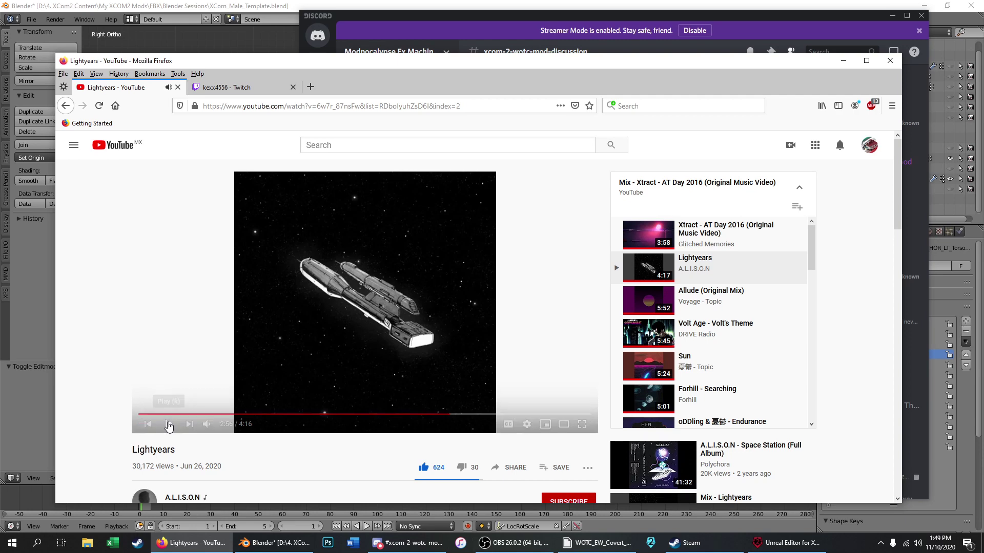
Step: Bring the Twitch stream page back up in Firefox and switch to Blender to view the character's whole upper body
{"action": "left_click", "coordinate": [233, 91]}
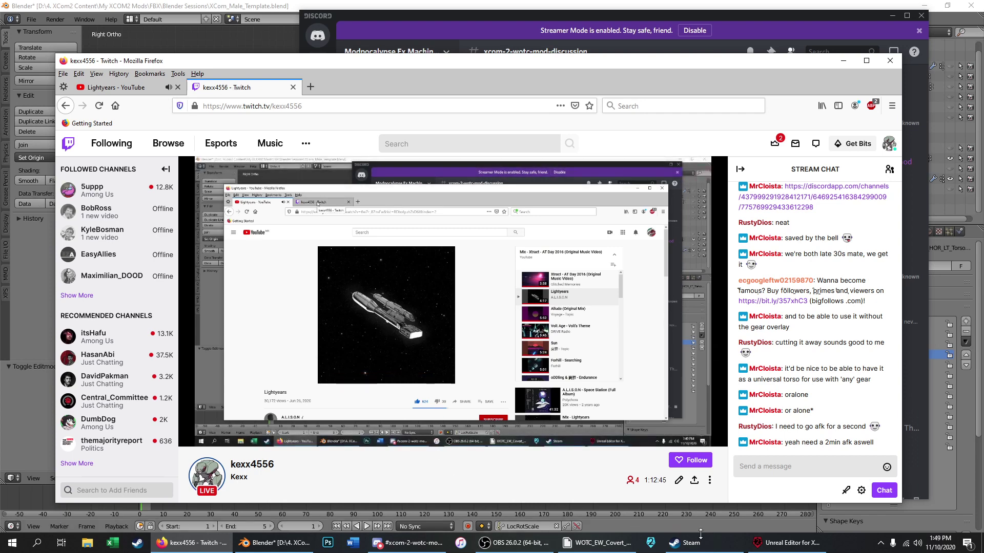
{"action": "left_click", "coordinate": [292, 543]}
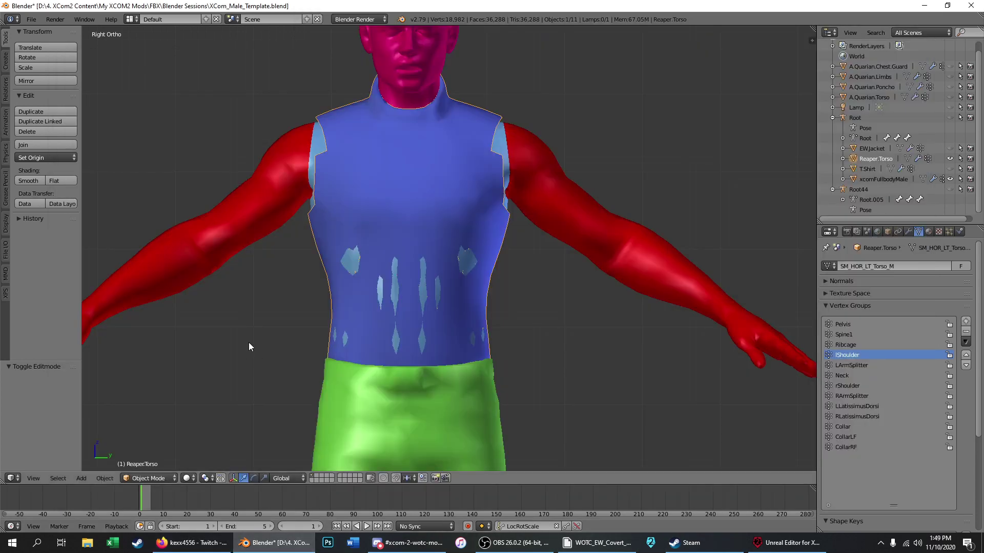
{"action": "scroll", "coordinate": [488, 281], "scroll_direction": "down", "scroll_amount": 2}
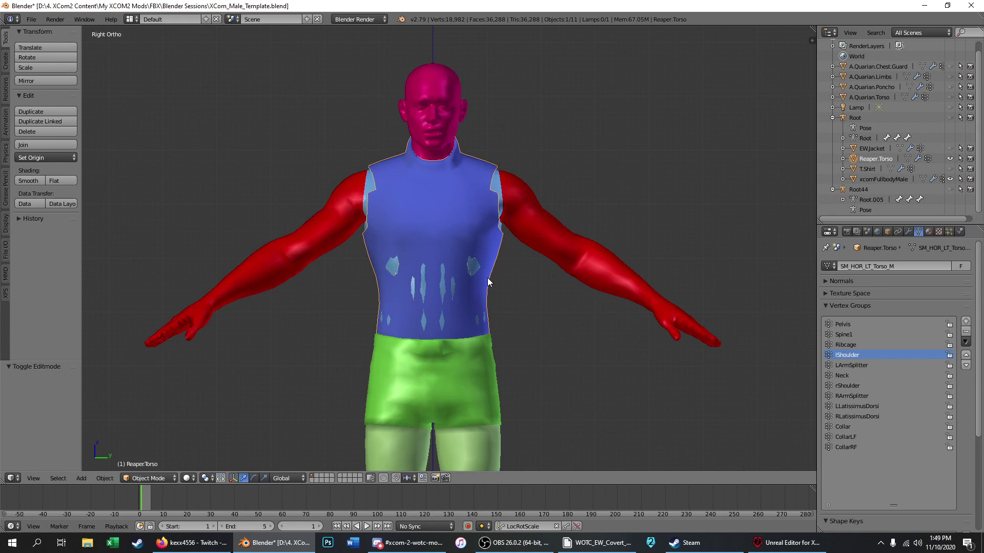